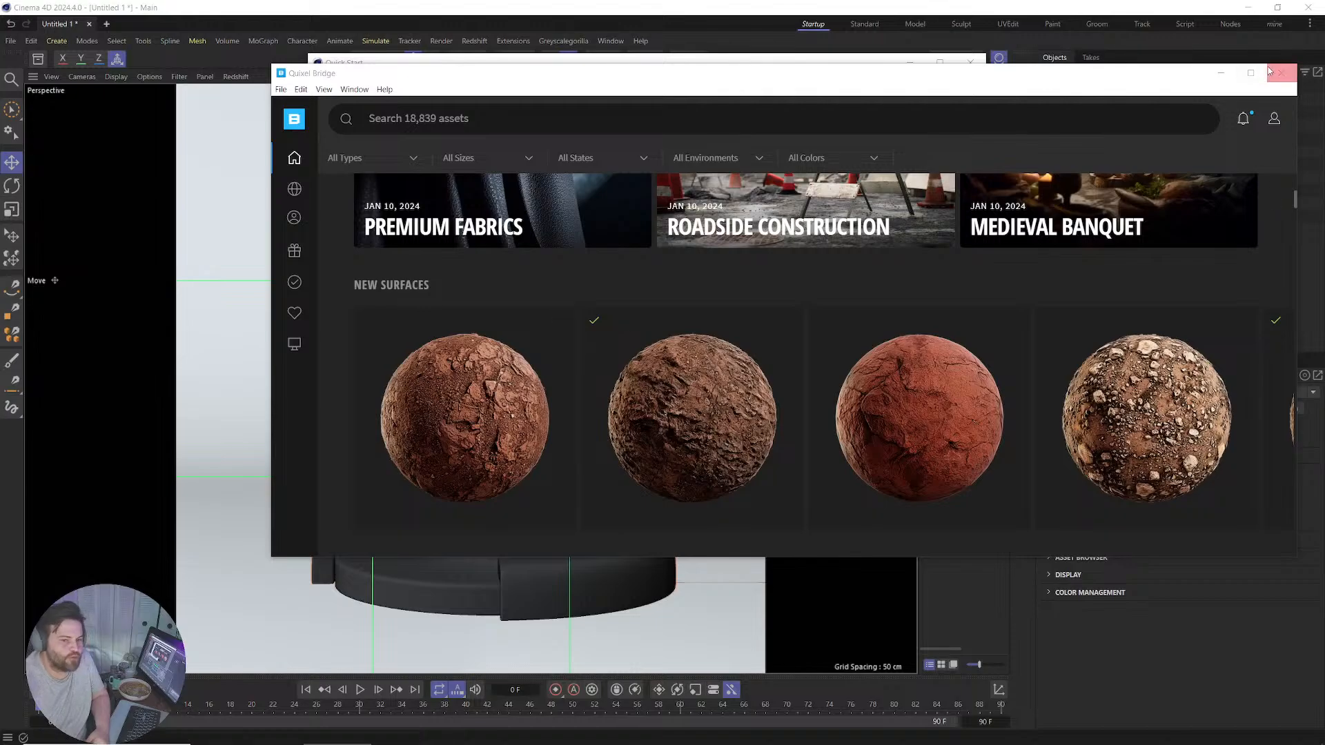
Snap the Quixel Bridge window to the left screen half and minimise it.
left_click_drag(1169, 82, 0, 407)
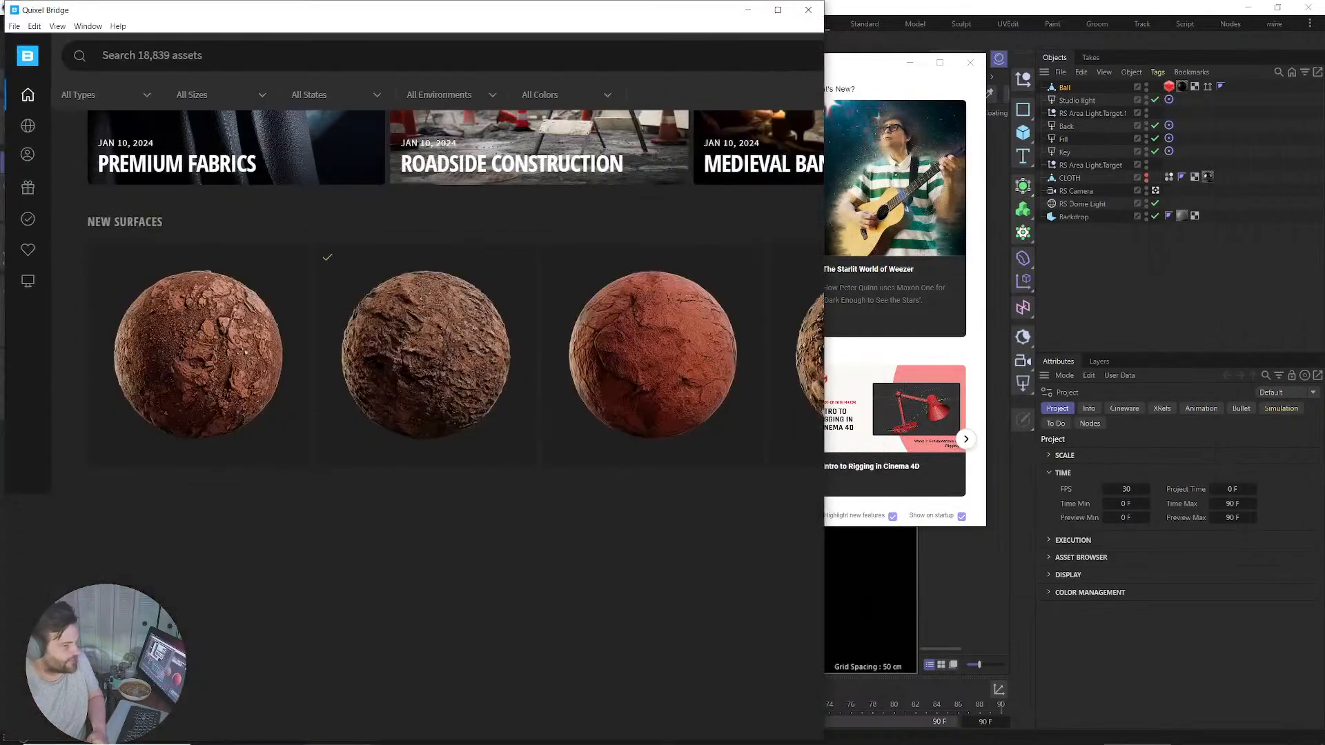
left_click(747, 10)
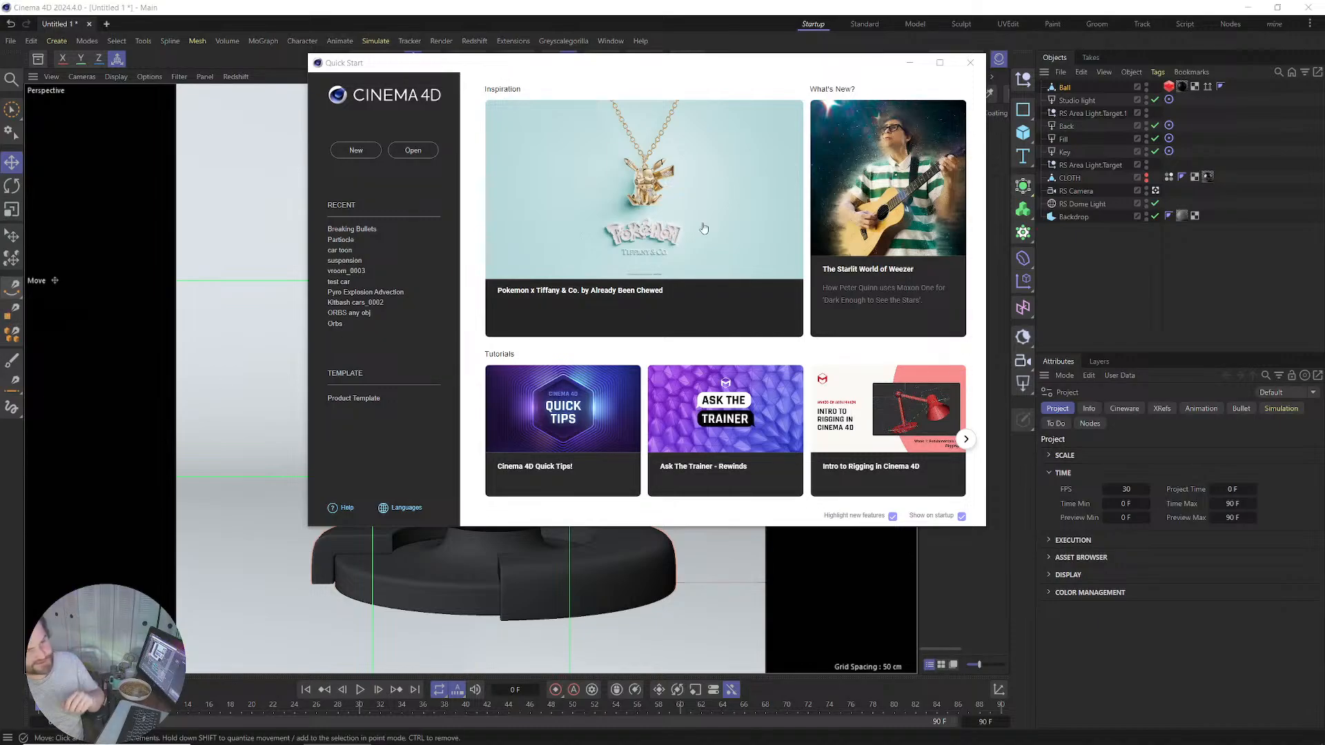
Close the Quick Start welcome window to reveal the ball-on-stand scene.
left_click(971, 62)
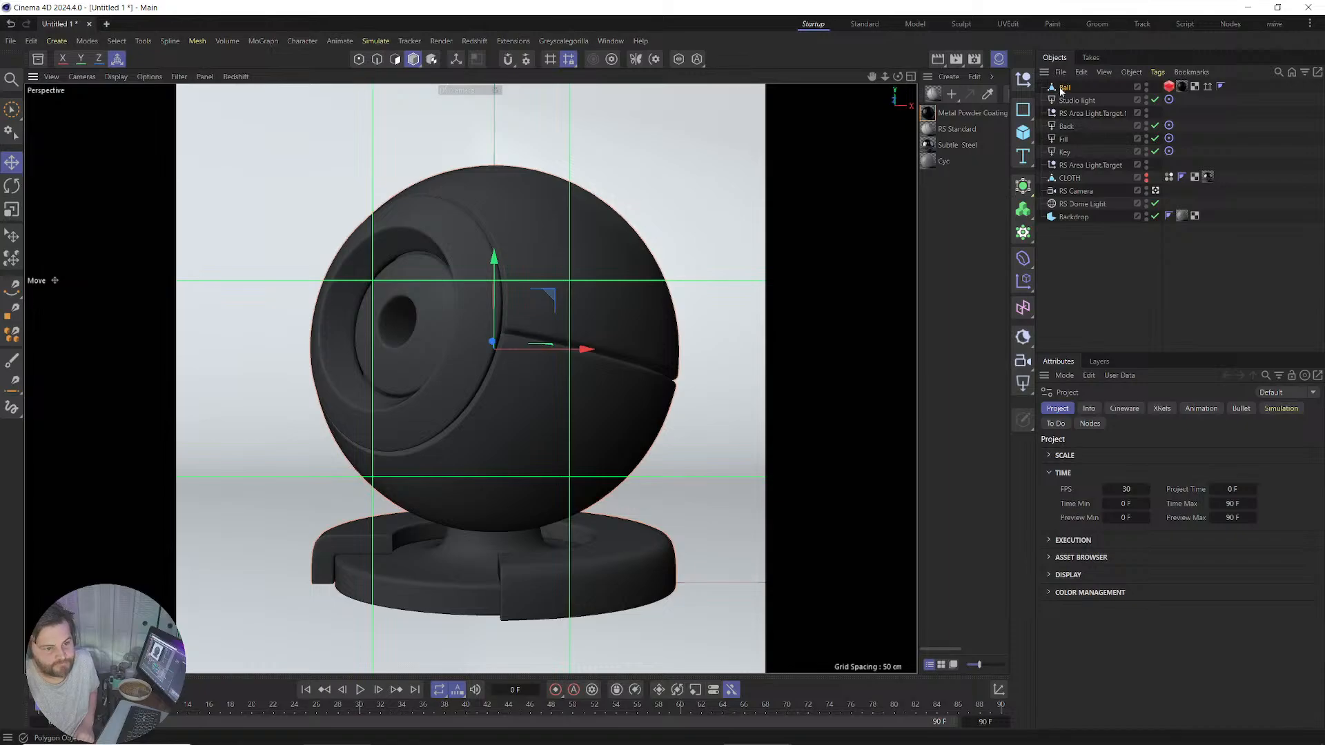
Delete every object in the scene and set the render output height to 1080 for 1920 × 1080.
left_click_drag(1103, 283, 1068, 81)
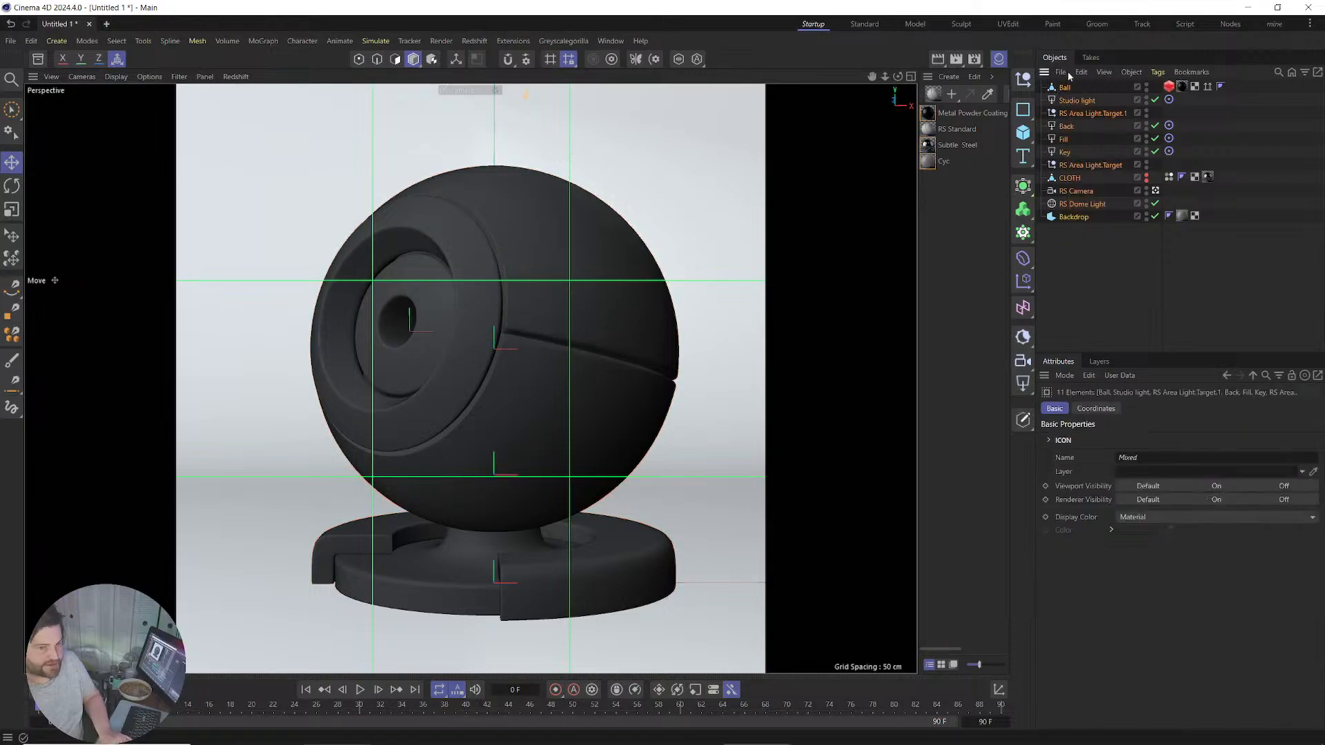
key("Delete")
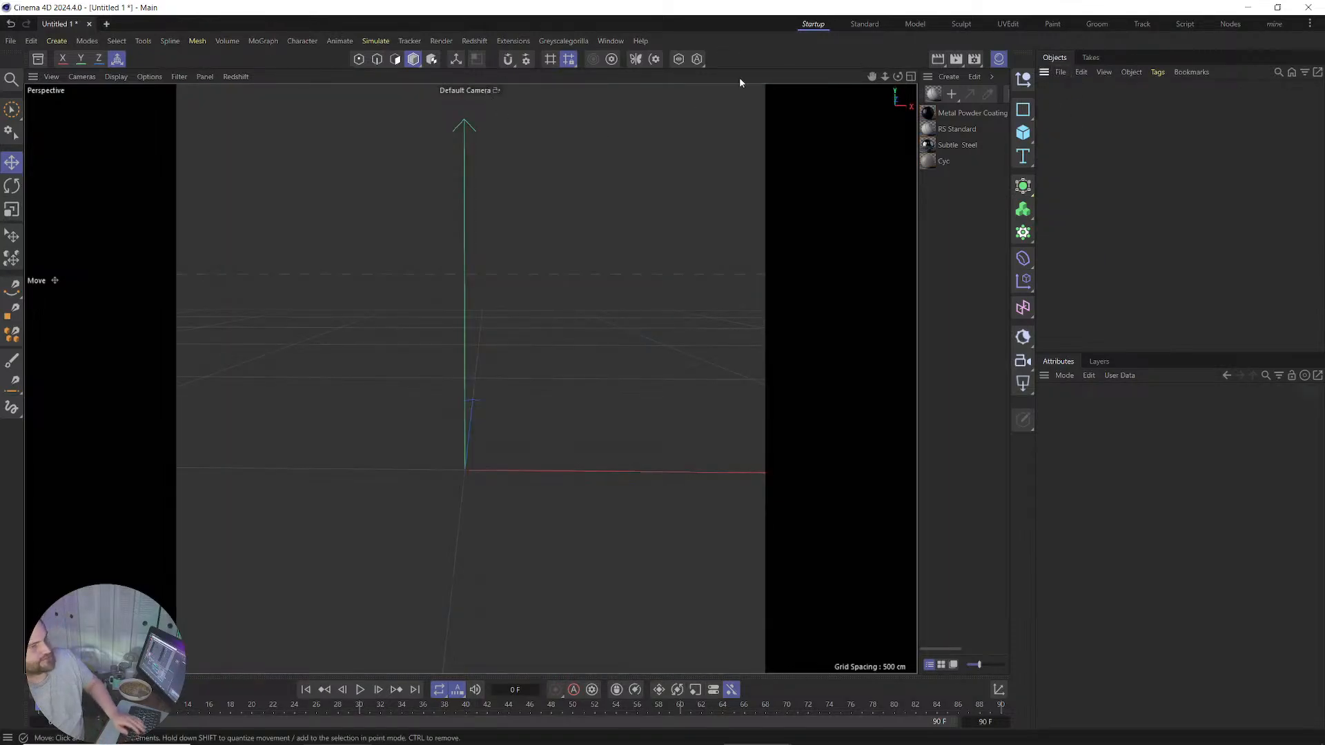
left_click(974, 59)
double_click(1121, 127)
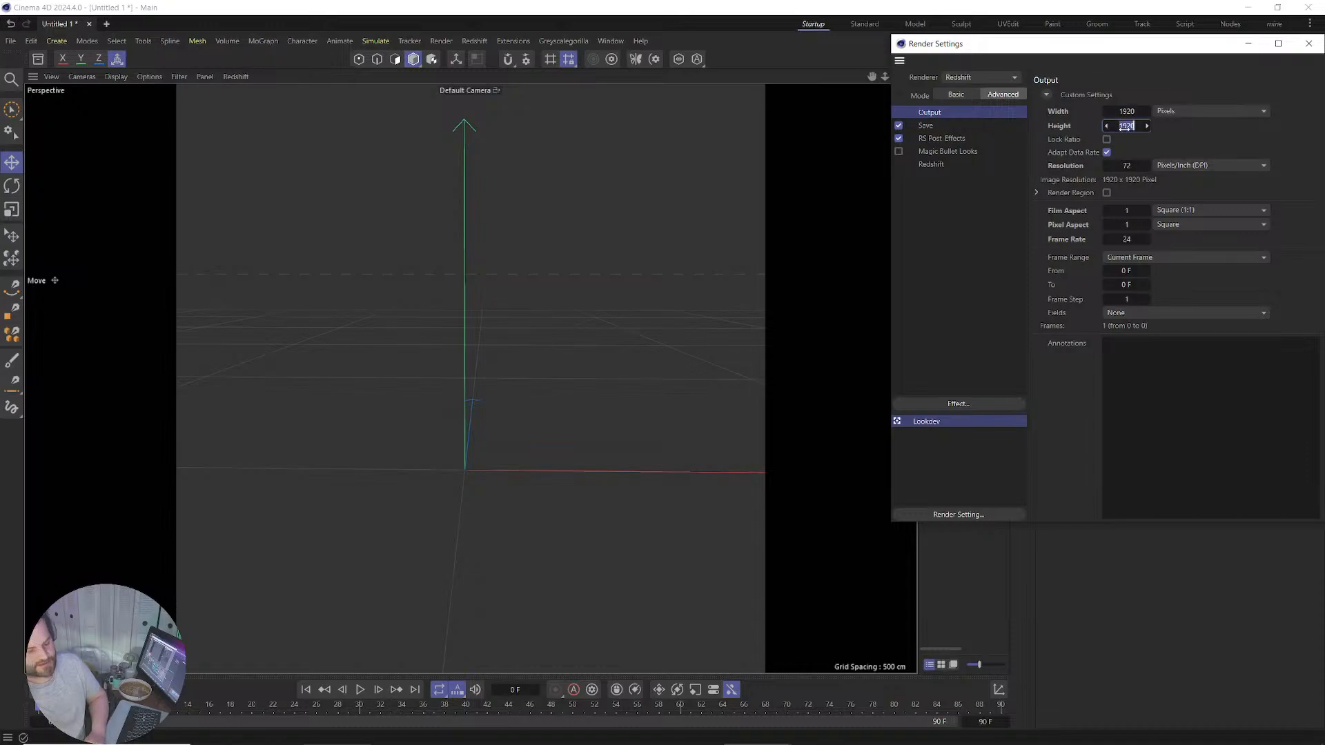
type("1080")
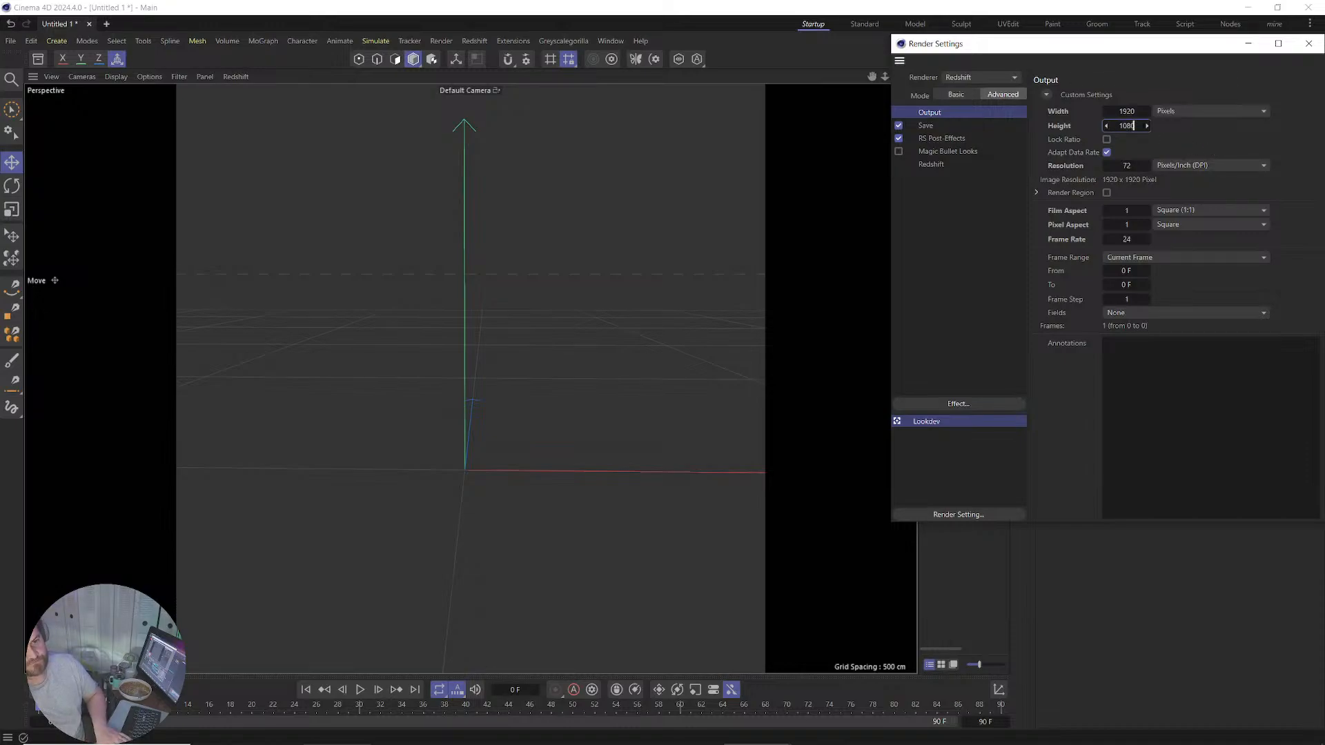
key("Return")
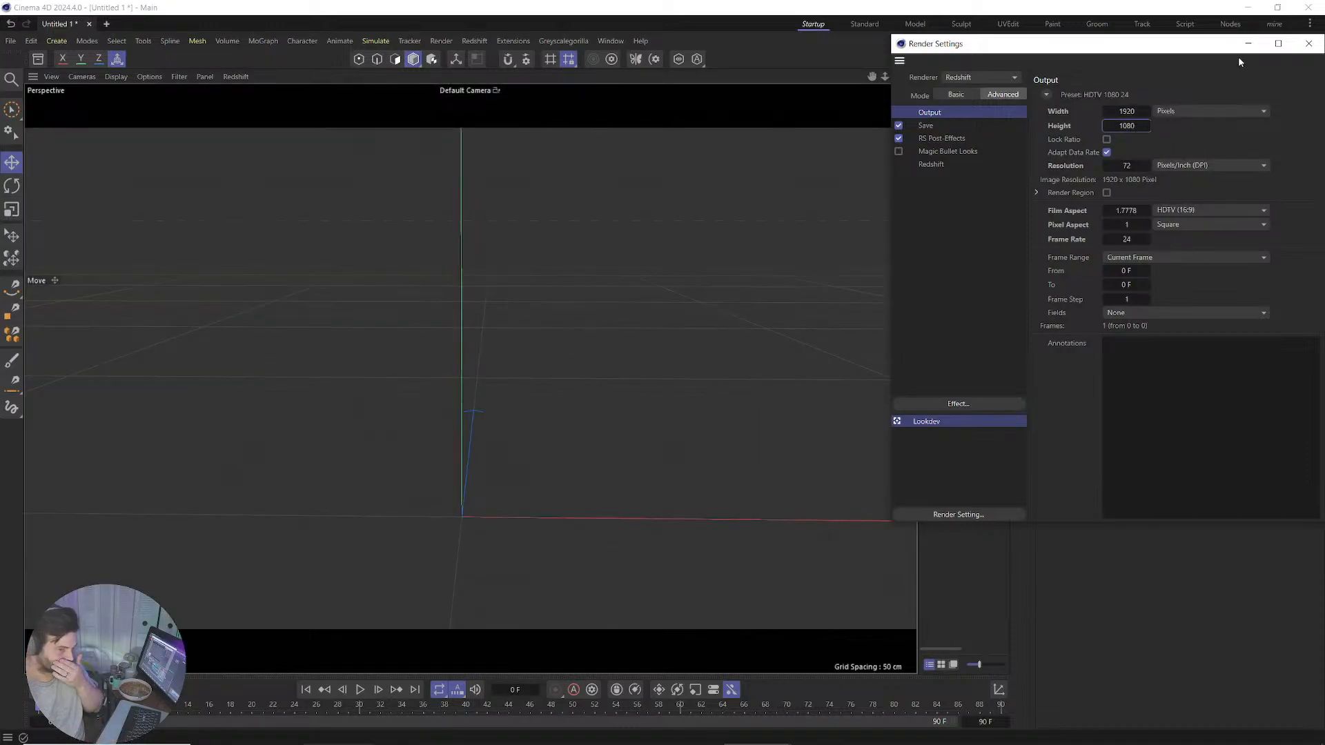
Add a Redshift Dome Light to the scene.
left_click(1308, 45)
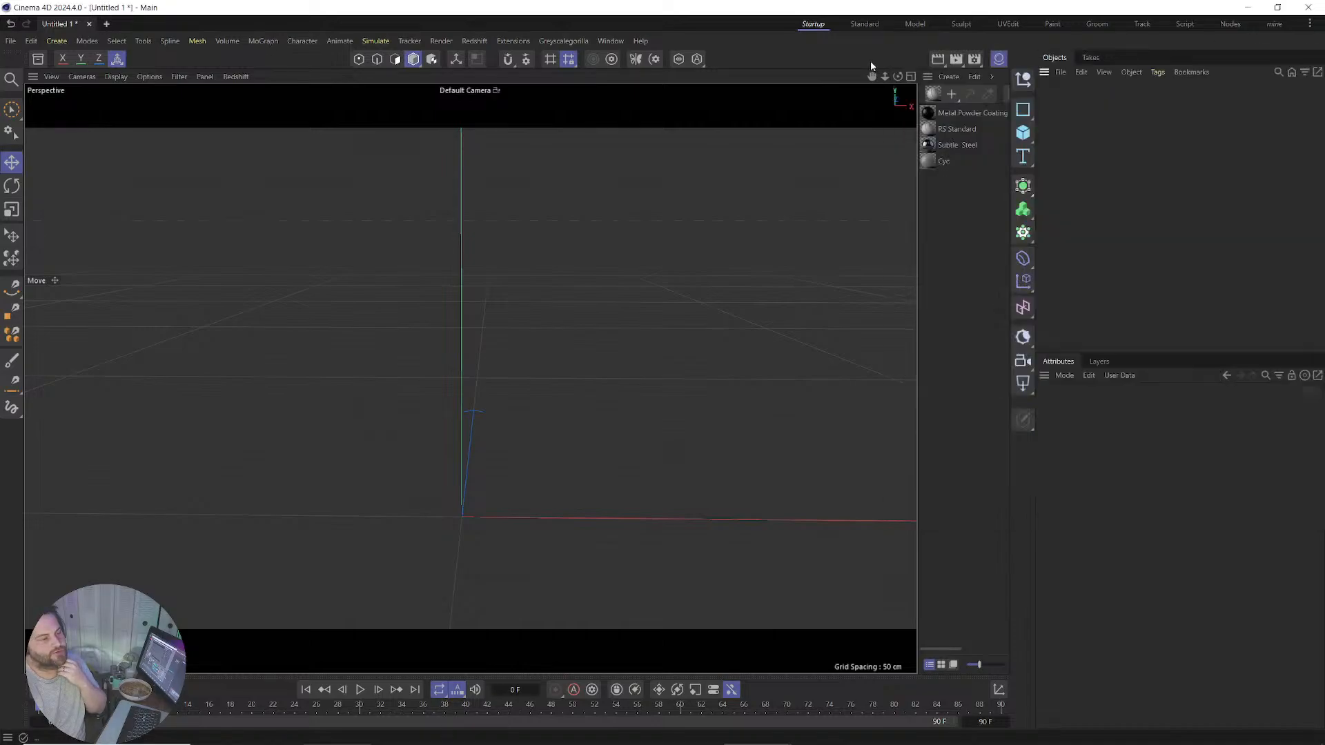
left_click(1026, 140)
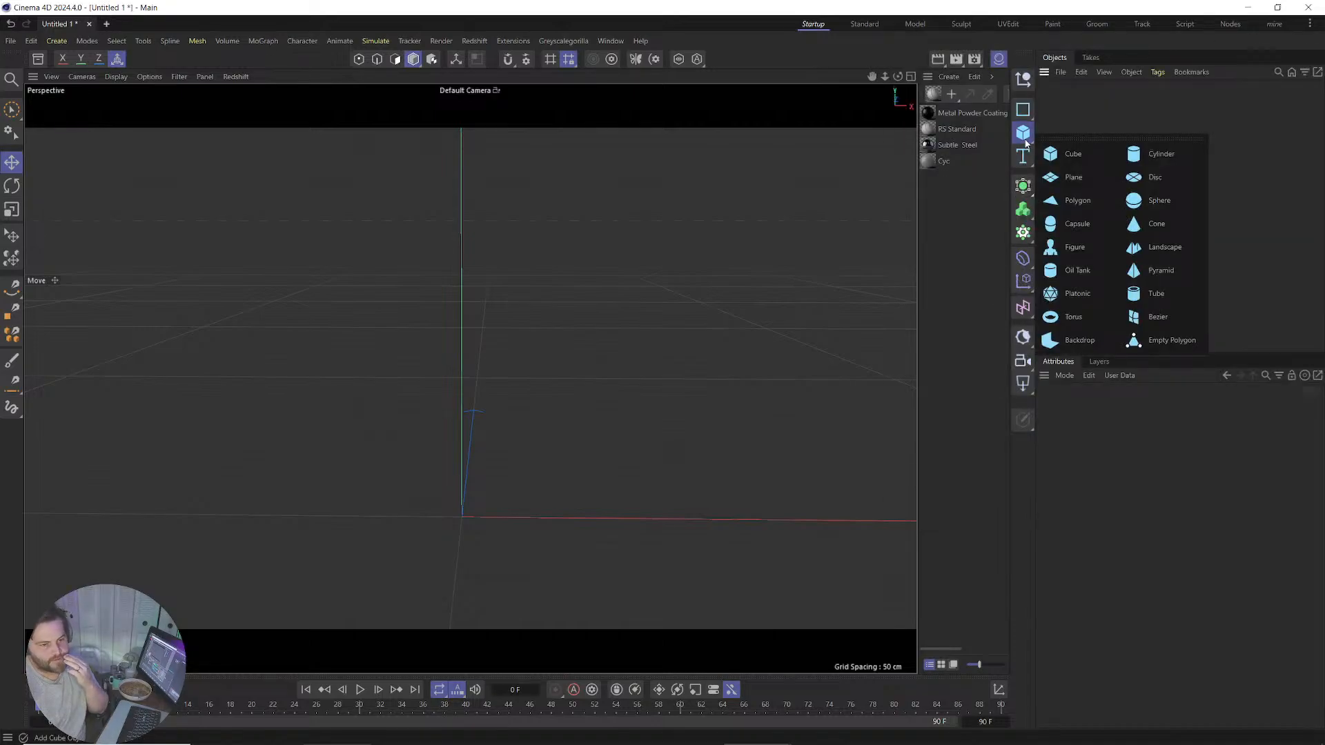
left_click(1024, 384)
left_click(1060, 498)
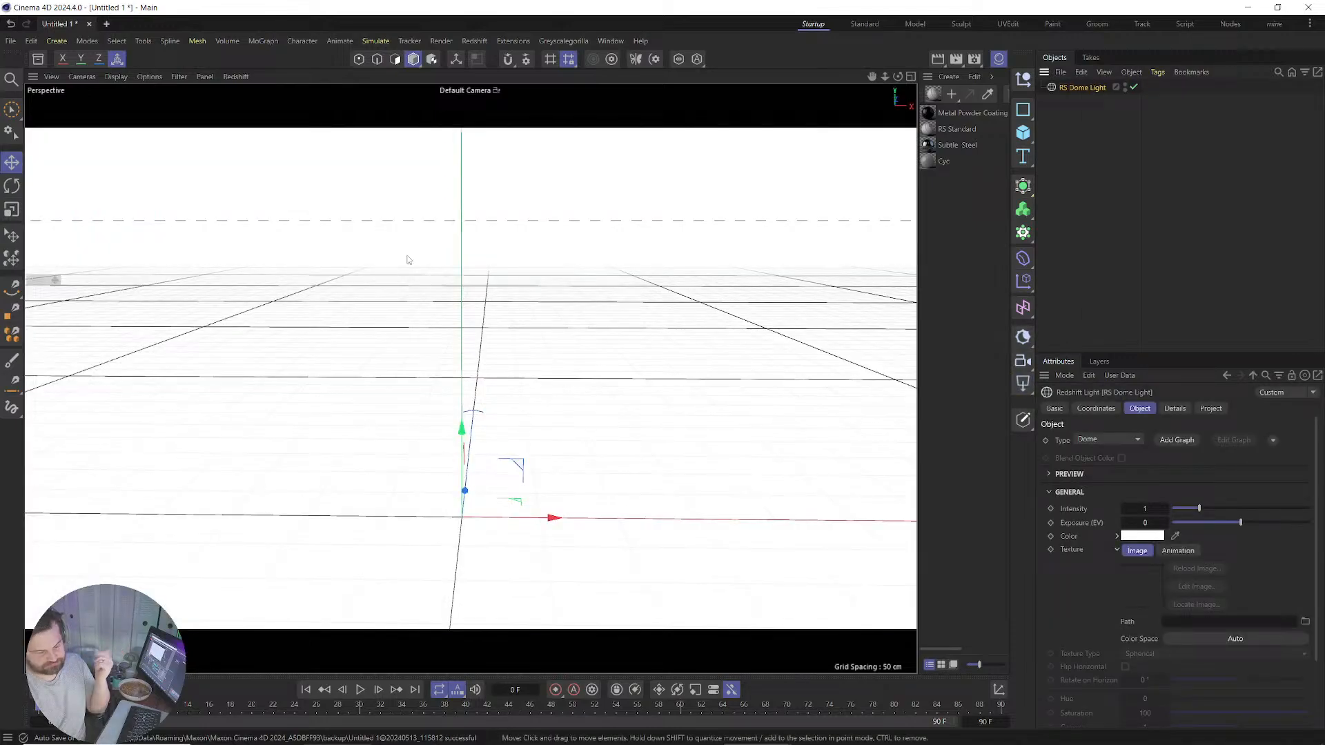
Load the Desert HDRI from an 'hdri' asset search as the dome light's texture.
left_click(38, 59)
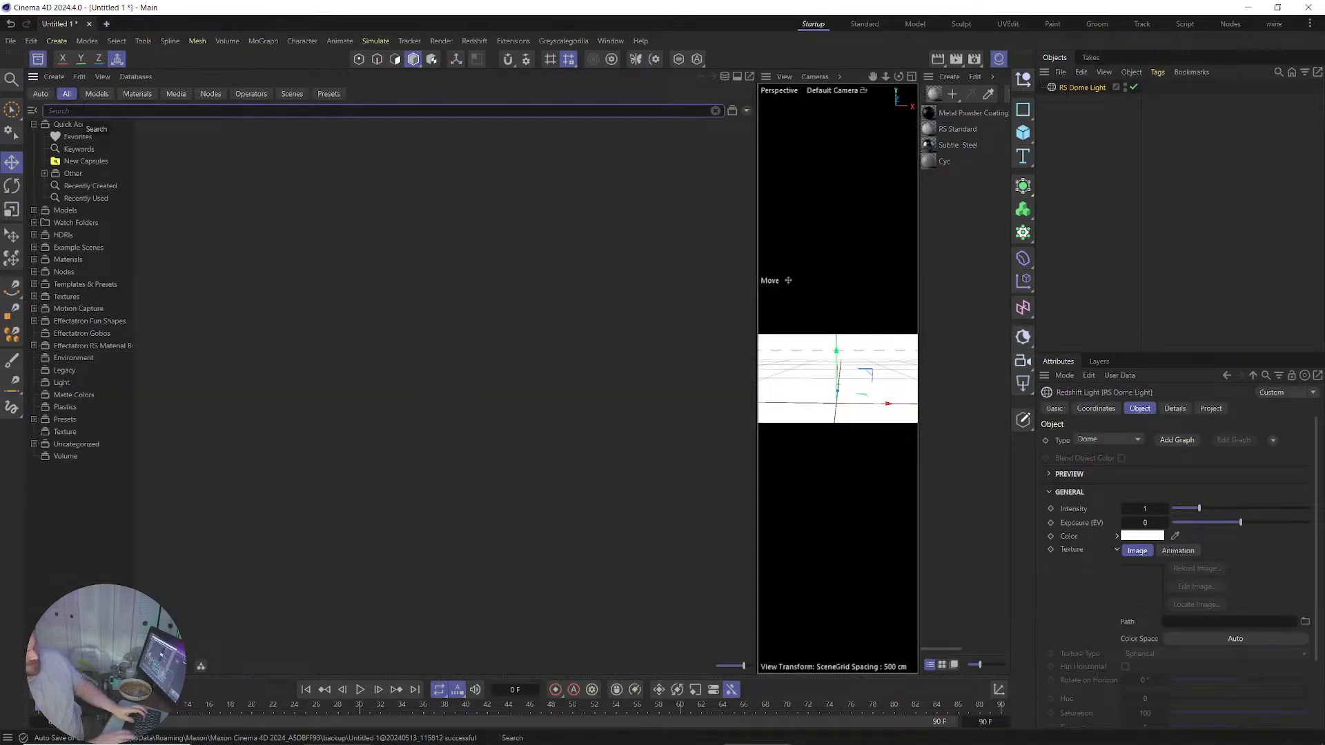
type("hdr")
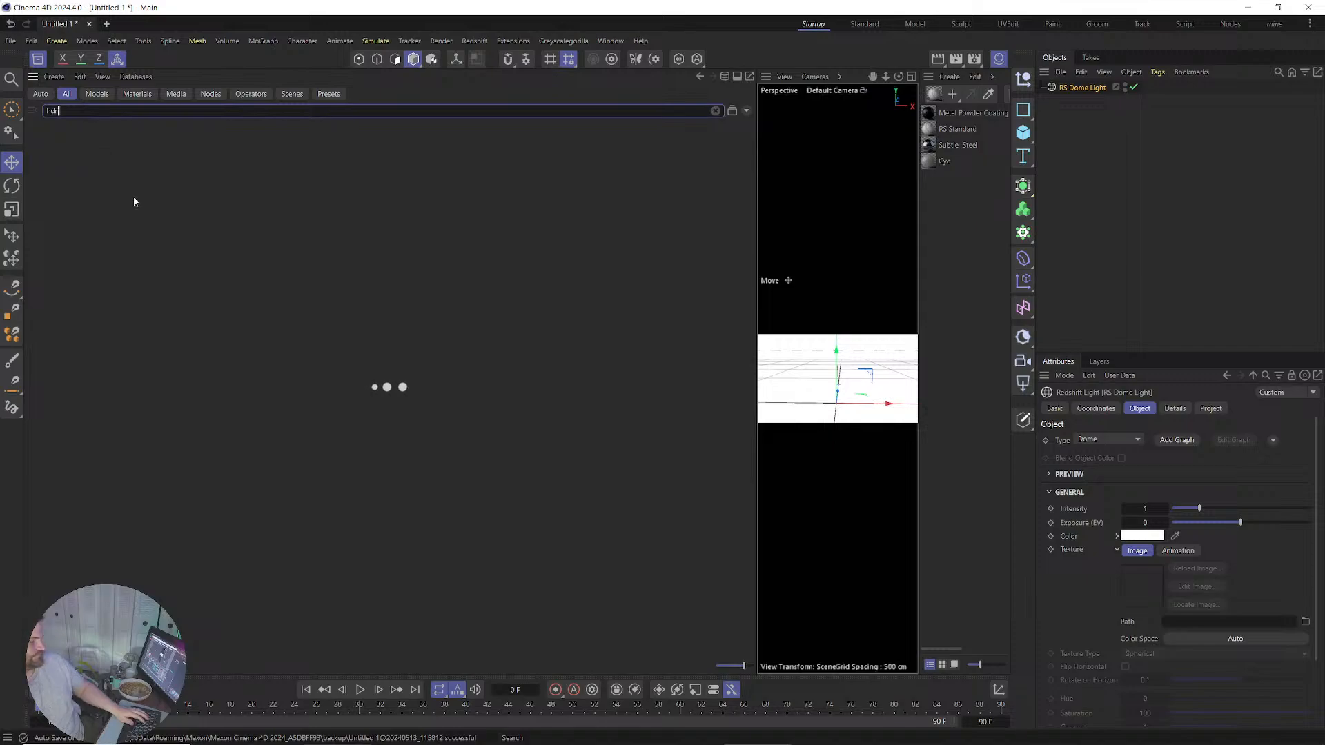
type("i")
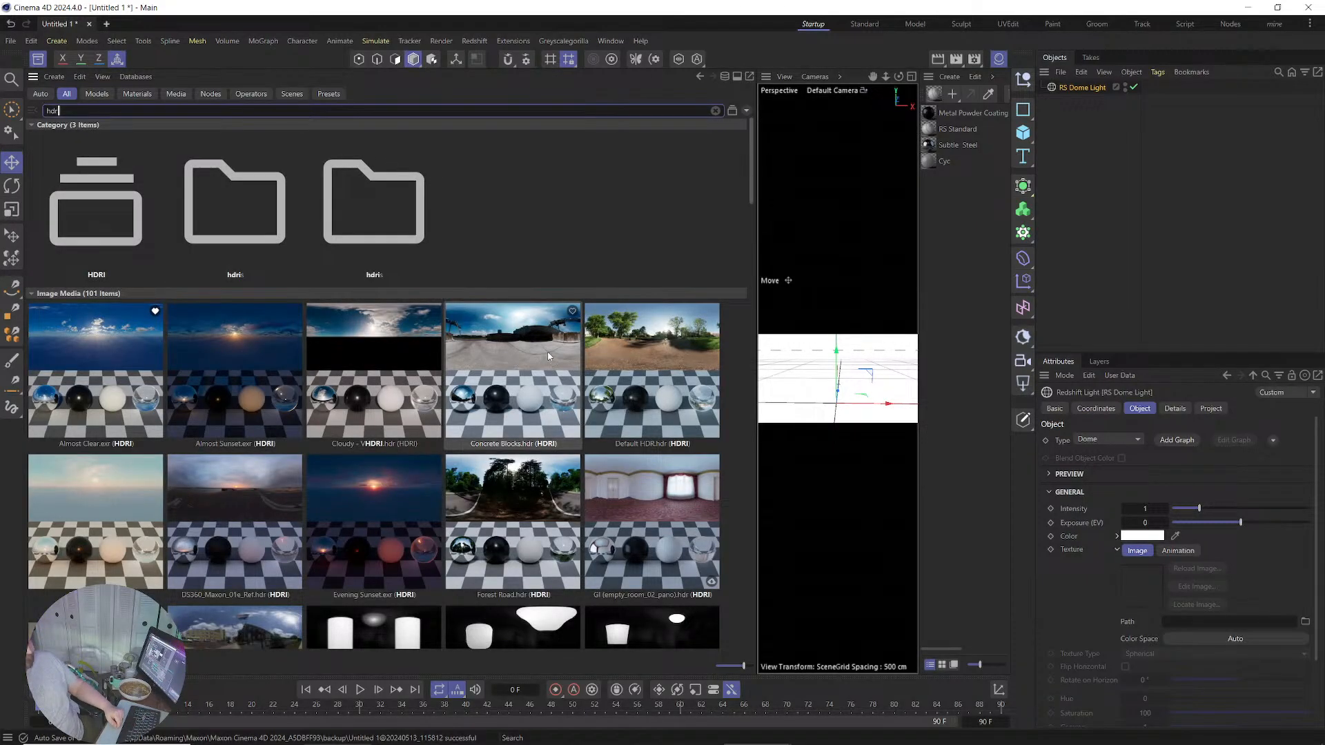
left_click_drag(82, 512, 1240, 628)
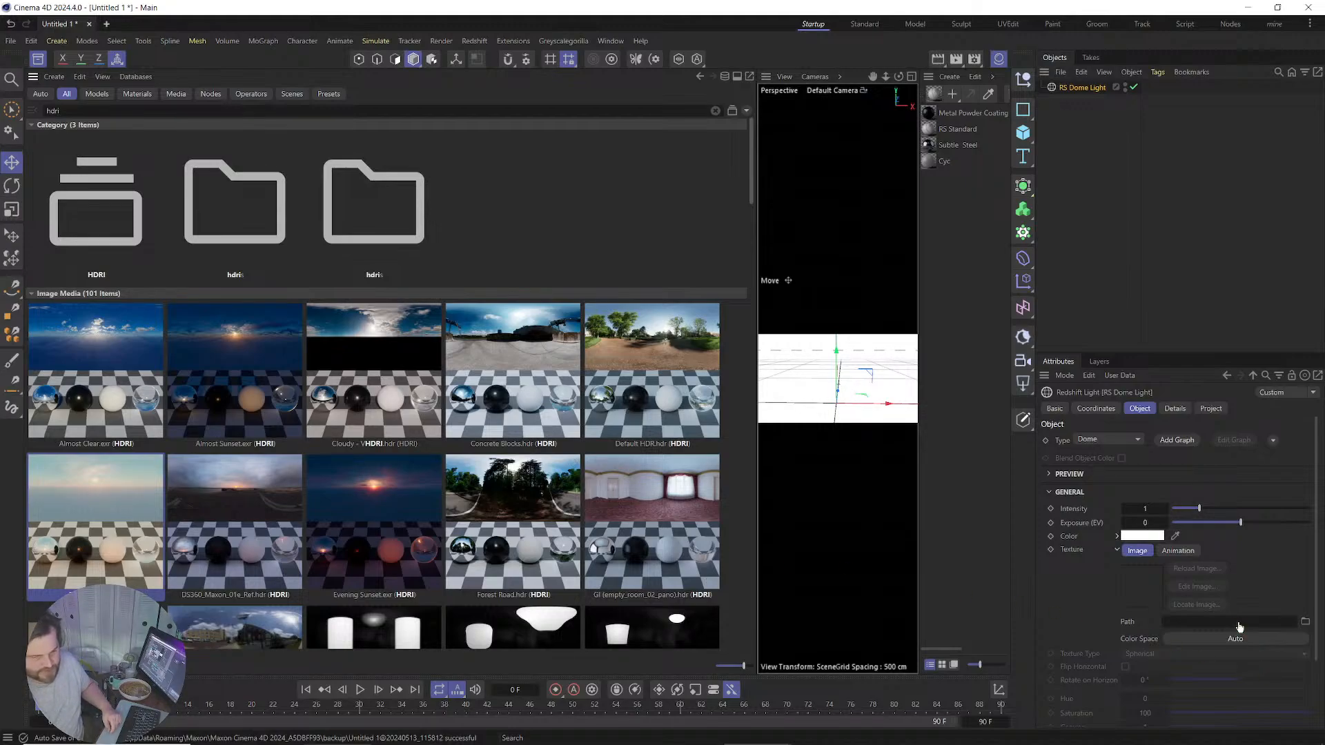
left_click_drag(1240, 627, 1240, 628)
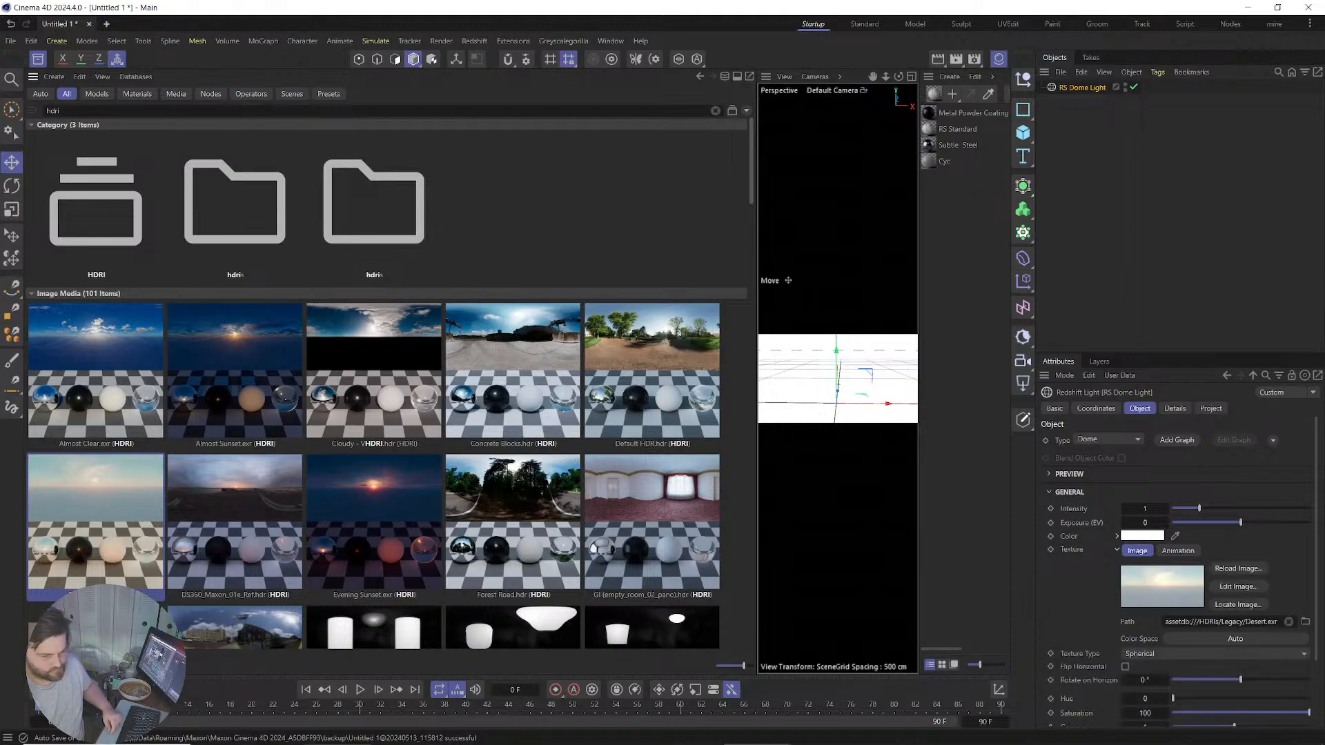
left_click(38, 59)
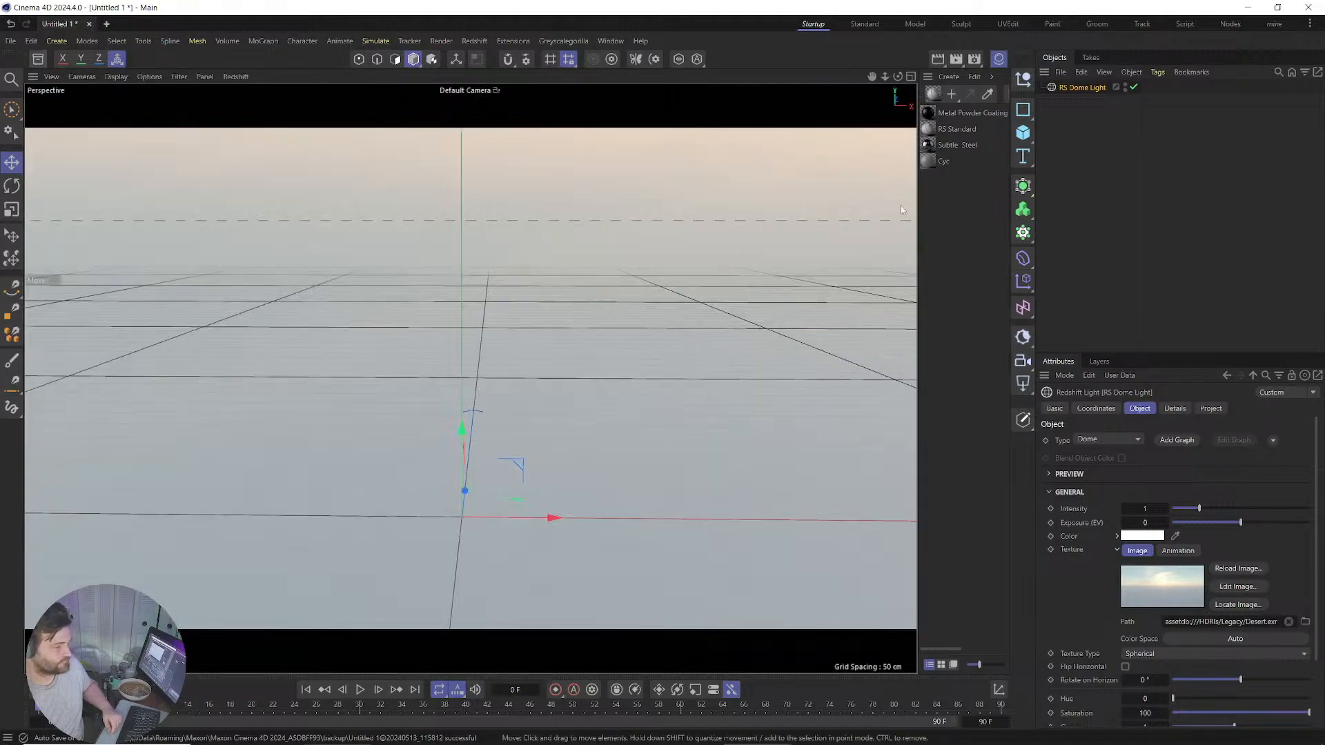
left_click(1081, 155)
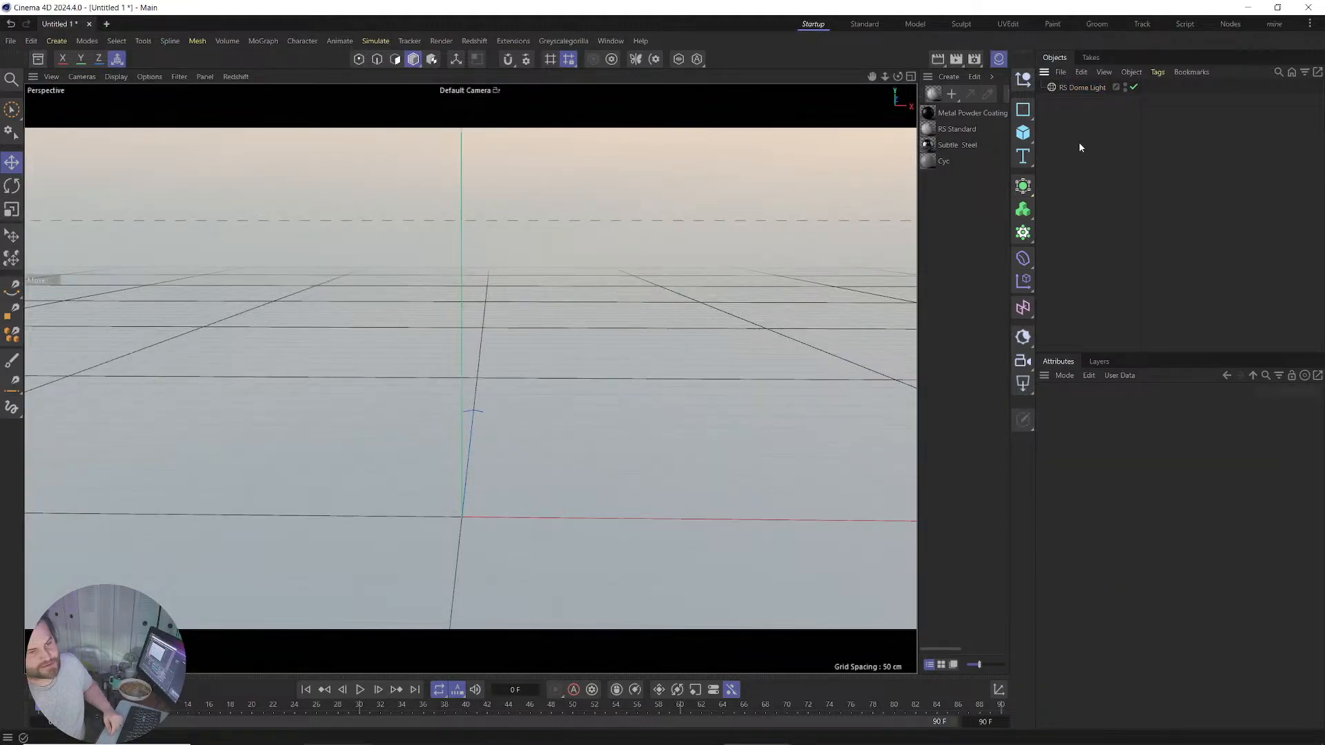
Add a Landscape terrain and a Figure object to the scene.
left_click(1023, 132)
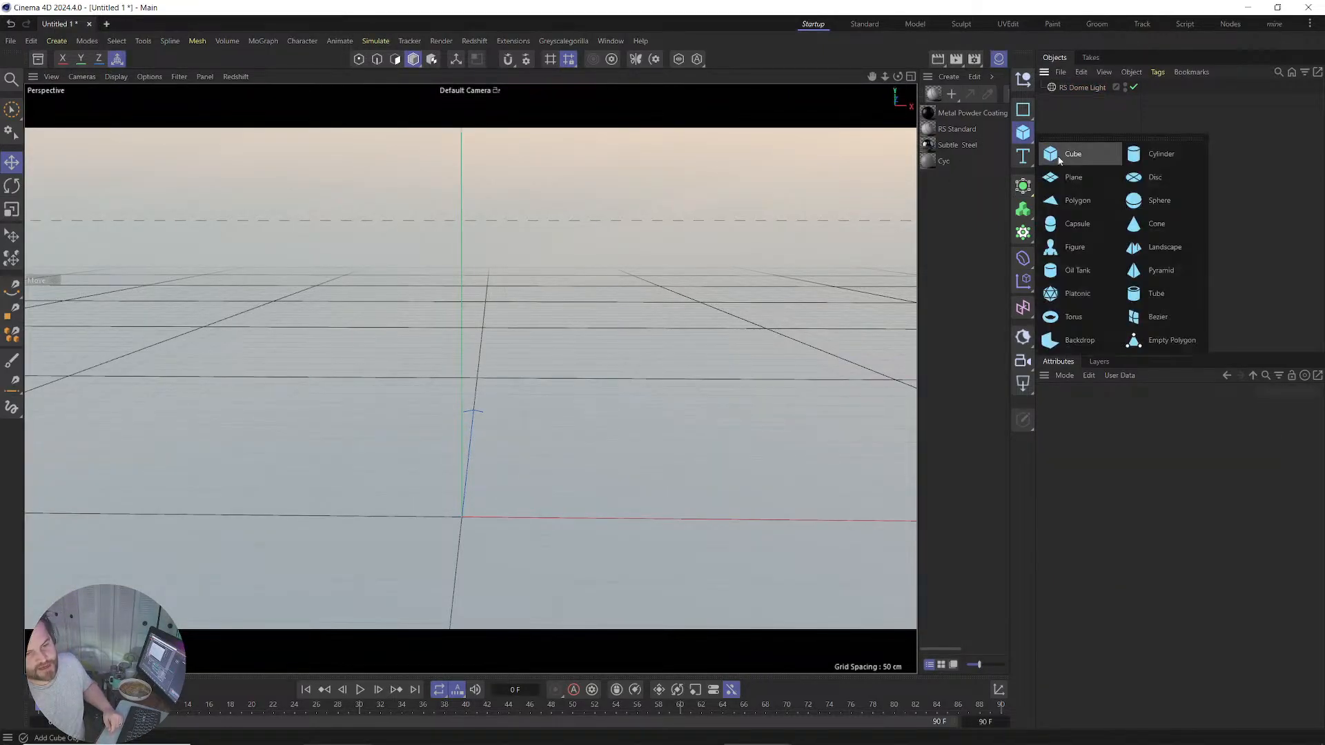
left_click(1147, 247)
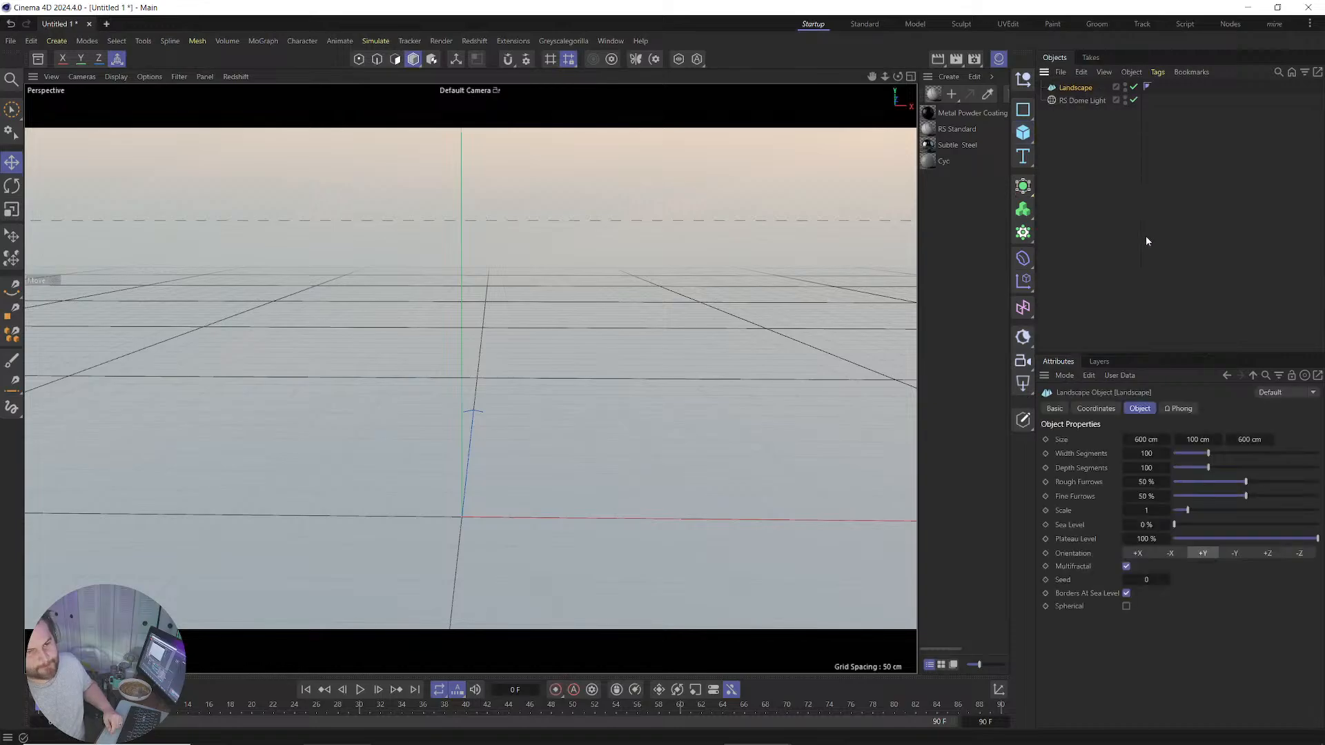
left_click(1023, 132)
left_click(1080, 255)
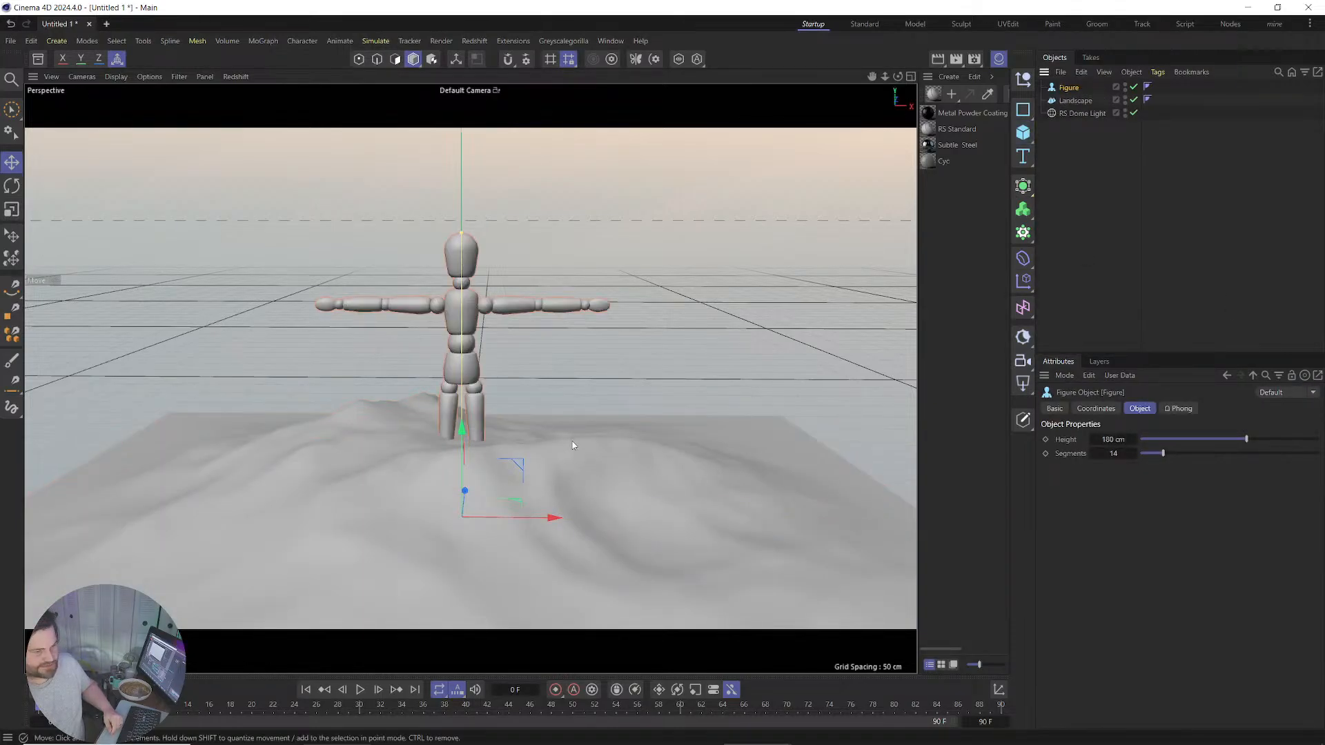
Apply the Landscape preset to the terrain, making it 6000 × 500 × 6000 cm.
left_click(1081, 113)
left_click(1078, 101)
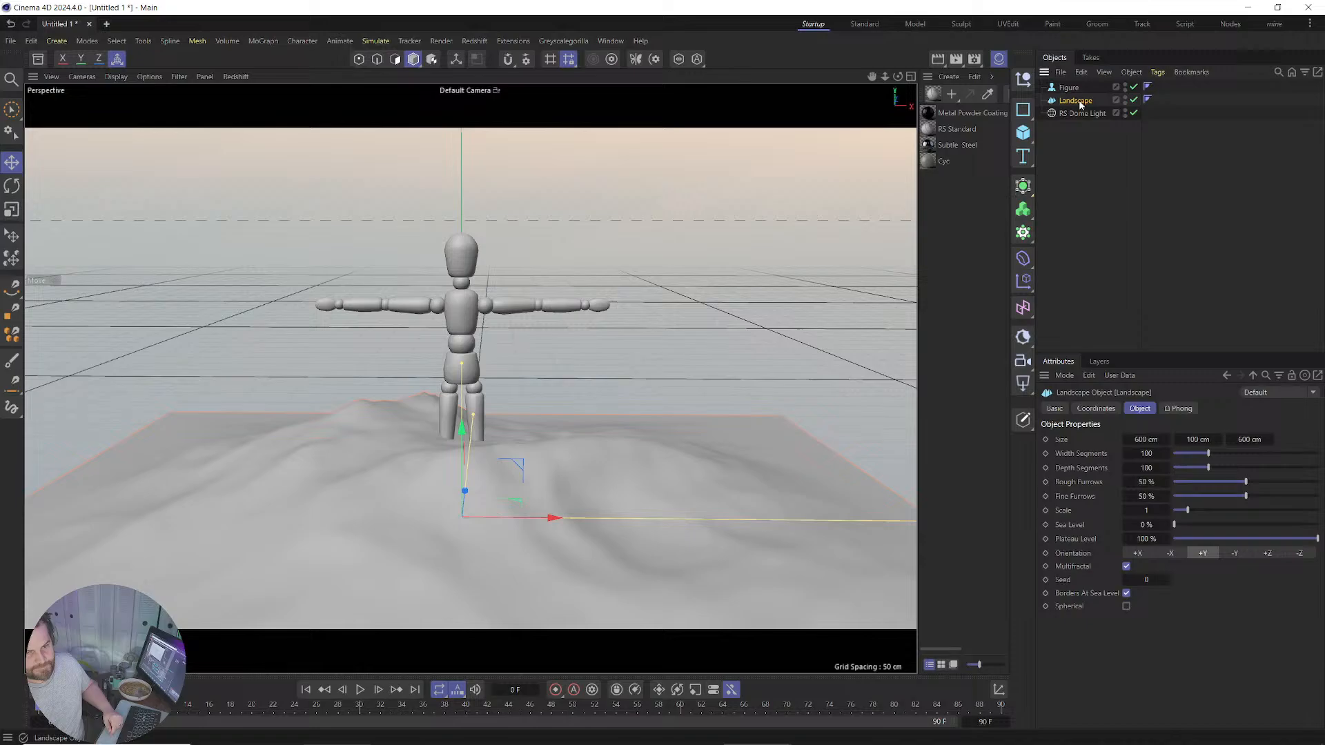
left_click(1297, 394)
left_click(1276, 409)
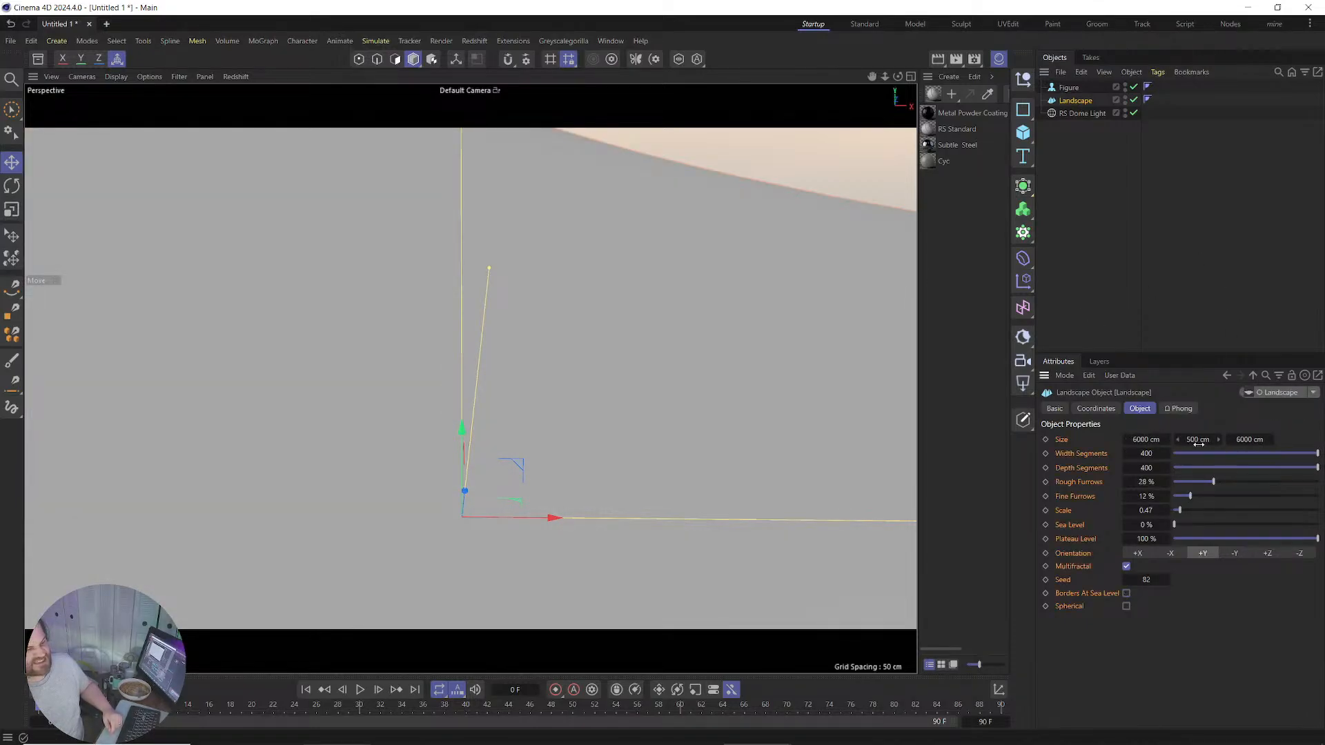
Zoom out over the terrain and move the Figure out across the landscape.
scroll(625, 338, "down", 1)
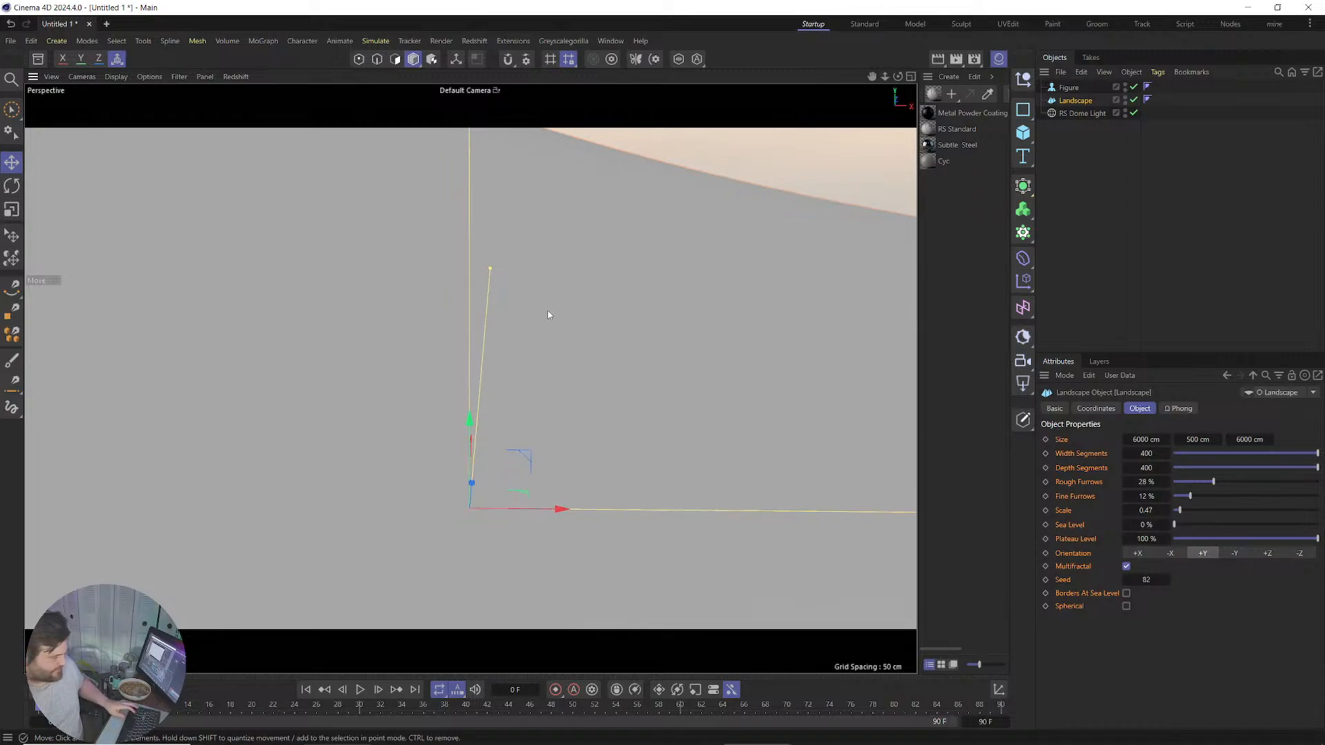
scroll(498, 325, "down", 2)
scroll(488, 439, "down", 5)
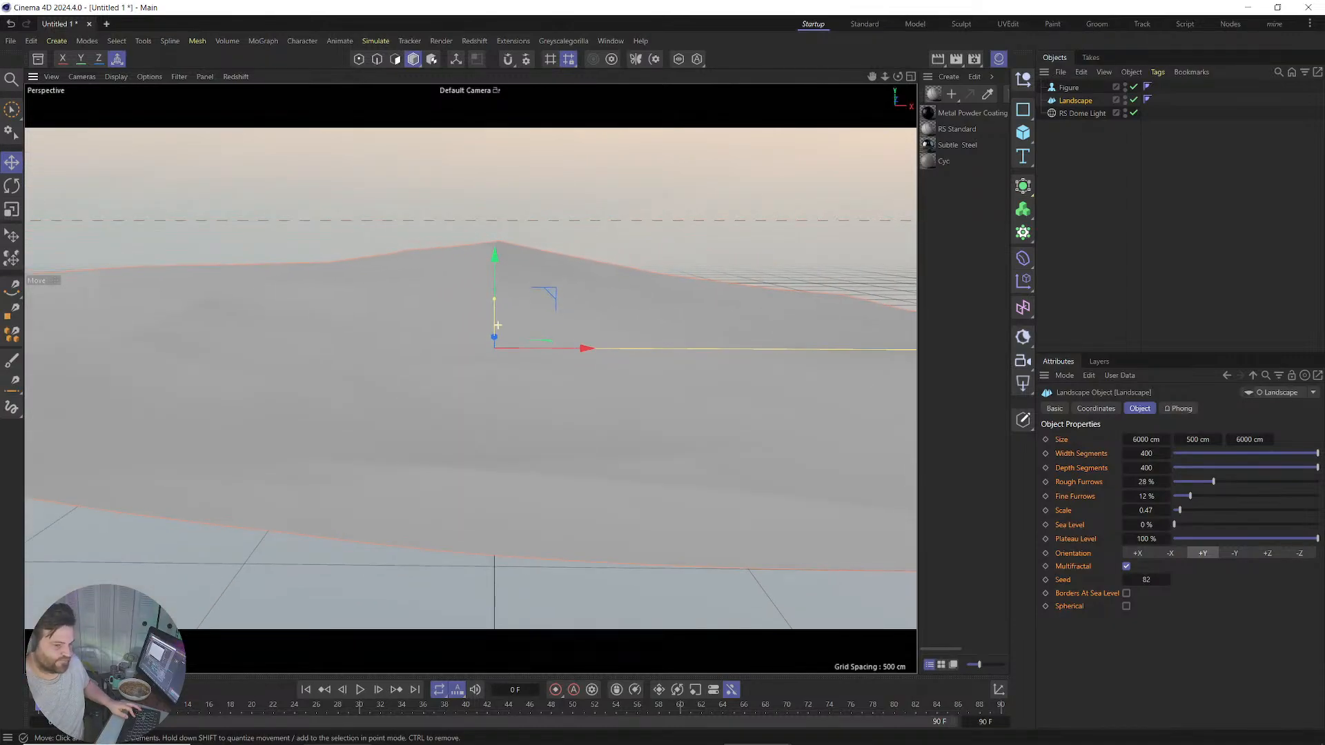
mouse_move(461, 302)
left_mouse_down("alt")
mouse_move(503, 352)
mouse_move(478, 323)
left_mouse_up("alt")
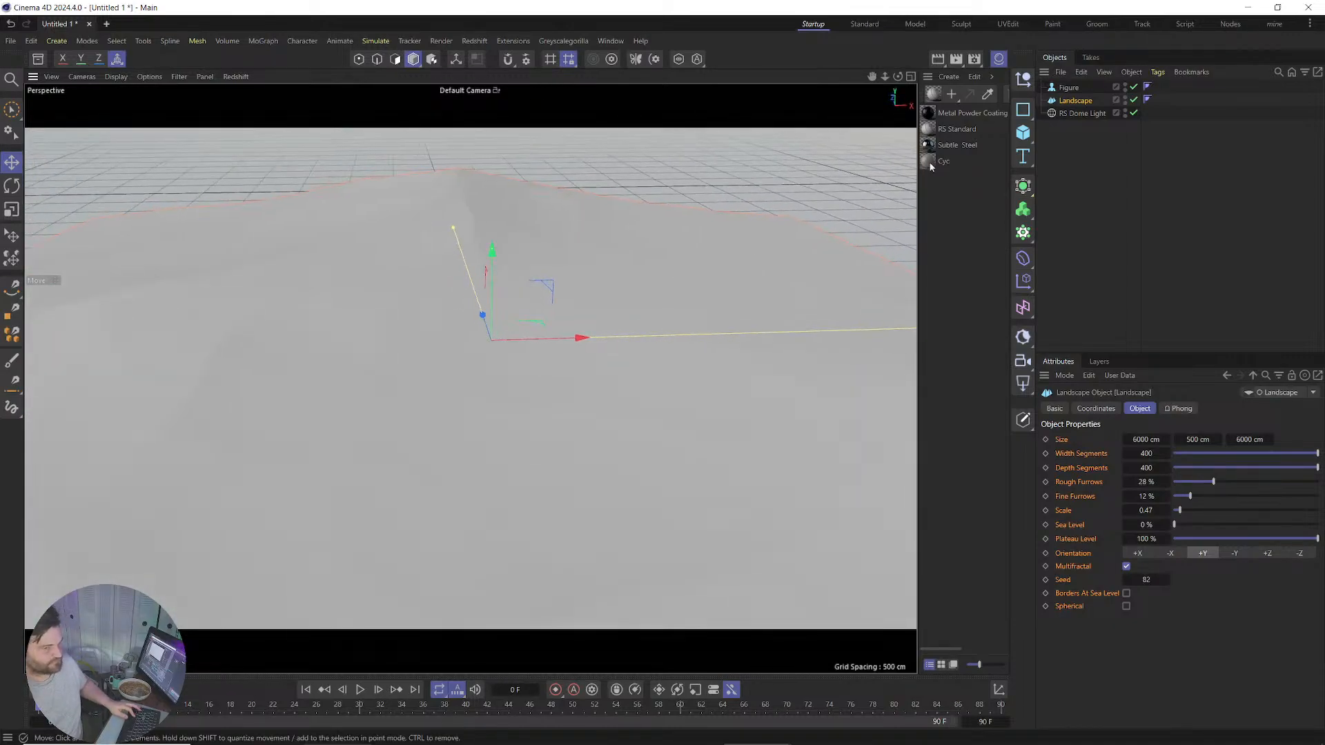
left_click(1059, 89)
left_click_drag(549, 284, 633, 258)
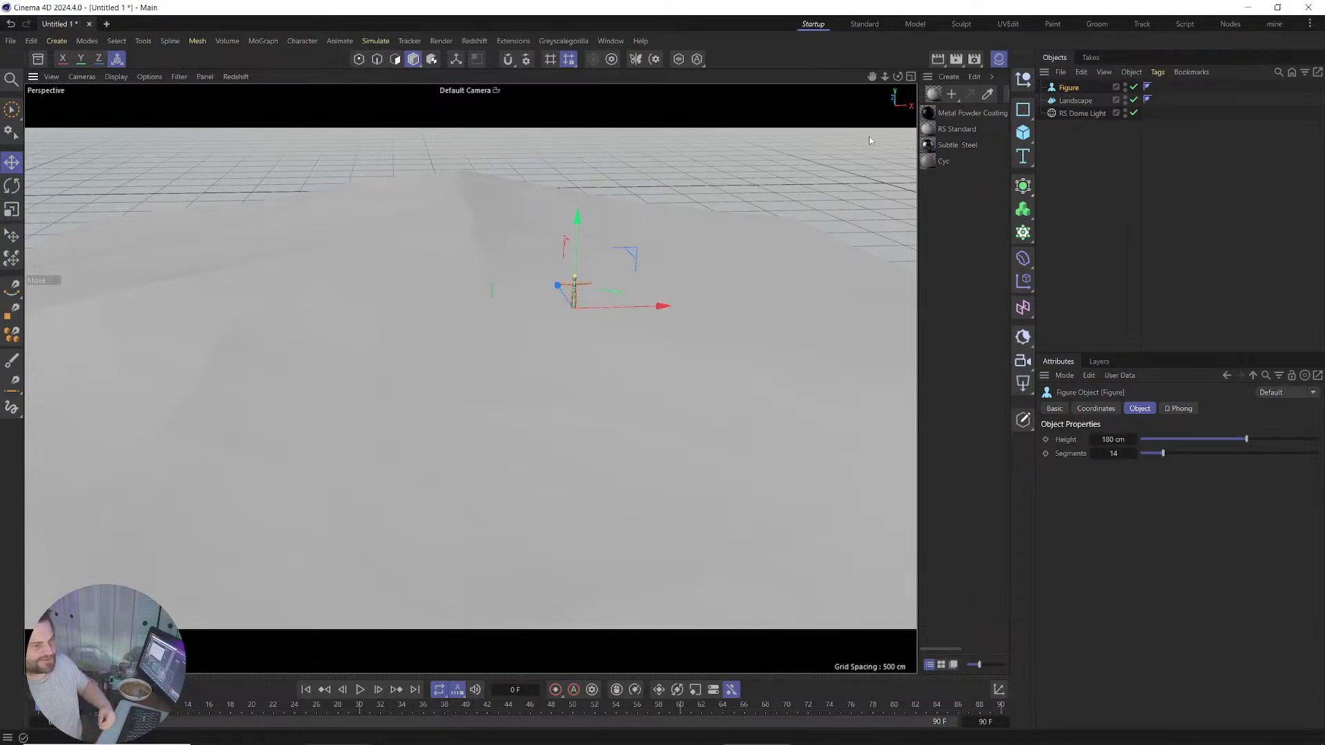
Restore the deleted Figure and use the Place tool to set it on the terrain.
key("Delete")
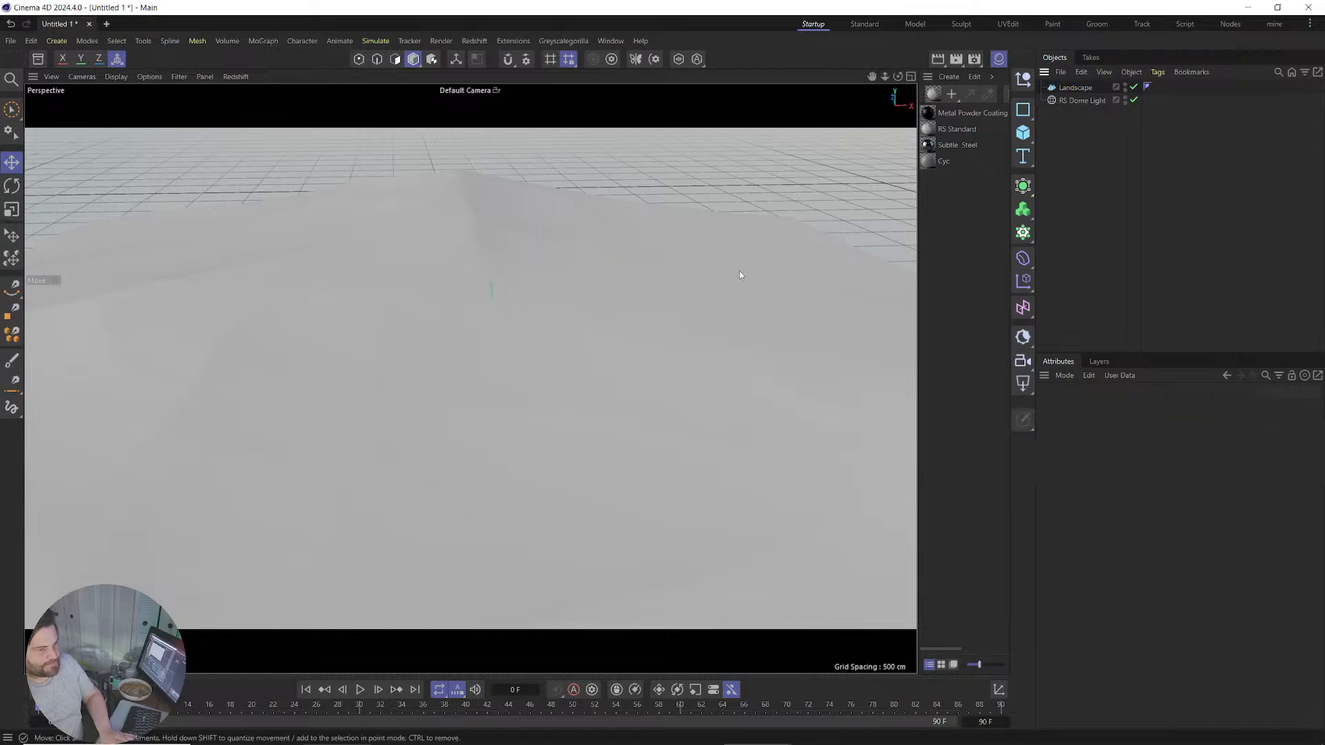
key("ctrl+z")
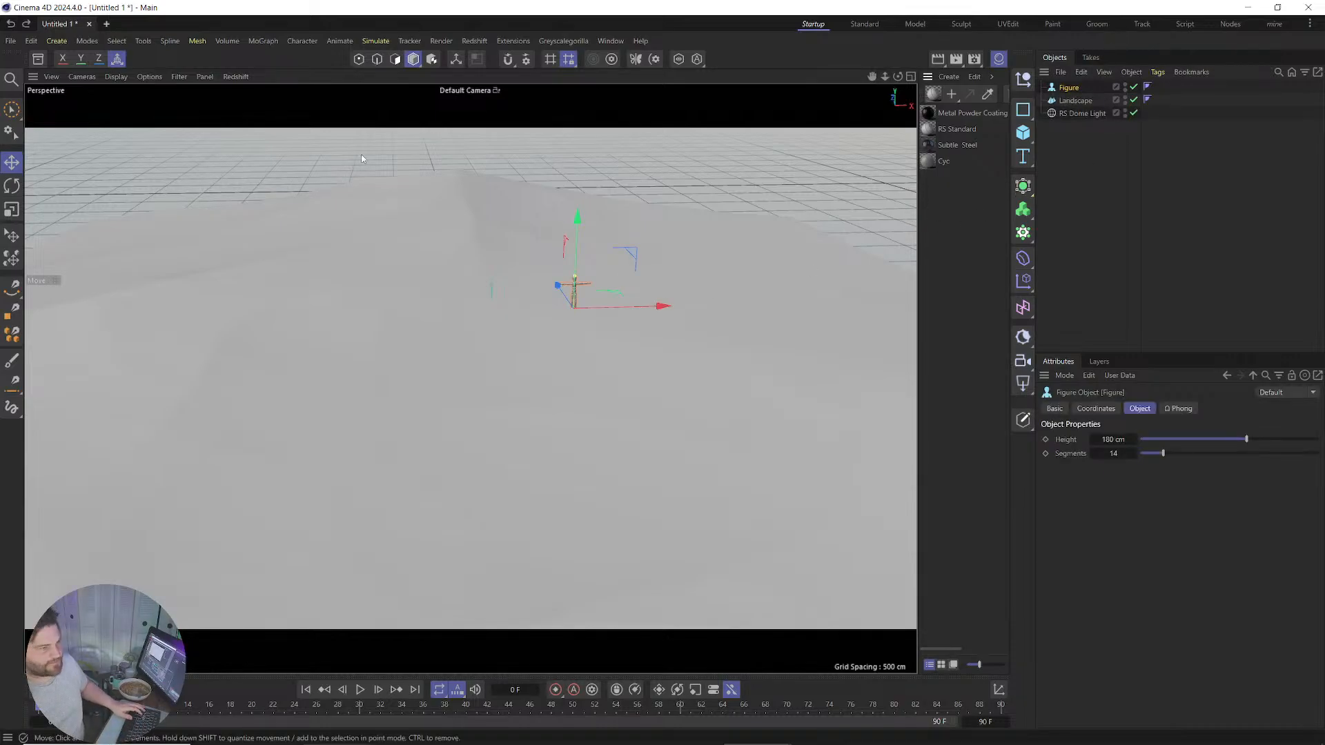
left_click(12, 236)
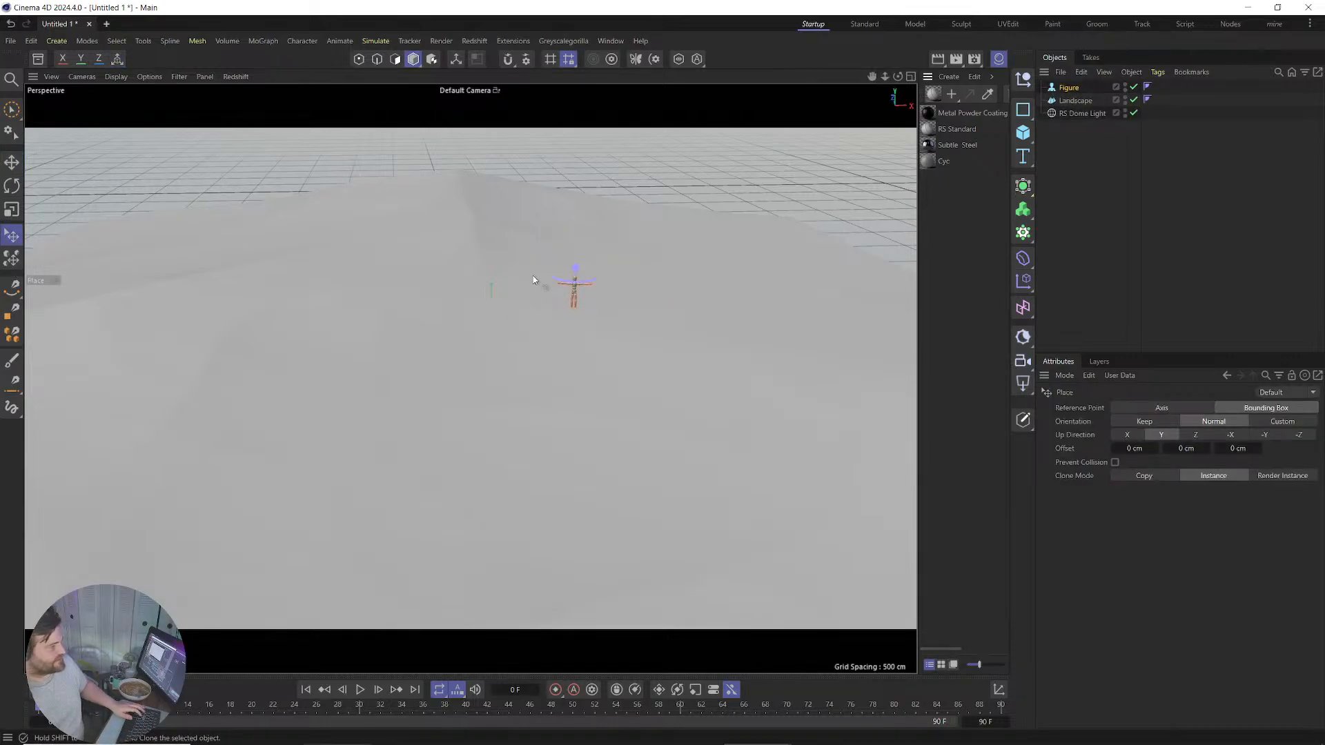
left_click_drag(531, 278, 541, 316)
scroll(545, 331, "up", 4)
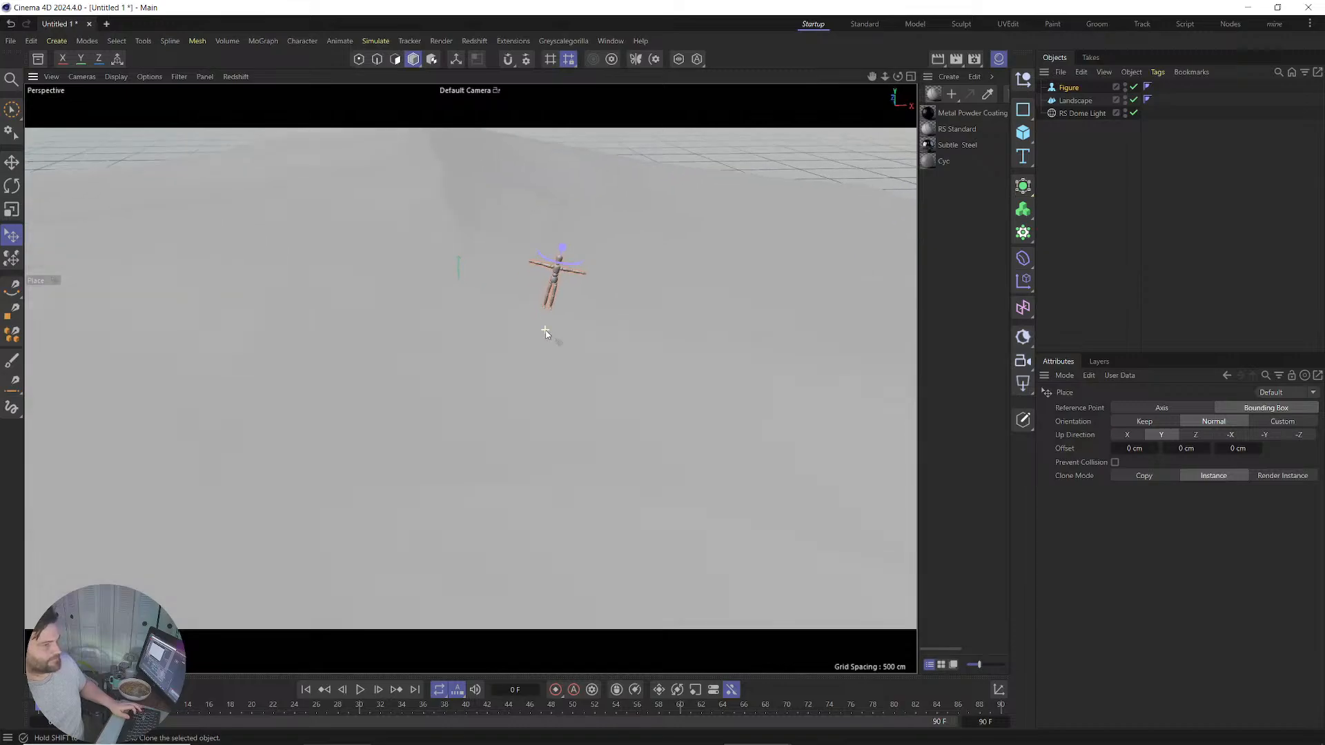
scroll(546, 331, "up", 2)
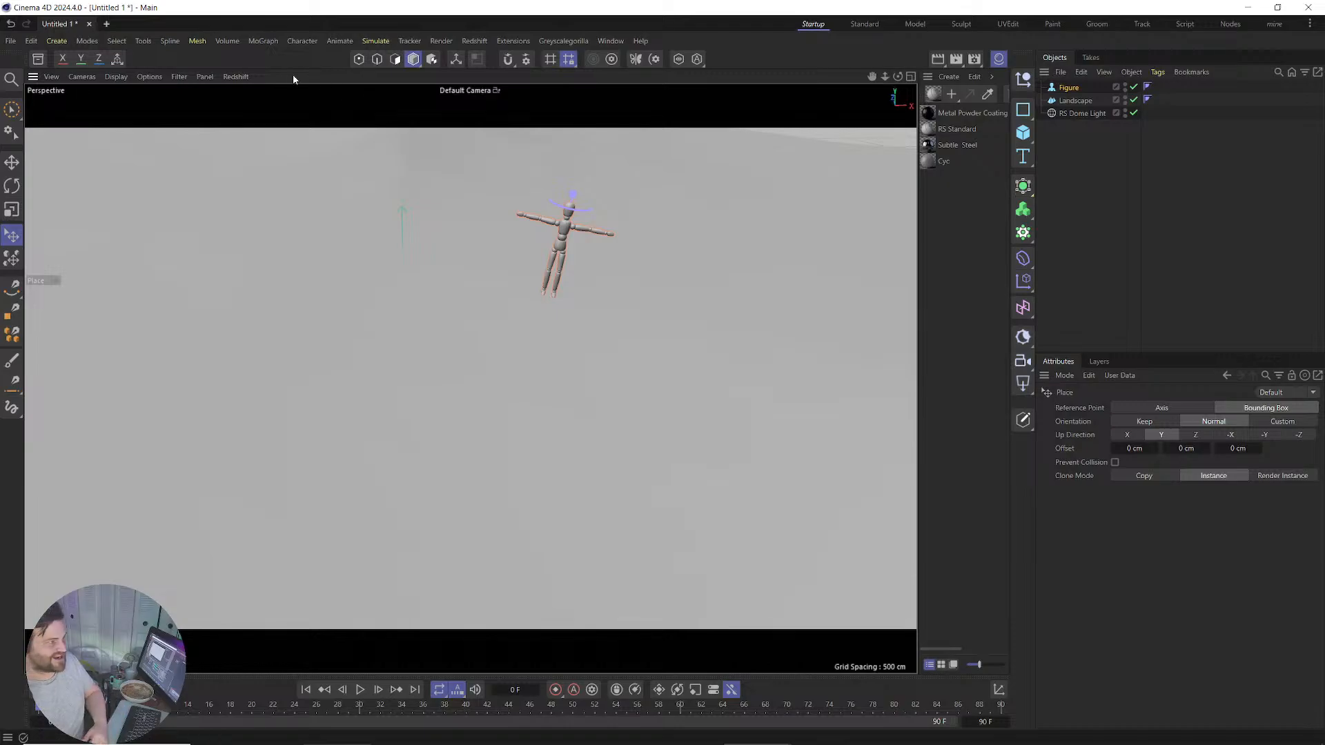
Try Gouraud Shading (Lines), then switch the viewport to Hidden Line display.
left_click(115, 76)
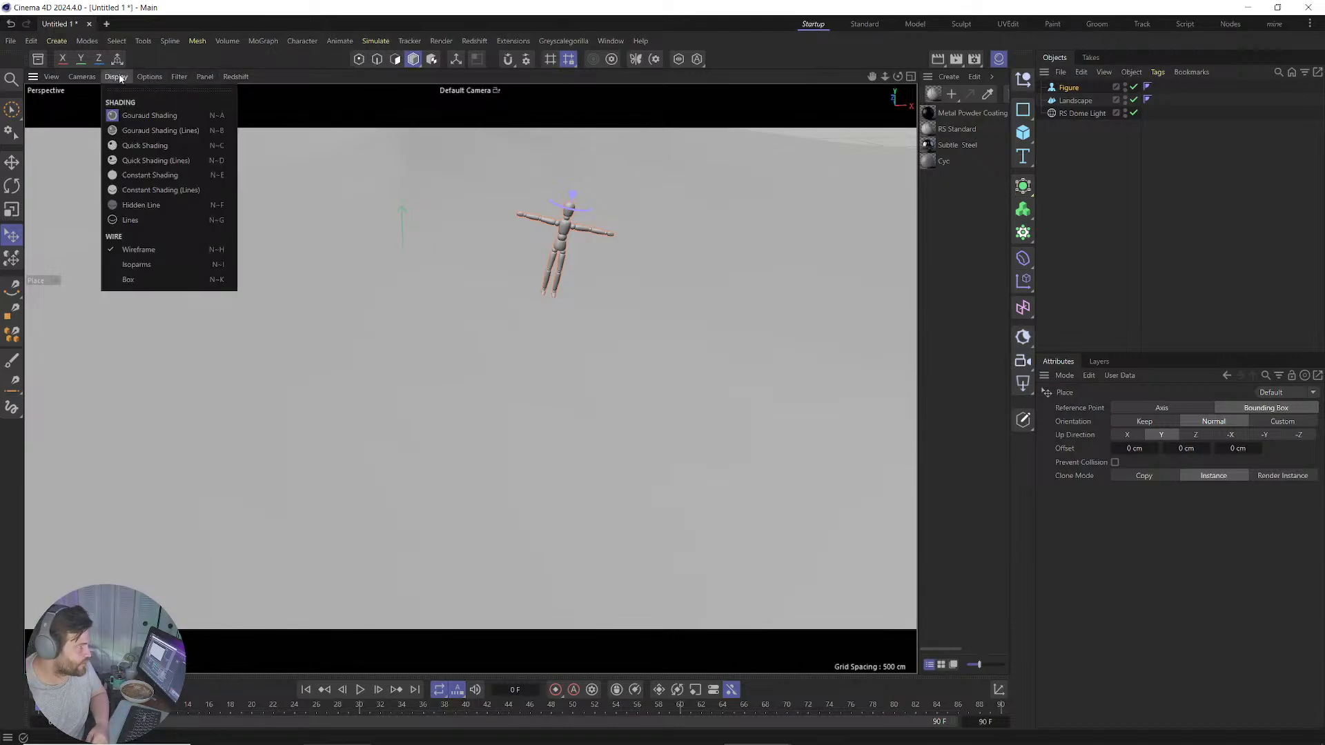
left_click(146, 135)
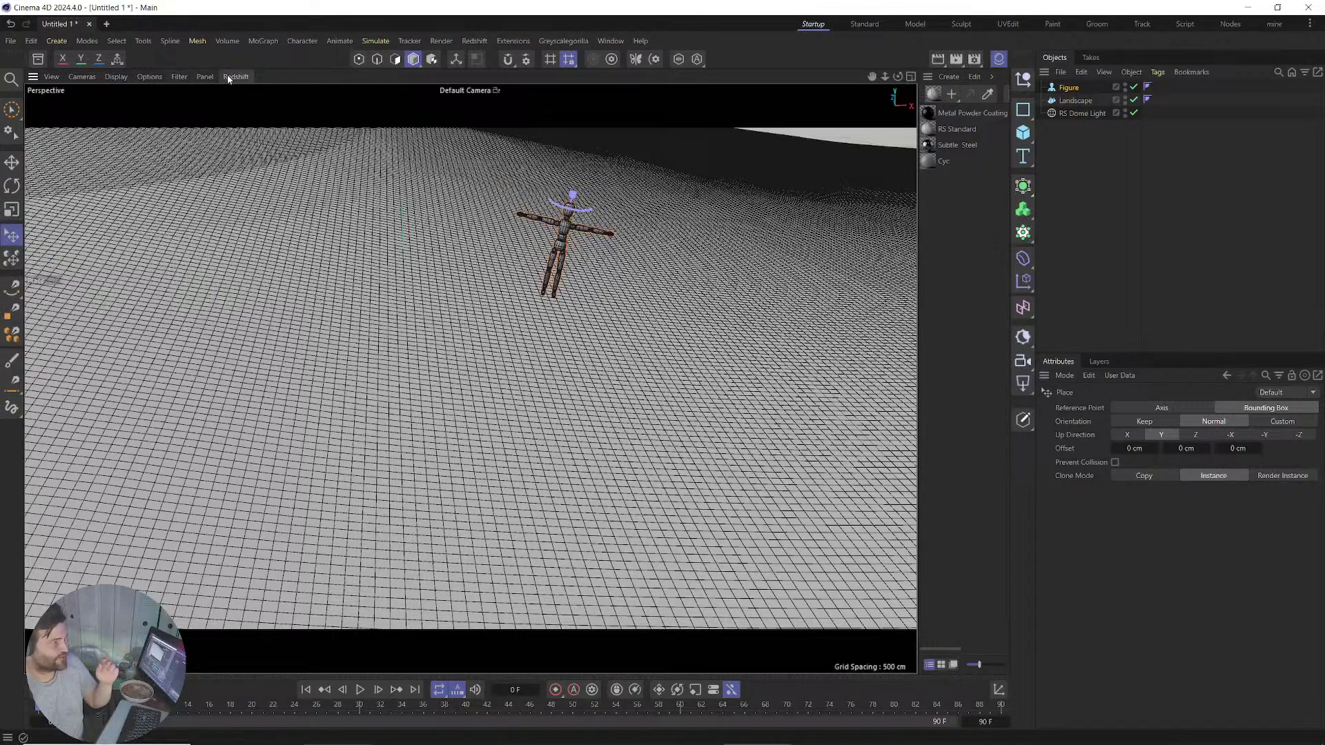
left_click(209, 78)
mouse_move(127, 78)
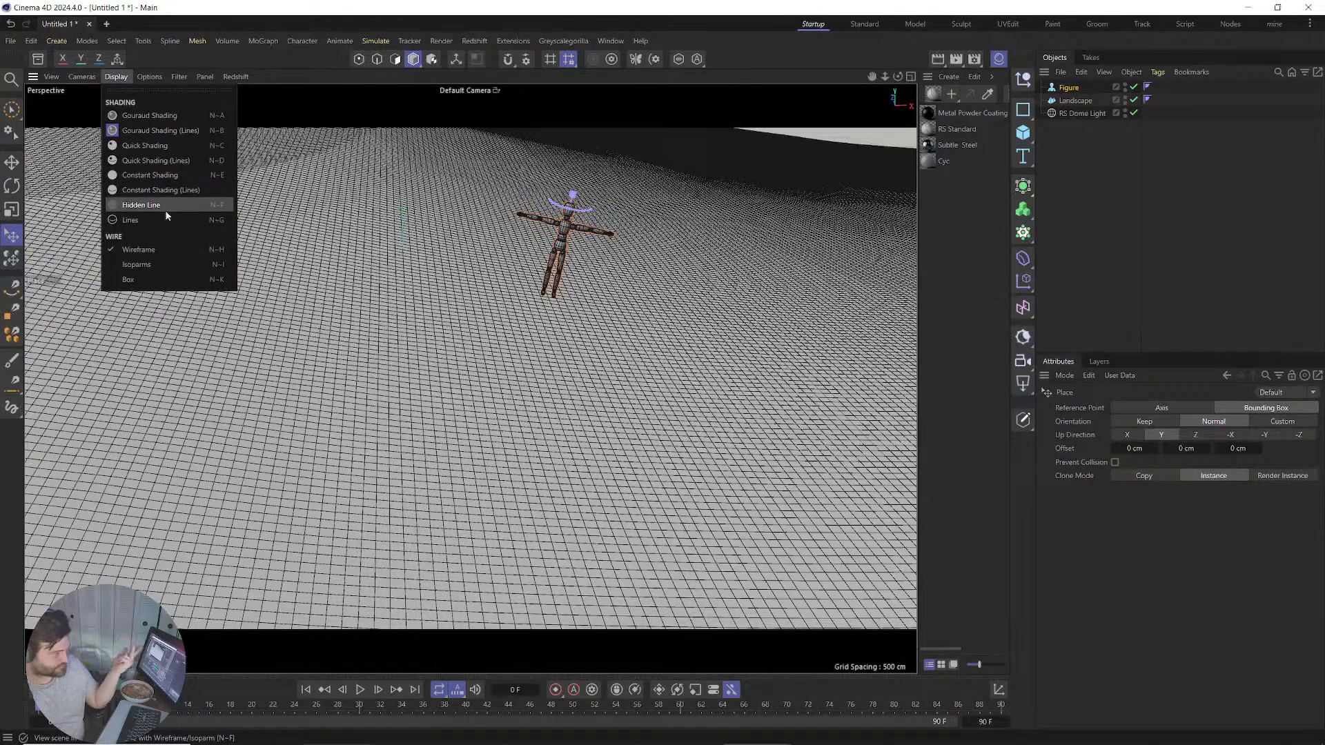
left_click(164, 207)
Cycle through Lines, Hidden Line, Isoparms and Box displays, ending on Wireframe.
left_click(116, 76)
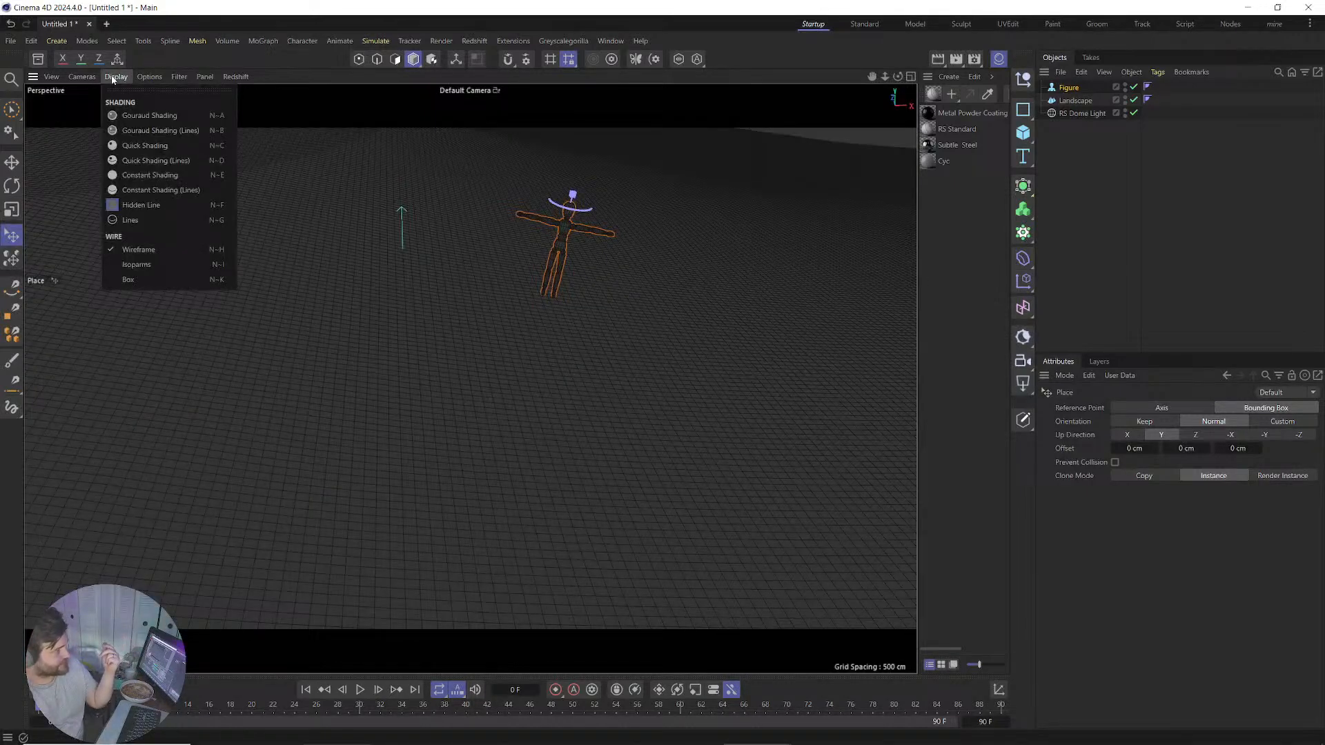
left_click(138, 218)
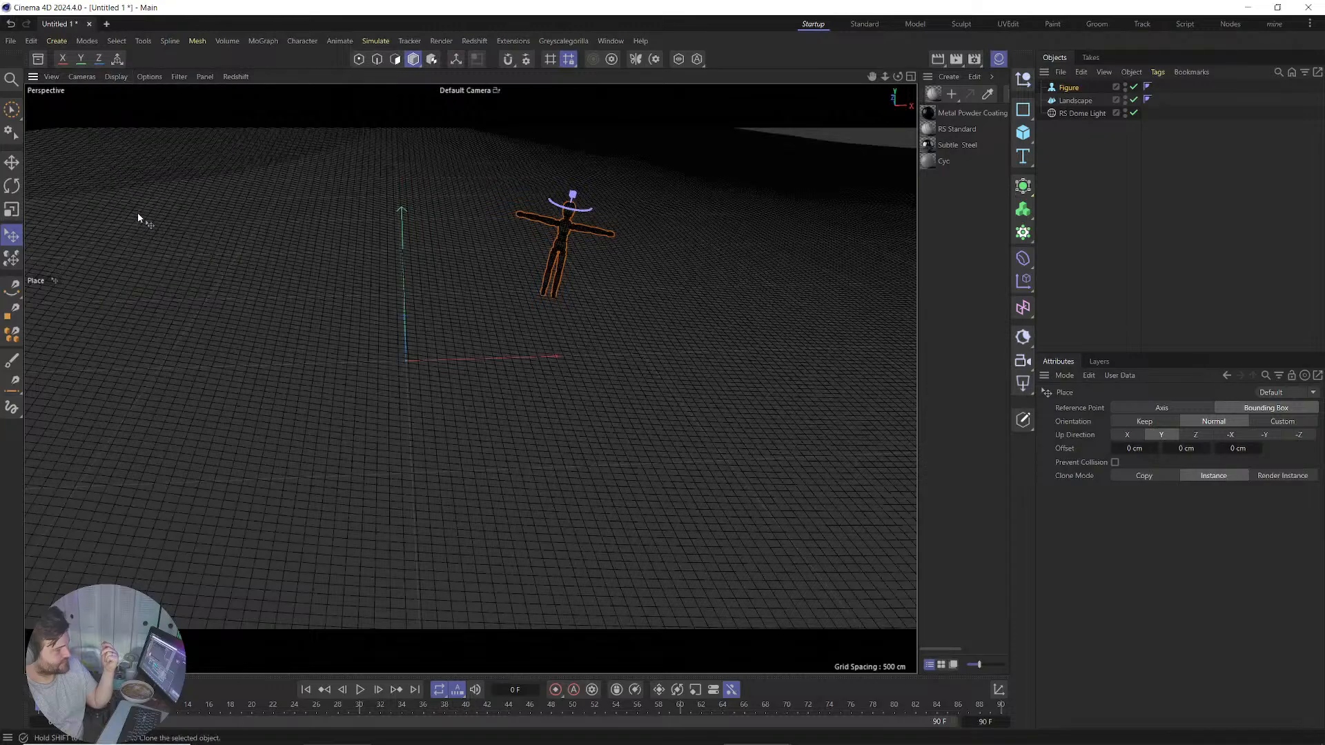
left_click(116, 77)
left_click(135, 205)
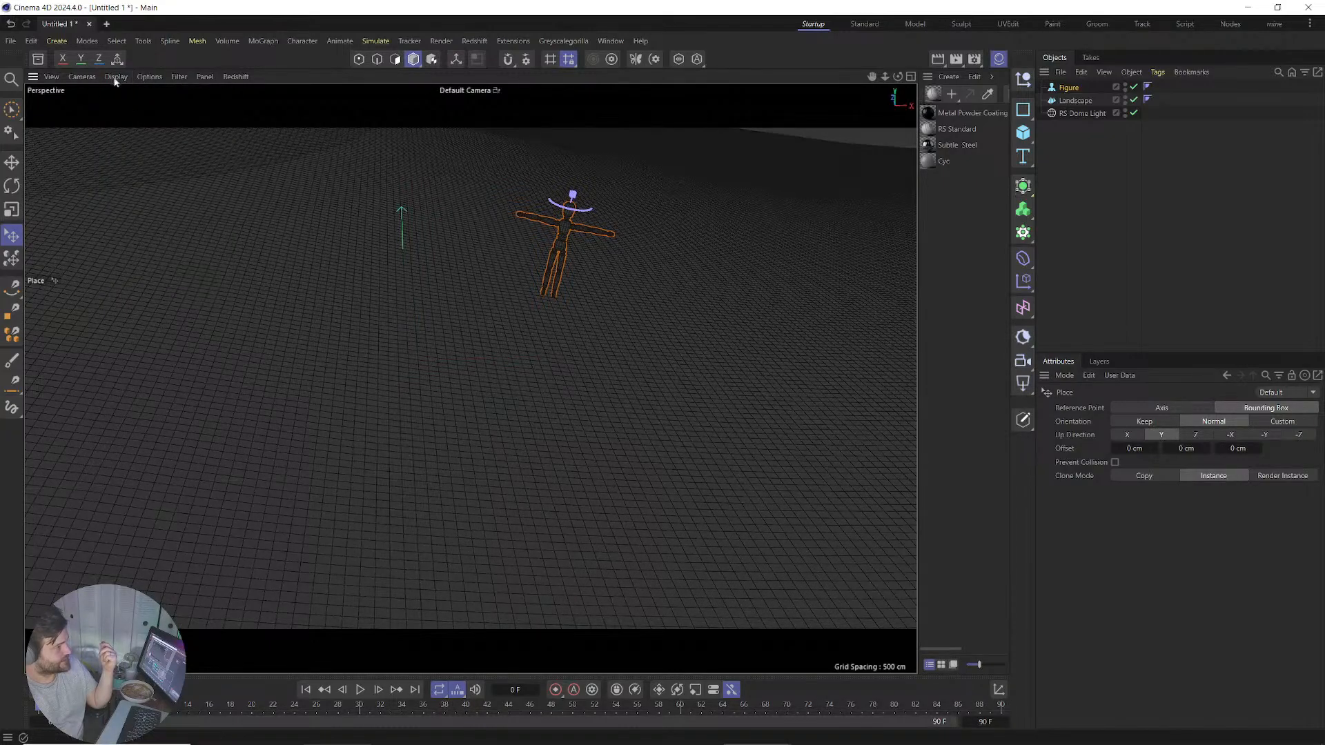
left_click(116, 76)
left_click(163, 265)
left_click(116, 76)
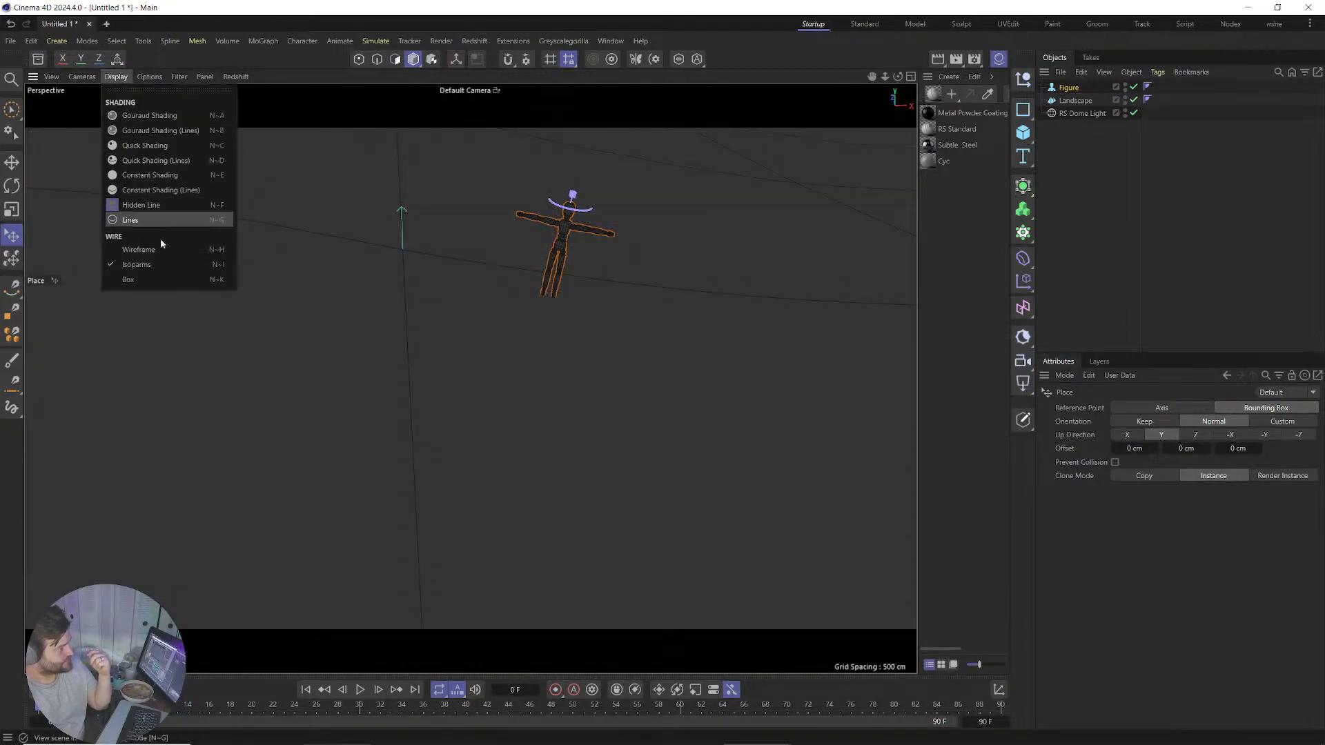
left_click(151, 280)
left_click(116, 77)
left_click(141, 250)
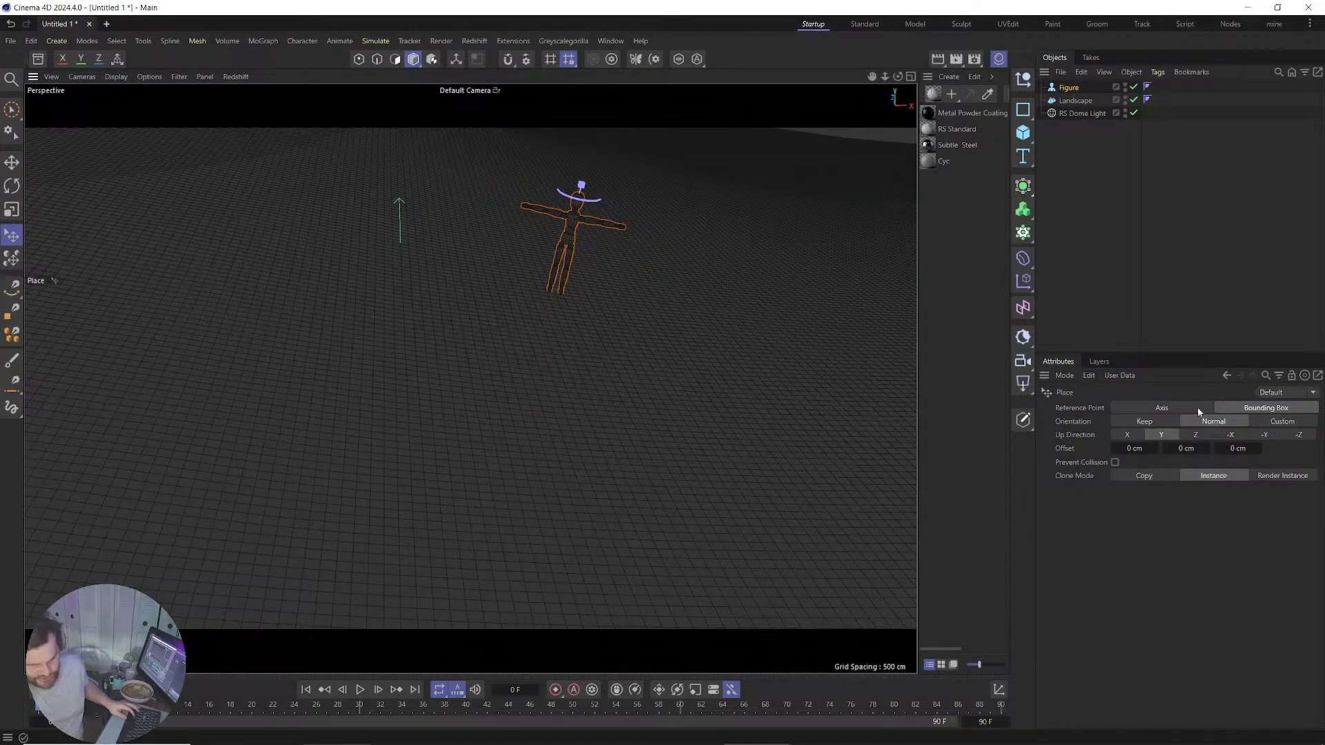
Toggle isoline editing in the viewport Options menu.
scroll(531, 350, "up", 2)
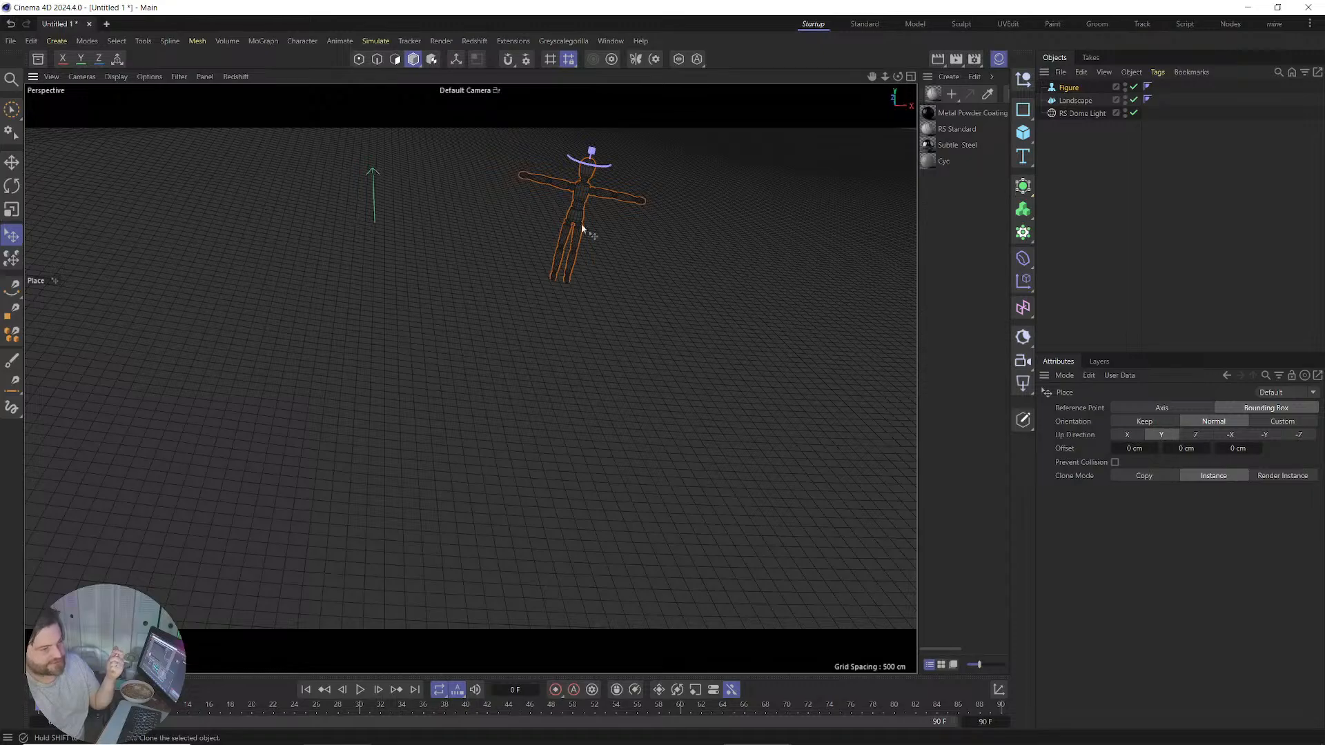
left_click(202, 76)
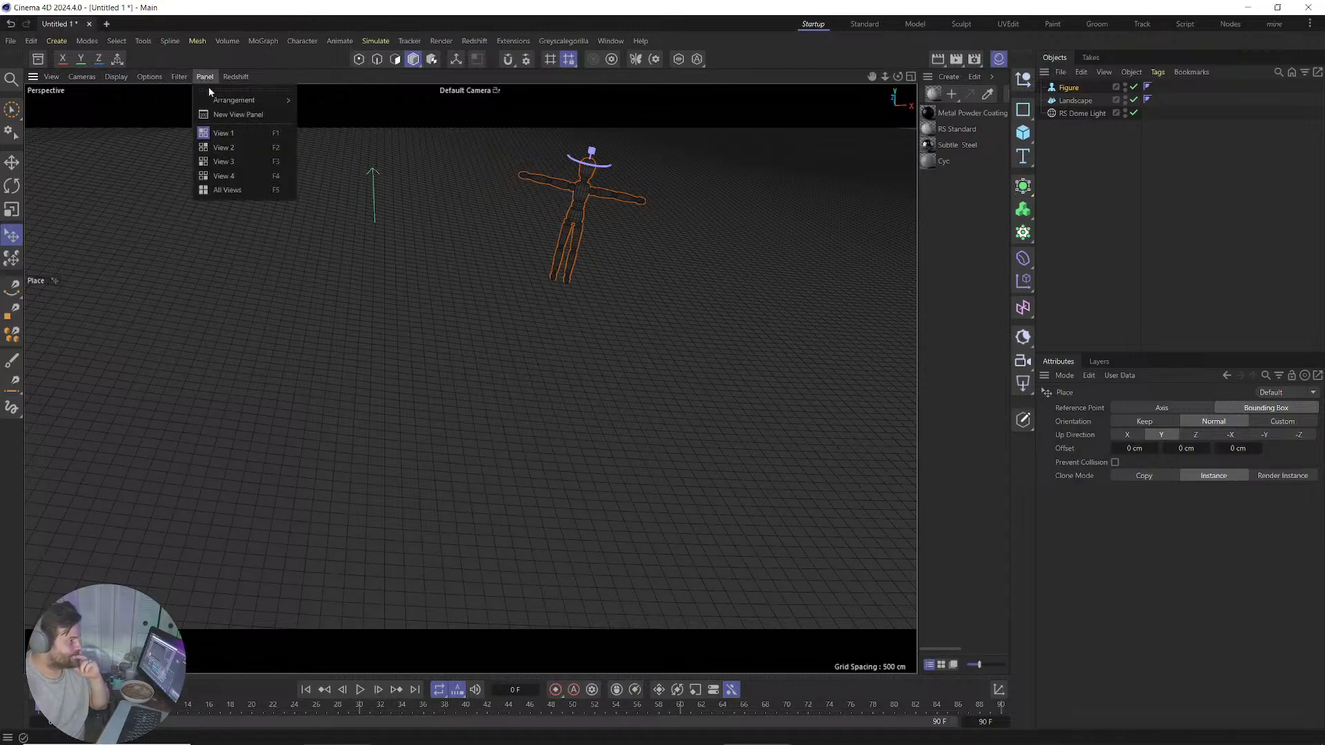
mouse_move(163, 77)
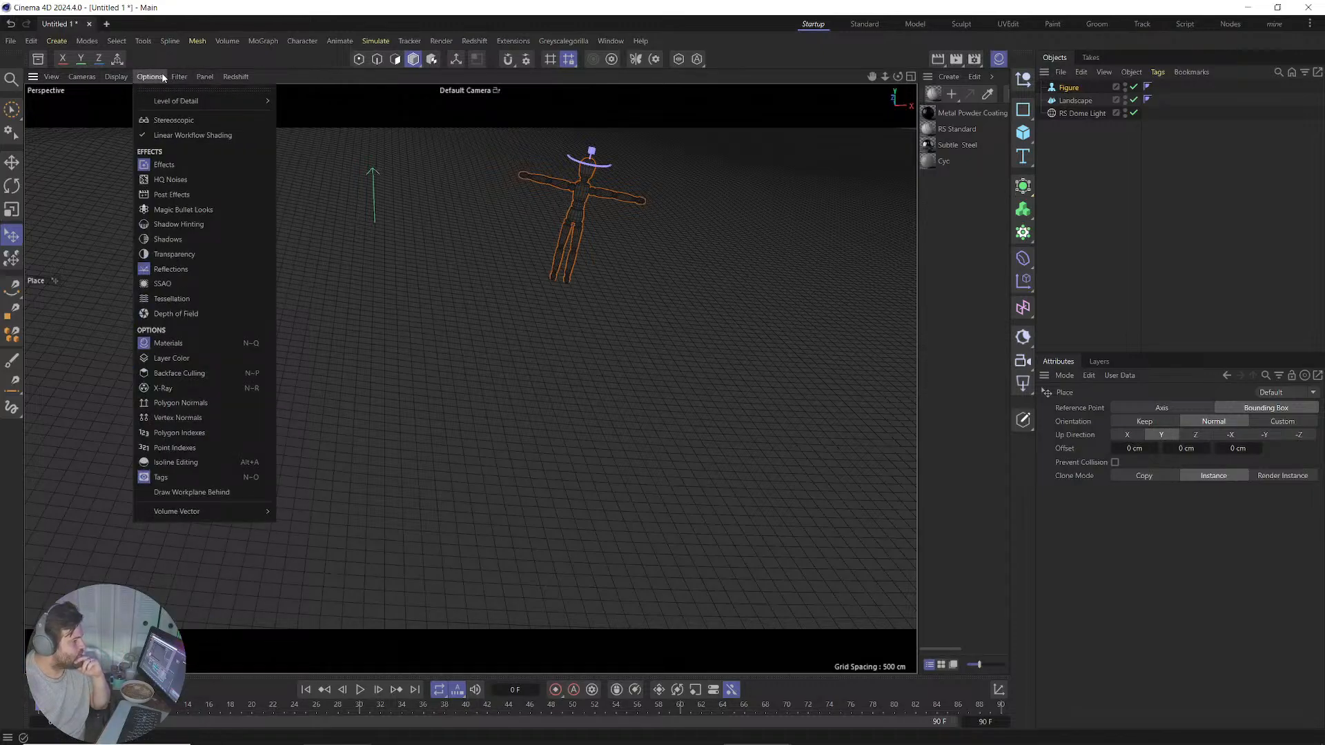
left_click(198, 463)
Toggle n-gon line display in the Filter menu and adjust the viewport display mode.
left_click(176, 78)
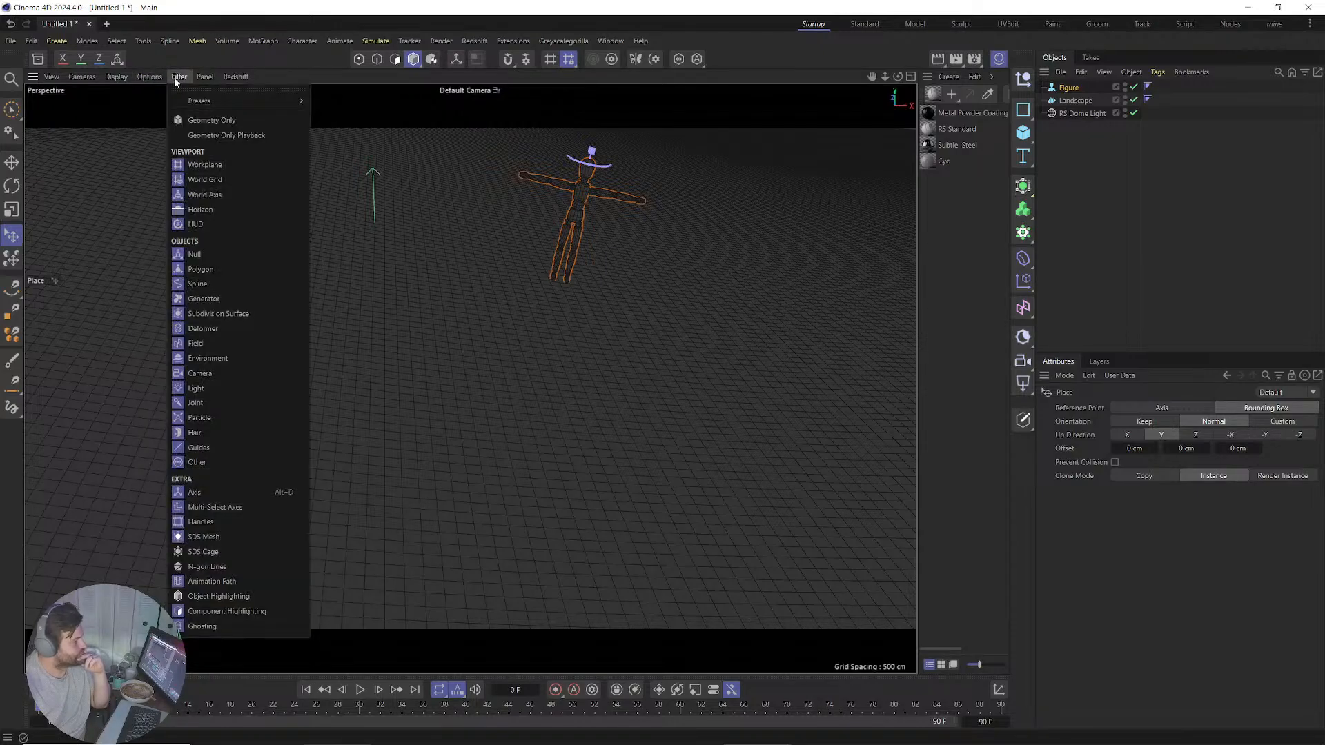
left_click(214, 570)
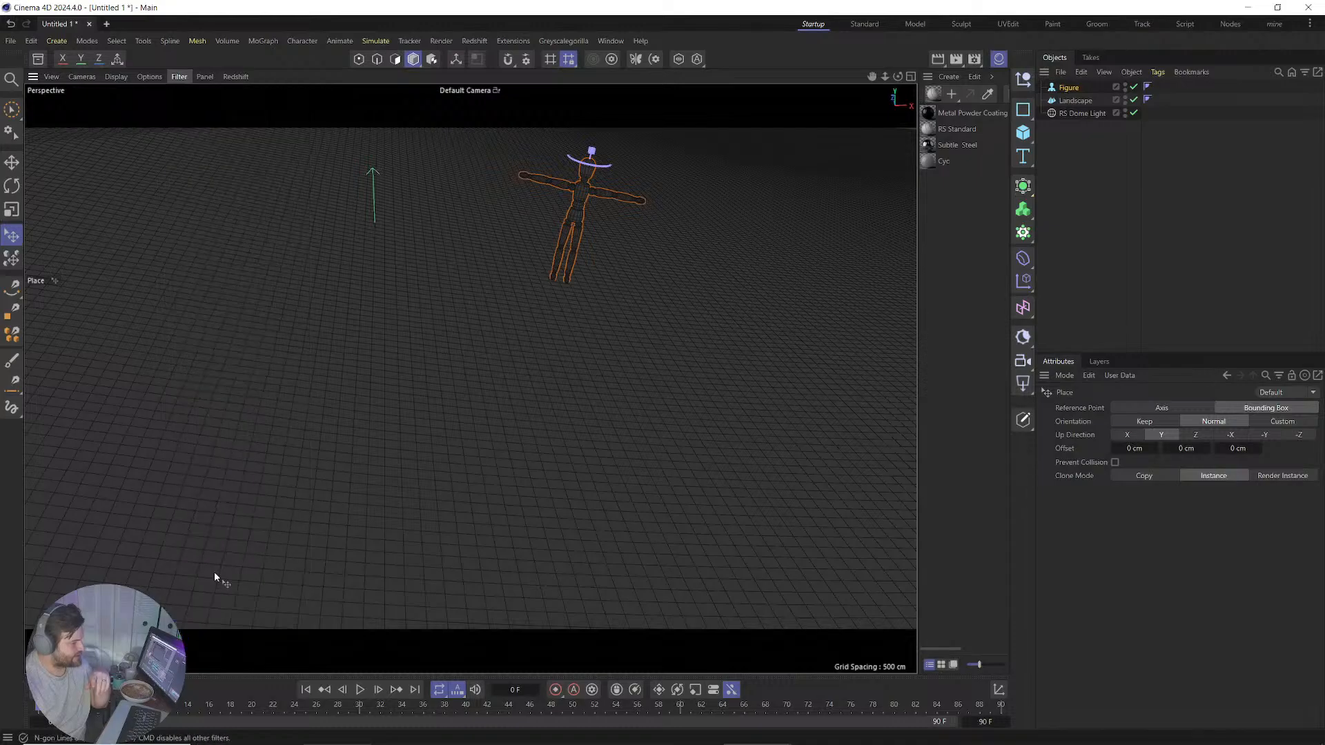
left_click(181, 77)
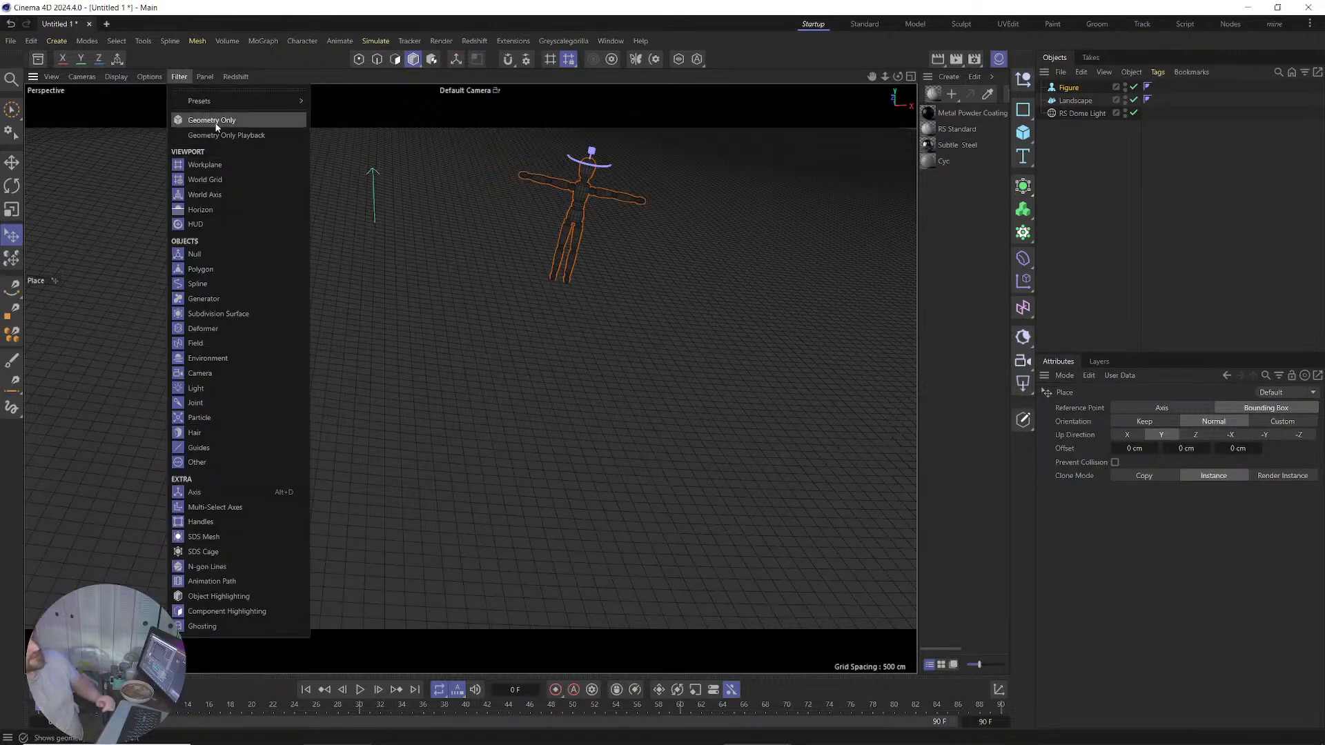
mouse_move(217, 99)
mouse_move(148, 78)
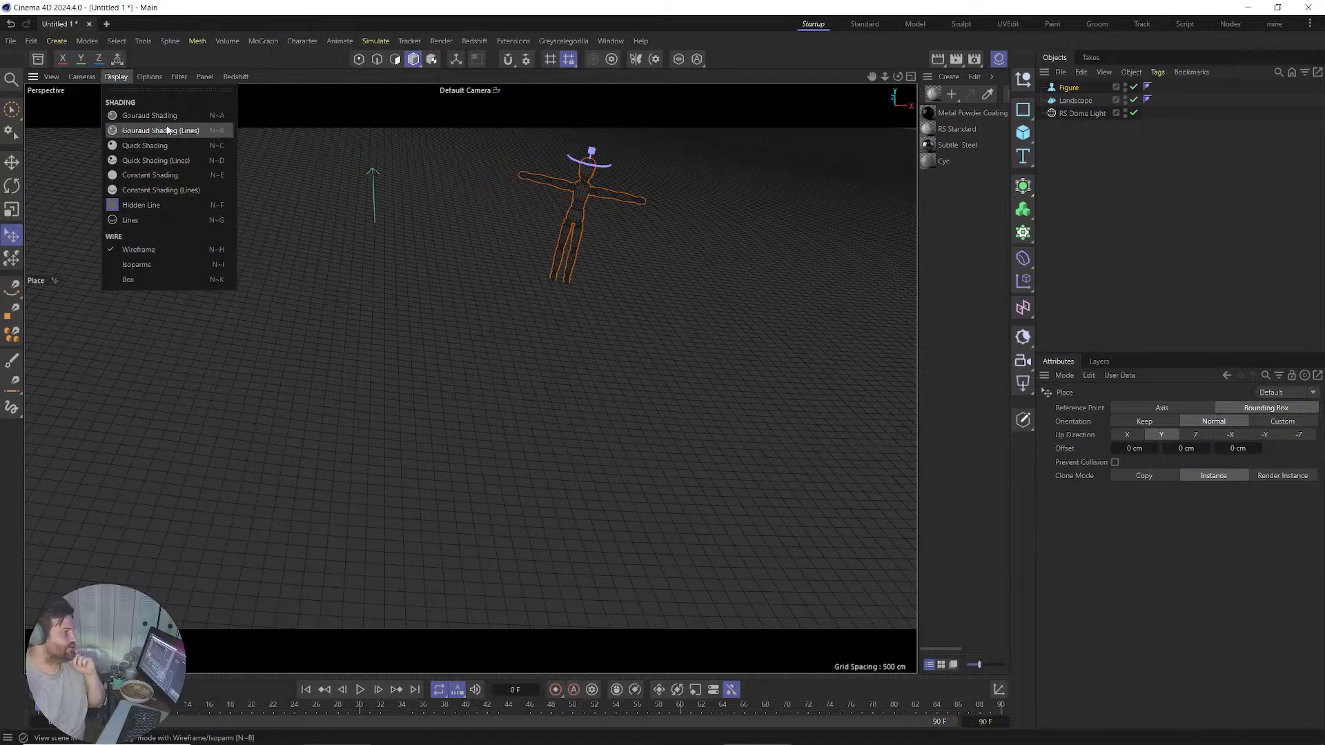
left_click(160, 250)
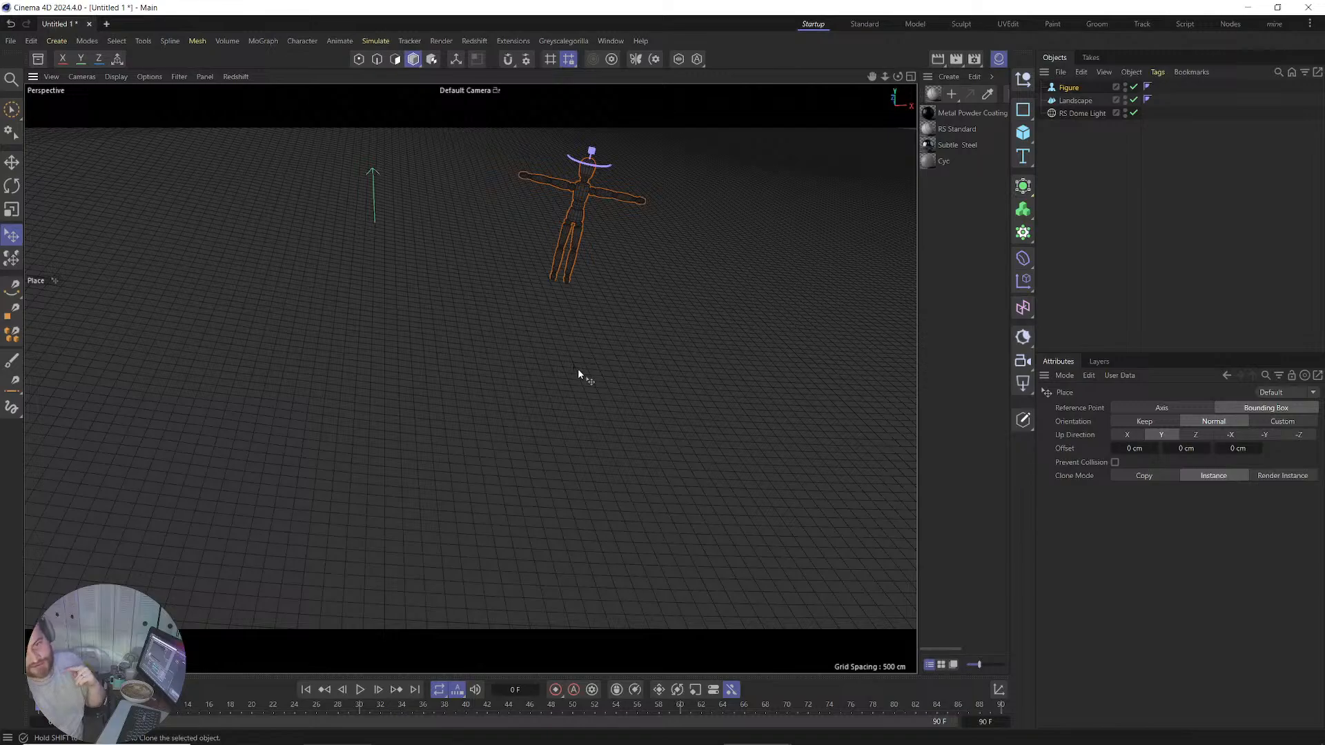
scroll(587, 223, "up", 7)
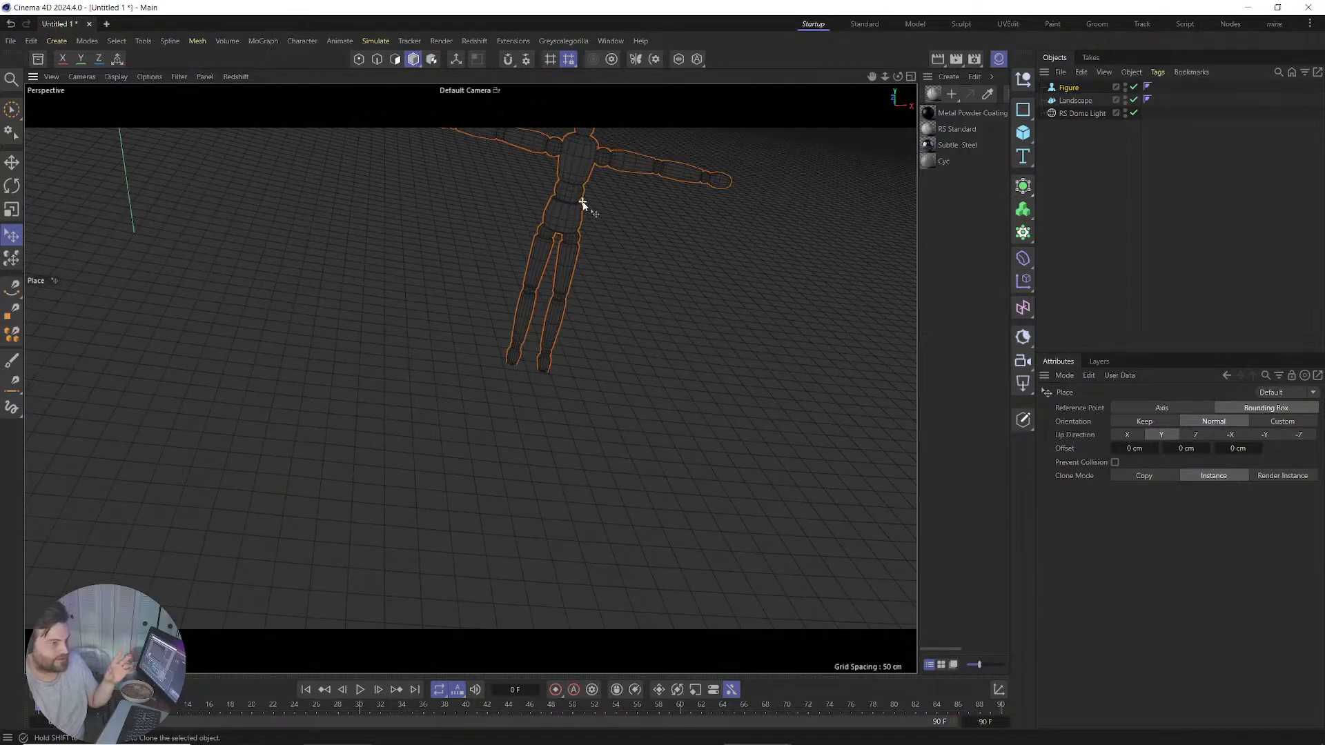
scroll(532, 310, "down", 2)
scroll(527, 335, "down", 8)
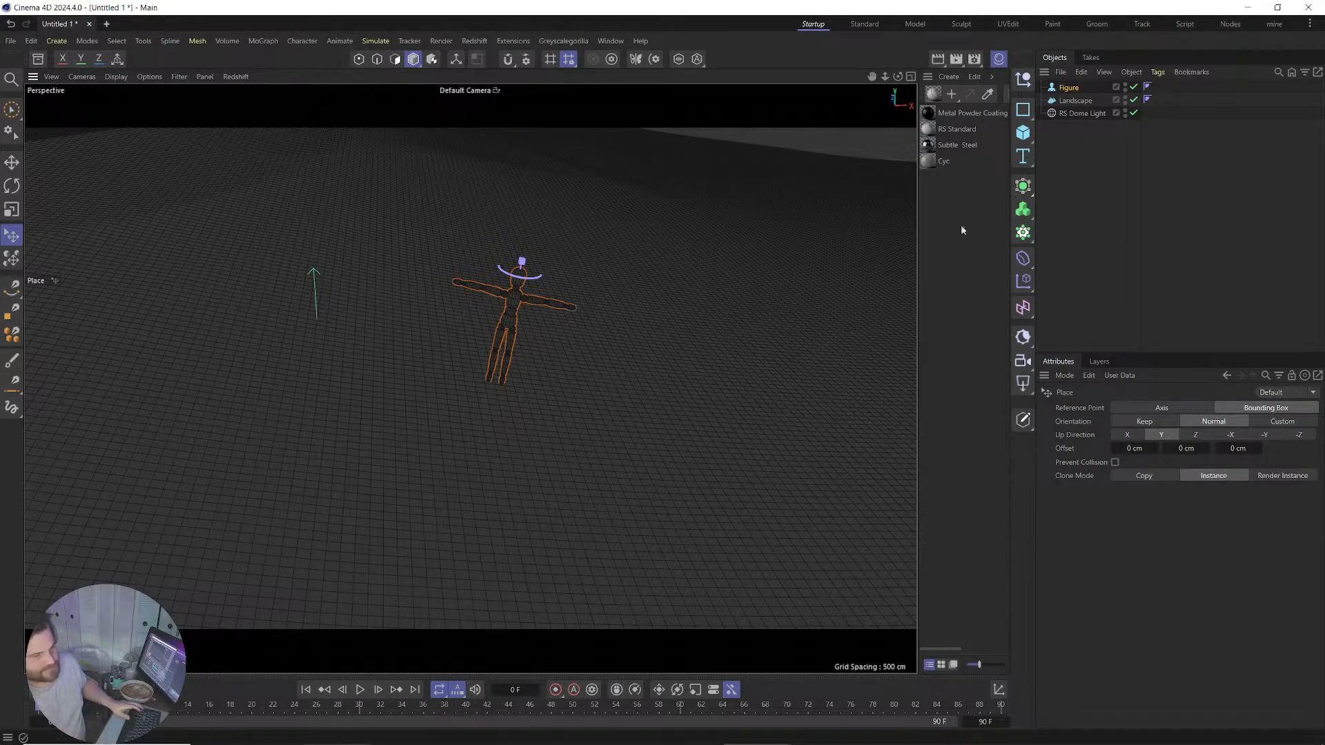
Parent a new Displacer deformer under the Landscape, then bring up the Asset Browser.
left_click(1075, 101)
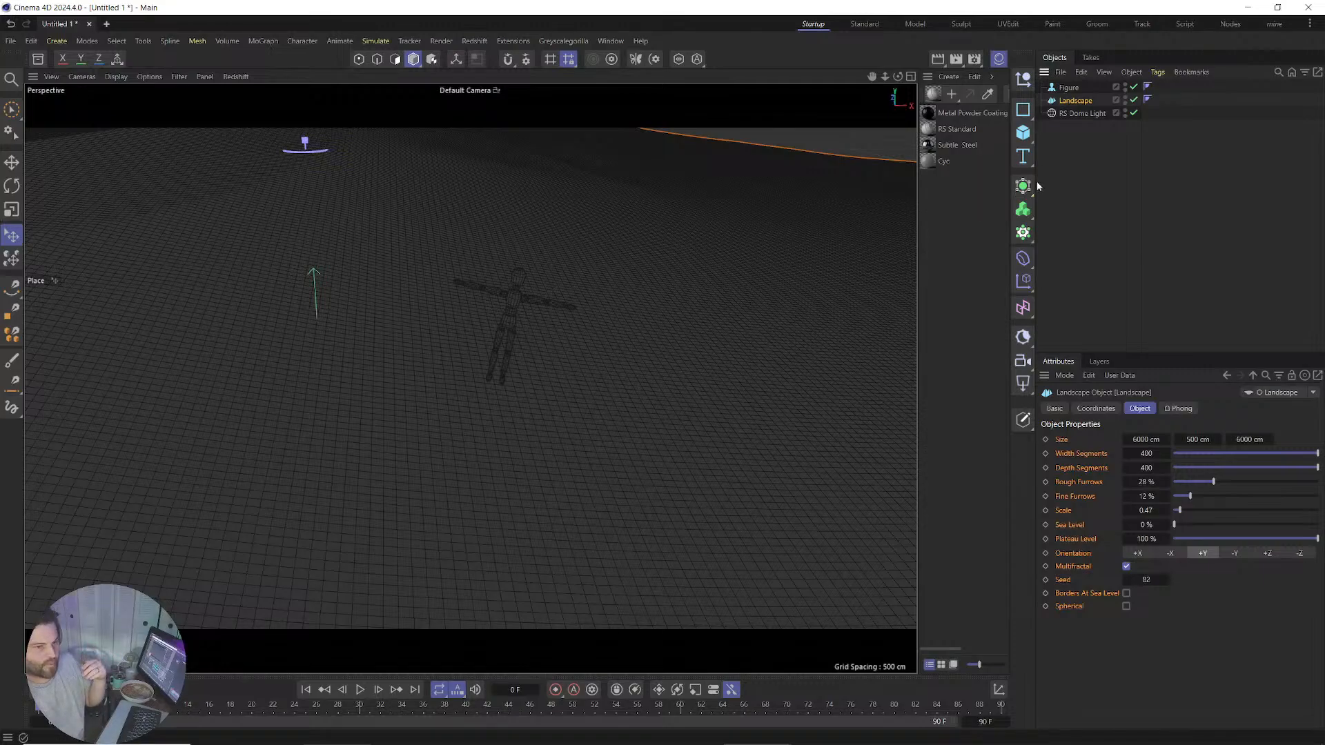
left_click(1023, 258)
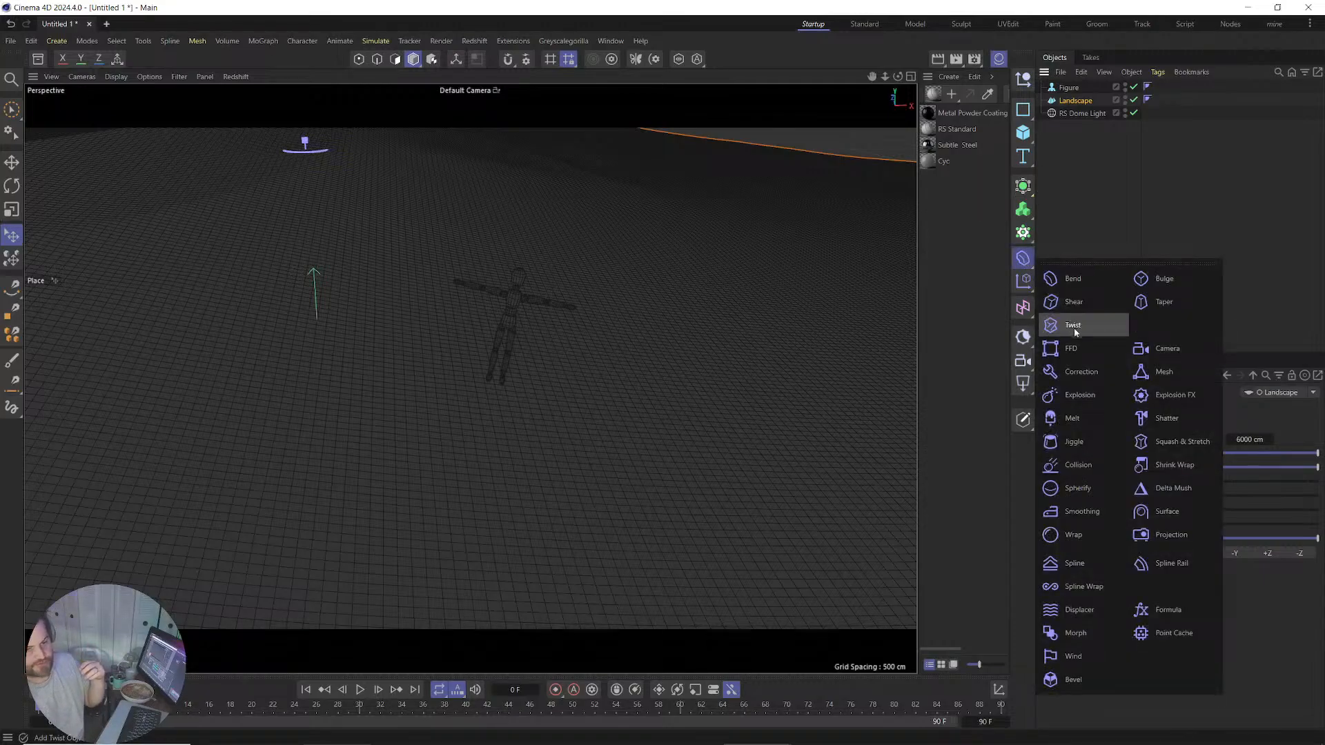
left_click(1078, 609)
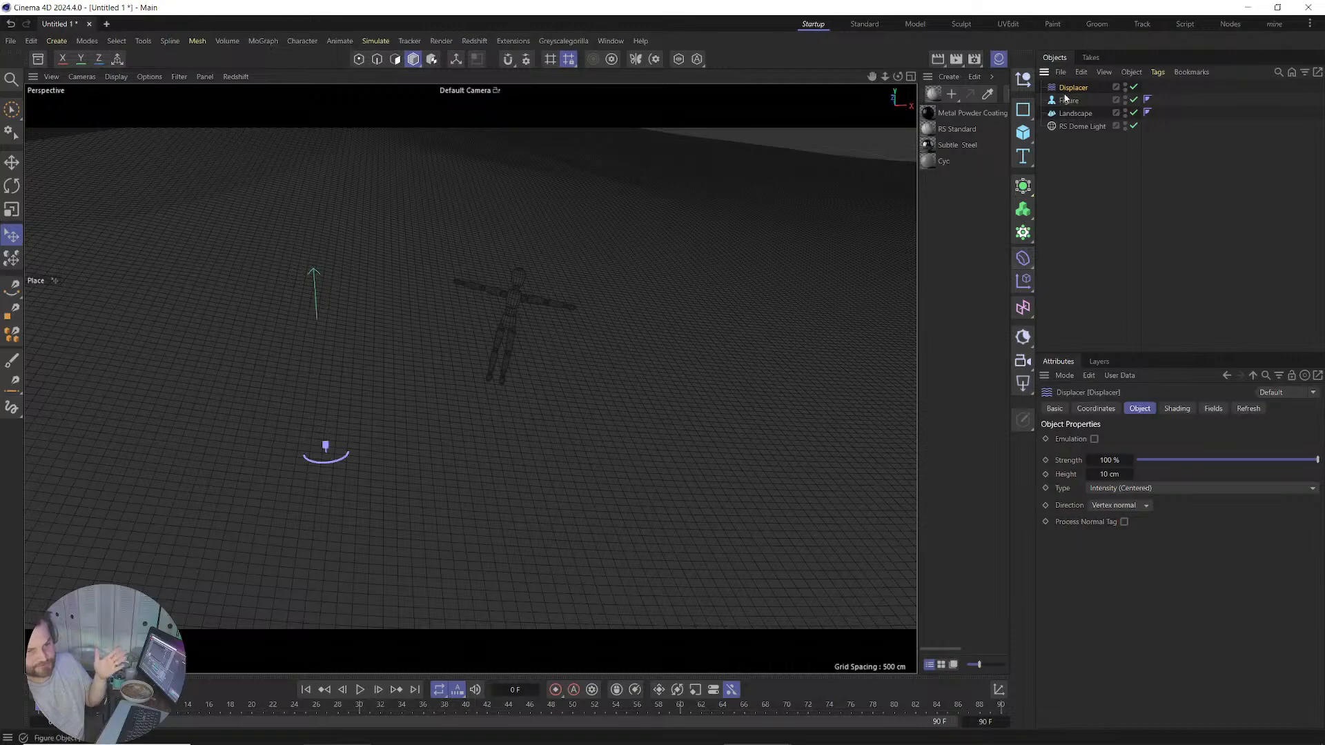
left_click_drag(1066, 98, 1075, 114)
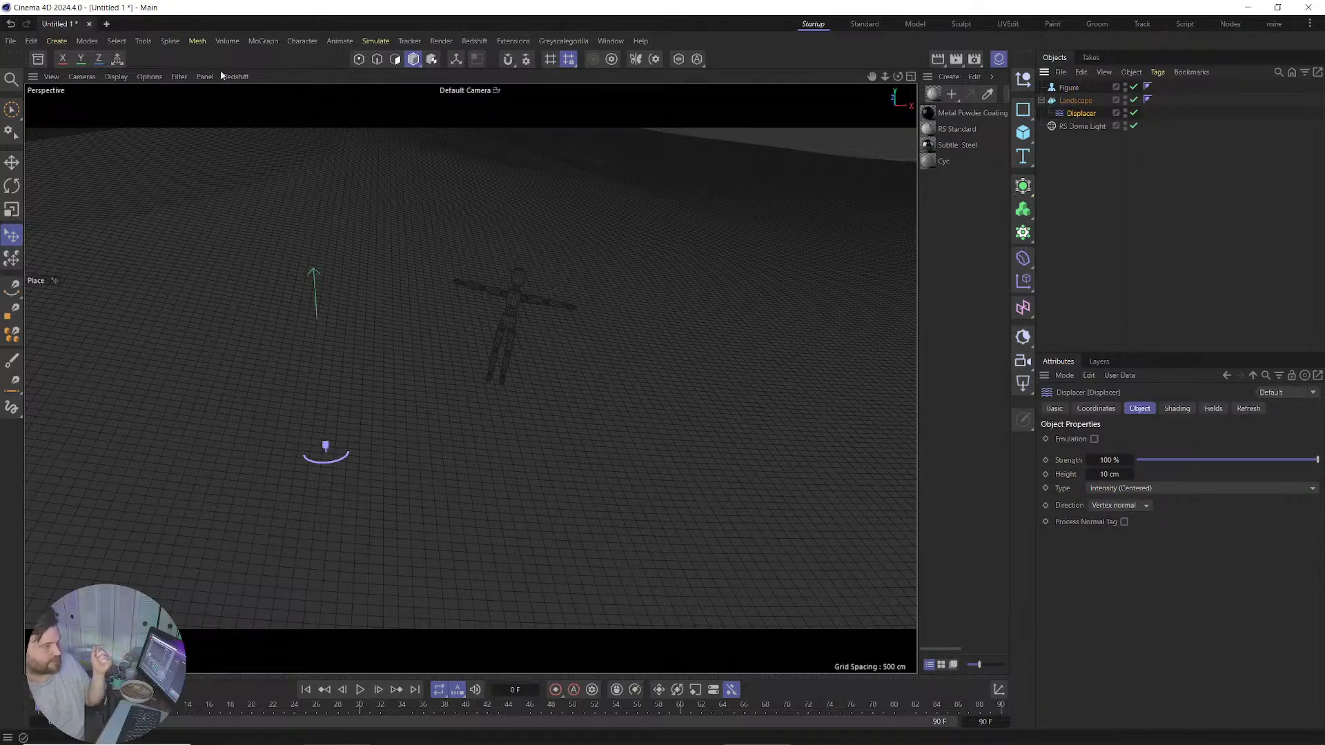
left_click(38, 58)
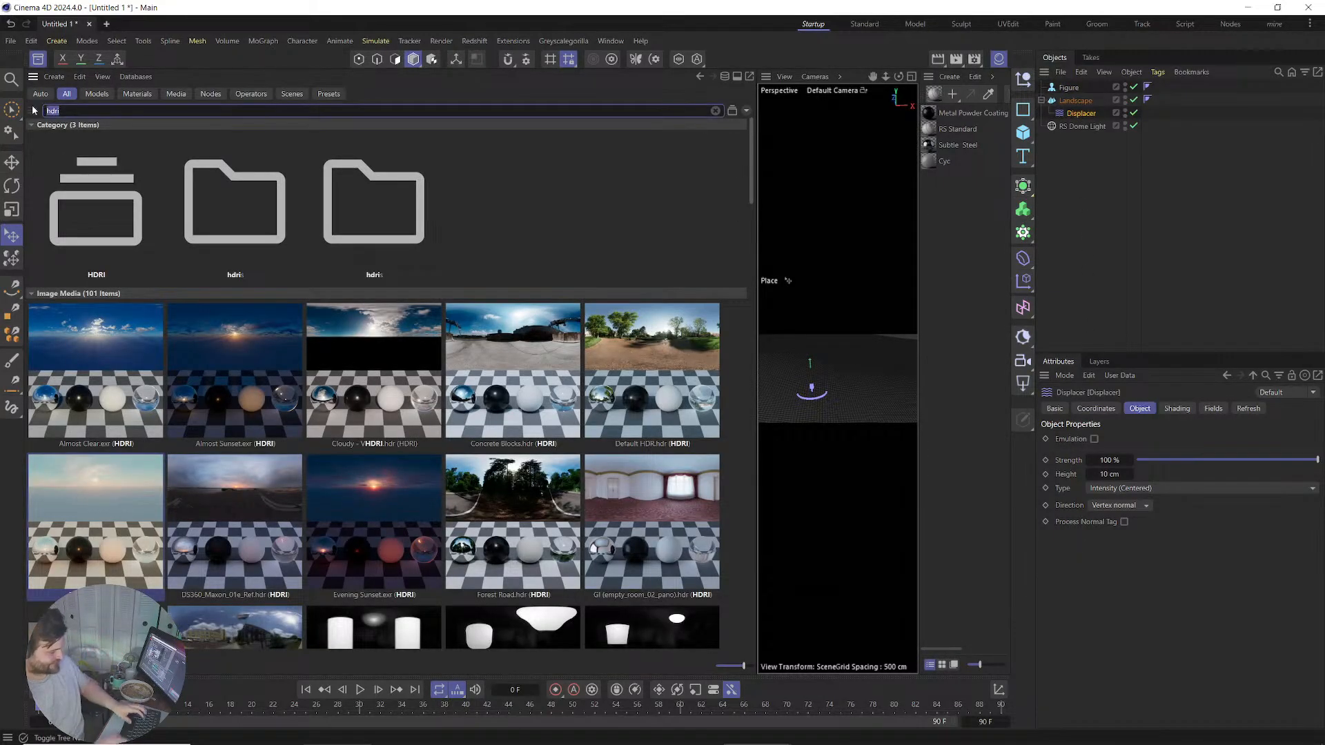
Search the Asset Browser for imperfection textures and pick Dirt 05.
type("impr")
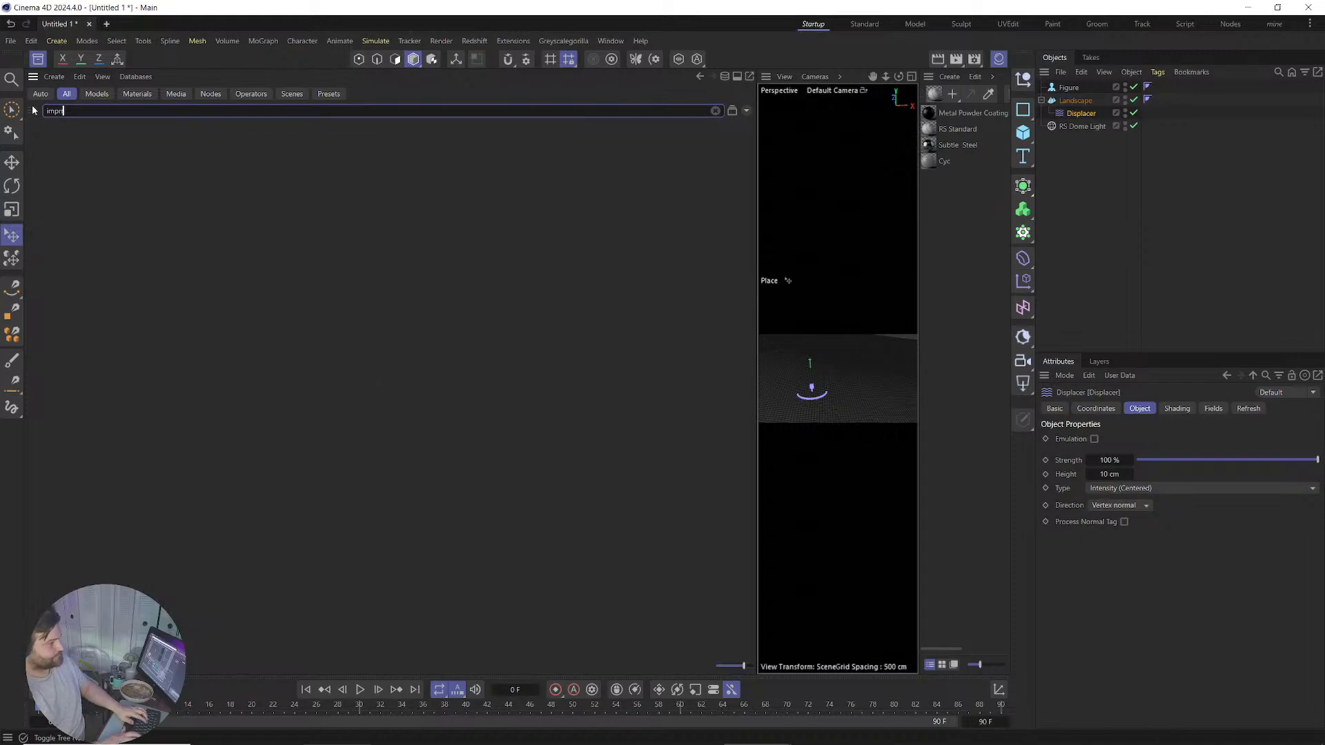
type("rf")
key("BackSpace")
key("BackSpace")
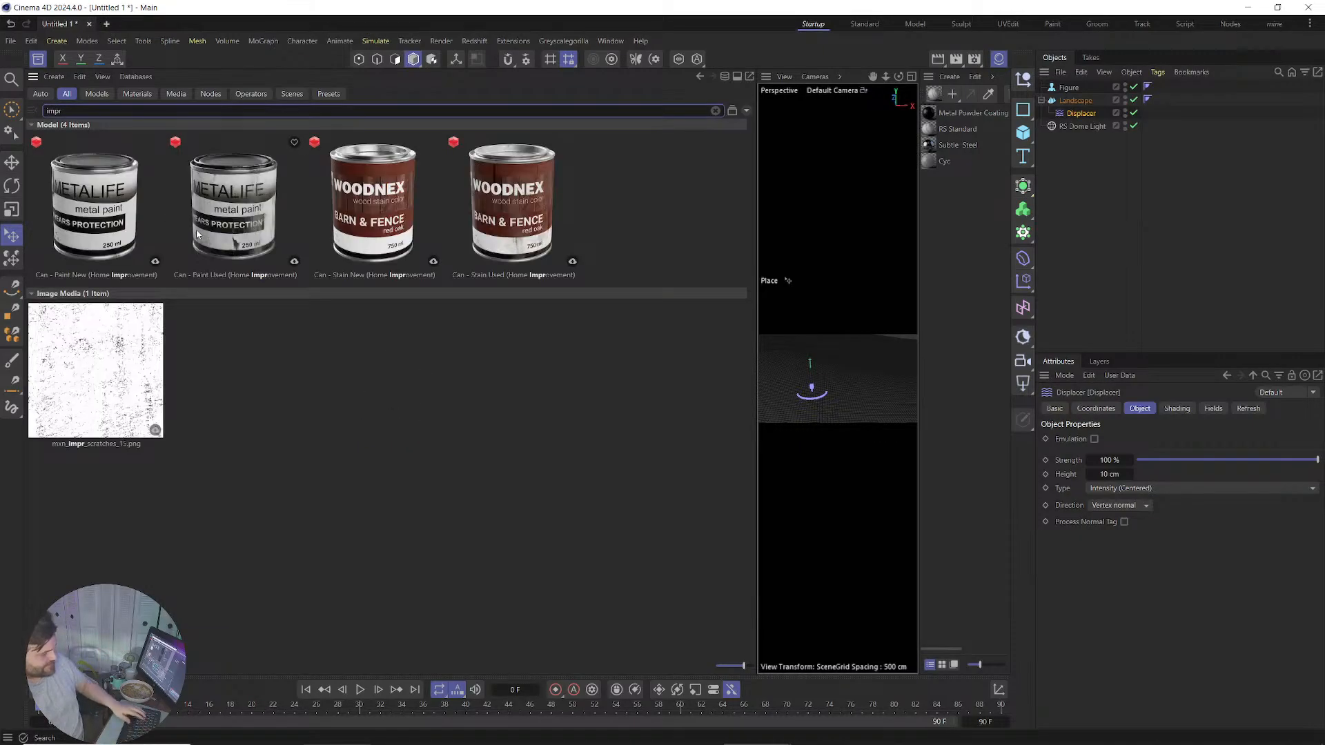
type("er")
scroll(414, 366, "down", 3)
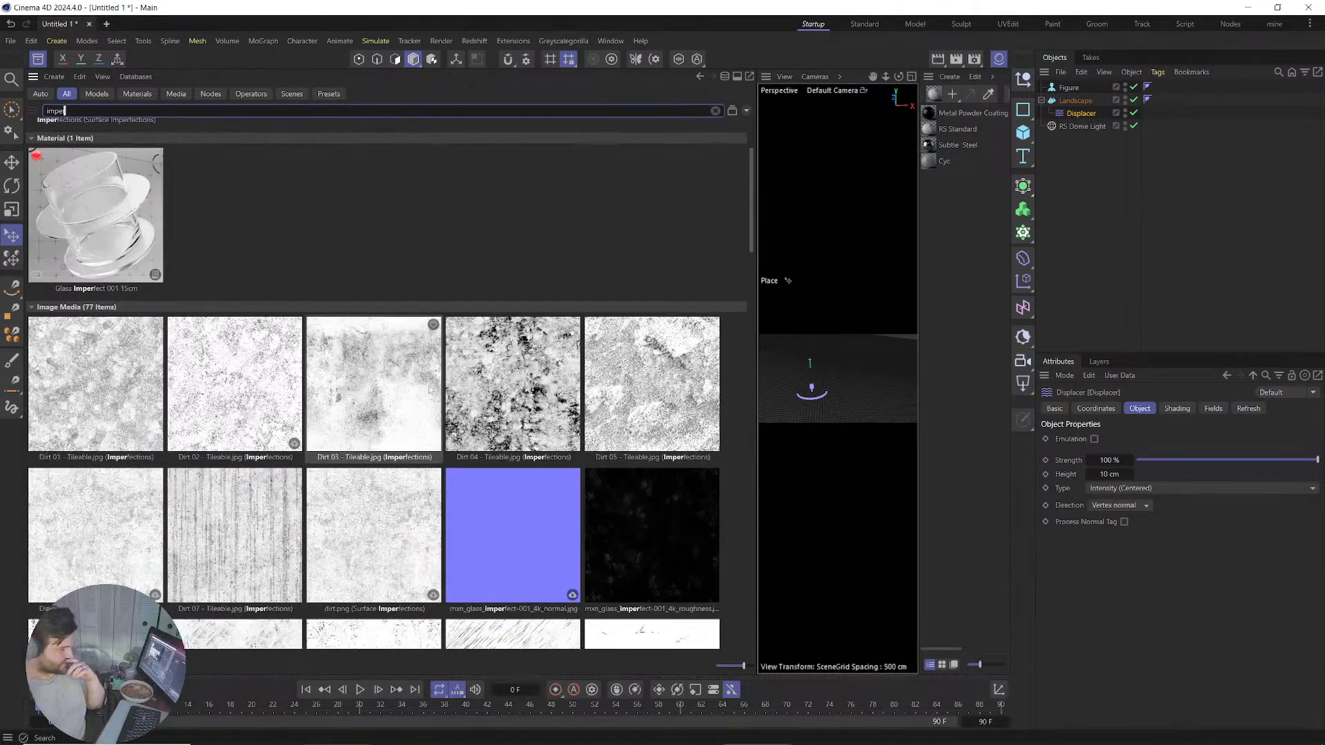
left_click(651, 408)
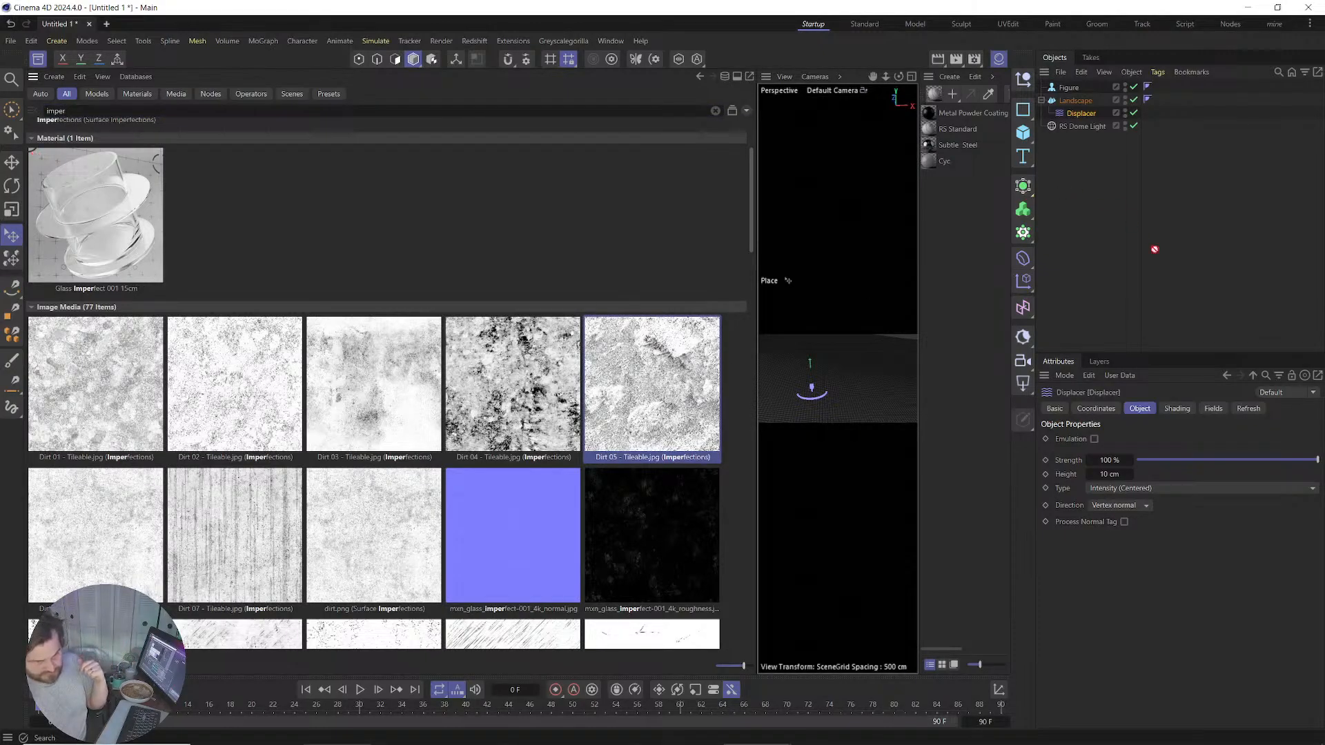
Assign the Dirt 05 image as the Displacer's shading shader.
left_click(1161, 409)
left_click(1108, 443)
left_click(1067, 441)
left_click(1090, 454)
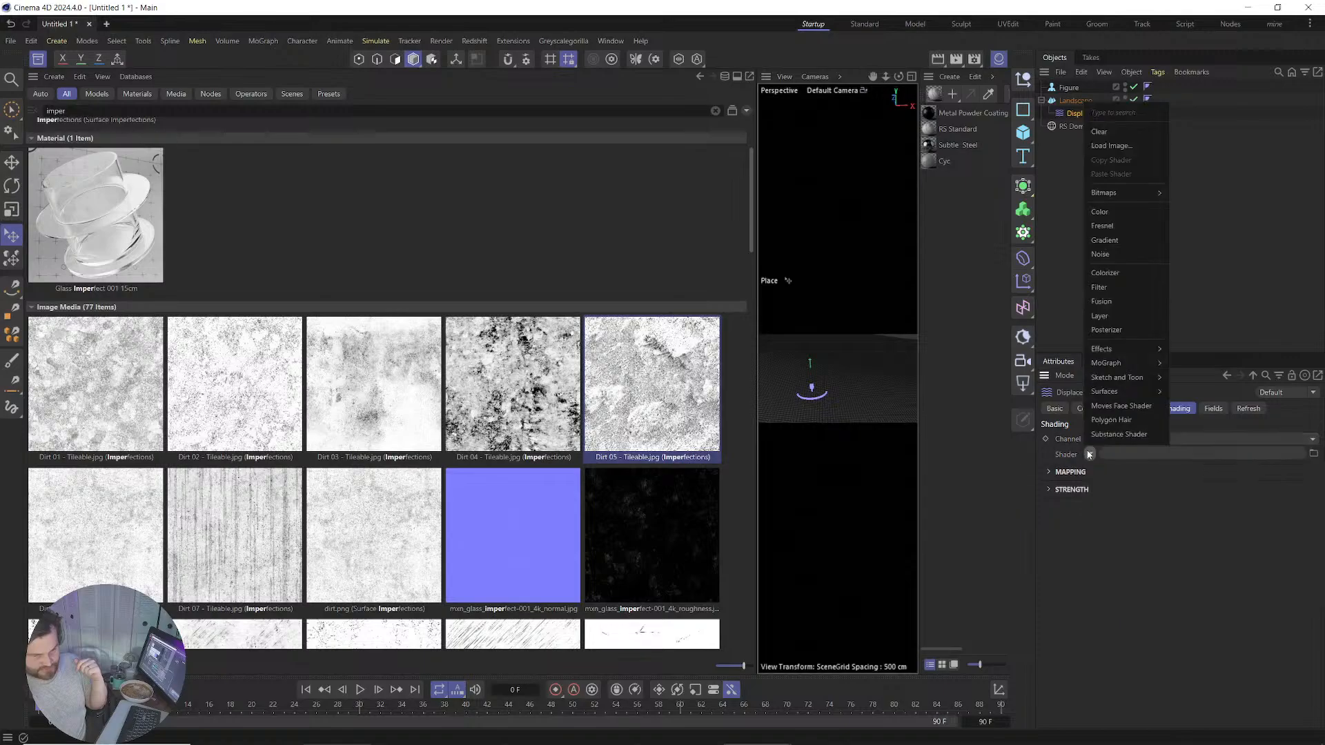
mouse_move(1114, 196)
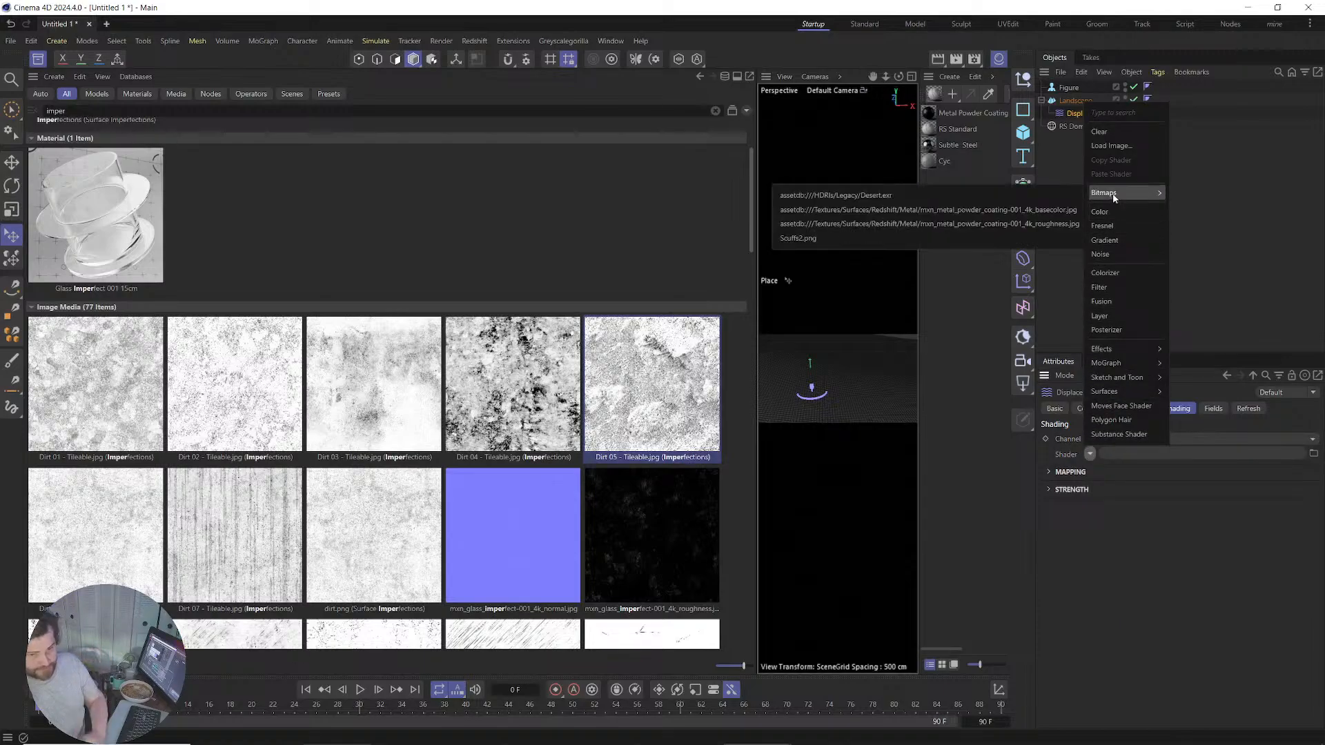
left_click(1202, 186)
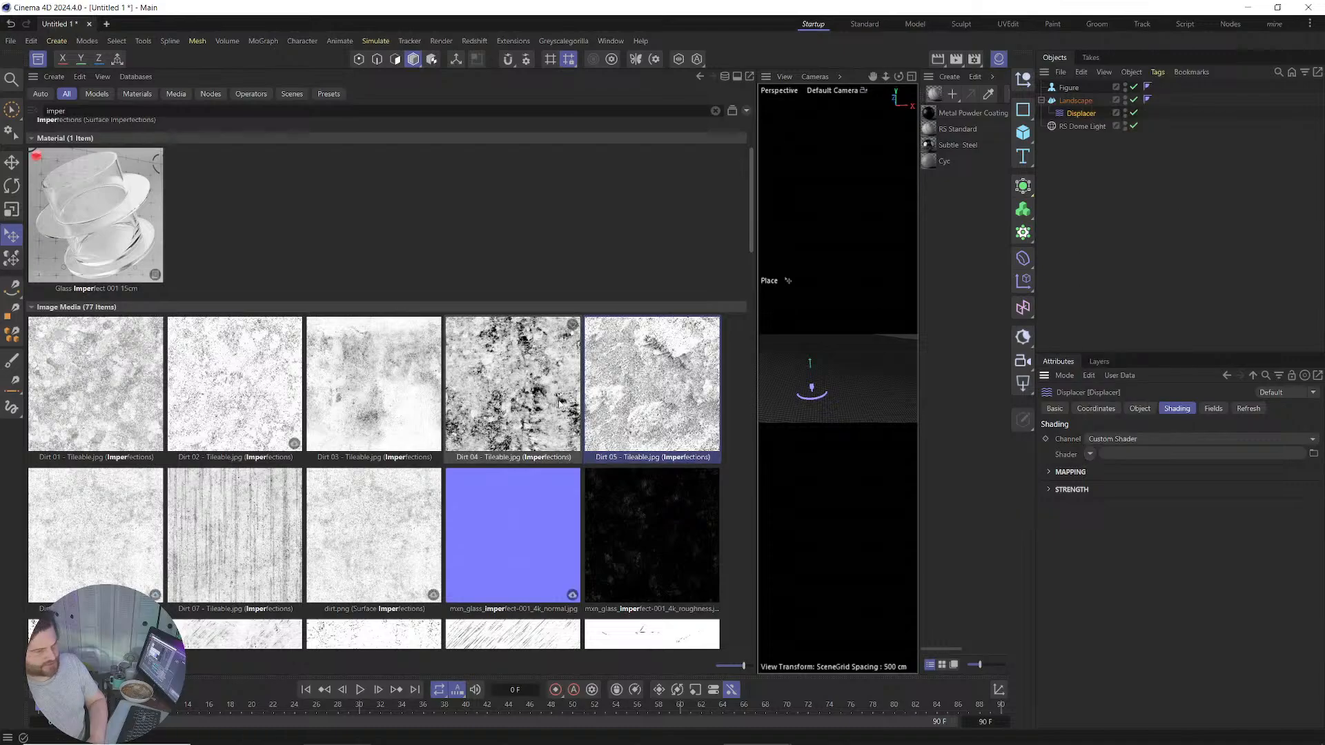
left_click_drag(649, 386, 1145, 452)
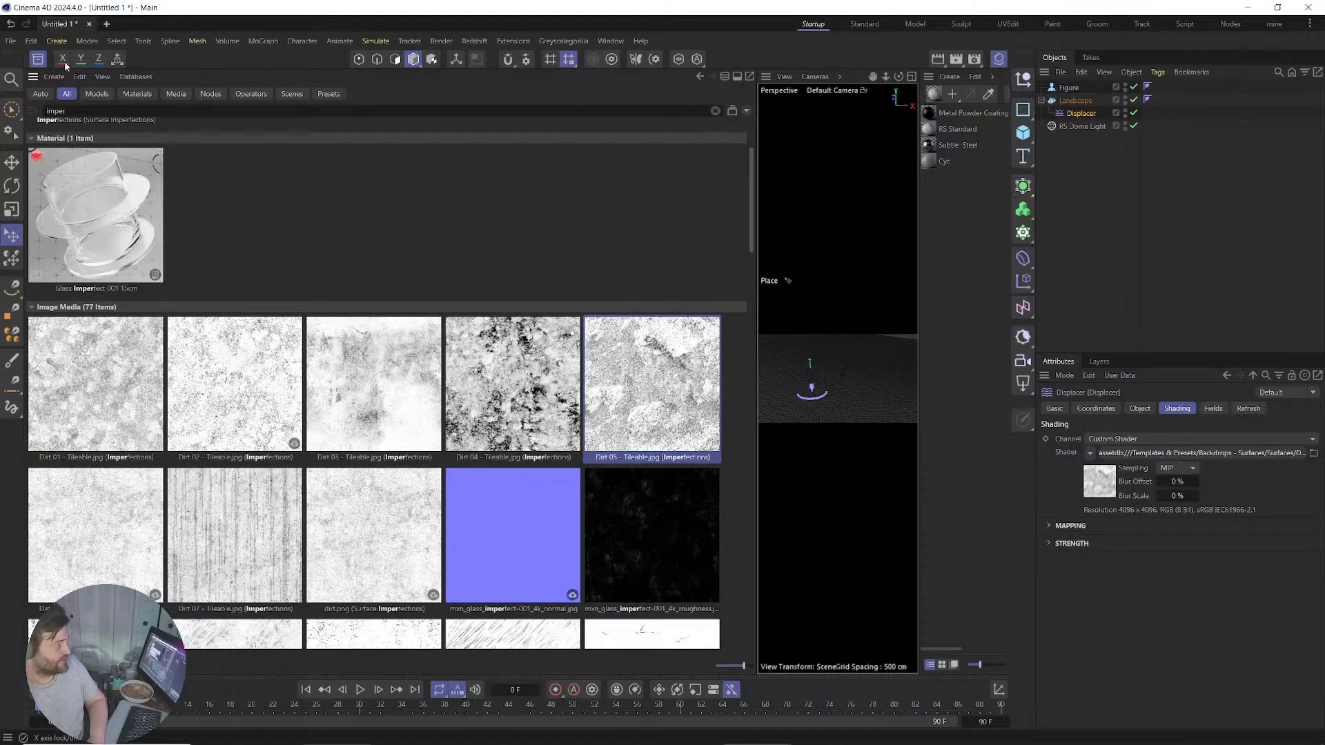
Close the Asset Browser and zoom the viewport on the roughened terrain.
left_click(38, 59)
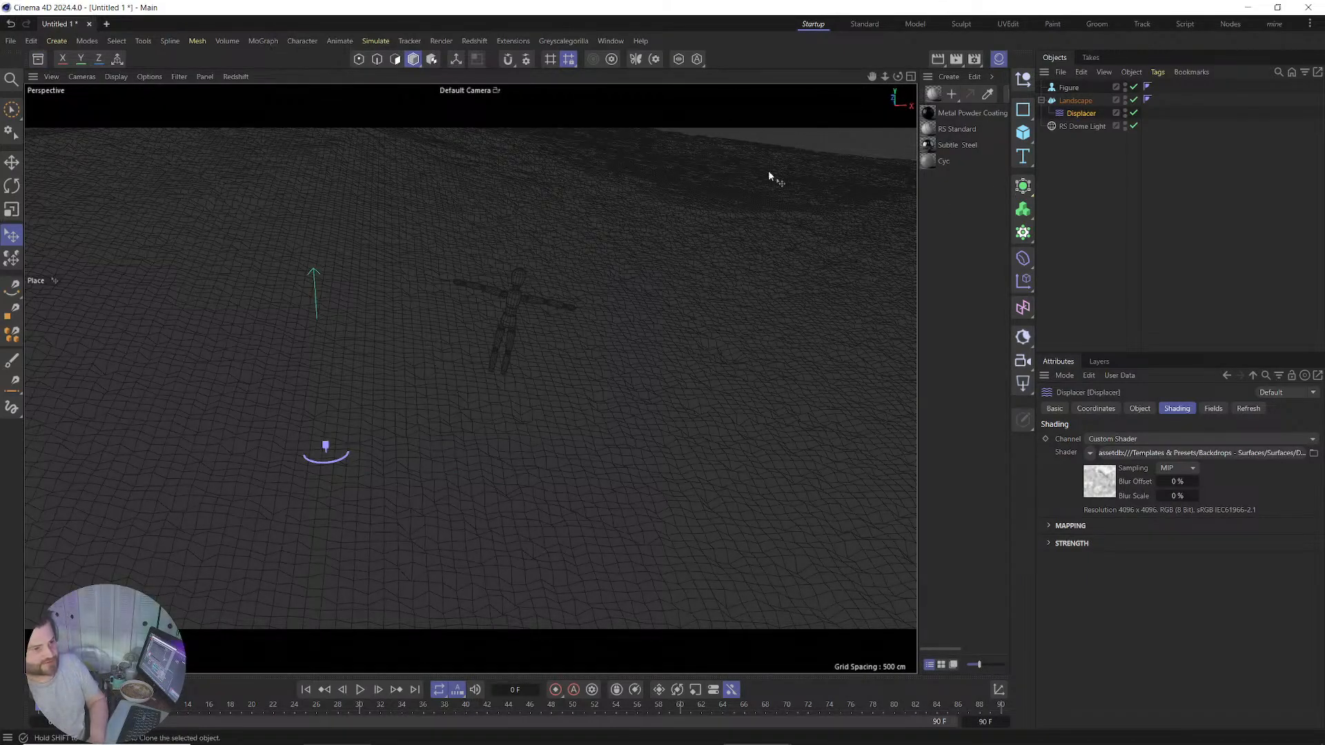
scroll(613, 351, "down", 3)
scroll(591, 367, "down", 3)
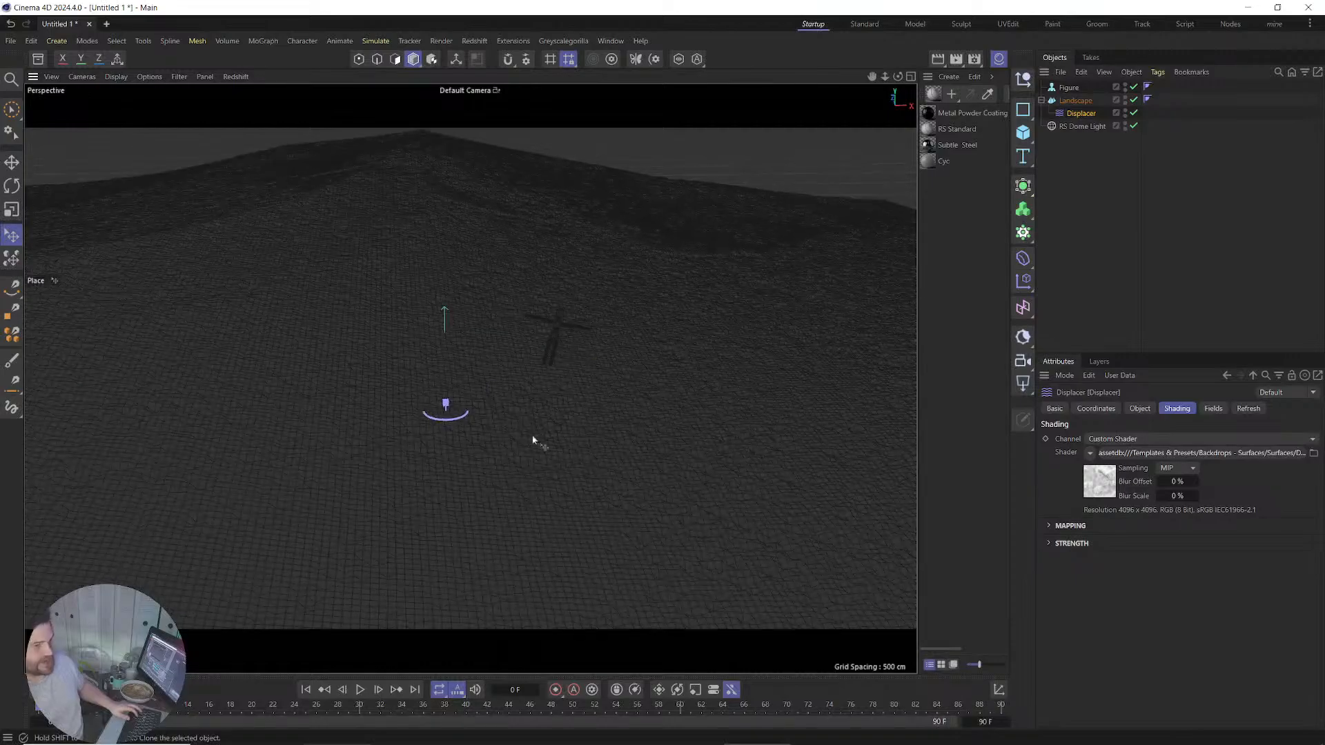
scroll(562, 423, "up", 6)
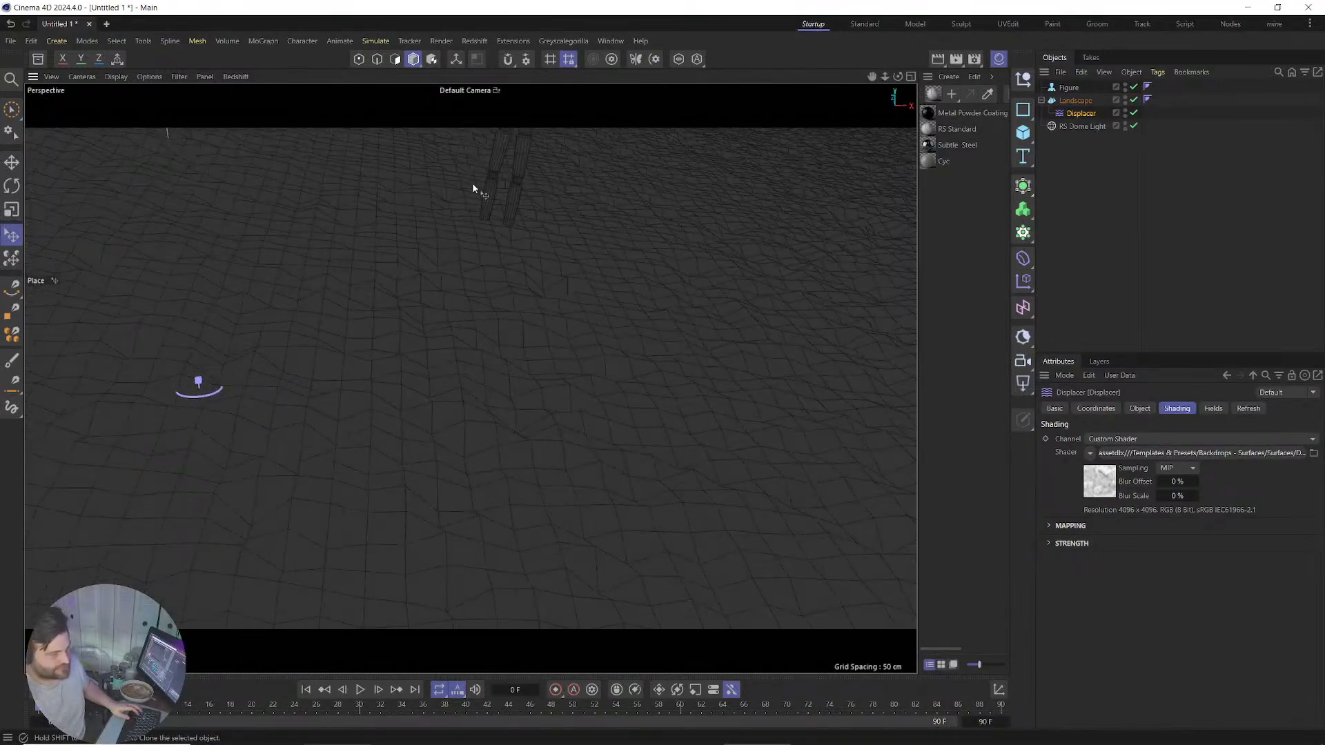
left_click(475, 42)
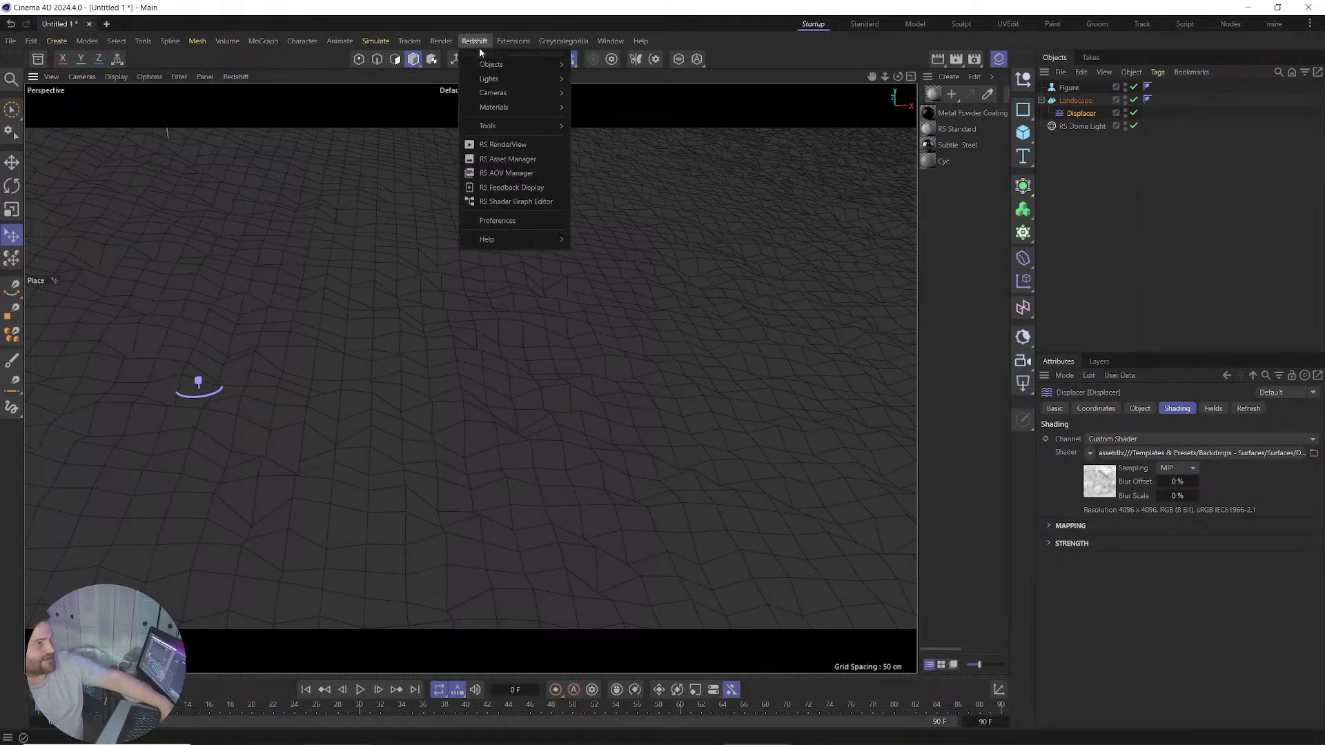
Start an interactive render in the Redshift RenderView and move the window aside.
left_click(495, 145)
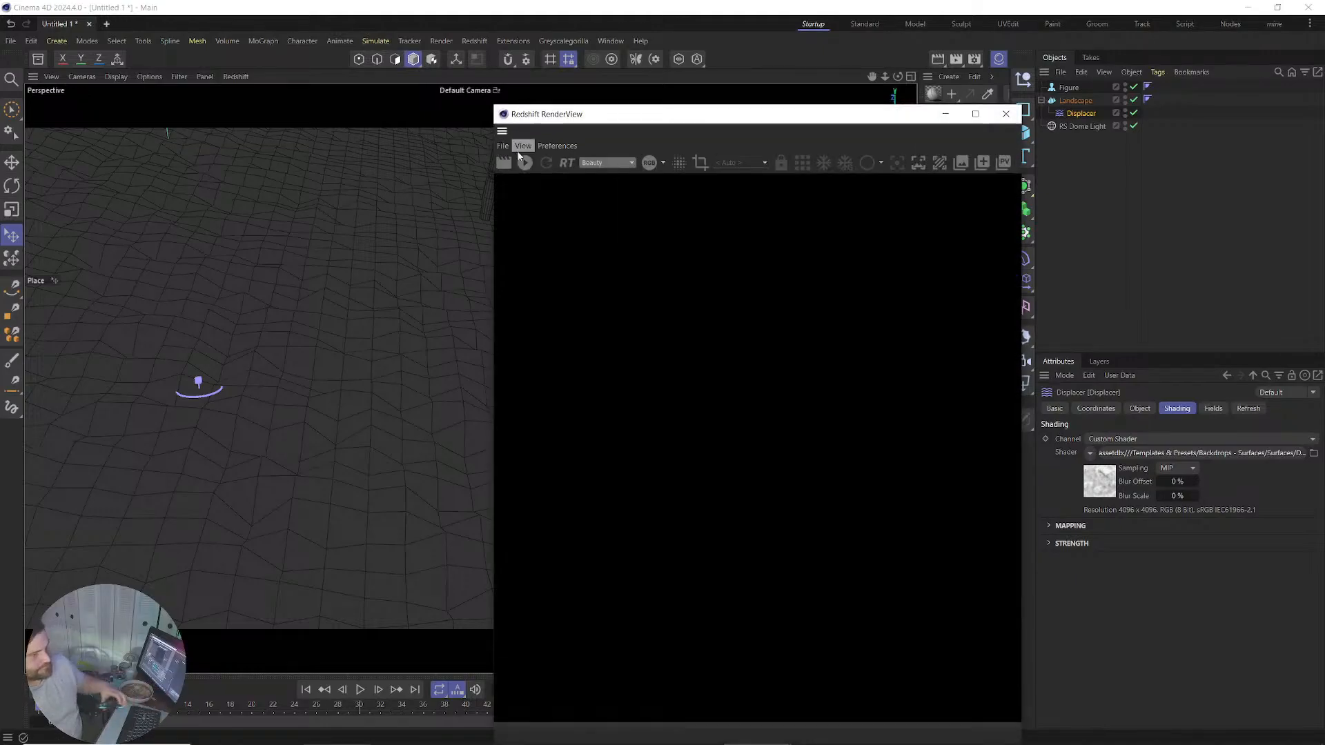
left_click(523, 163)
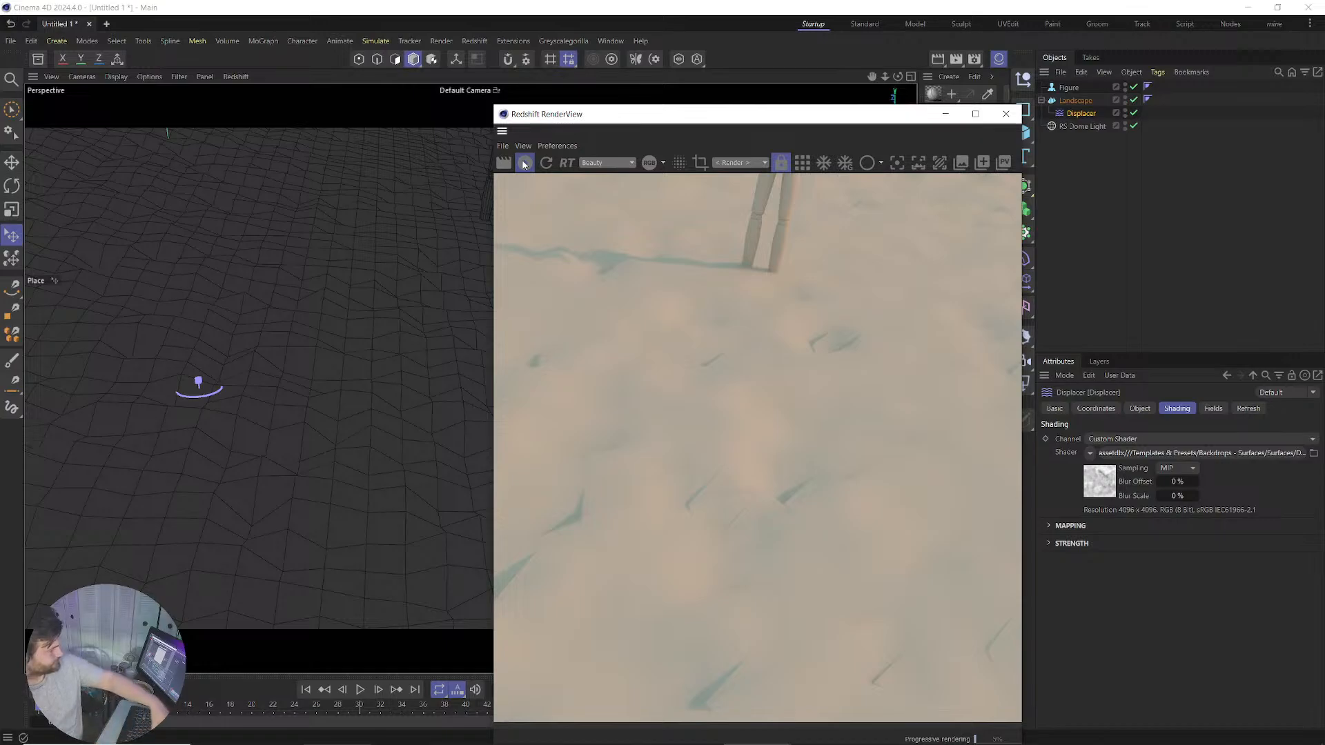
scroll(827, 318, "down", 3)
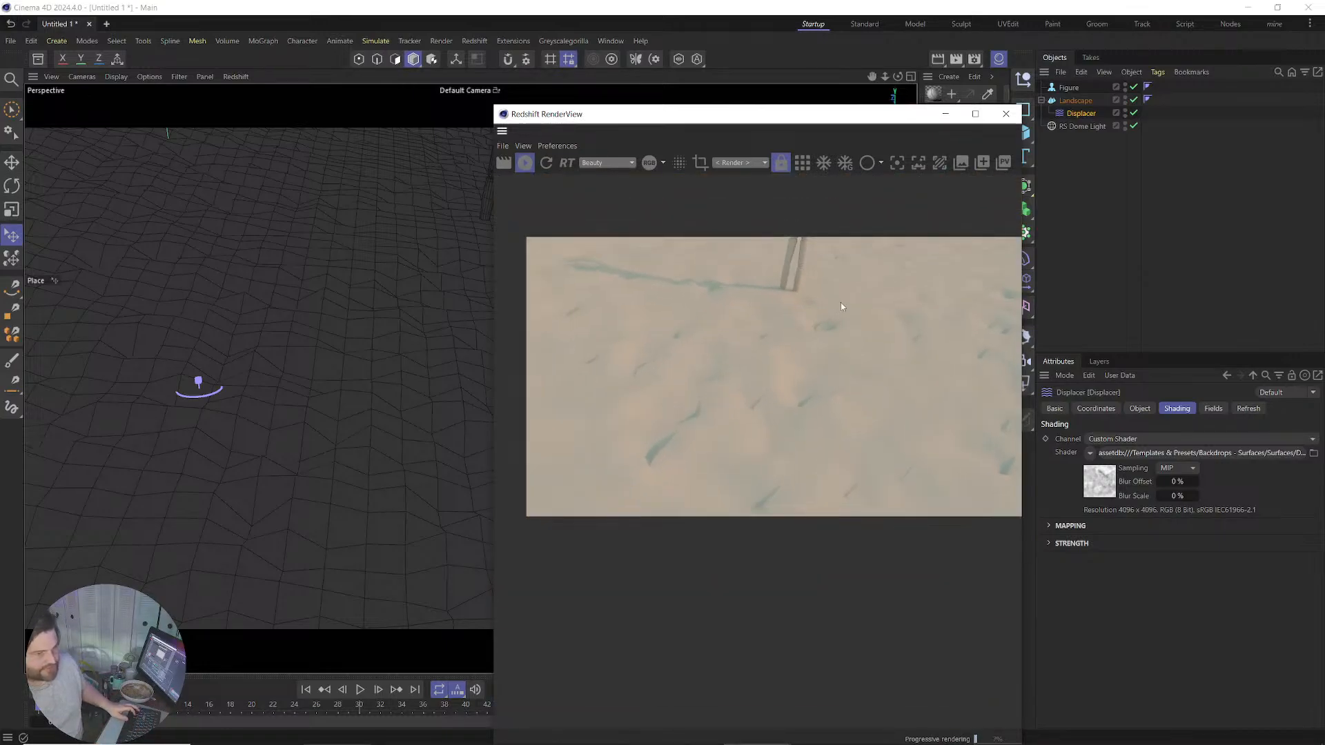
left_click_drag(773, 115, 592, 116)
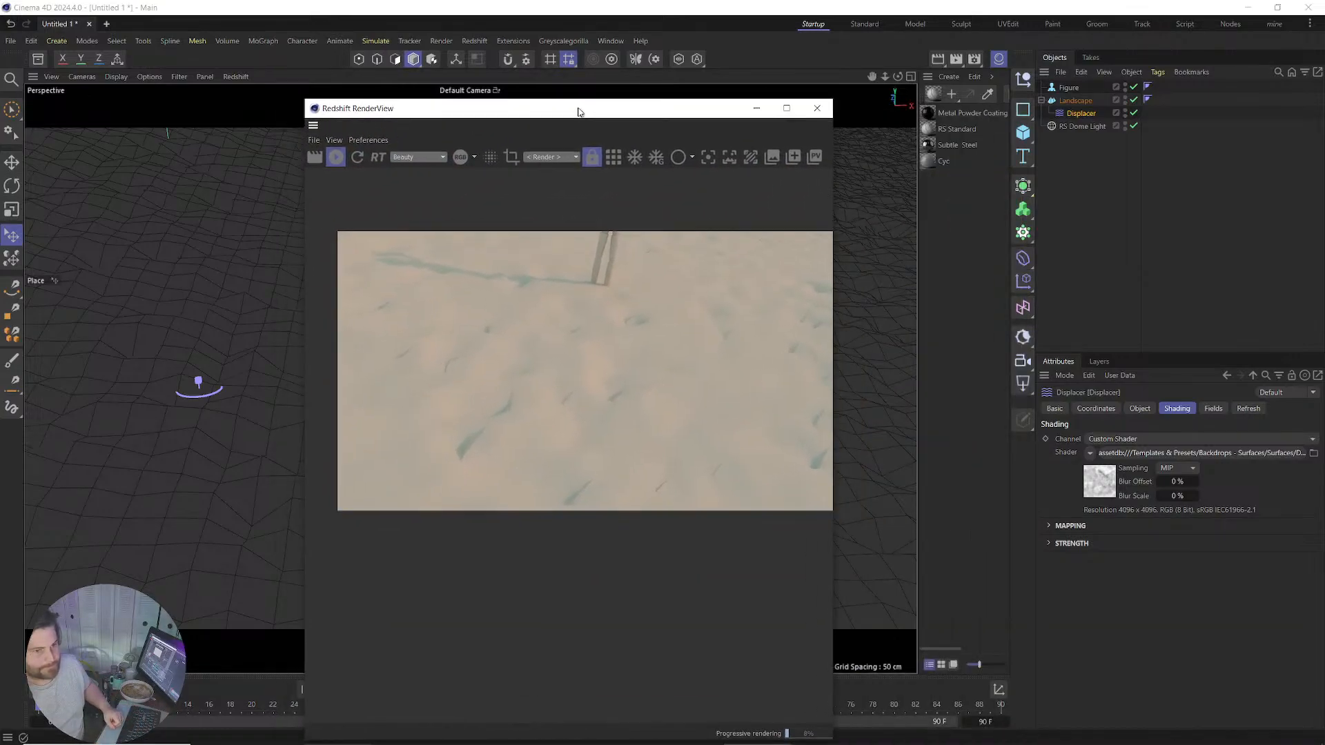
Resize the Landscape to 600 cm wide, 50 cm tall and 600 cm deep.
left_click(1081, 100)
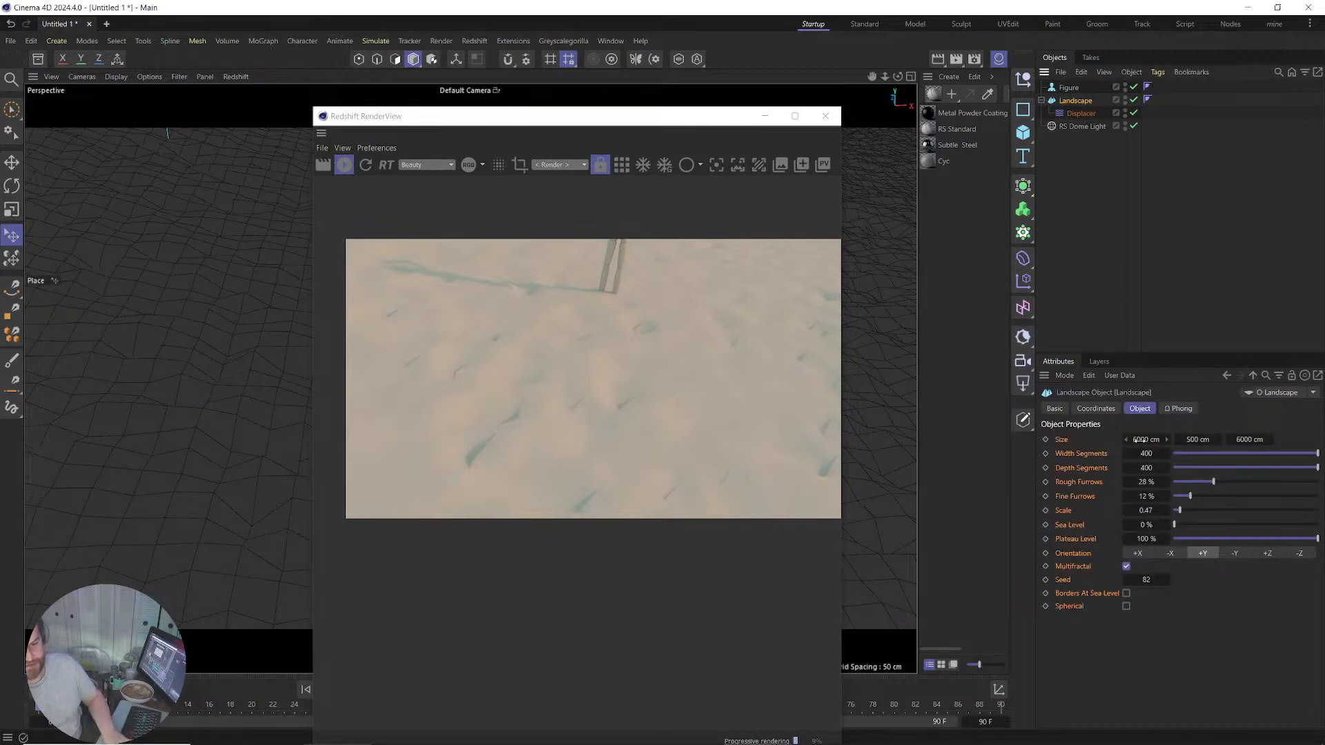
double_click(1139, 440)
type("600")
key("Return")
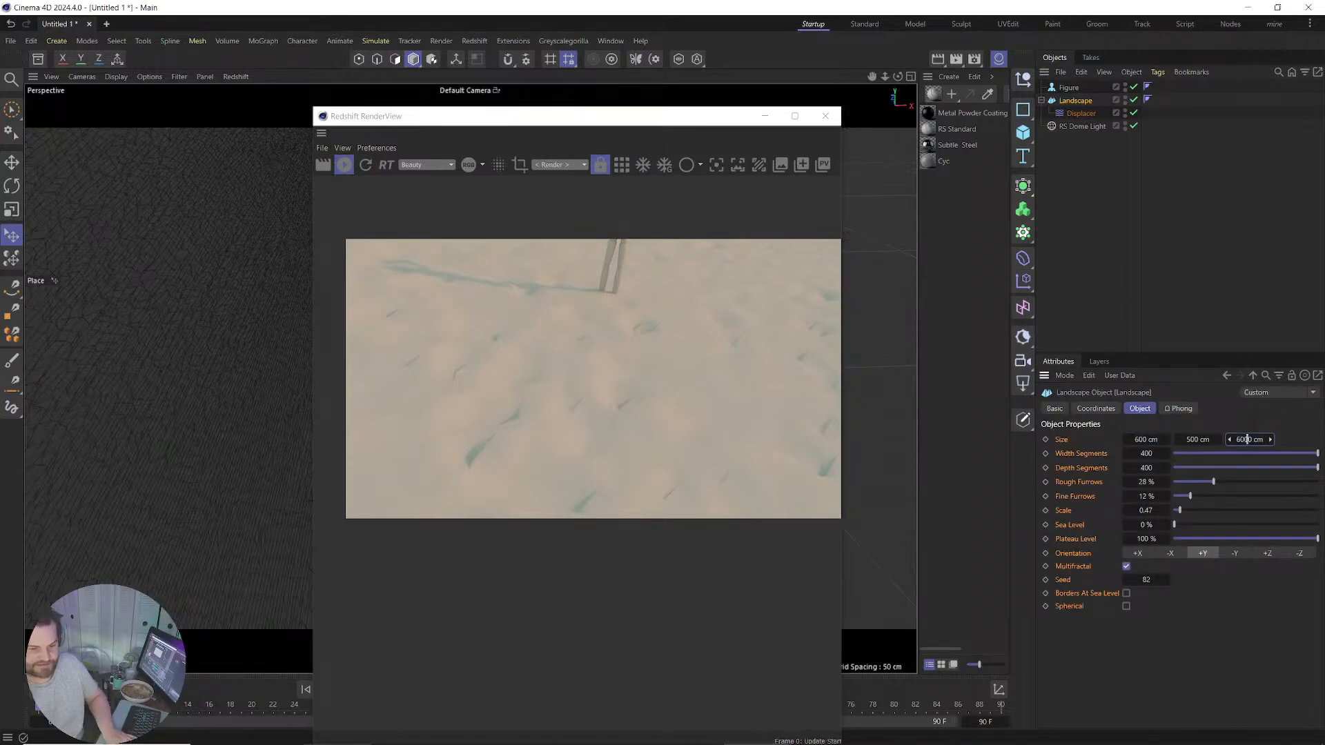
double_click(1247, 440)
type("600")
key("Return")
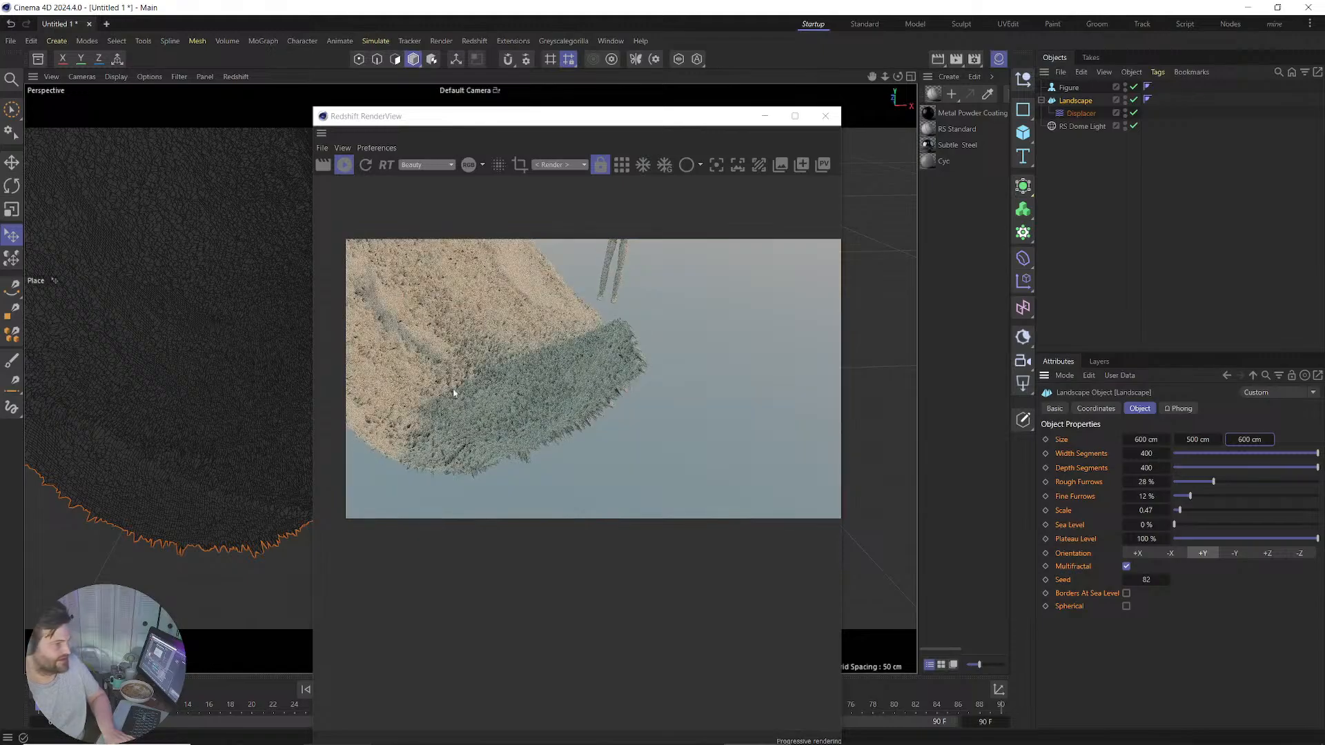
left_click_drag(560, 117, 1008, 123)
left_click_drag(399, 276, 526, 439, "alt")
left_click_drag(485, 364, 448, 340, "alt")
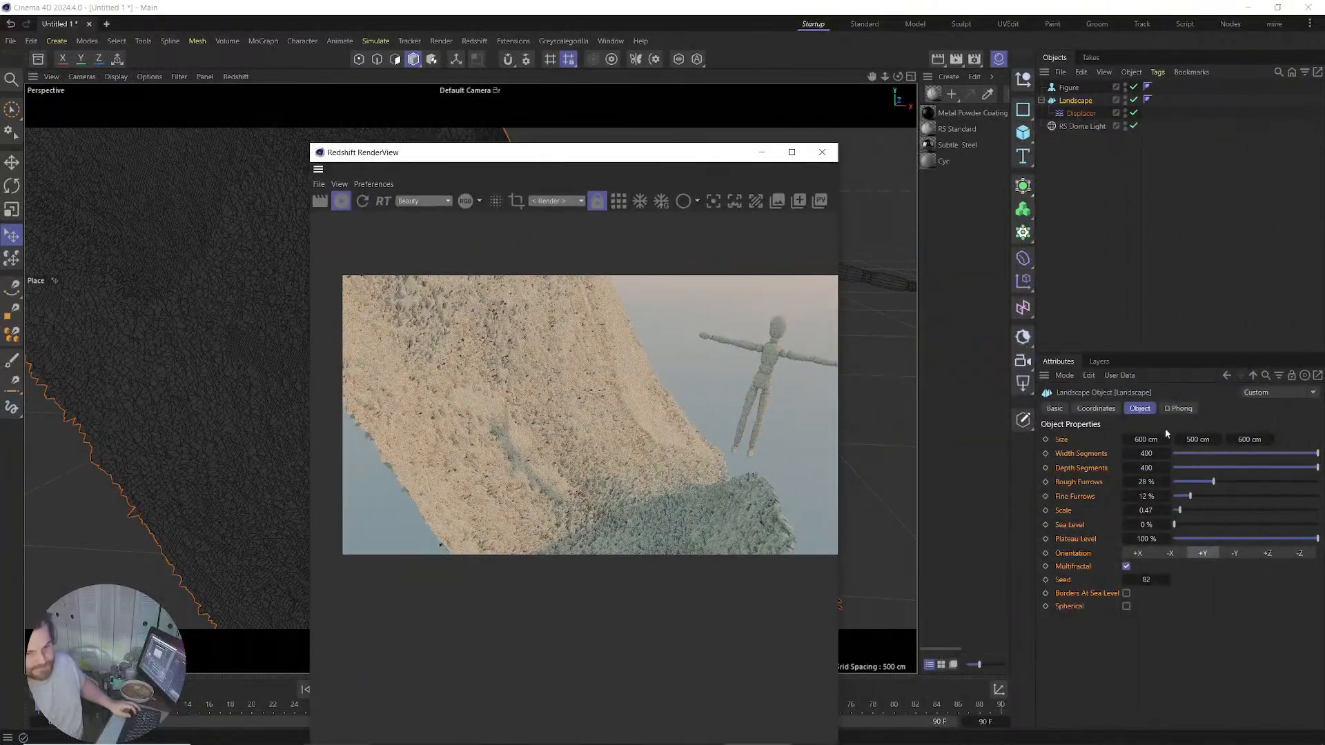
left_click(1198, 439)
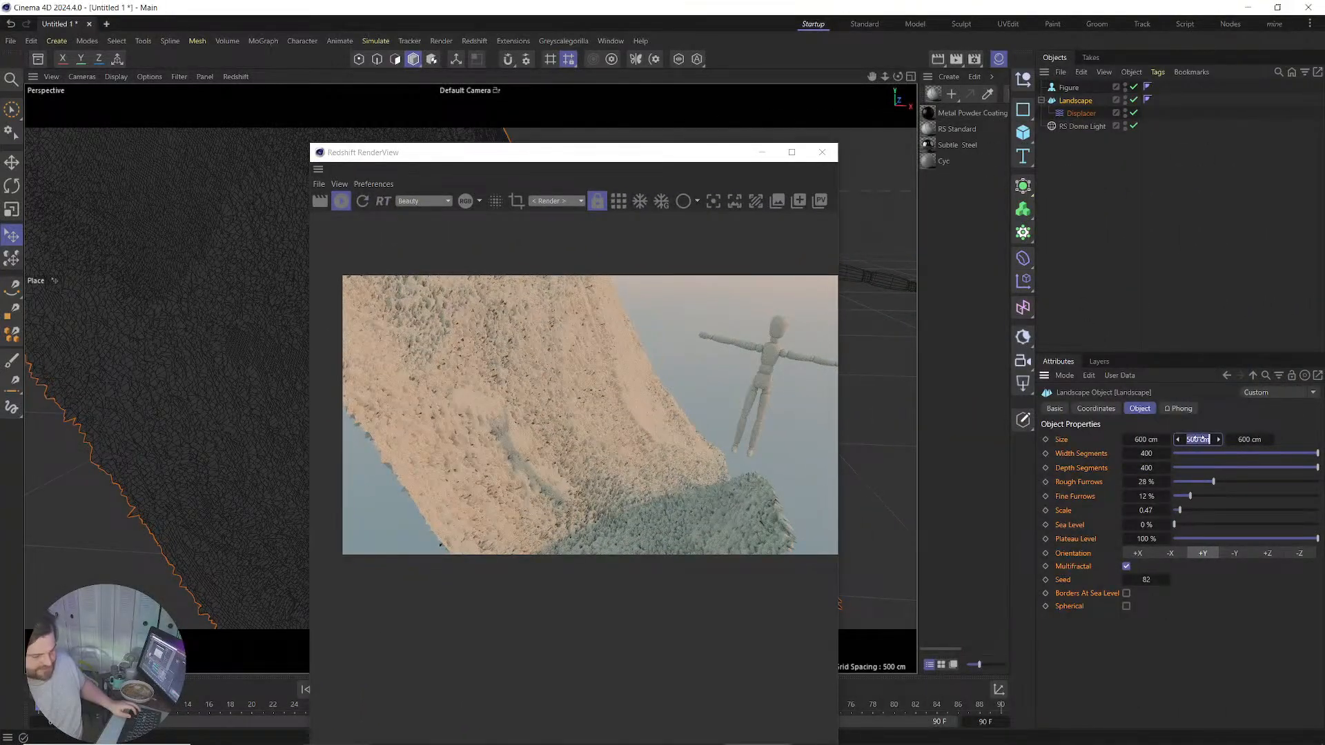
type("50")
key("Return")
Frame the terrain up close and bring up the Displacer's strength and height settings.
left_click_drag(694, 149, 1087, 80)
middle_click_drag(588, 503, 566, 335, "alt")
right_click_drag(567, 339, 471, 282, "alt")
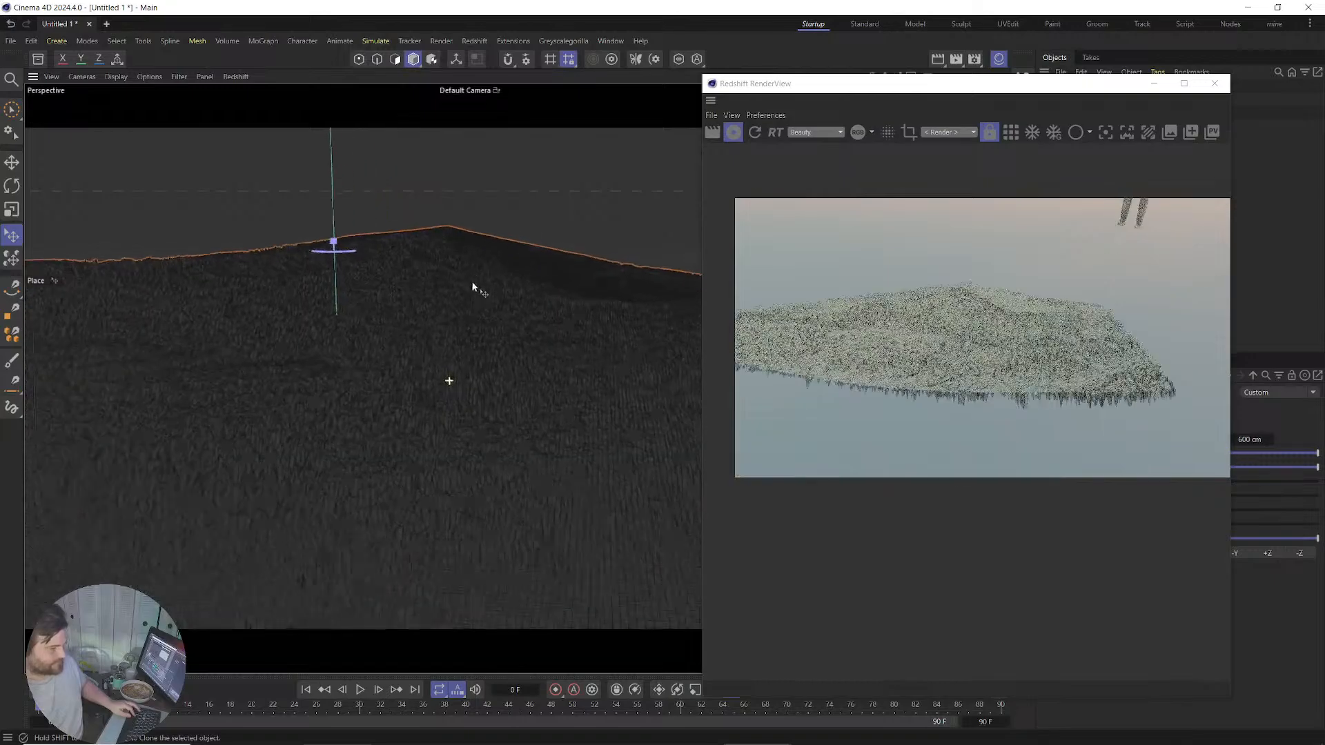
left_click_drag(465, 281, 469, 323, "alt")
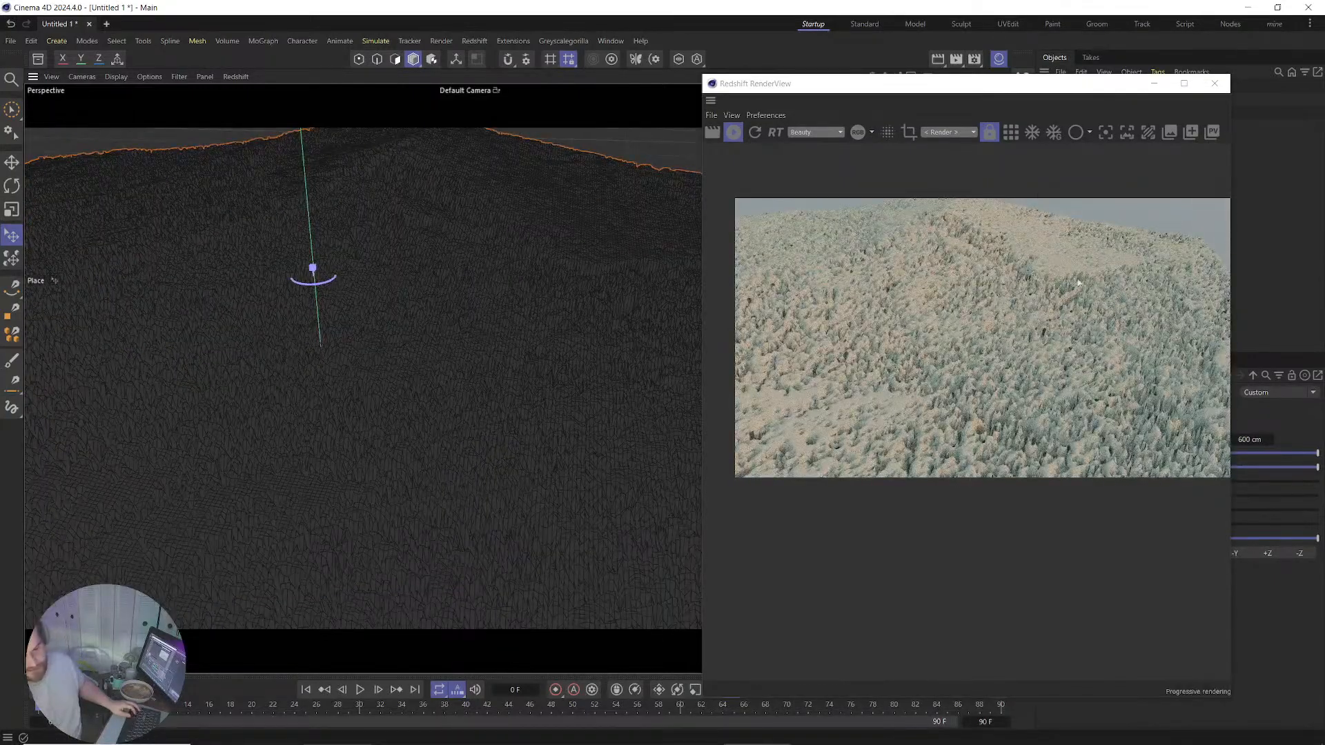
left_click_drag(996, 84, 639, 83)
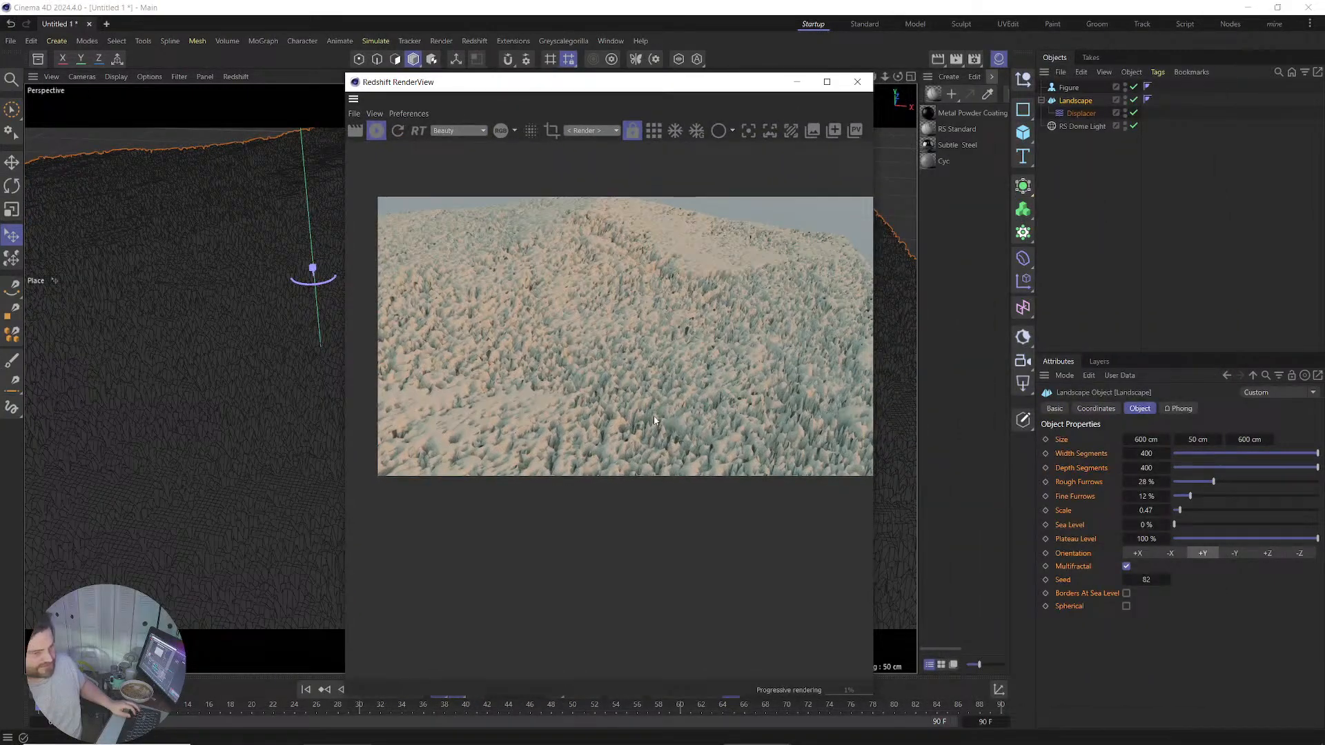
left_click(1081, 113)
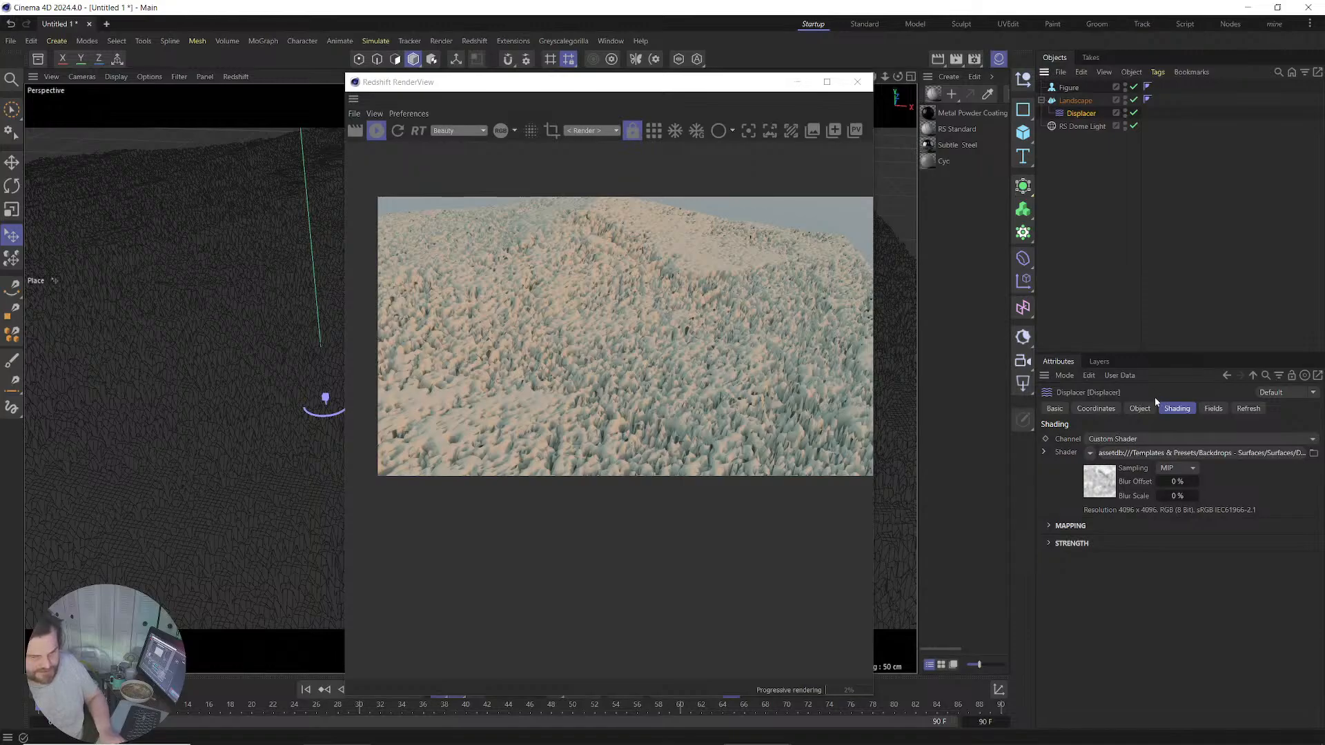
left_click(1140, 408)
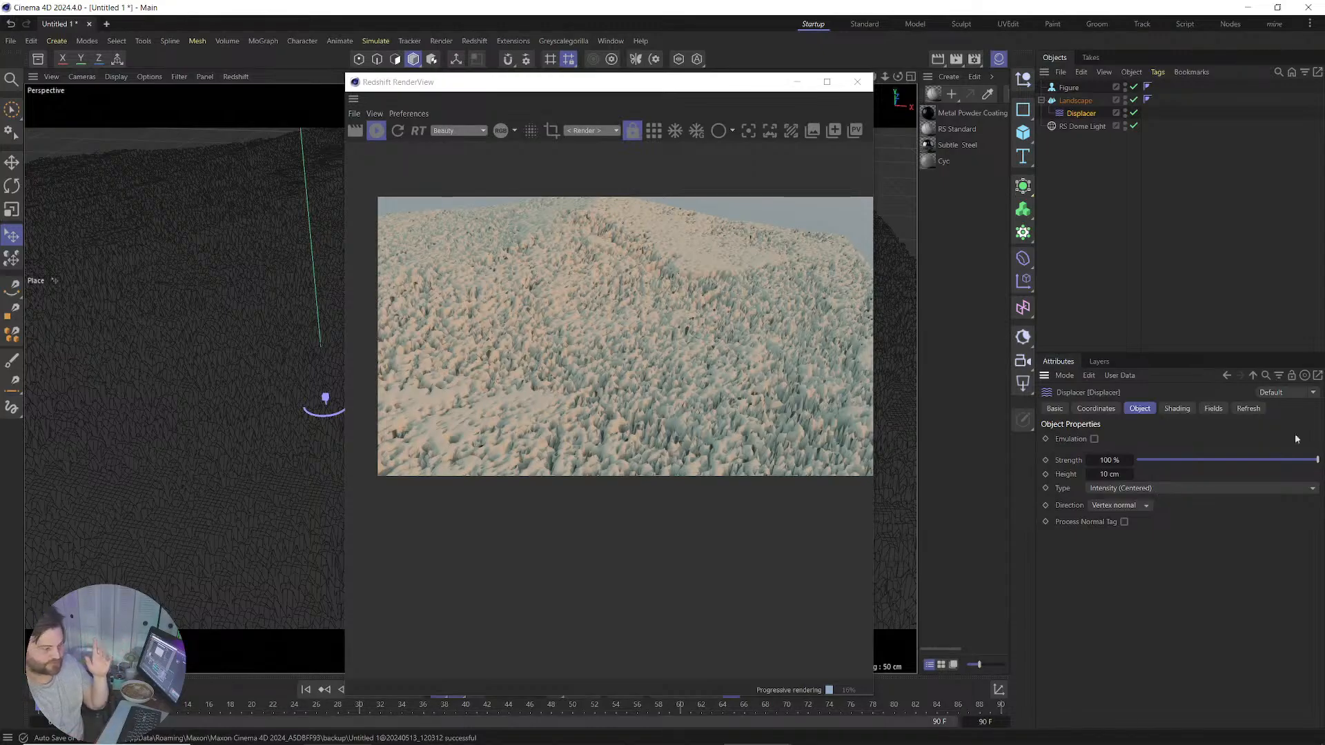
Parent the Landscape under a new Subdivision Surface, then reselect the Displacer.
left_click(1074, 101)
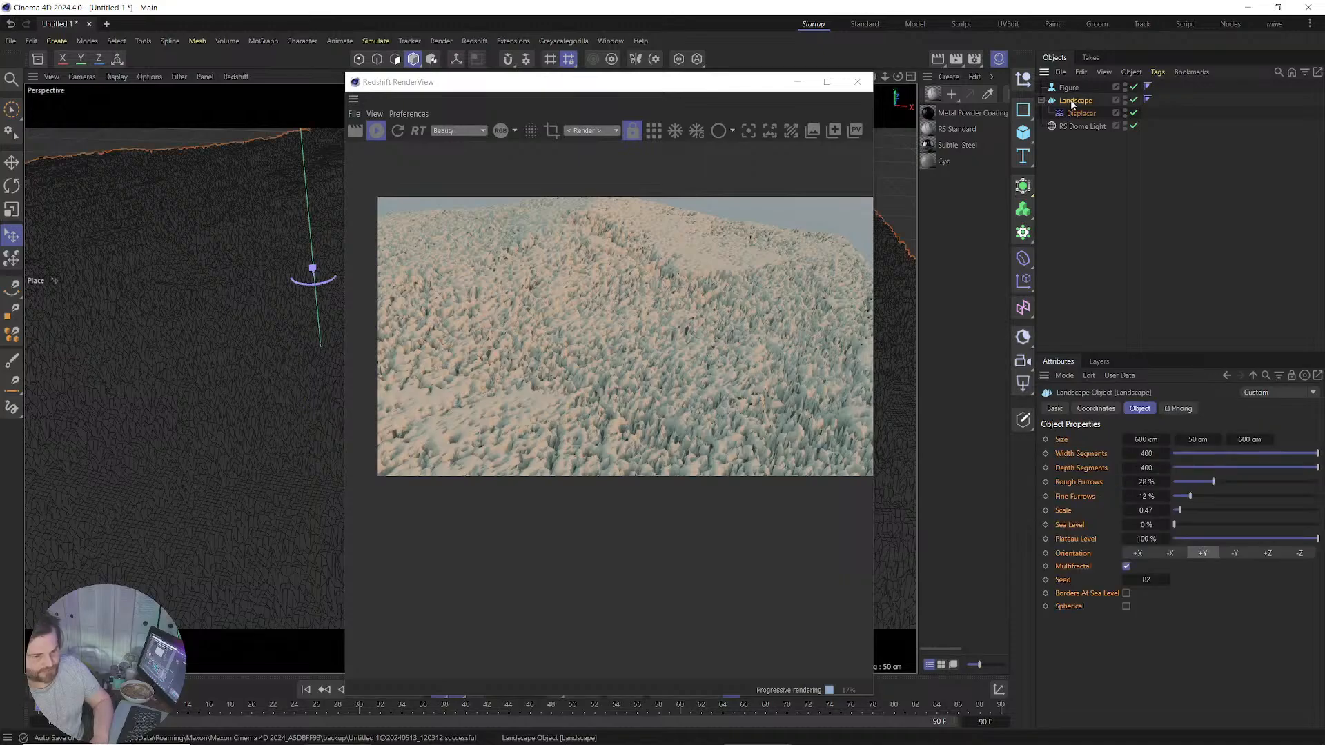
left_click(1023, 187, "alt")
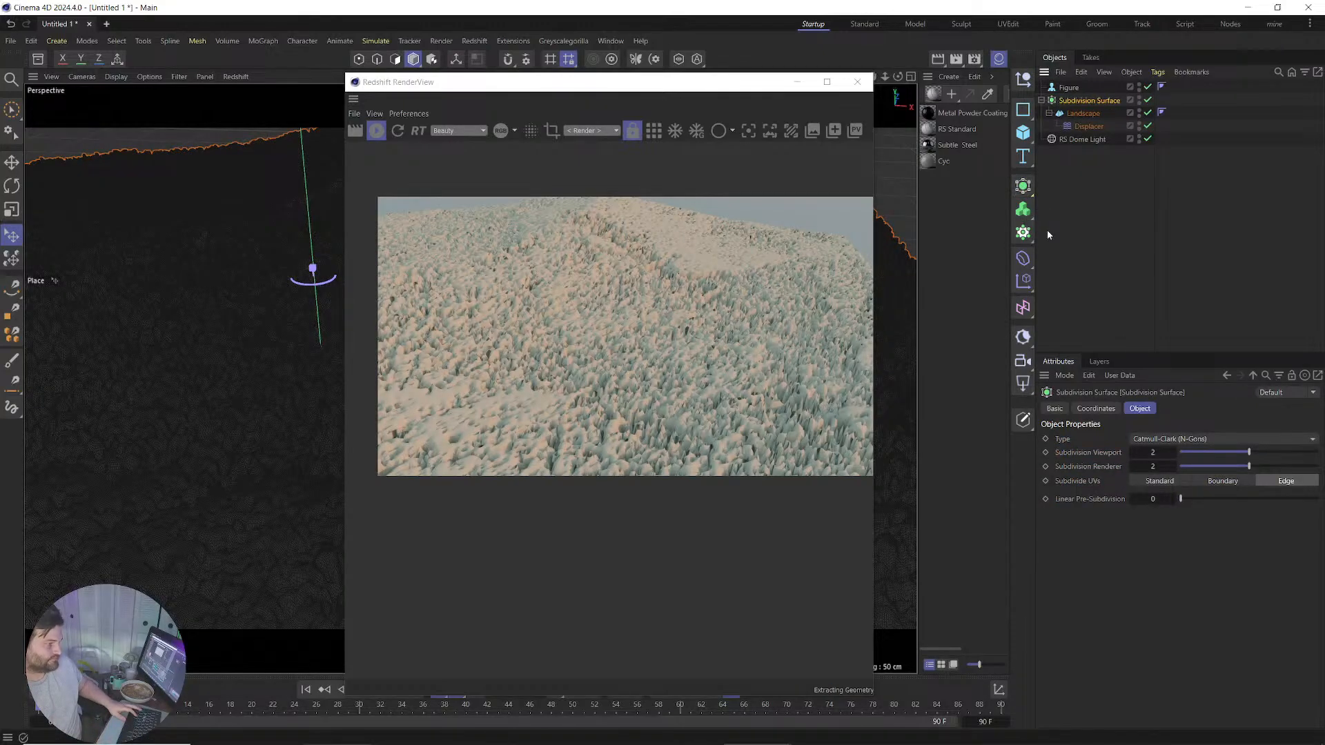
left_click(1088, 127)
Change the Displacer's Height from 10 cm to 3 cm.
left_click(1112, 474)
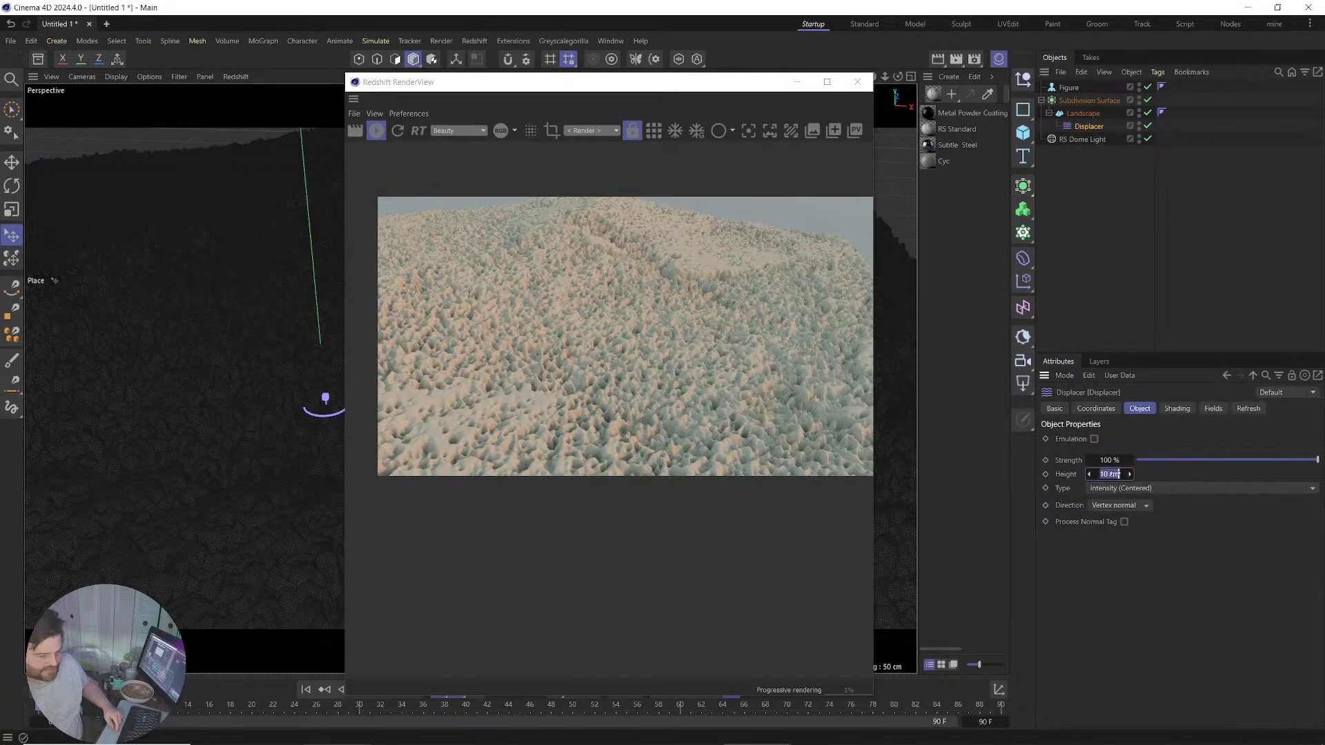
type("3")
key("Return")
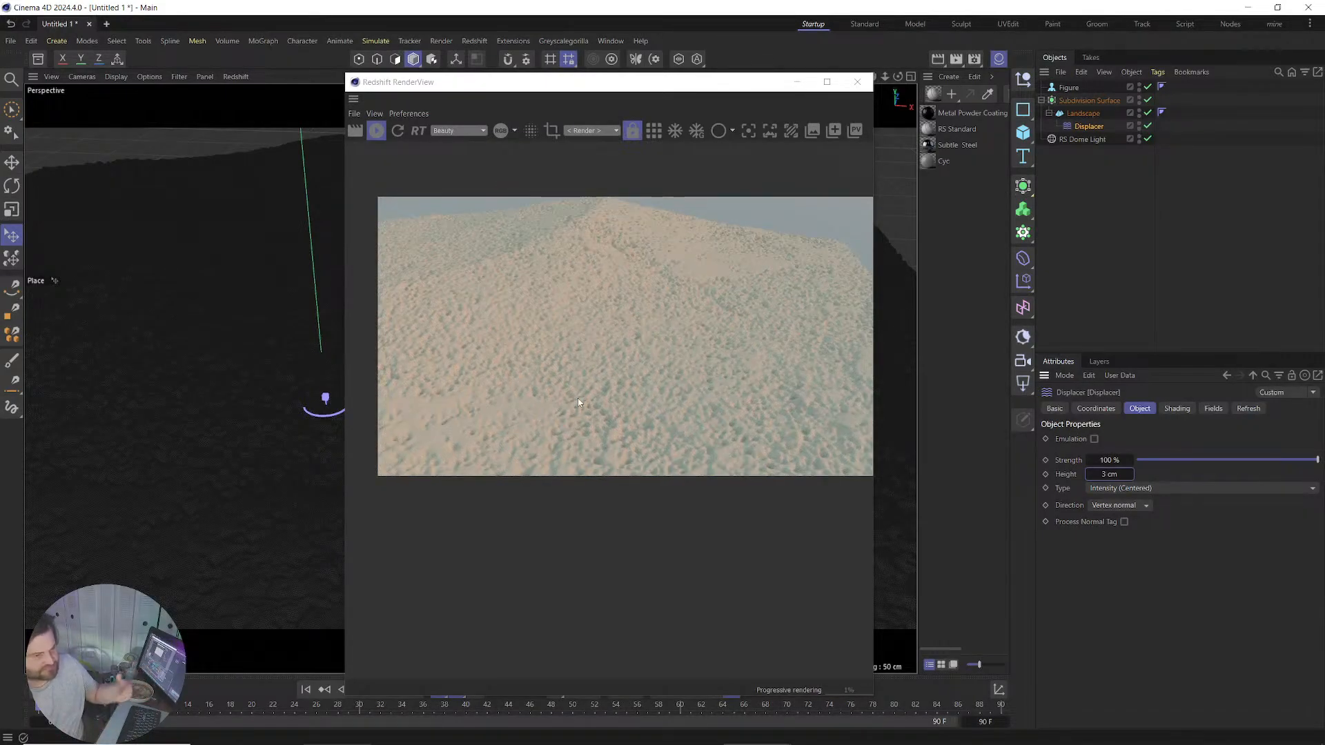
scroll(268, 404, "down", 1)
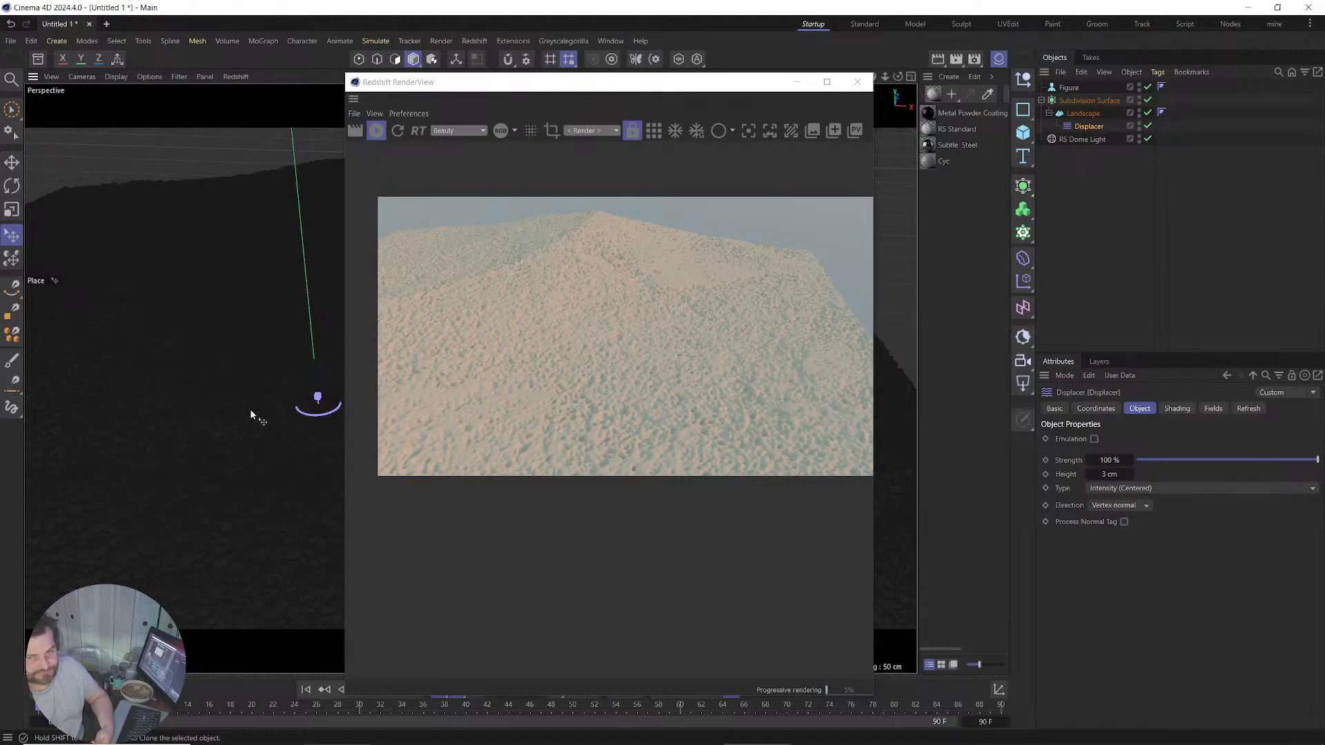
Resize the Landscape back to 6000 × 500 × 6000 cm.
left_click(1082, 113)
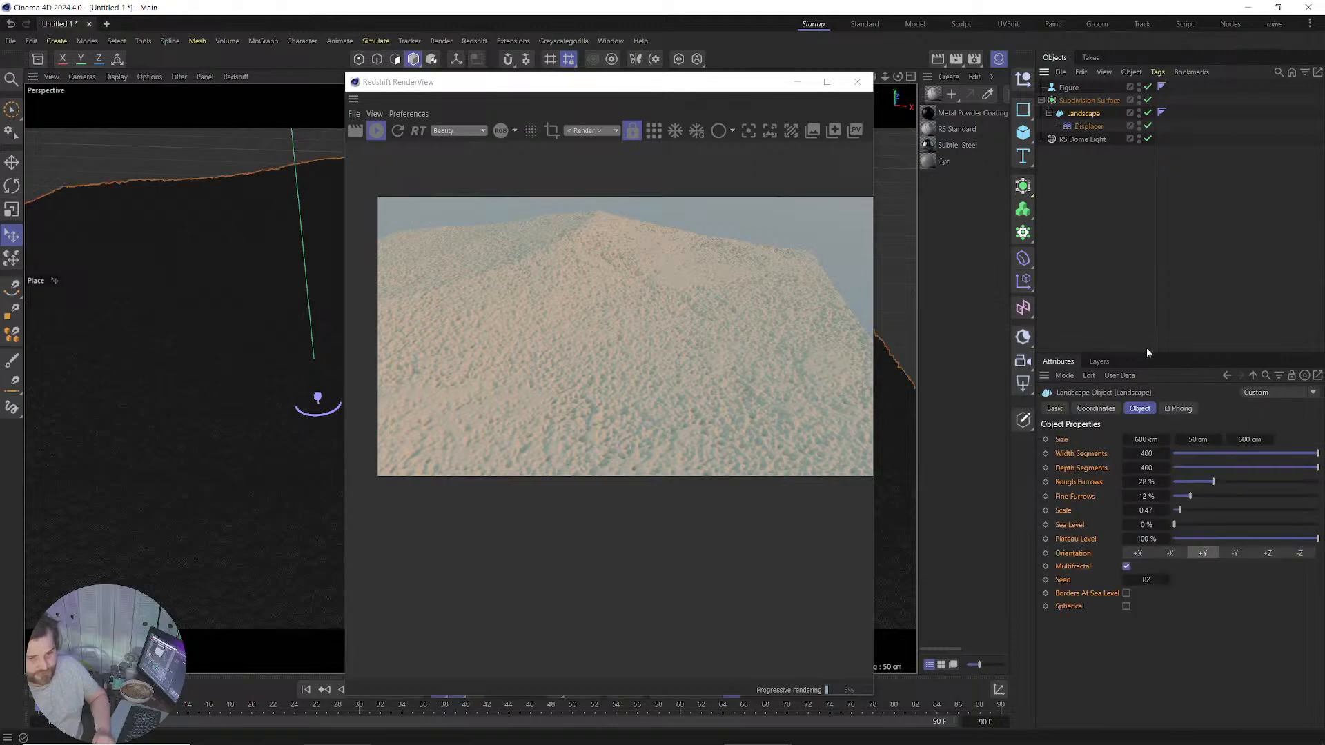
left_click(1146, 436)
type("6000")
left_click(1201, 440)
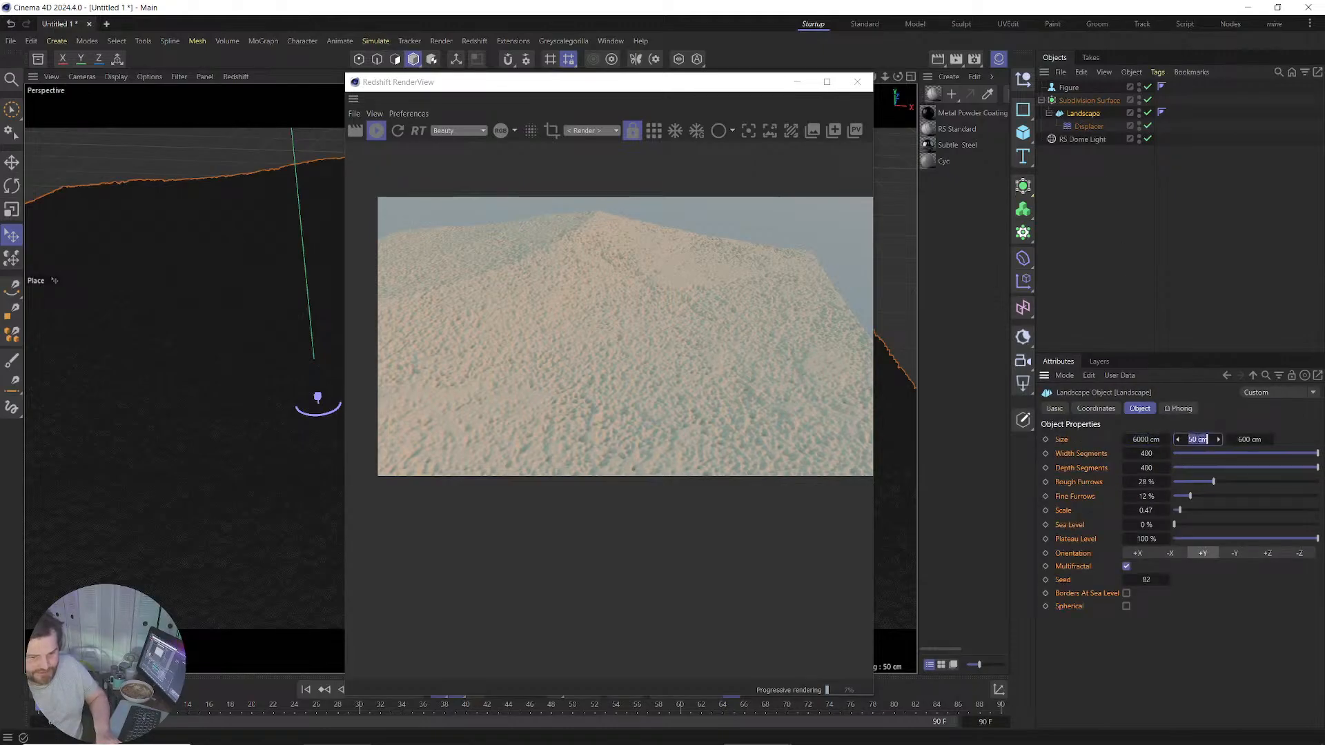
type("500")
key("Return")
left_click(1248, 440)
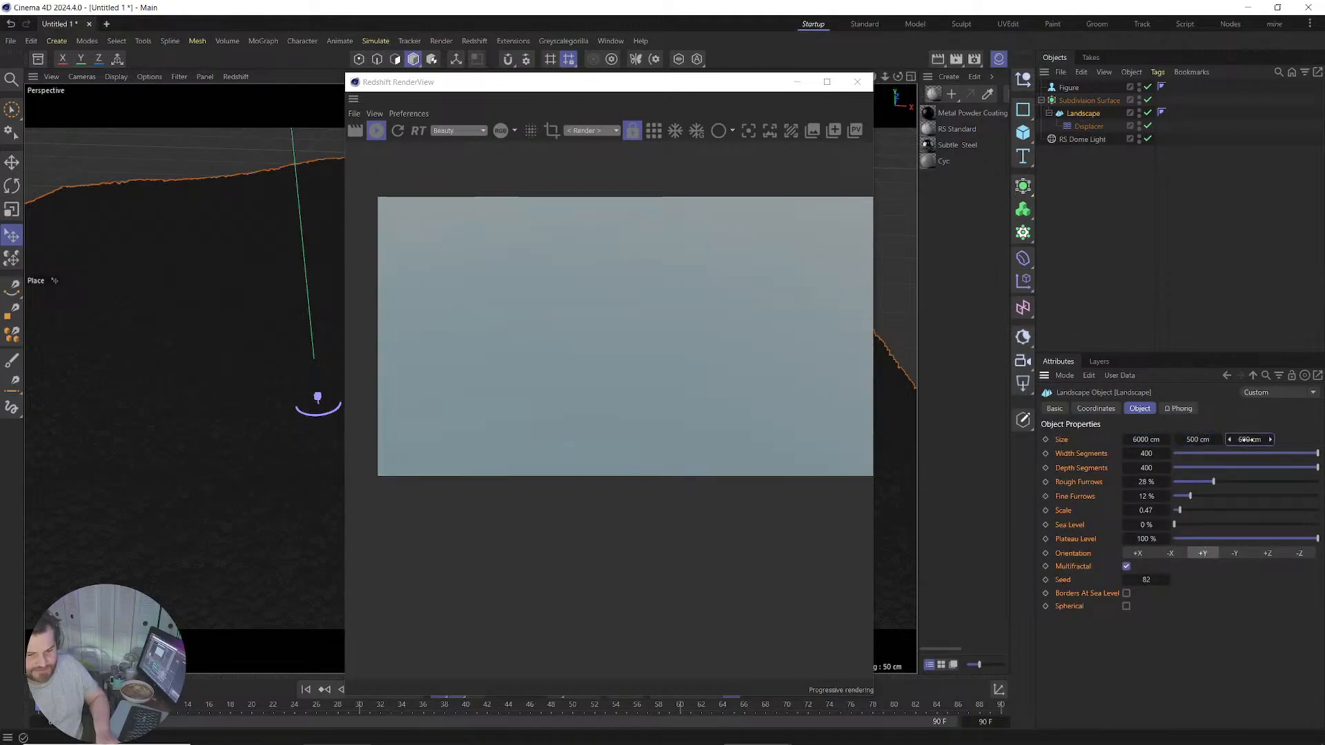
type("6000")
key("Return")
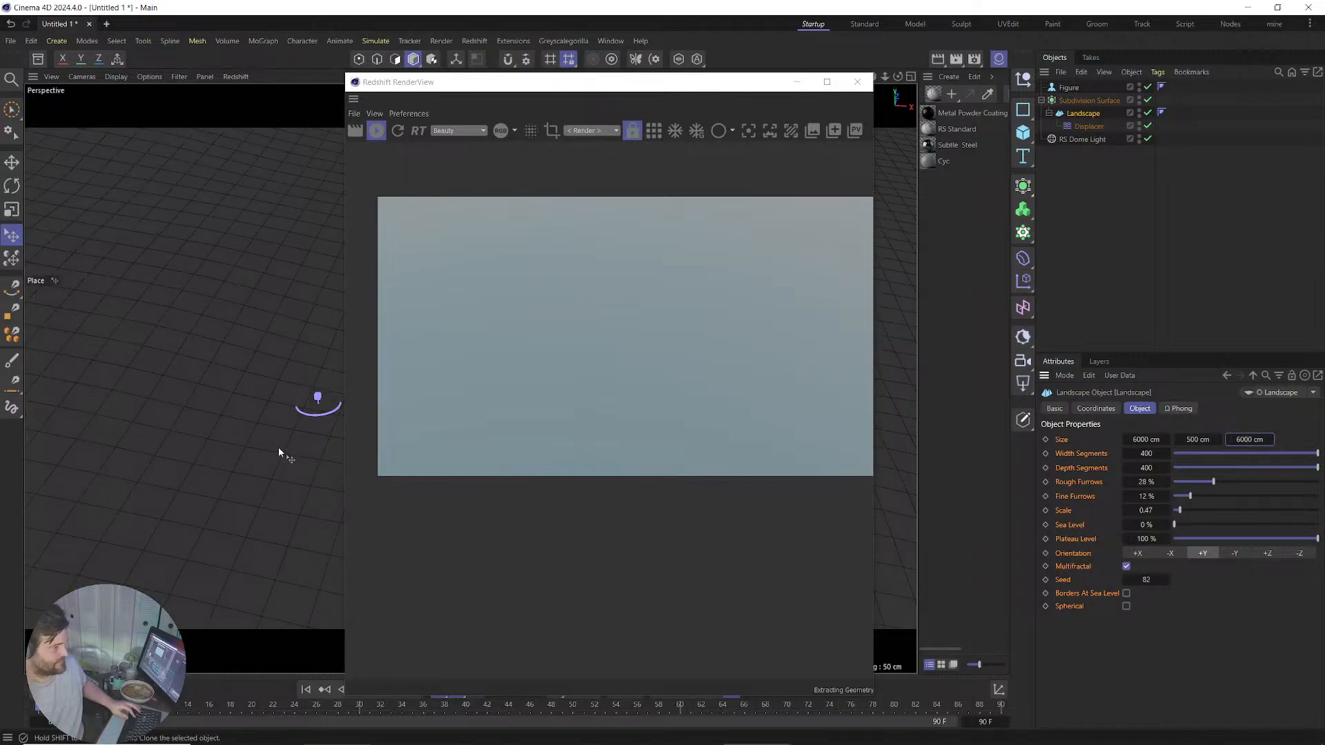
Frame the camera low over the landscape so the figure and horizon show.
right_click(279, 447)
left_click(557, 96)
left_click_drag(556, 96, 870, 110)
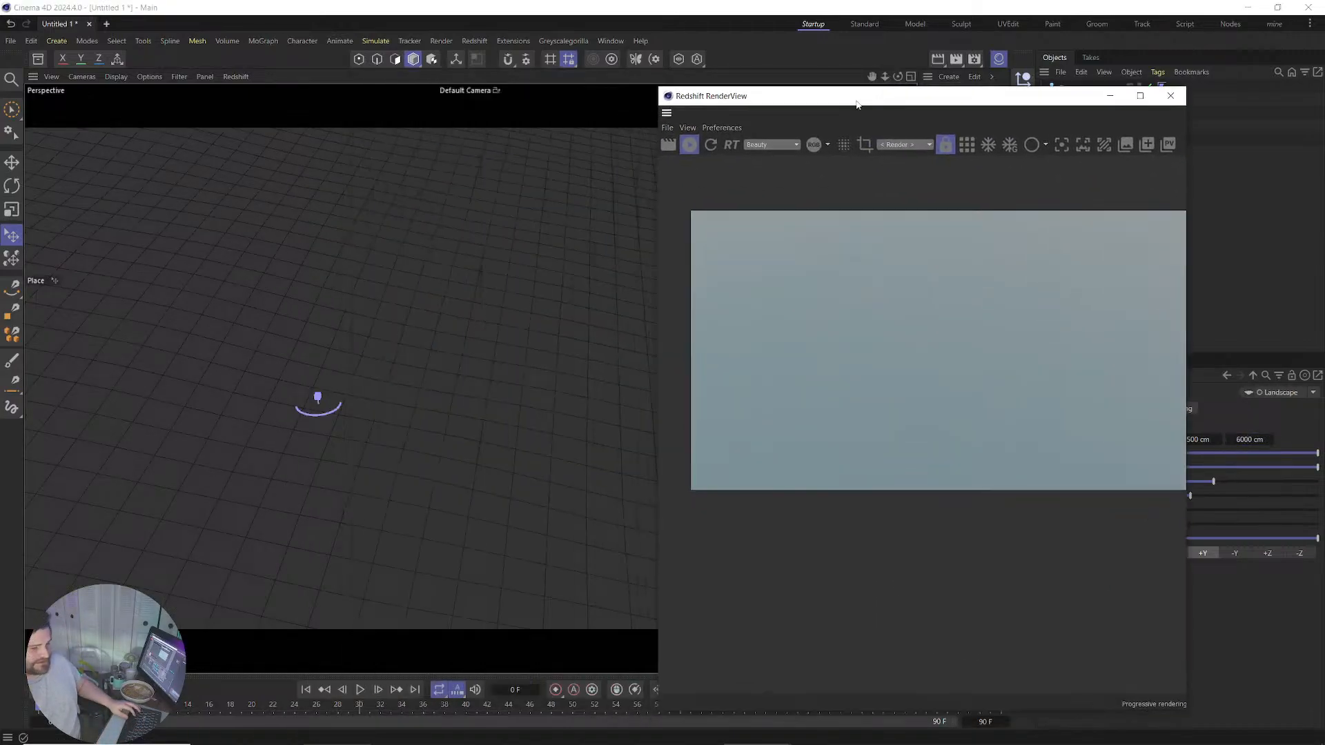
right_click_drag(471, 403, 482, 615, "alt")
mouse_move(471, 376)
middle_mouse_down("alt")
mouse_move(478, 358)
mouse_move(430, 474)
mouse_move(415, 479)
middle_mouse_up("alt")
left_click_drag(561, 407, 561, 361, "alt")
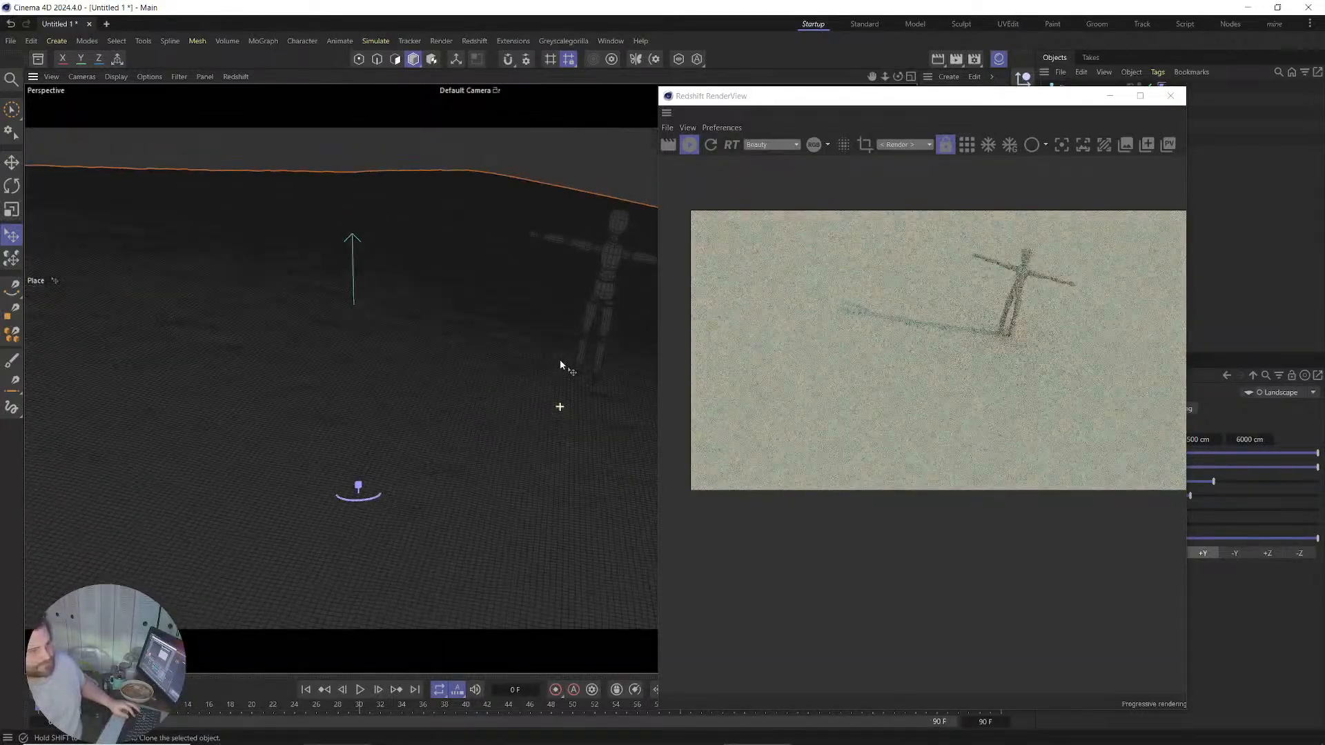
left_click_drag(861, 97, 313, 104)
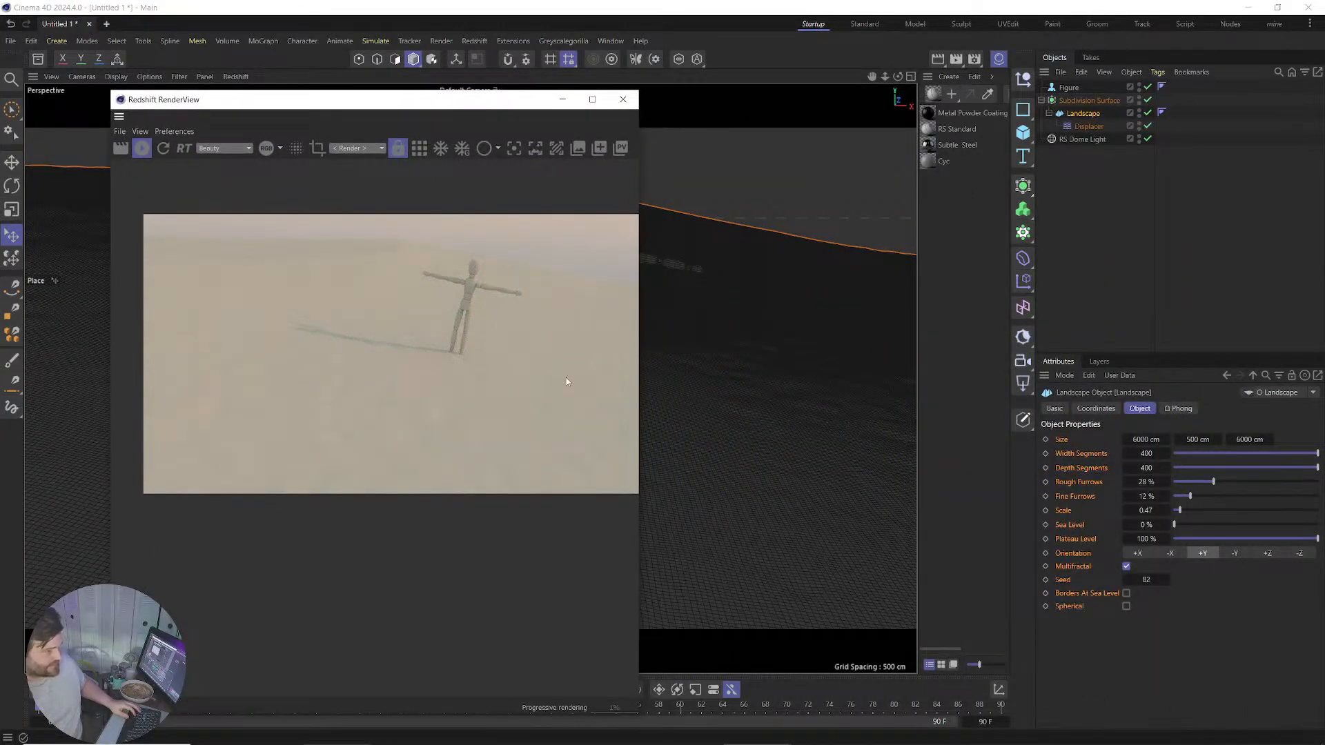
left_click(1089, 100)
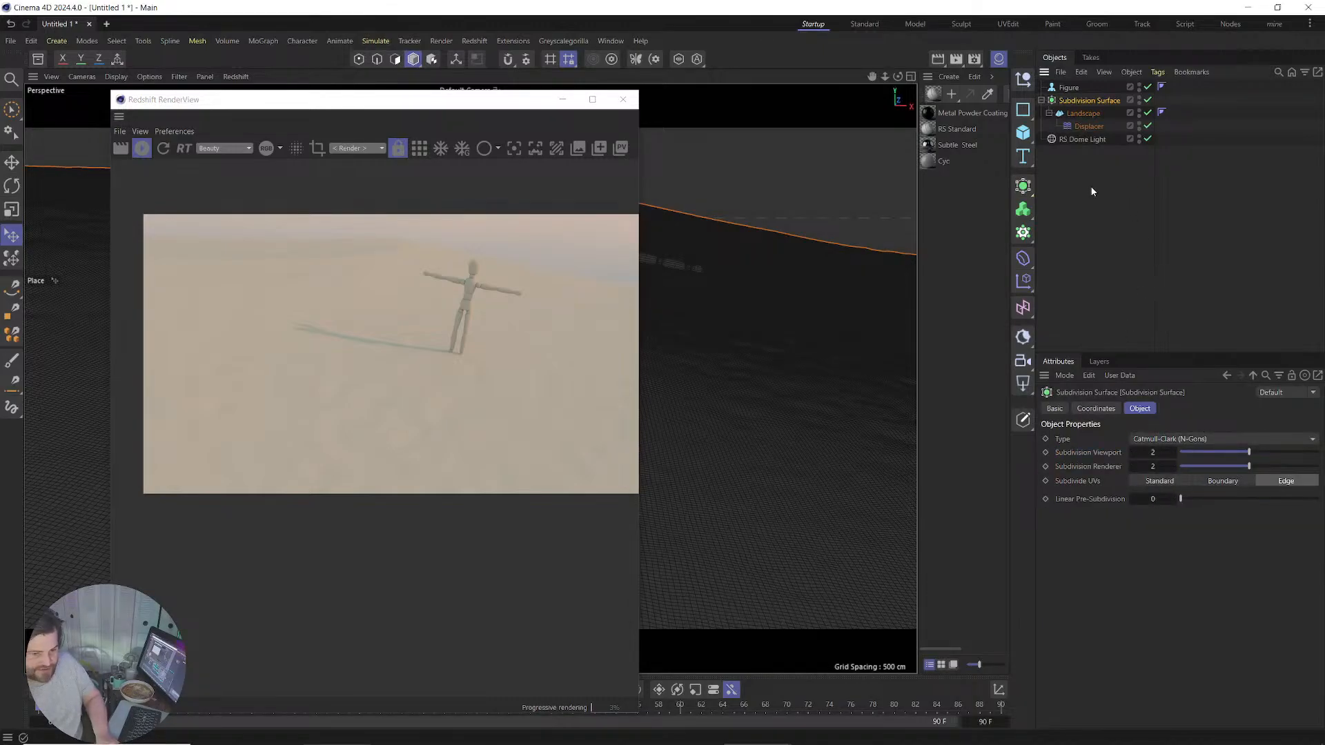
Set the Displacer's Height to 10 cm.
left_click(1083, 113)
left_click(1089, 126)
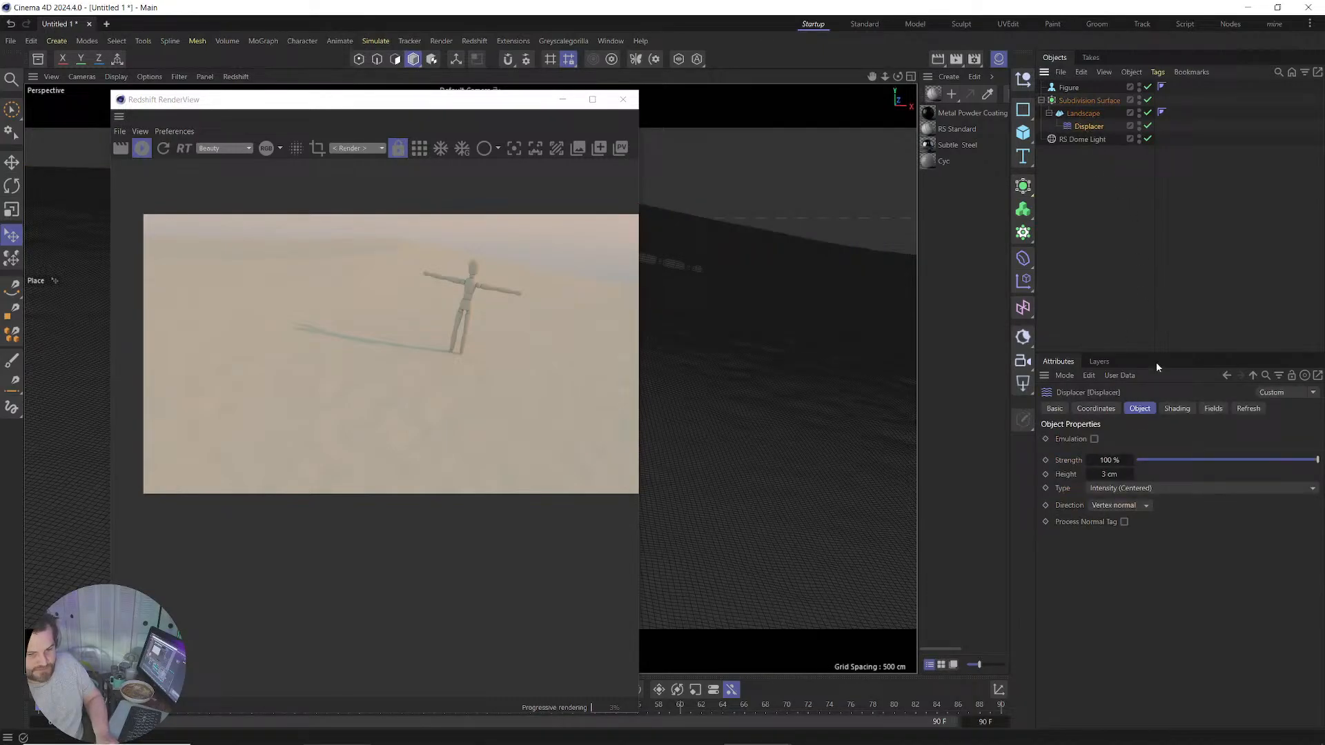
double_click(1109, 473)
type("10")
key("Return")
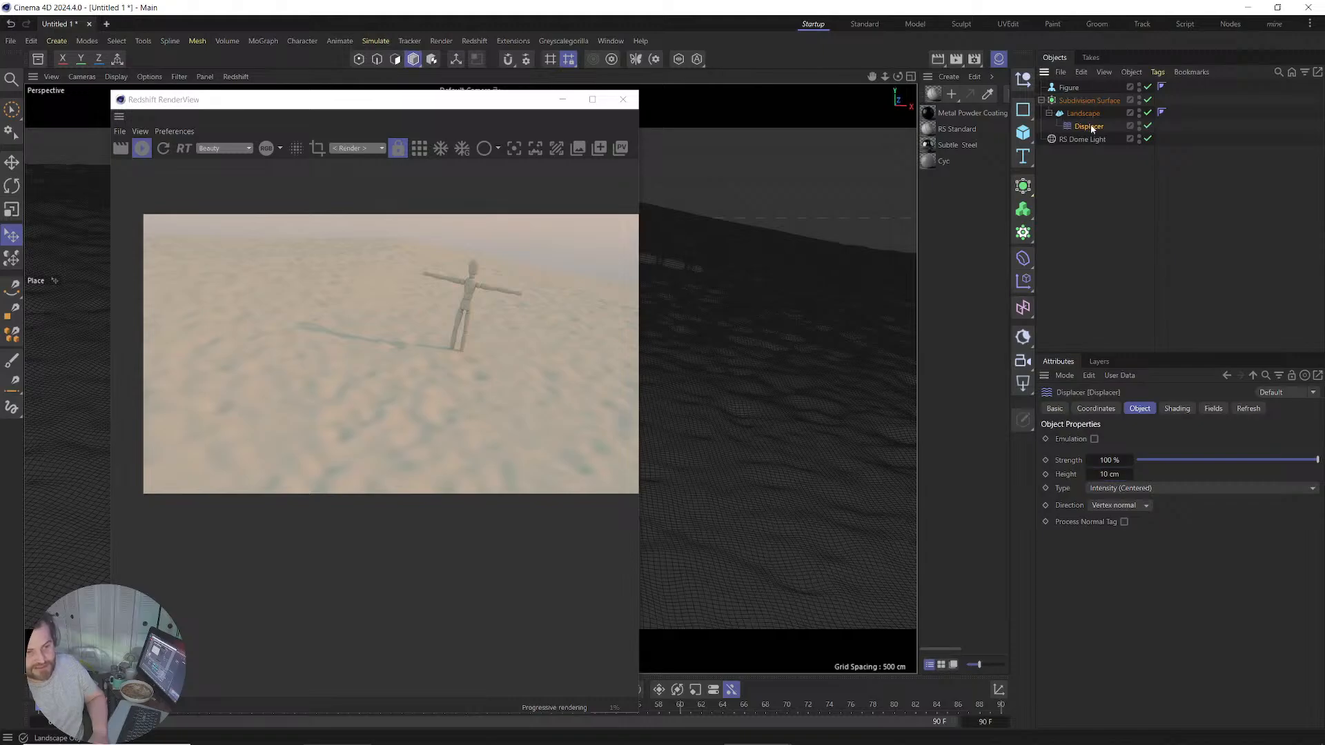
Inspect the Displacer's Shading bitmap shader and its other settings tabs.
left_click(1170, 411)
left_click(1127, 454)
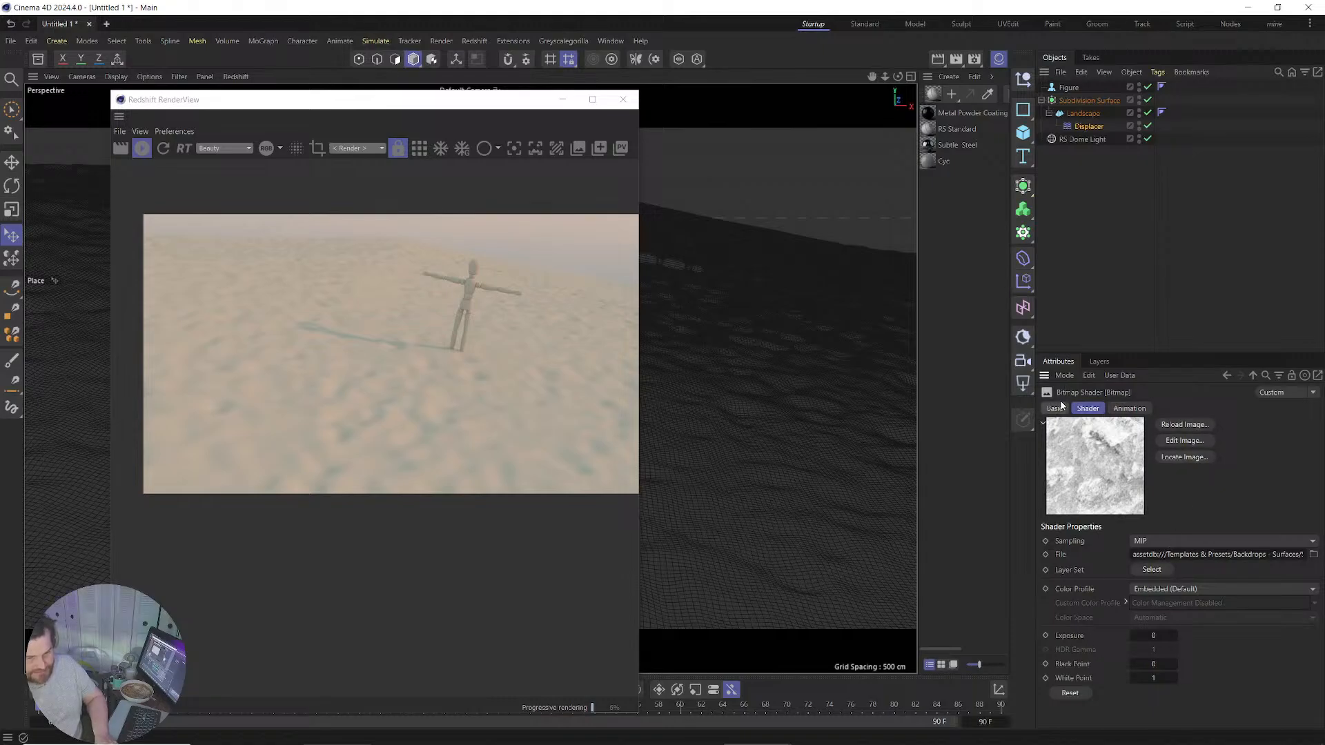
left_click(1095, 127)
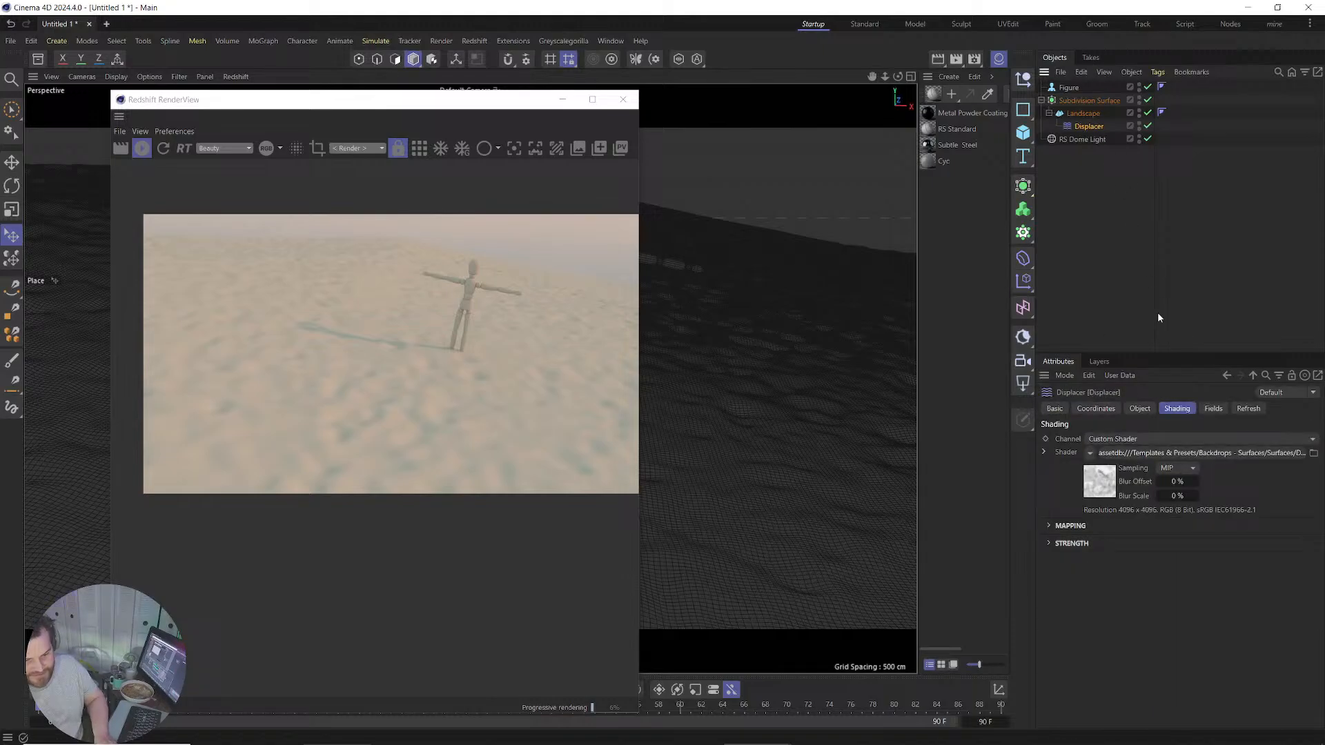
left_click(1140, 409)
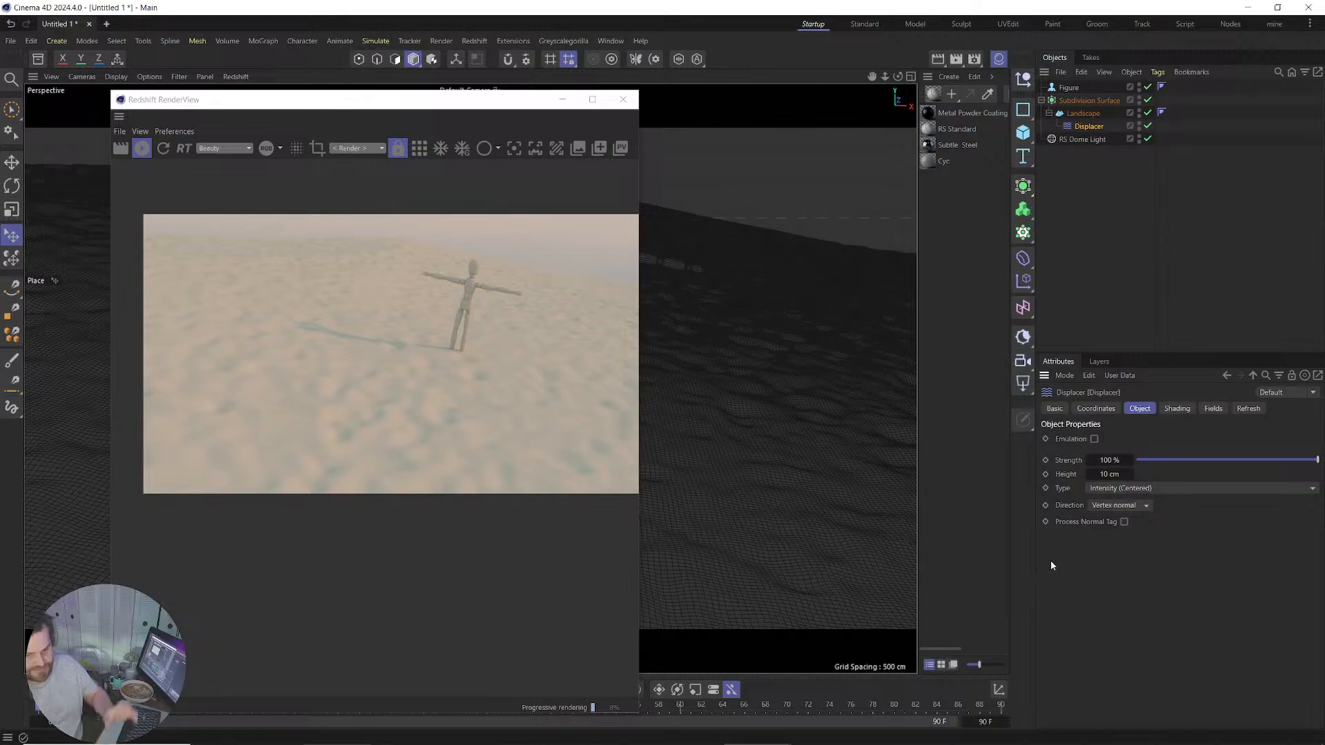
left_click(1176, 408)
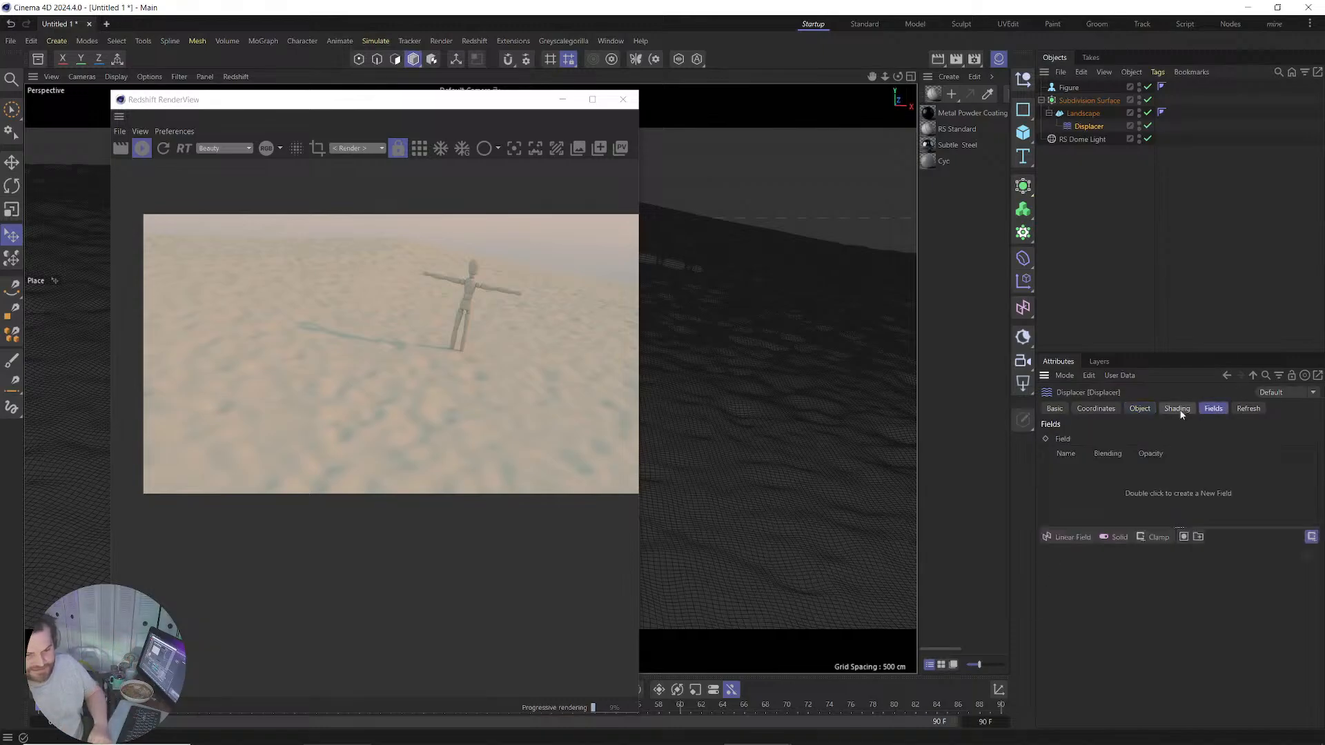
left_click(1152, 409)
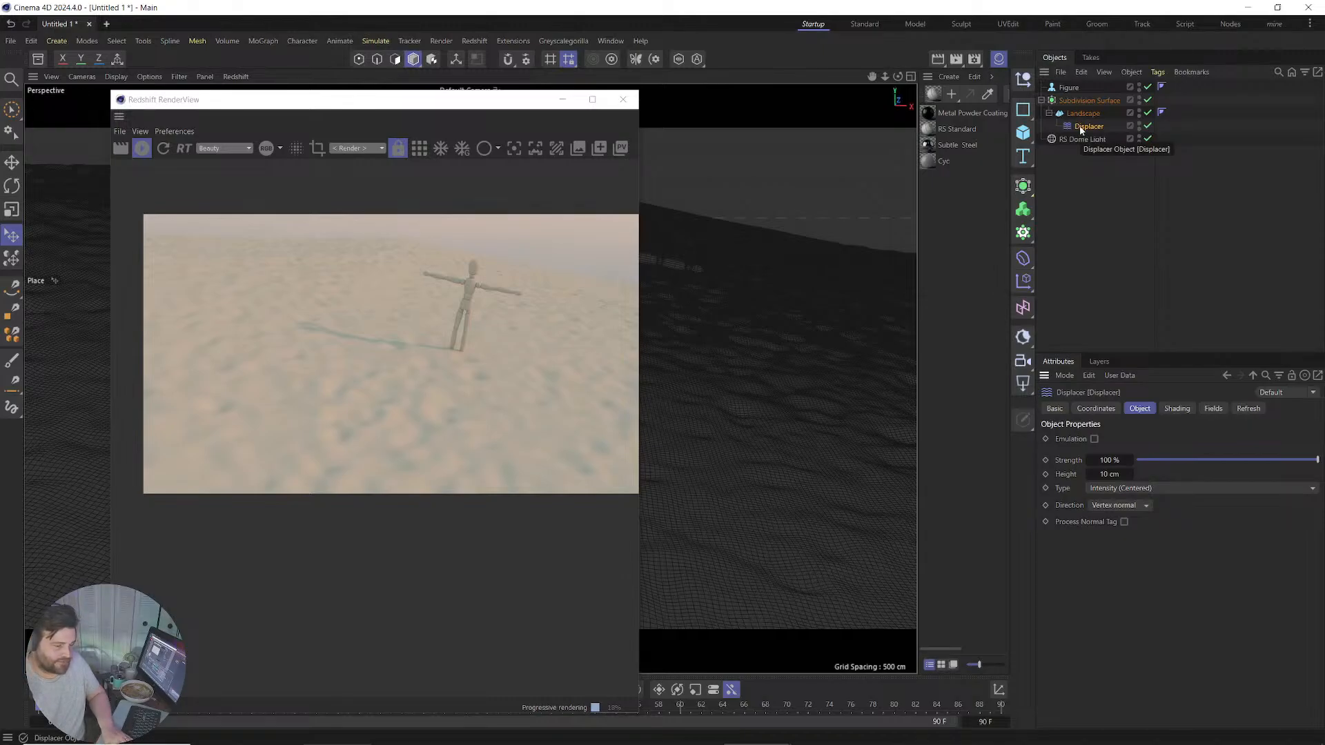
Delete the Displacer, move the Landscape out and delete the Subdivision Surface.
key("Delete")
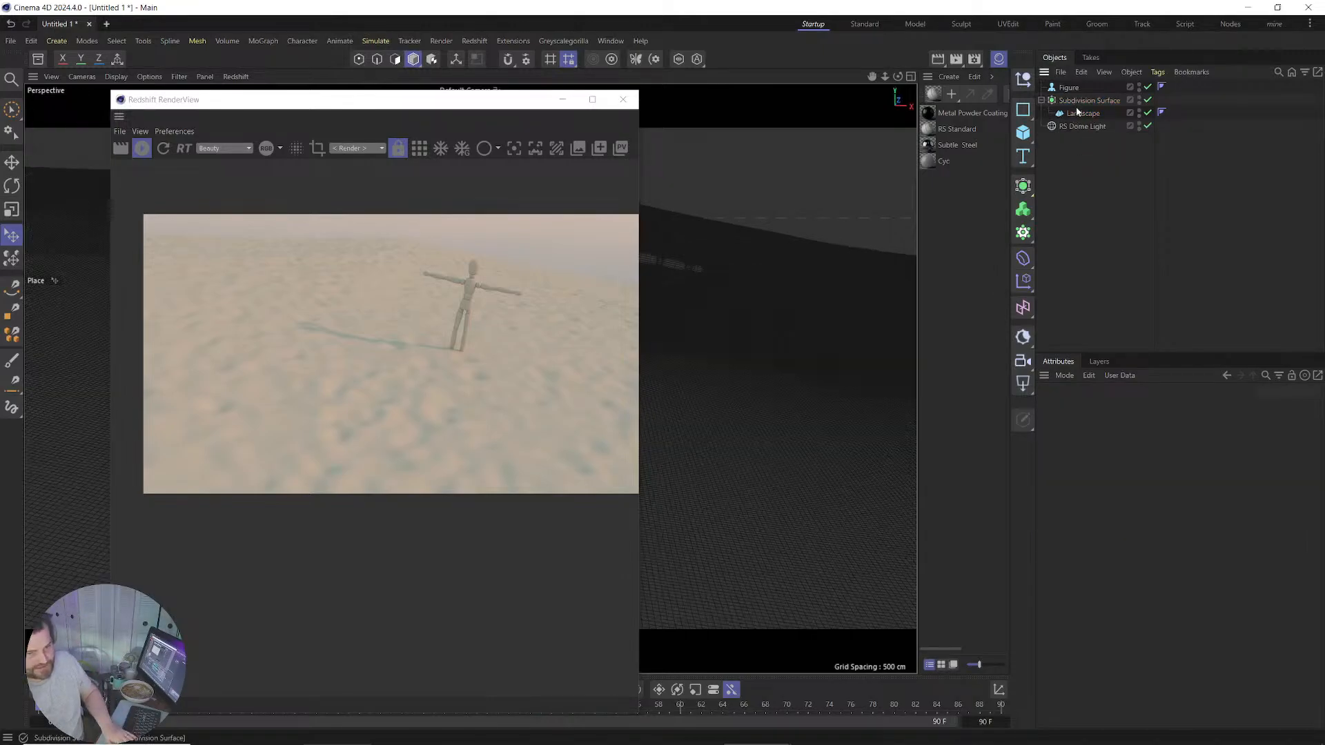
left_click_drag(1078, 113, 1077, 200)
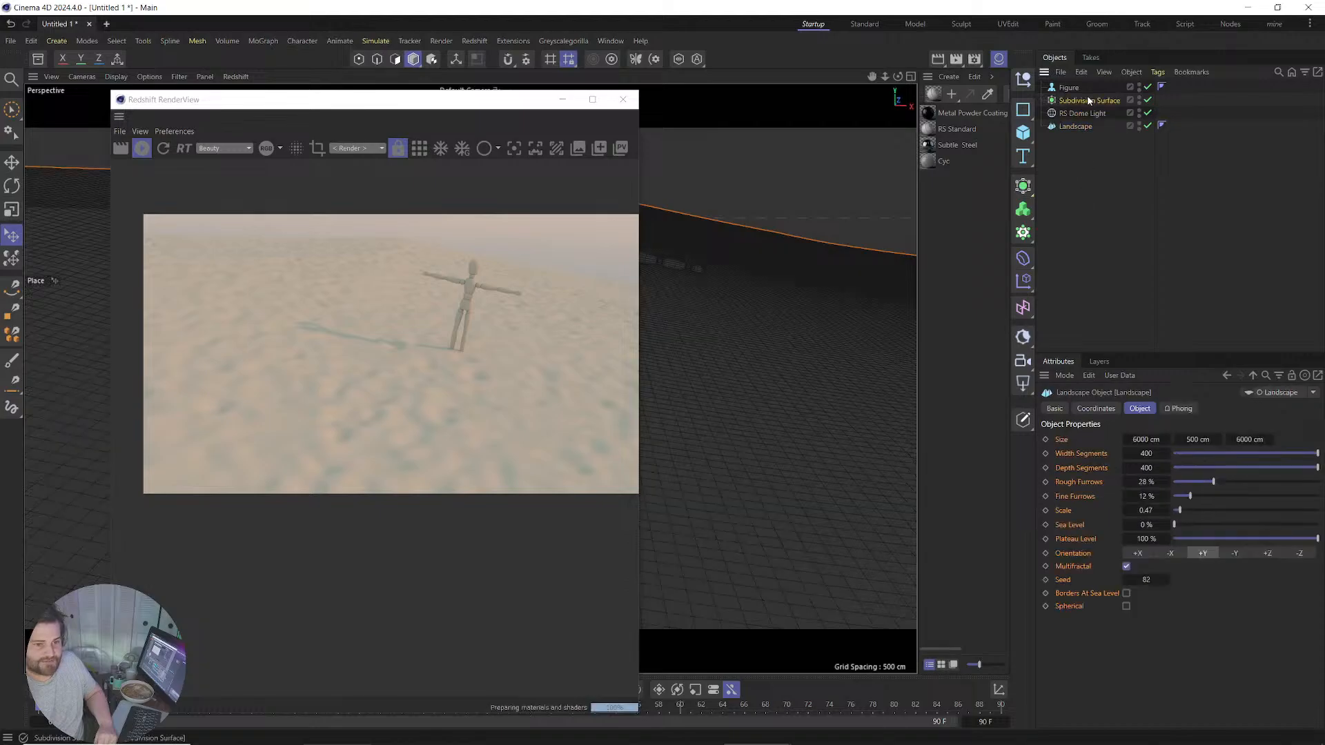
left_click(1088, 101)
key("Delete")
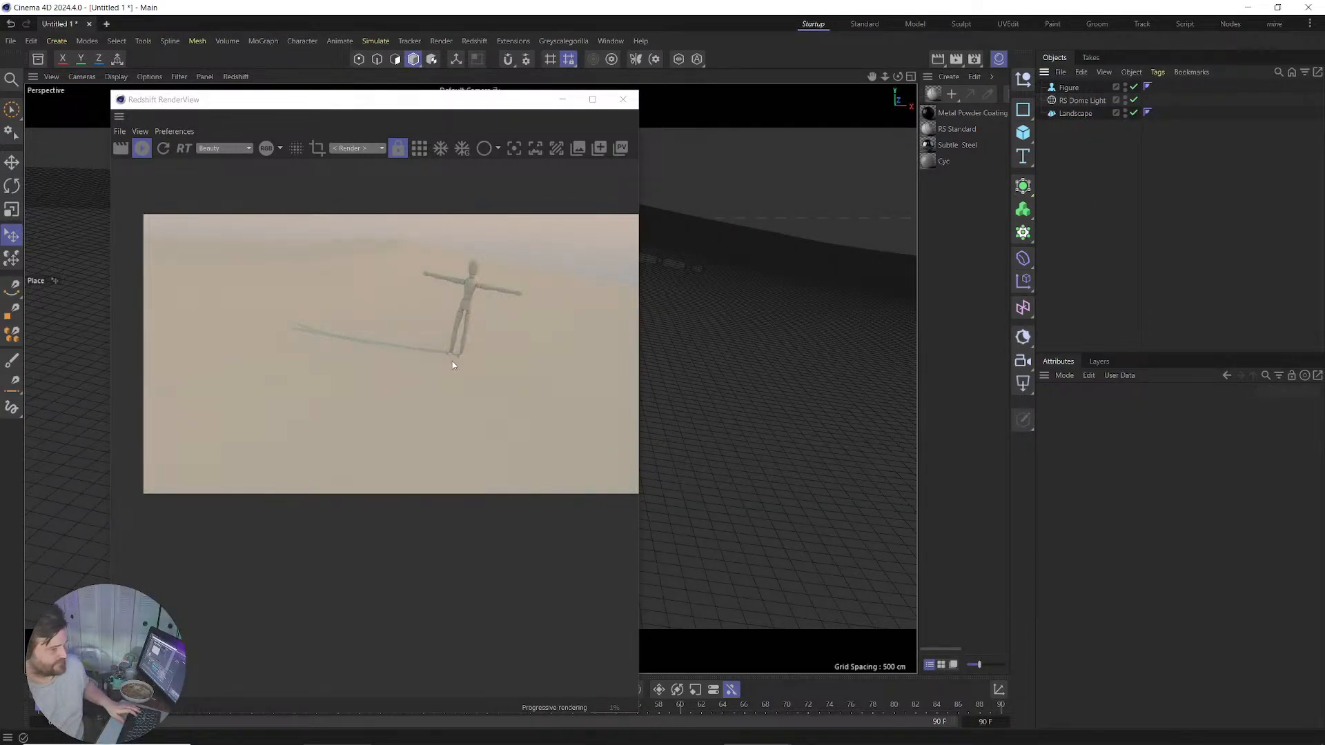
Lower the view onto the figure and bring up Quixel Bridge.
scroll(457, 355, "up", 5)
left_click_drag(698, 417, 701, 405, "alt")
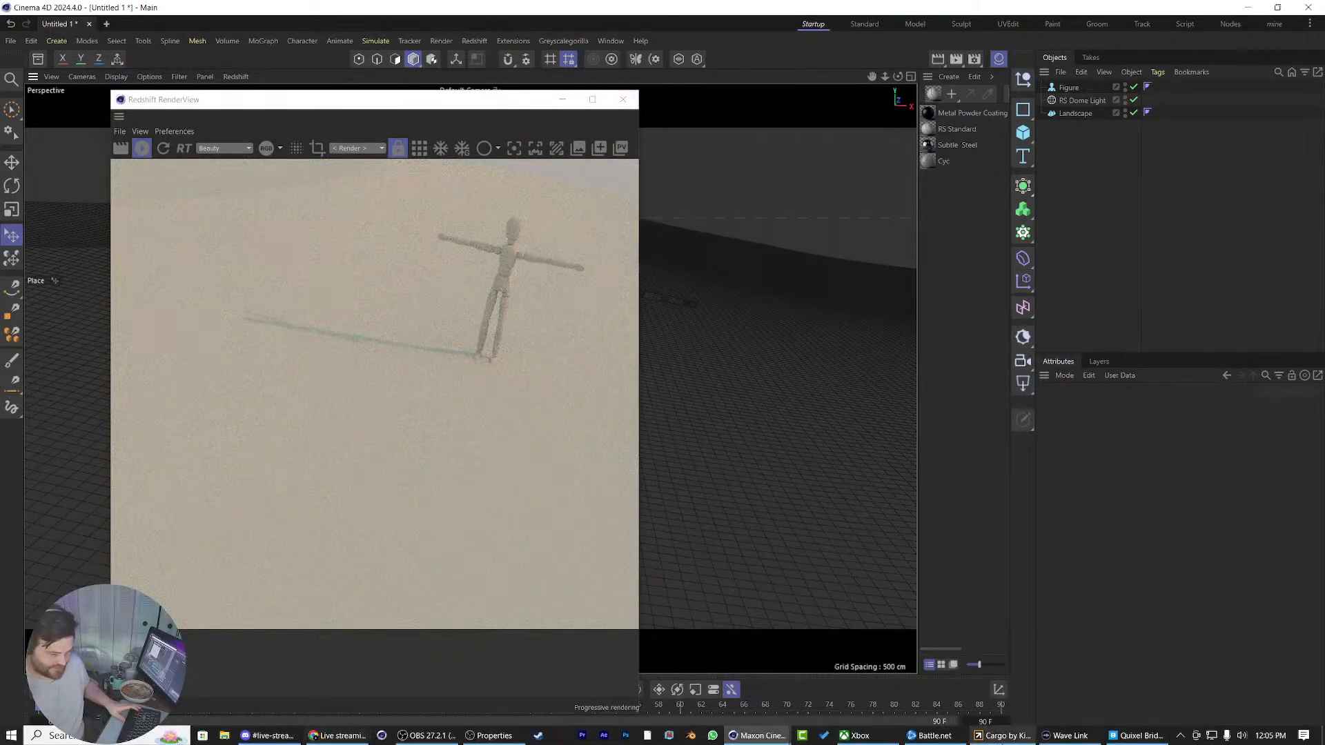
left_click(1137, 736)
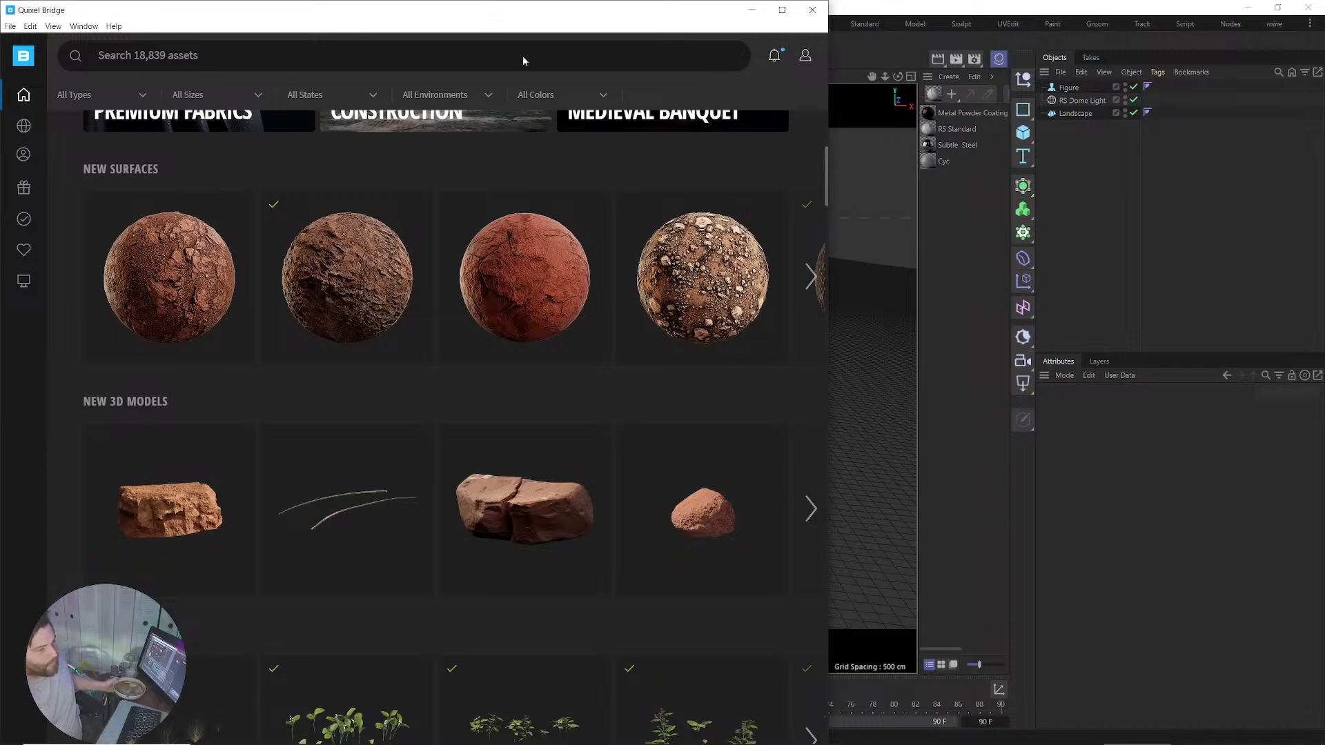
Browse the New Surfaces carousel and open the Desert Outback Ground Dirt surface.
left_click(811, 276)
left_click(812, 275)
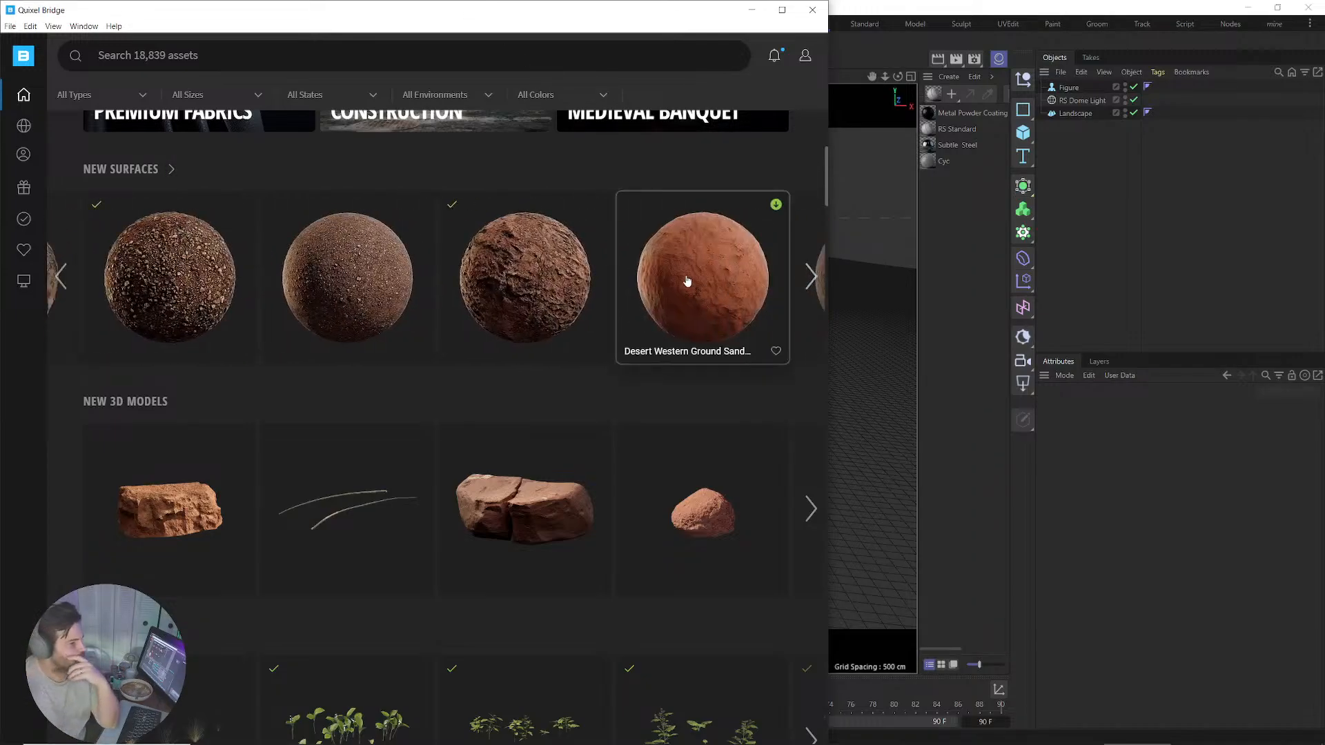
left_click(813, 276)
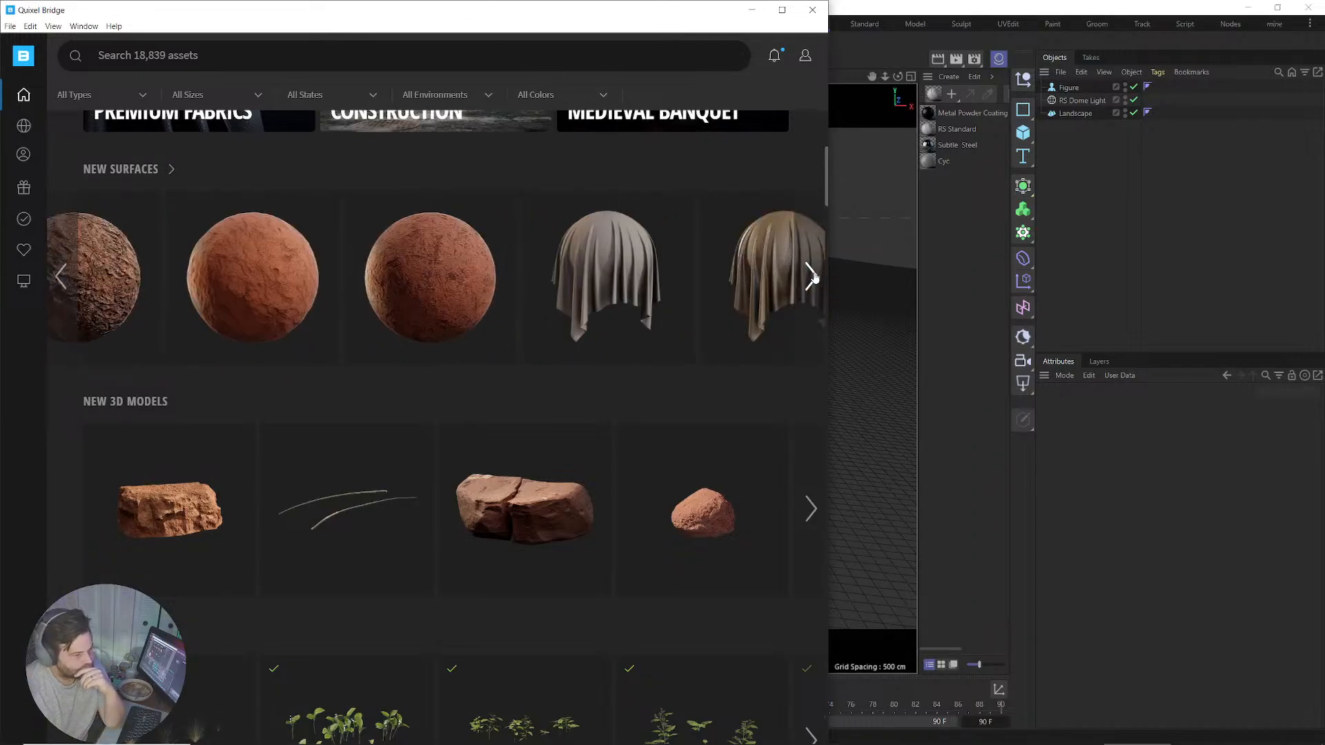
left_click(813, 276)
left_click(812, 276)
left_click(812, 276)
left_click(813, 276)
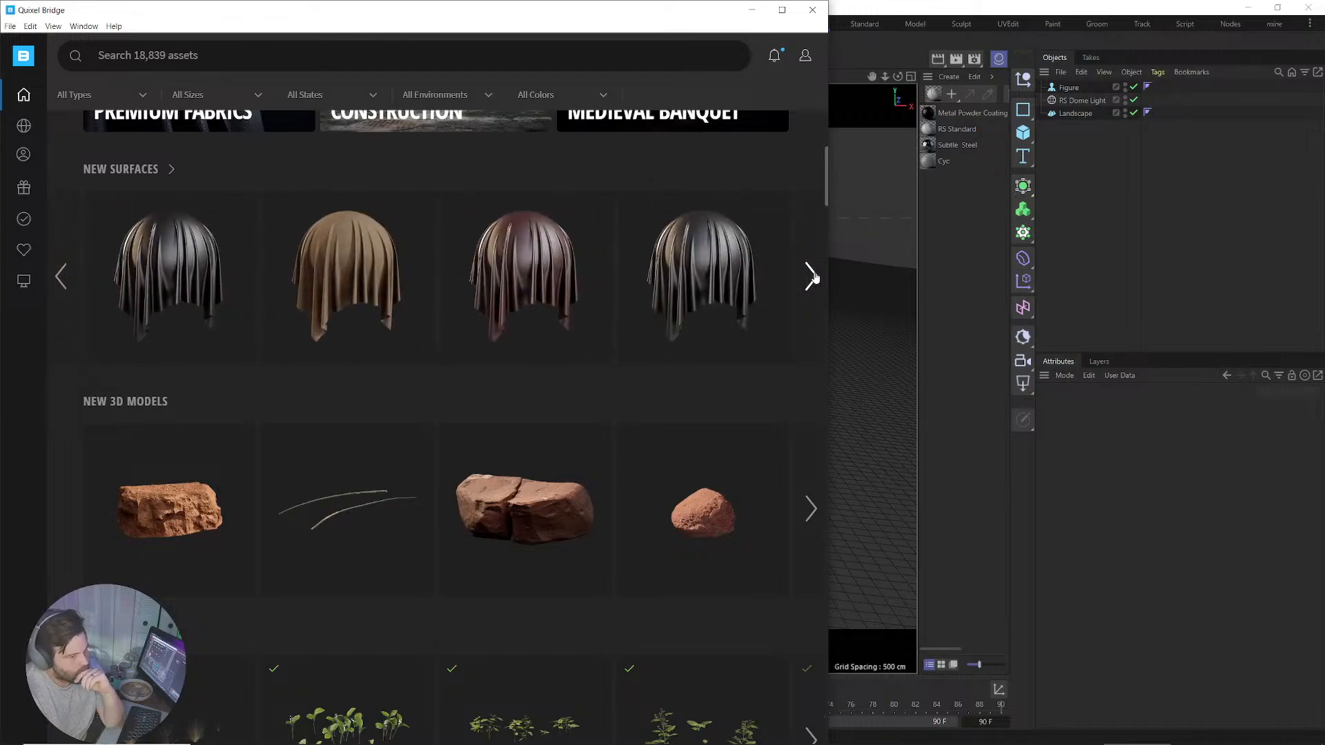
left_click(812, 276)
left_click(812, 276)
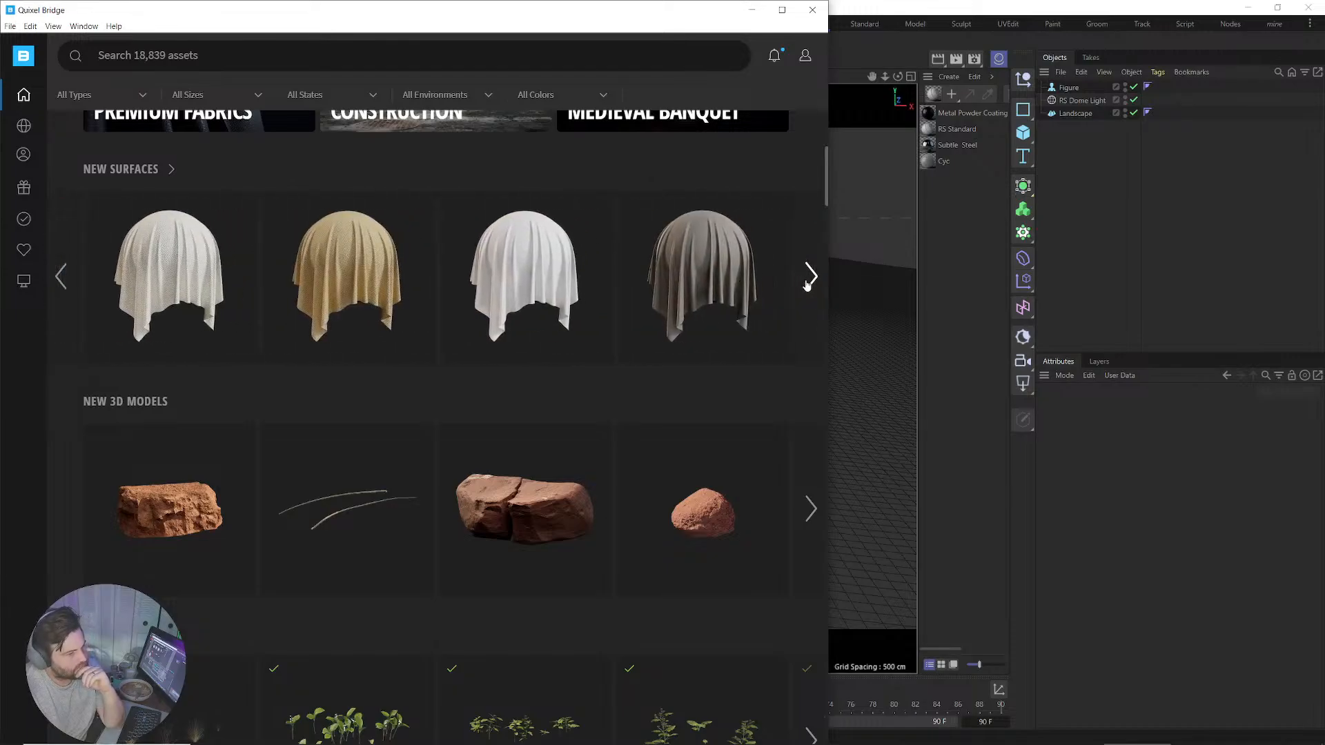
left_click(62, 278)
left_click(62, 278)
left_click(61, 277)
left_click(61, 277)
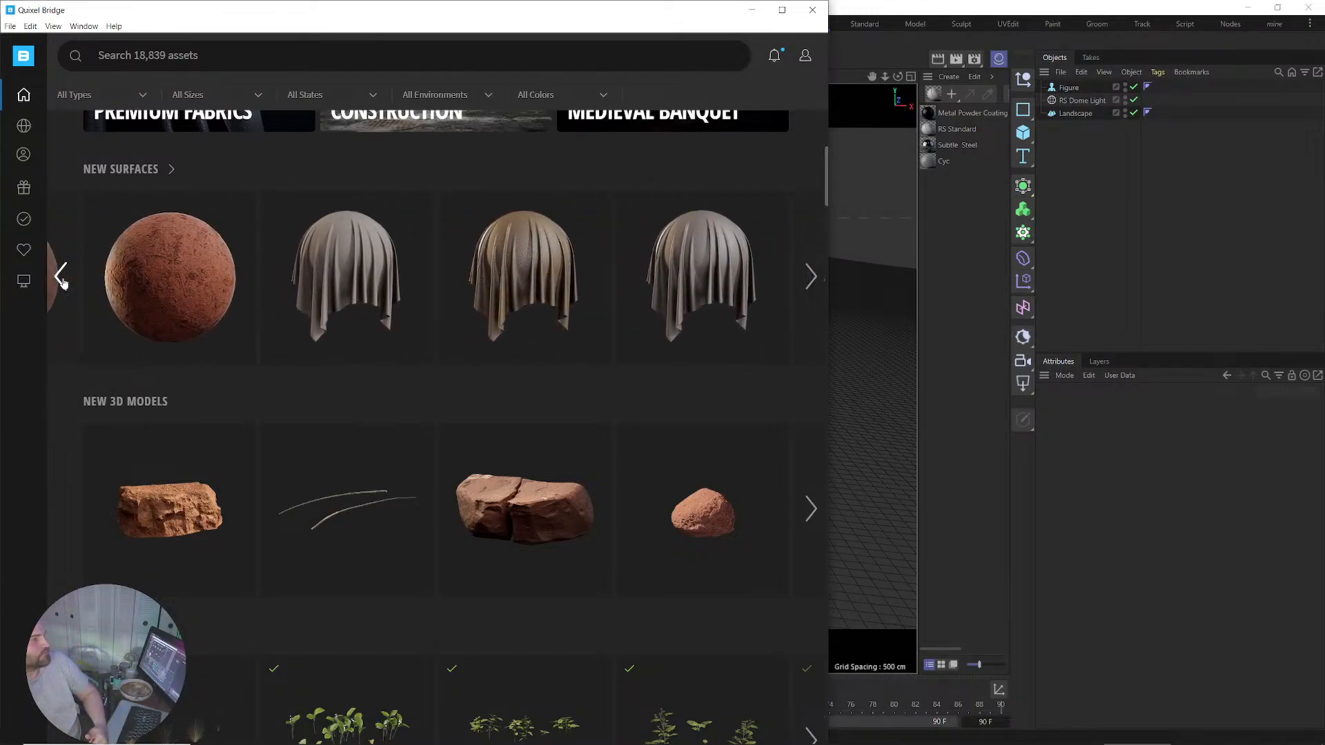
left_click(61, 278)
left_click(61, 277)
left_click(61, 277)
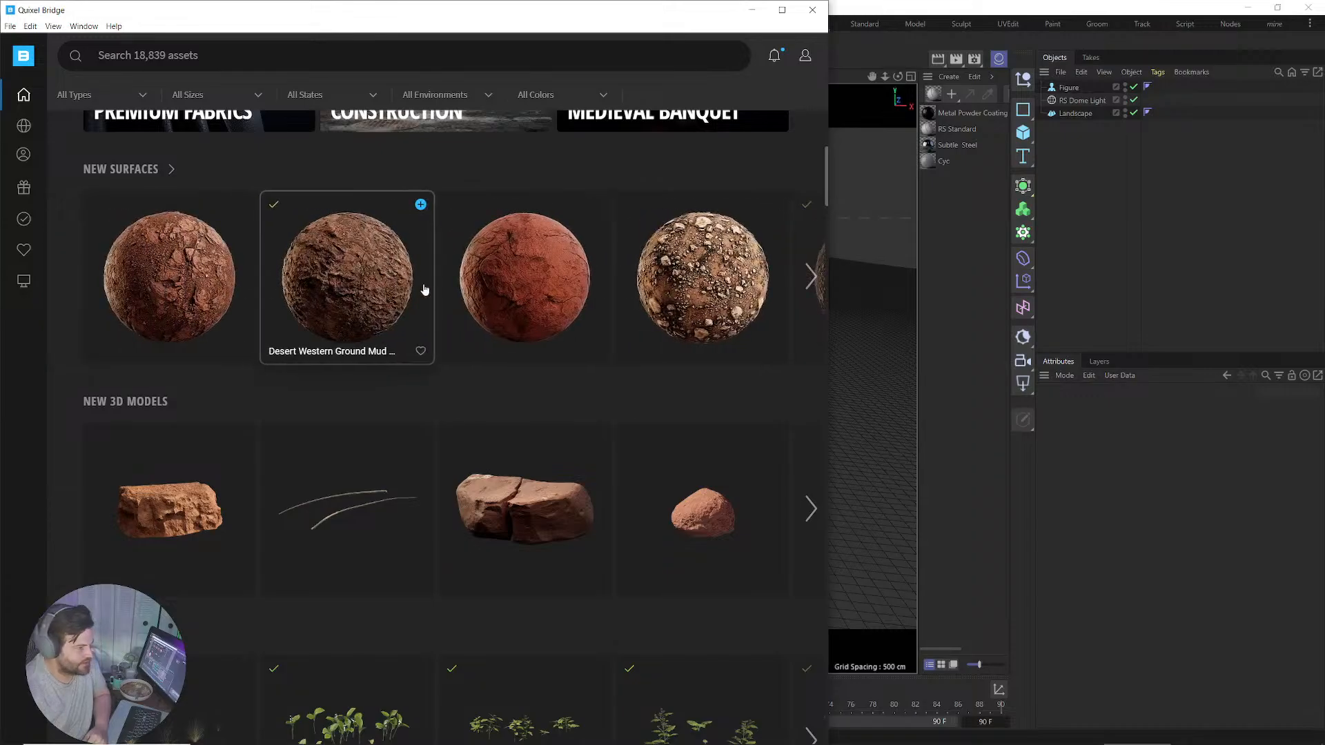
left_click(706, 280)
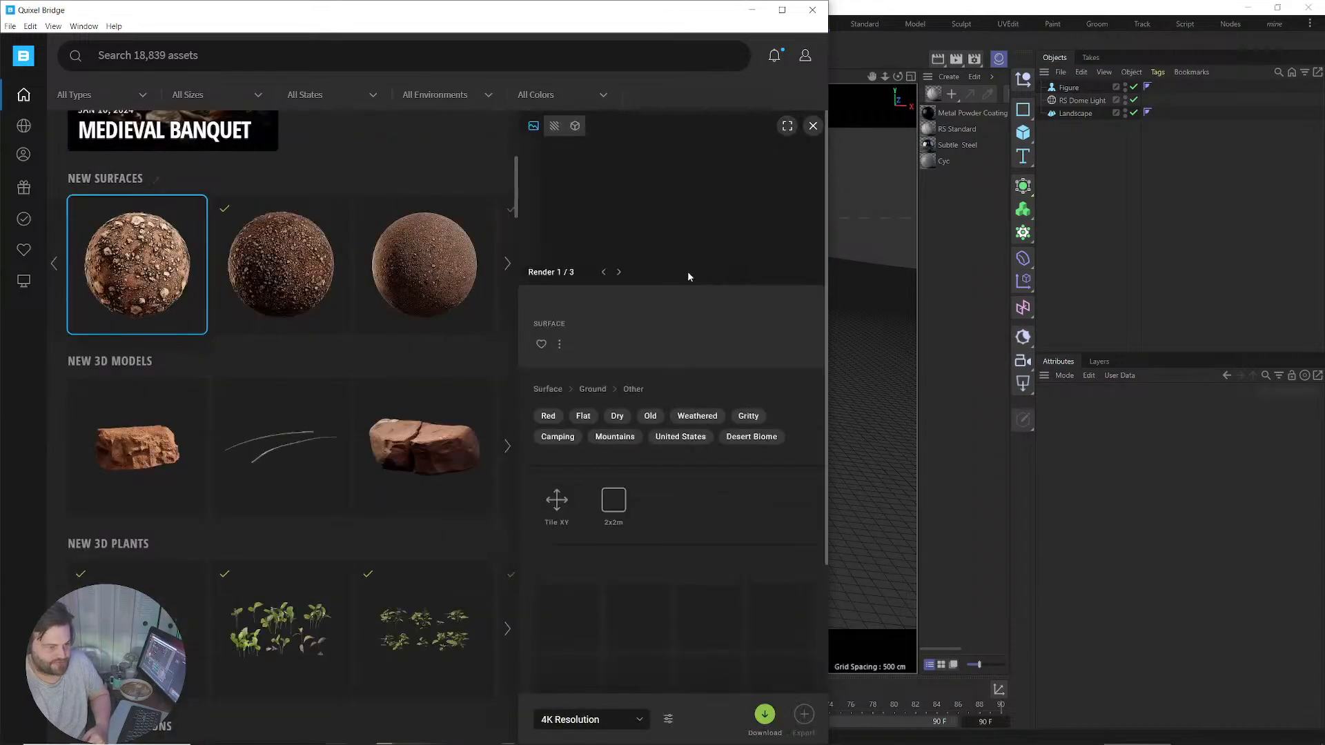
Download the Desert Outback Ground Dirt surface at 8K Resolution, then return to Cinema 4D.
left_click(622, 720)
left_click(587, 689)
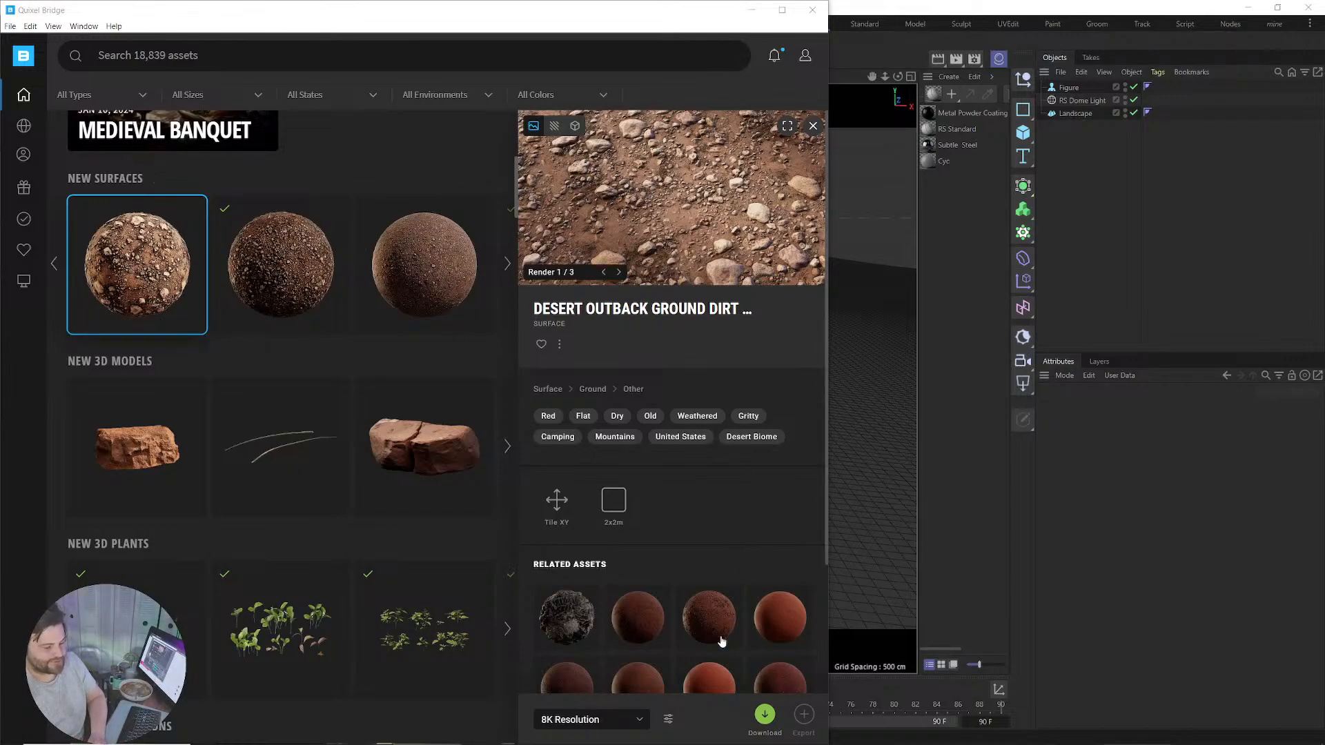
left_click(587, 719)
left_click(571, 668)
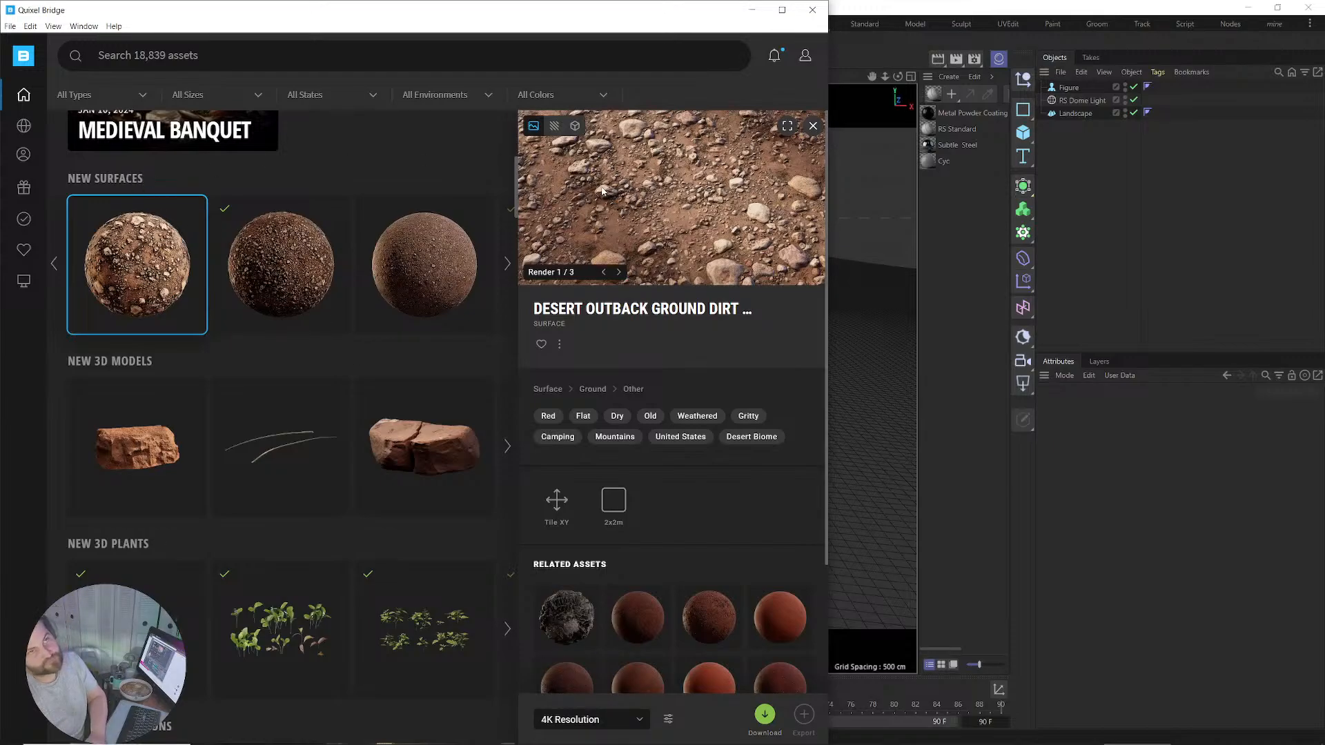
left_click(586, 720)
left_click(586, 689)
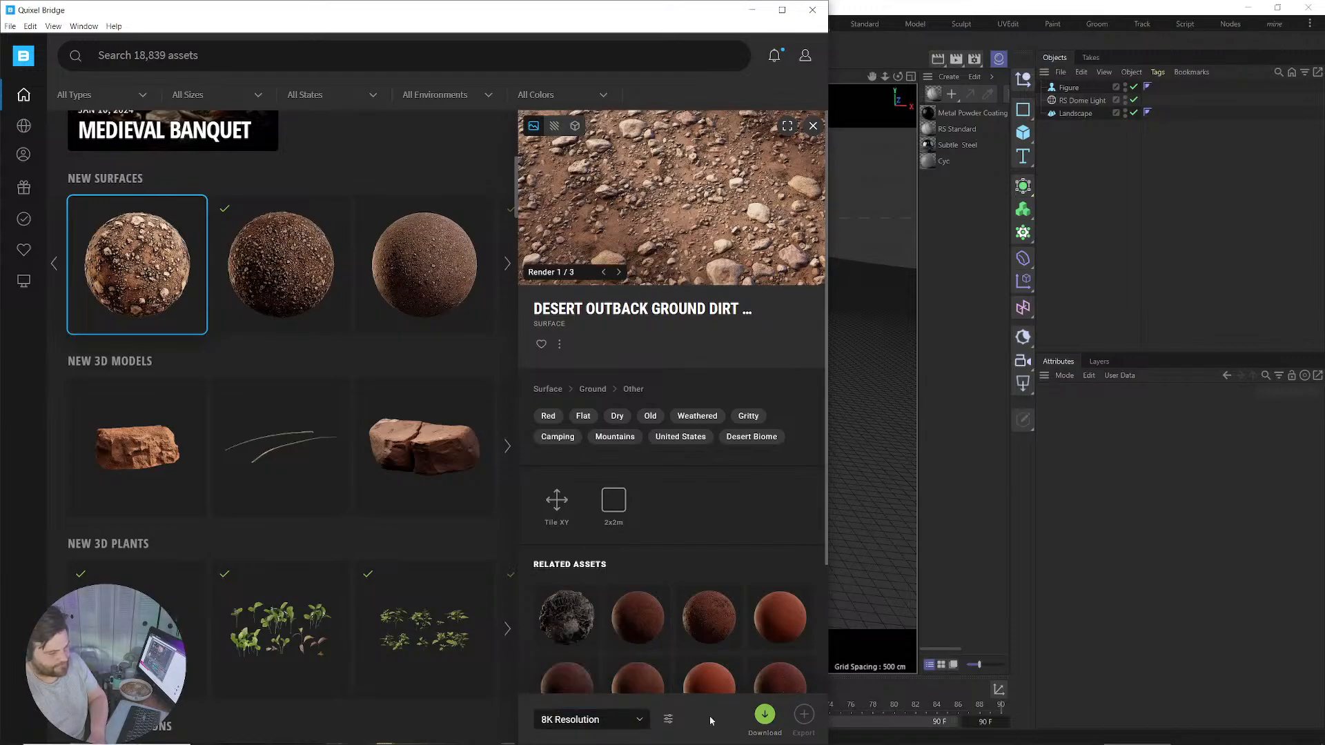
left_click(765, 715)
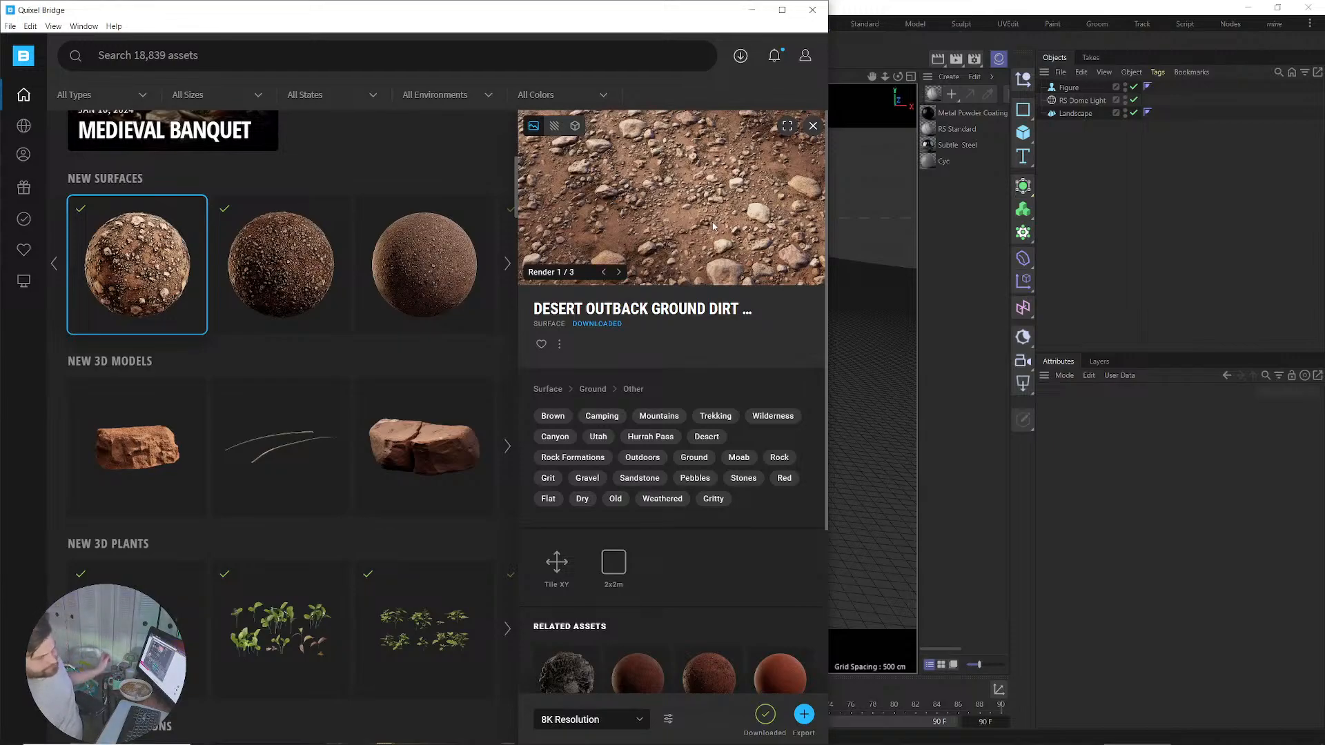
left_click(1073, 115)
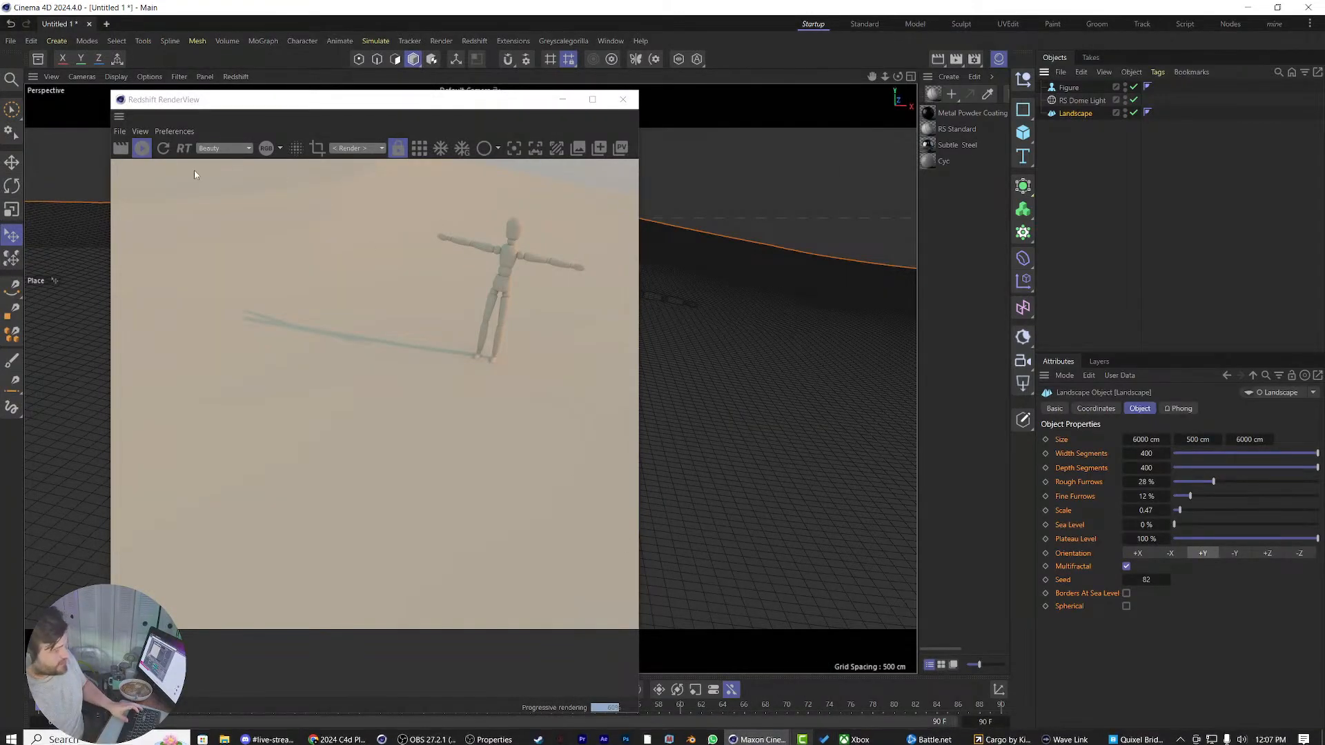
Stop the interactive render and export the desert ground surface from Bridge to Cinema 4D.
left_click(140, 149)
key("super")
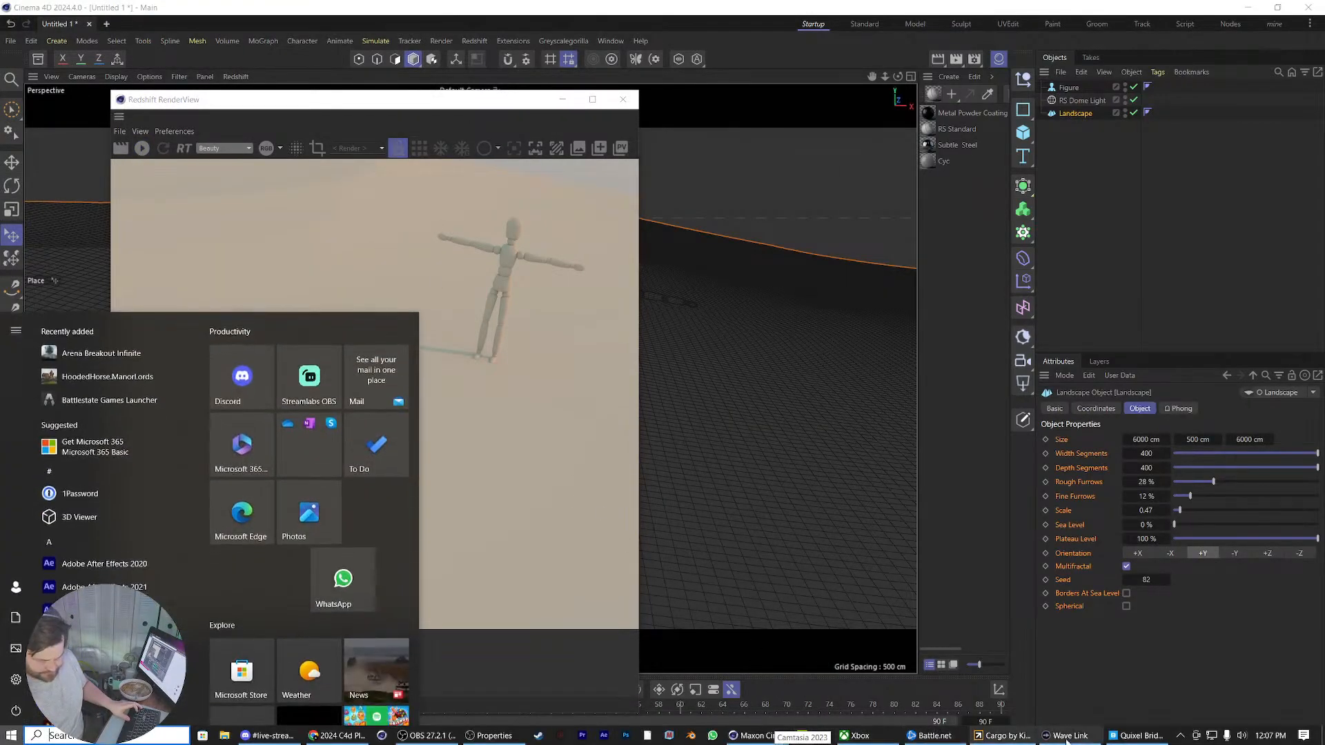
key("super")
left_click(1137, 740)
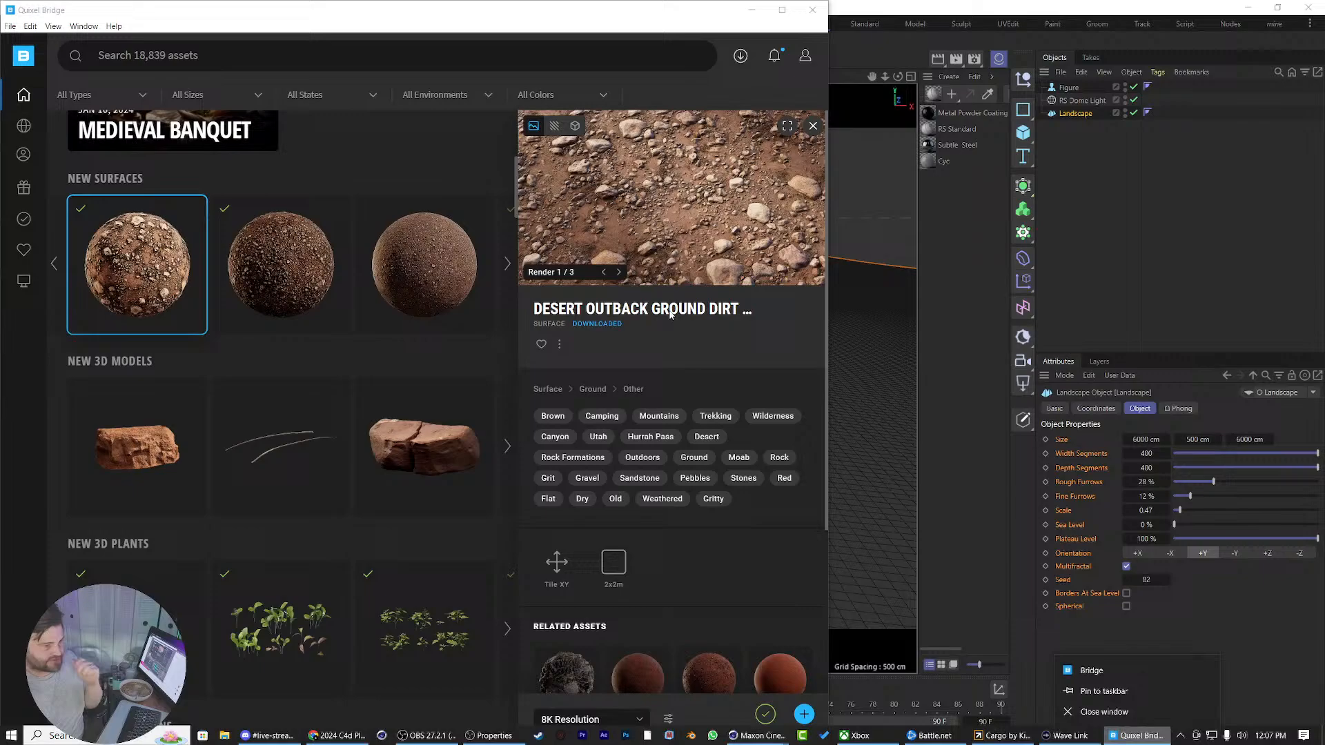
left_click(804, 714)
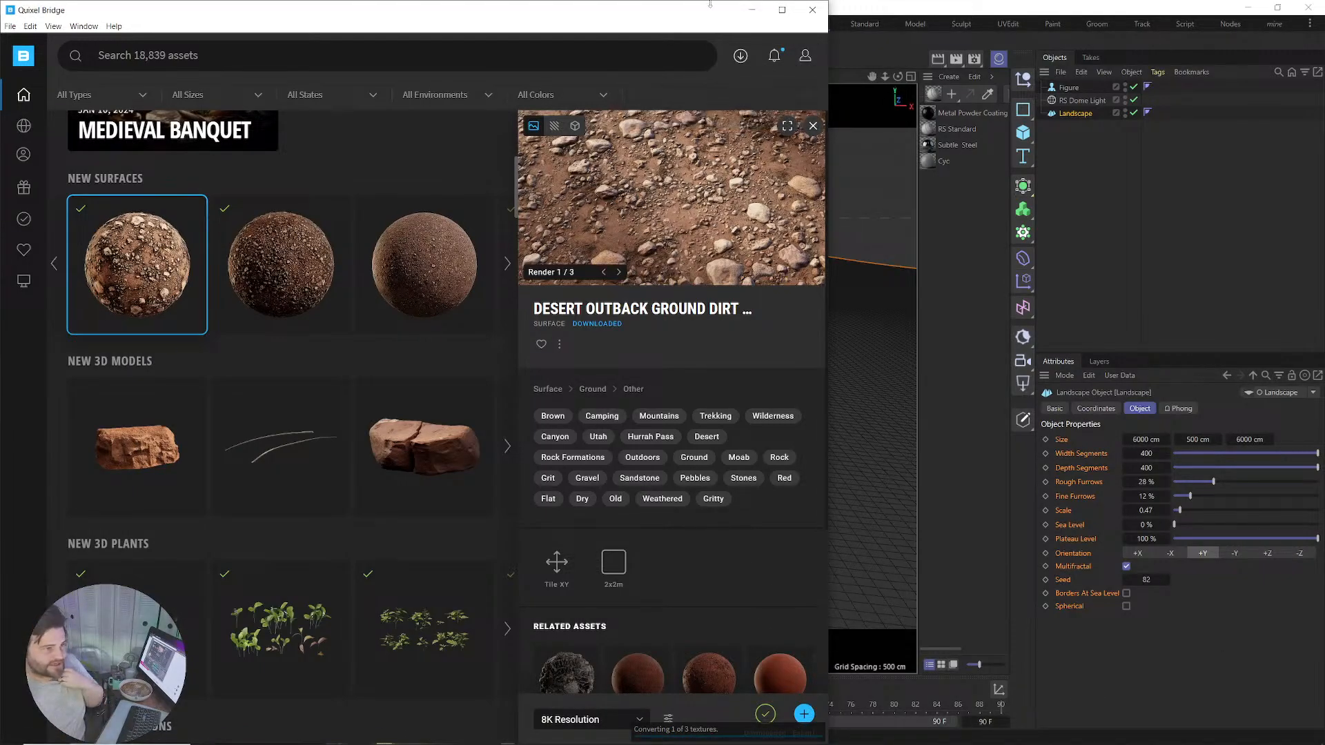
left_click(752, 10)
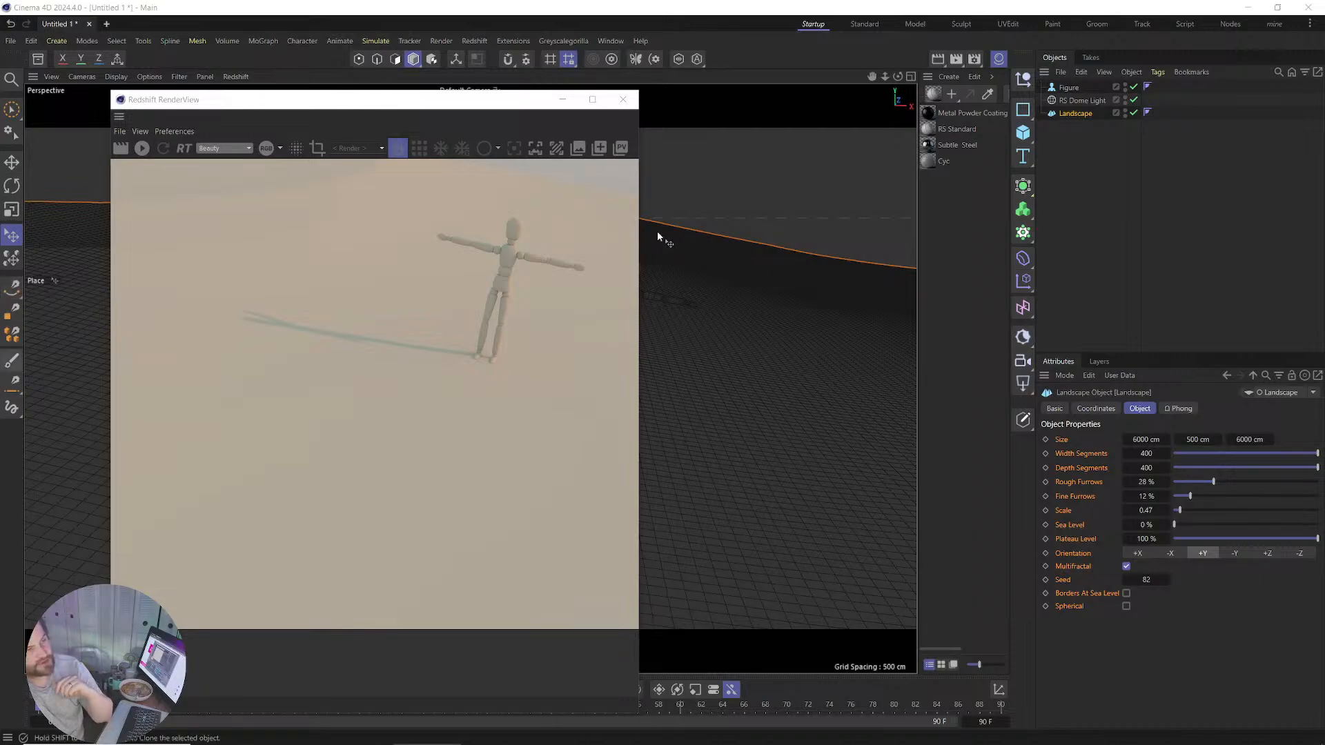
left_click(989, 241)
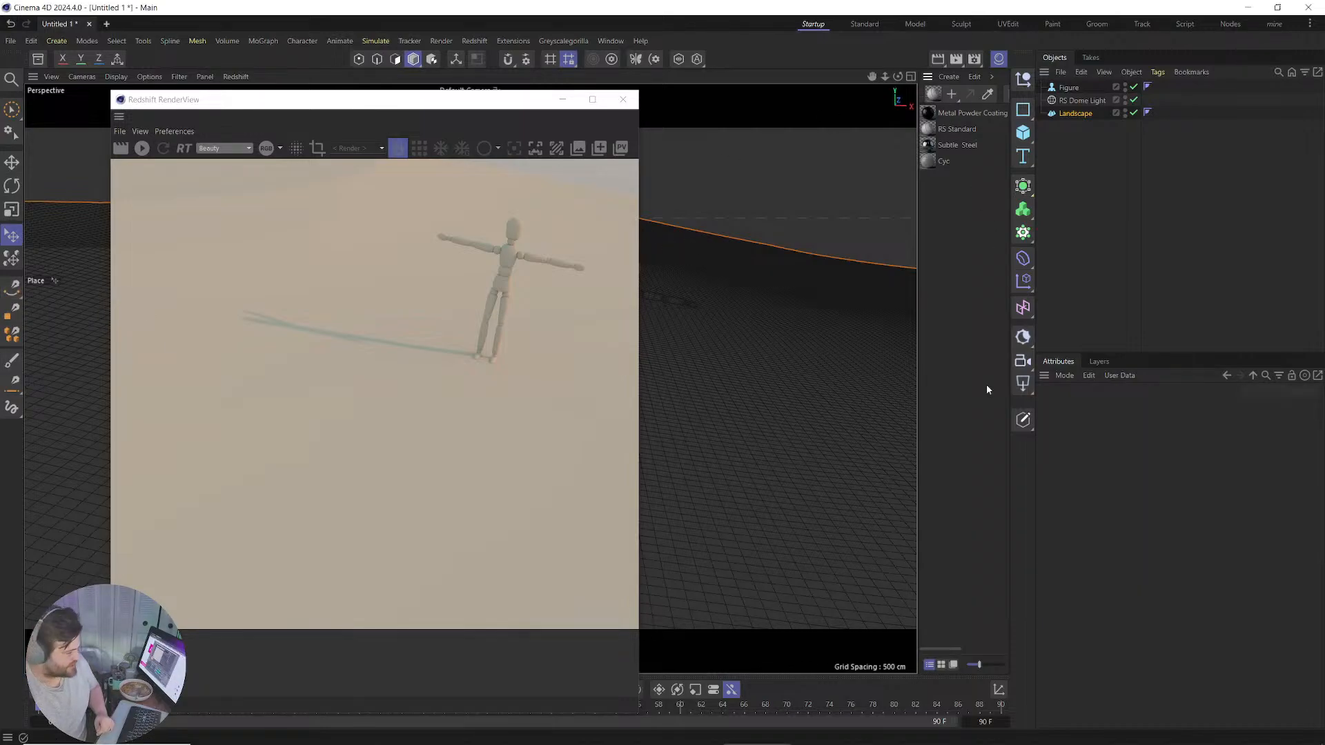
Finish the Desert Outback Ground Dirt export from Quixel Bridge and raise the RenderView window.
mouse_move(936, 737)
left_click(1138, 735)
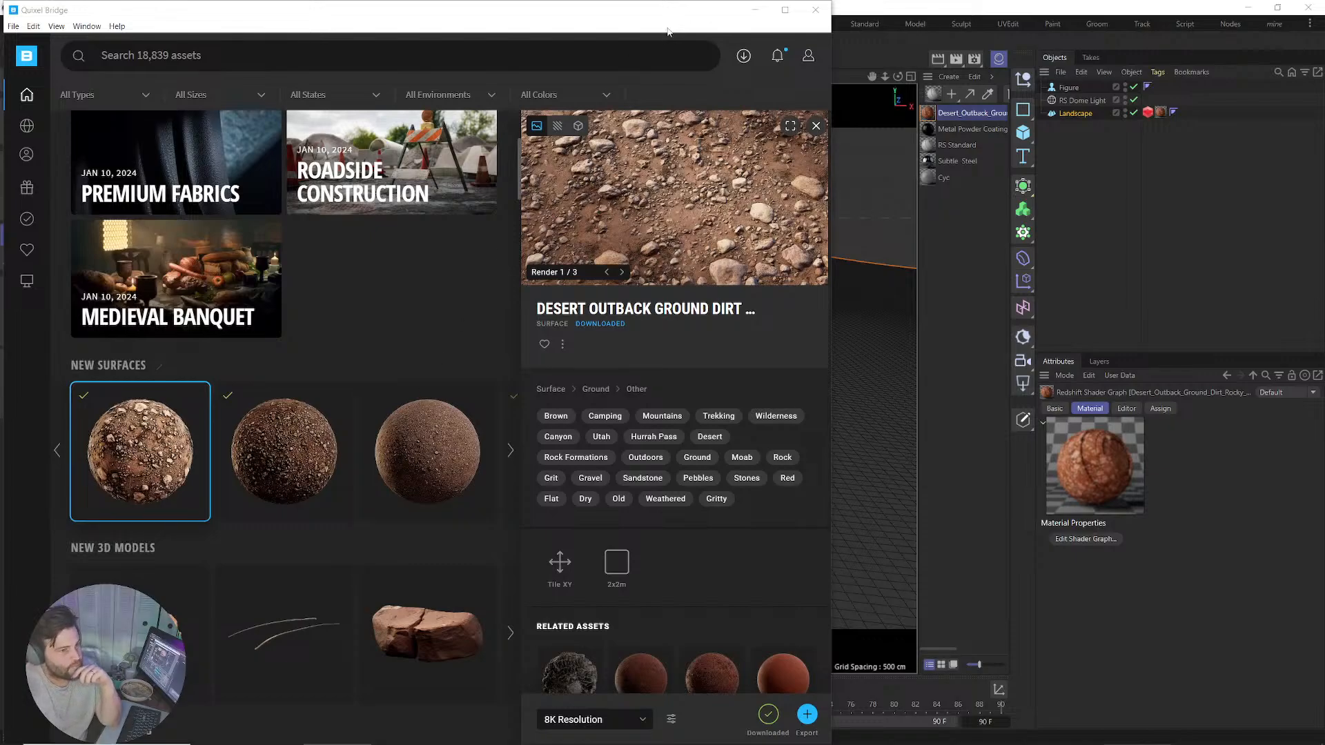
left_click(752, 16)
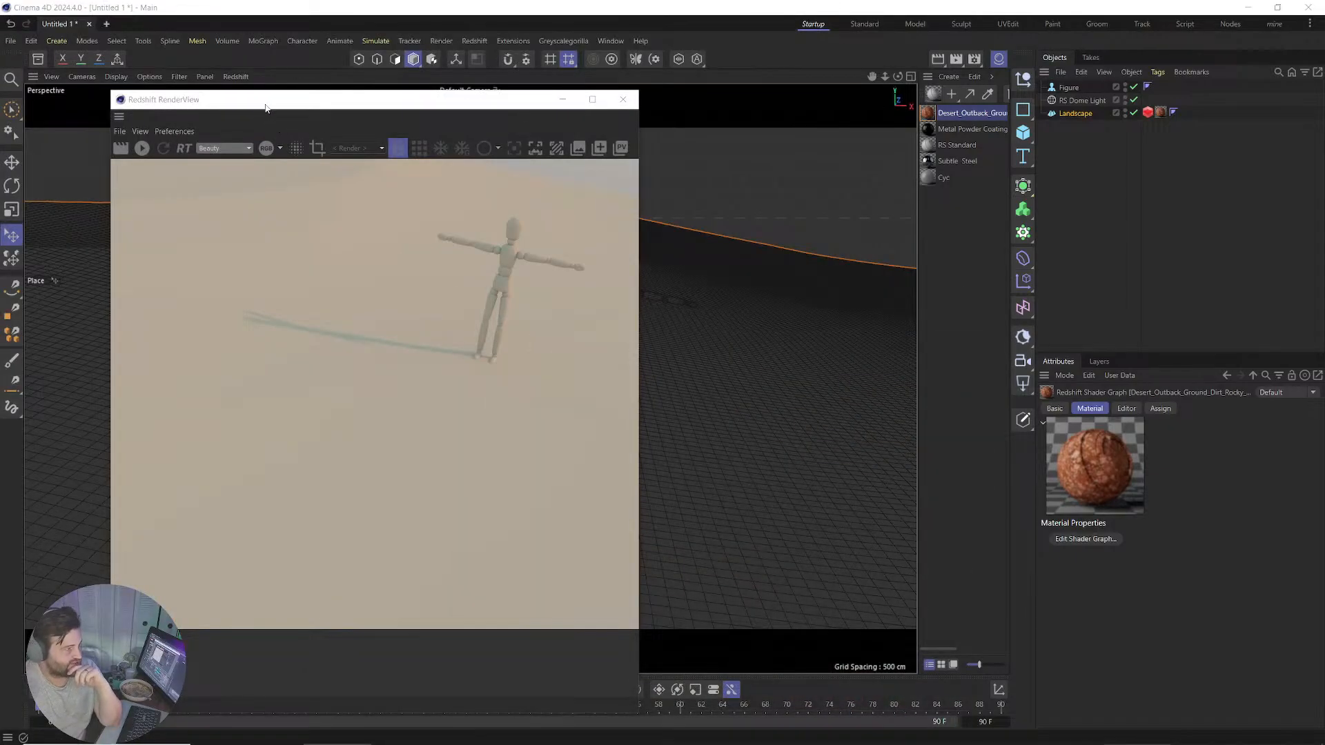
left_click_drag(257, 100, 270, 64)
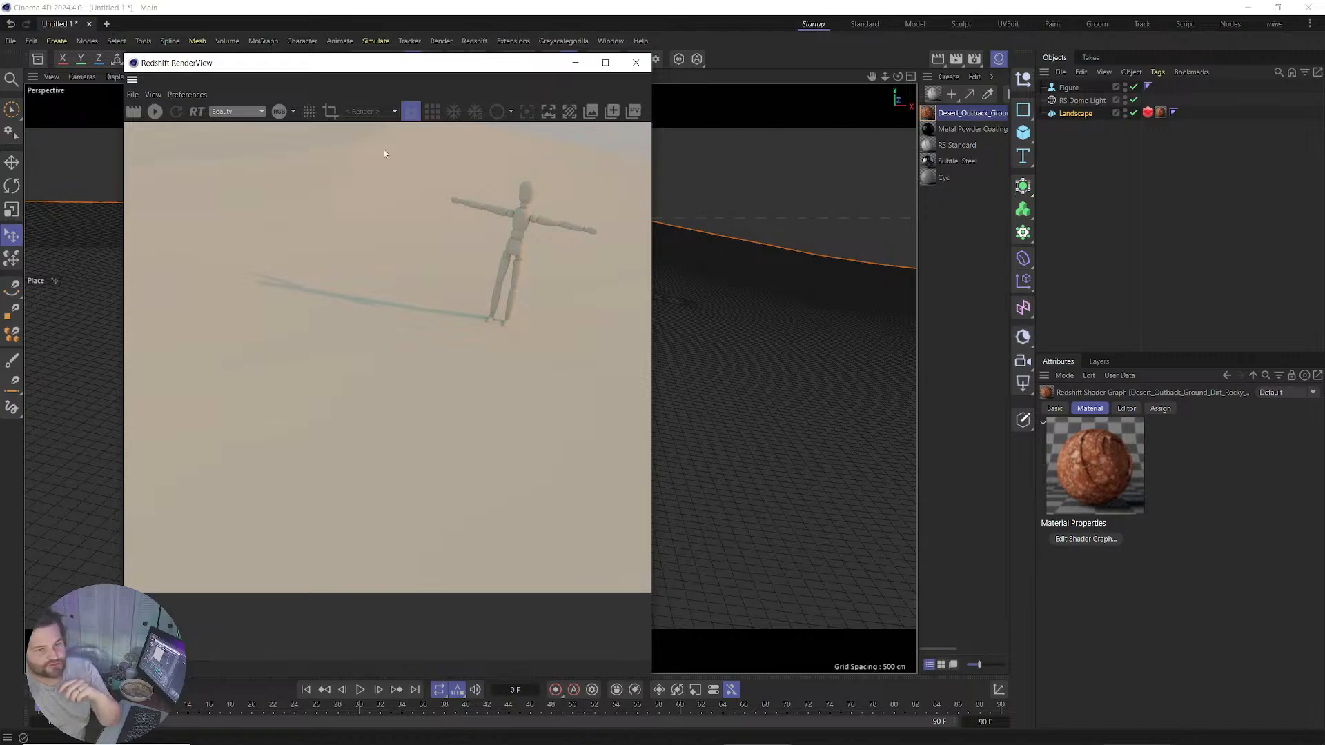
Enable the Geometry override on the Landscape's RS Object tag for tessellation and displacement, then render.
left_click(1147, 114)
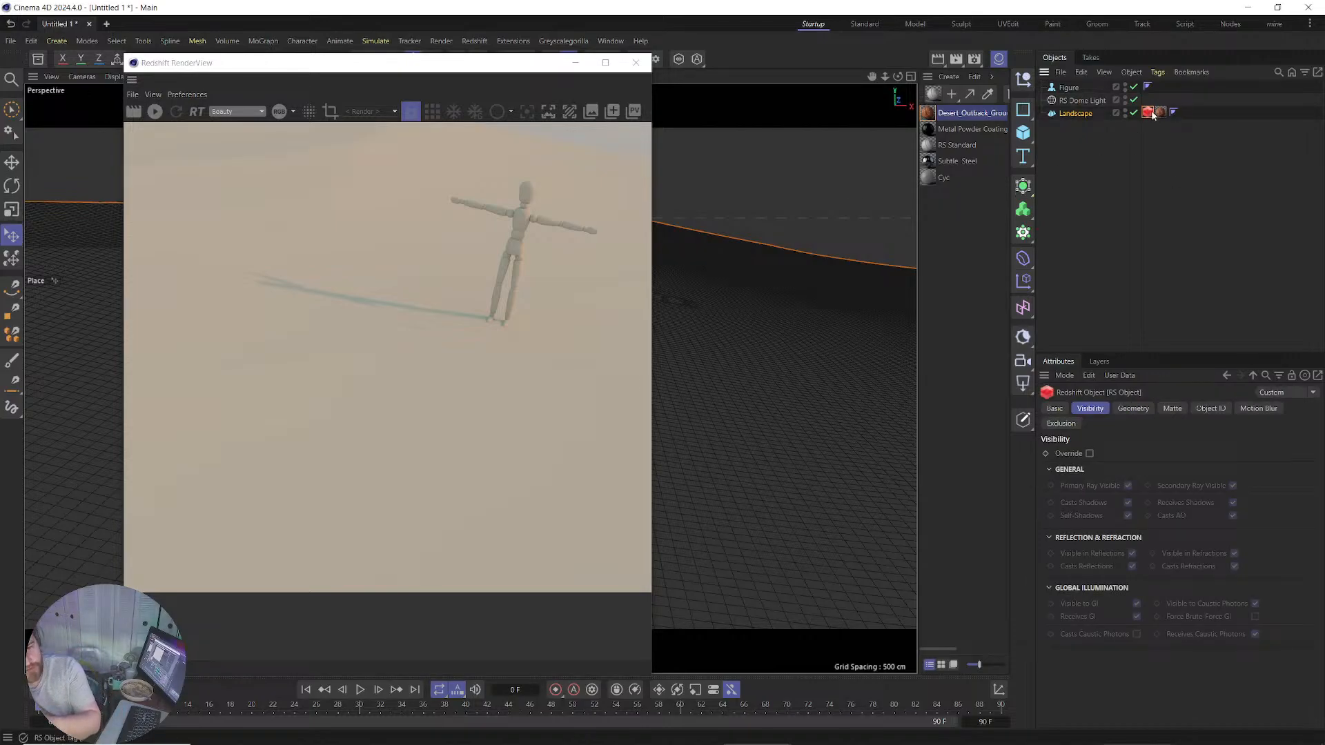
left_click(1137, 411)
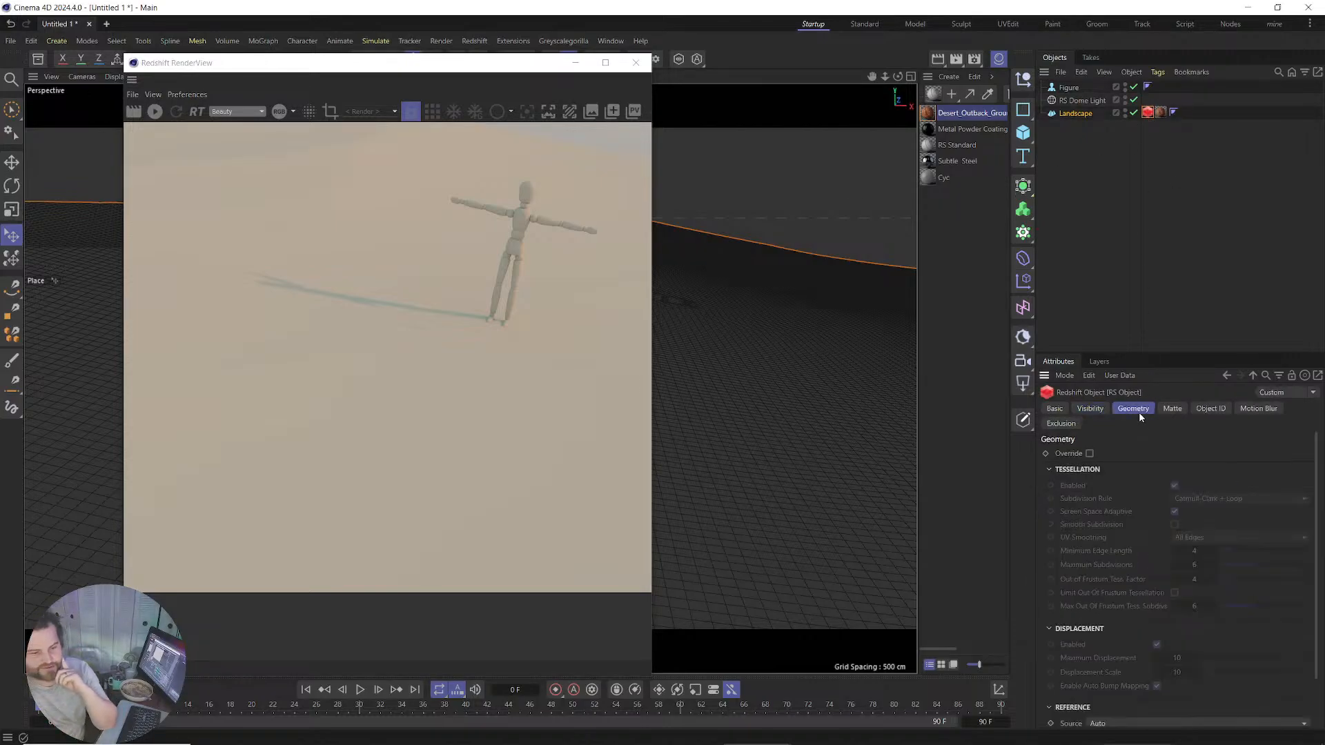
left_click(1090, 453)
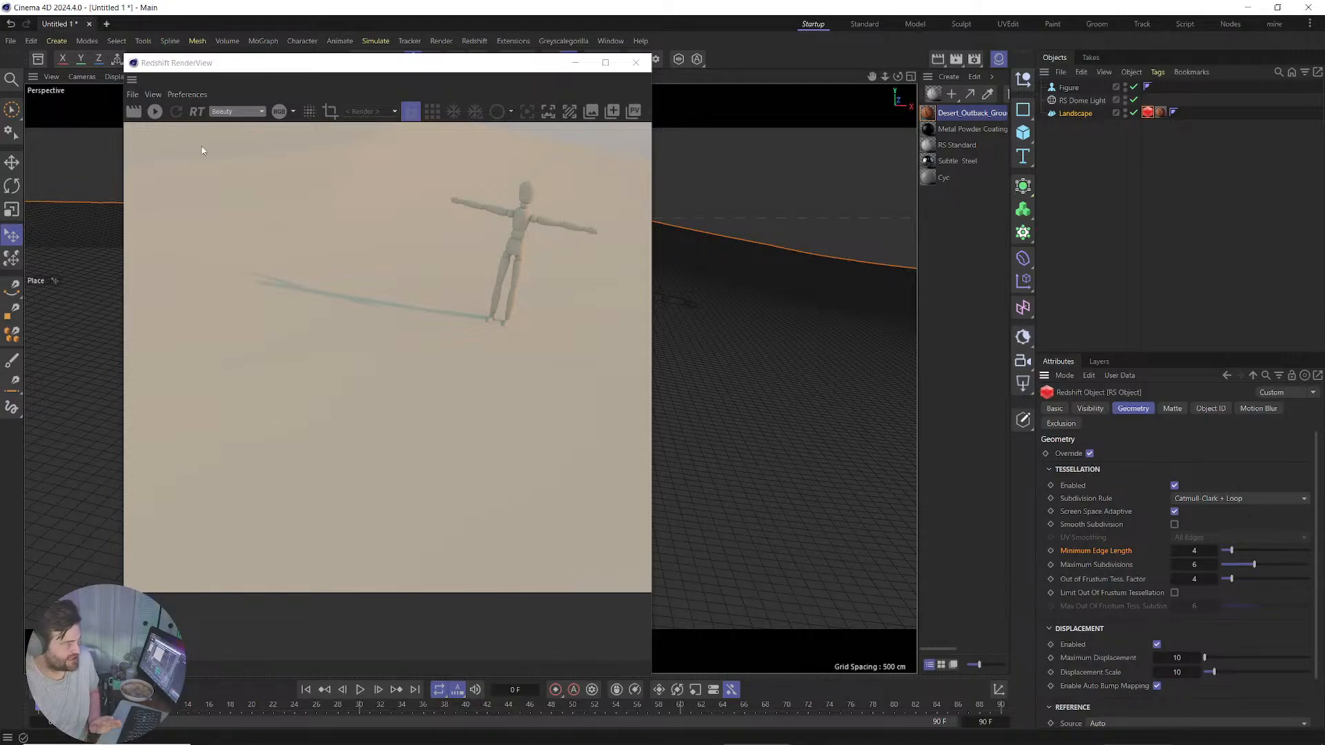
left_click(154, 113)
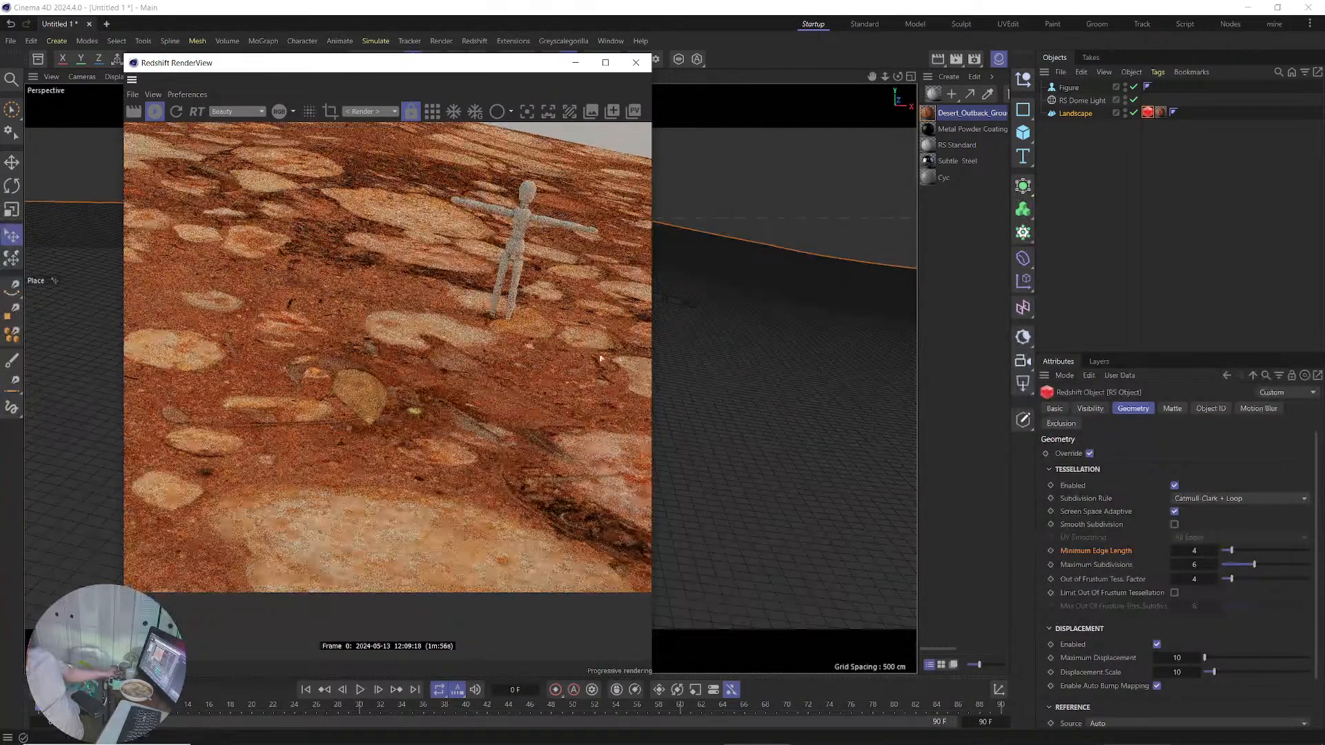
Set the Landscape material tag's Tiles U and Tiles V to 20.
left_click(1160, 112)
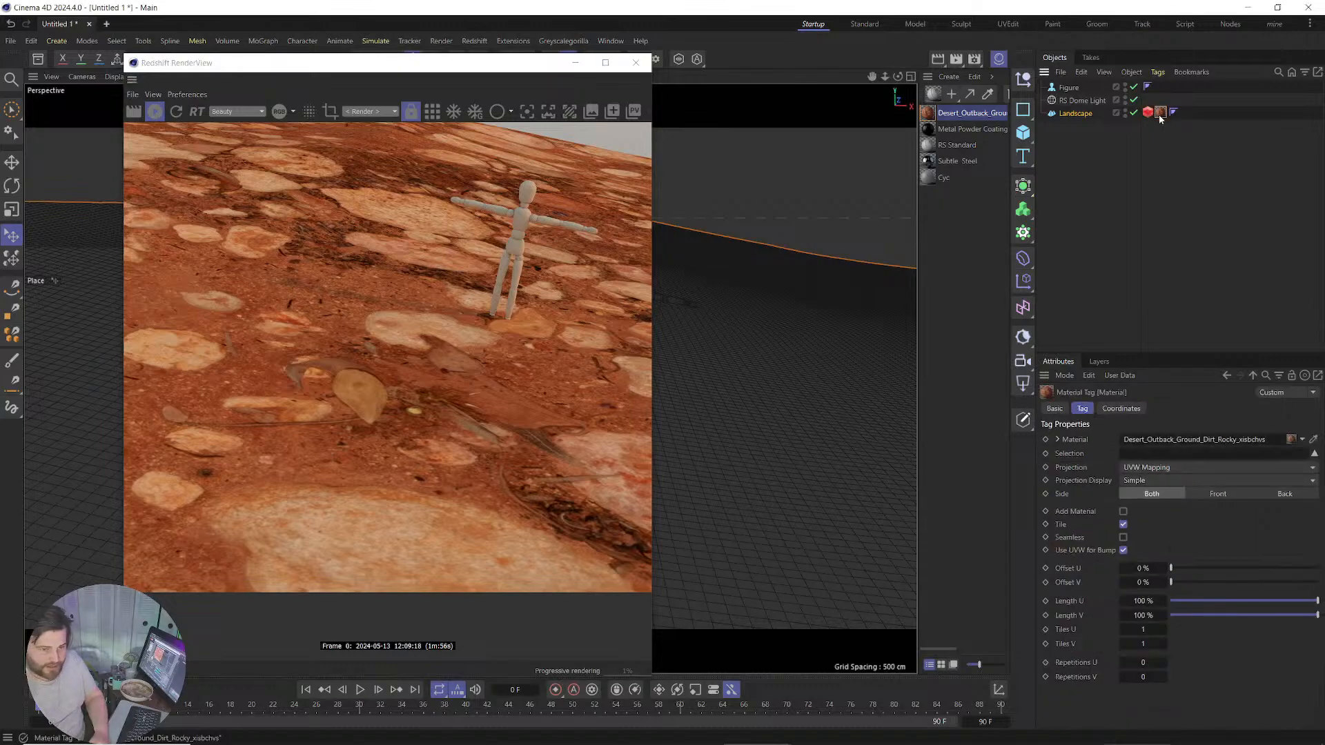
type("0")
key("Tab")
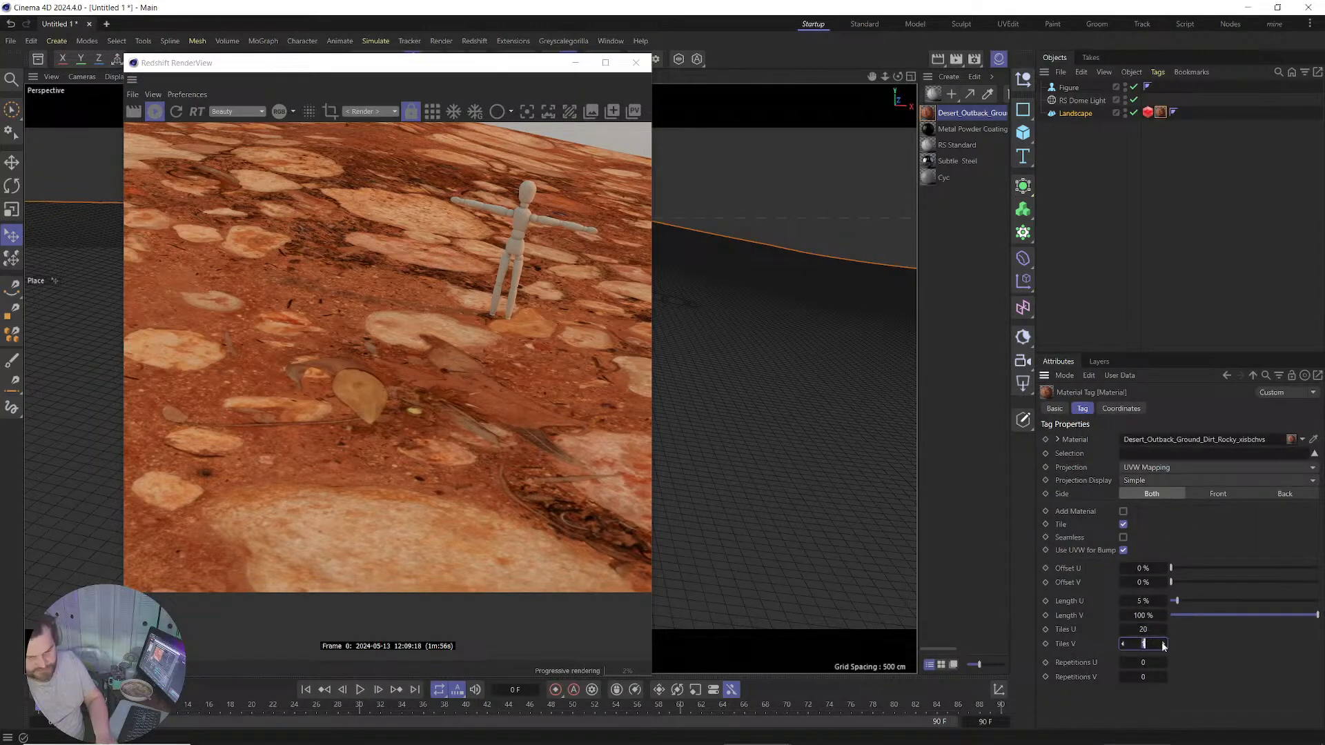
type("20")
key("Return")
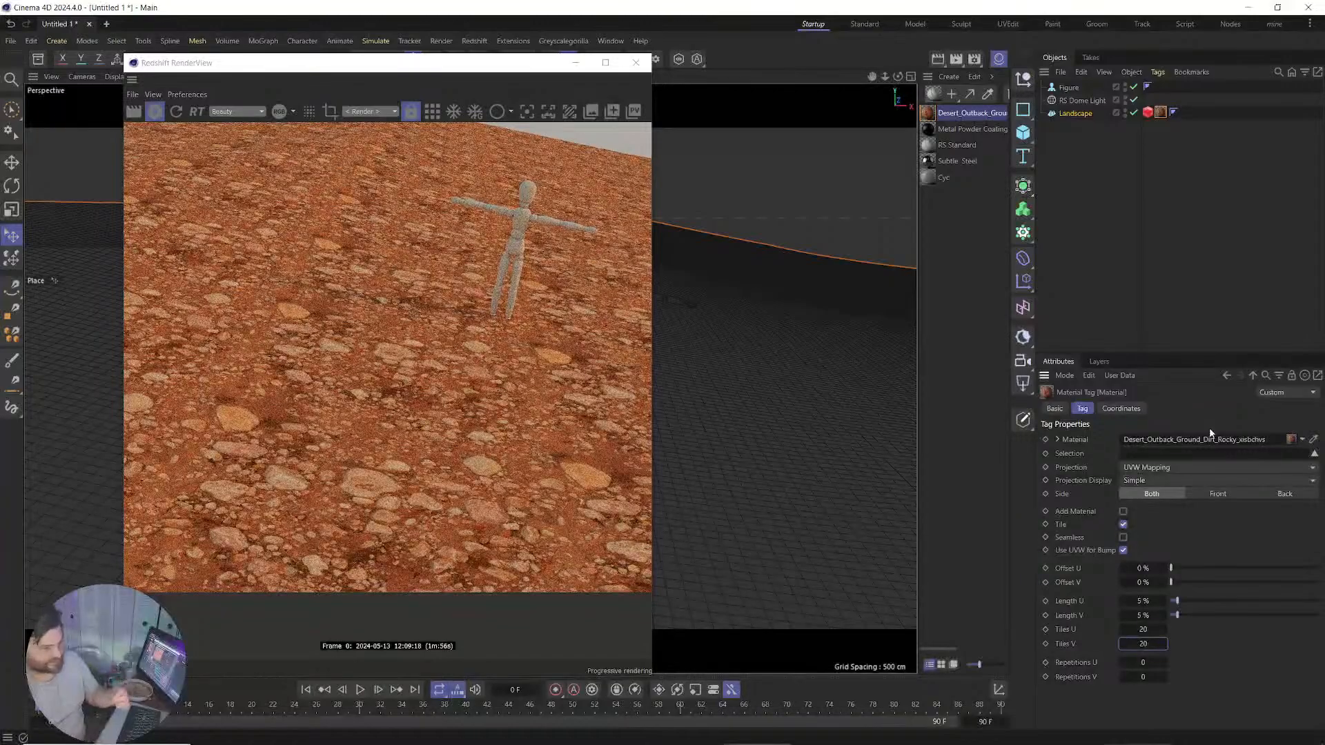
Change Tiles U and Tiles V to 10 and recentre the rendered image.
double_click(1145, 631)
type("10")
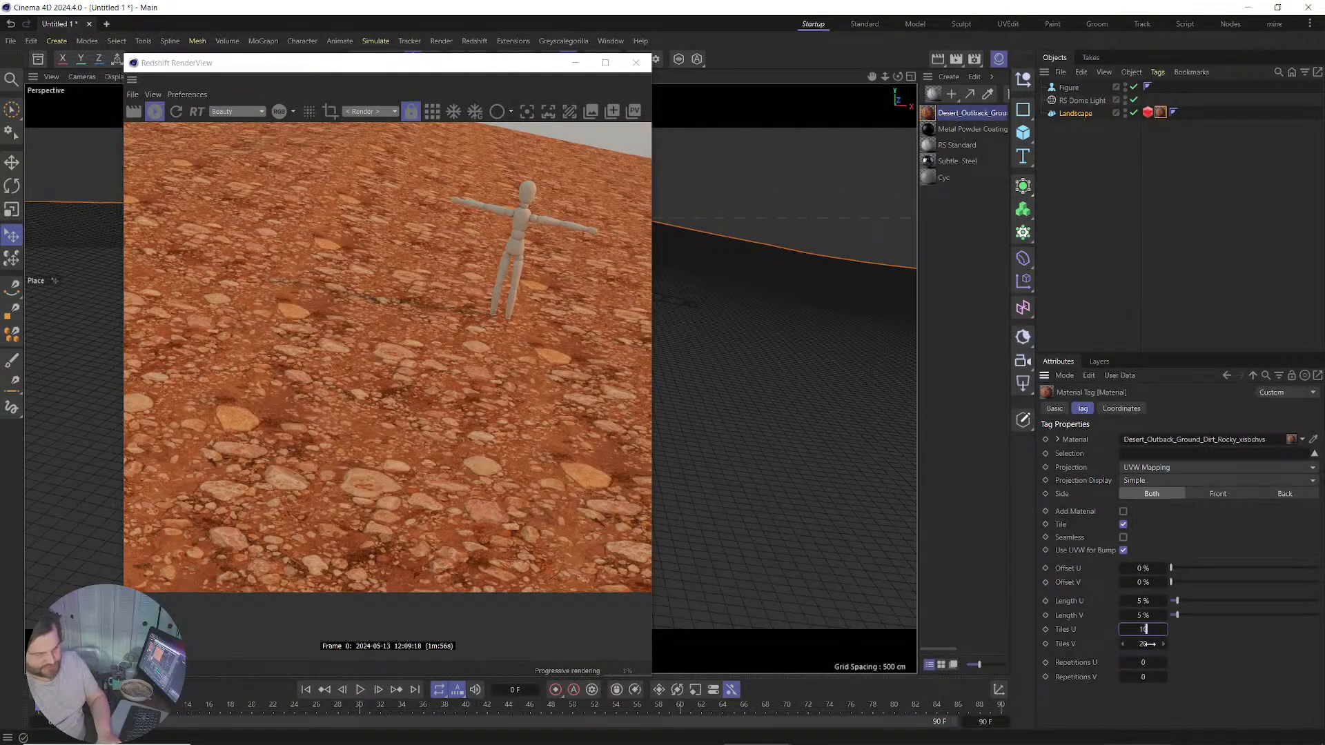
key("Tab")
type("10")
key("Return")
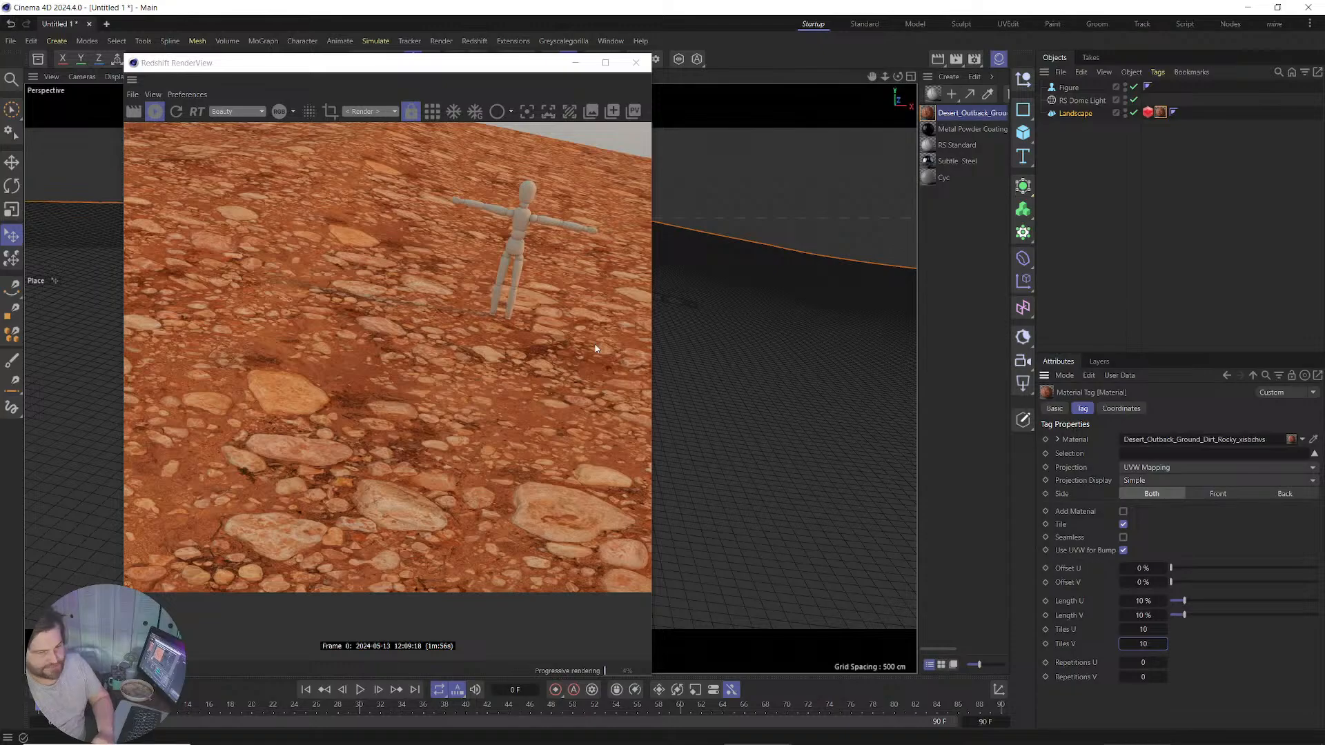
scroll(511, 324, "up", 3)
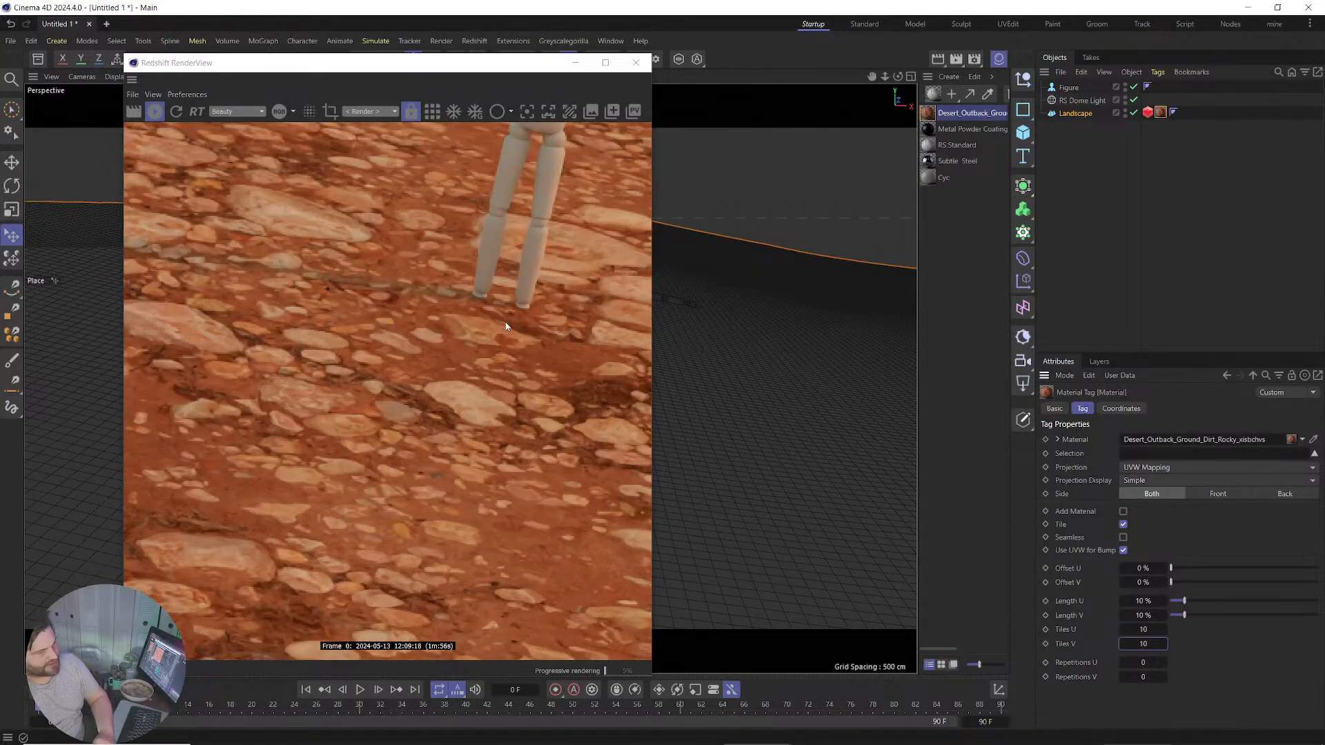
scroll(506, 327, "up", 2)
scroll(269, 241, "down", 4)
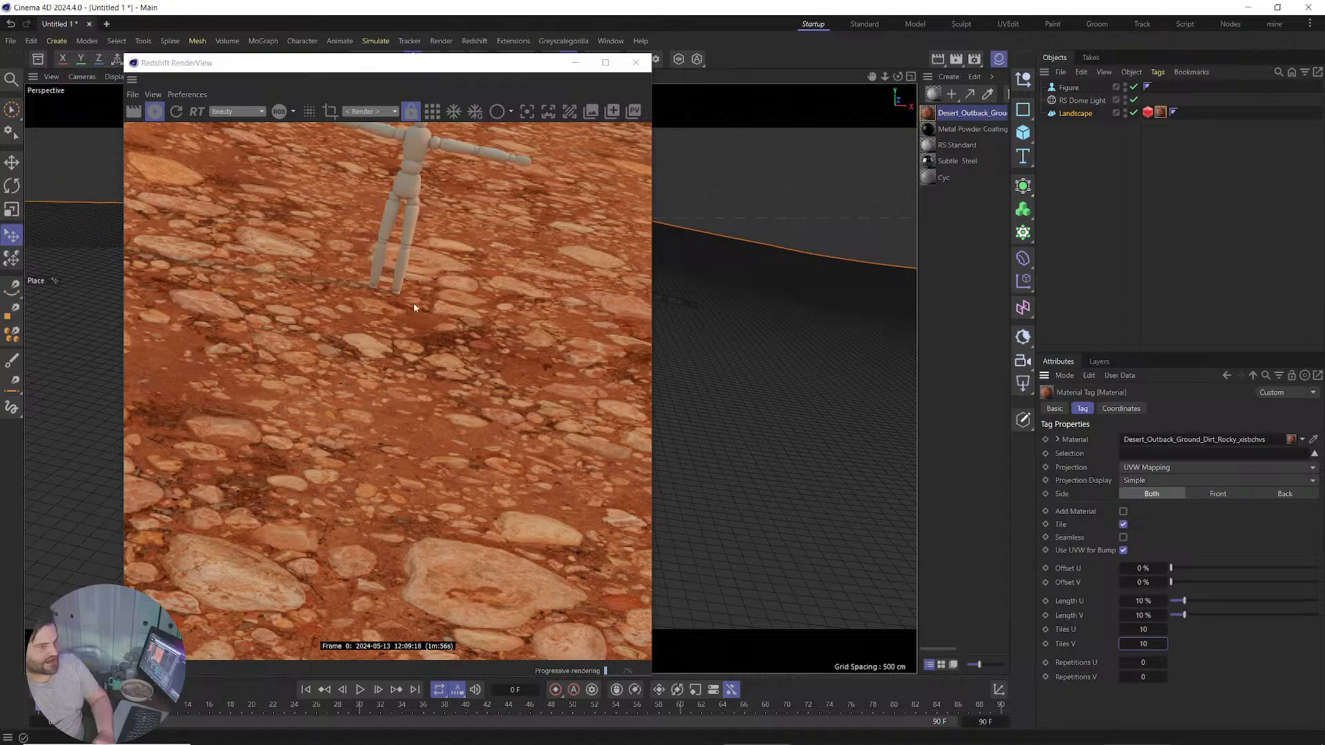
scroll(414, 308, "down", 5)
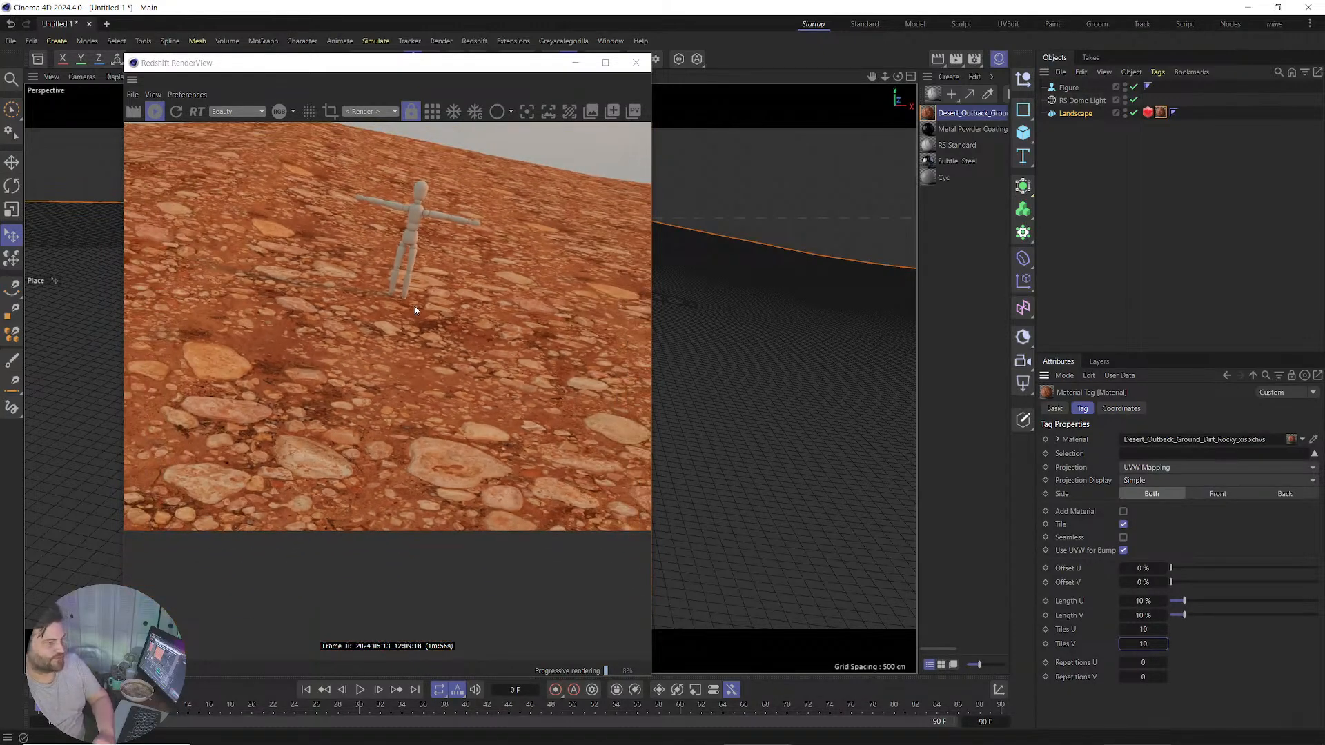
scroll(414, 307, "down", 1)
left_click_drag(415, 308, 455, 397)
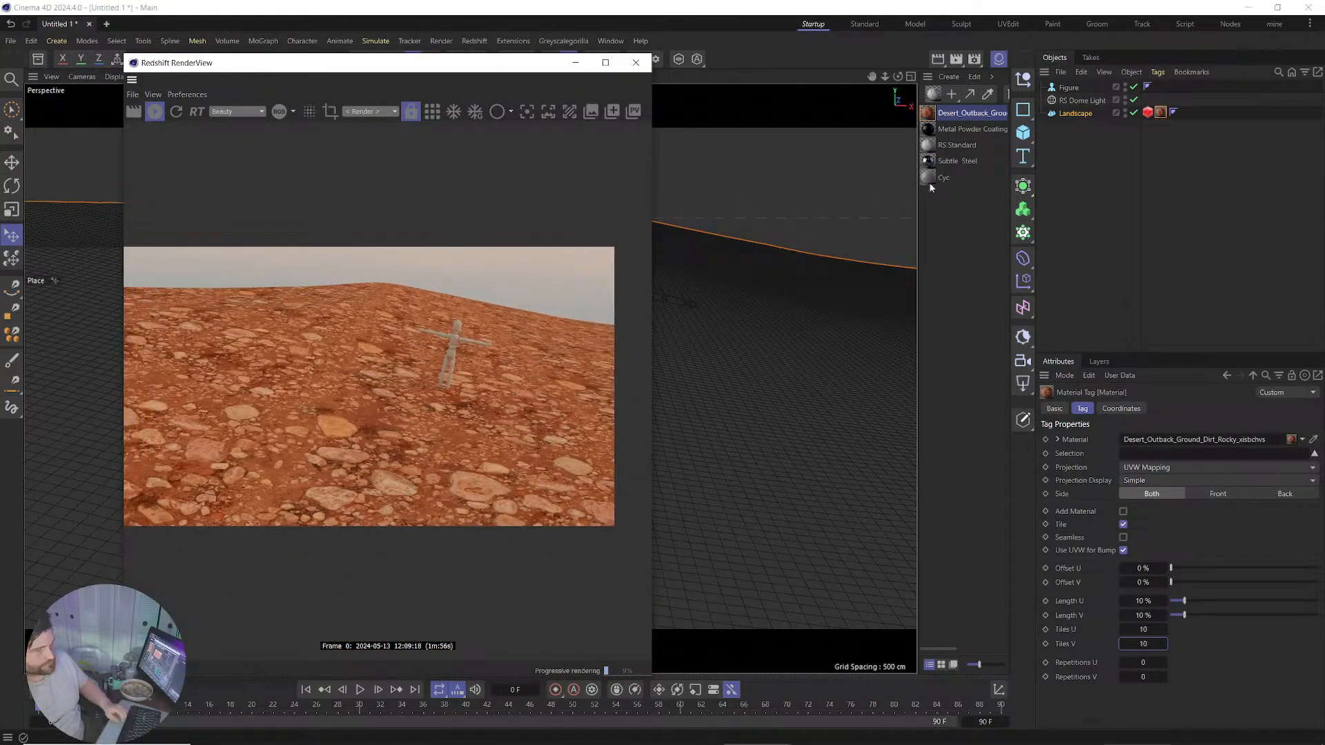
Set the RS Displacement node's New Range Min to -1 in the Shader Graph, then re-render.
double_click(928, 116)
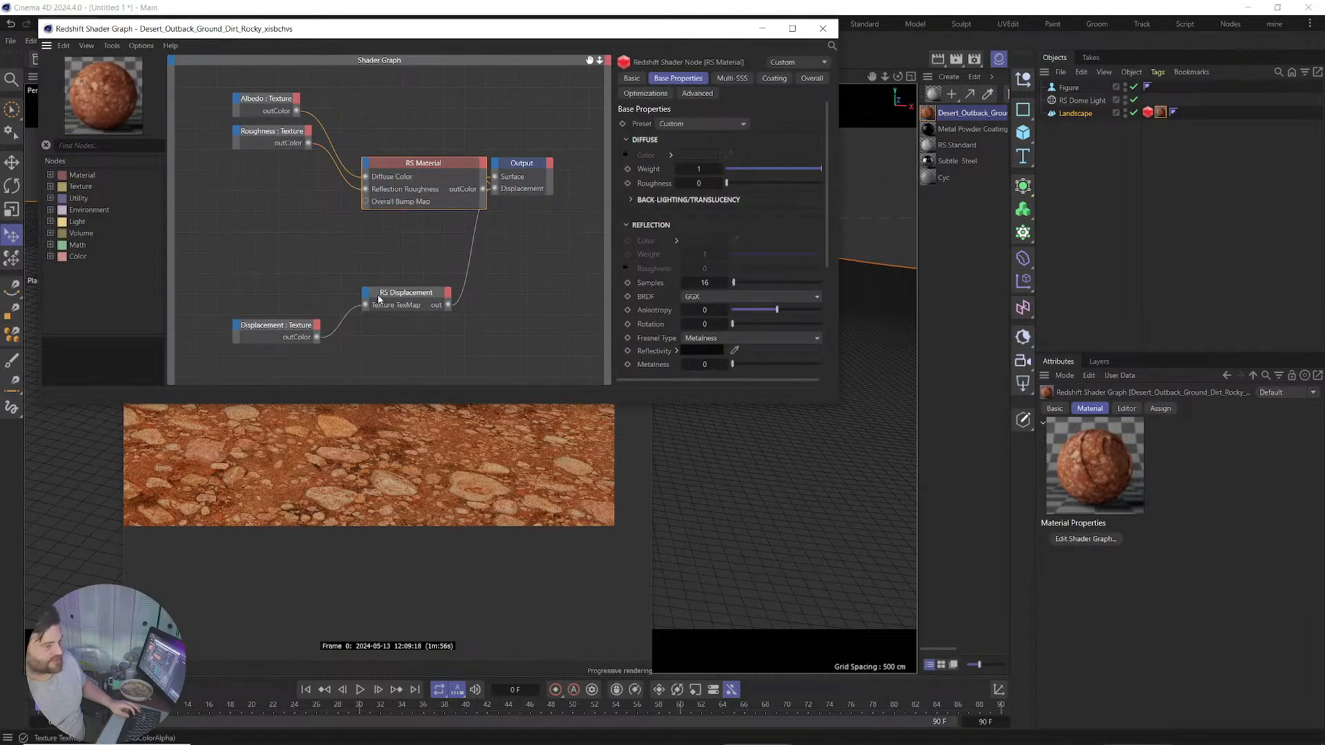
left_click(391, 295)
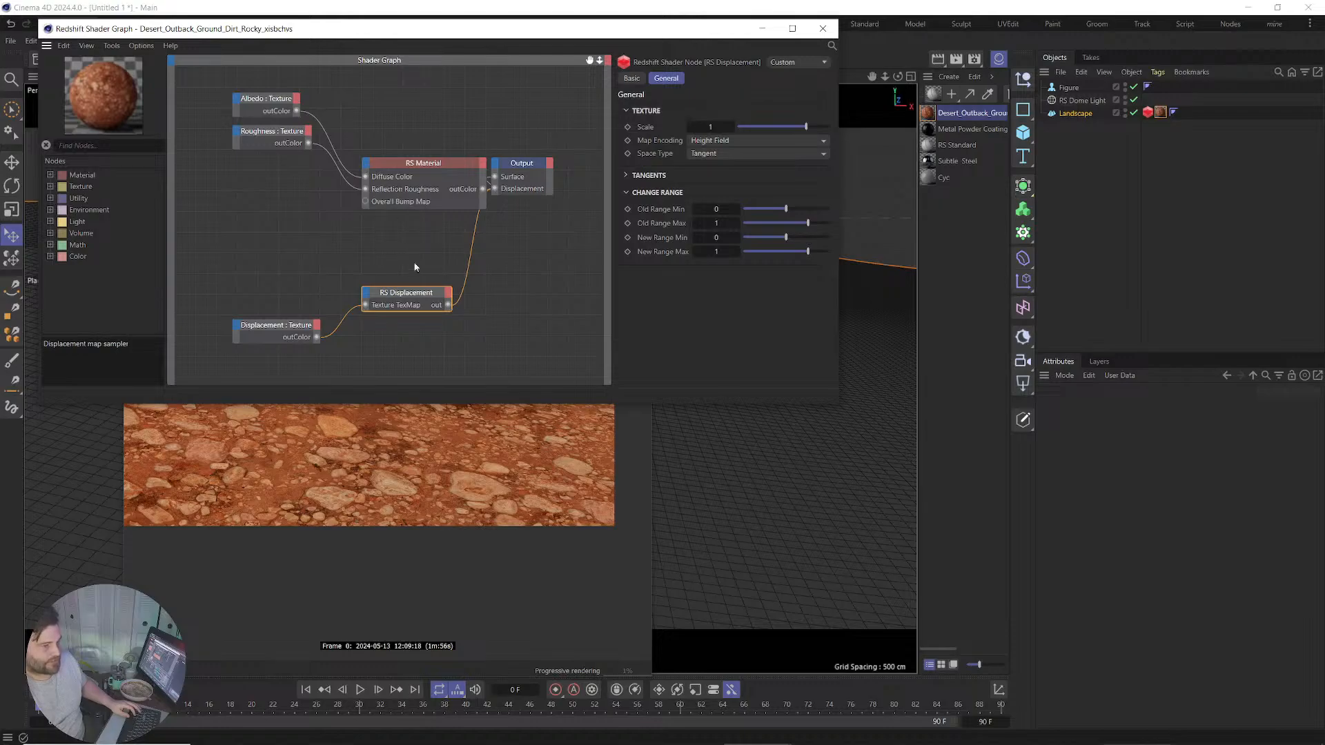
left_click_drag(405, 301, 422, 291)
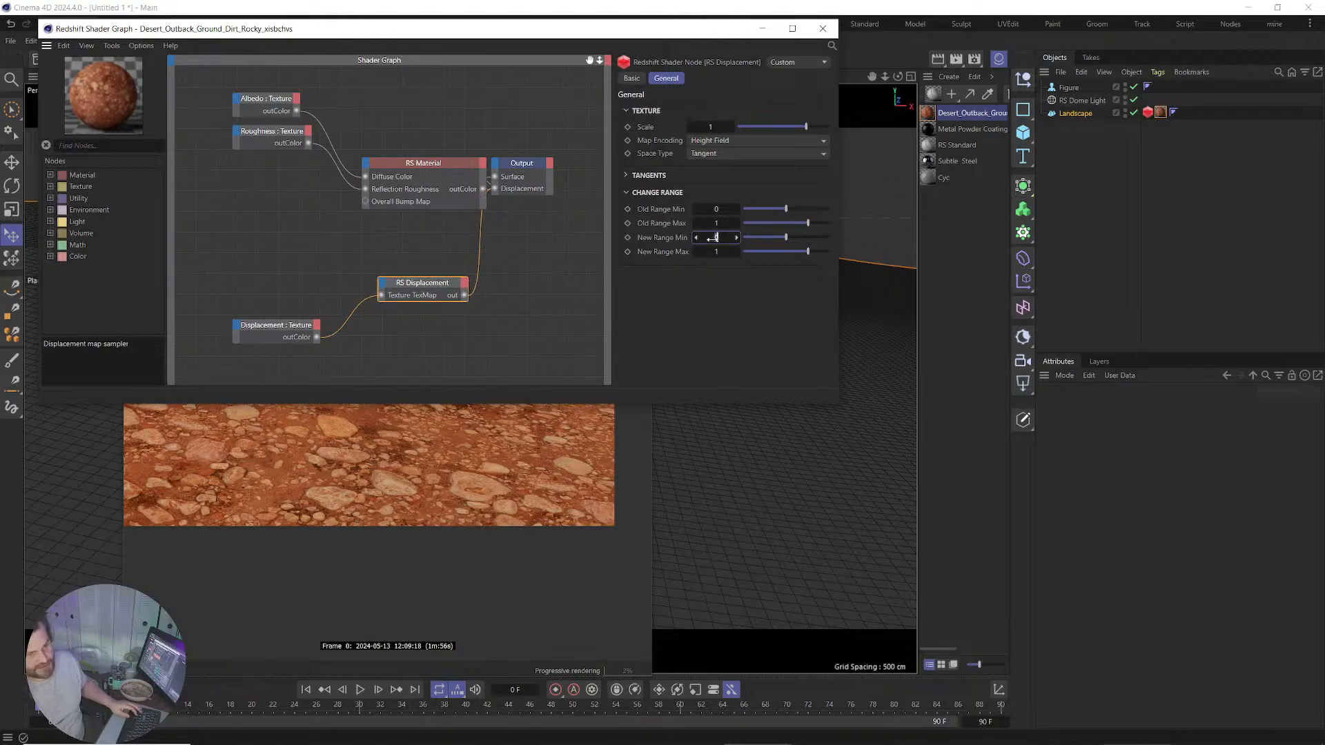
left_click_drag(713, 238, 691, 238)
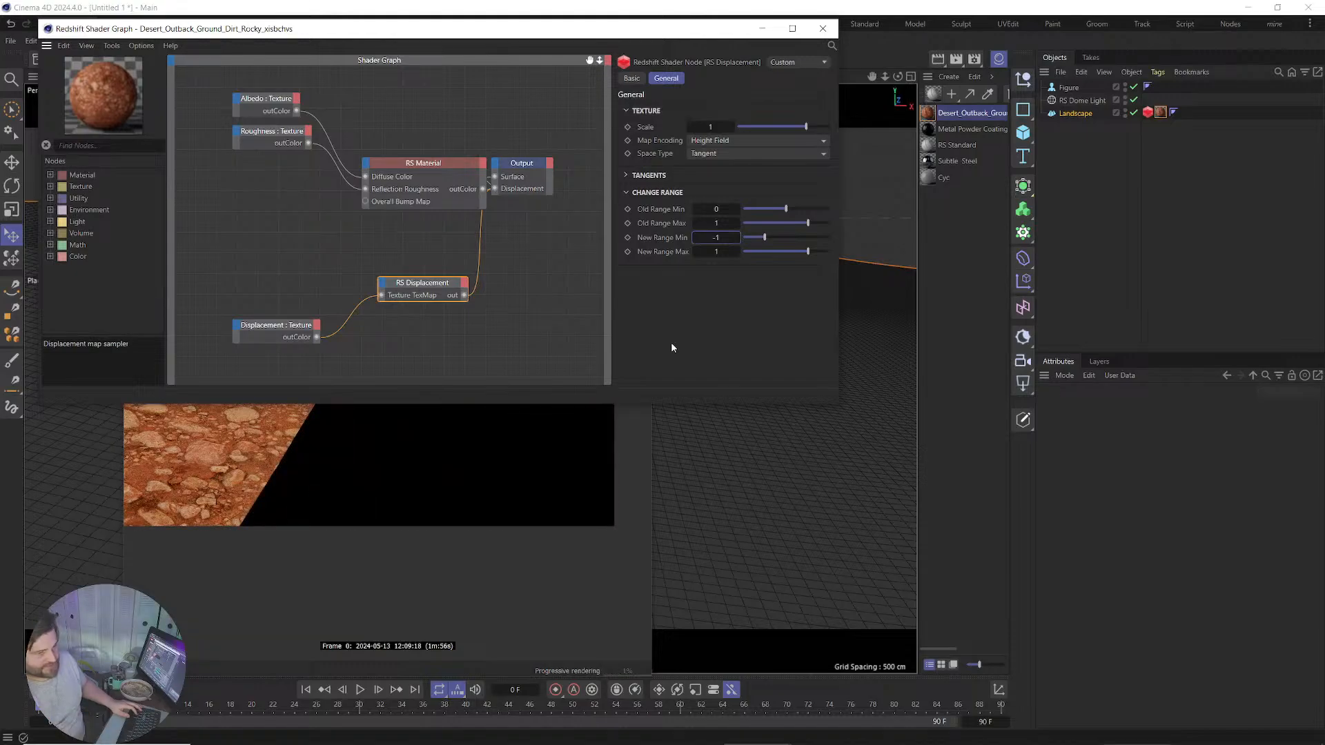
left_click(823, 28)
left_click(176, 111)
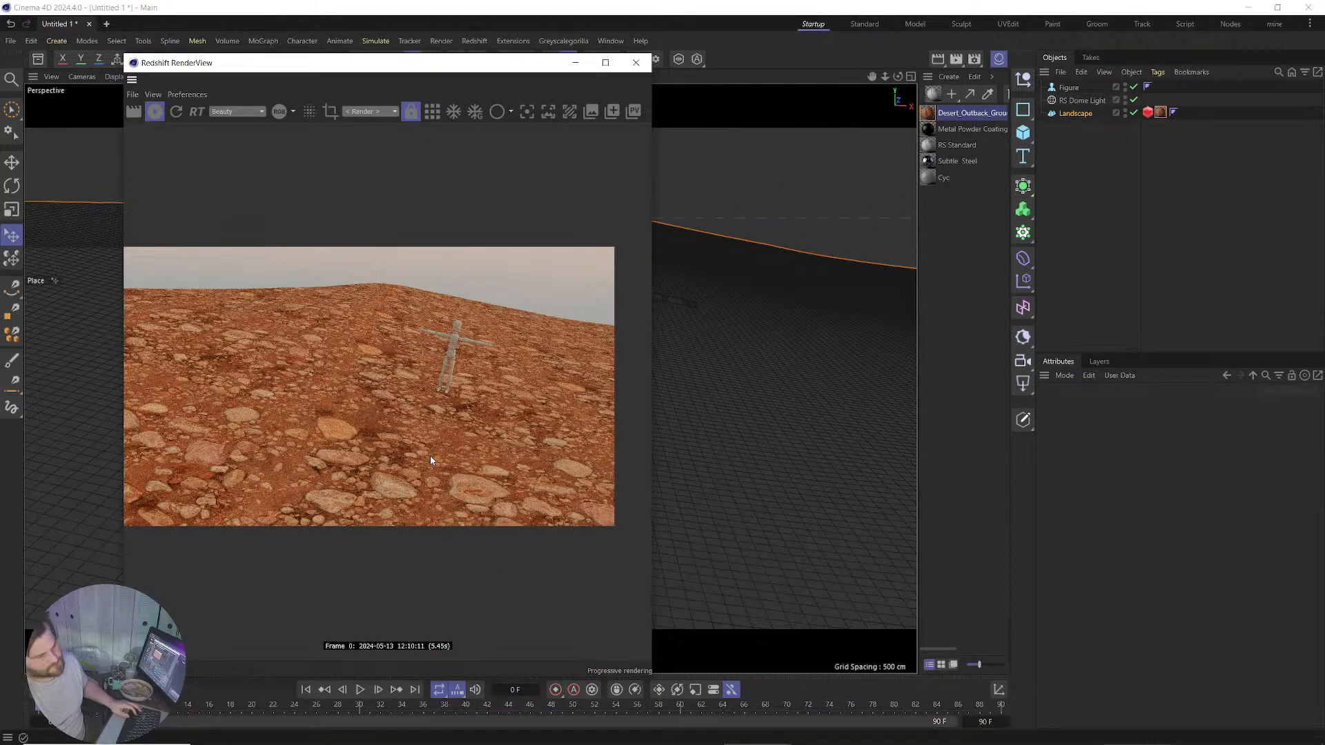
Move the RenderView aside, zoom to the figure, and drag the Landscape upward.
scroll(433, 395, "up", 3)
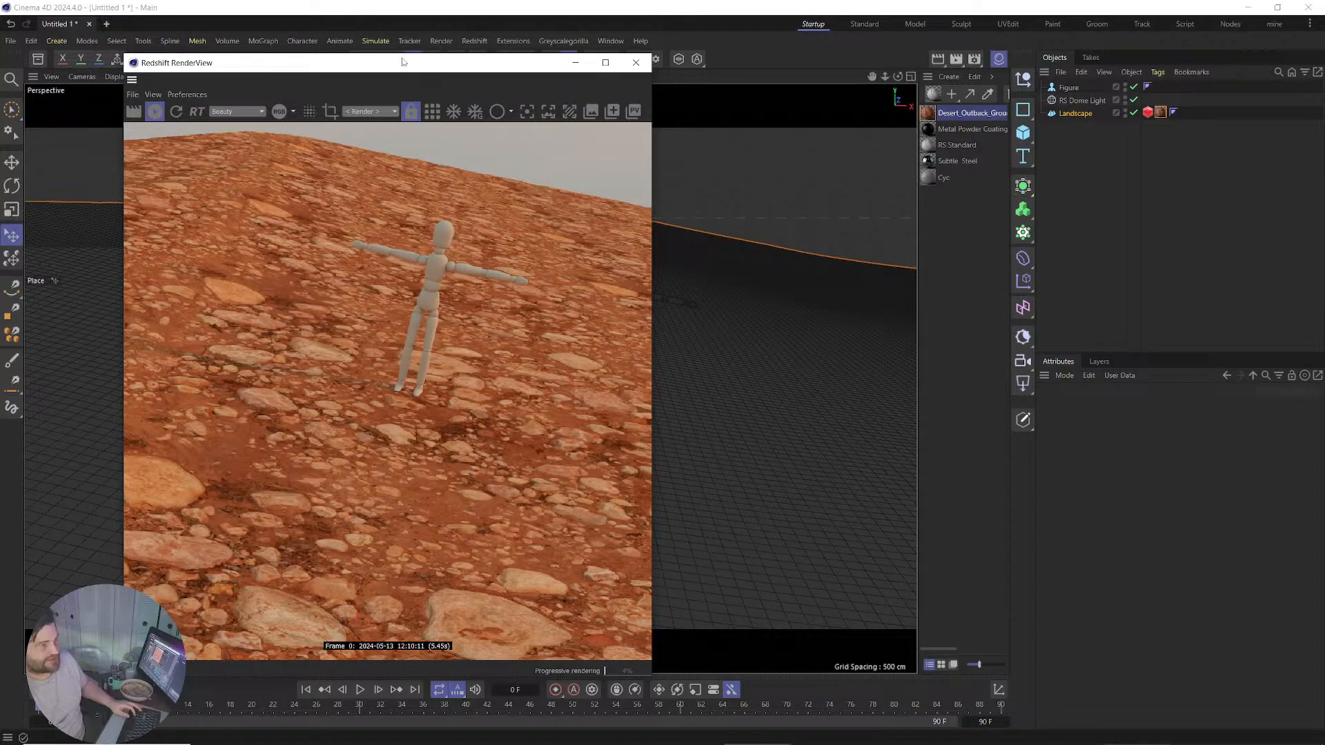
left_click_drag(405, 67, 1003, 91)
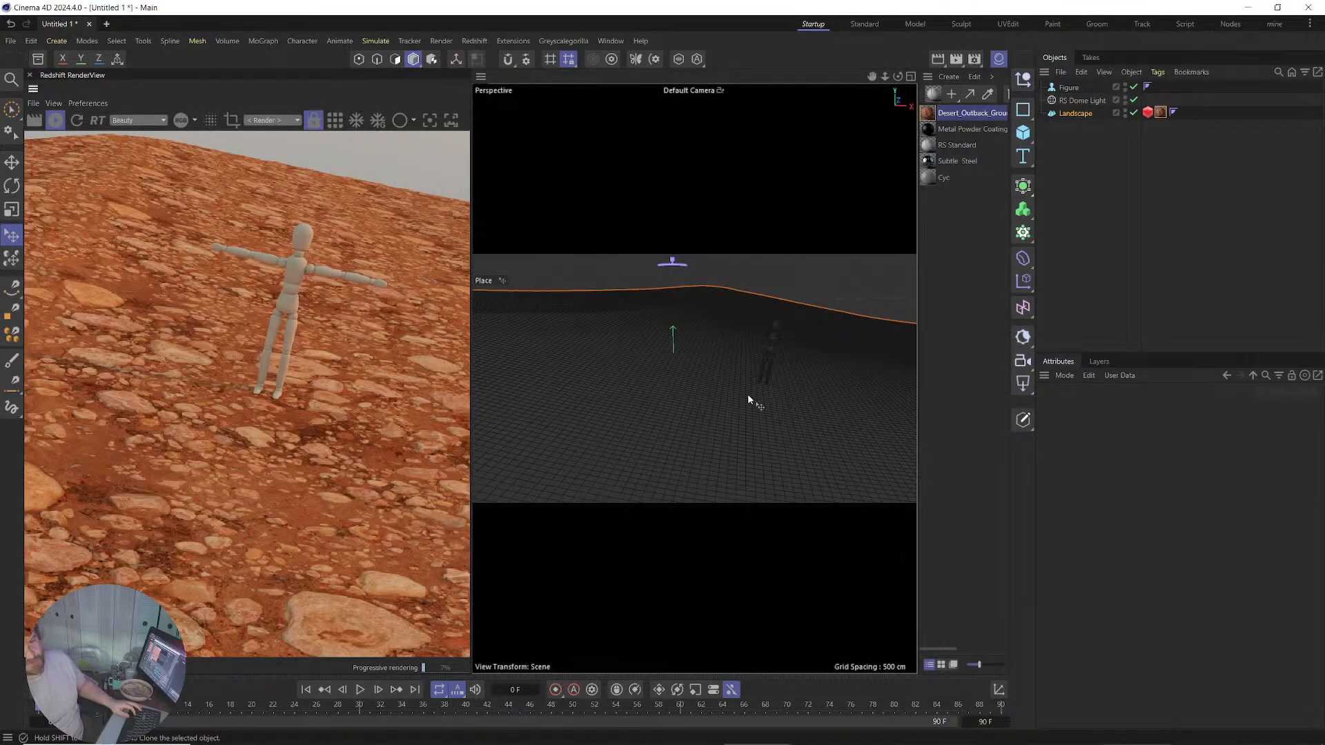
scroll(769, 385, "up", 5)
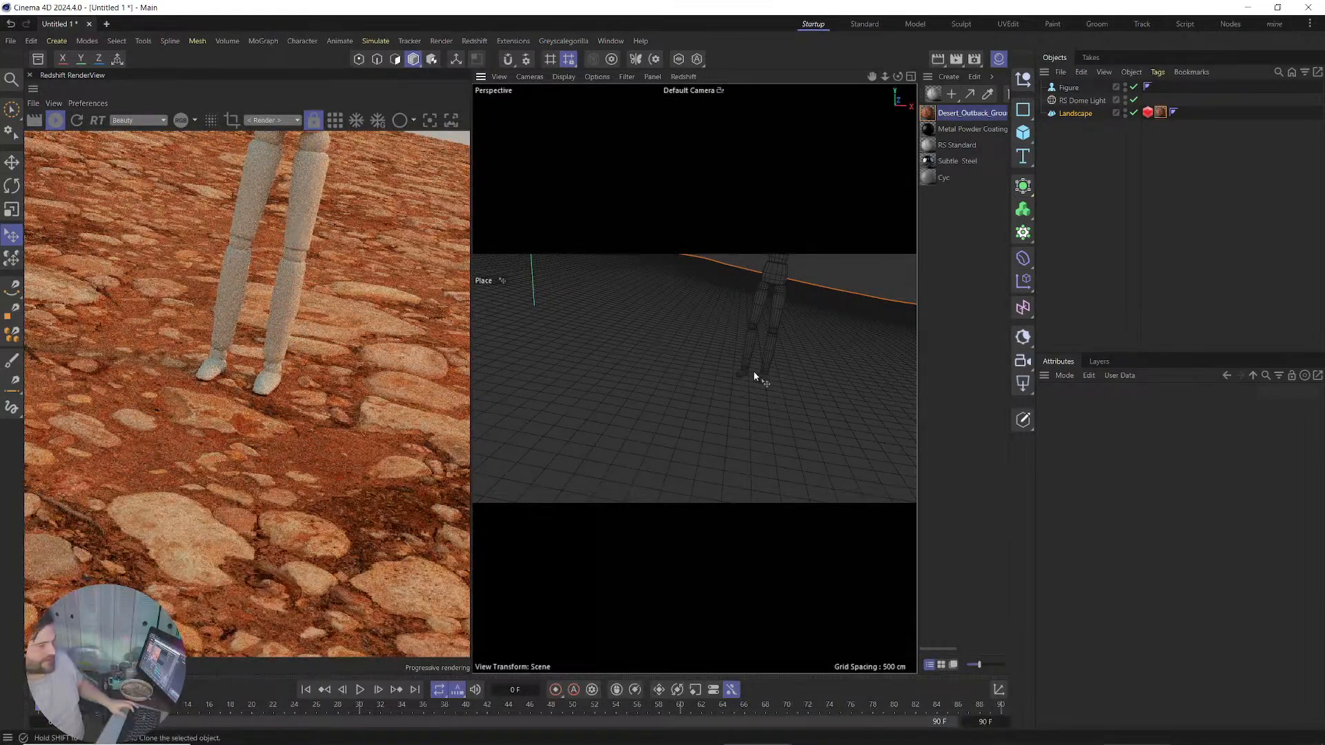
left_click_drag(767, 377, 761, 359)
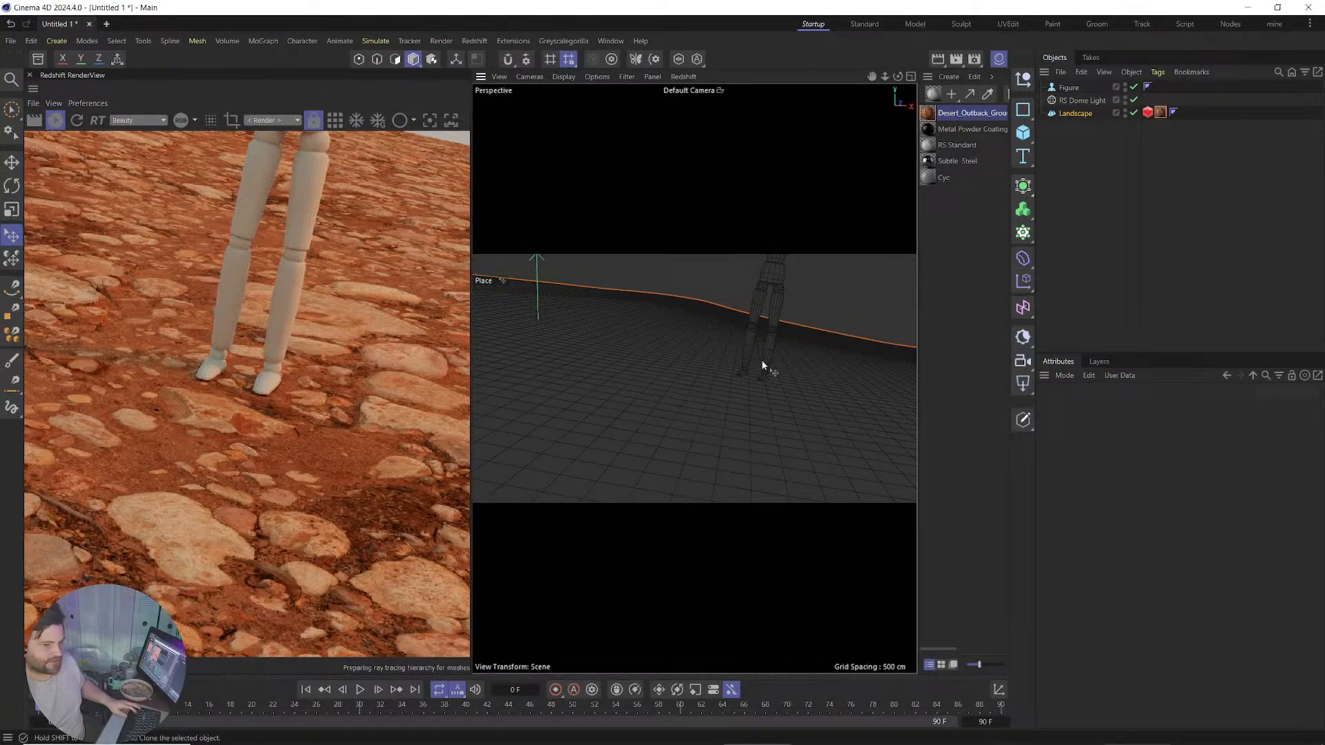
Set Redshift Maximum Displacement and Displacement Scale to 30, then show the Landscape Object properties.
left_click(1148, 112)
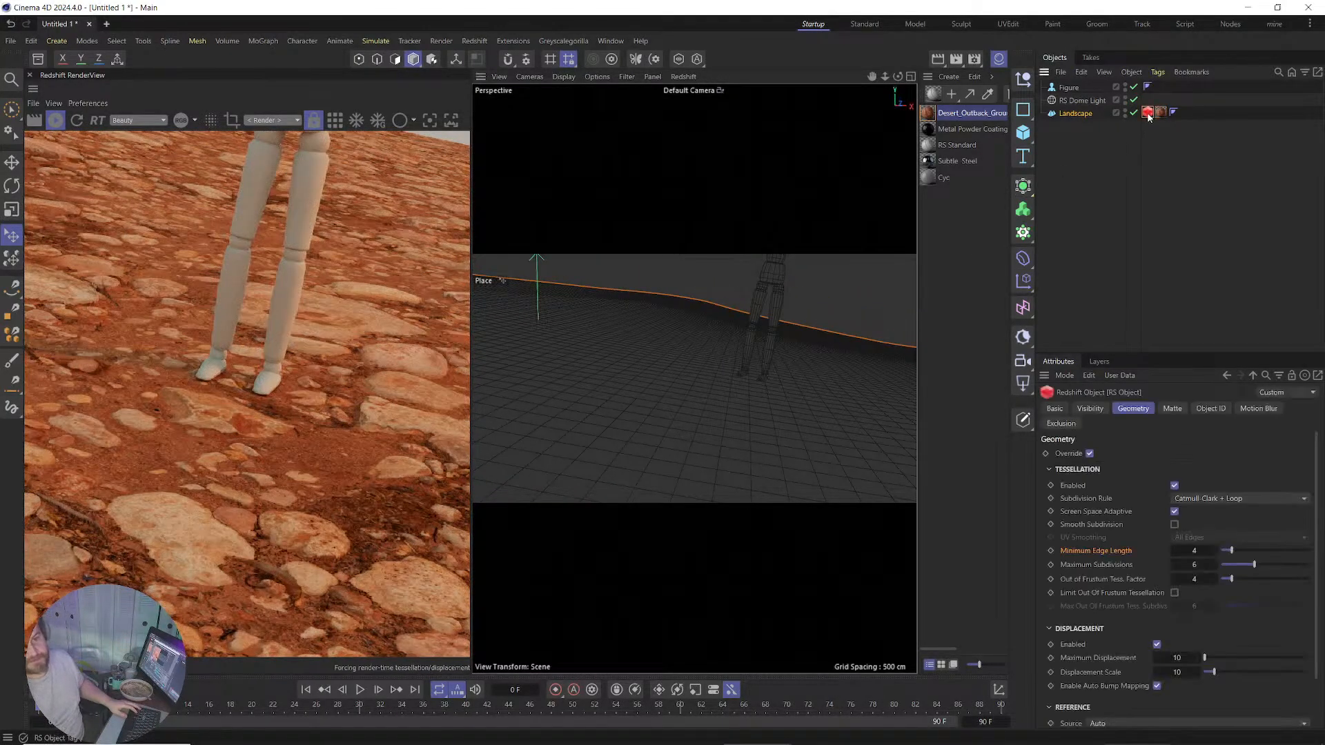
double_click(1179, 657)
type("30")
key("Tab")
type("30")
key("Return")
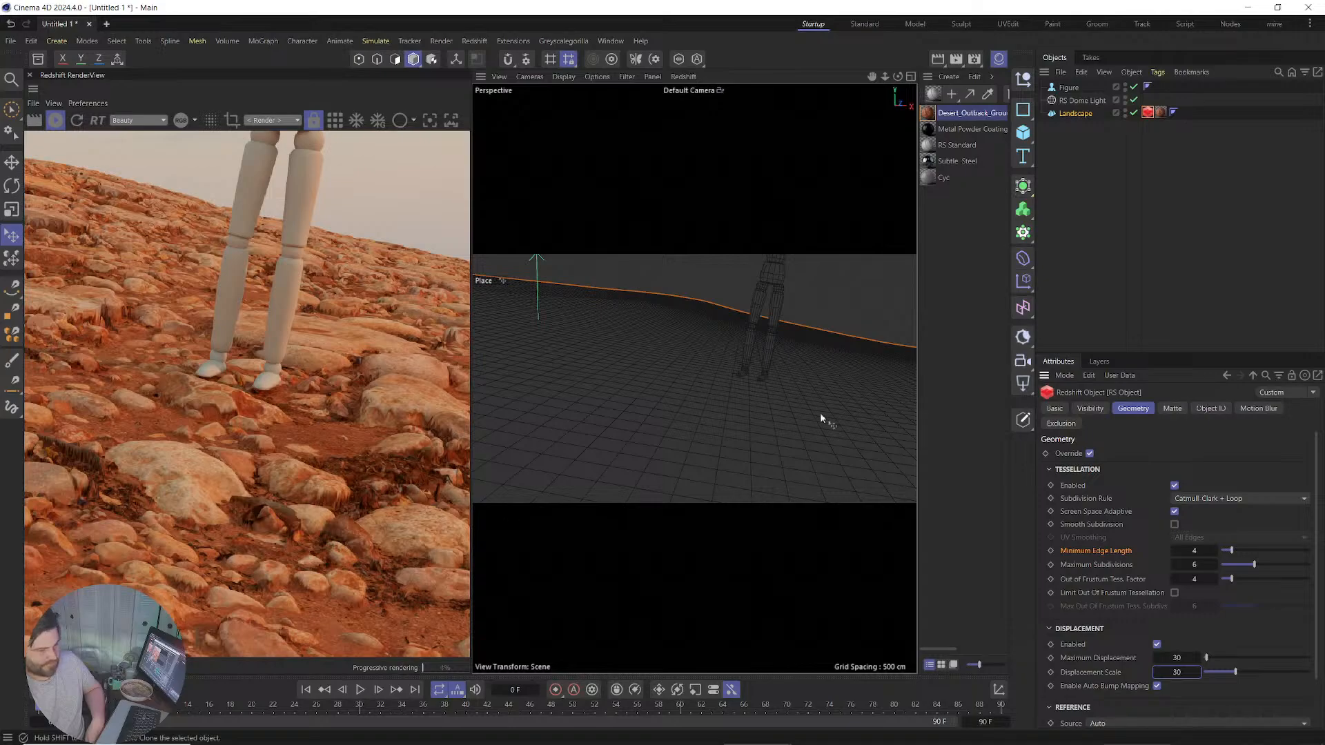
left_click(1137, 114)
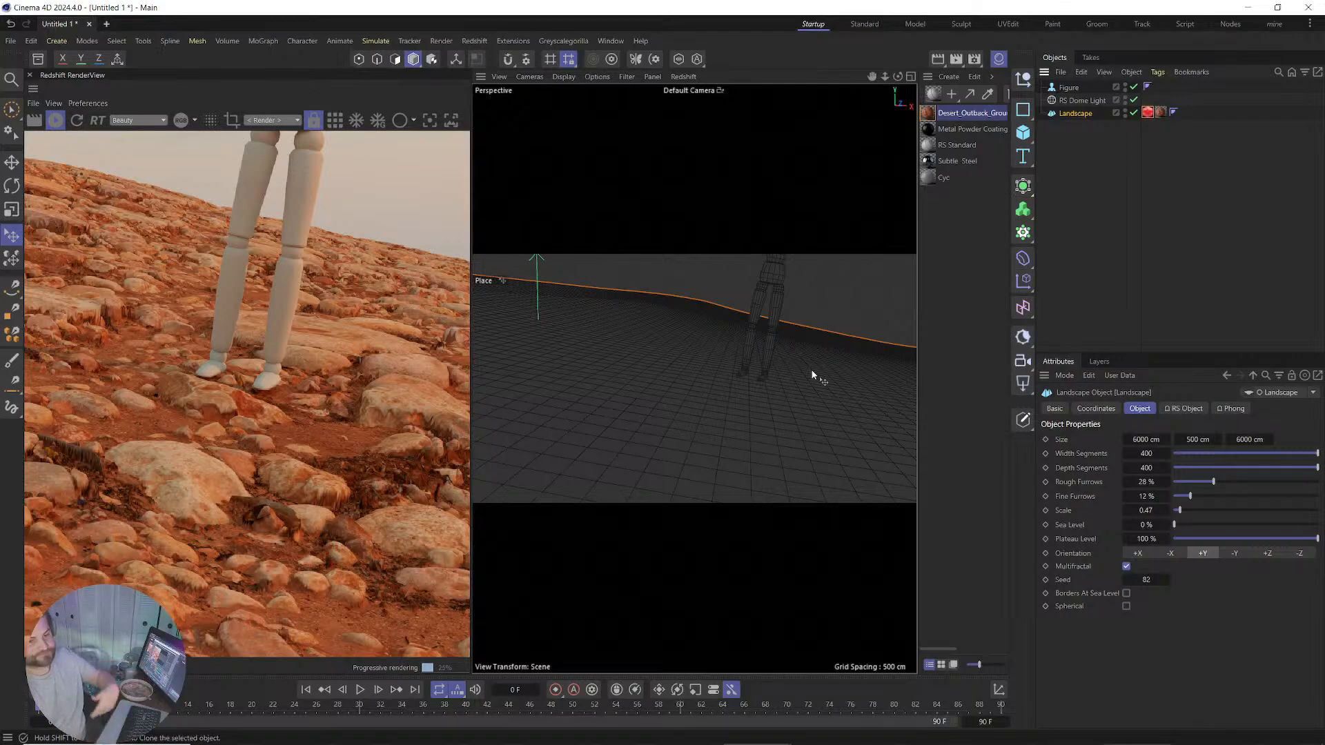
Set the Landscape's Width Segments and Depth Segments to 1000 each.
double_click(1146, 454)
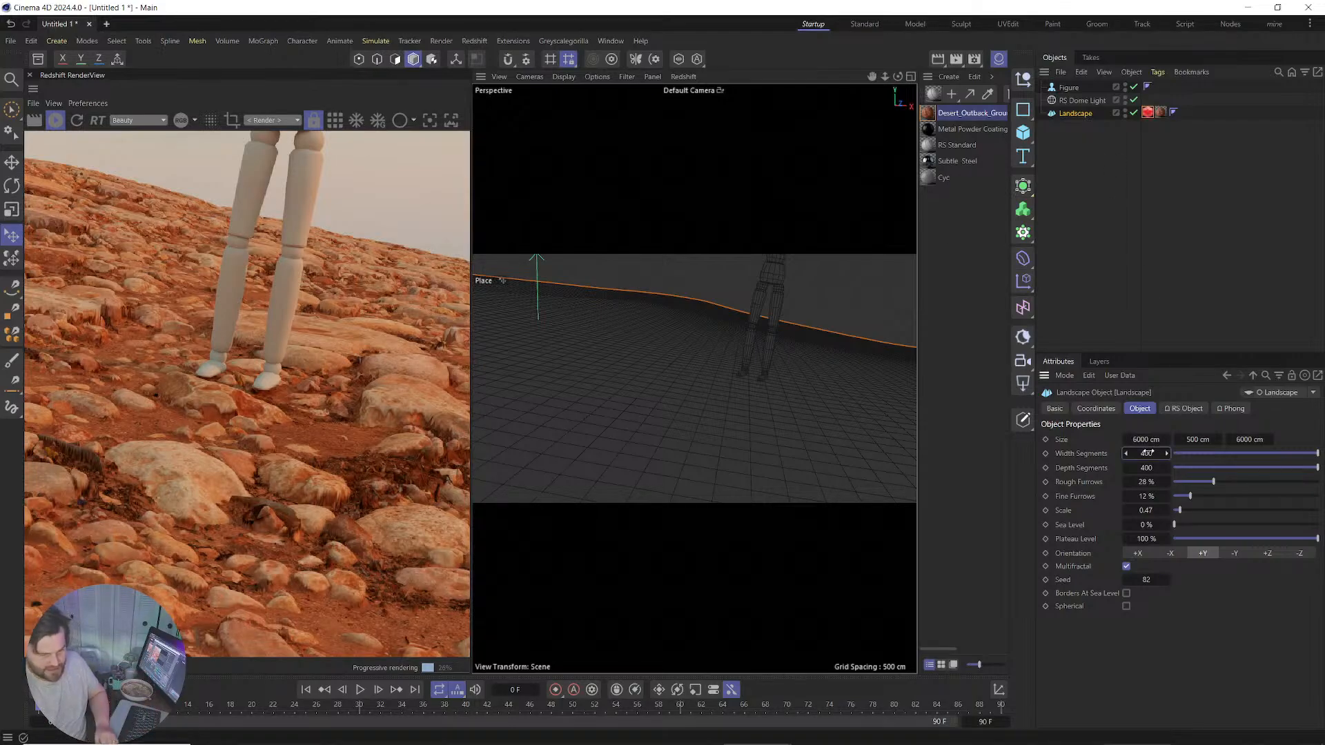
type("1000")
key("Return")
double_click(1145, 468)
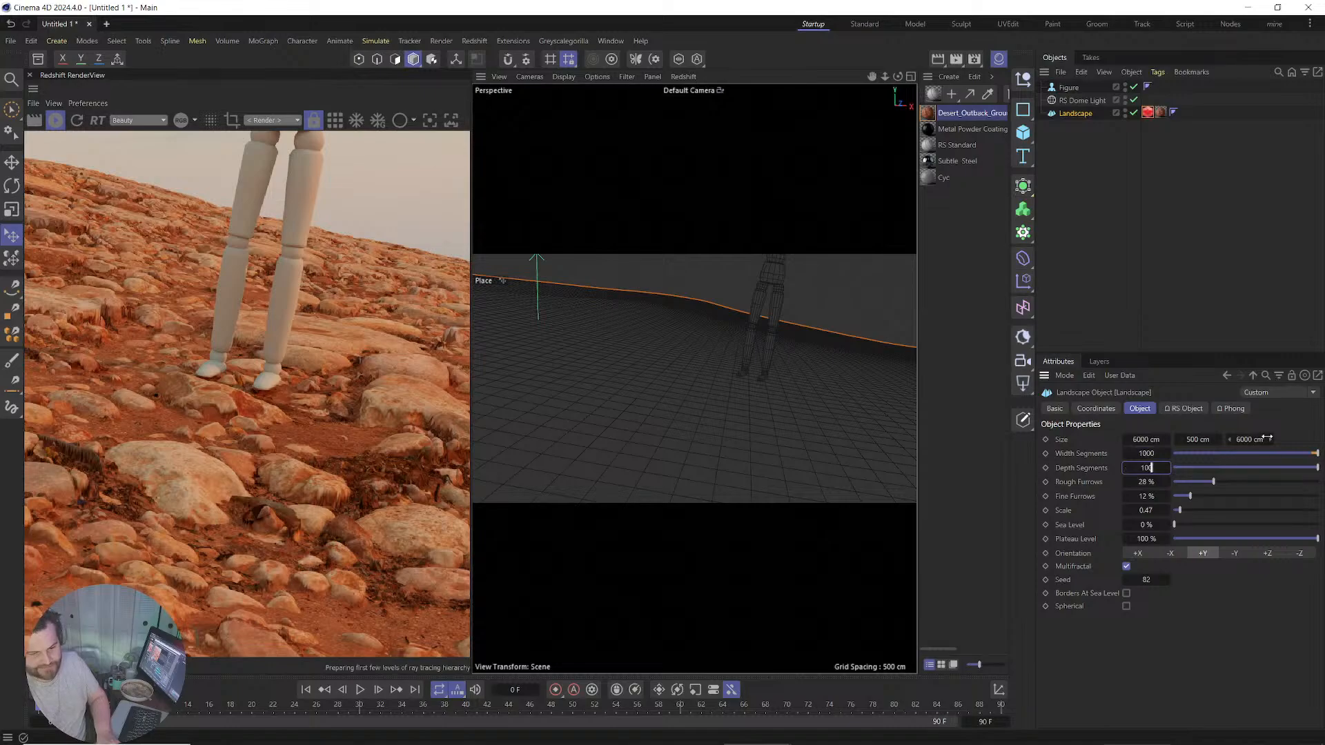
type("1000")
key("Return")
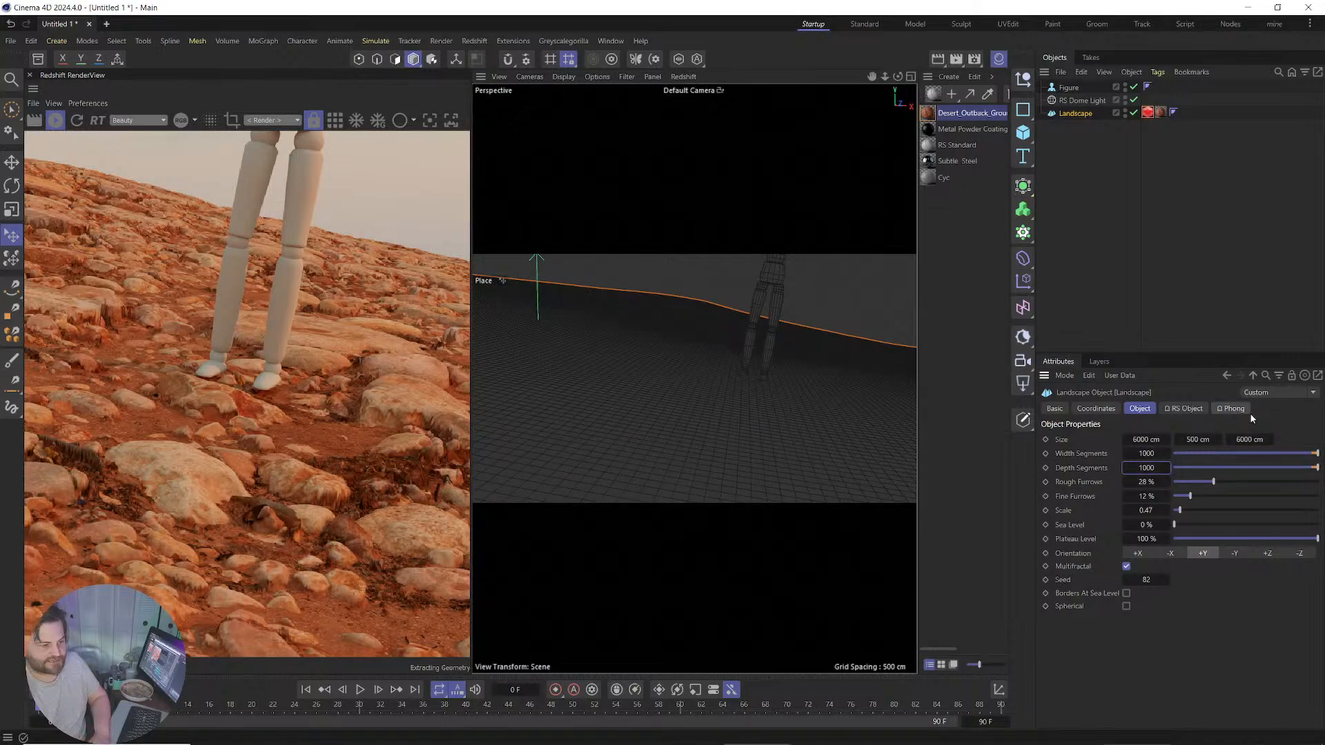
left_click(1075, 454)
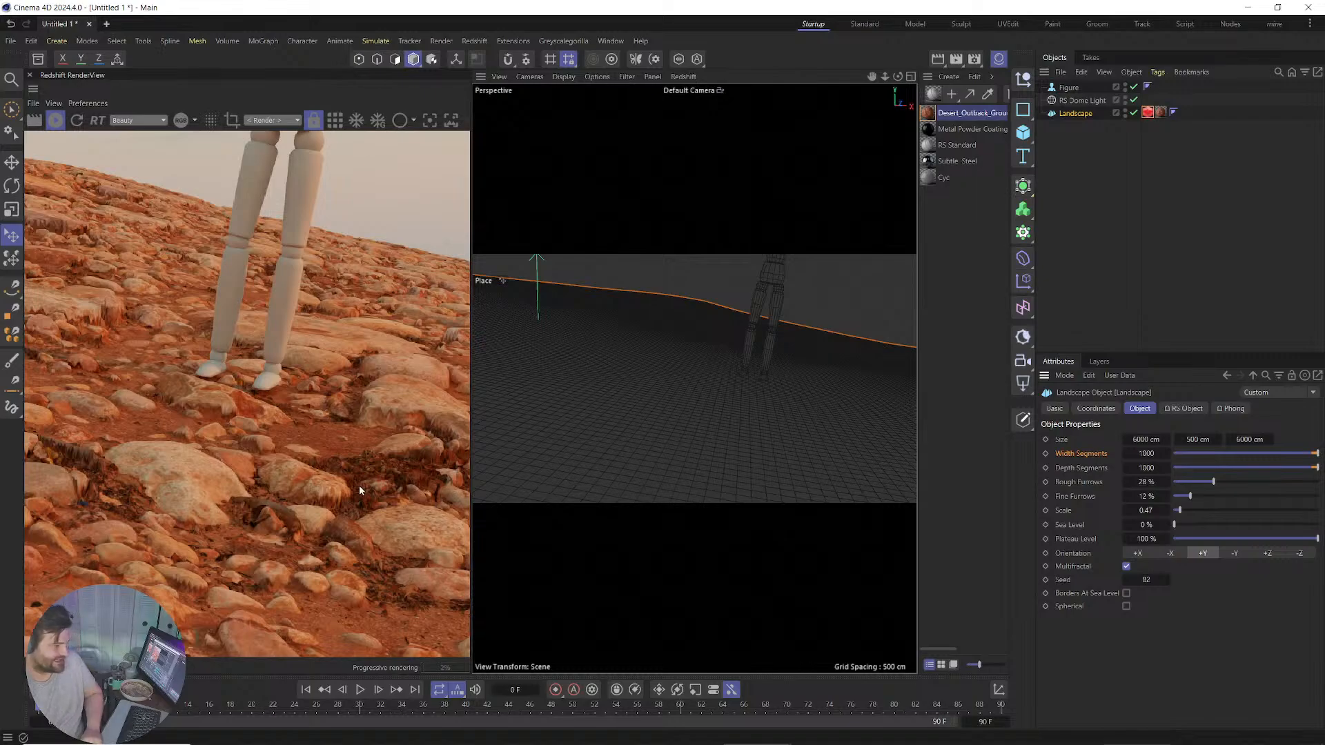
Lower the RS Object tag's Minimum Edge Length to 2, then to 1.
left_click(1148, 112)
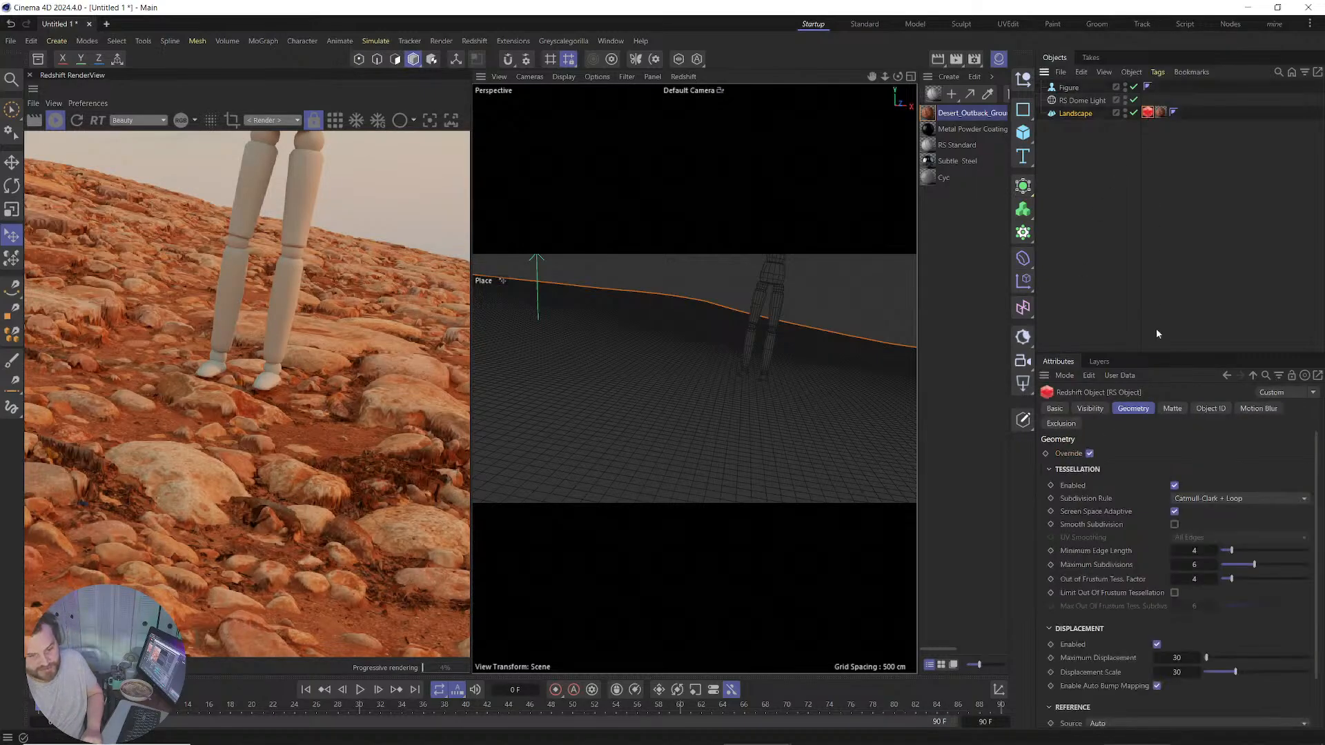
left_click(1199, 550)
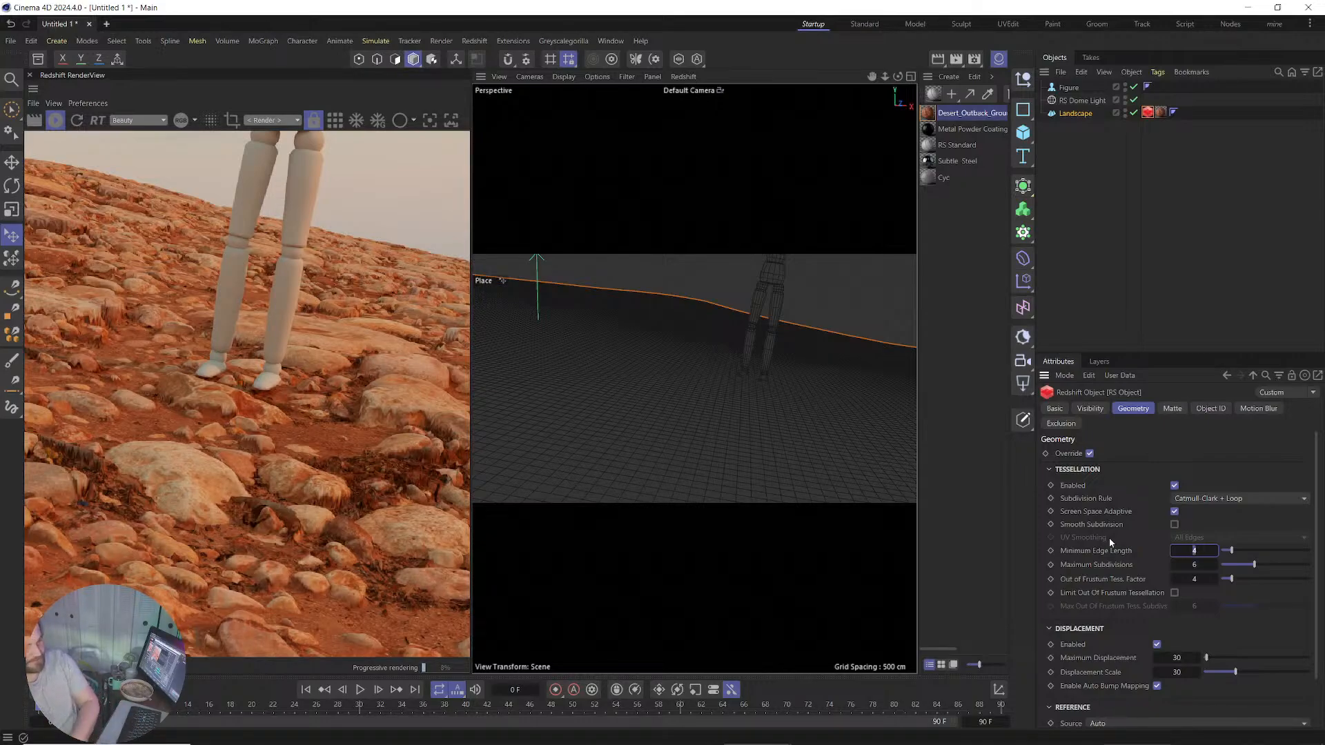
type("2")
key("Return")
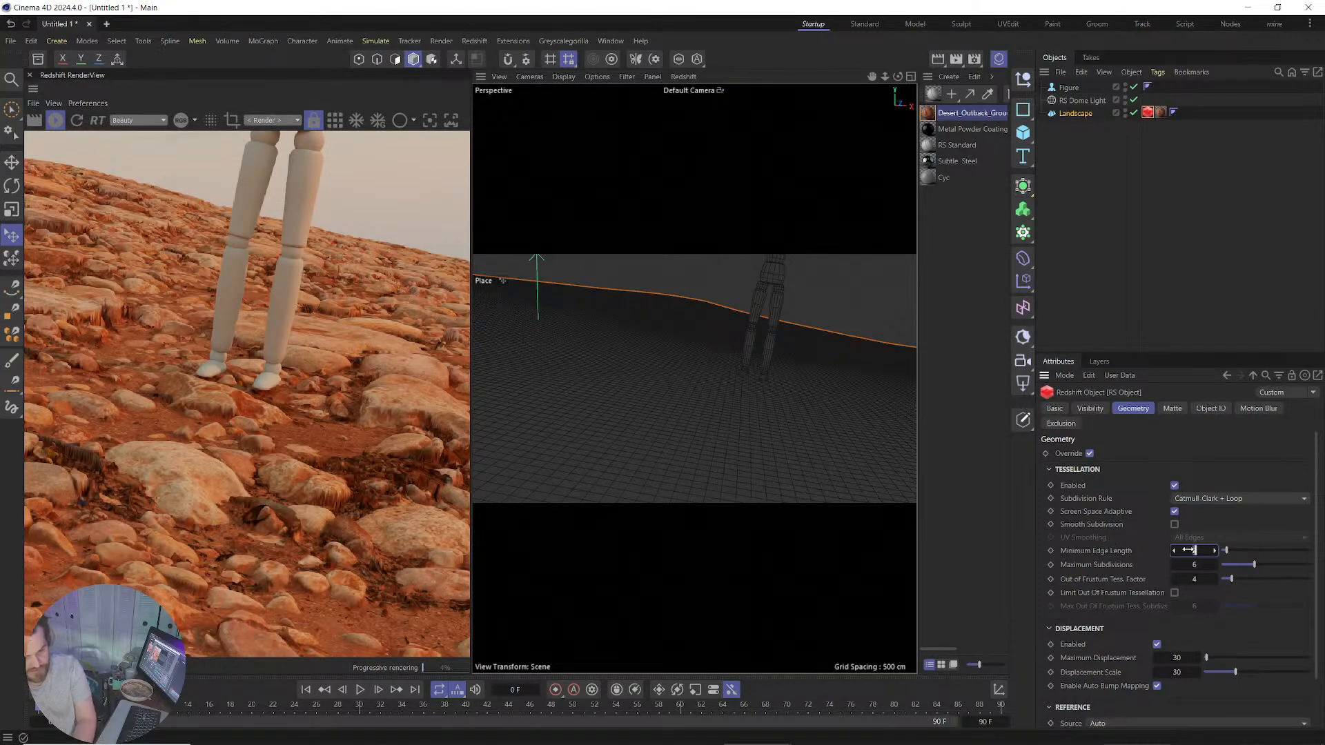
type("1")
key("Return")
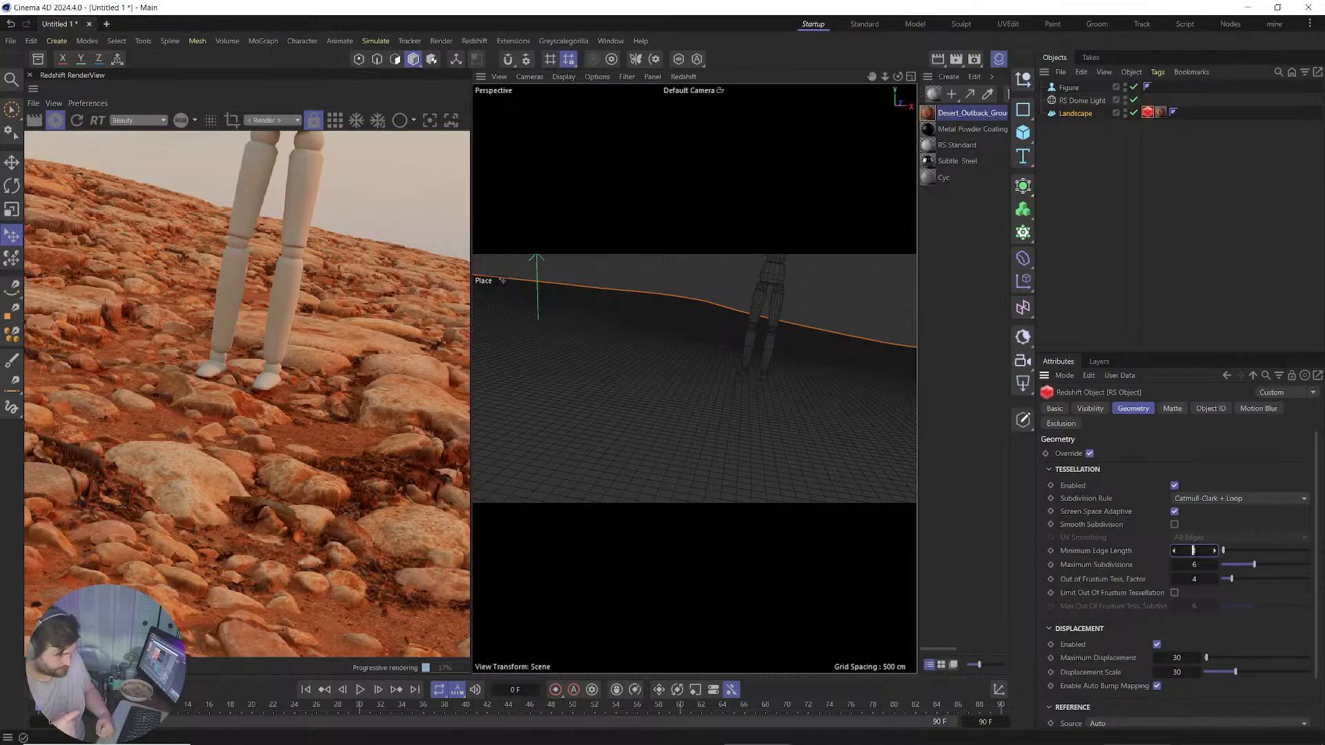
Set the Landscape's Redshift Minimum Edge Length to 3.
double_click(1195, 553)
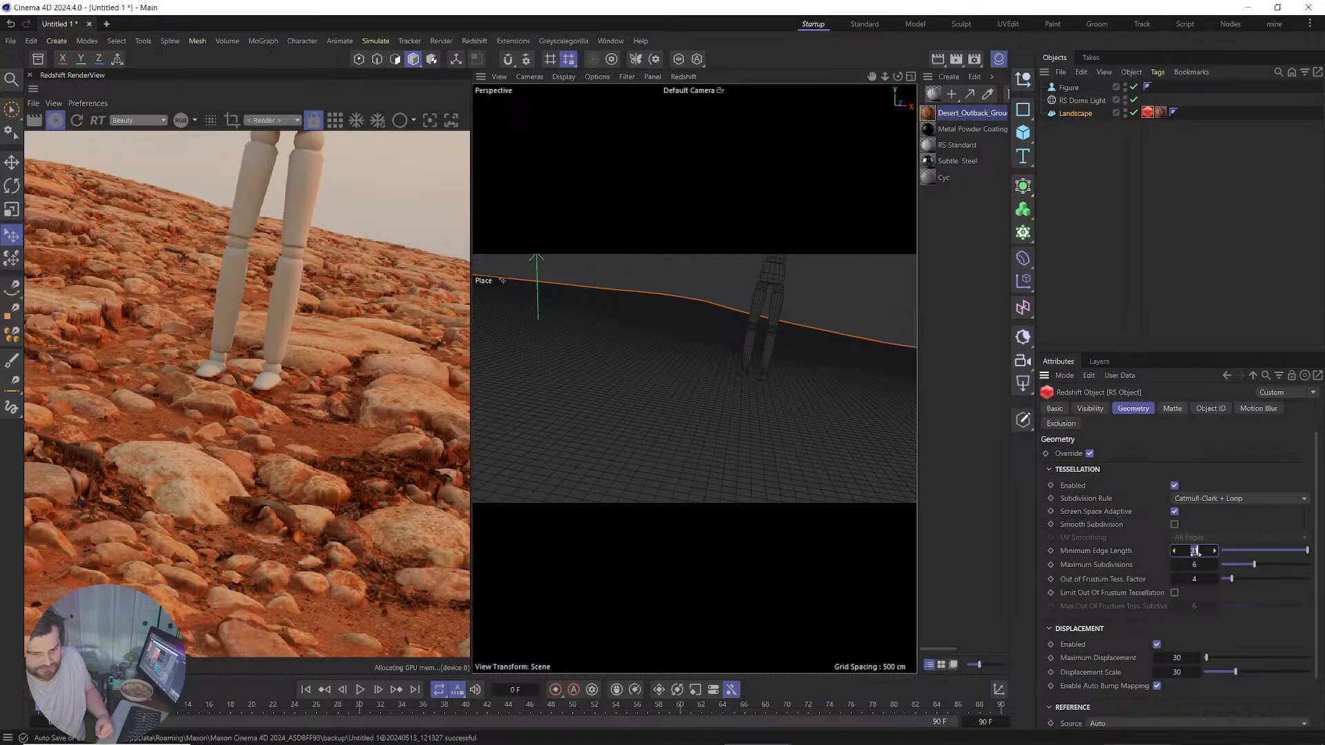
type("3")
key("Return")
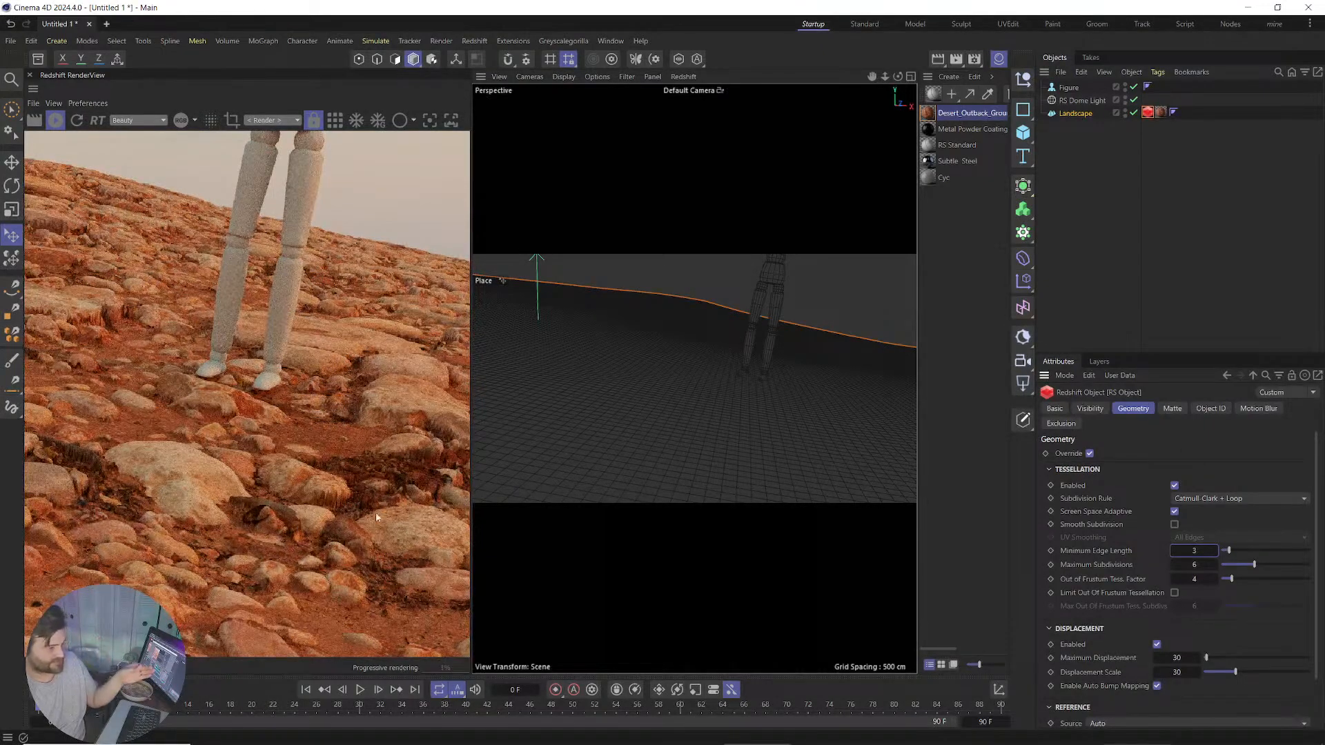
Enable Smooth Subdivision and disable Auto Bump Mapping on the Landscape's Redshift tag.
left_click(1174, 525)
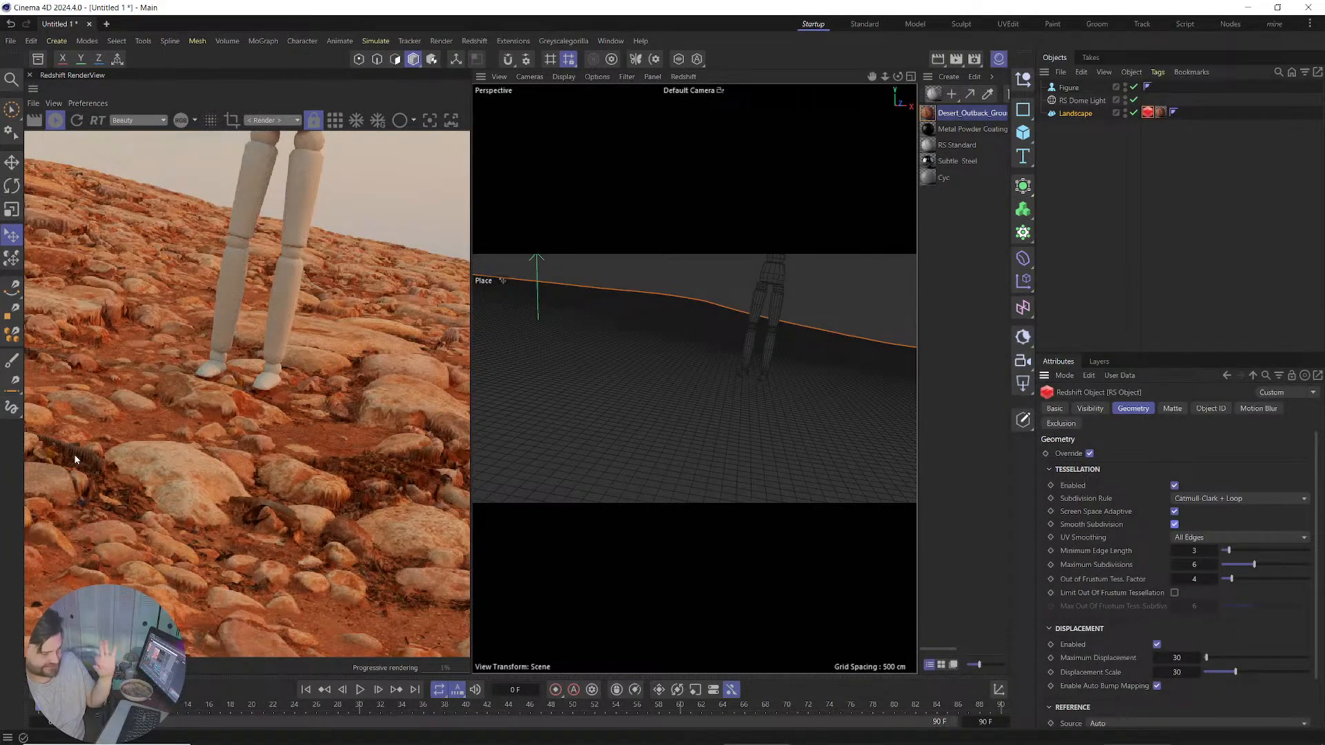
left_click(1154, 684)
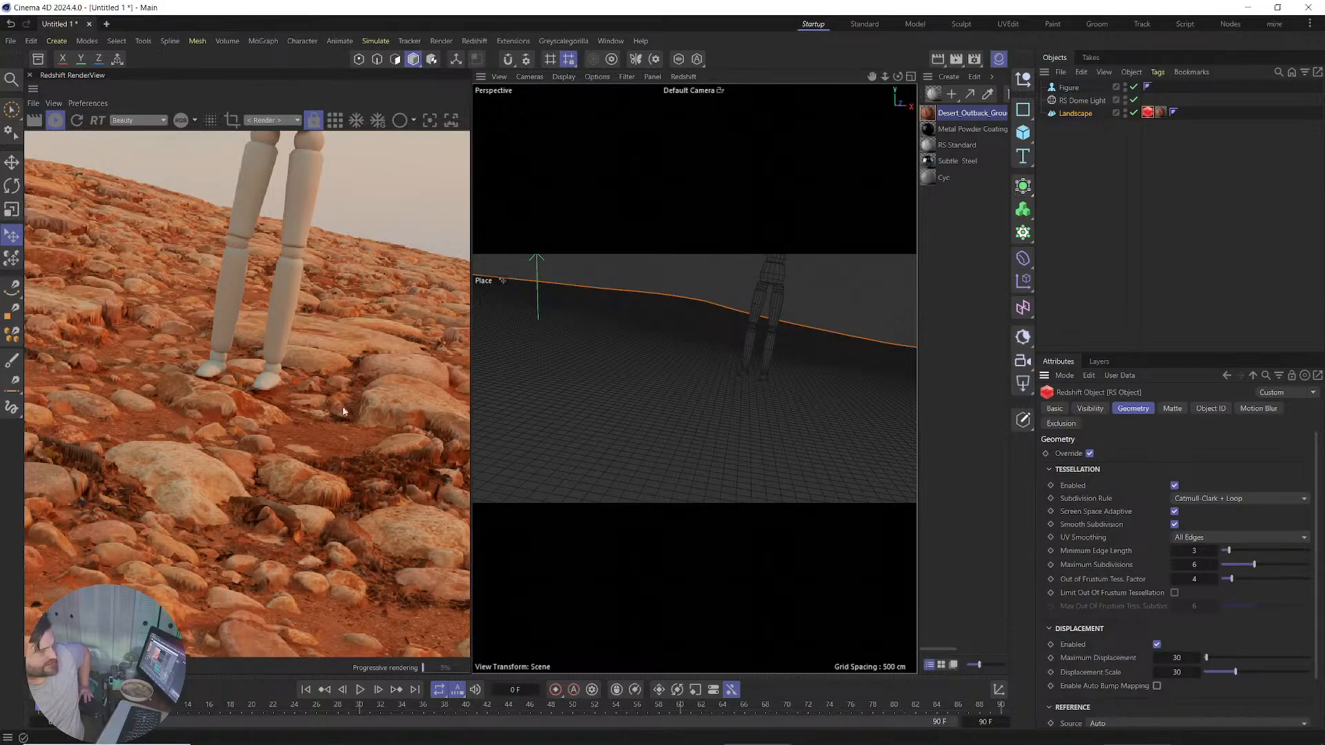
scroll(308, 514, "up", 4)
scroll(339, 474, "down", 4)
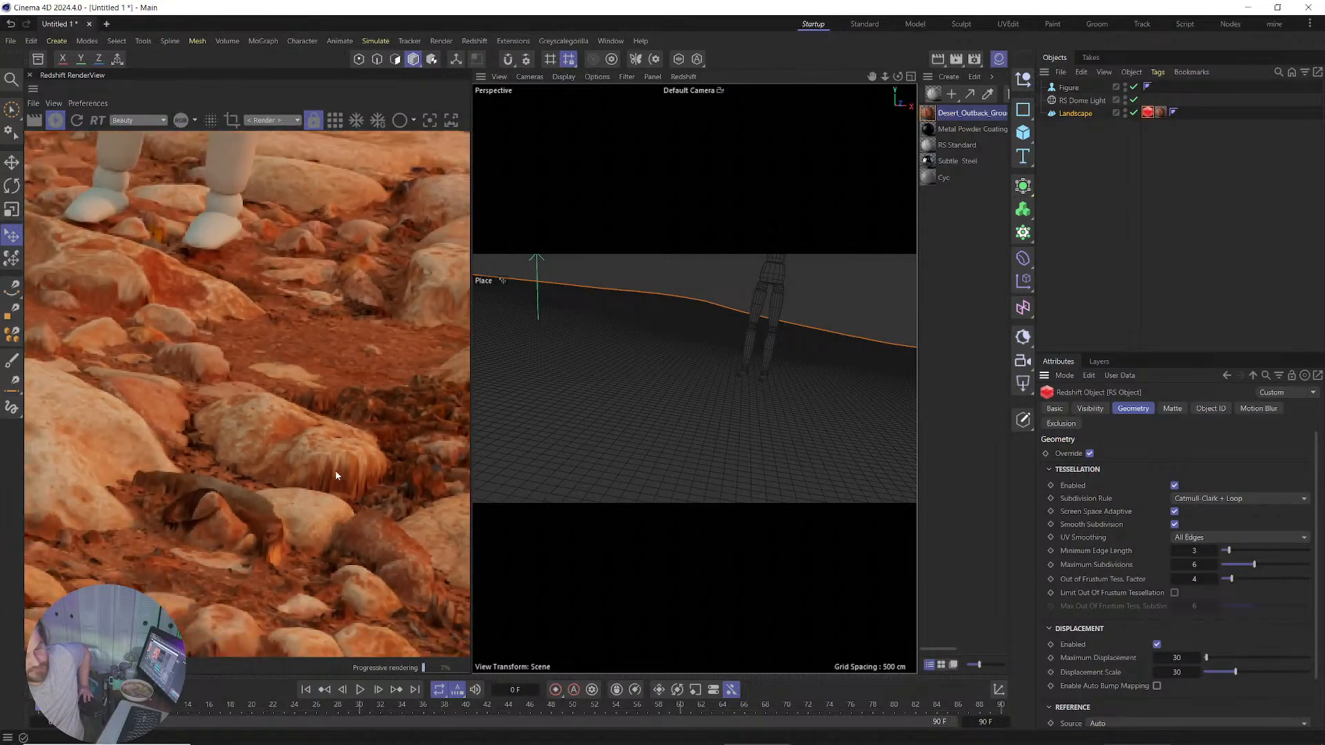
scroll(265, 489, "down", 3)
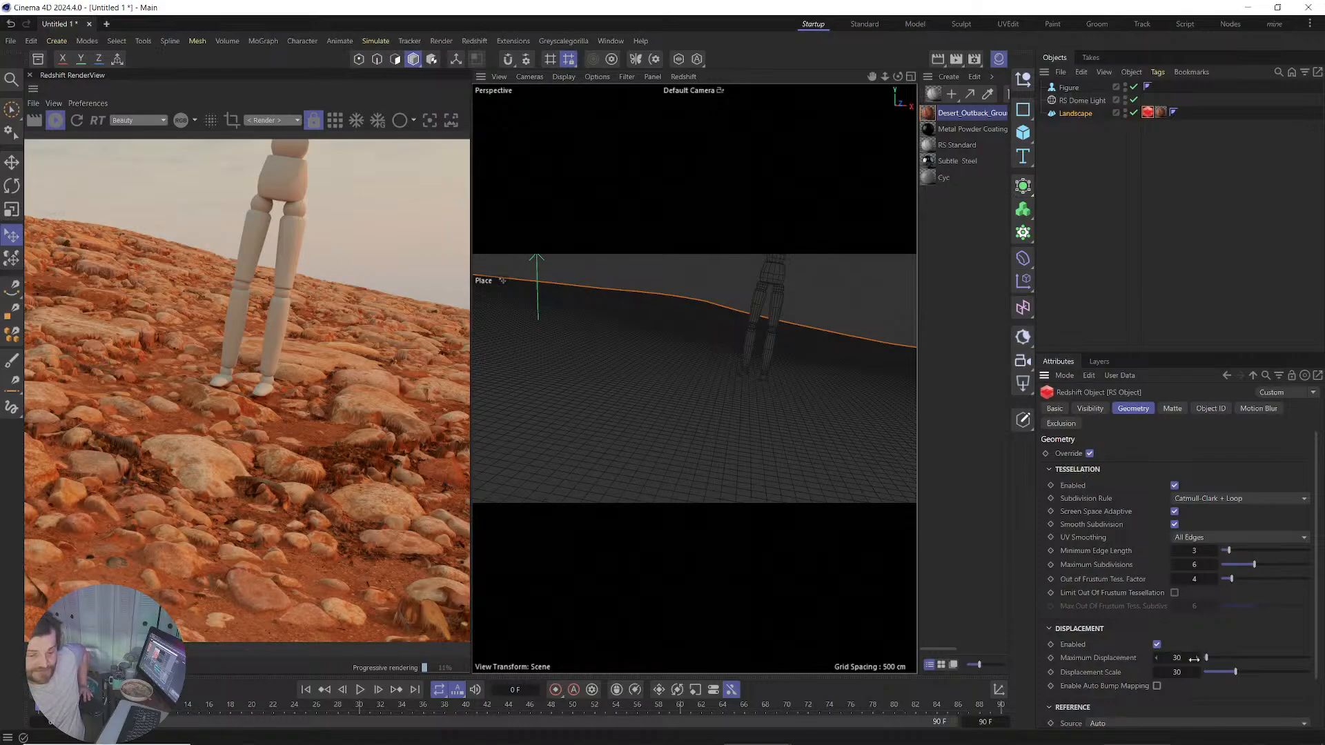
Set RS Displacement's New Range Min to -0.5 and New Range Max to 0.5.
double_click(928, 113)
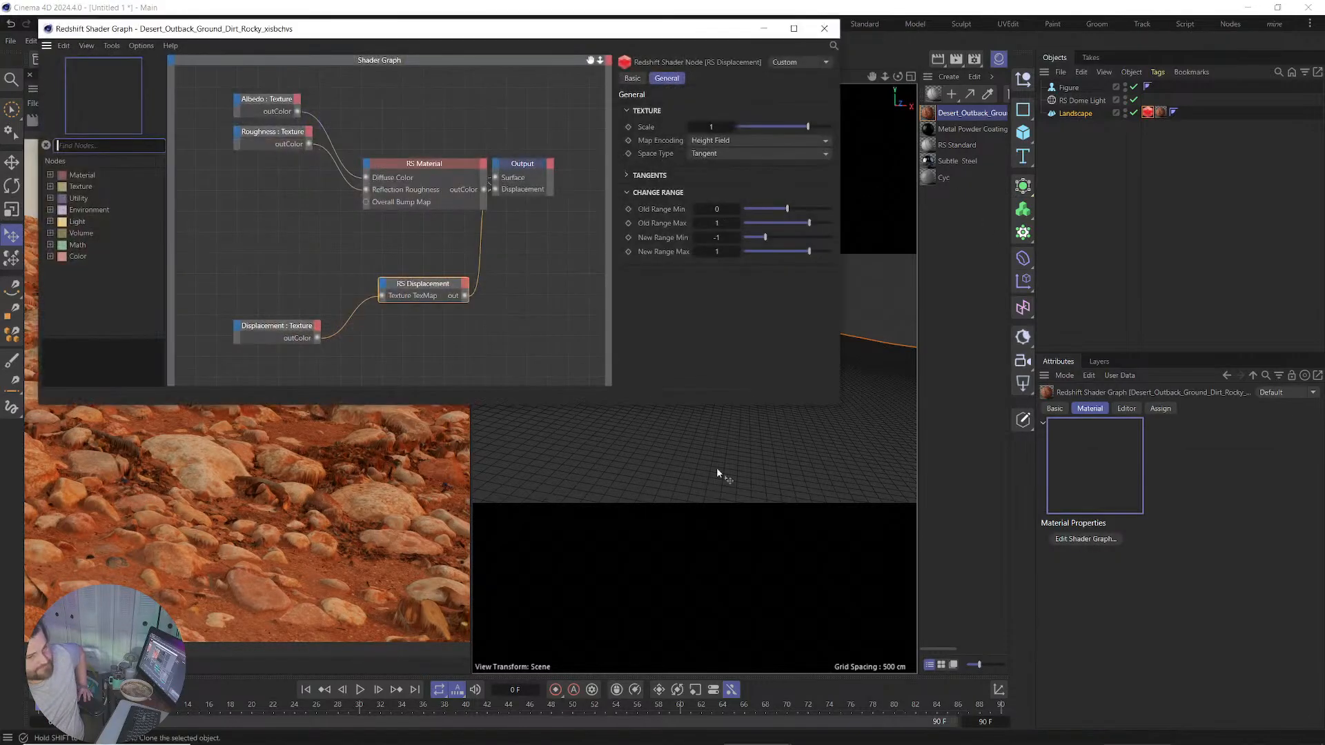
left_click(412, 290)
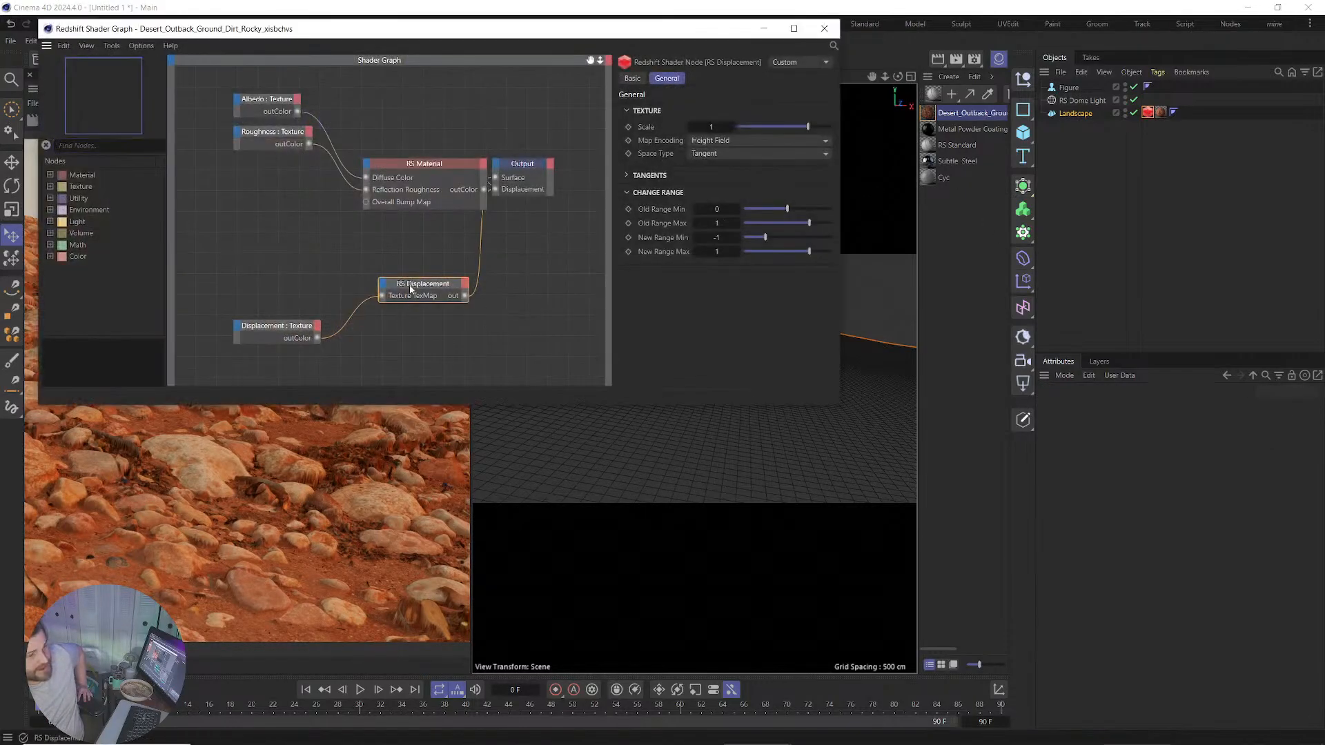
double_click(713, 237)
type("-.5")
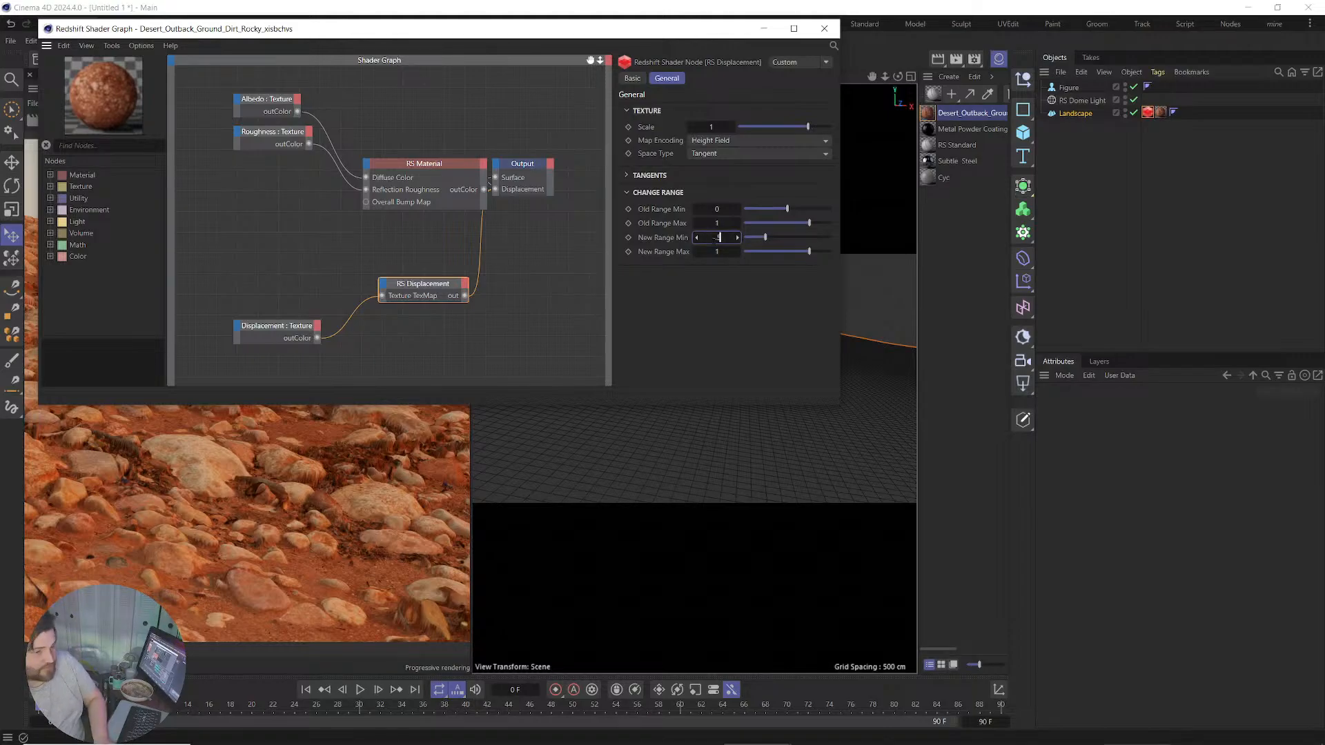
key("Return")
double_click(719, 251)
type(".5")
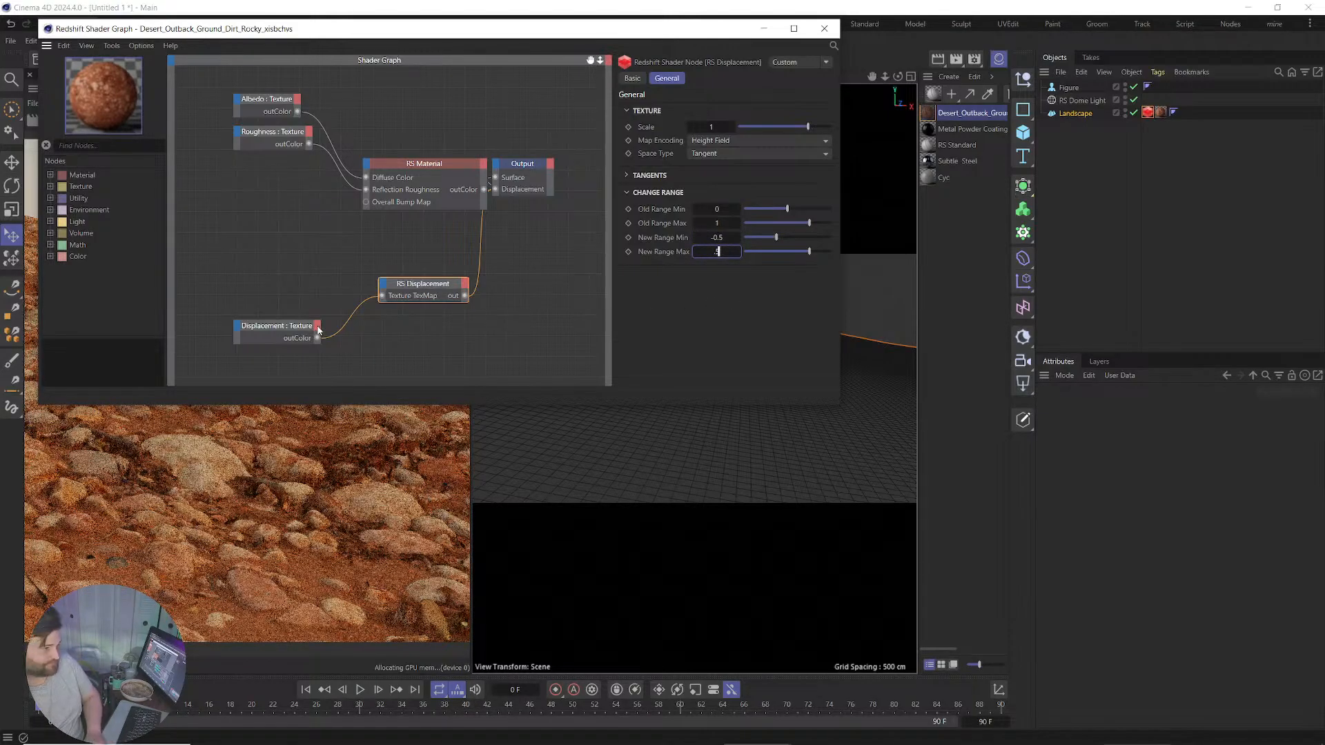
Set the Displacement and Roughness texture nodes' Color Space to Raw and close the graph.
left_click(286, 331)
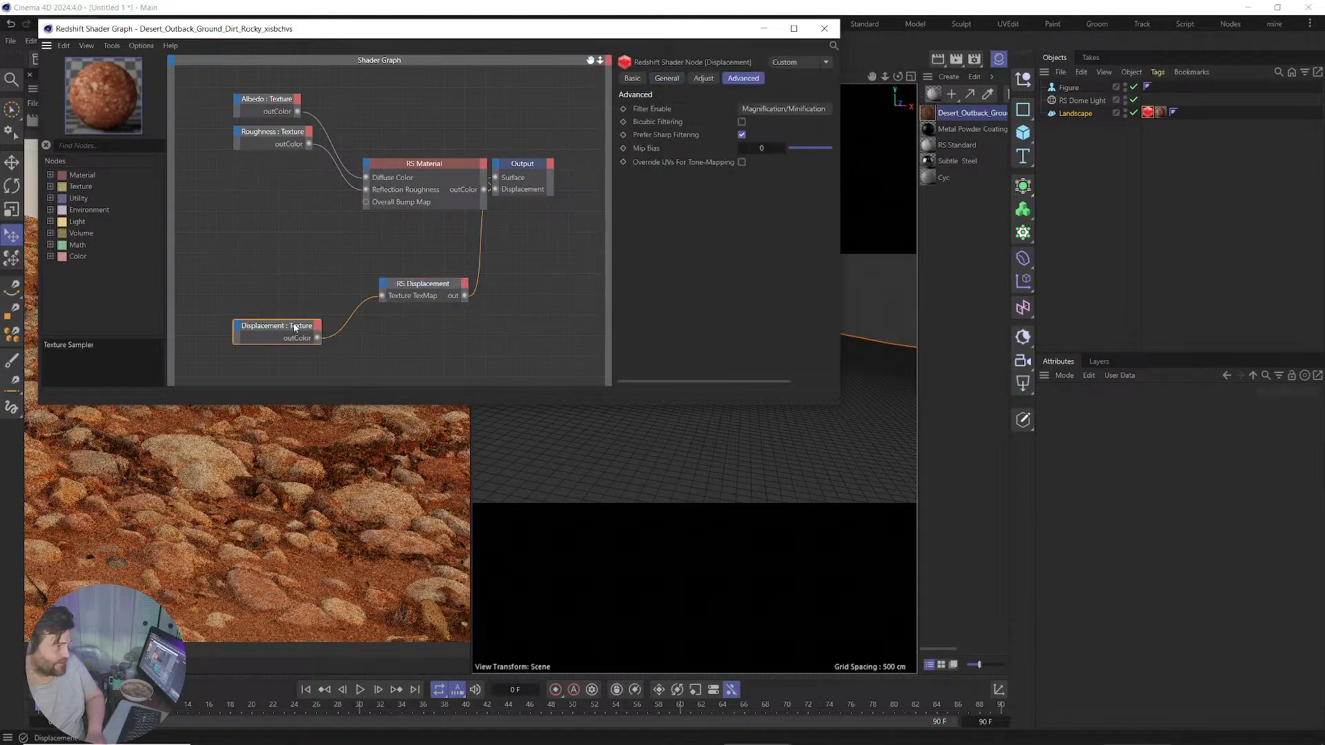
left_click(676, 77)
left_click(781, 229)
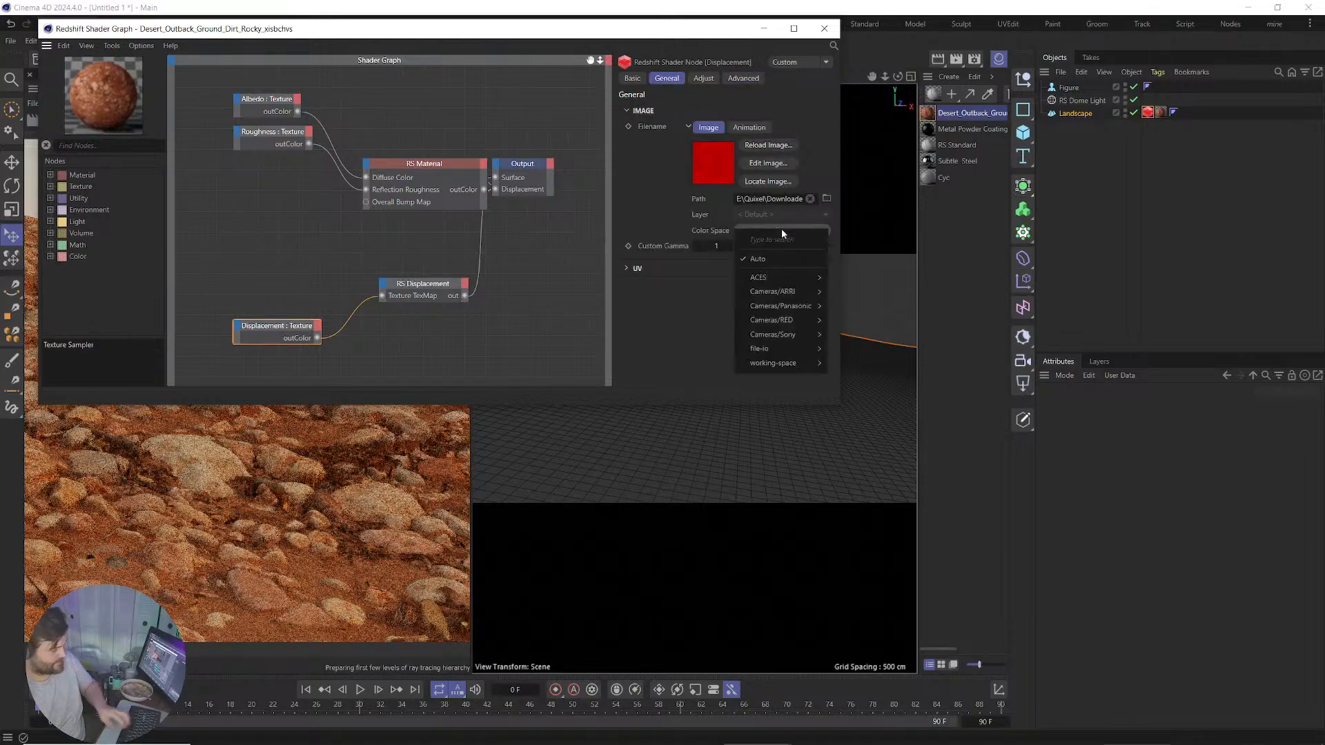
type("raw")
left_click(805, 256)
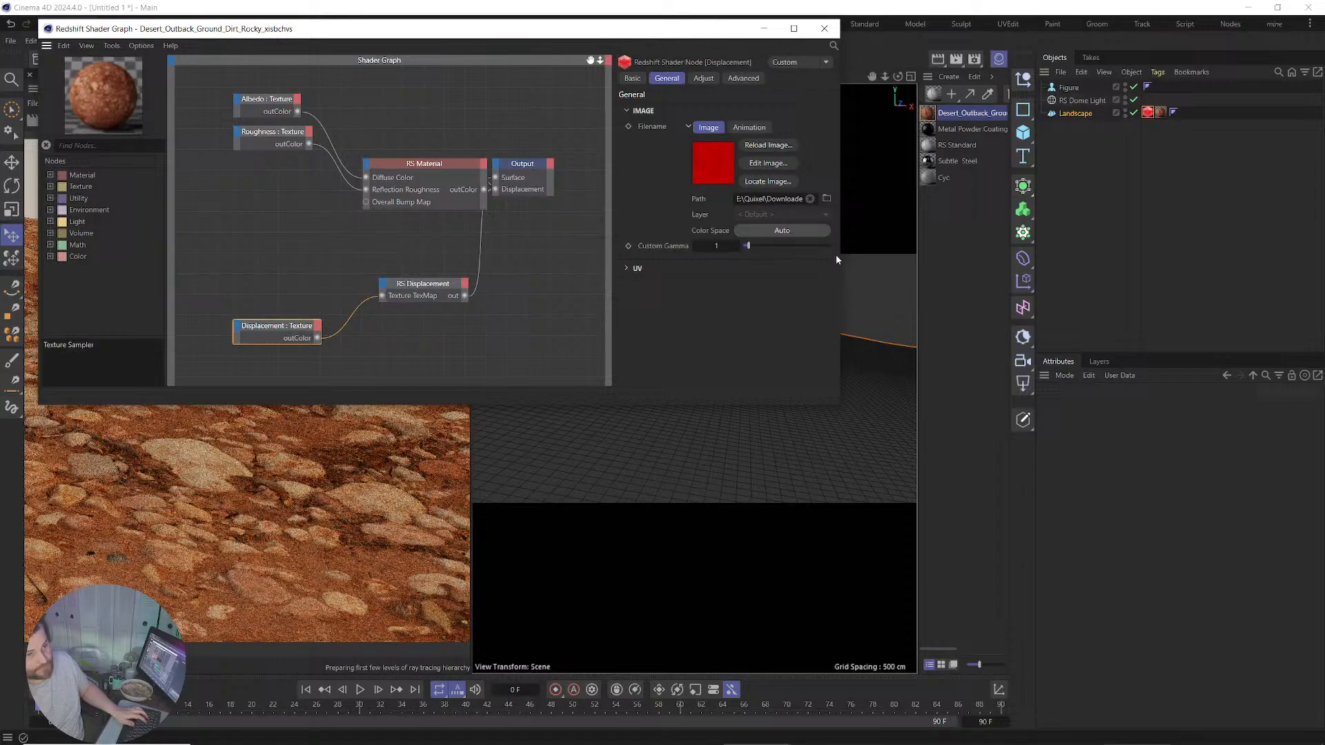
left_click(273, 138)
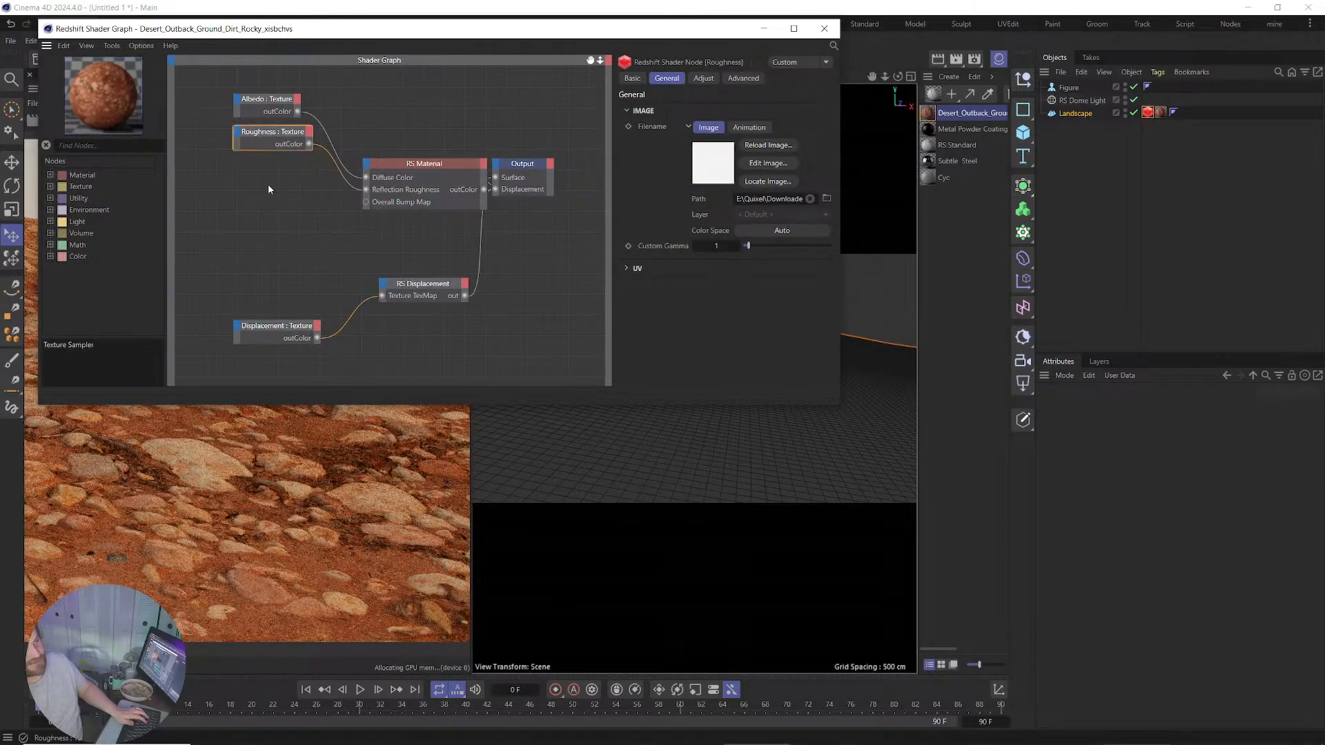
left_click(760, 235)
type("raw")
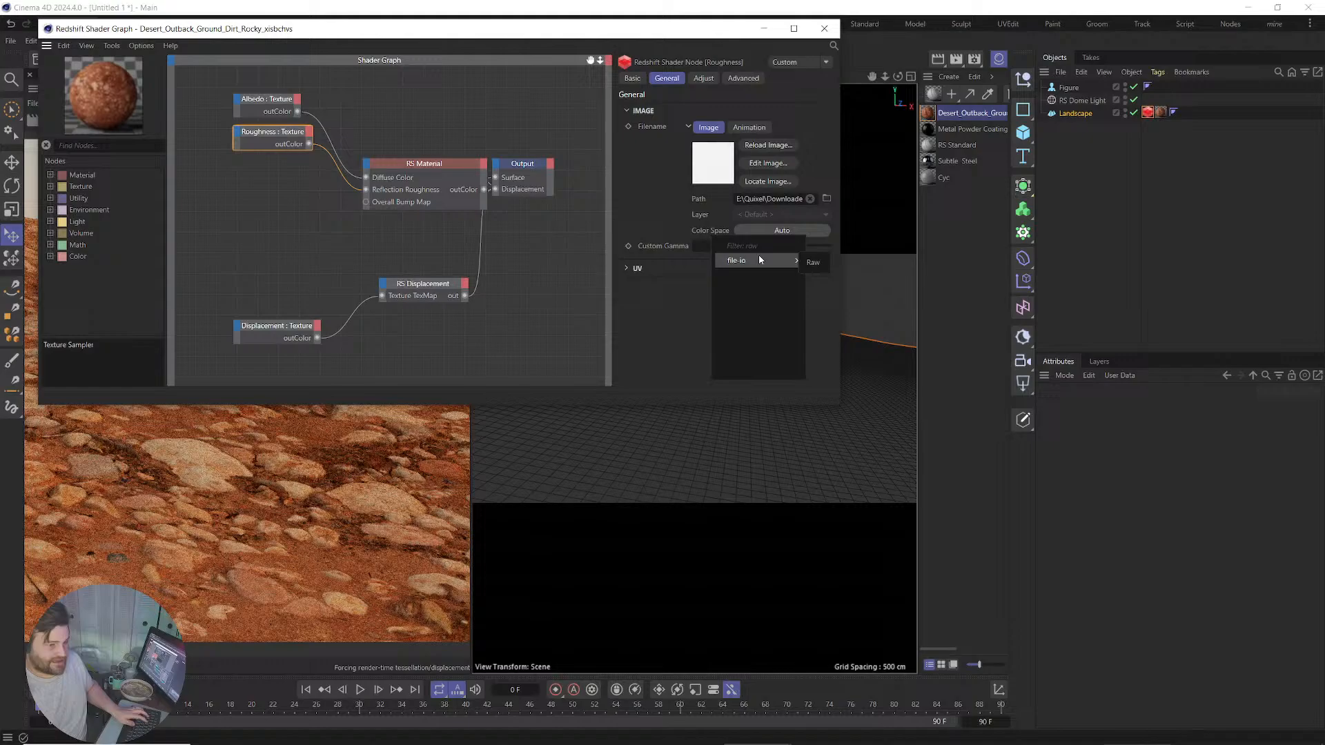
left_click(805, 259)
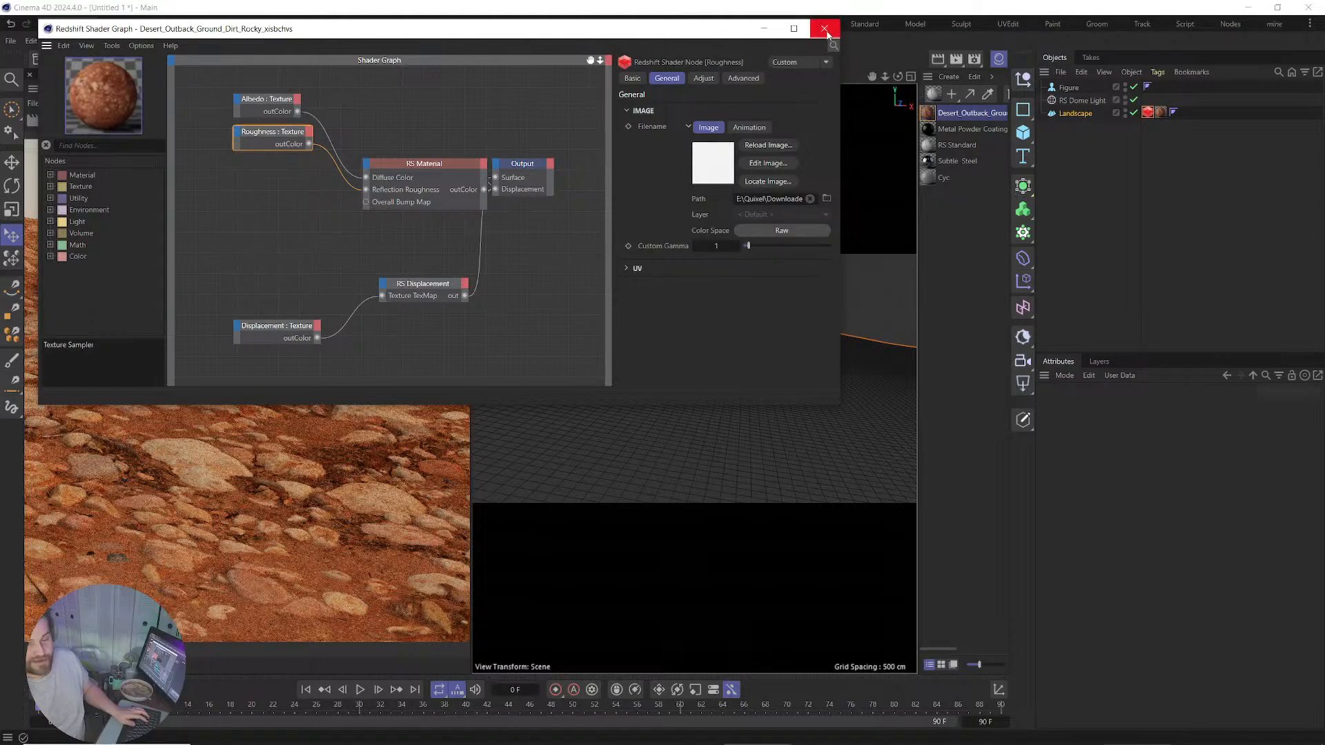
left_click(280, 334)
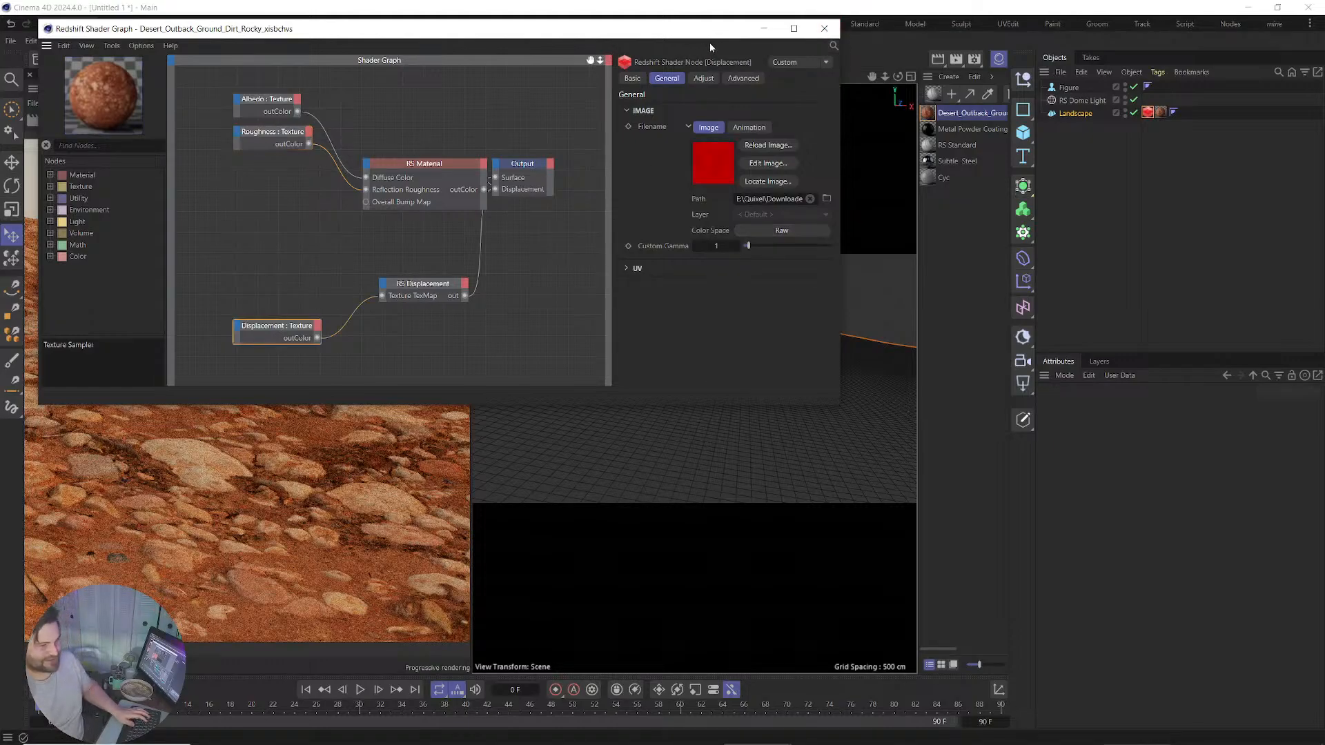
left_click(823, 27)
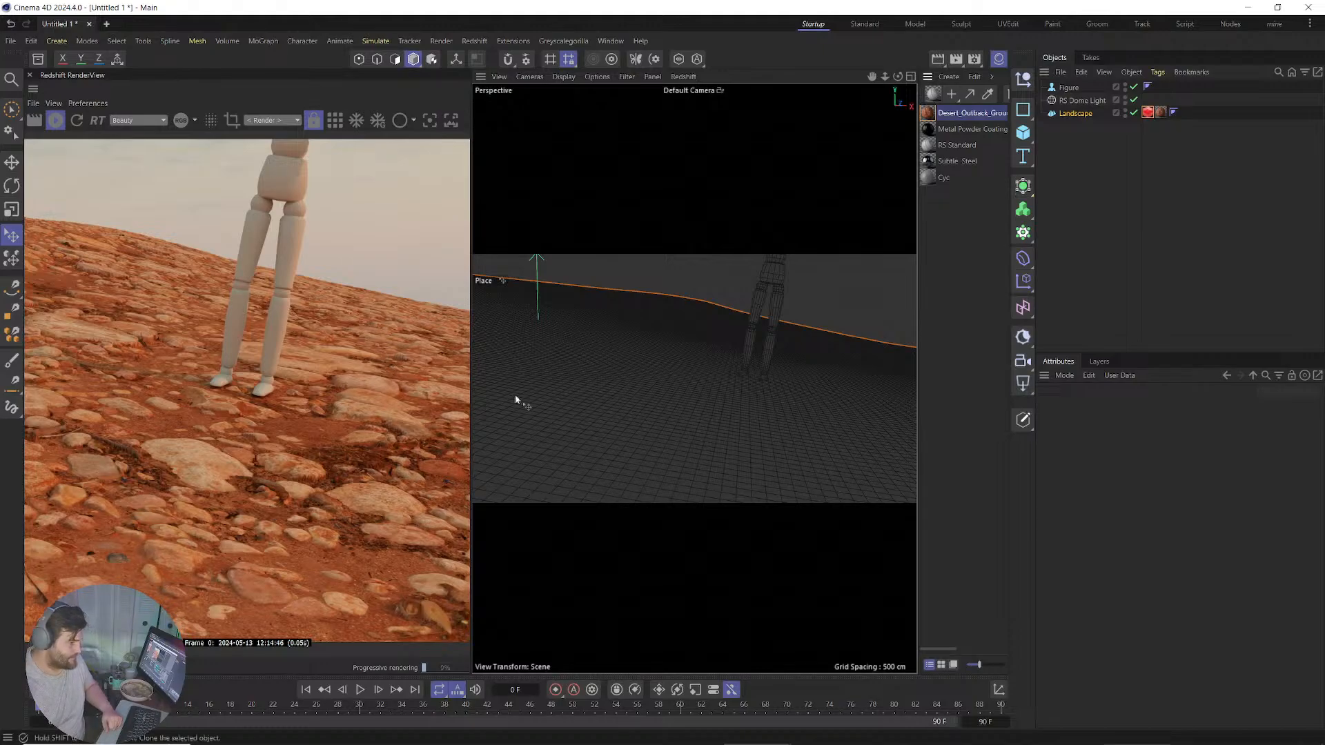
Set the Landscape's Redshift Maximum Displacement and Displacement Scale to 20.
left_click(1147, 112)
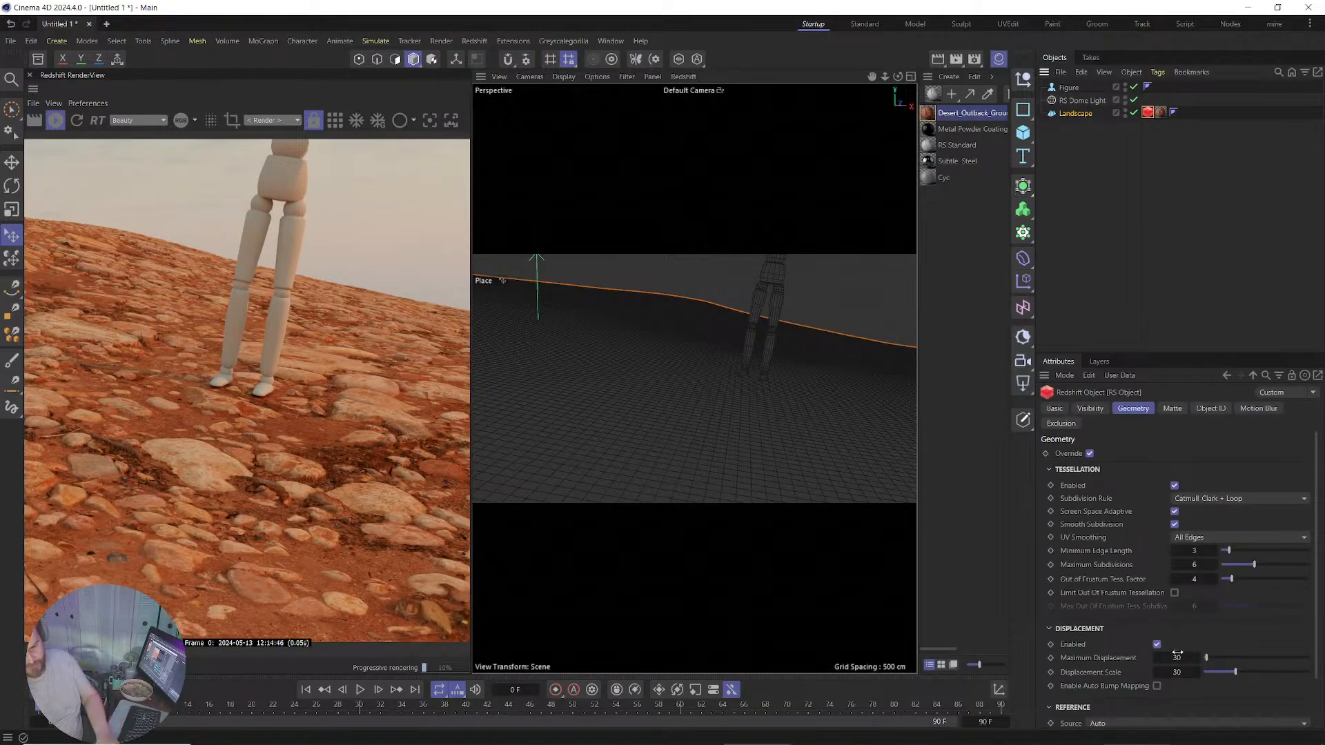
double_click(1177, 656)
type("20")
double_click(1180, 673)
type("20")
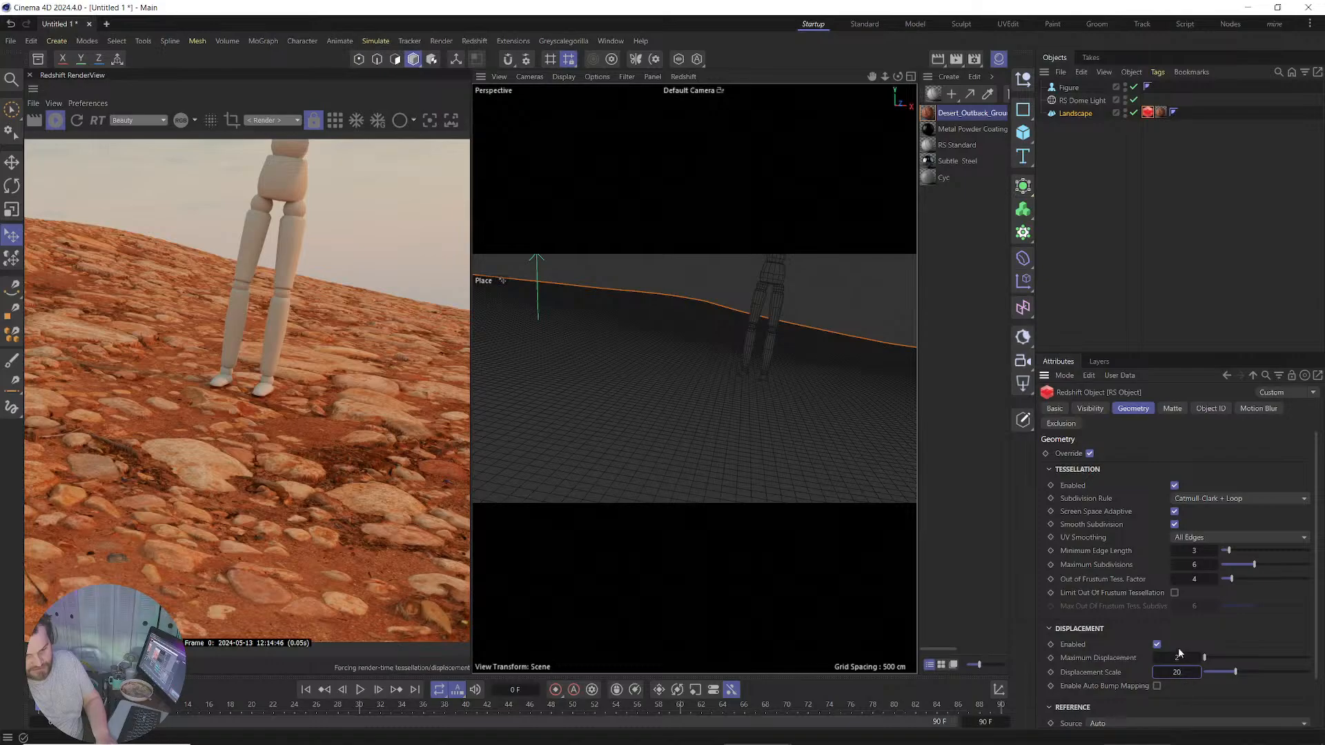
left_click(1182, 657)
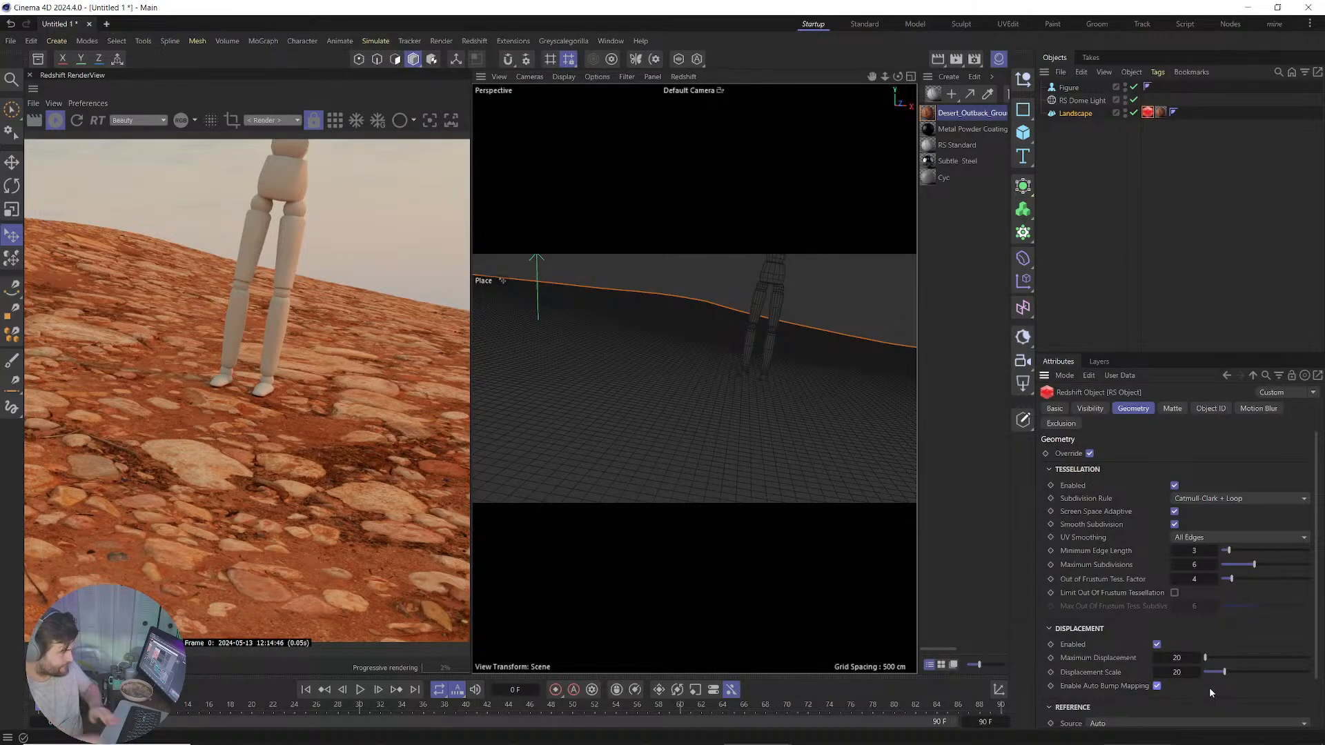
Zoom in on the rendered ground around the figure's feet, then zoom back out.
scroll(791, 391, "up", 2)
scroll(771, 391, "up", 3)
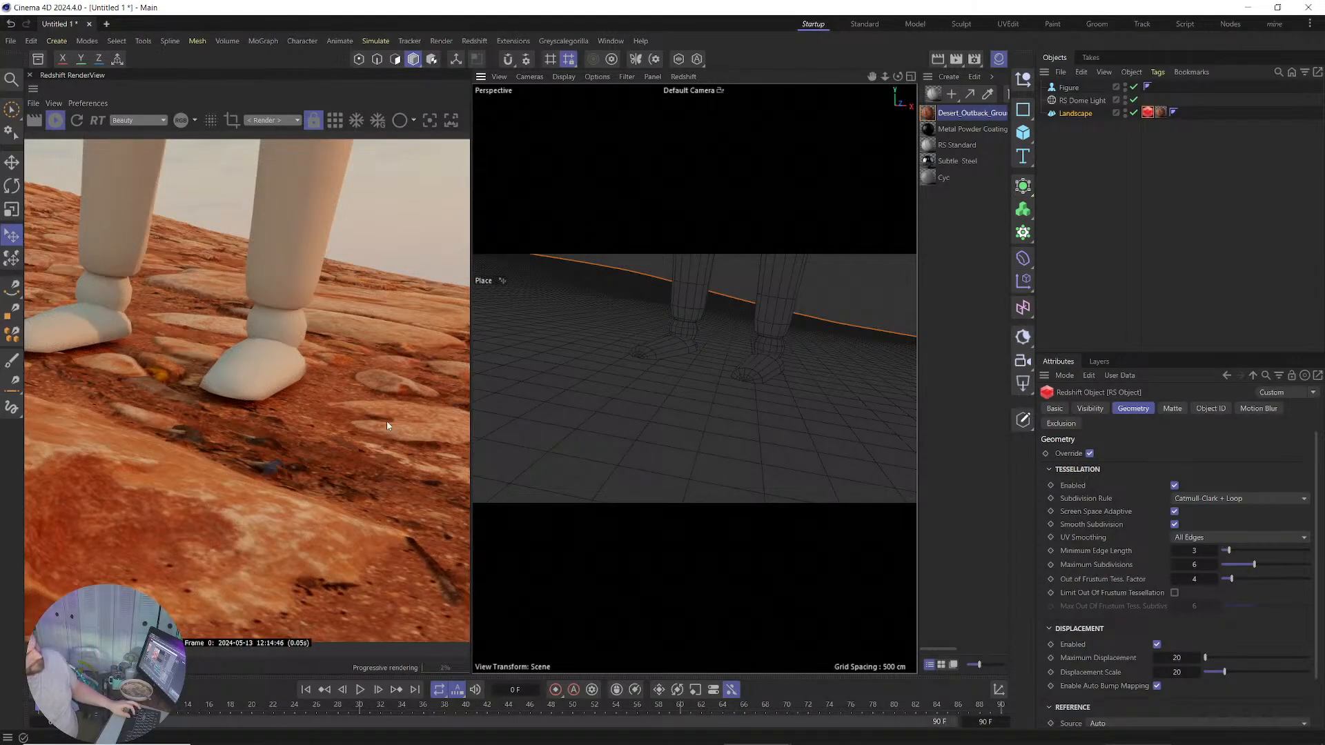
scroll(222, 488, "down", 3)
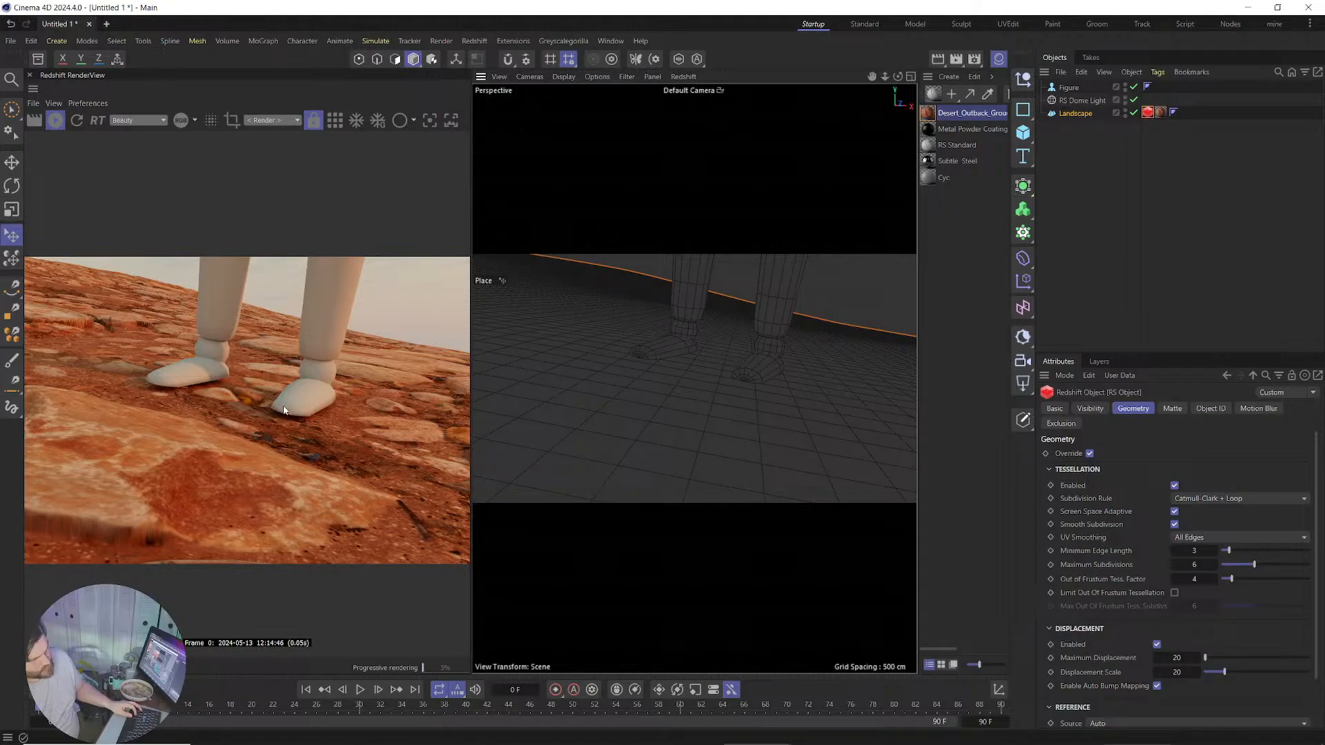
scroll(695, 349, "down", 5)
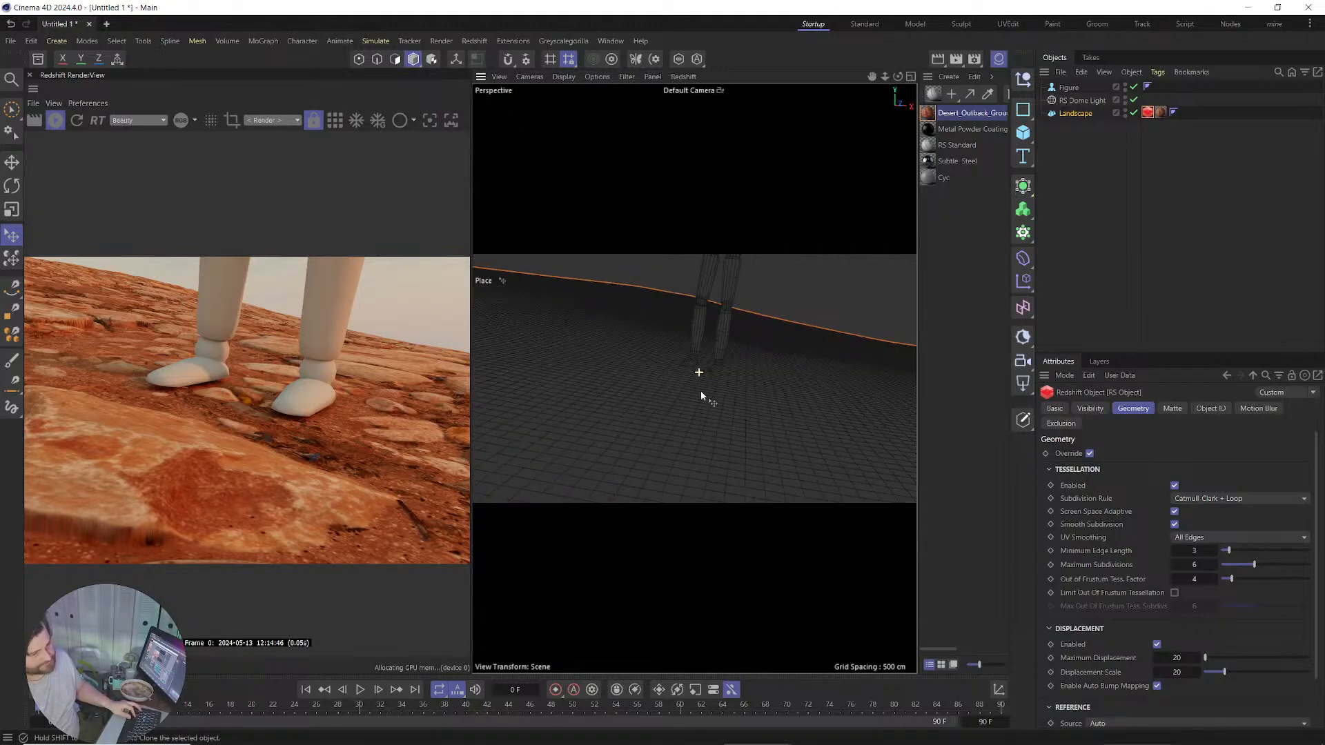
scroll(701, 393, "down", 5)
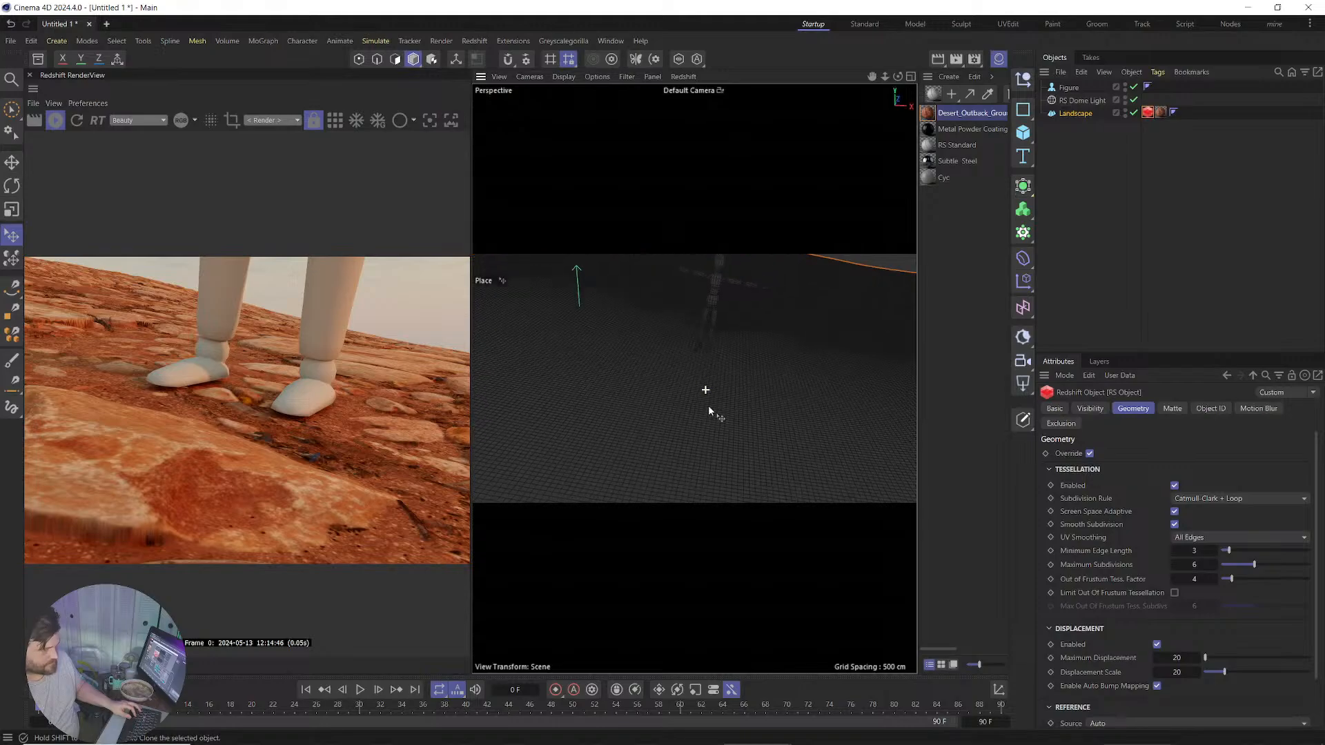
Resize the Landscape object to 500 × 50 × 500 cm.
left_click(1083, 113)
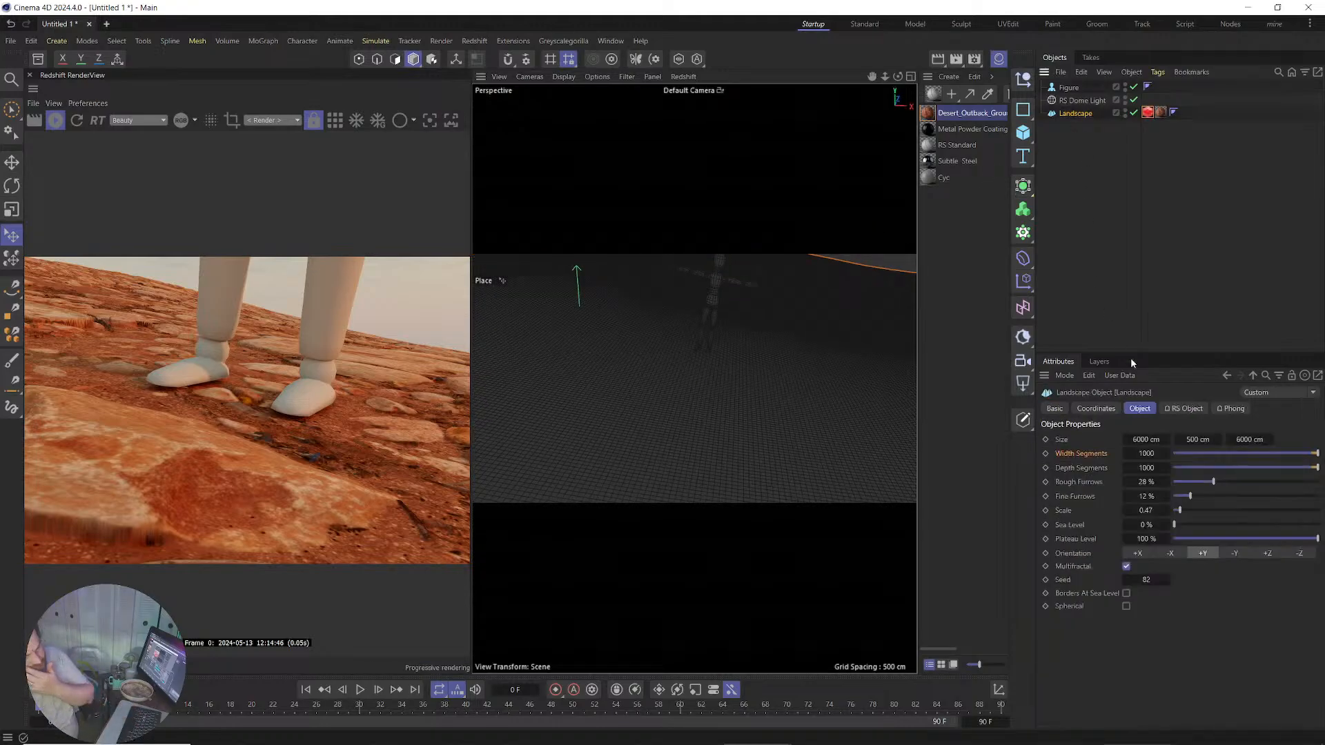
double_click(1146, 440)
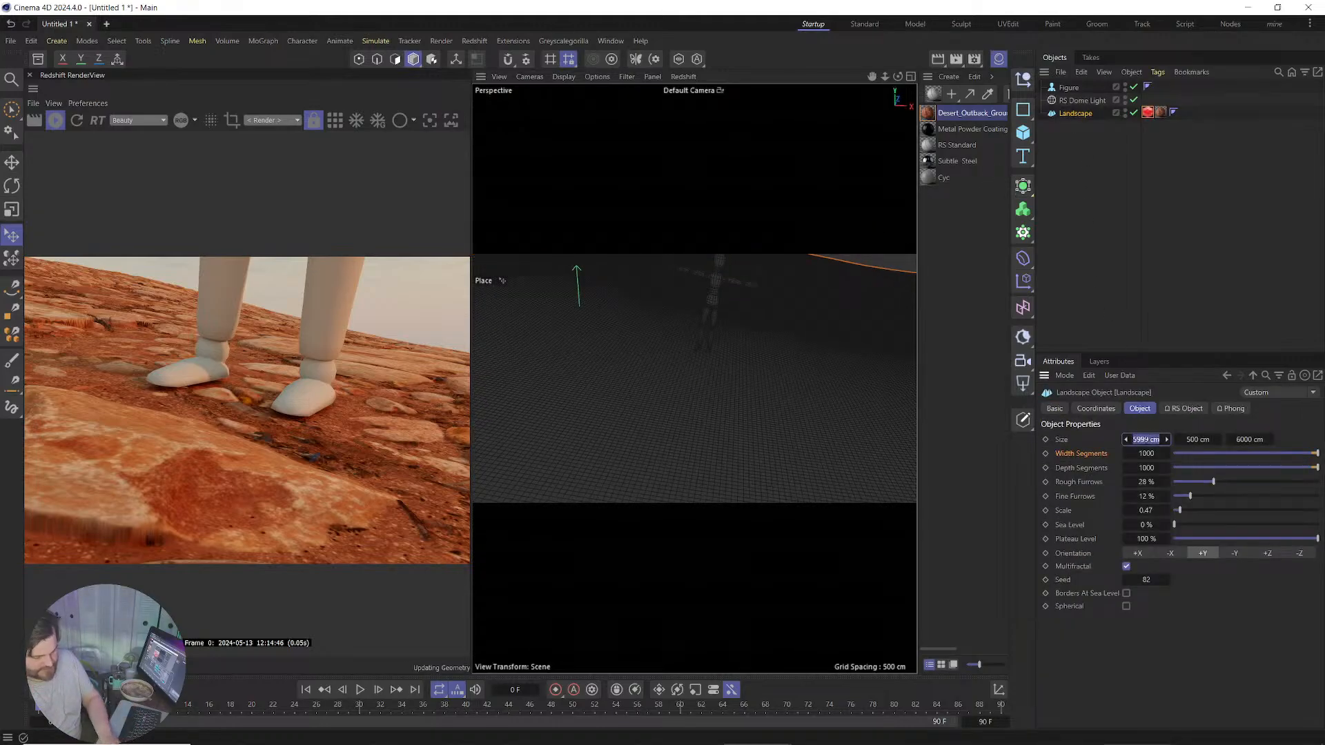
type("500")
key("Tab")
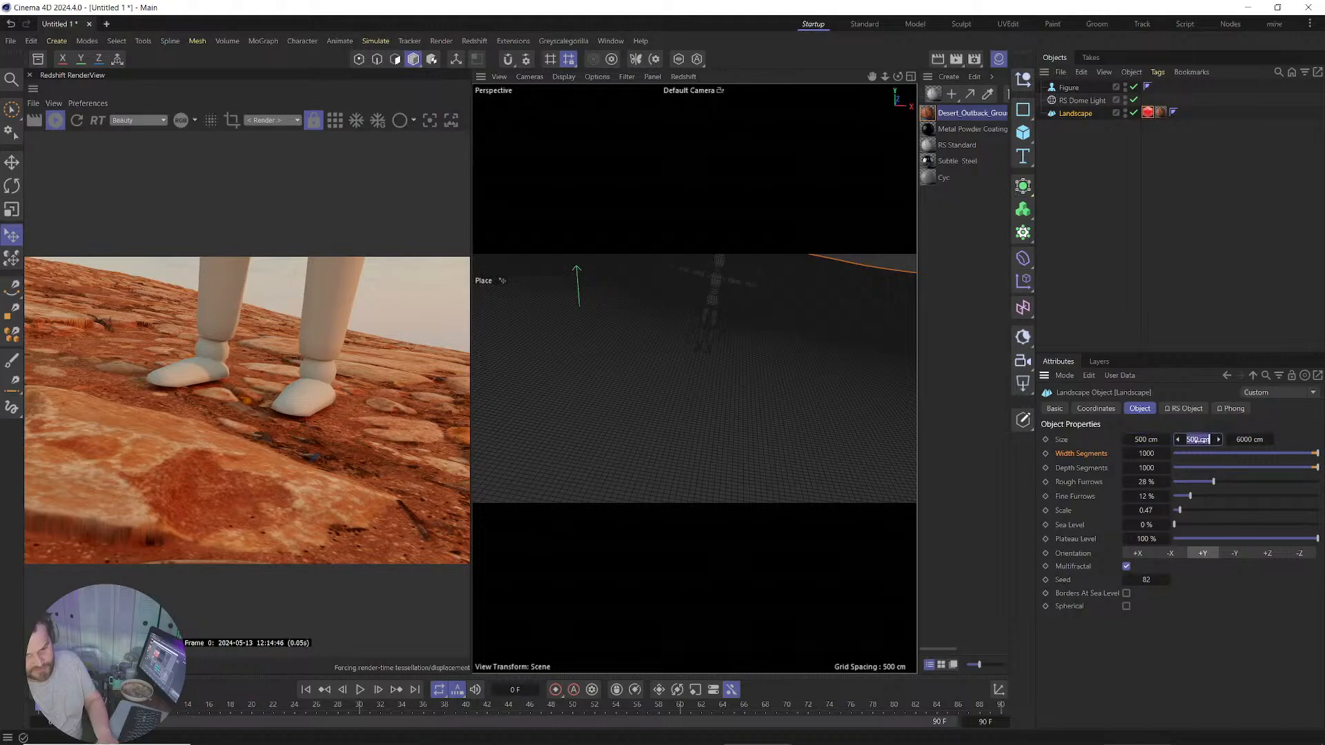
type("50")
key("Tab")
type("500")
key("Return")
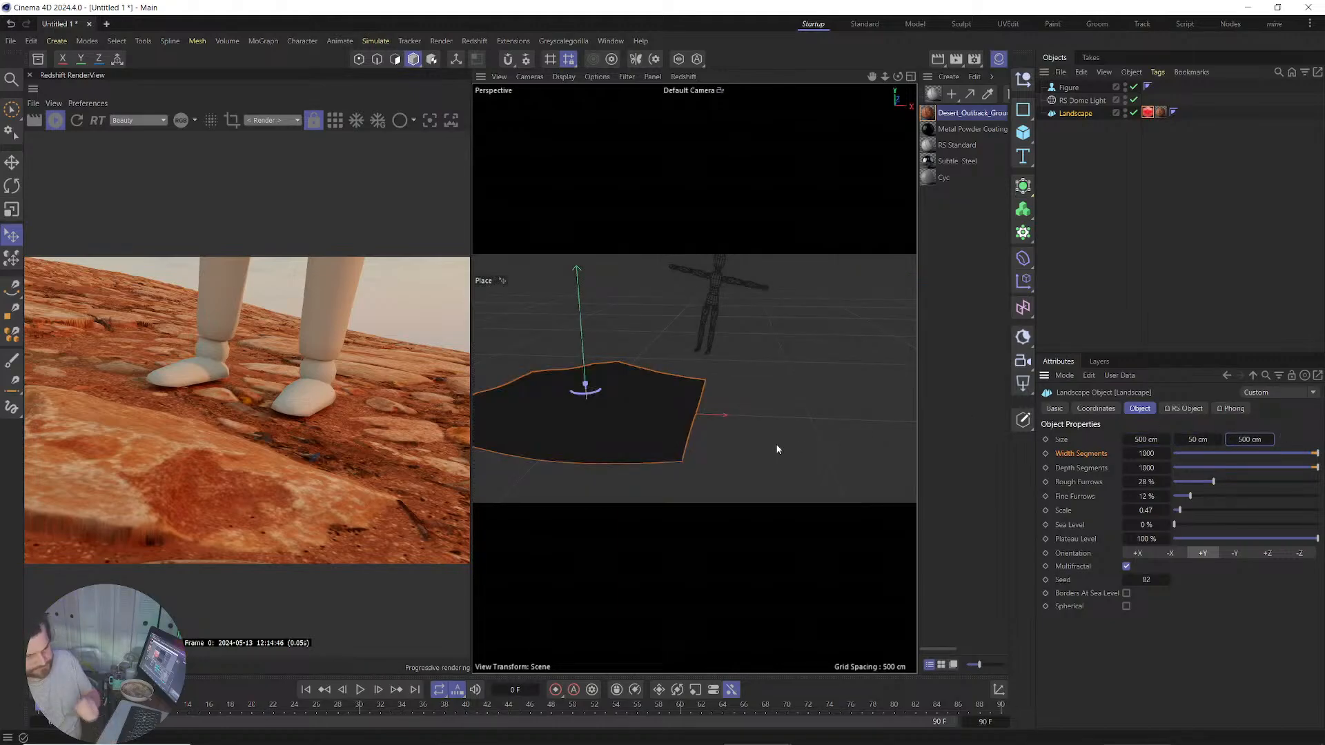
Set the Landscape material tag's Tiles U and V to 1.
left_click(1160, 113)
double_click(1143, 630)
type("10")
key("Tab")
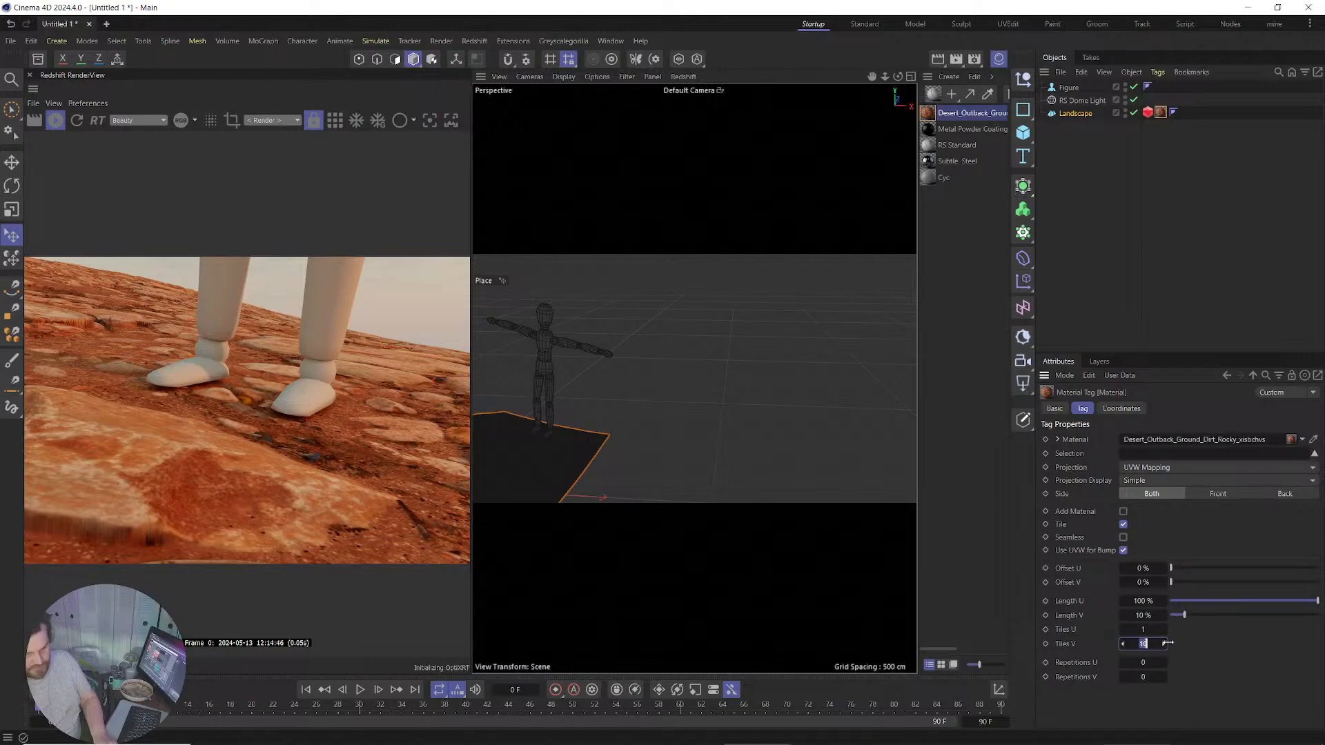
type("1")
key("Return")
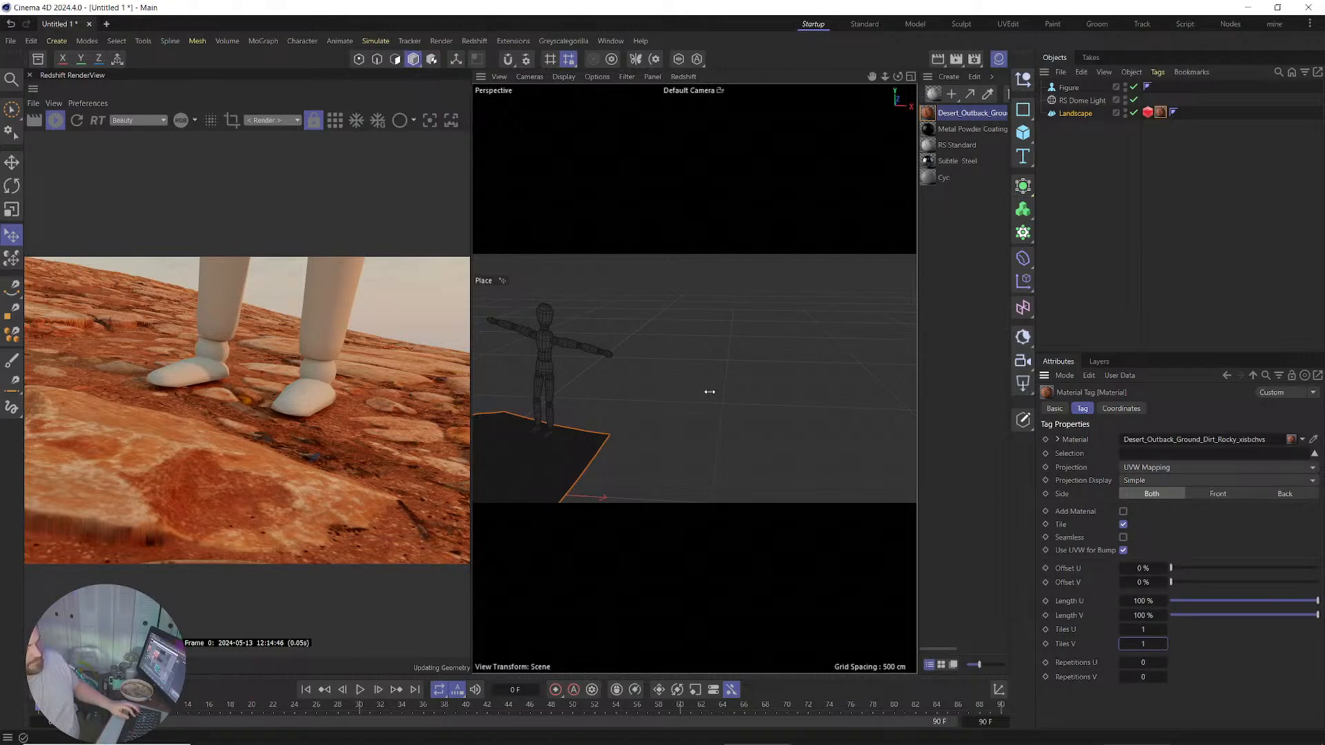
middle_click_drag(583, 403, 660, 359, "alt")
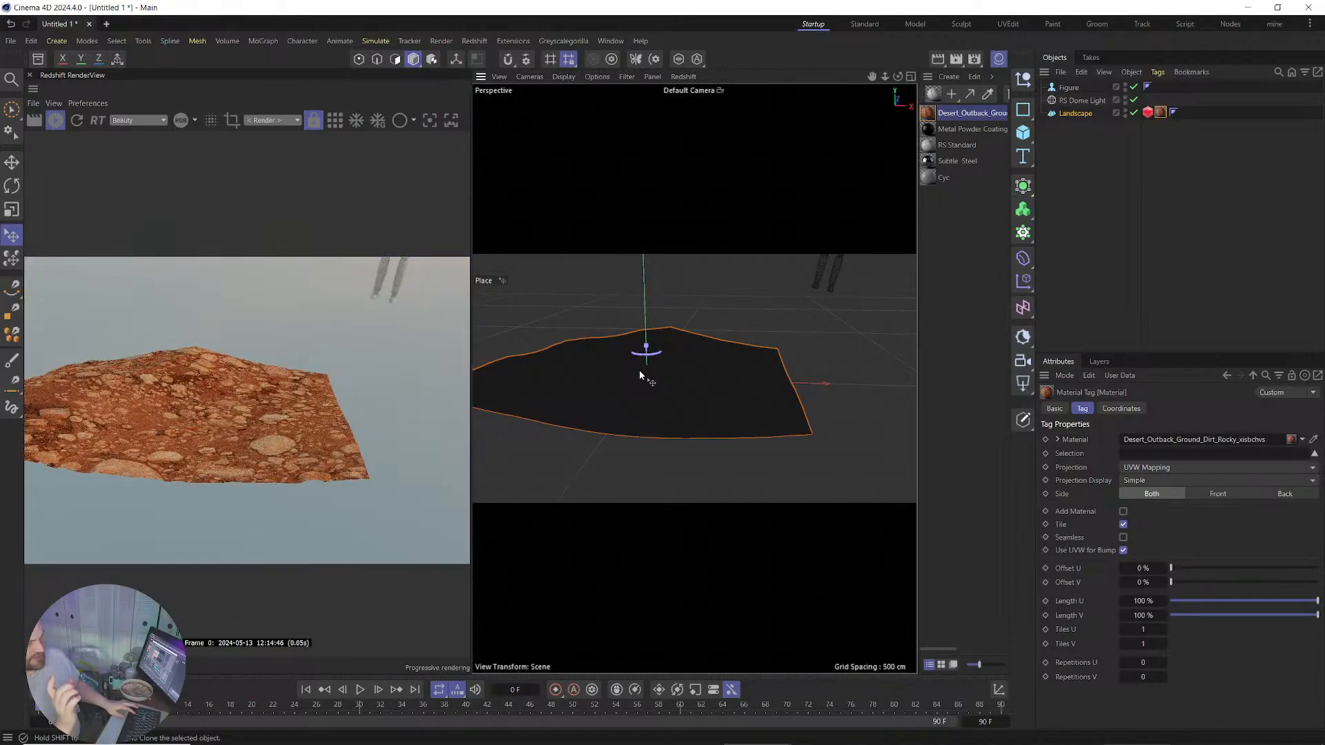
Zoom in on the landscape patch to inspect its rocks, then zoom back out.
right_click_drag(640, 385, 689, 234, "alt")
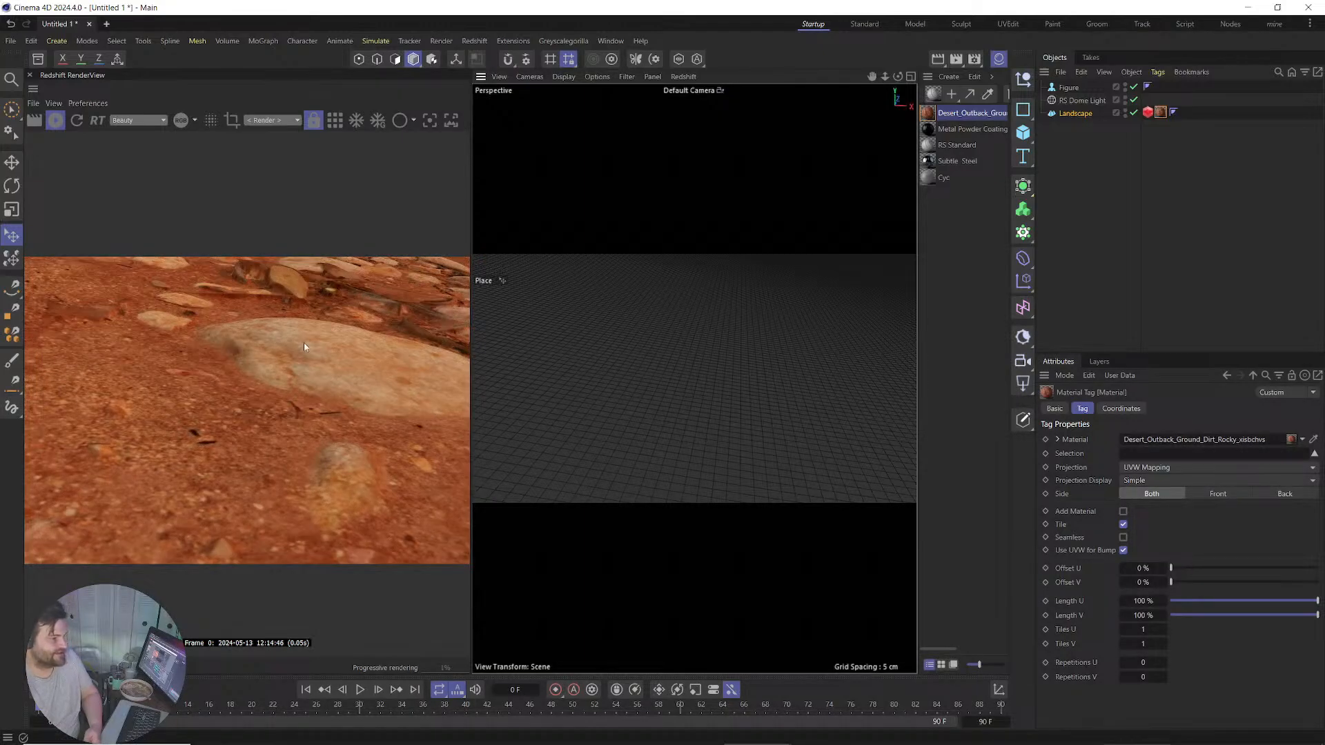
right_click_drag(616, 344, 611, 467, "alt")
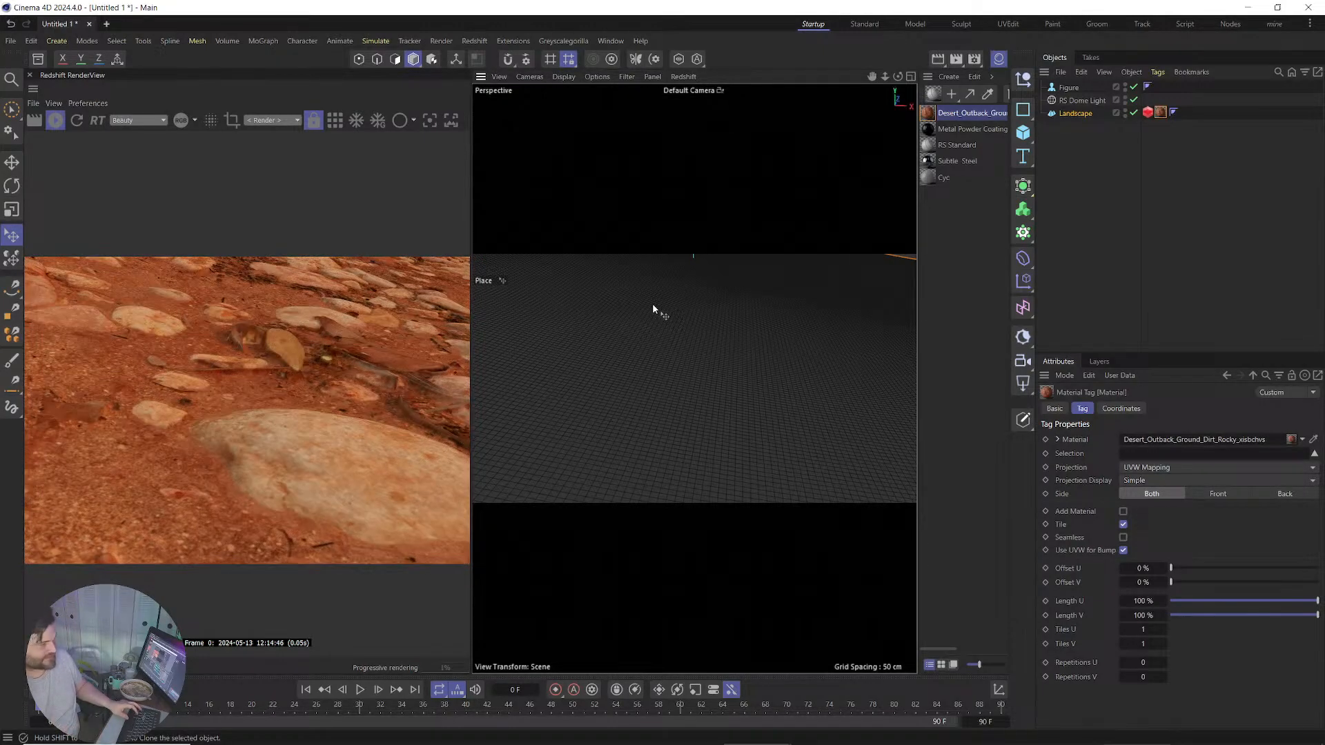
Undo the patch resize, restoring the Landscape to 6000 × 500 × 6000 cm.
left_click(653, 304)
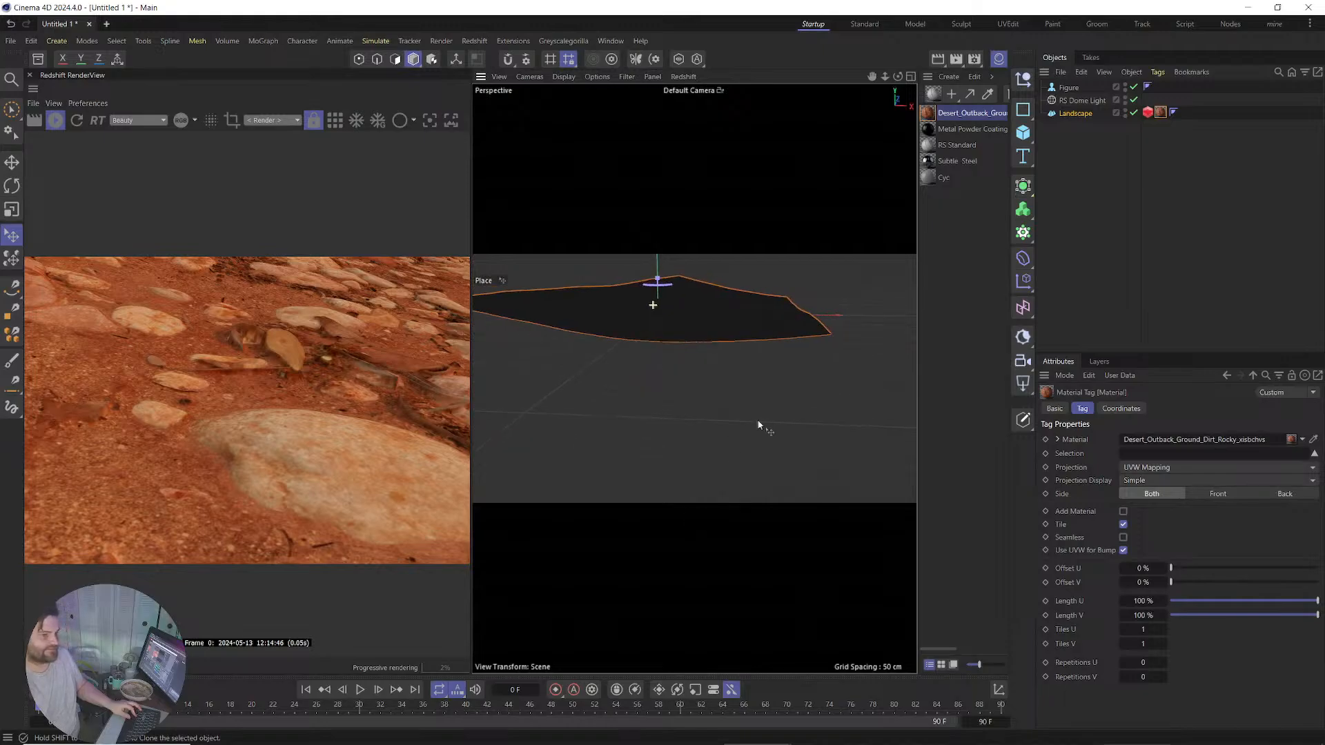
left_click(1078, 114)
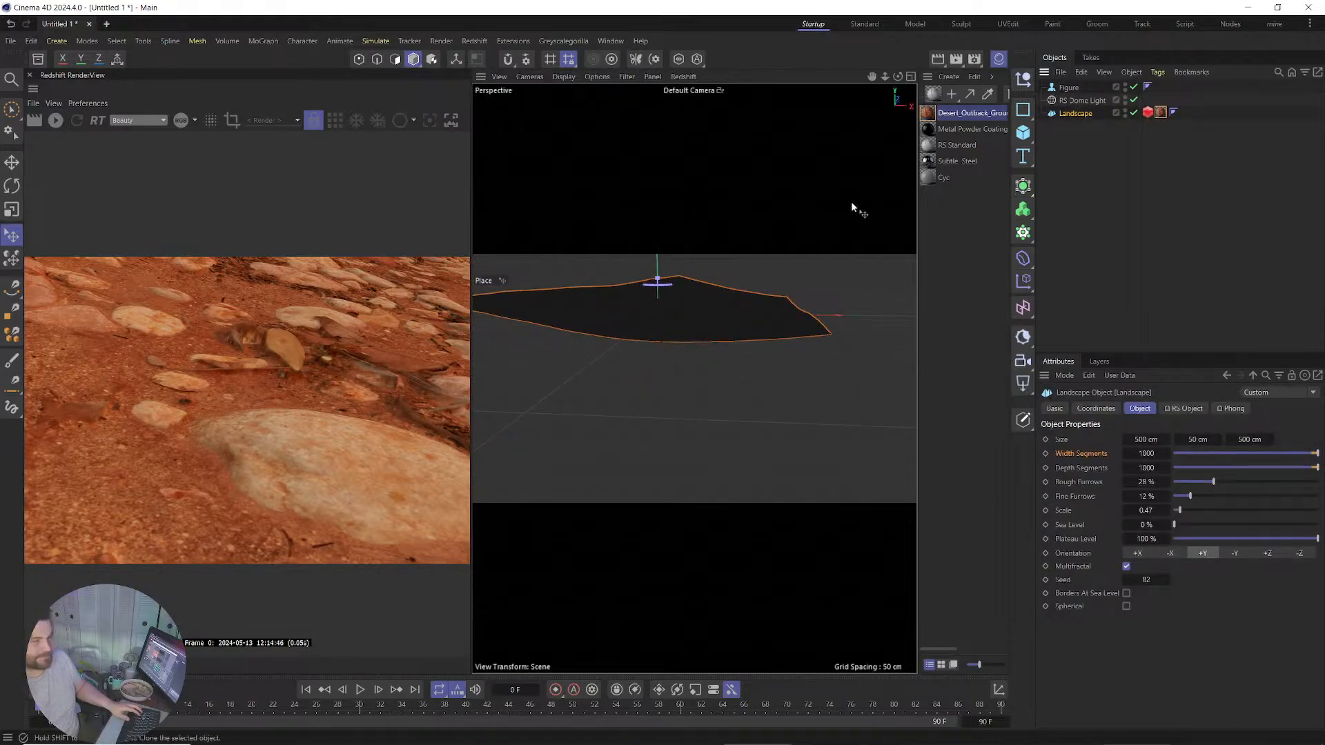
key("ctrl+z")
key("ctrl+z")
key("ctrl+z")
key("ctrl+z")
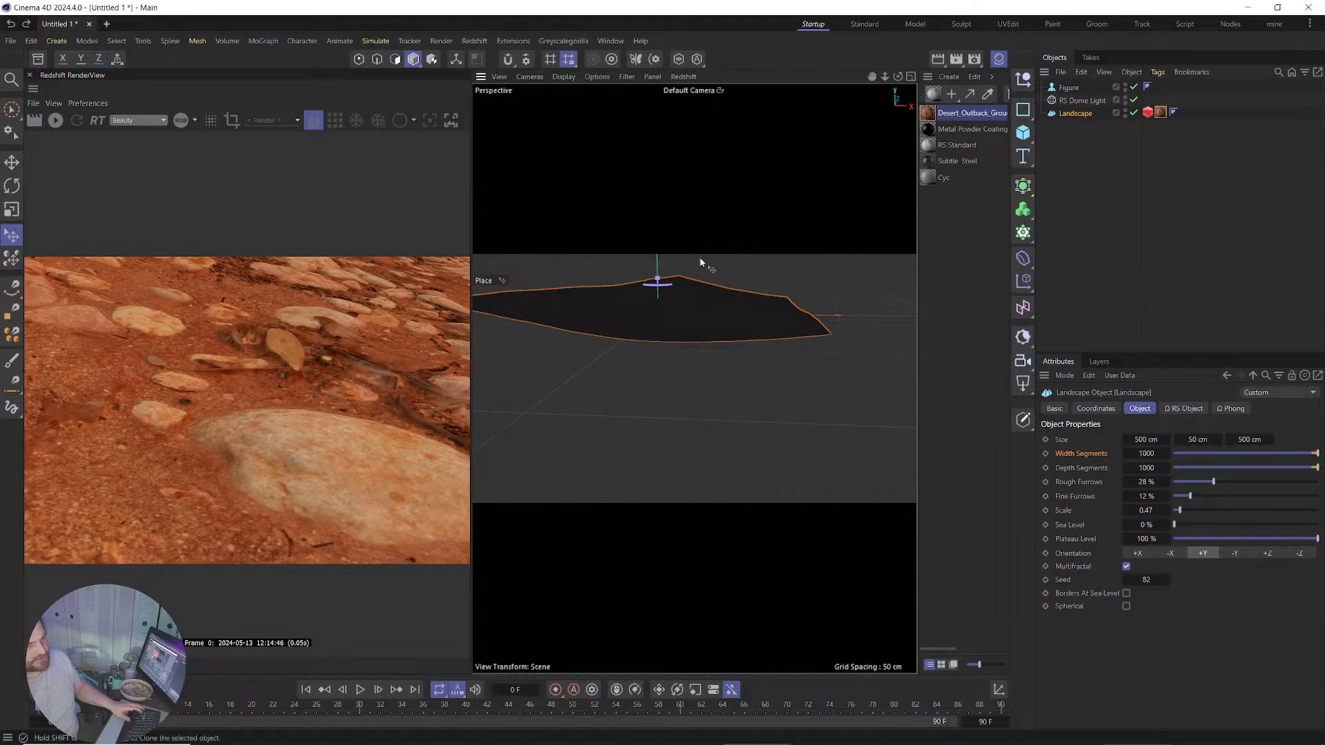
key("ctrl+z")
key("ctrl+z")
key("ctrl+z")
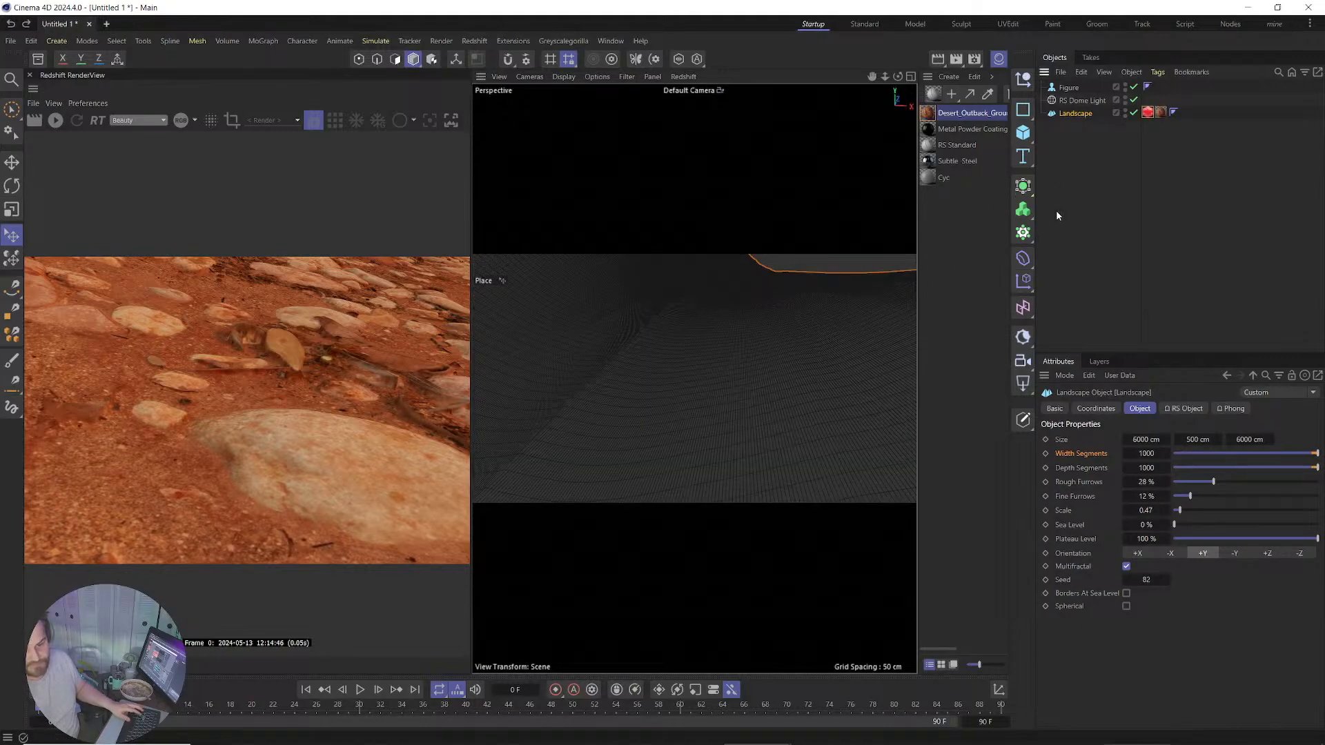
scroll(733, 331, "down", 10)
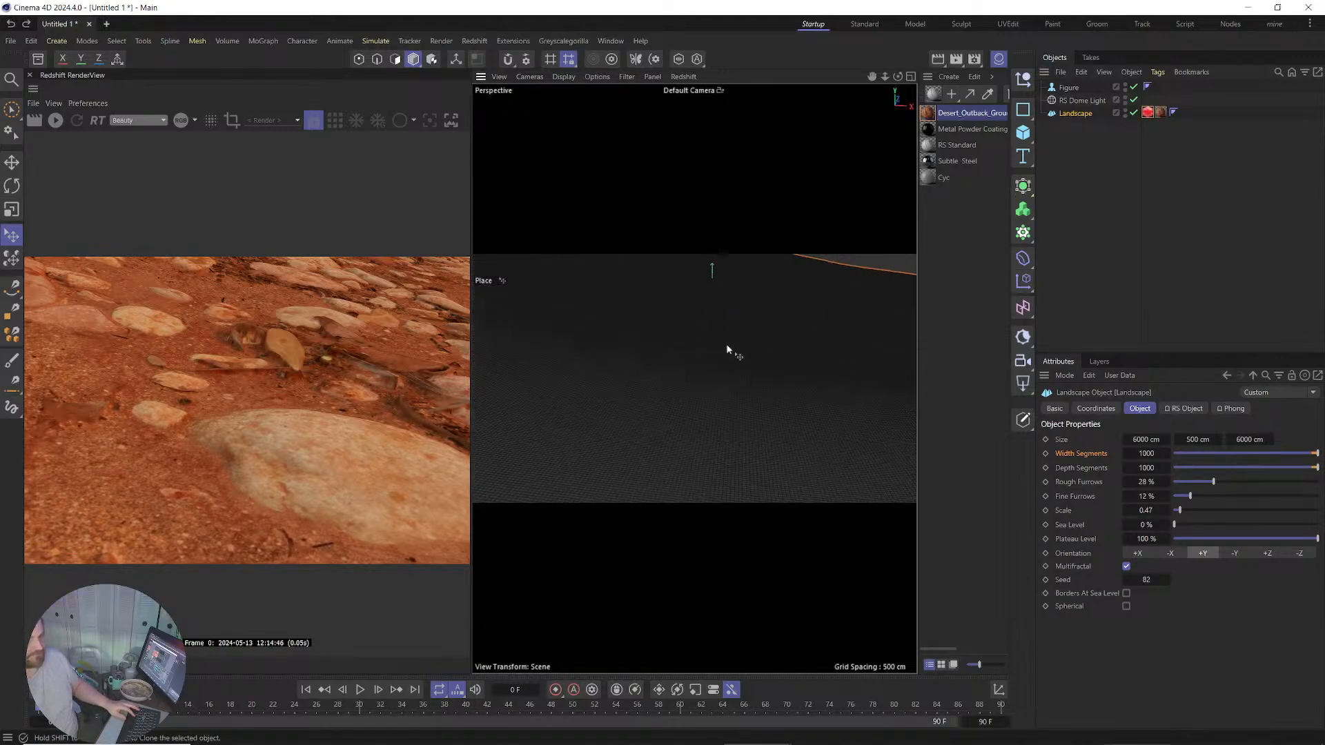
In the RS Object Geometry tab, set Minimum Edge Length 4, Maximum Subdivisions 12, and uncheck Smooth Subdivision.
left_click(1148, 112)
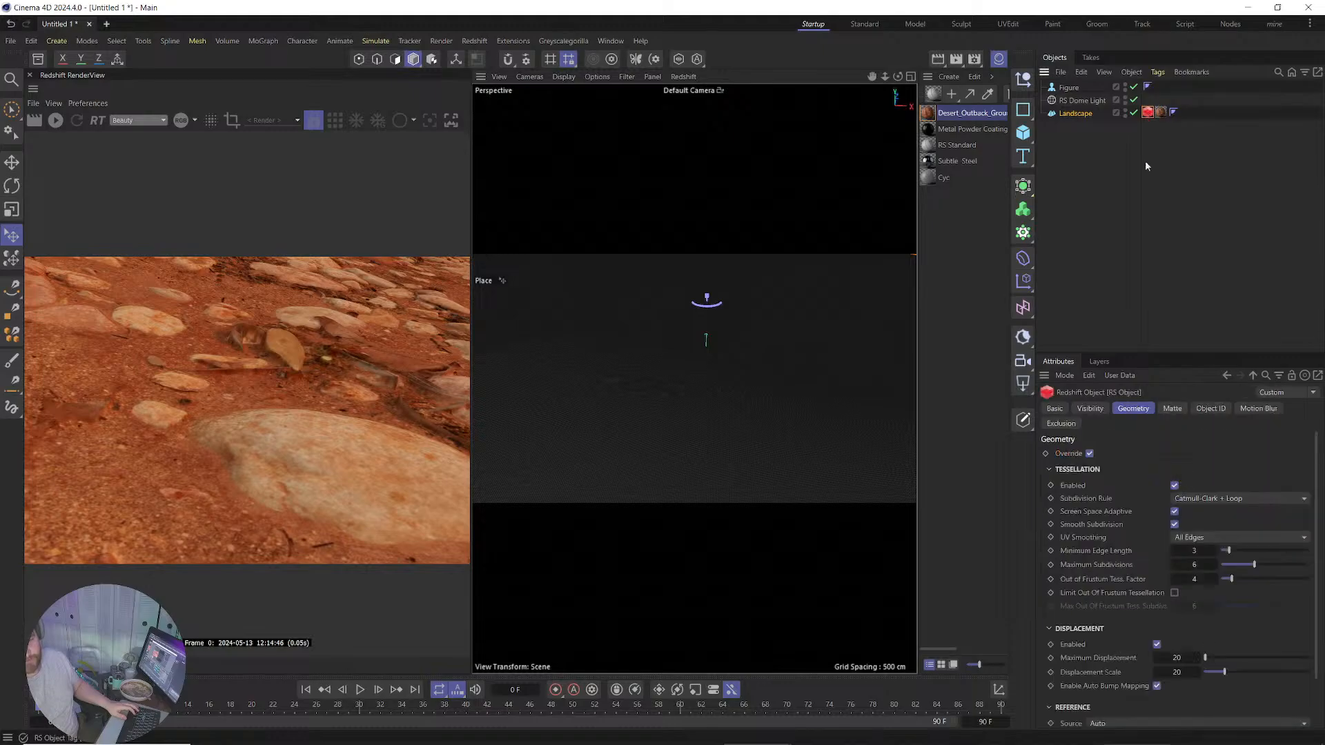
double_click(1200, 555)
type("4")
key("Return")
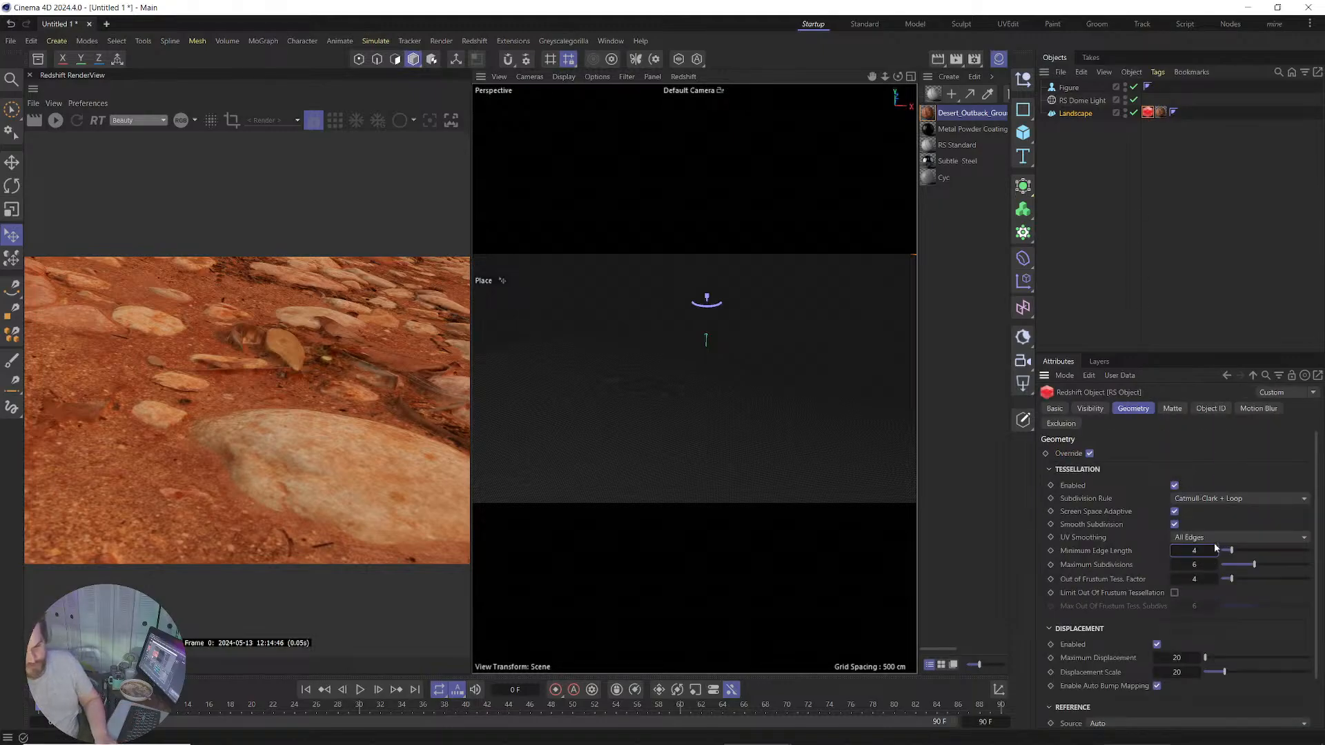
double_click(1201, 565)
type("8")
key("Return")
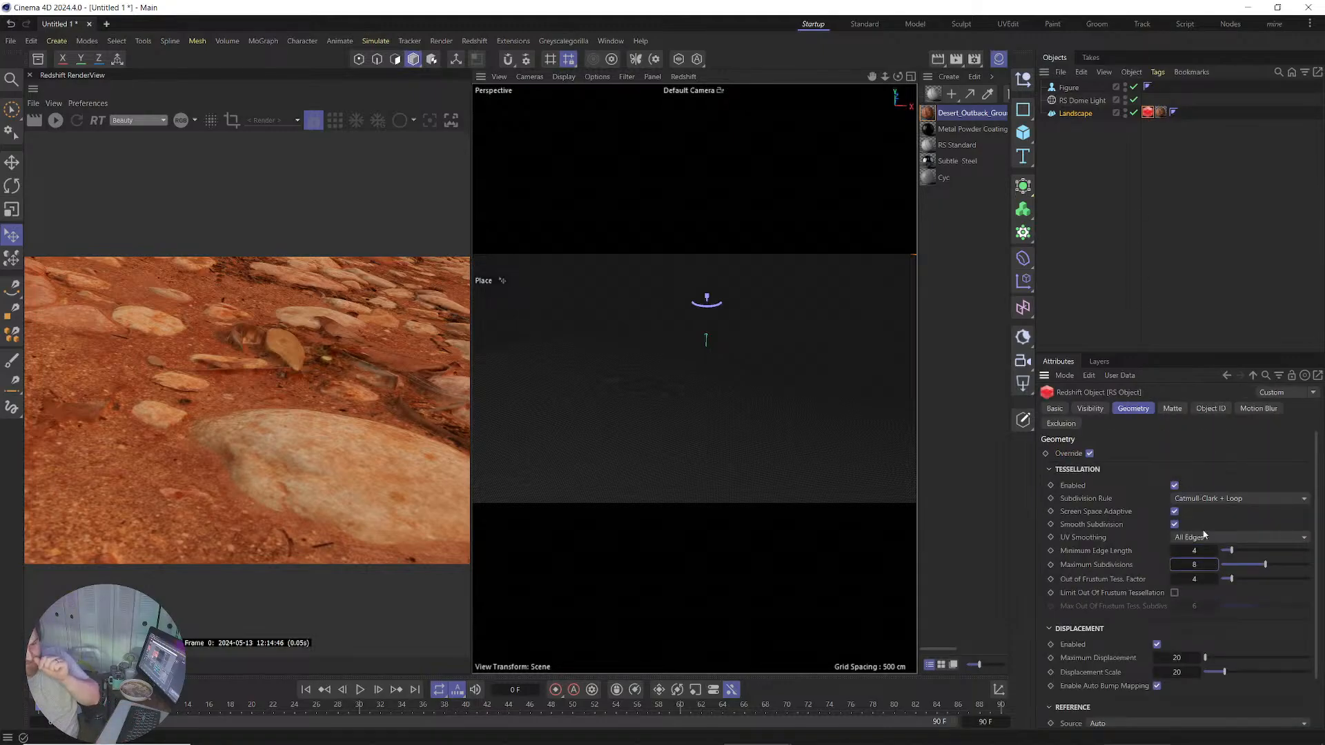
type("12")
key("Return")
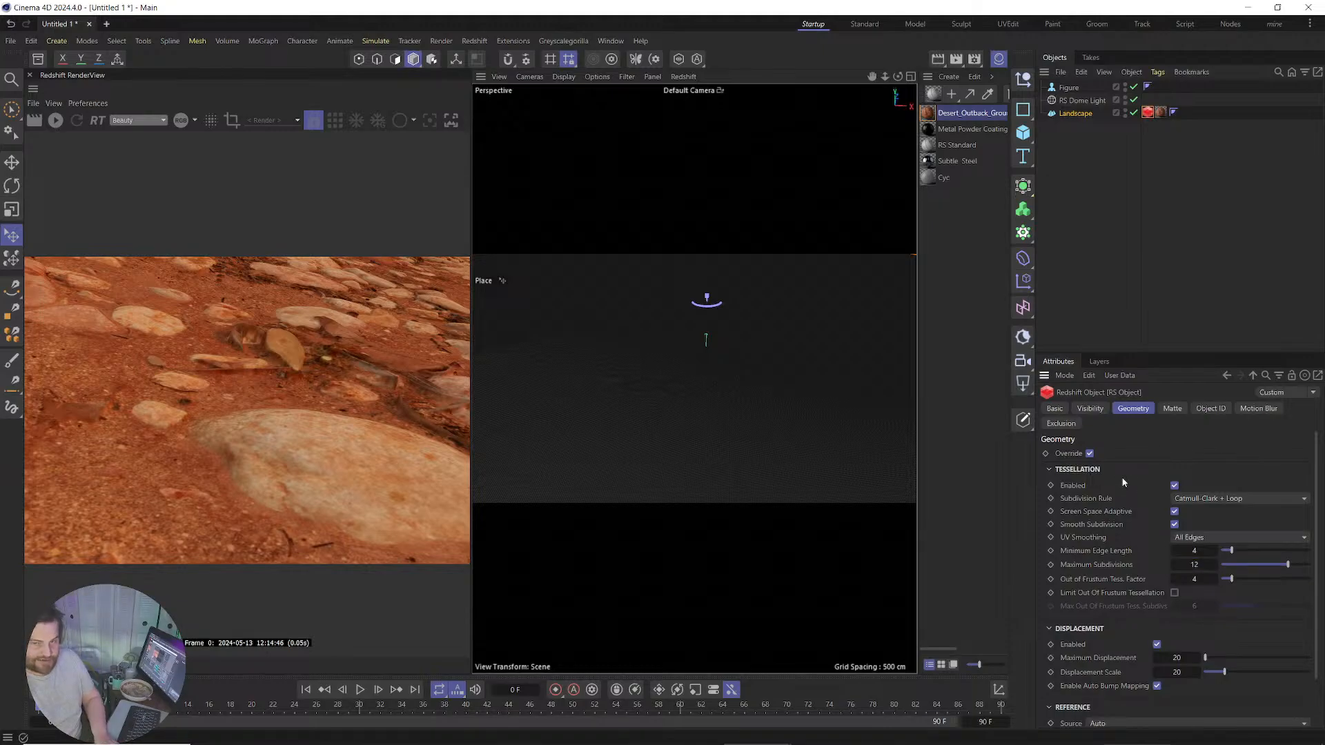
left_click(1175, 525)
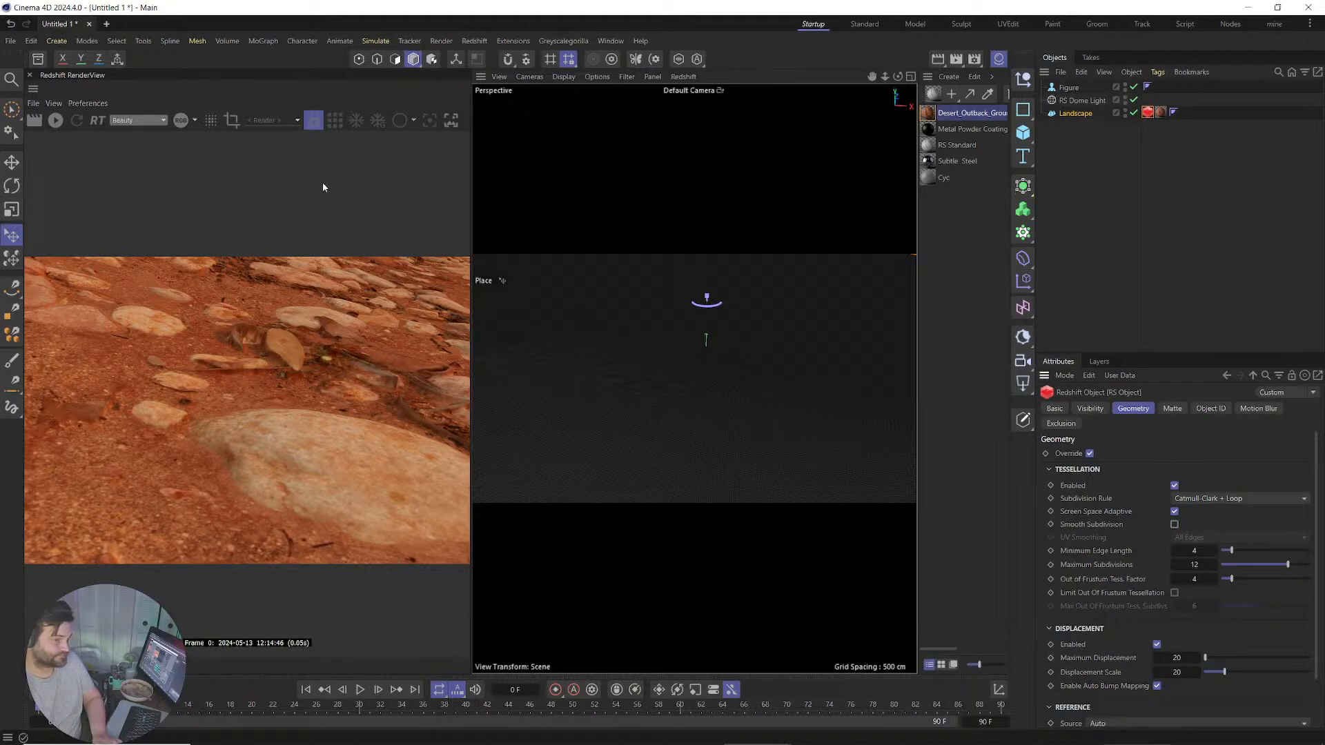
Lower the view toward the horizon and restart the Redshift render of the figure on the terrain.
left_click(1160, 113)
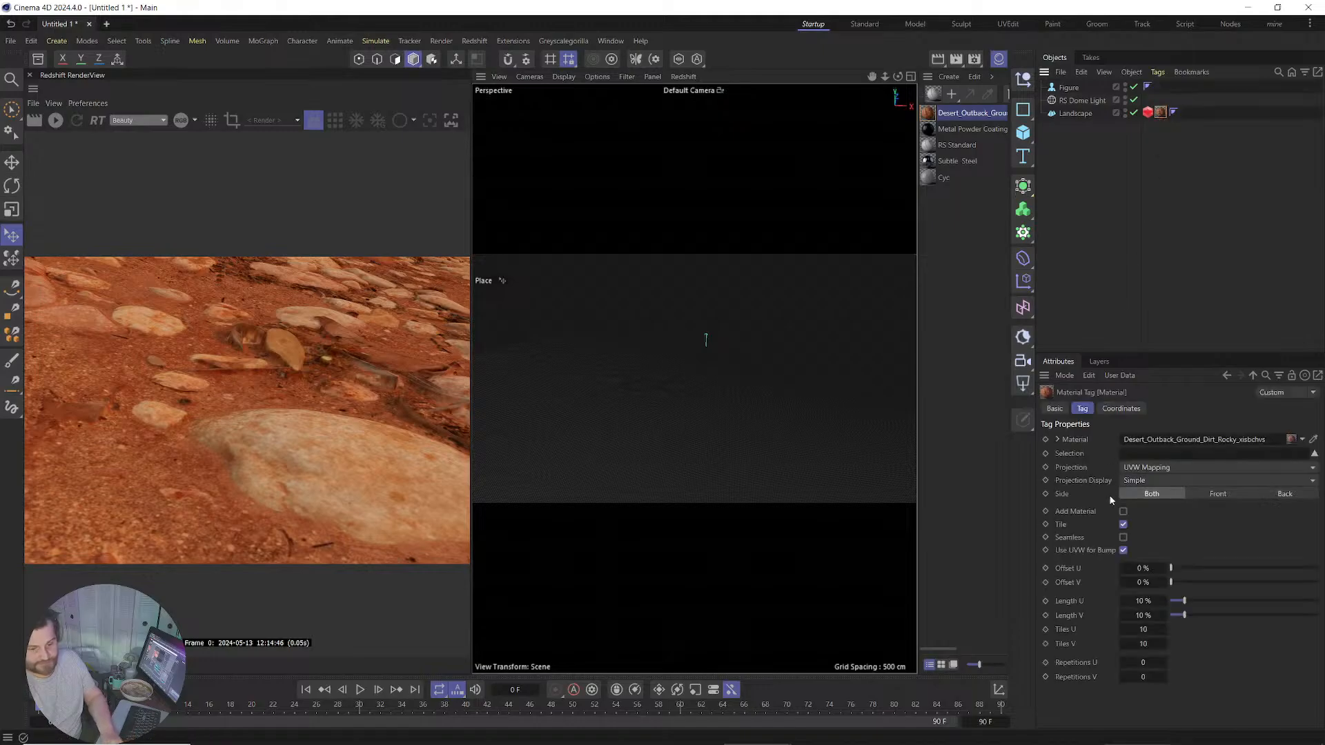
left_click(1148, 112)
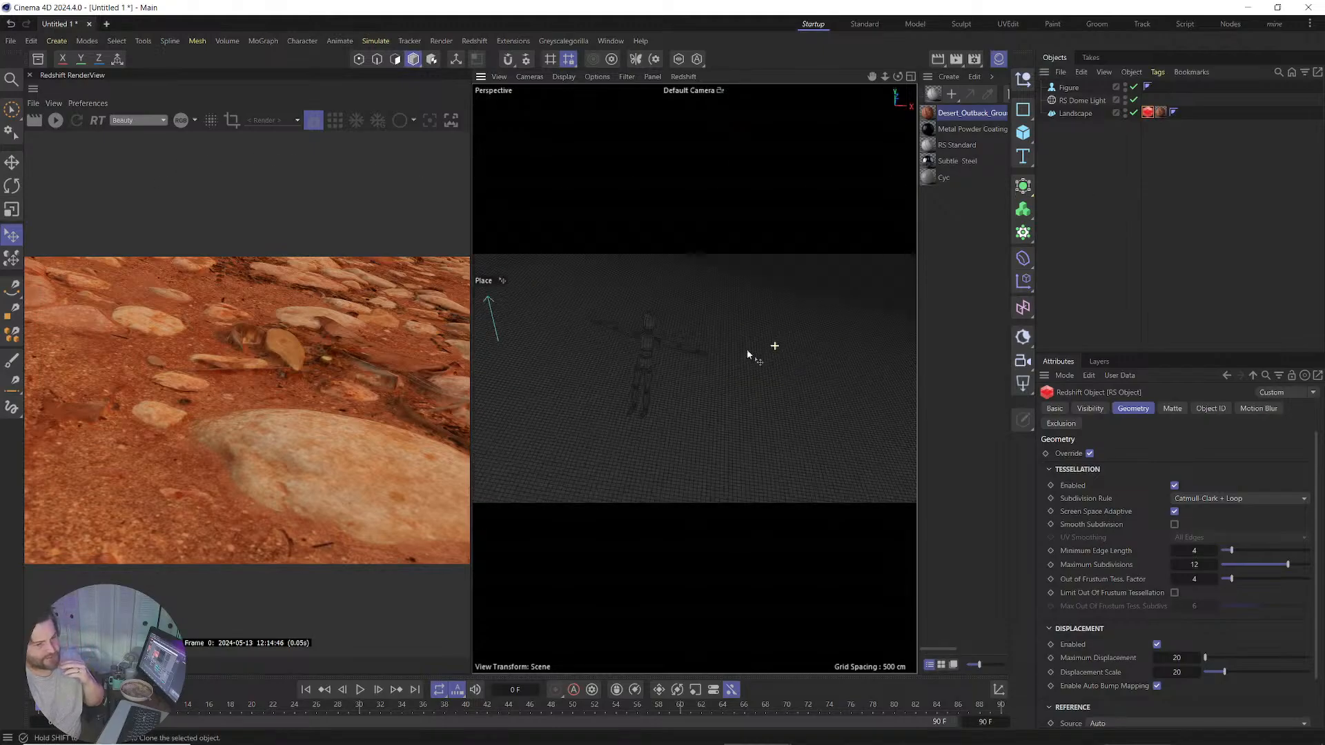
middle_click_drag(657, 429, 639, 376, "alt")
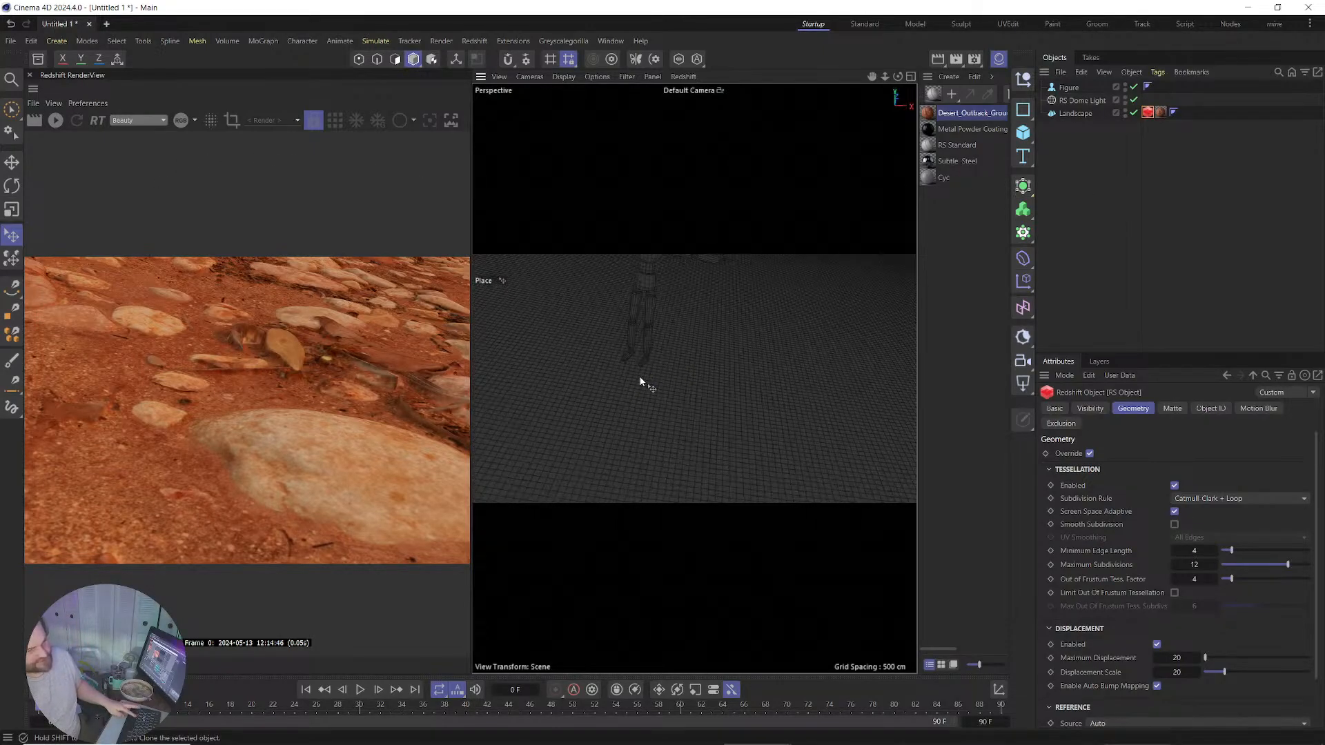
left_click_drag(637, 375, 662, 334, "alt")
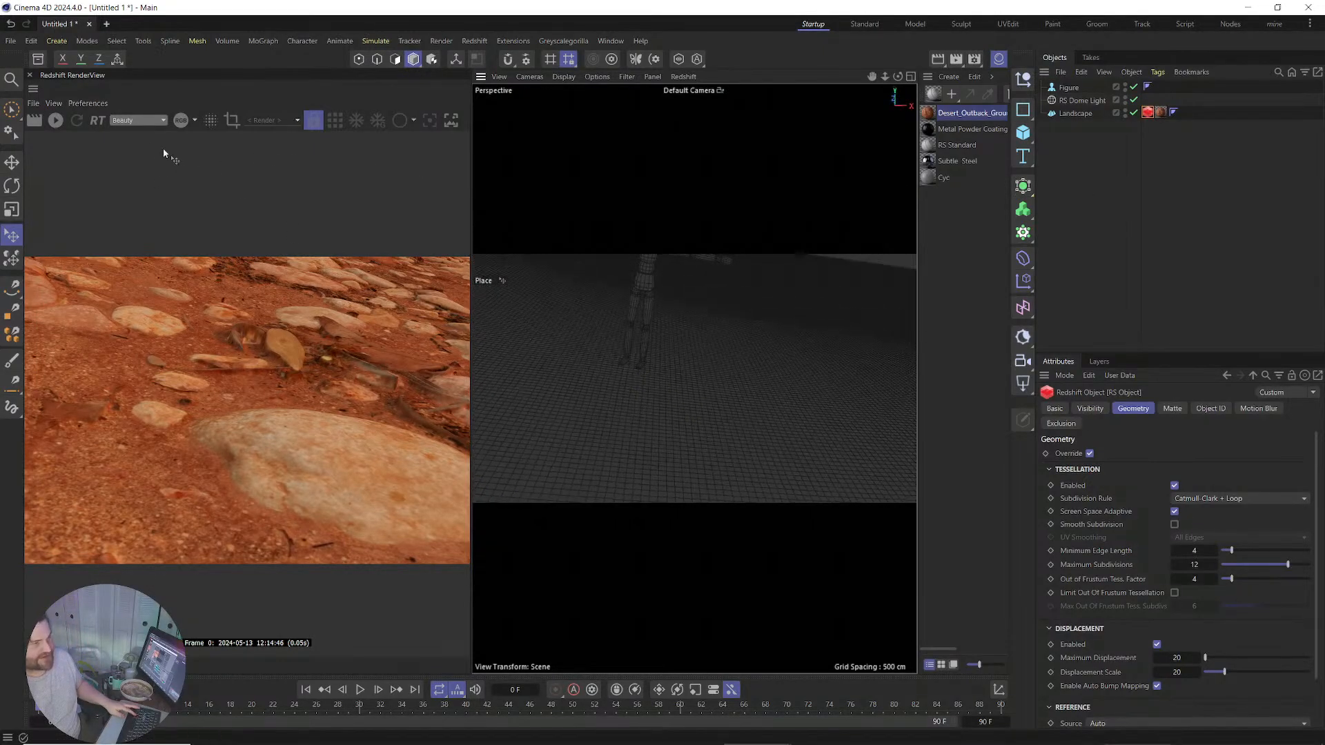
left_click(63, 122)
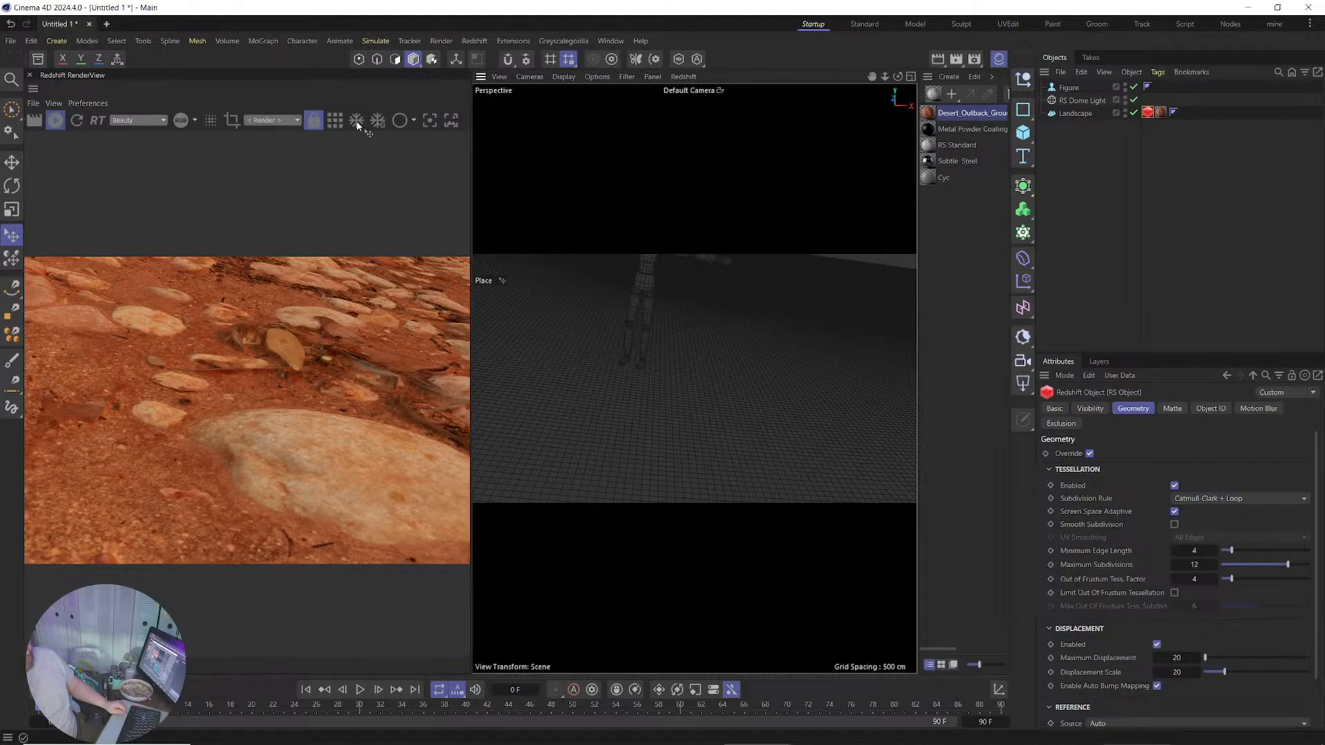
left_click(358, 124)
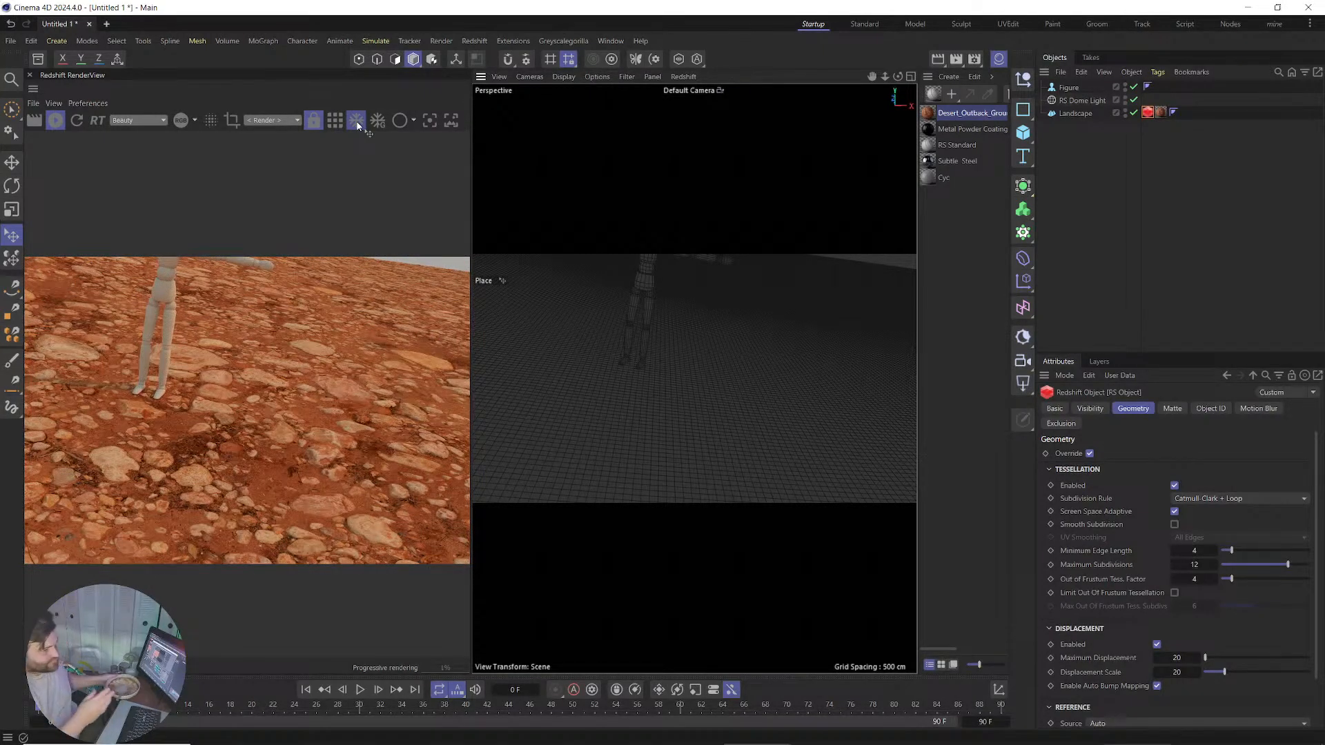
left_click_drag(618, 378, 688, 355, "alt")
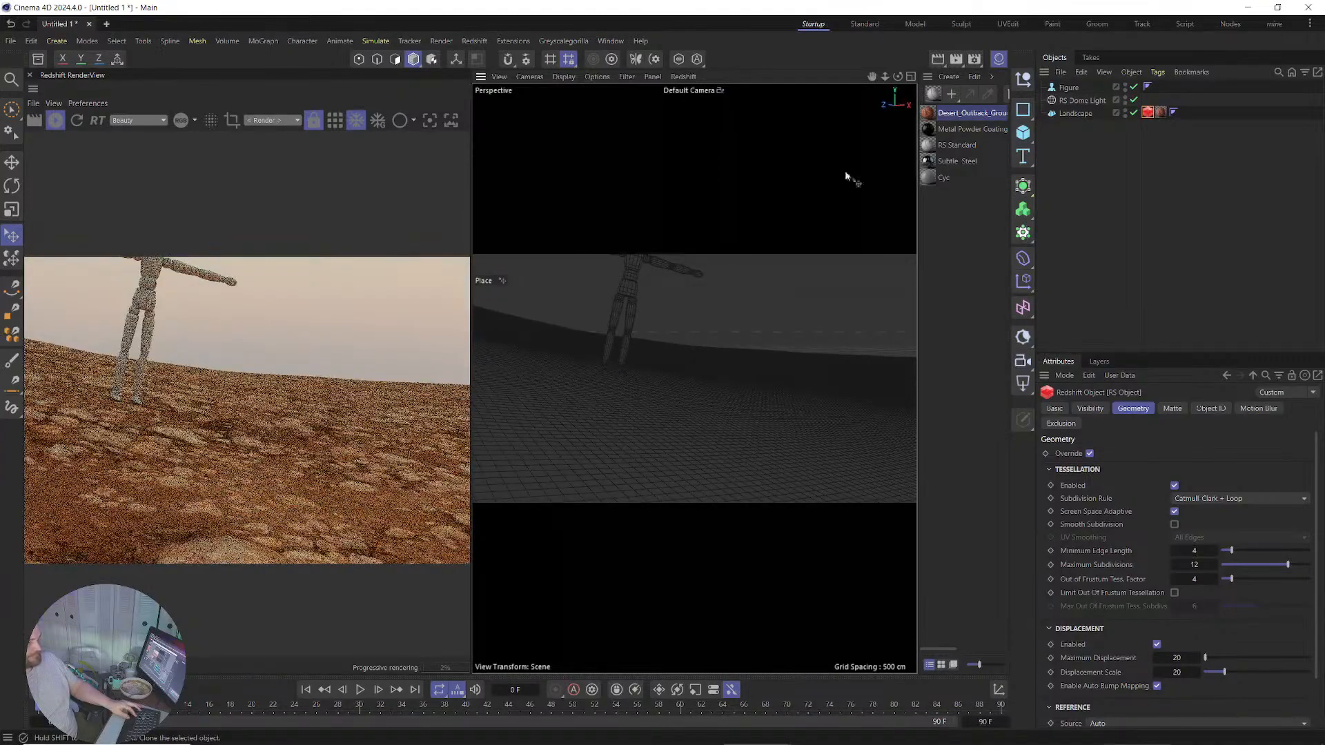
Set the ground material's RS Displacement New Range Min to -1 in the Shader Graph.
double_click(939, 117)
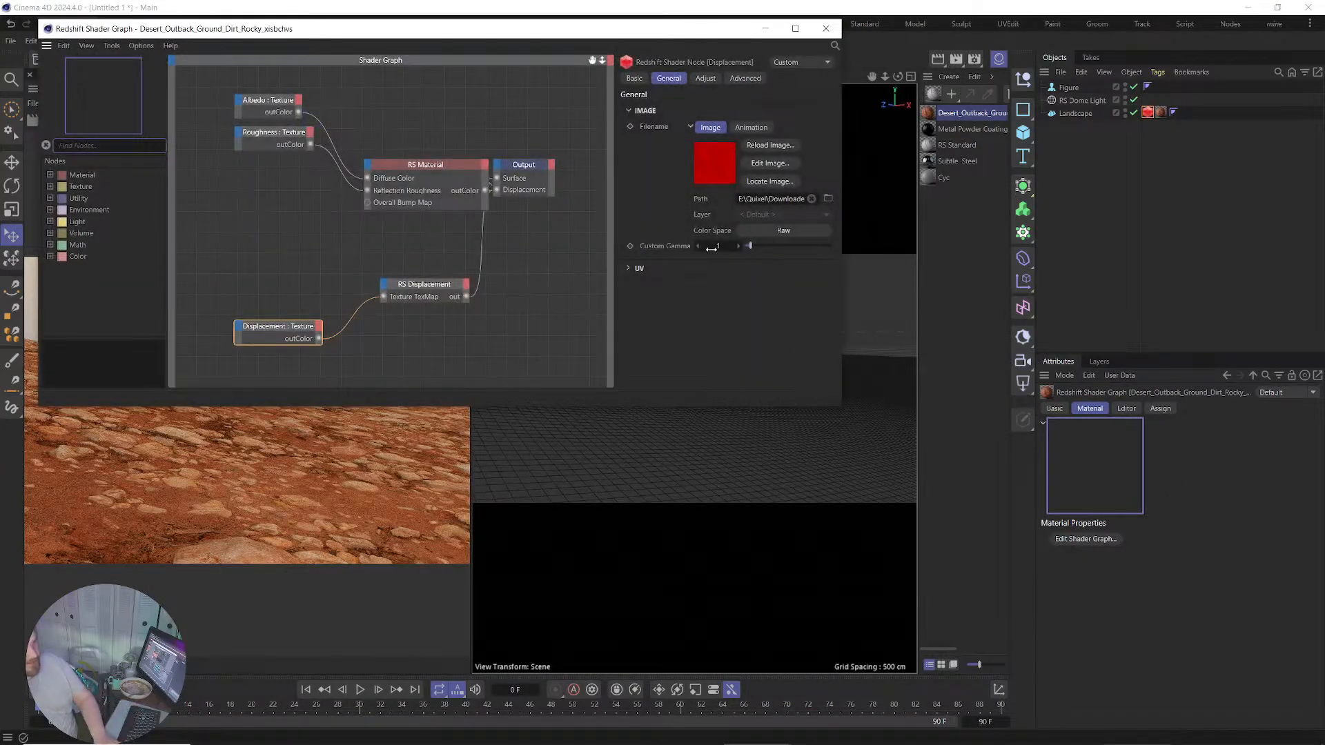
left_click(424, 285)
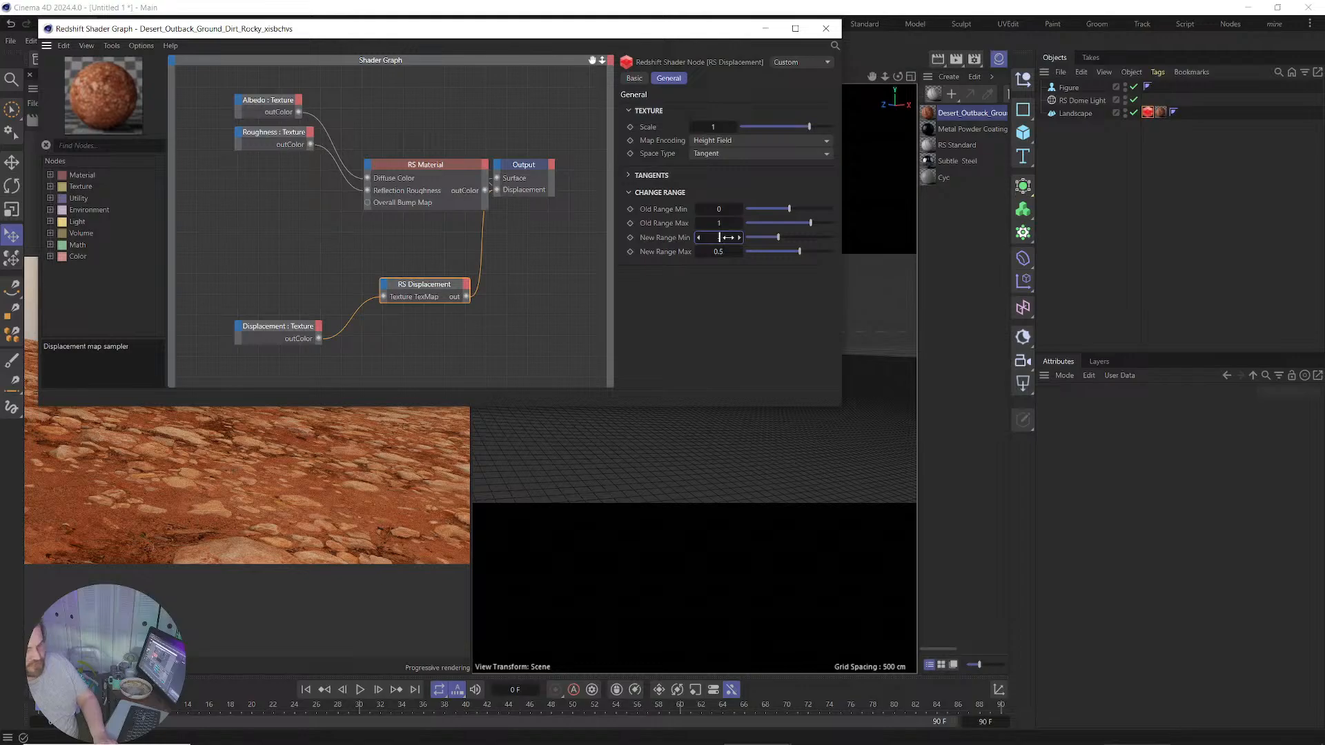
type("-1")
key("Tab")
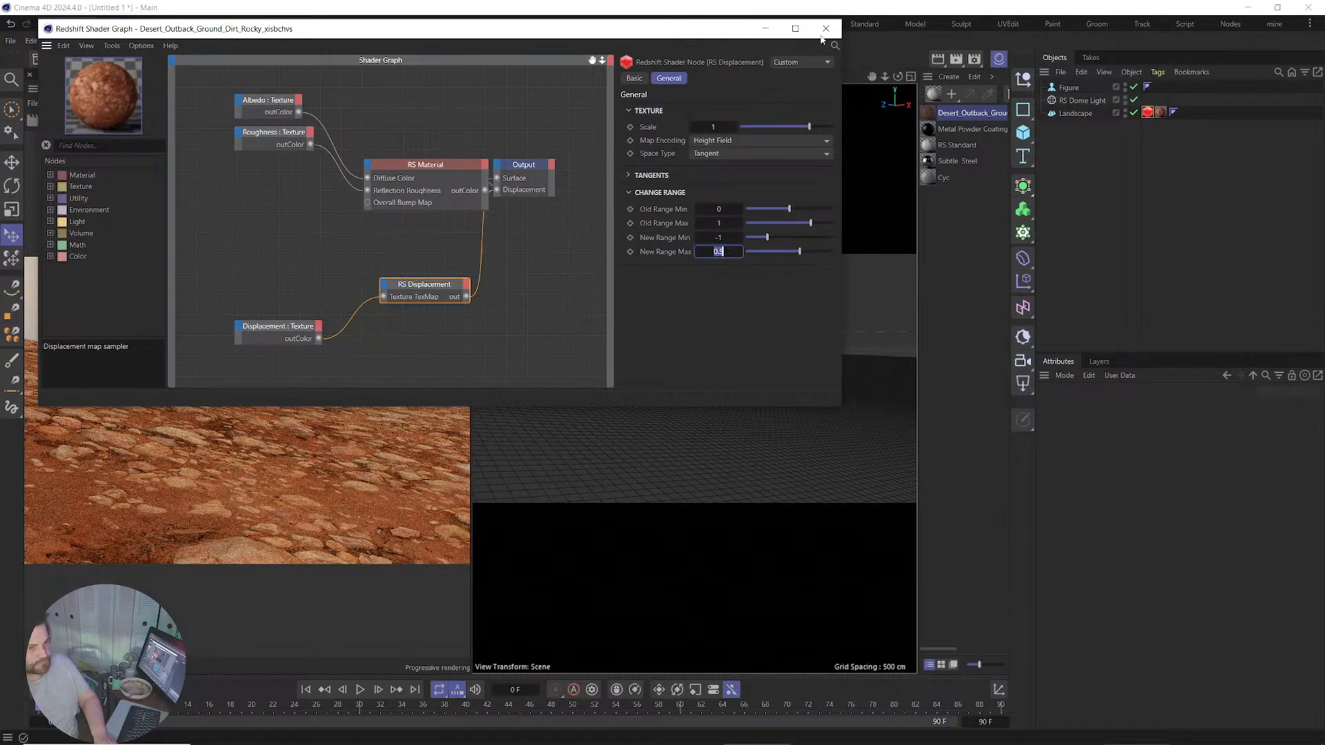
left_click(825, 28)
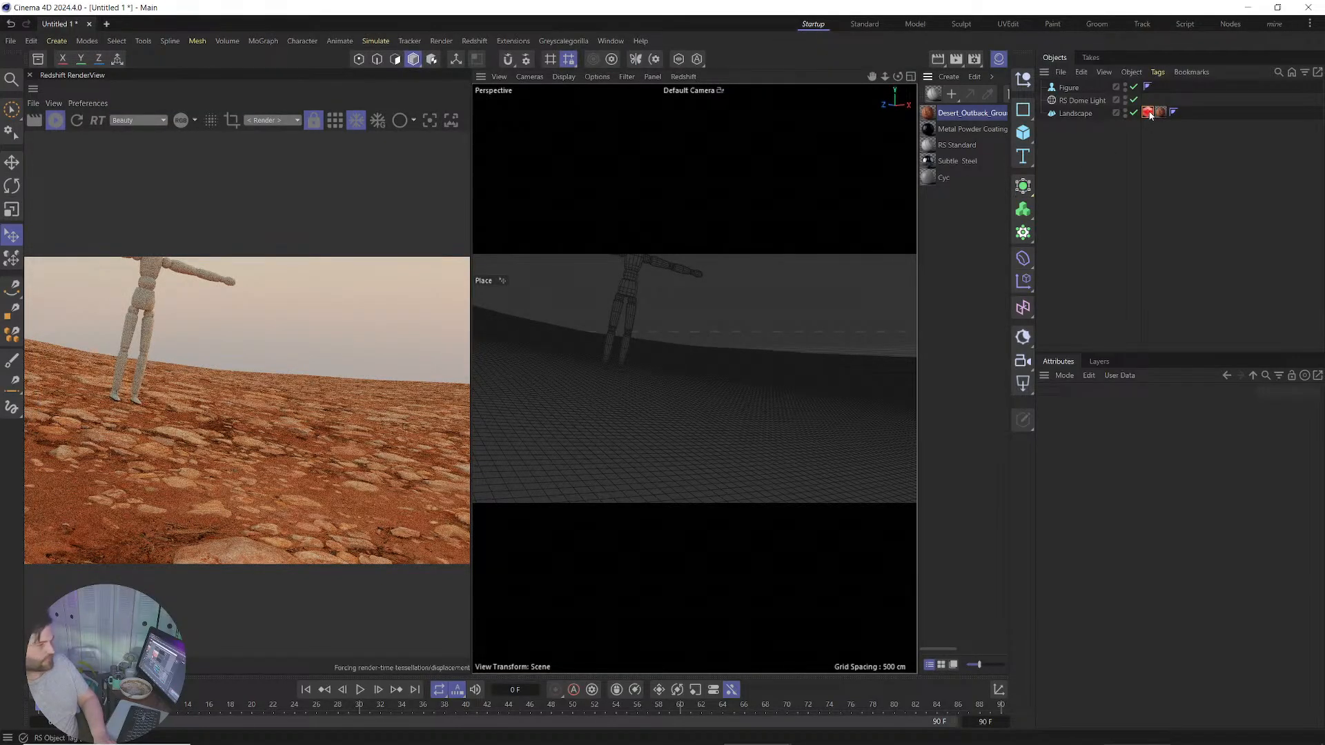
Set the Landscape RS Object's Minimum Edge Length to 2.
left_click(1148, 112)
double_click(1201, 552)
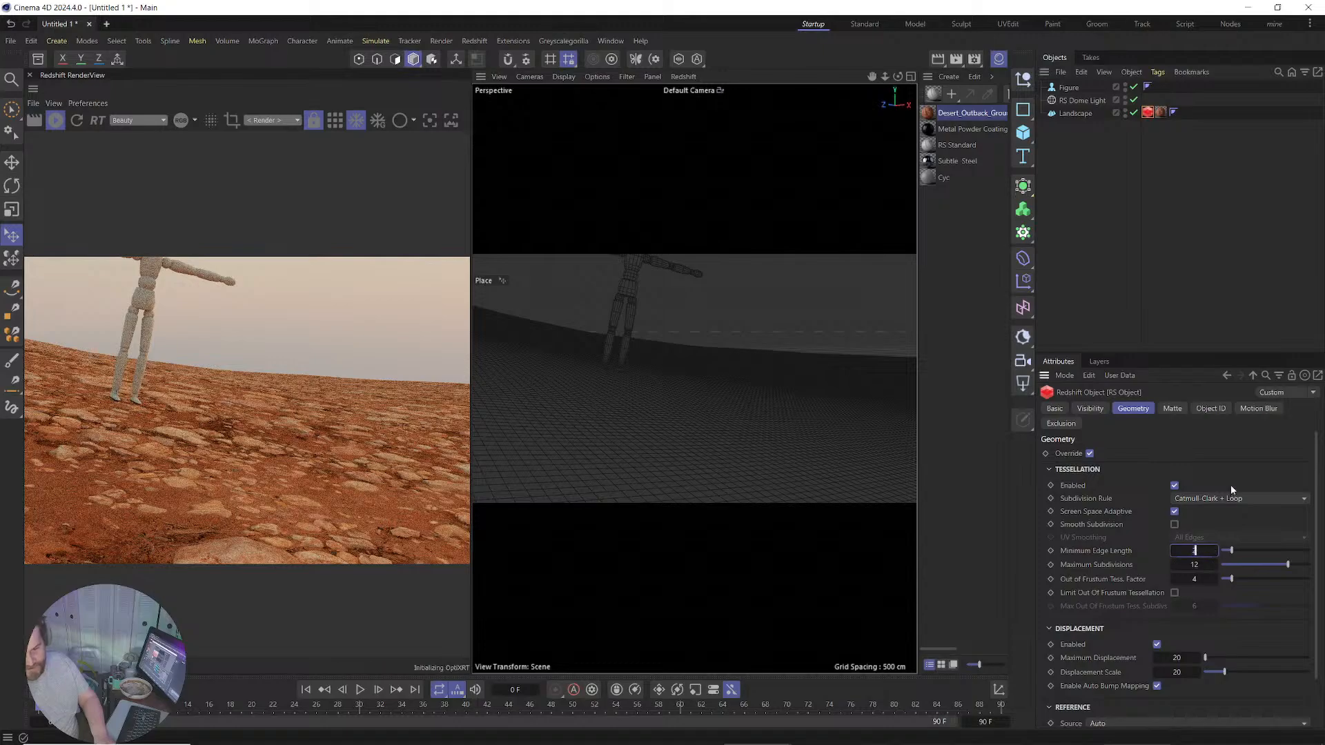
type("2")
key("Return")
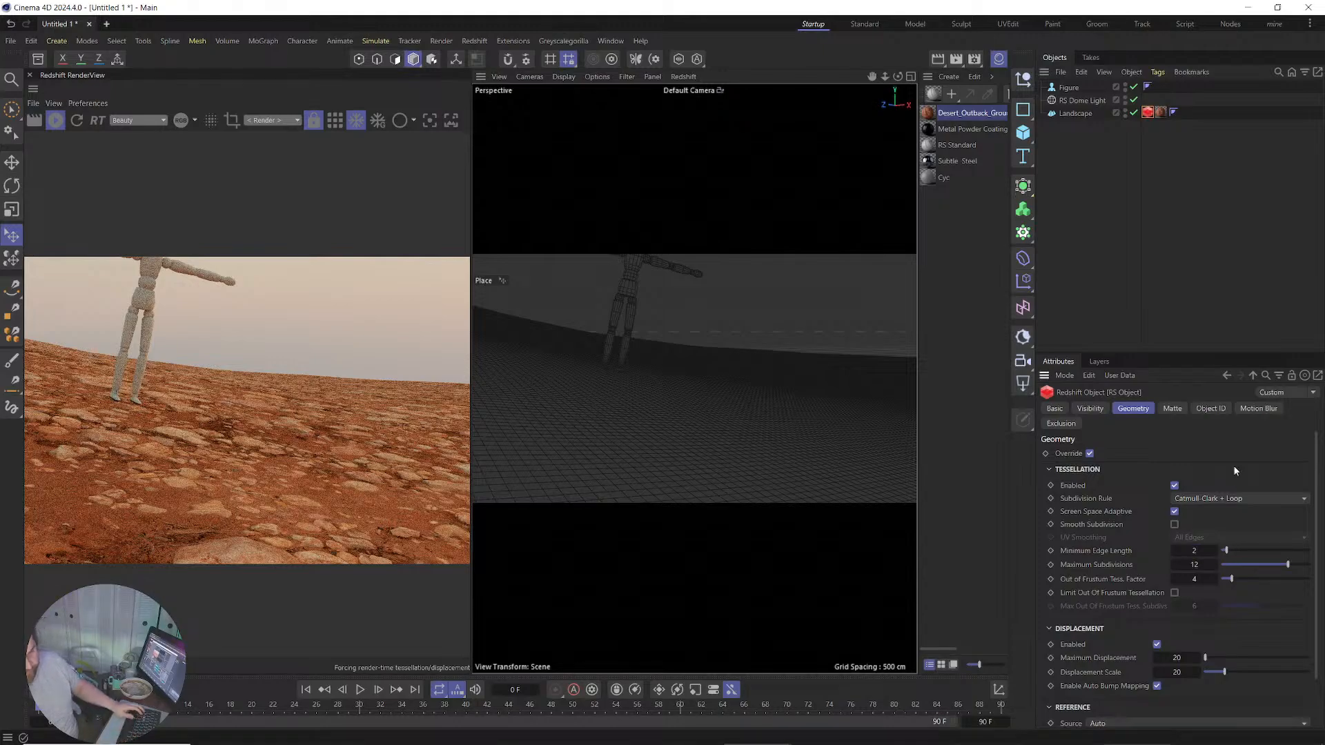
Set Maximum Displacement and Displacement Scale to 25, then to 15.
double_click(1177, 658)
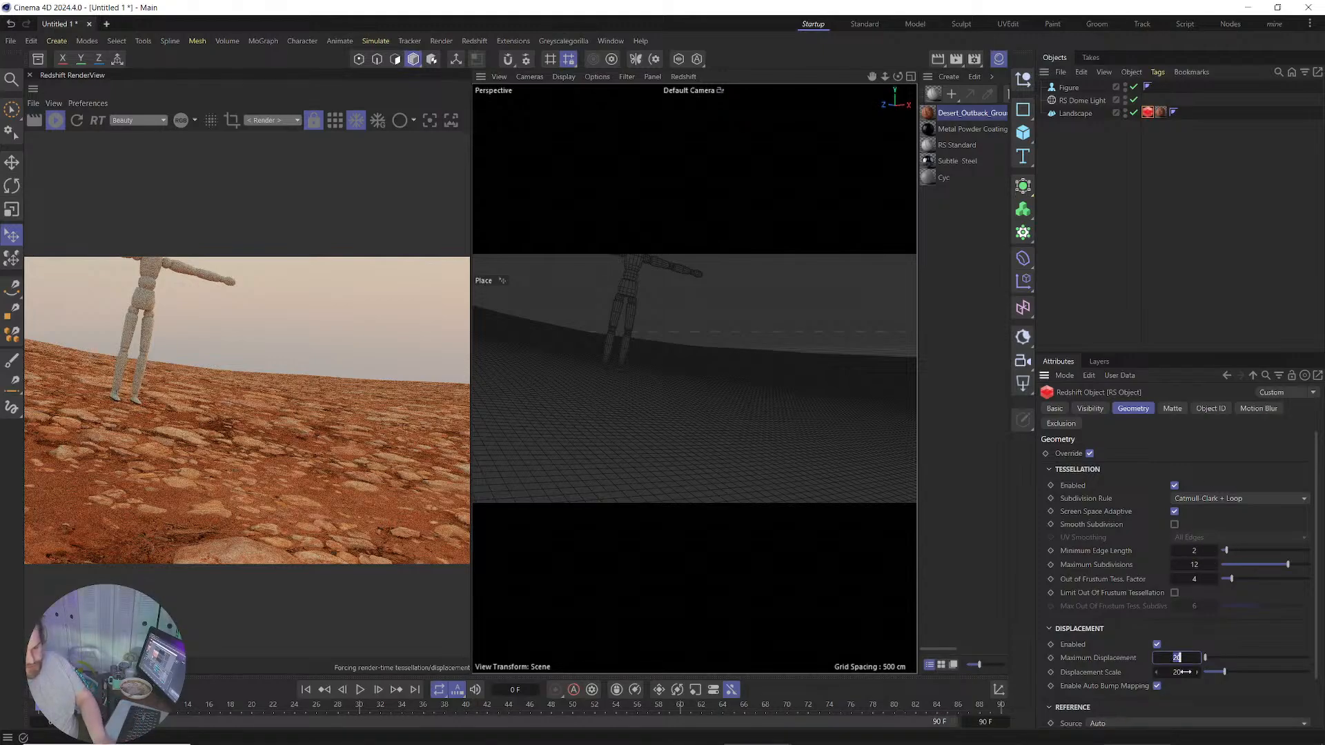
type("25")
key("Tab")
type("25")
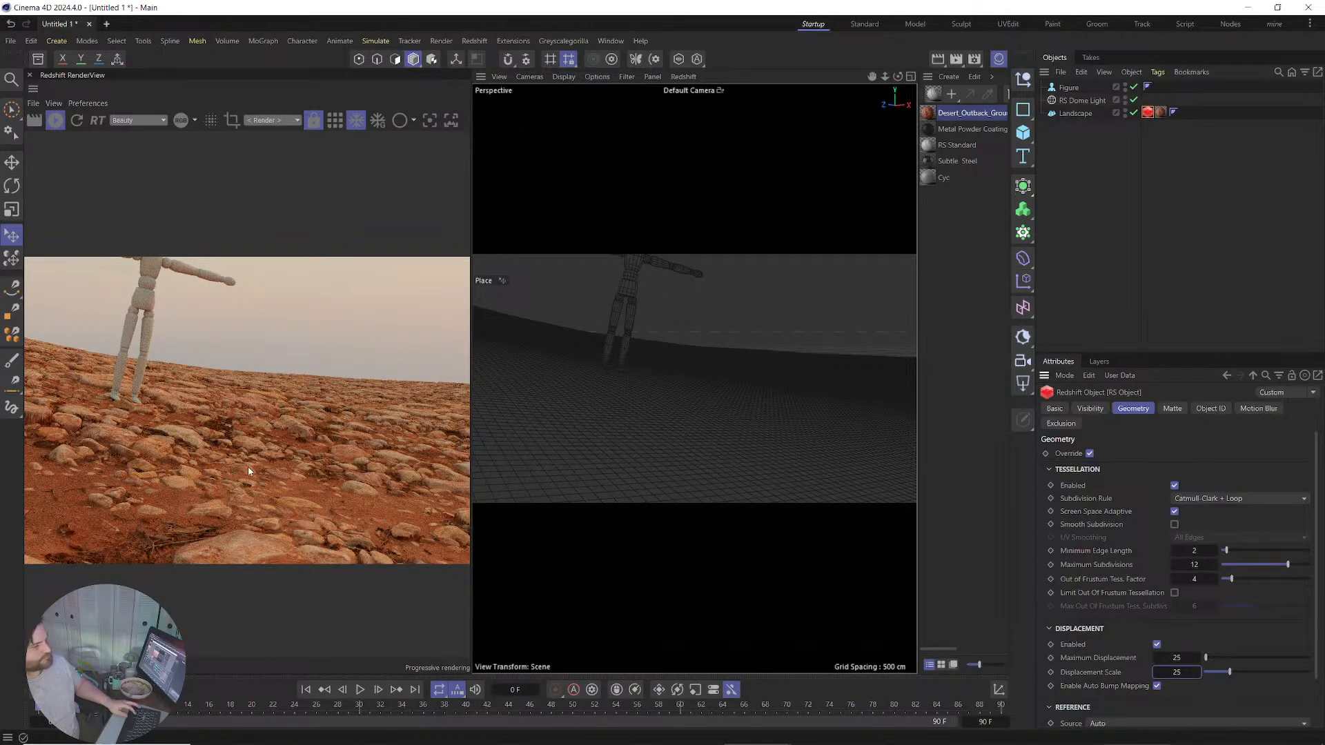
double_click(1182, 658)
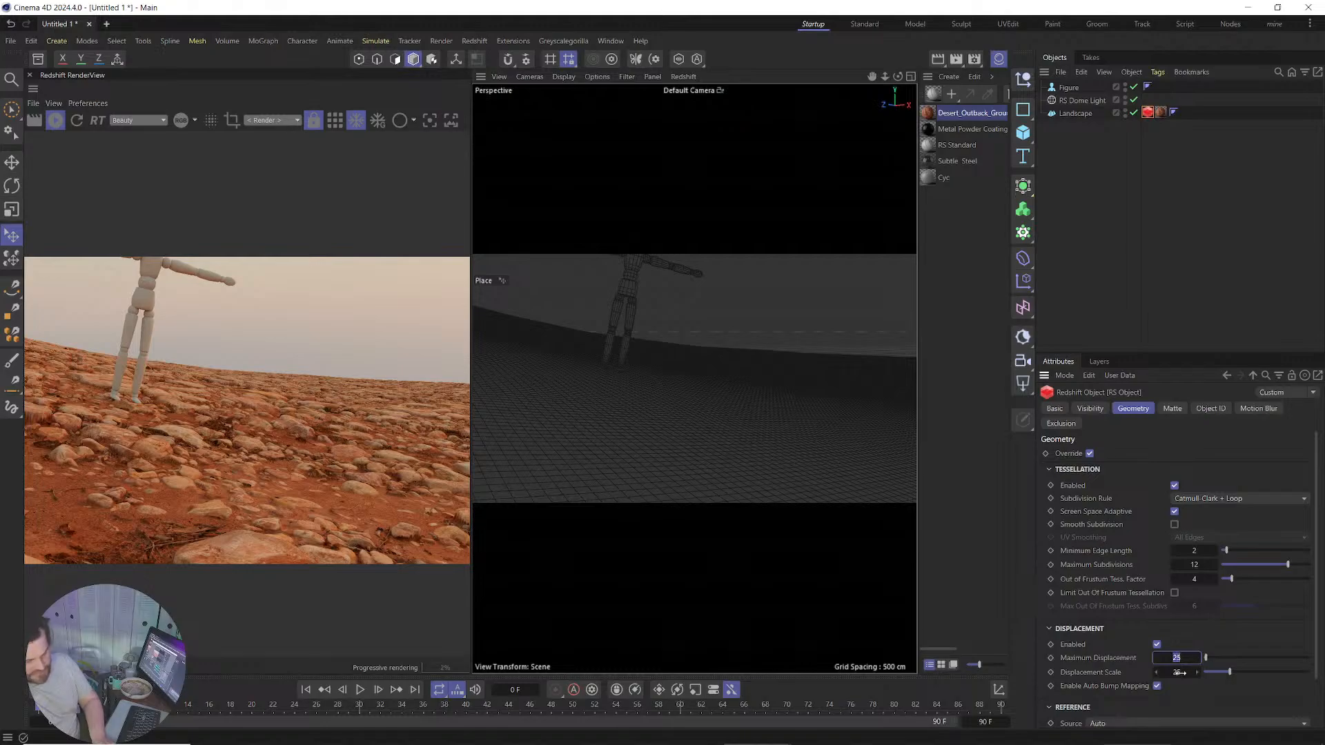
type("15")
key("Tab")
type("15")
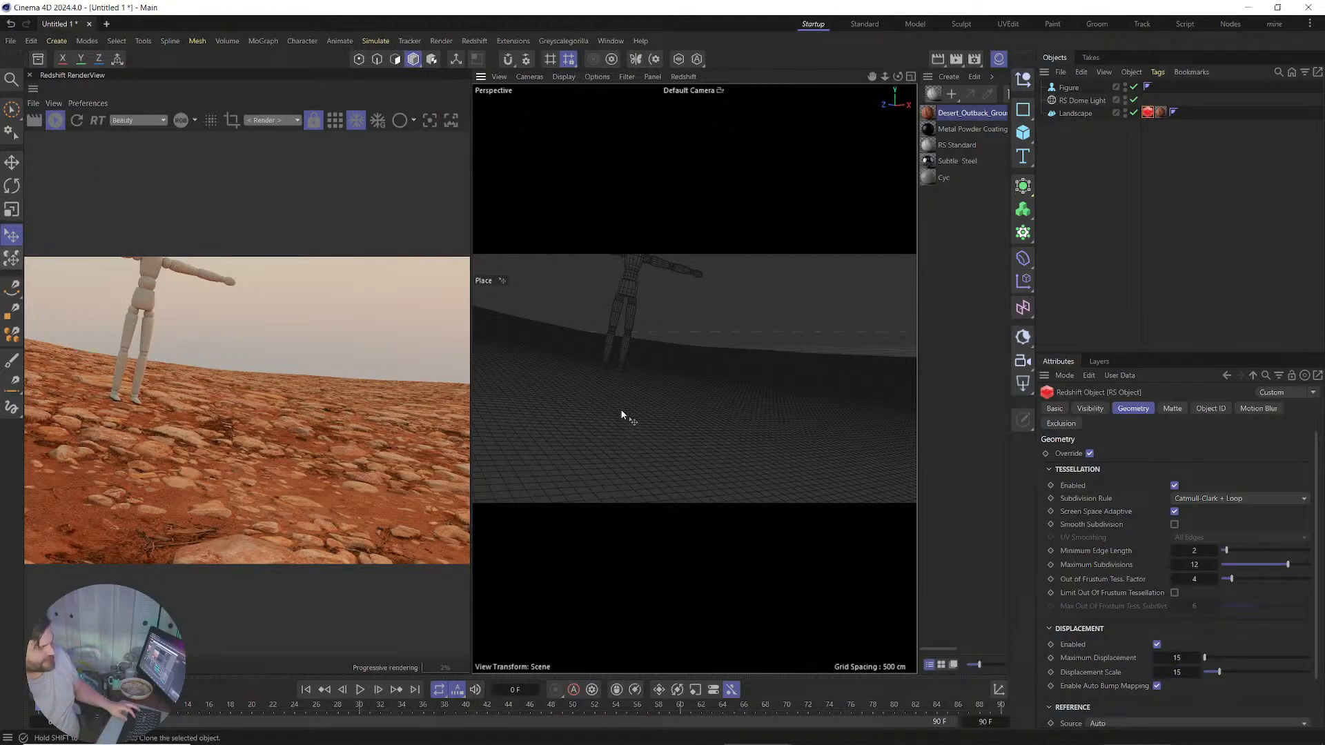
left_click_drag(621, 413, 620, 445, "alt")
right_click_drag(619, 341, 609, 481, "alt")
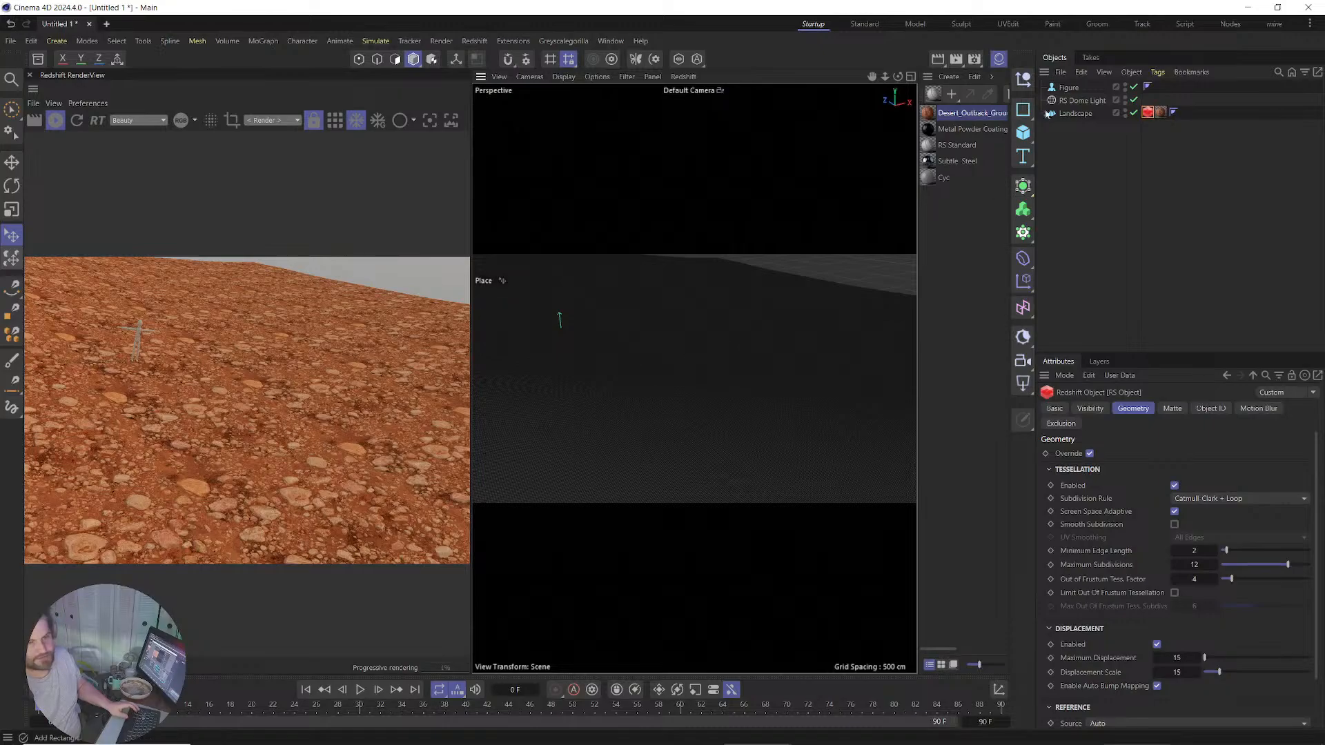
Set the desert material tag's Tiles U and V to 5, then orbit back to the figure.
left_click(1160, 113)
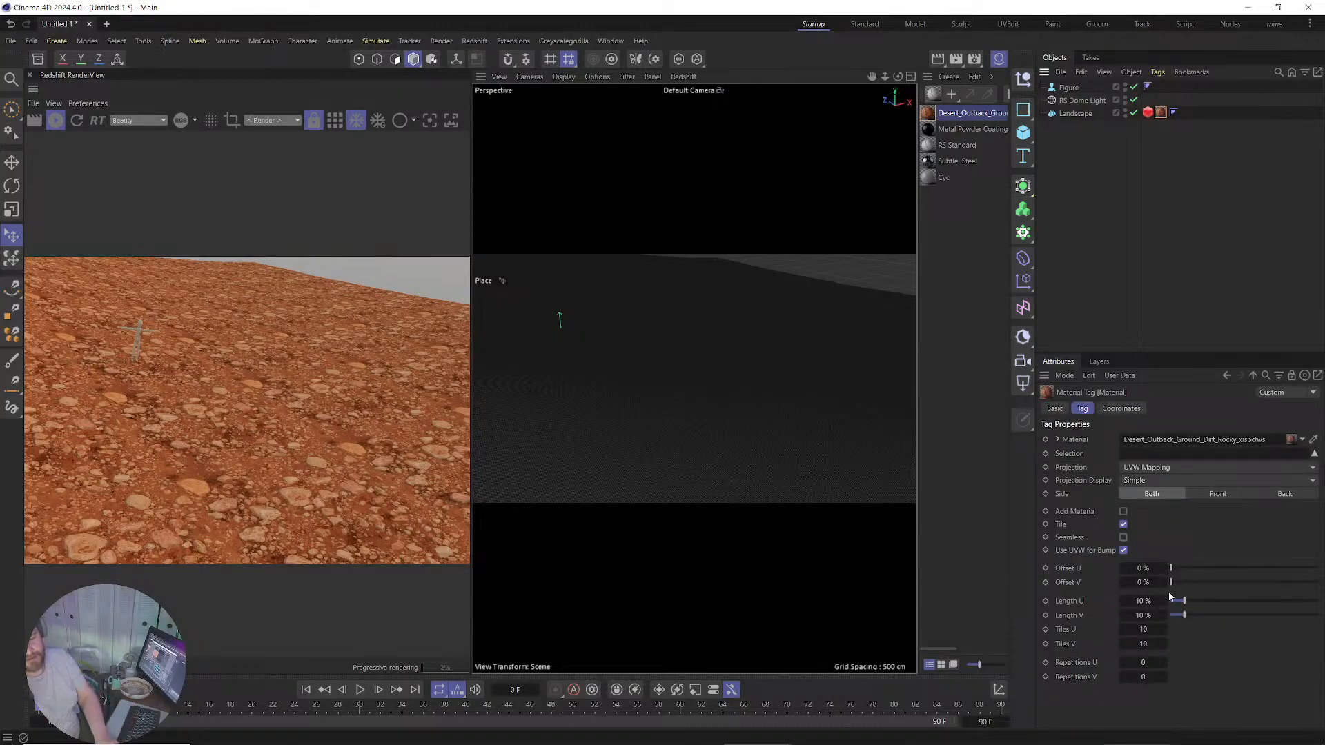
double_click(1151, 627)
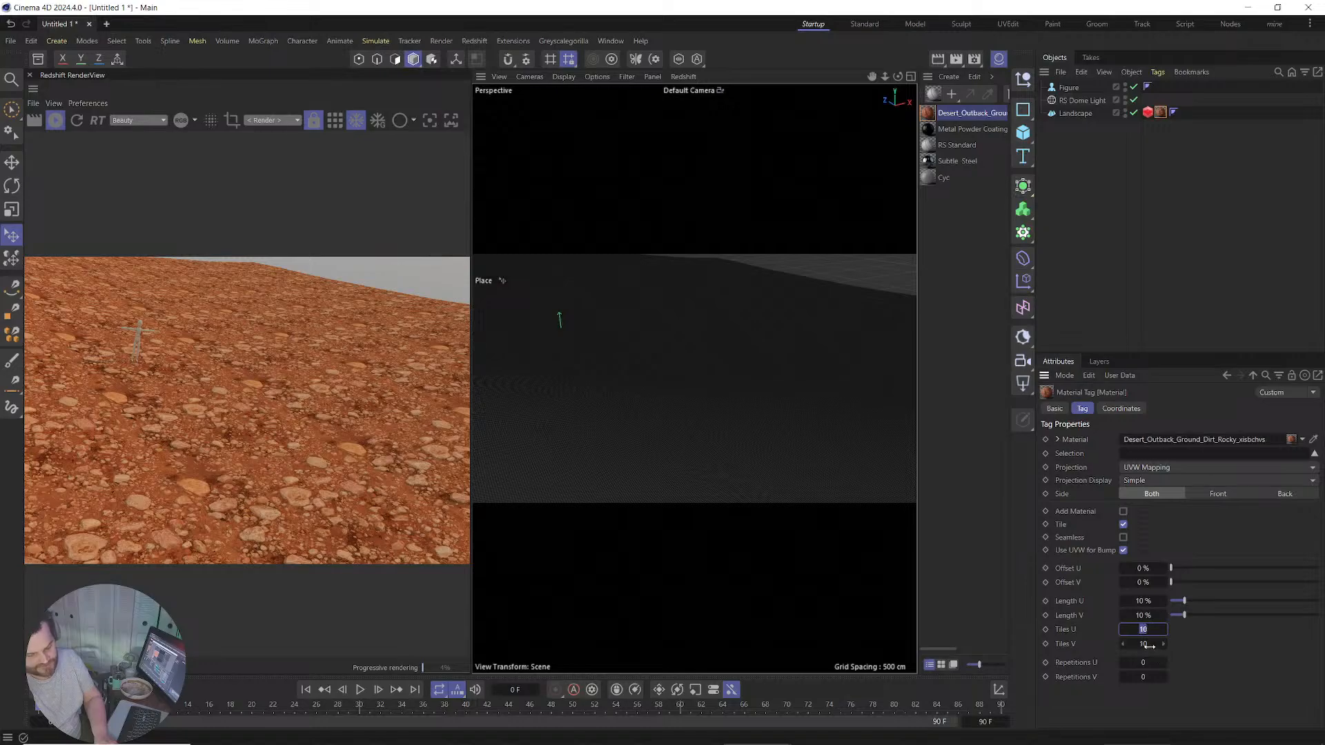
type("5")
double_click(1144, 644)
type("5")
key("Return")
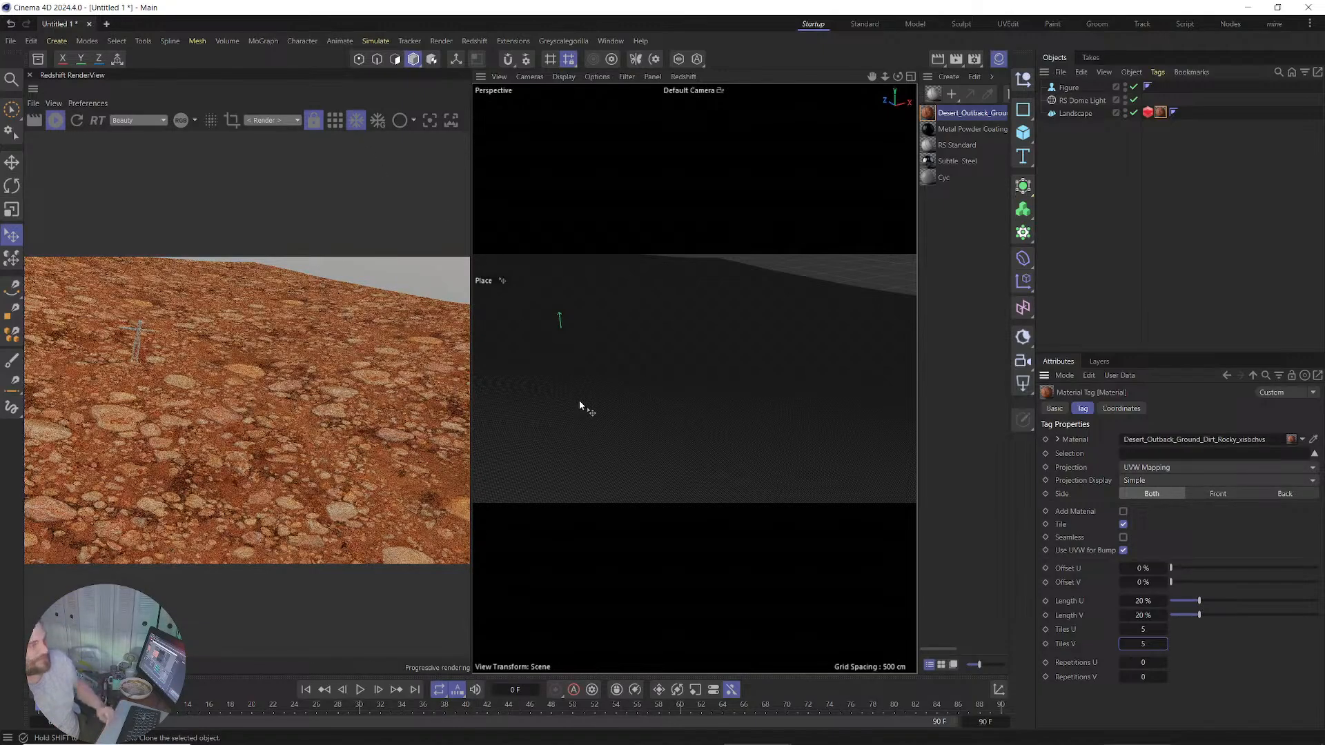
middle_click_drag(550, 360, 637, 384, "alt")
right_click_drag(637, 382, 810, 346, "alt")
middle_click_drag(810, 347, 706, 378, "alt")
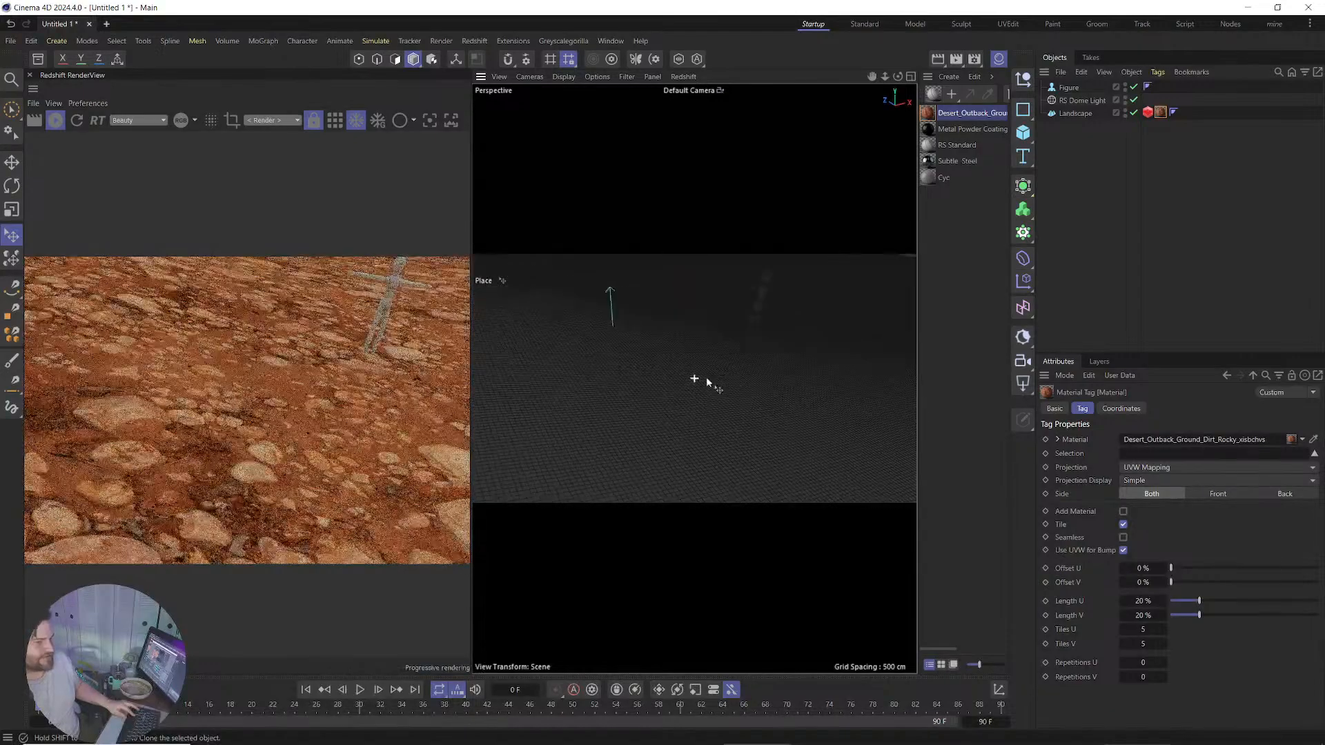
left_click_drag(707, 377, 719, 327, "alt")
left_click_drag(689, 417, 711, 370, "alt")
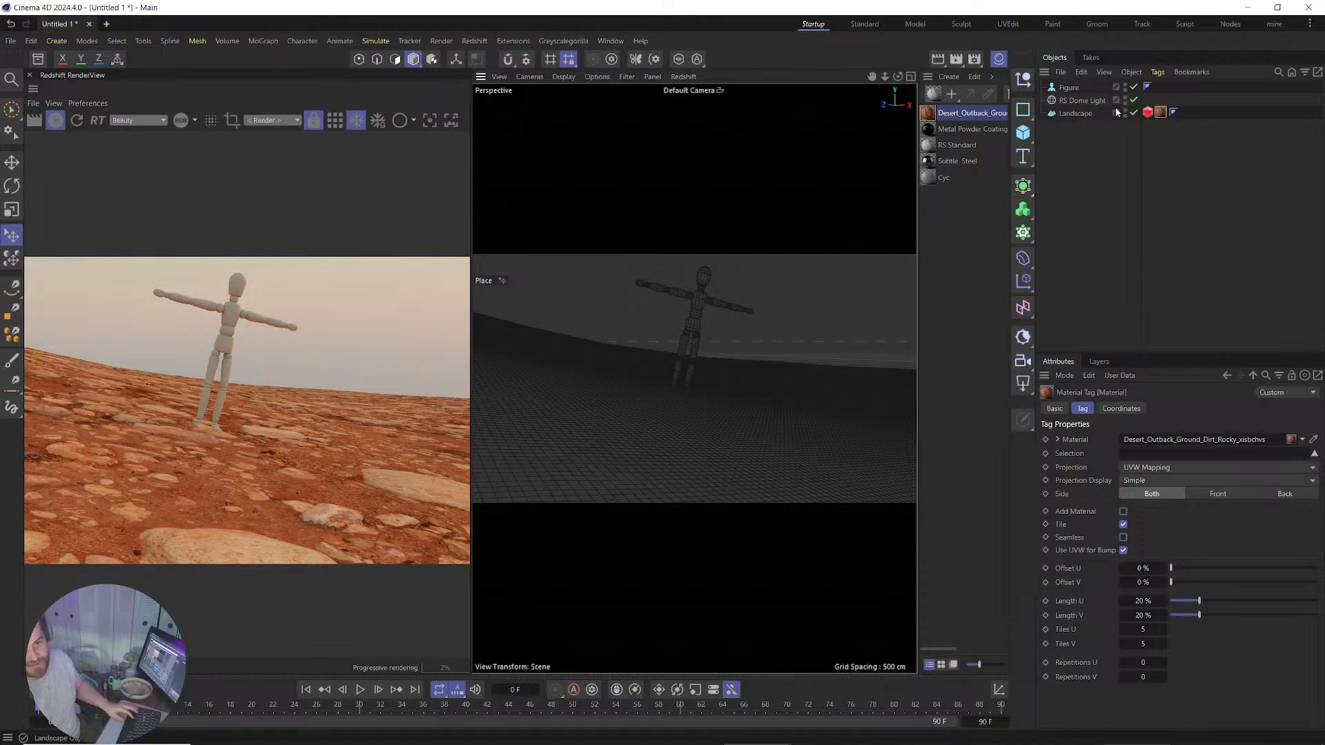
Set Maximum Displacement and Displacement Scale to 40 and uncheck Screen Space Adaptive.
left_click(1147, 112)
double_click(1180, 659)
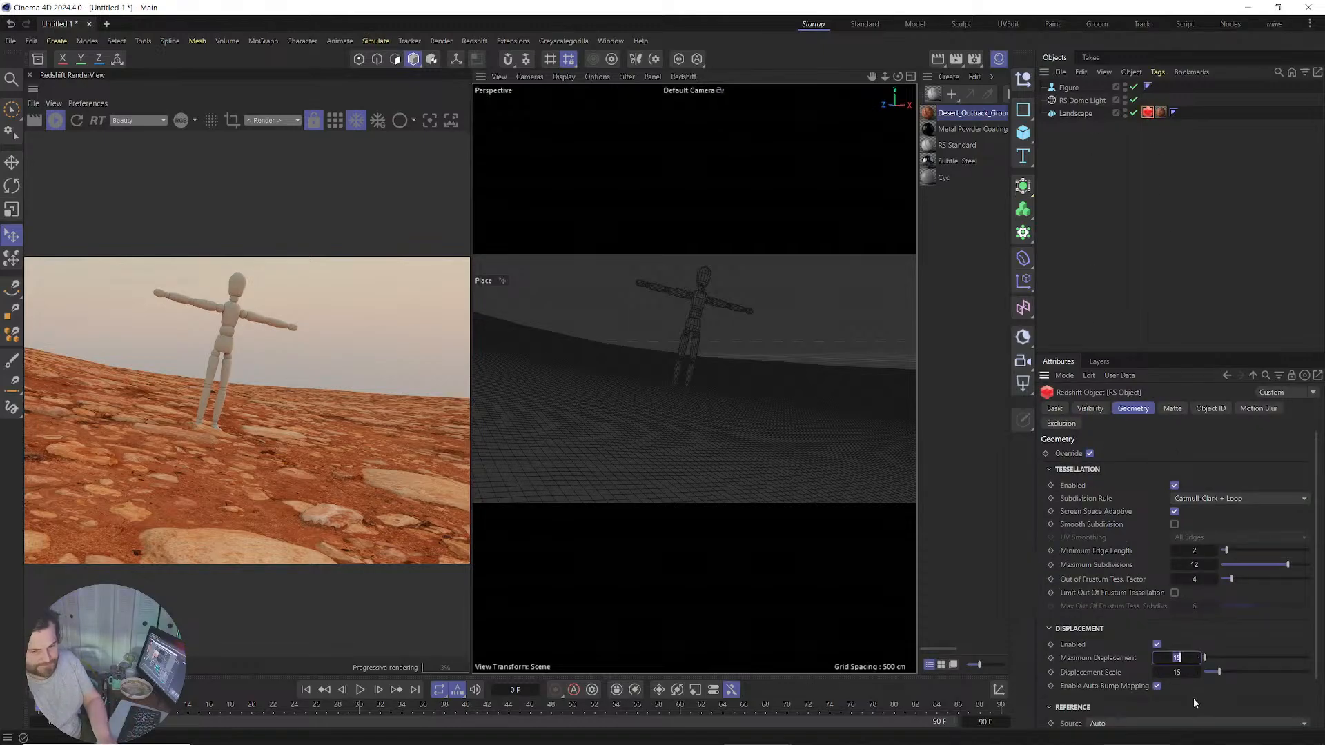
type("40")
key("Tab")
type("40")
key("Return")
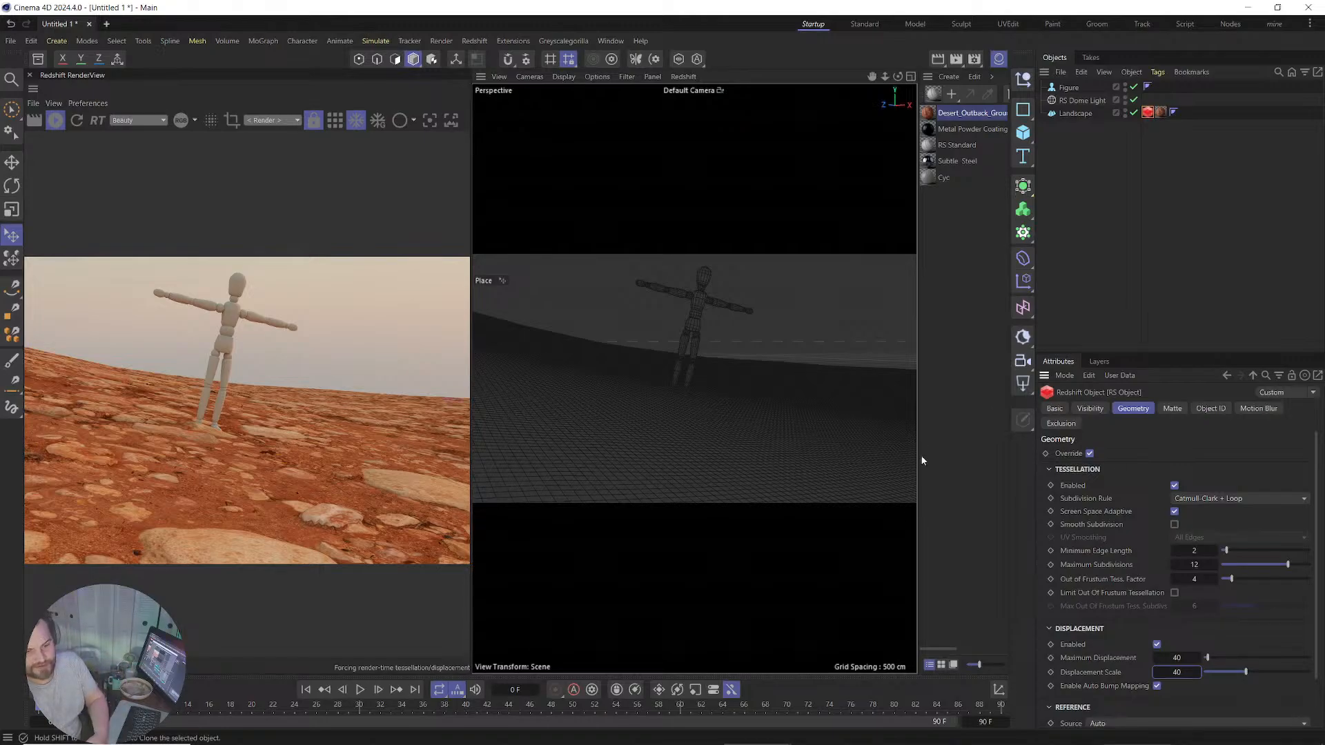
left_click(1175, 512)
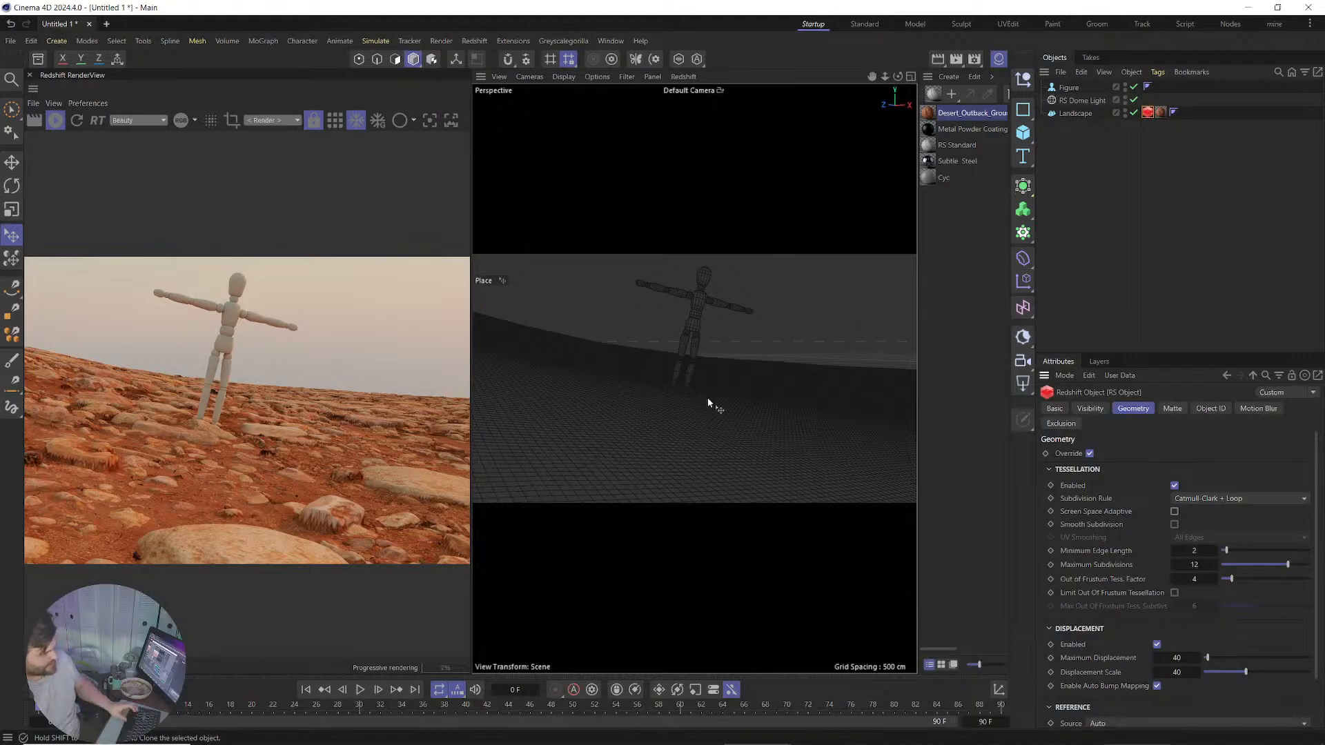
left_click_drag(706, 396, 631, 432, "alt")
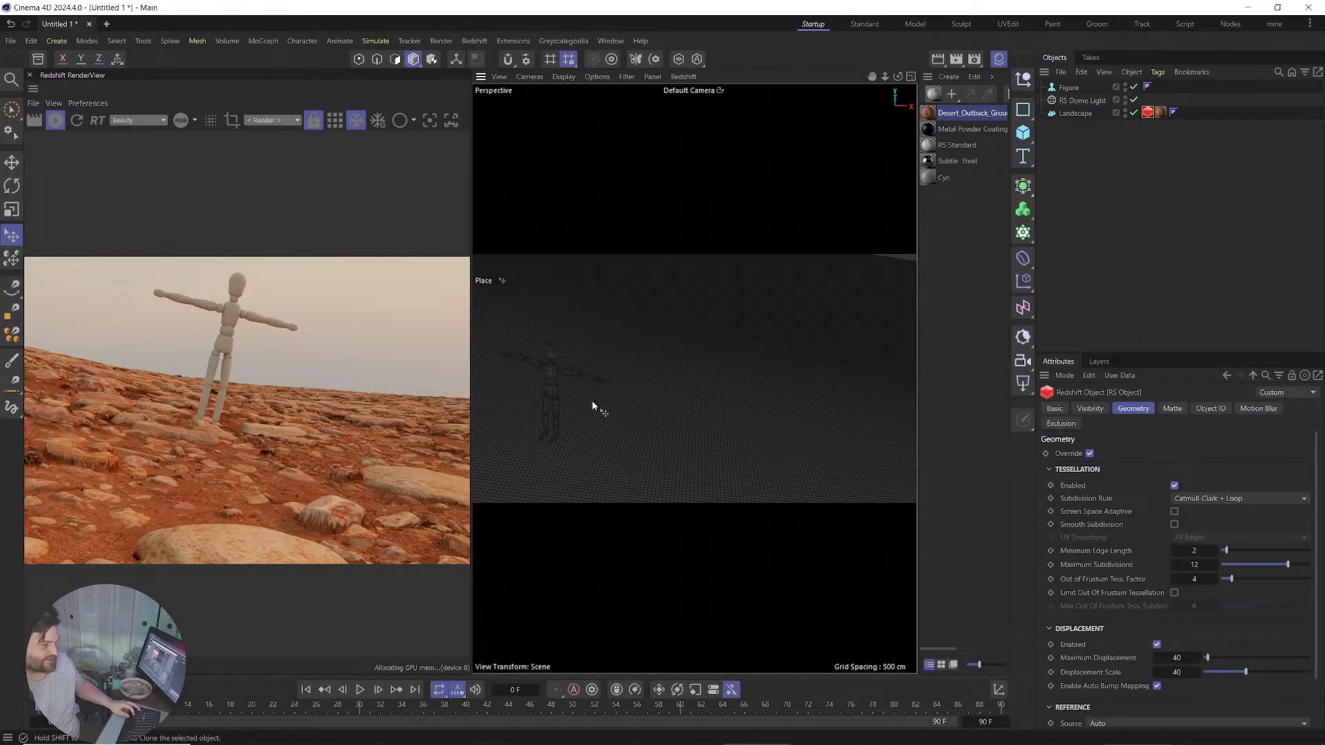
left_click_drag(592, 406, 653, 381, "alt")
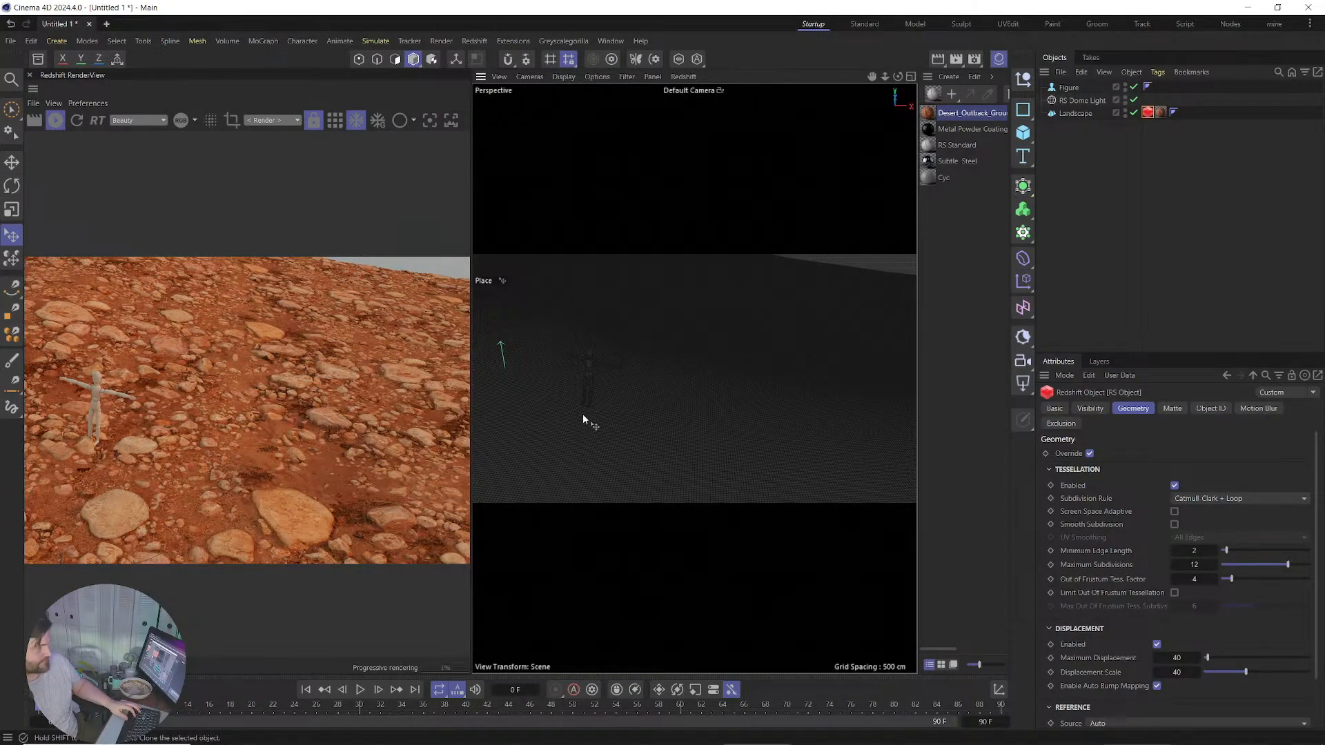
left_click(1022, 386)
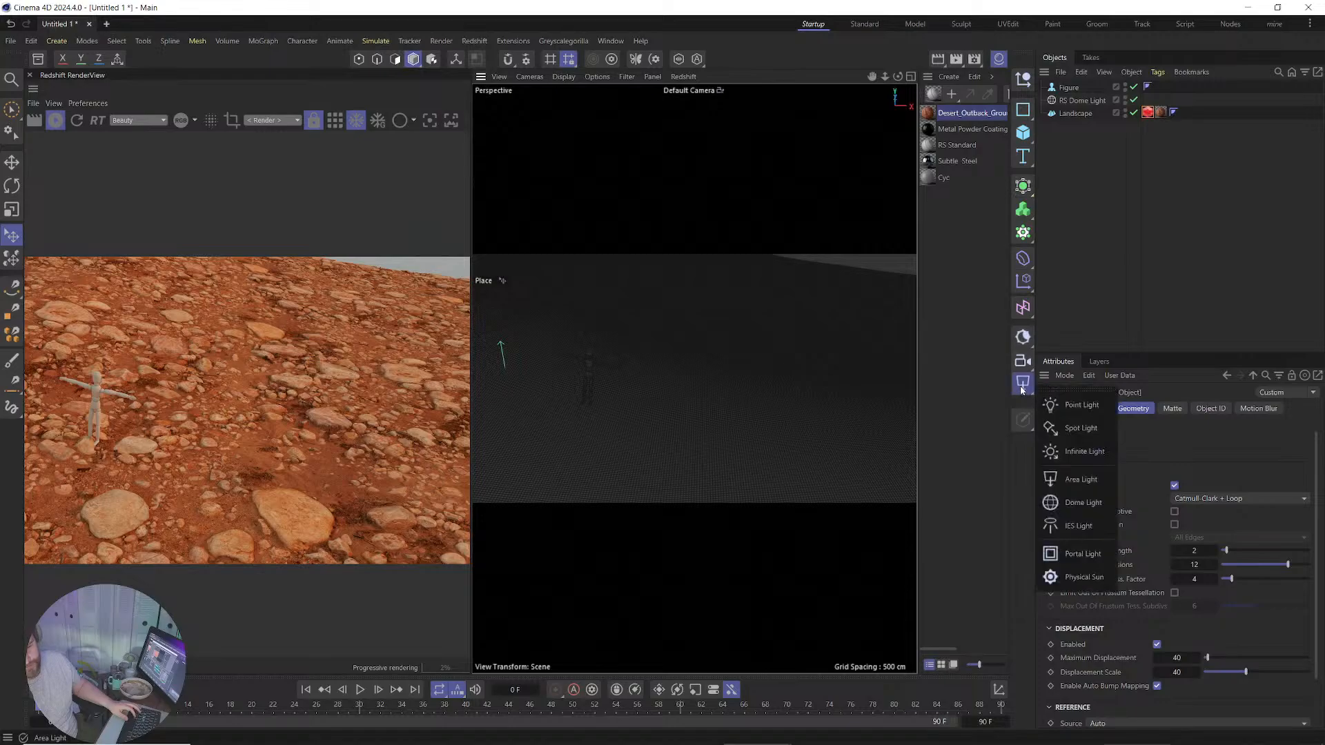
left_click(1081, 451)
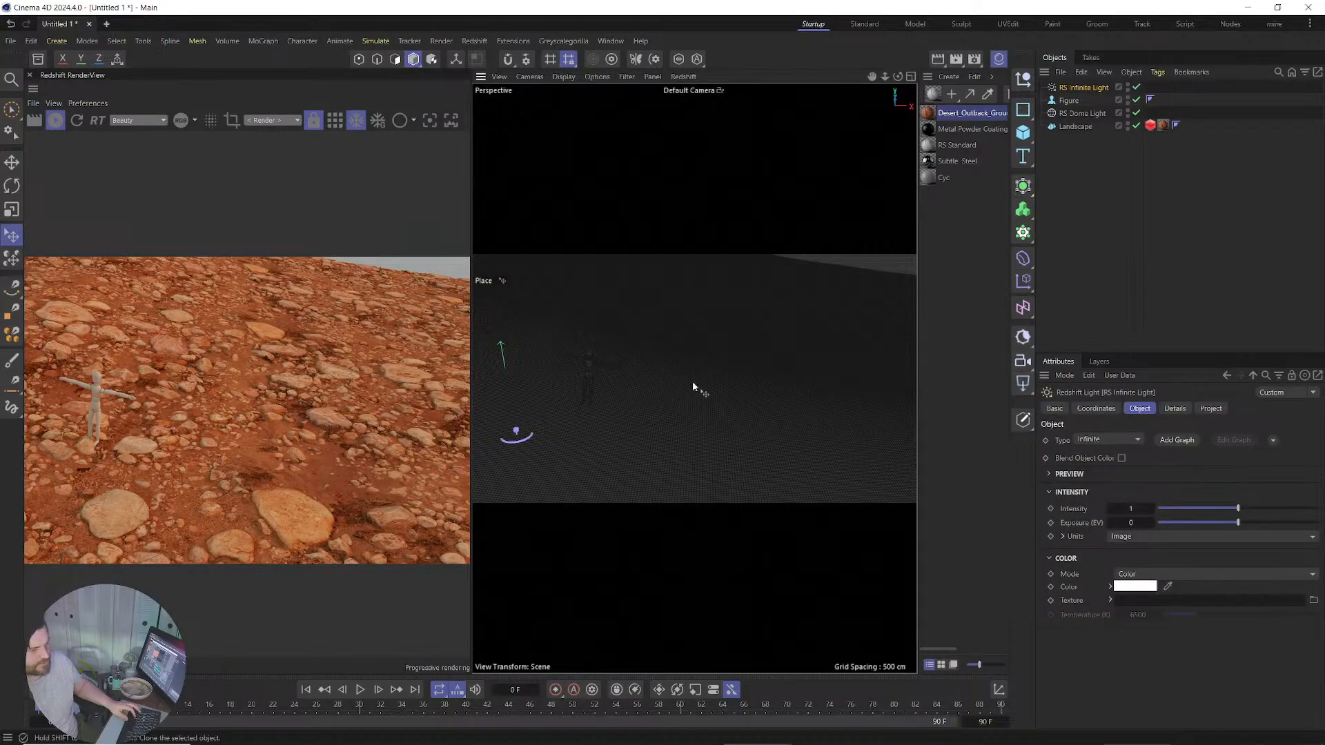
left_click(1273, 441)
left_click(1271, 472)
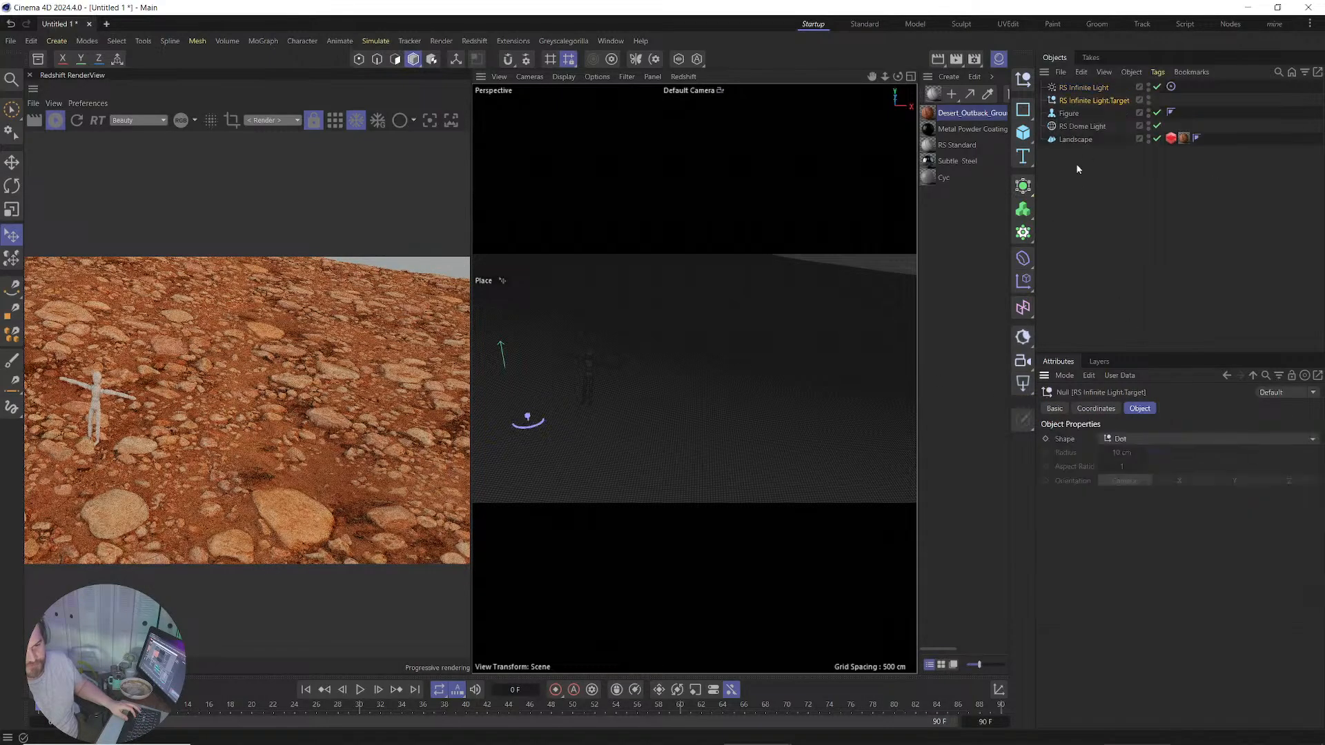
left_click(1079, 88)
key("e")
left_click_drag(550, 403, 901, 359)
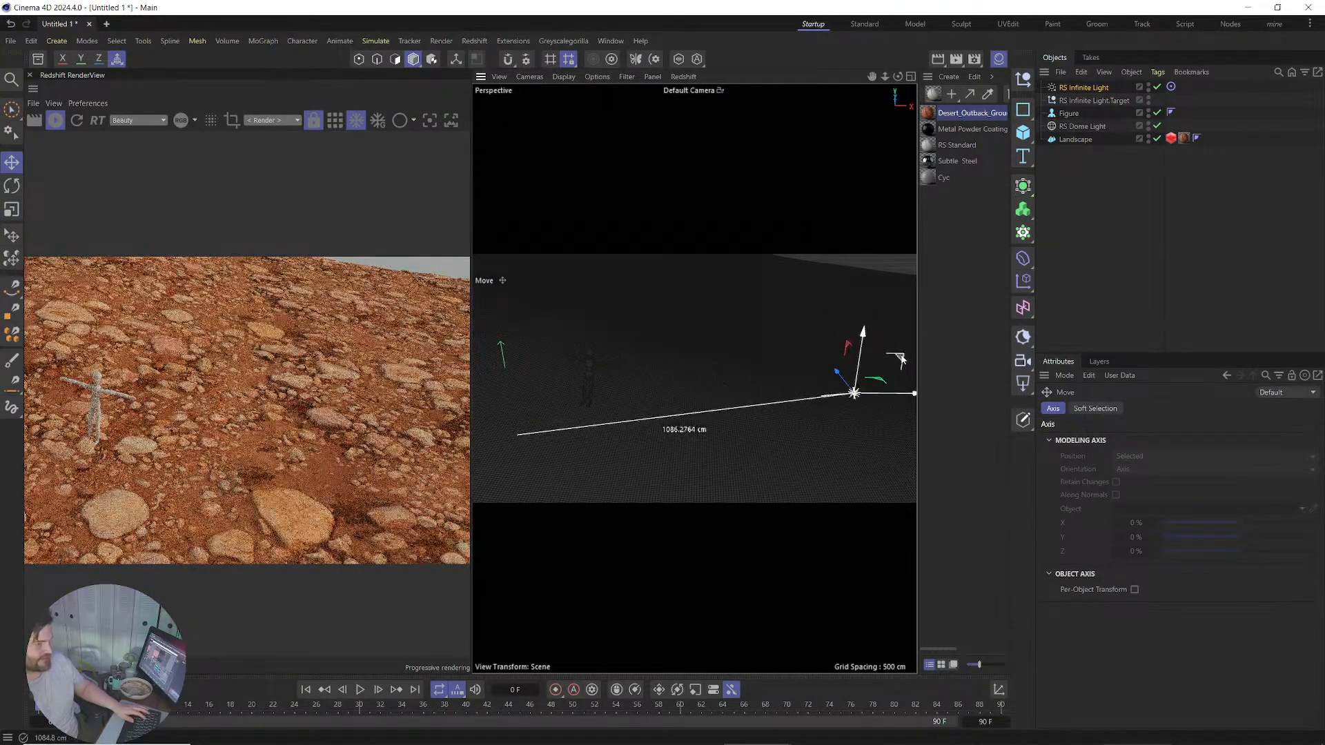
left_click(1124, 200)
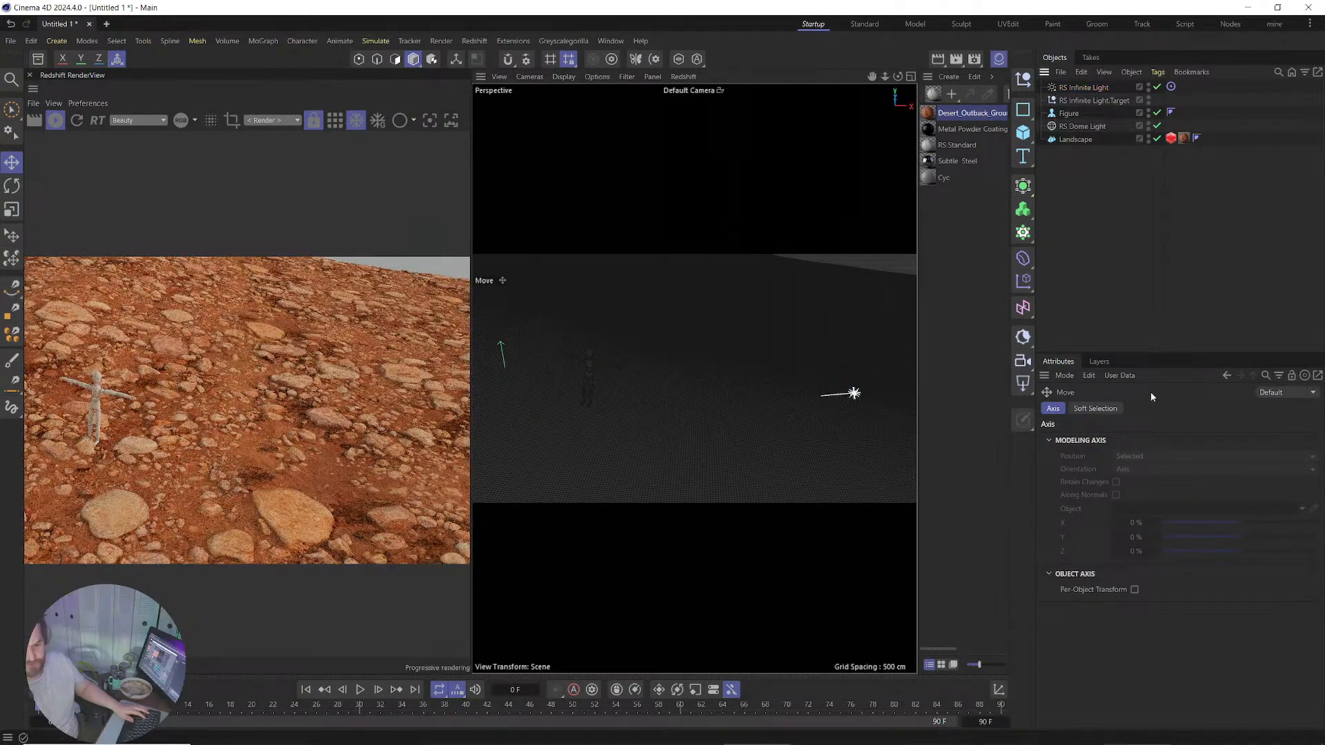
left_click(1075, 126)
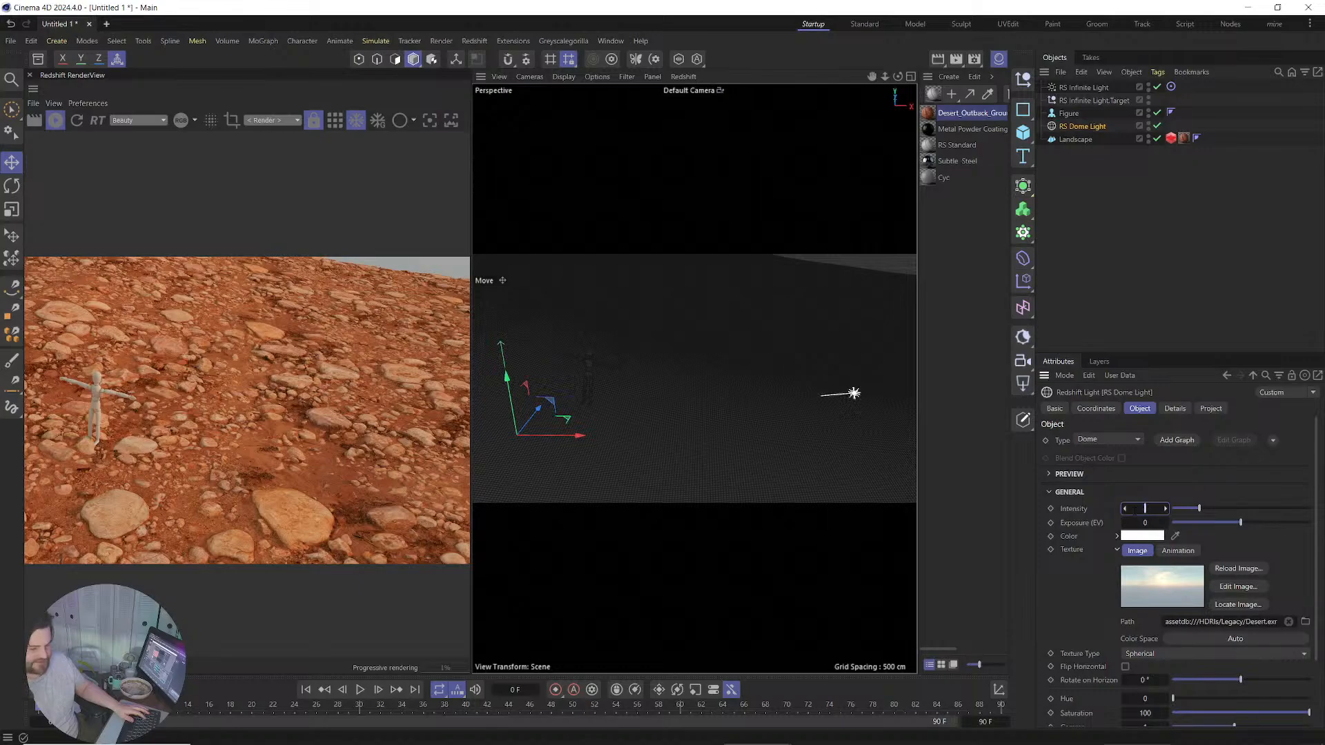
type("0.1")
key("Return")
left_click(1074, 88)
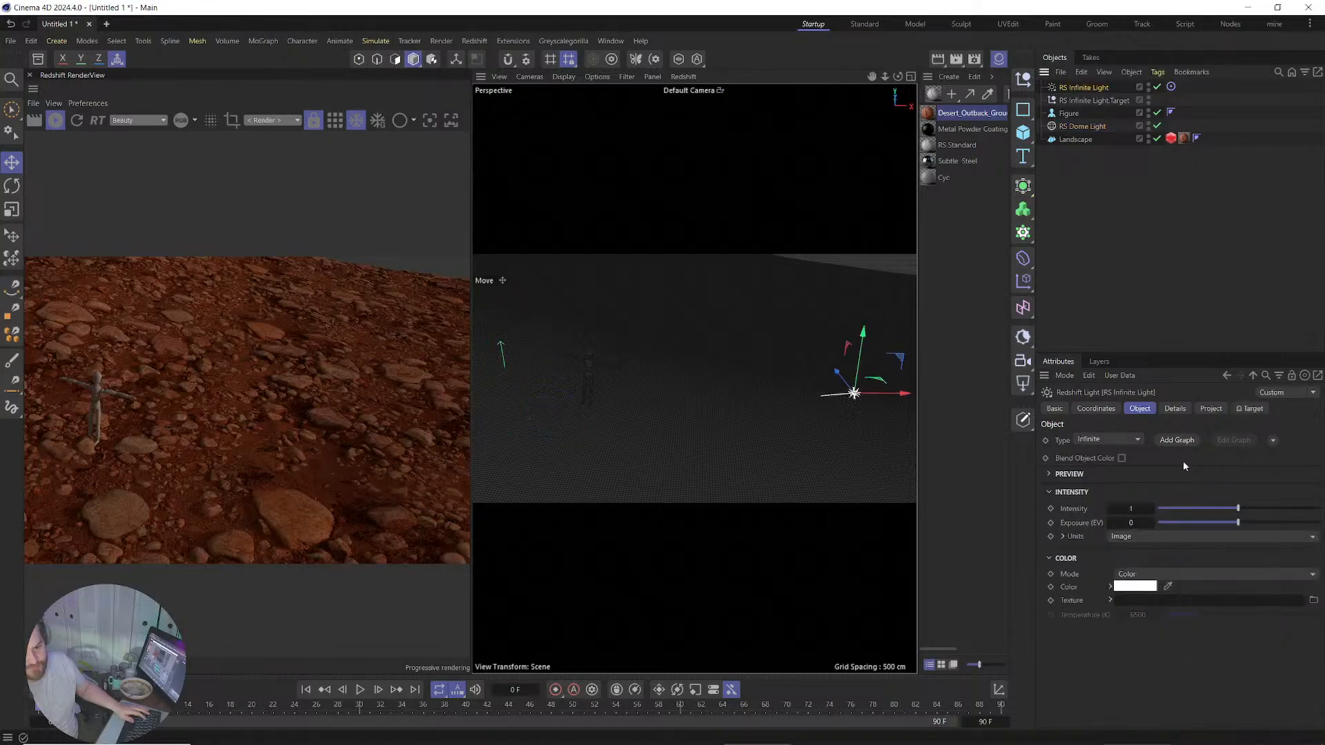
left_click_drag(1131, 509, 1132, 509)
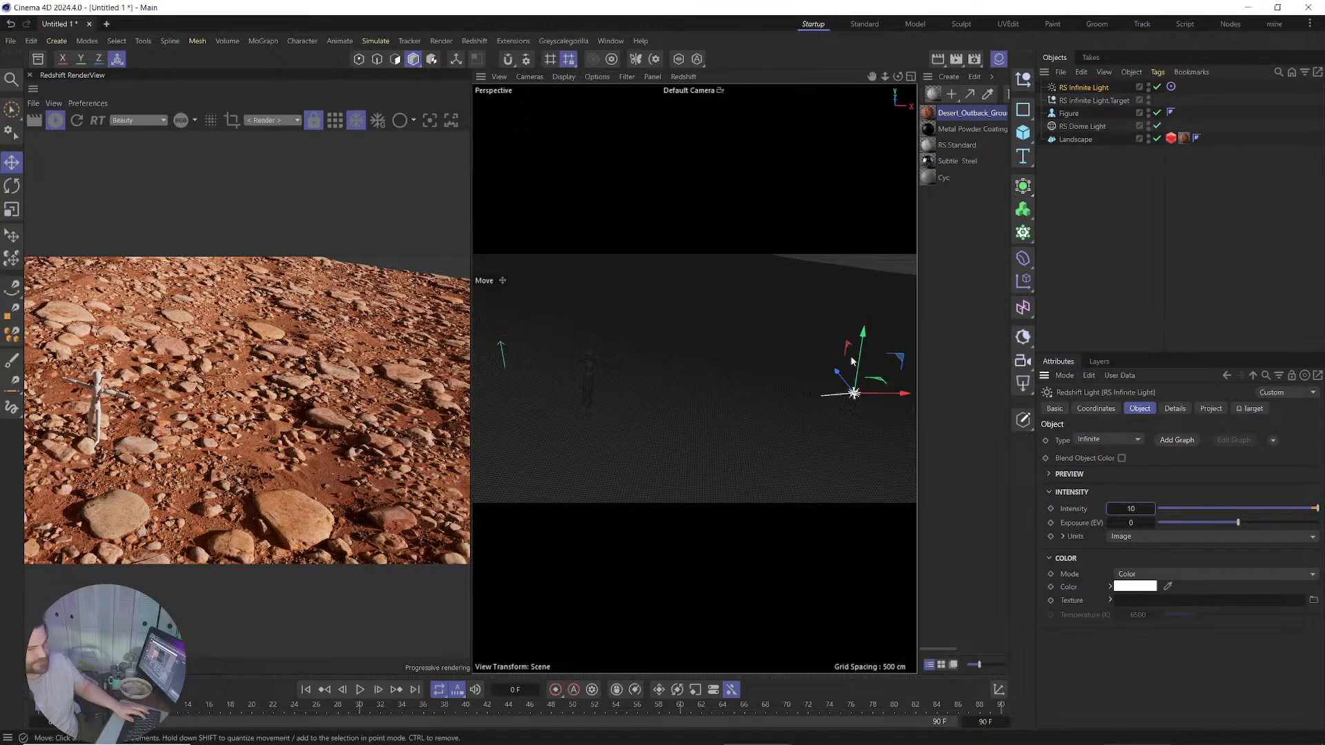
left_click_drag(866, 360, 879, 403)
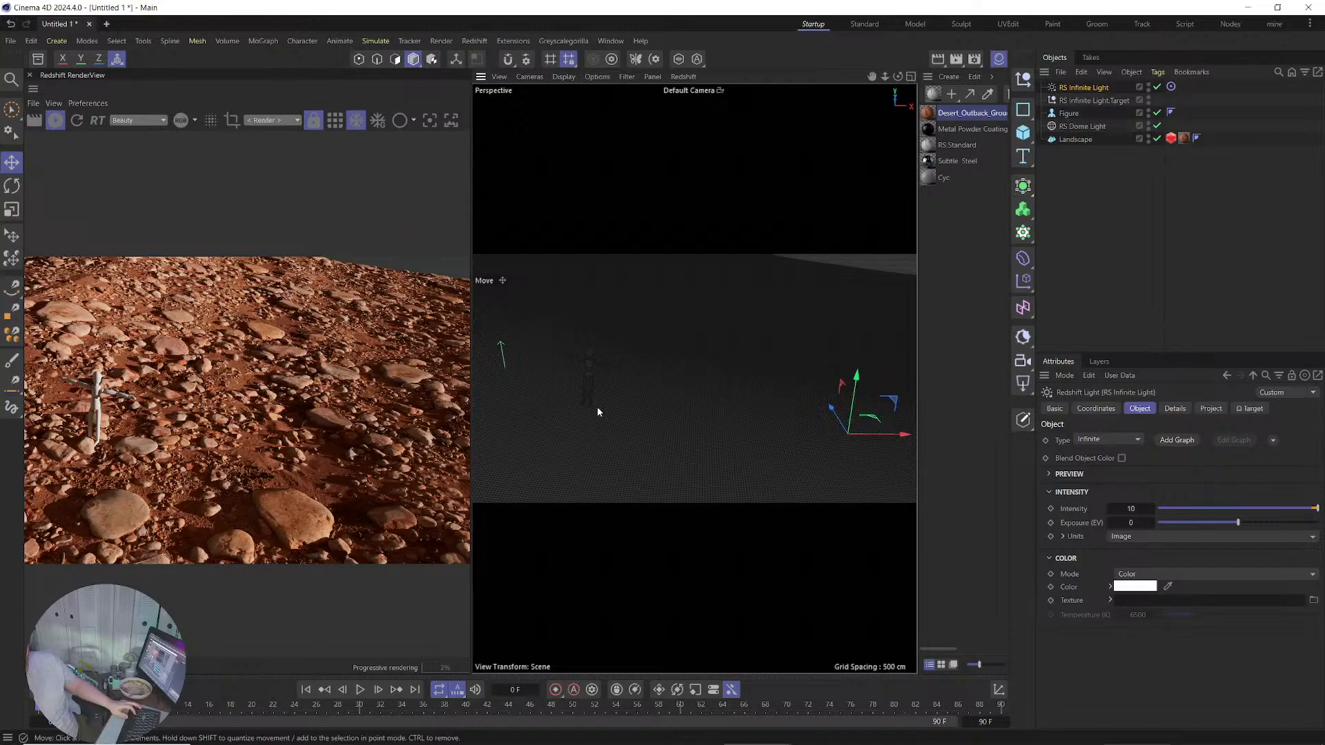
scroll(597, 407, "up", 10)
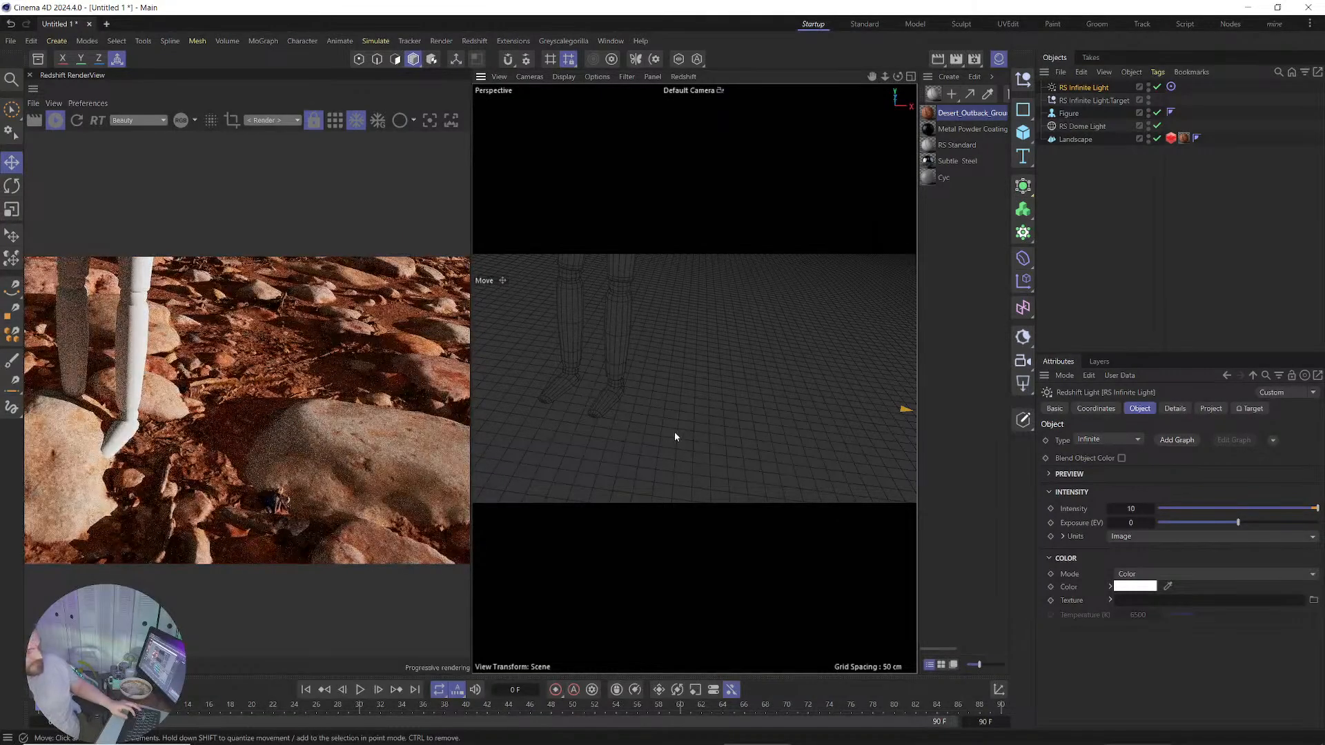
left_click_drag(672, 426, 718, 348, "alt")
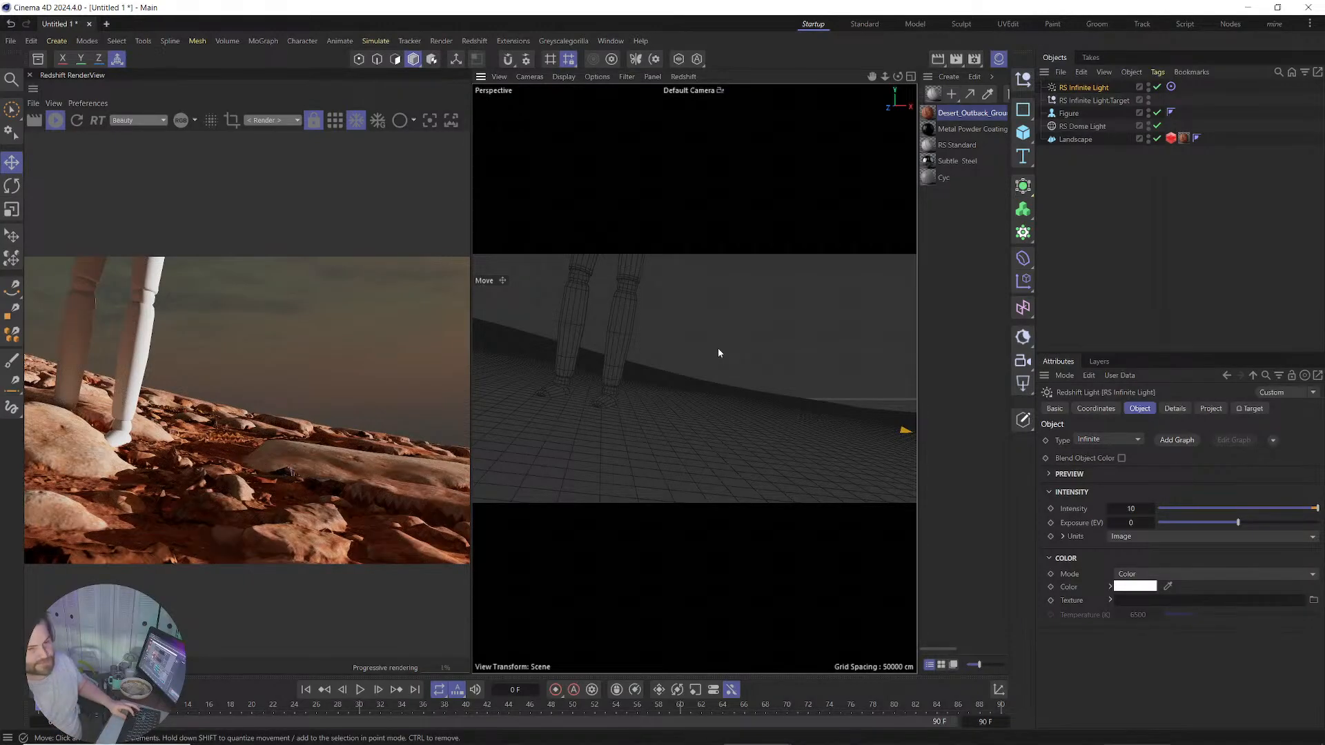
scroll(682, 404, "down", 5)
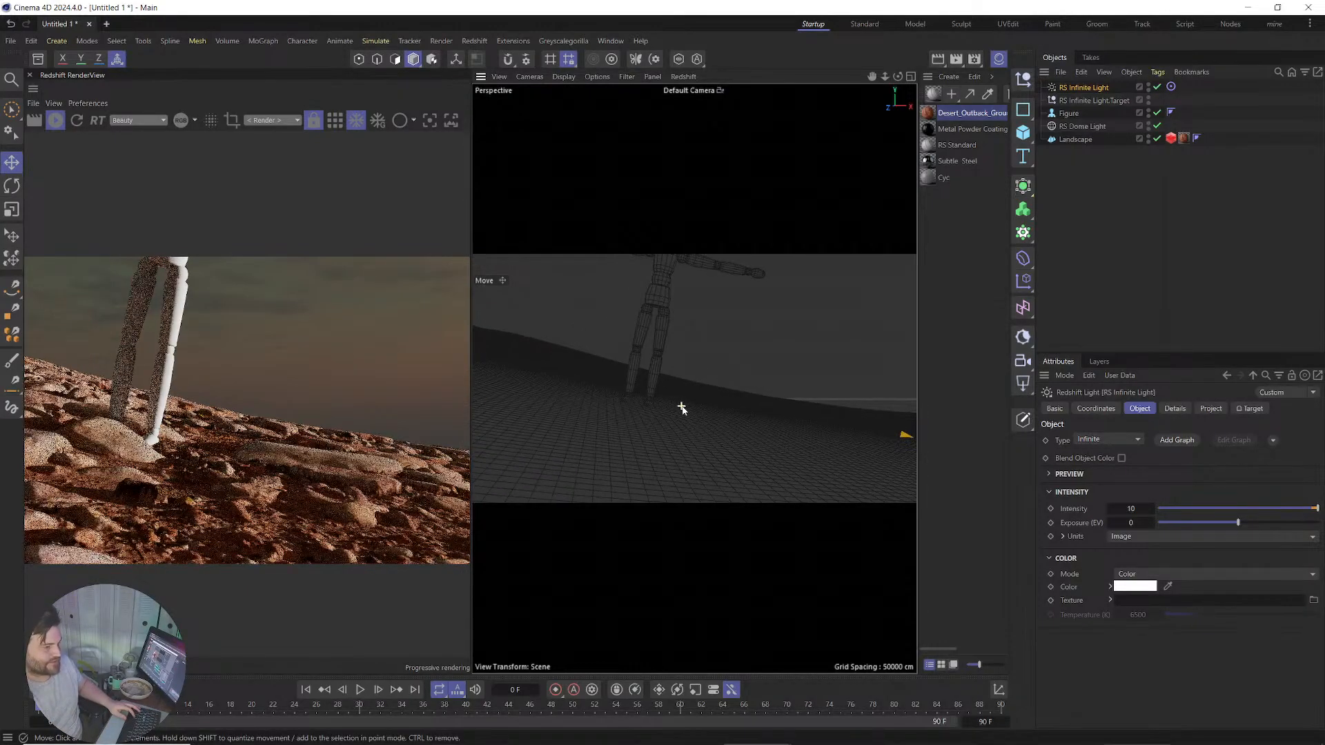
left_click_drag(685, 425, 687, 462, "alt")
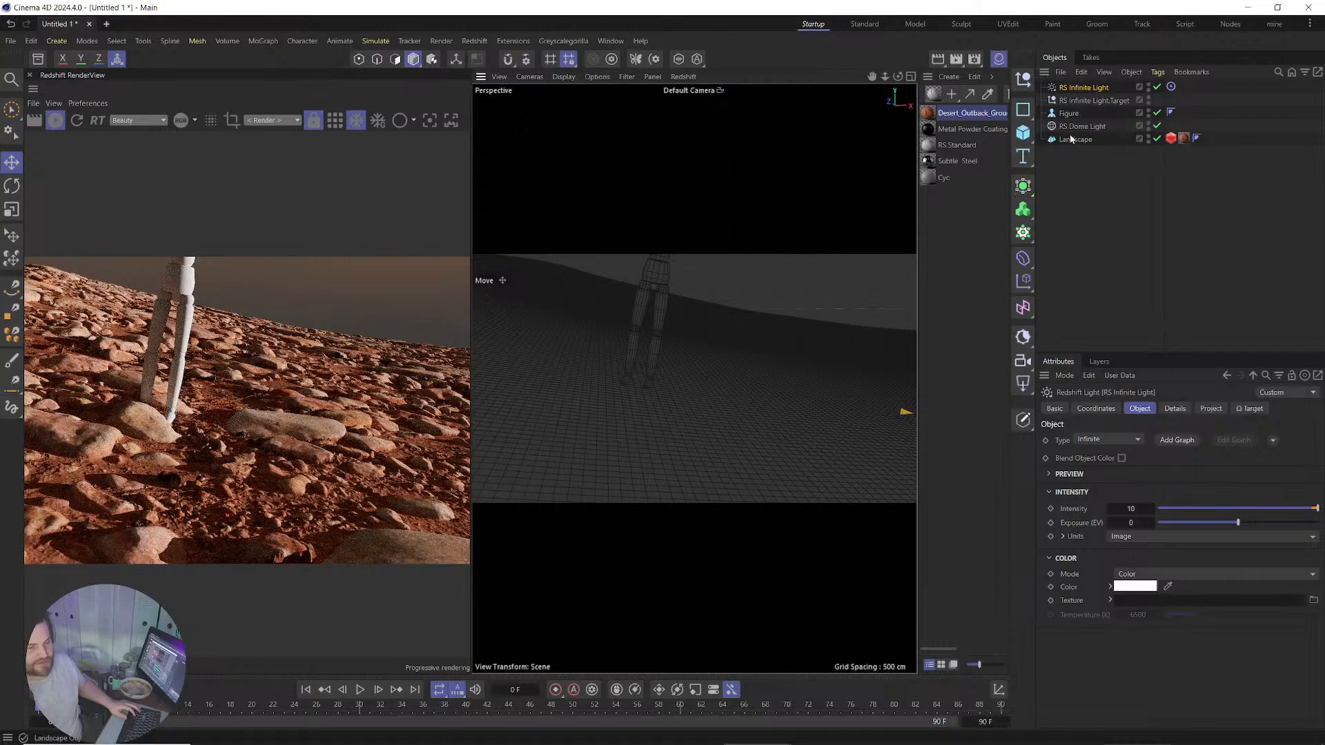
Stop the render and duplicate the Landscape as Landscape.1 with size 100 × 5 × 100 cm.
left_click(55, 125)
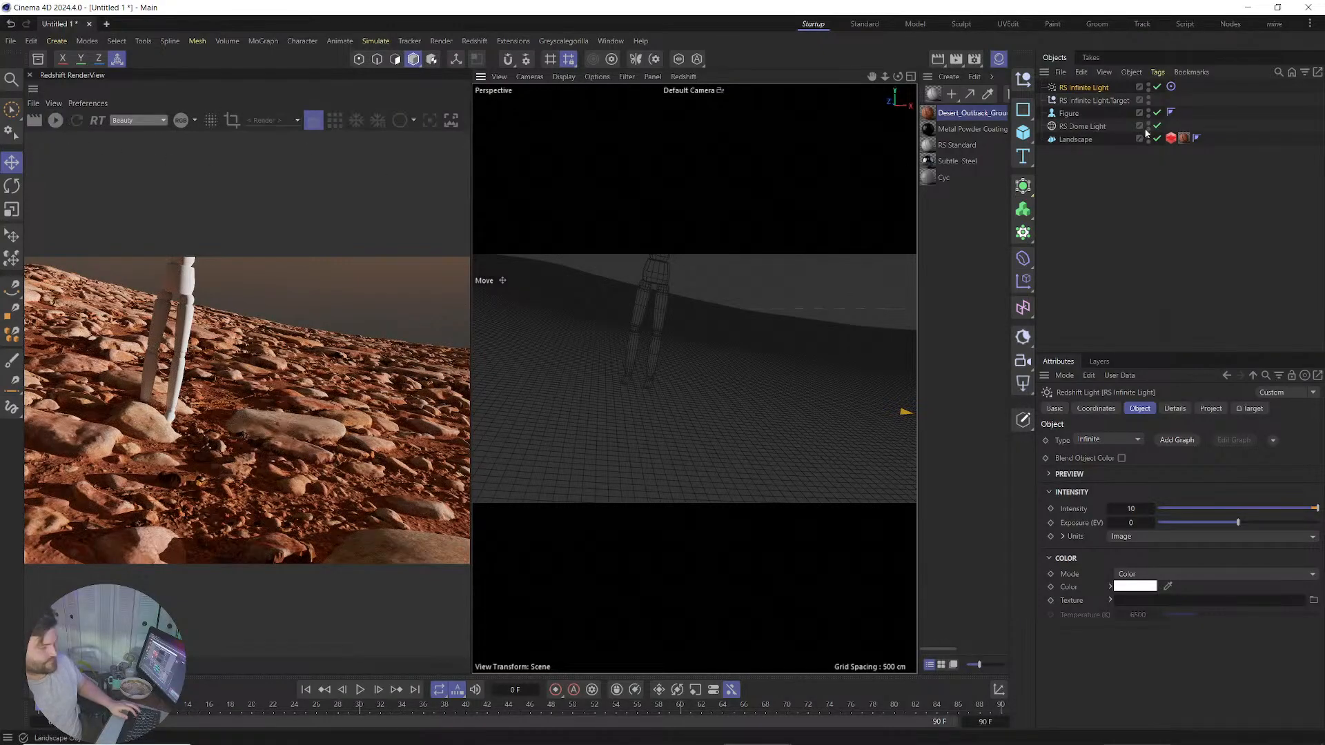
left_click(1075, 139)
left_click_drag(1075, 138, 1078, 155, "ctrl")
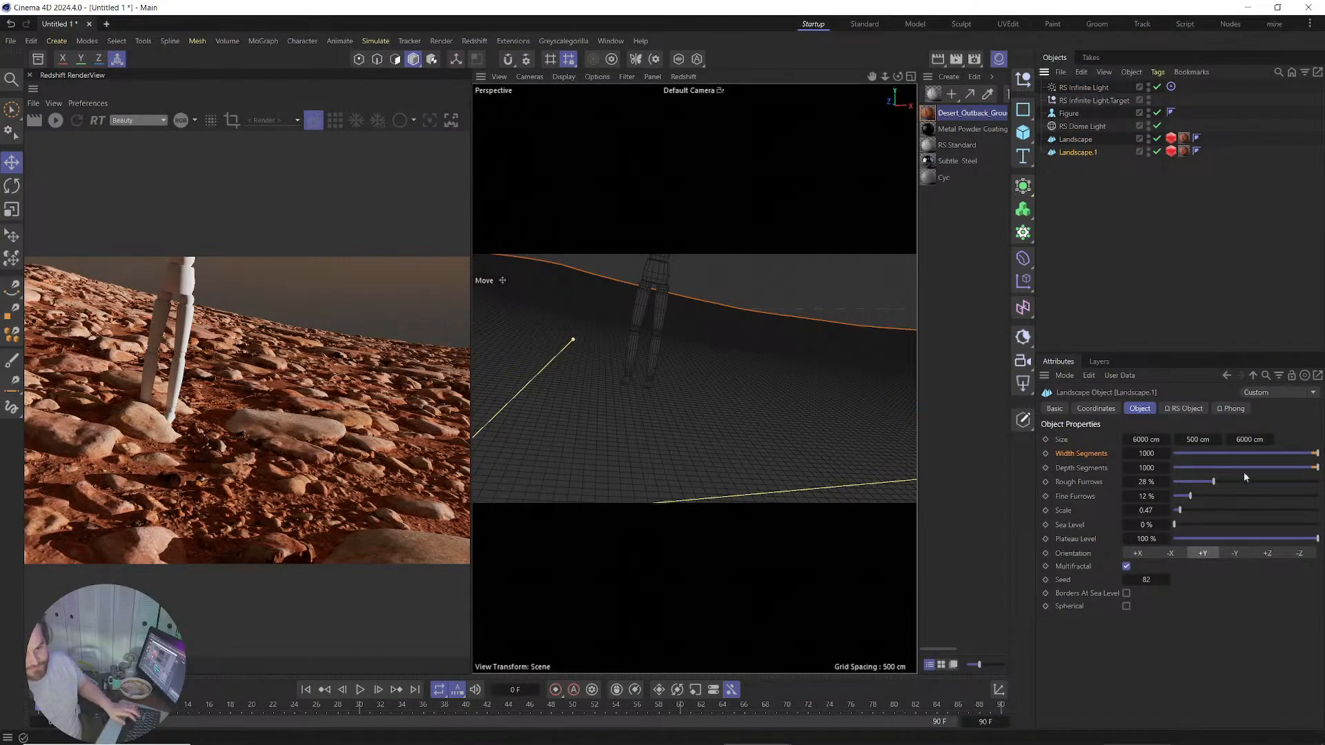
double_click(1152, 441)
type("100")
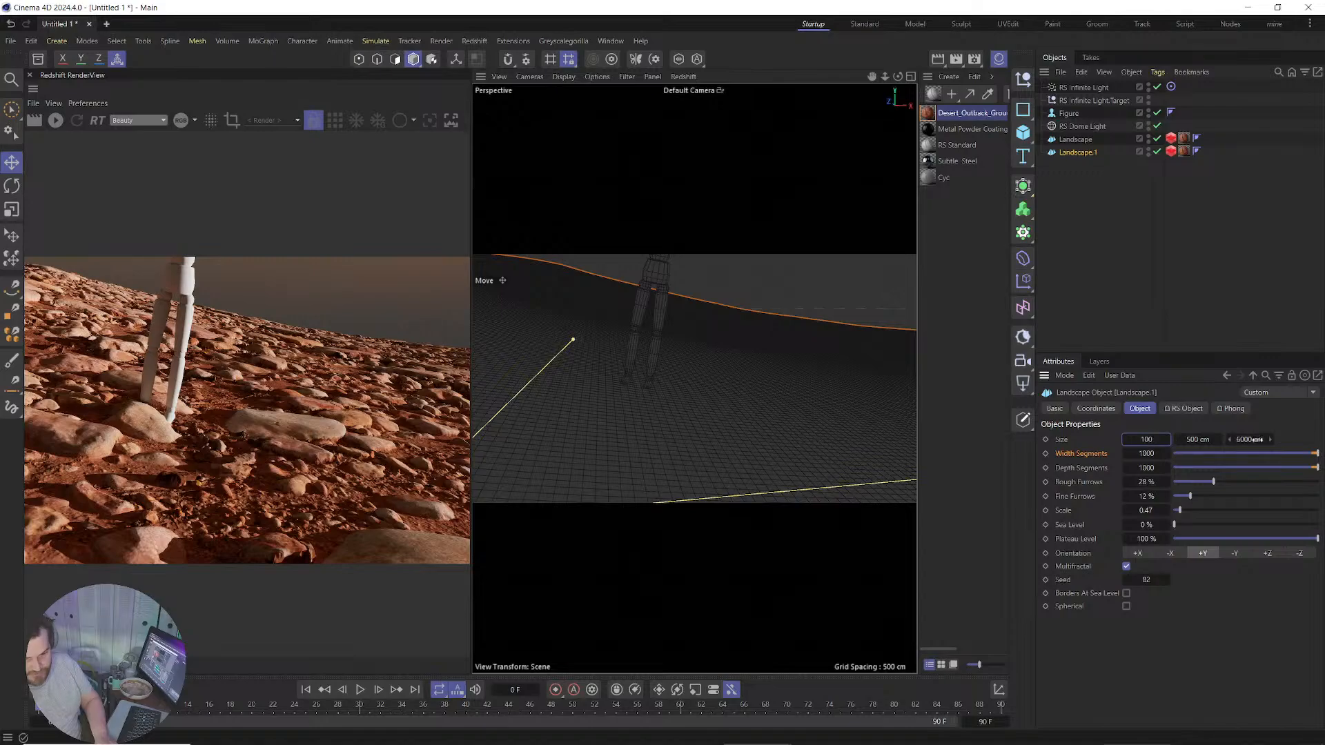
double_click(1257, 440)
type("100")
key("Return")
double_click(1209, 440)
type("5")
key("Return")
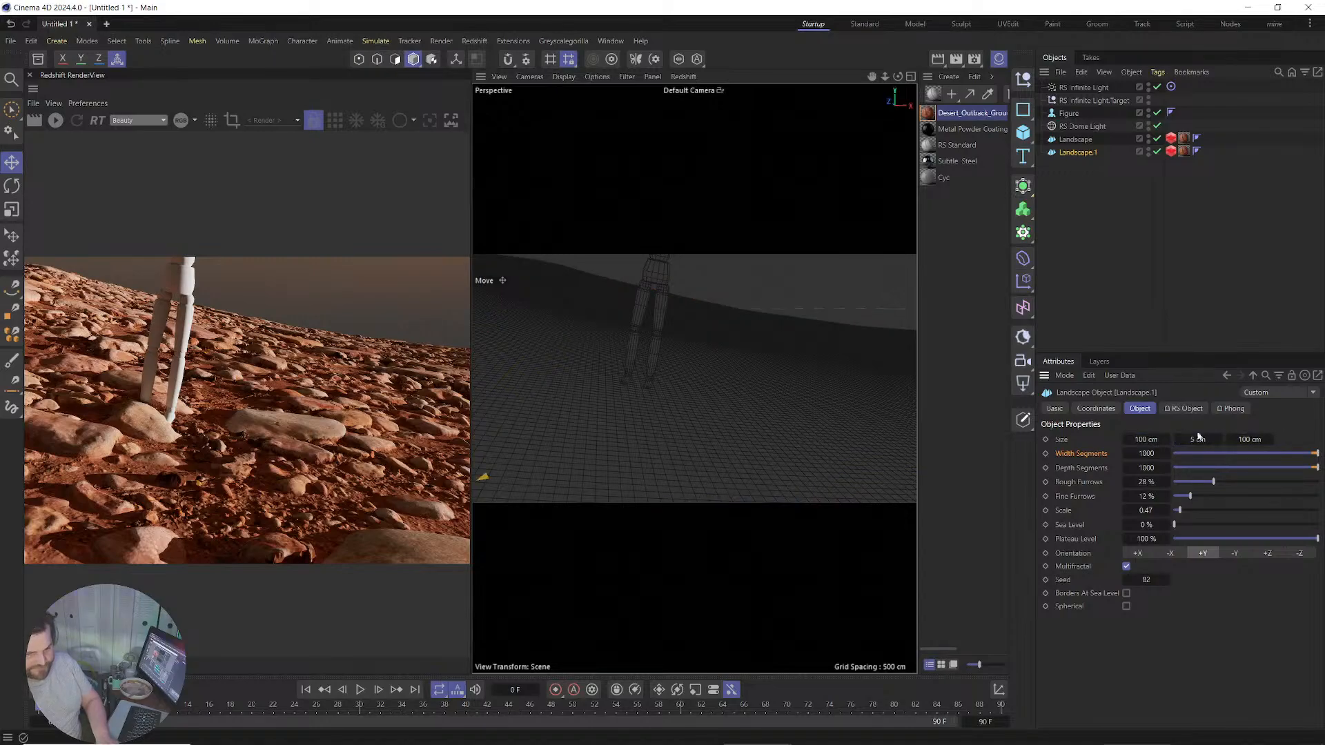
Place the new patch on the ground under the figure, scale it up about threefold and lower it.
left_click(12, 235)
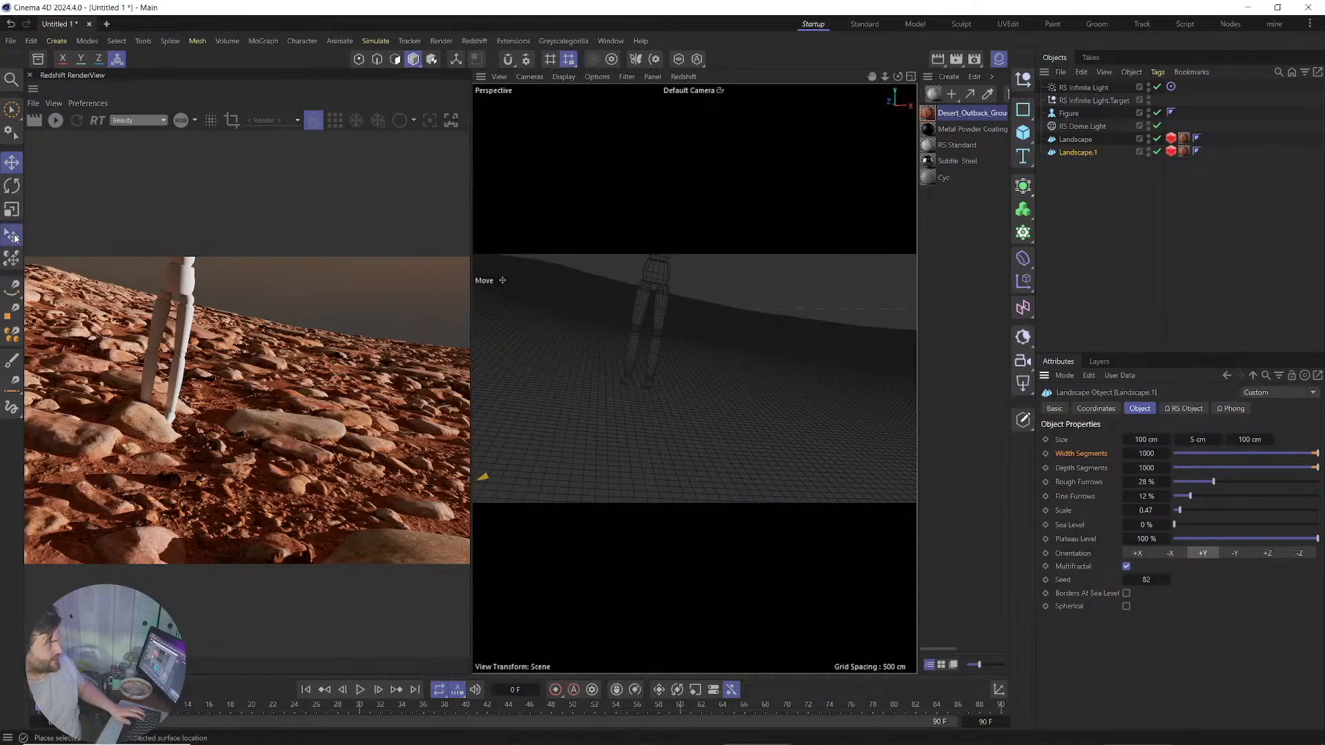
left_click_drag(718, 435, 616, 418)
key("t")
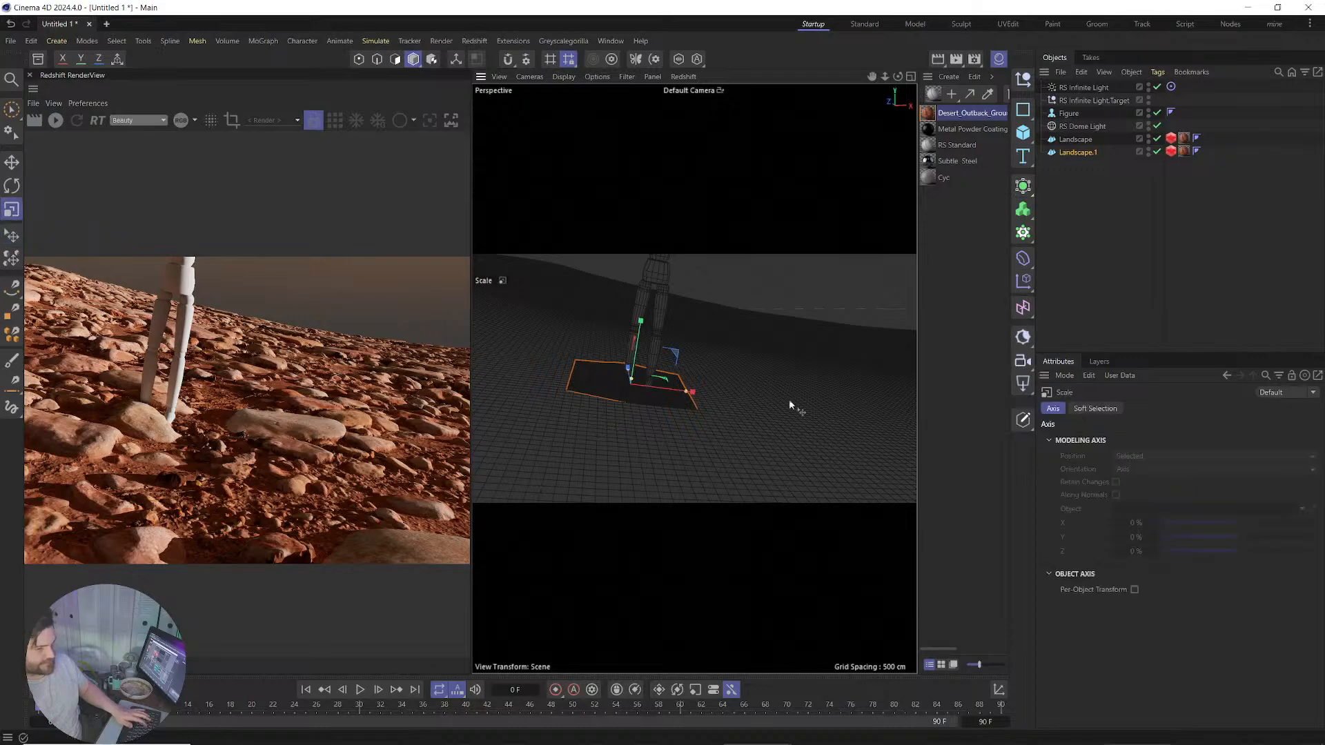
left_click_drag(789, 399, 904, 399)
key("e")
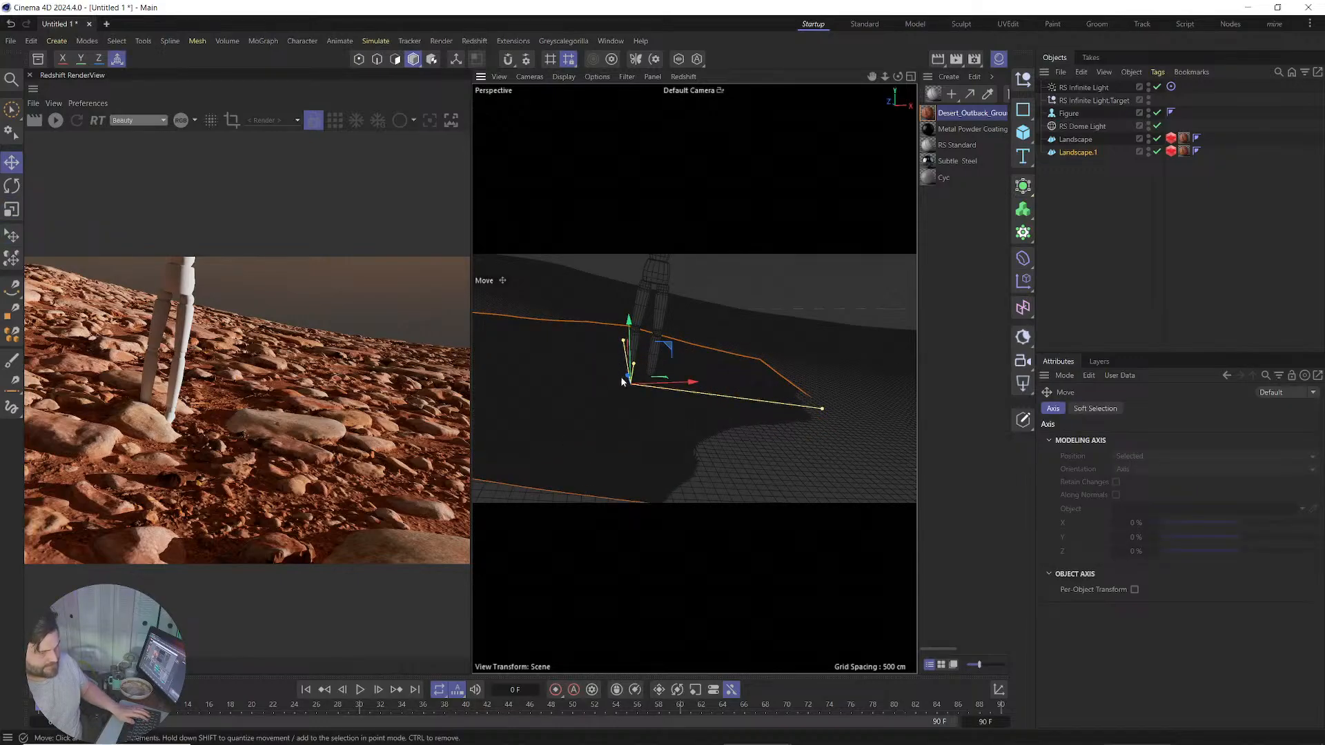
left_click_drag(625, 376, 760, 457)
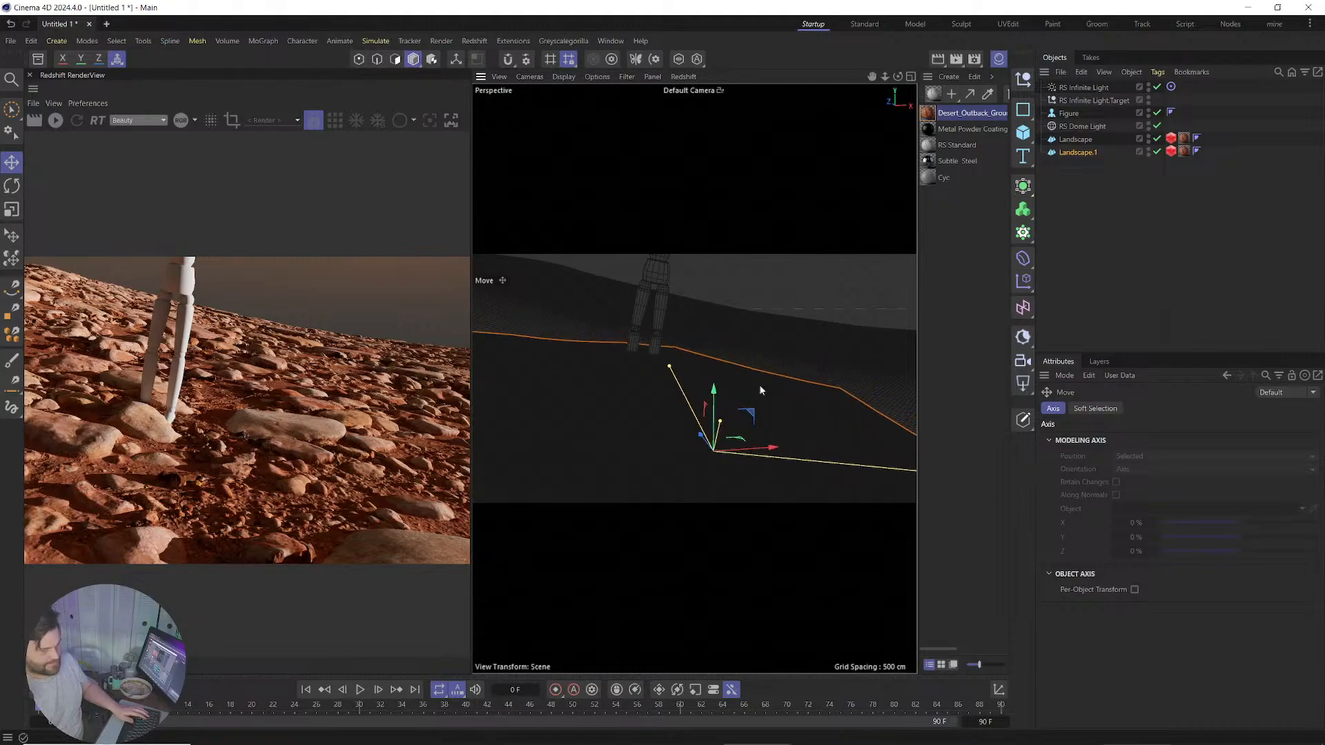
Change the patch's seed to 274, keep its borders at sea level and align it with the ground.
left_click(1078, 153)
left_click_drag(1147, 580, 1194, 580)
mouse_move(1219, 439)
left_mouse_down()
mouse_move(1245, 439)
mouse_move(1226, 439)
left_mouse_up()
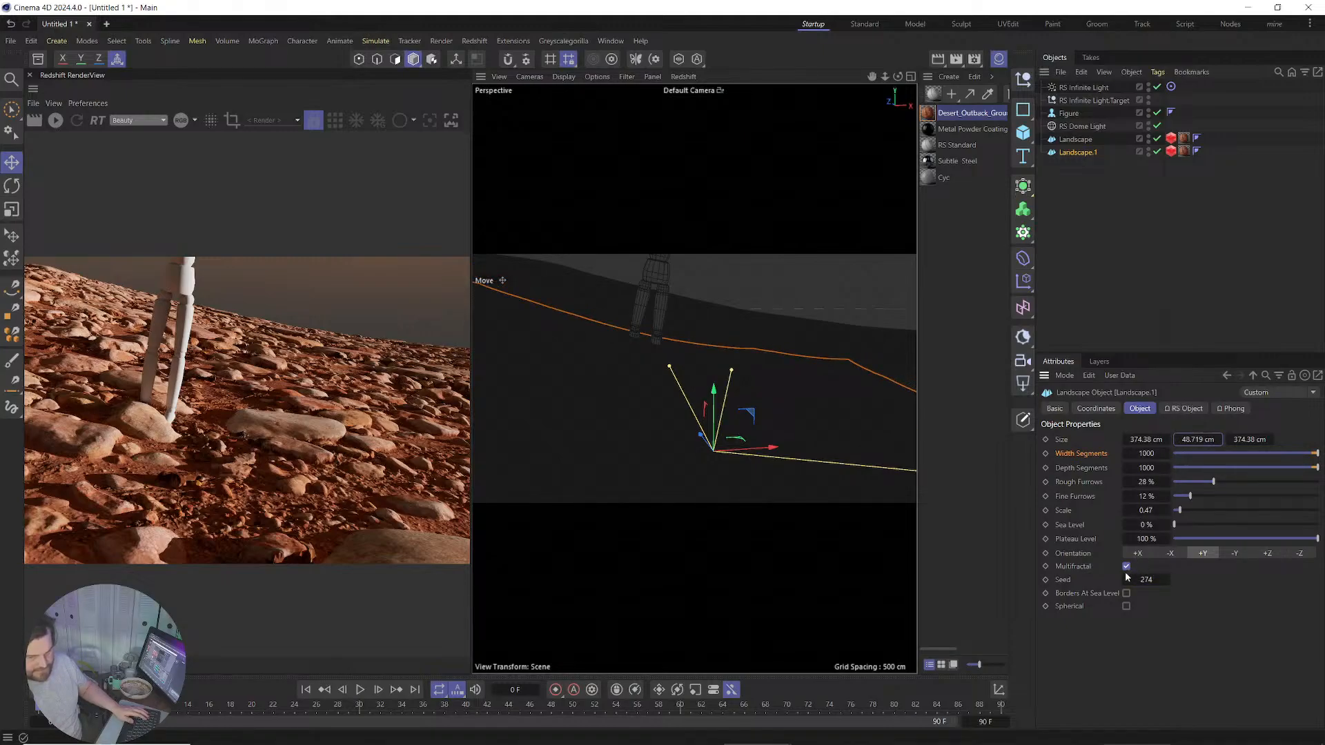
left_click(1127, 594)
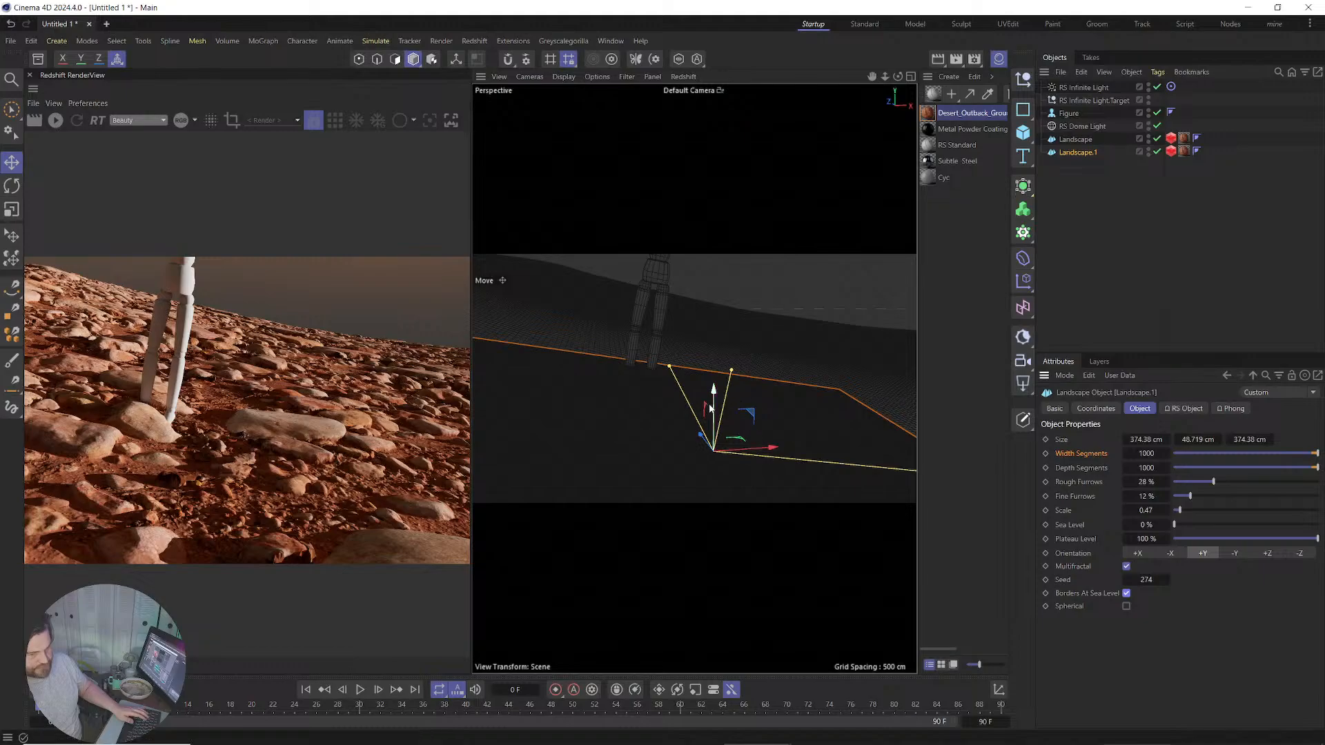
left_click_drag(715, 402, 715, 445)
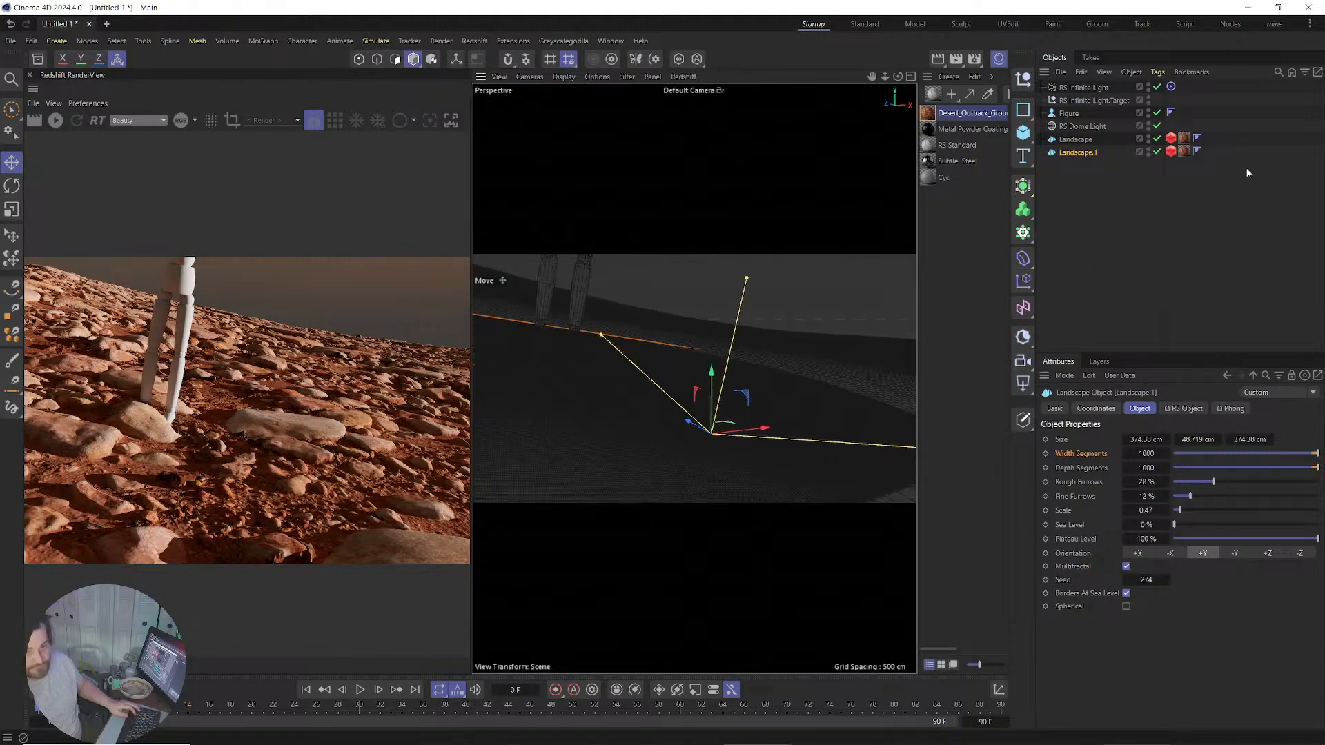
Set Tiles U and V to 1 on Landscape.1's material tag and restart the render.
left_click(1185, 152)
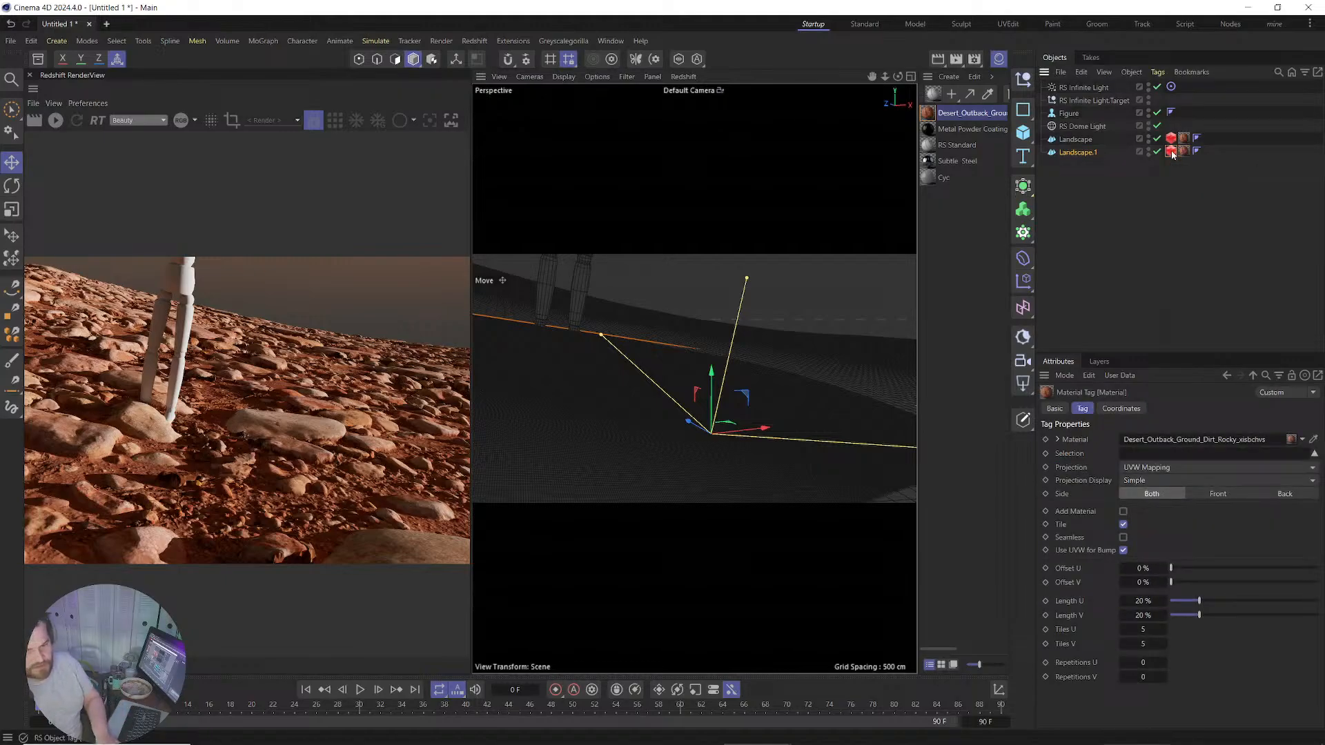
left_click(1171, 152)
left_click(1185, 152)
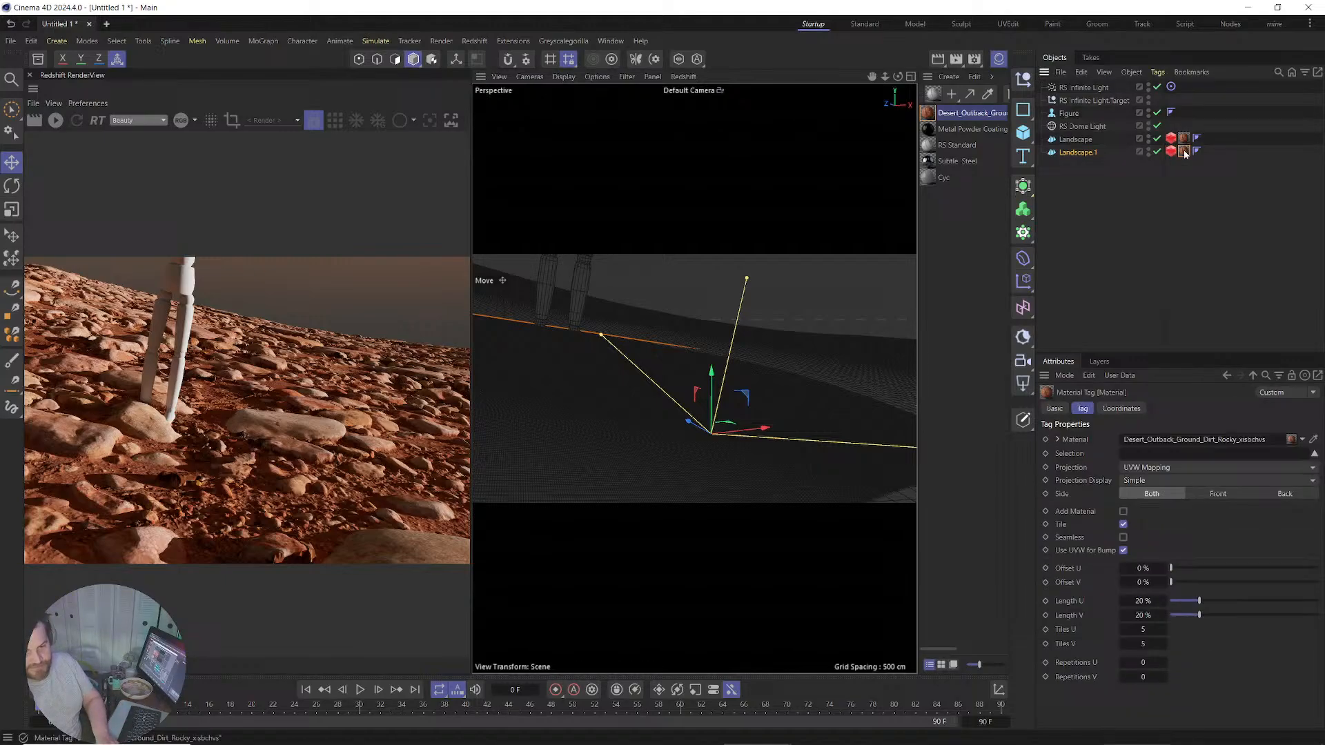
double_click(1143, 630)
type("1")
key("Tab")
type("1")
key("Return")
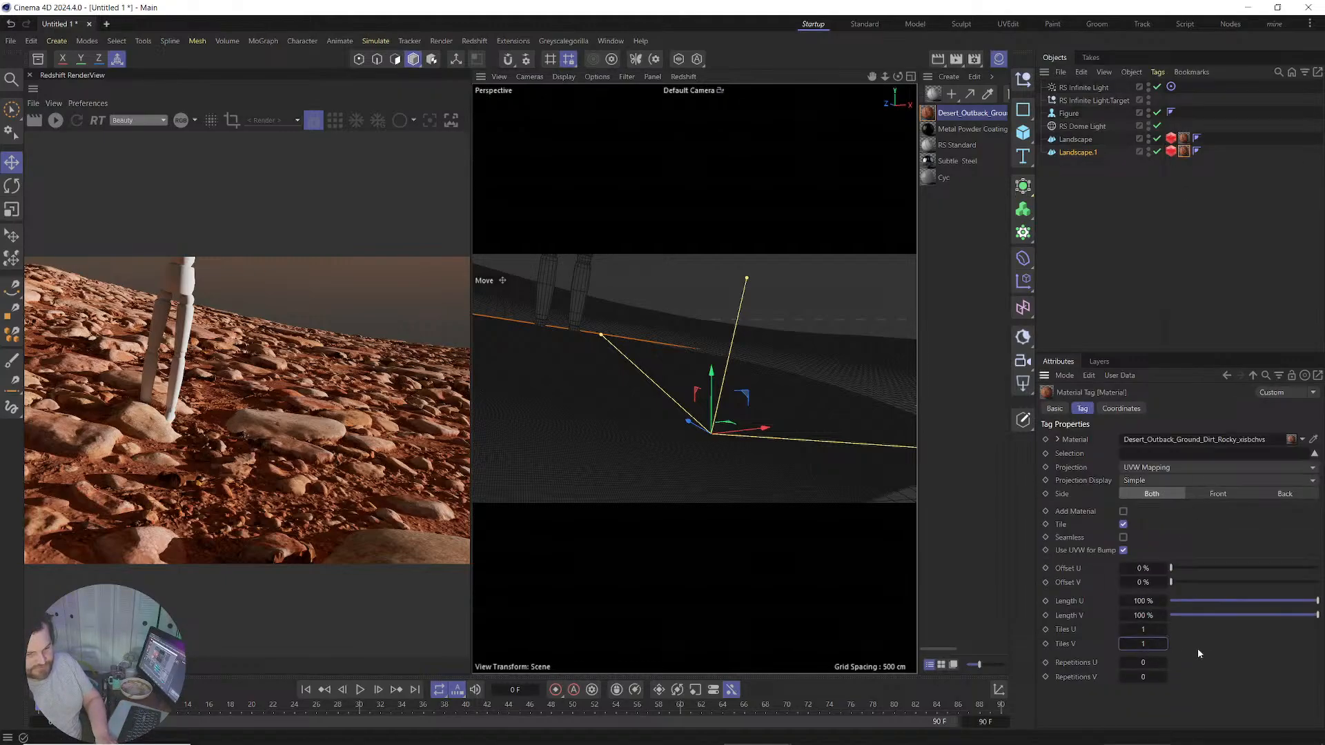
left_click(1078, 153)
left_click(55, 120)
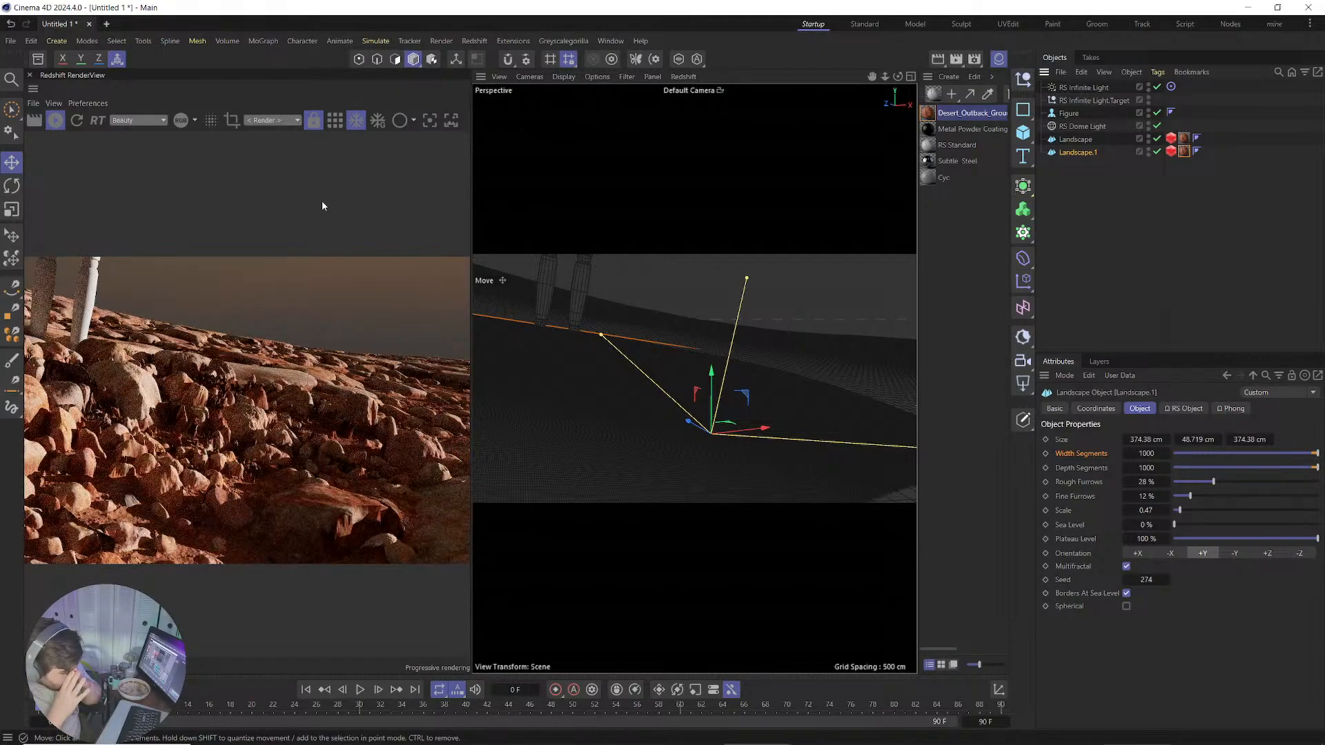
Set Landscape.1's RS Object maximum displacement and displacement scale to 20.
left_click(1172, 151)
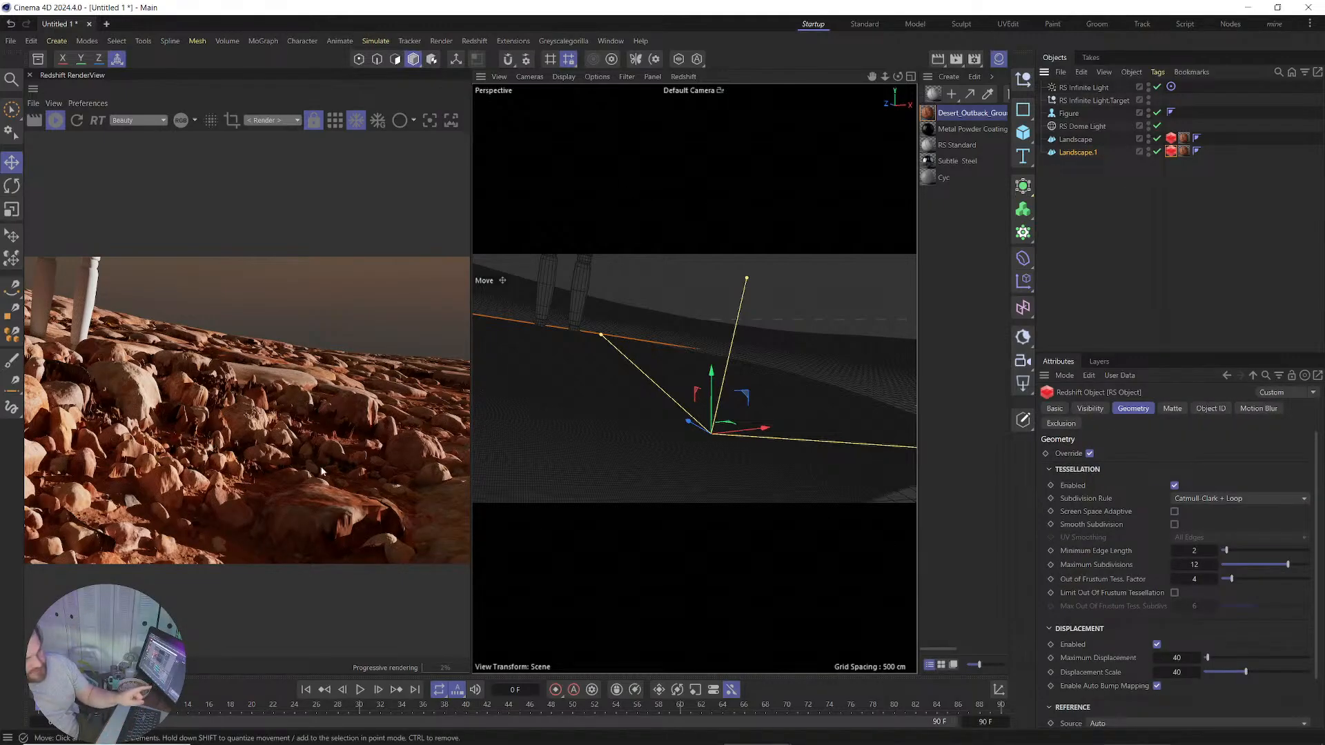
double_click(1188, 659)
type("20")
left_click(1183, 673)
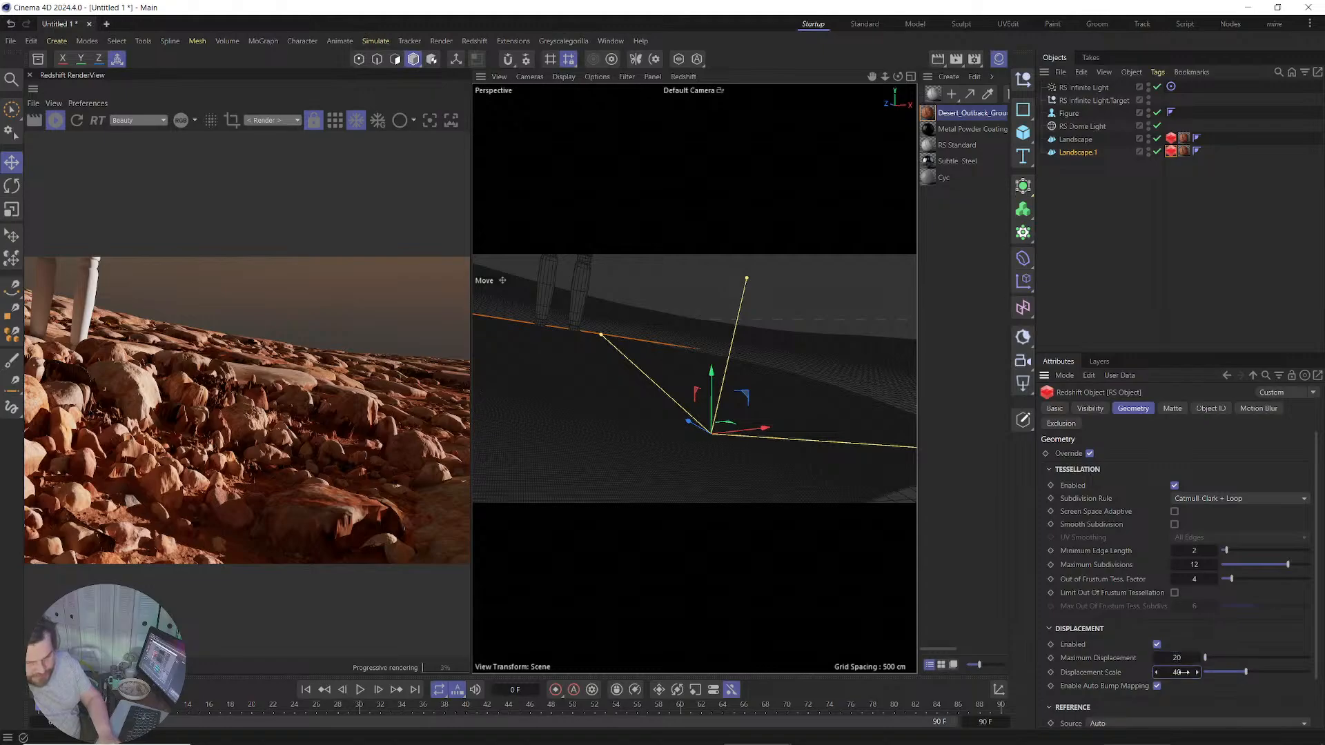
type("20")
key("Return")
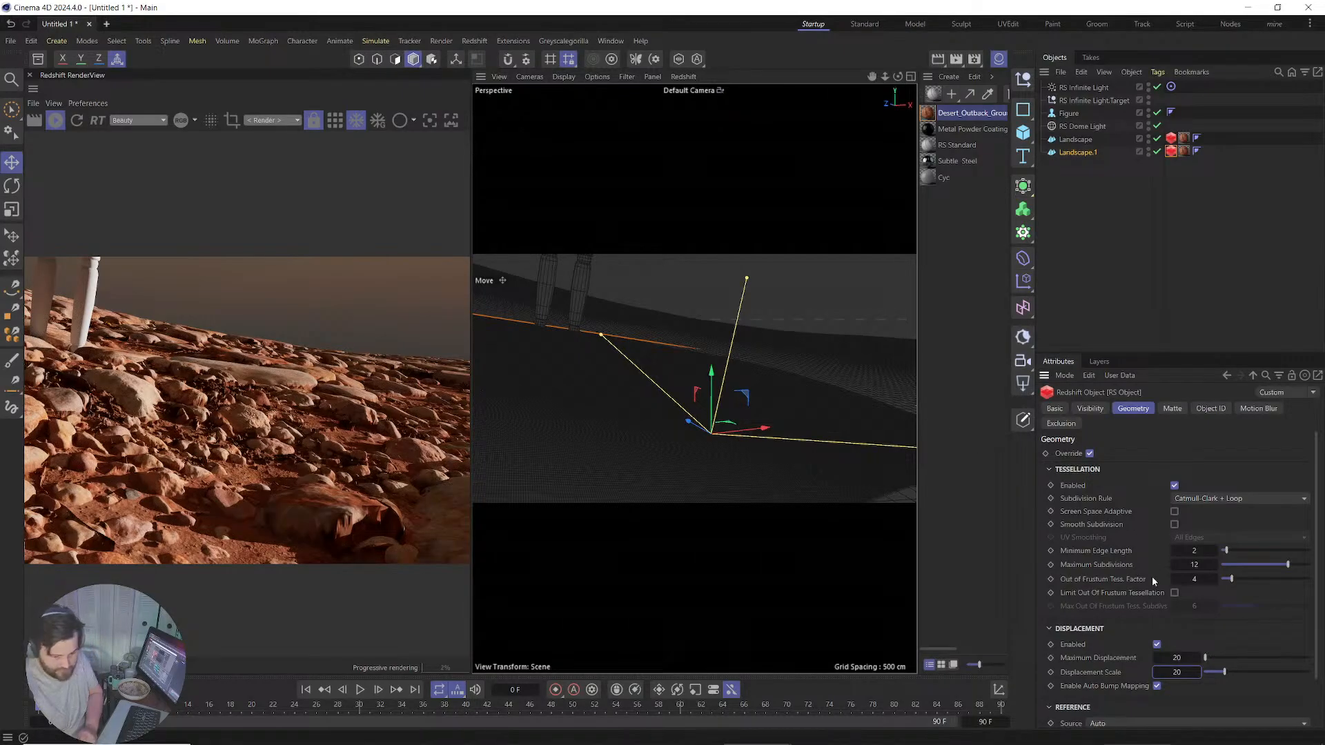
Lower both maximum displacement and displacement scale to 10, then view the flatter patch.
double_click(1179, 658)
type("10")
key("Tab")
type("10")
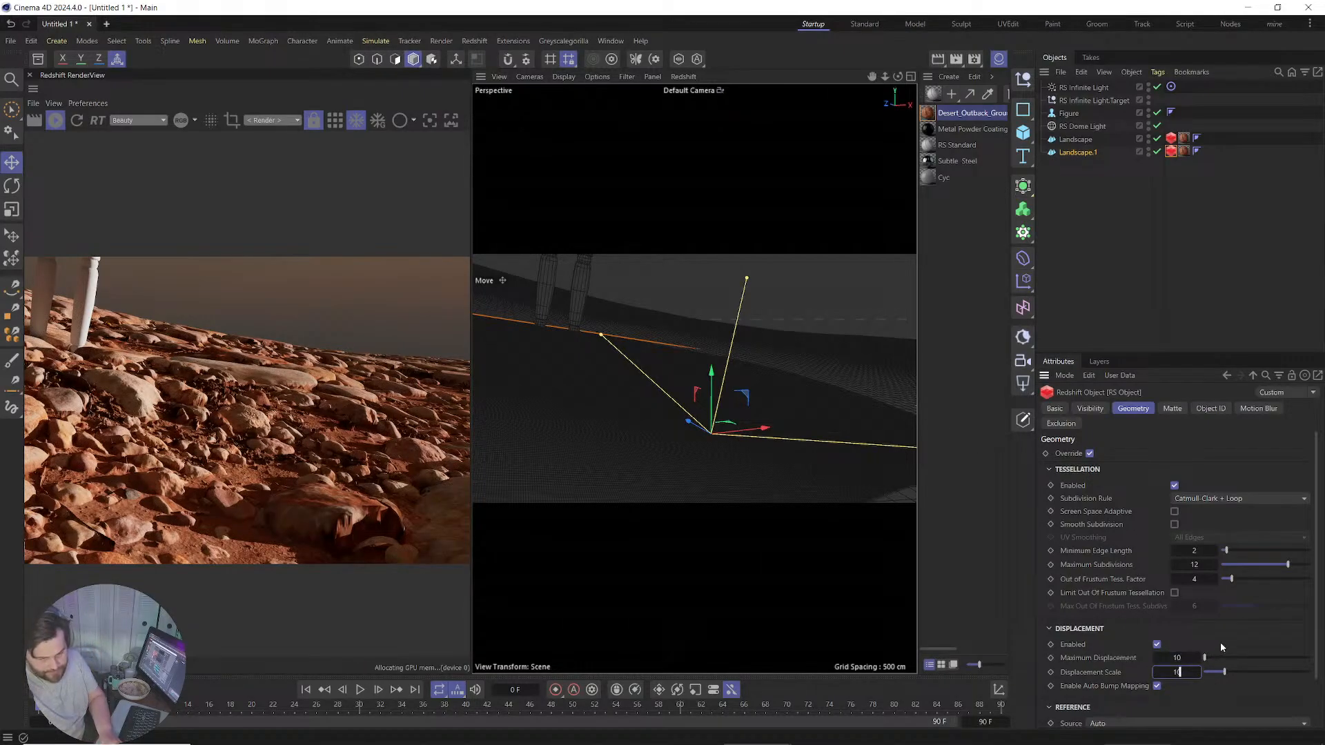
key("Return")
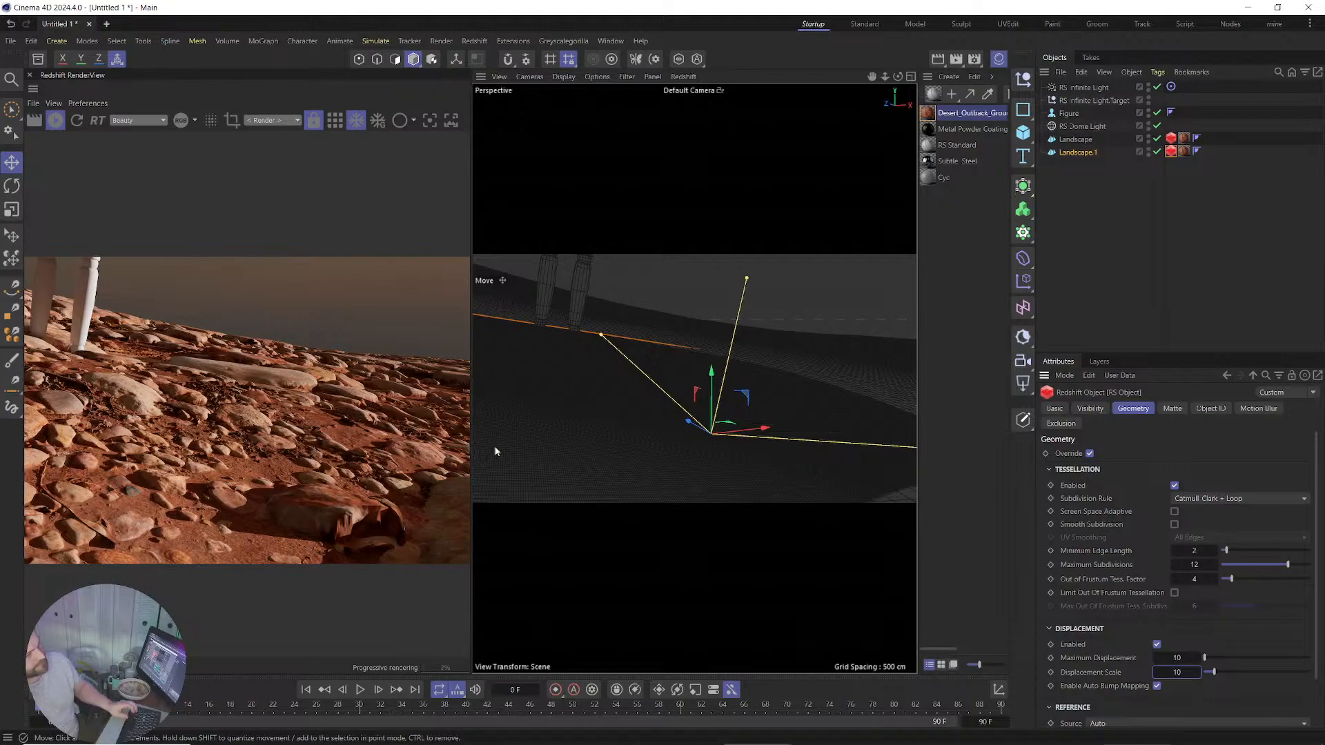
middle_click_drag(630, 376, 738, 413, "alt")
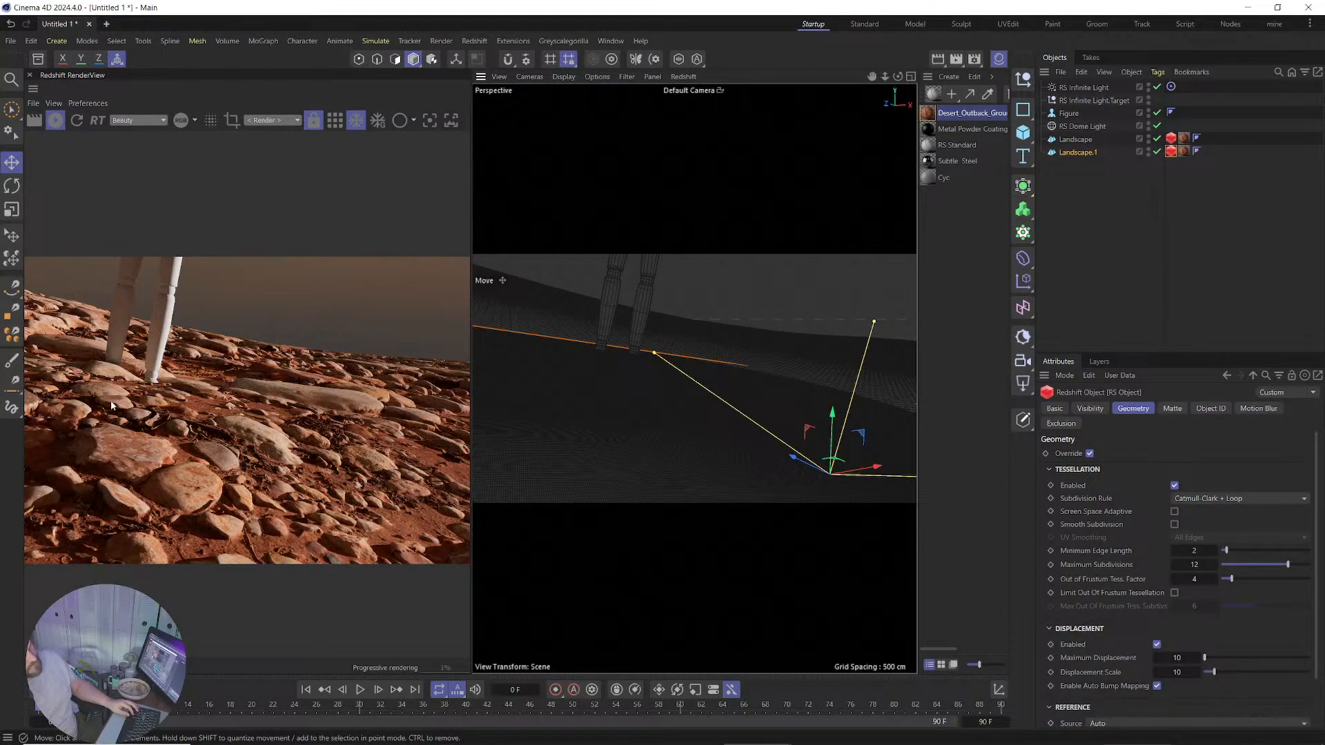
scroll(677, 438, "up", 4)
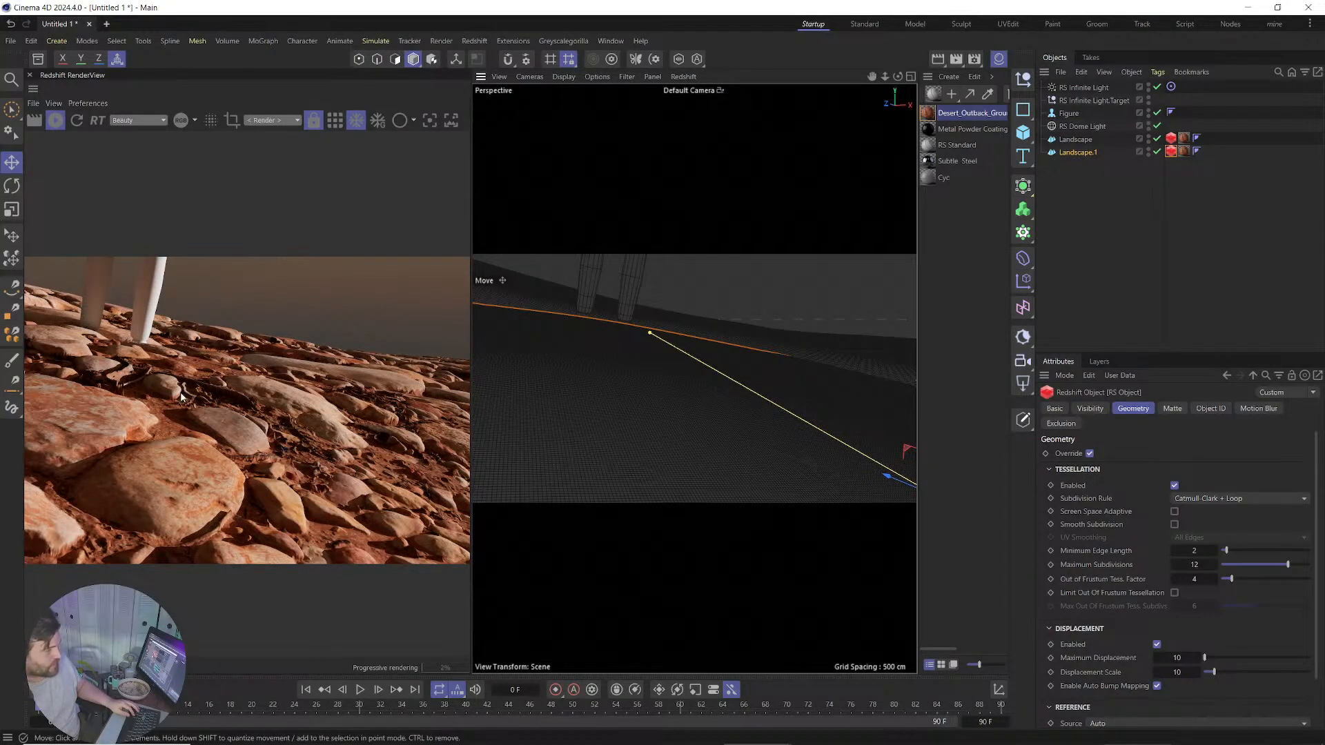
Set the Desert_Outback material's displacement new range minimum to 0 and re-render the scene.
left_click(929, 113)
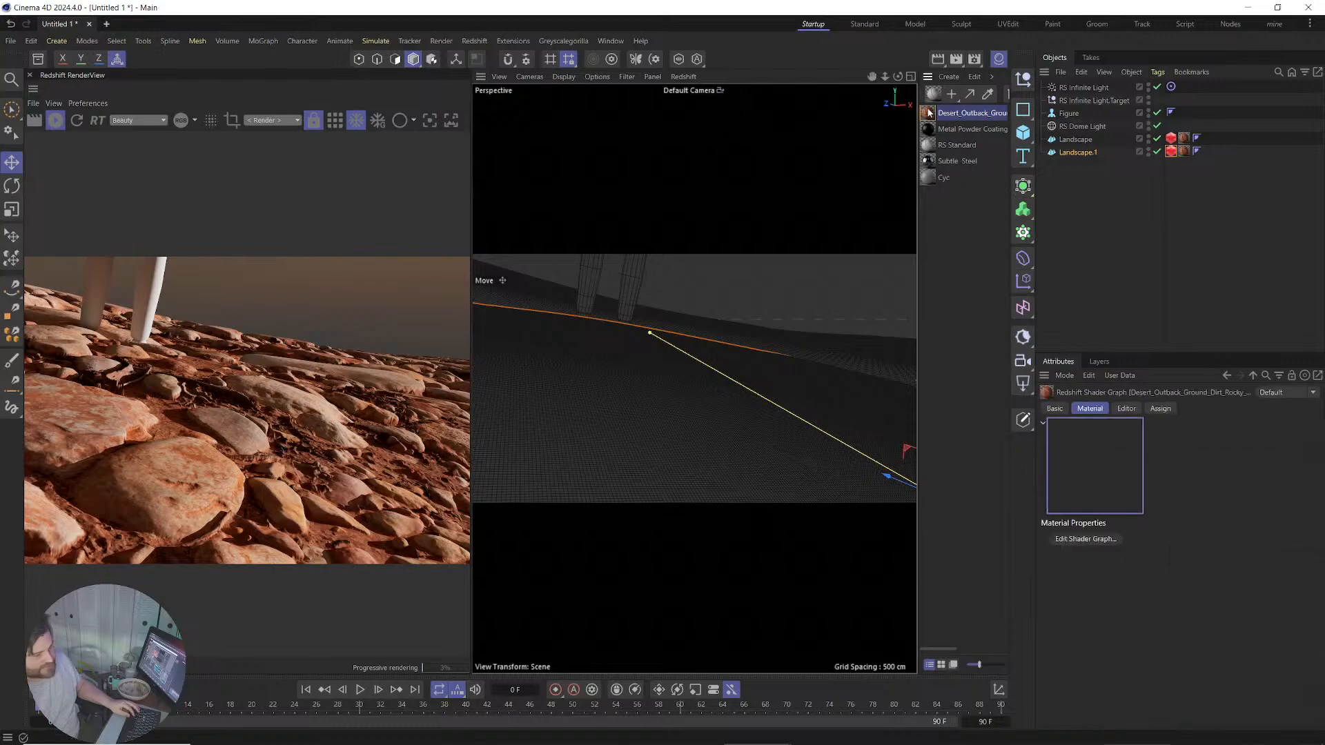
double_click(929, 113)
double_click(722, 238)
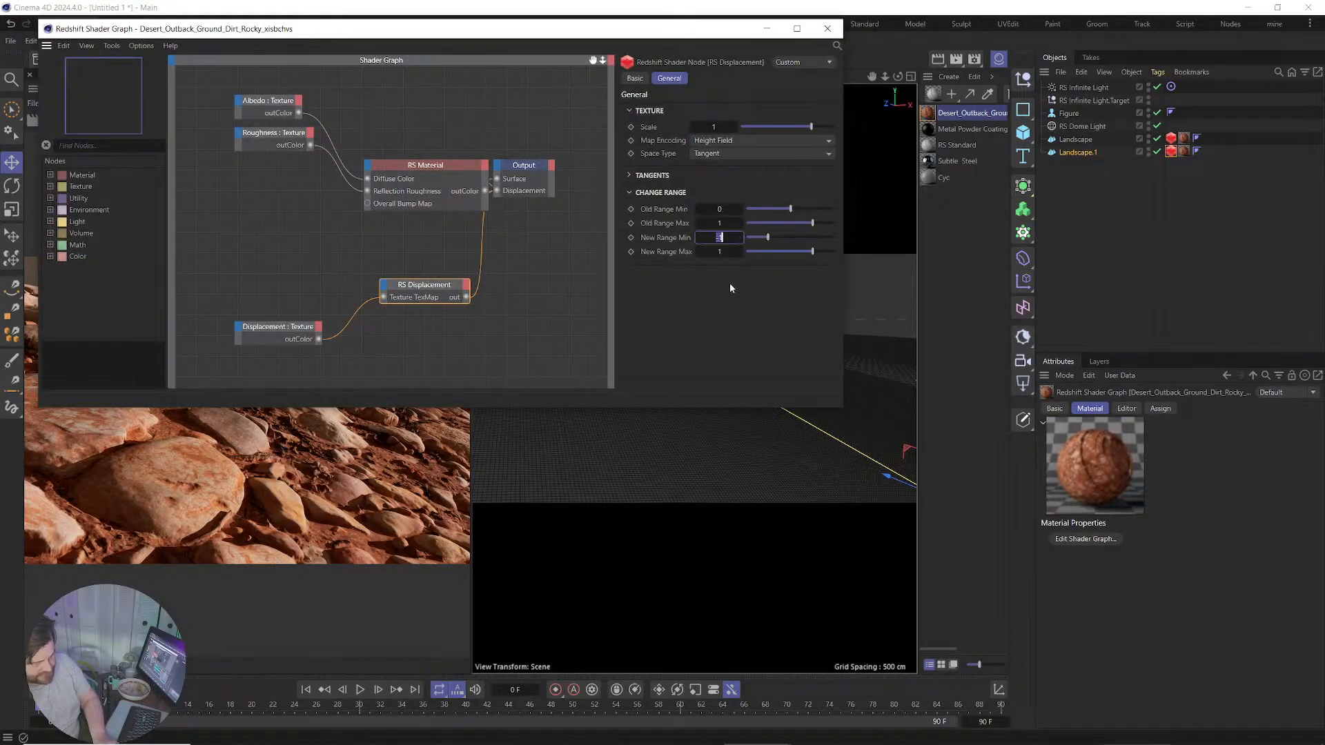
type("0")
key("Return")
left_click(770, 30)
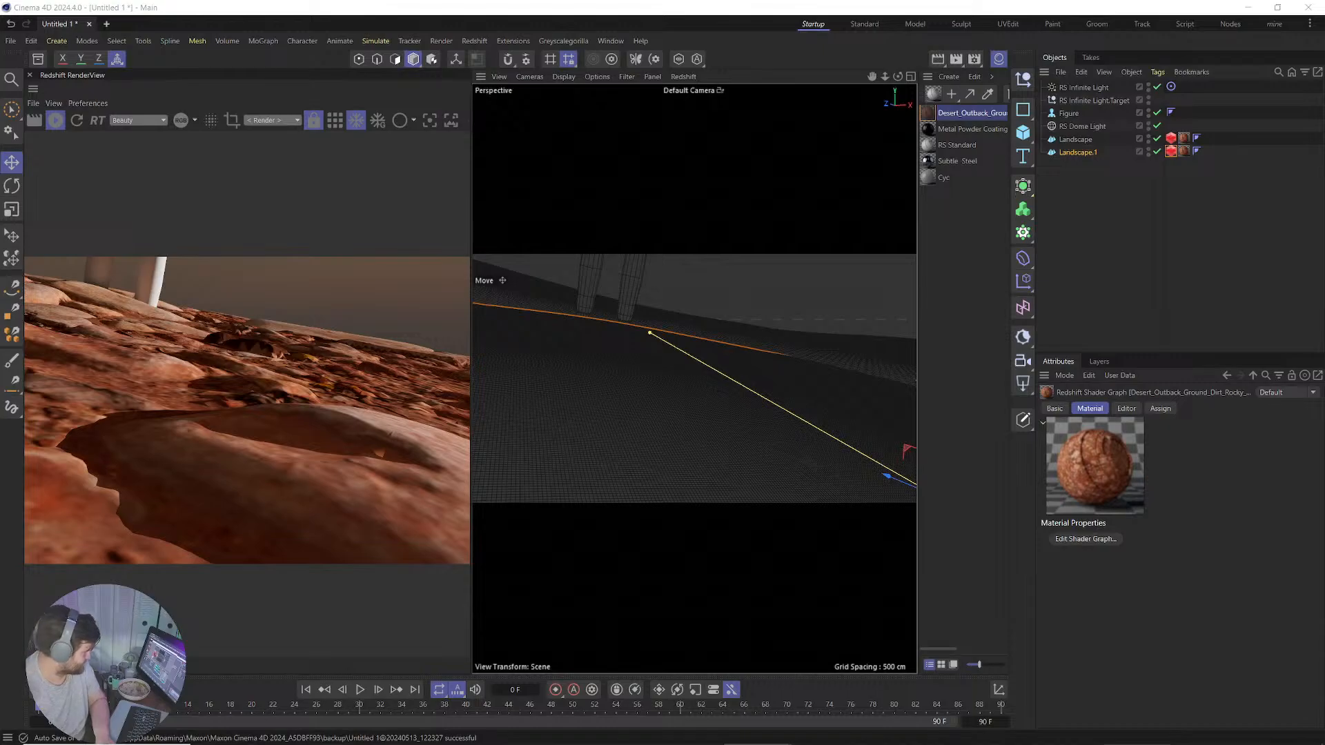
left_click(77, 121)
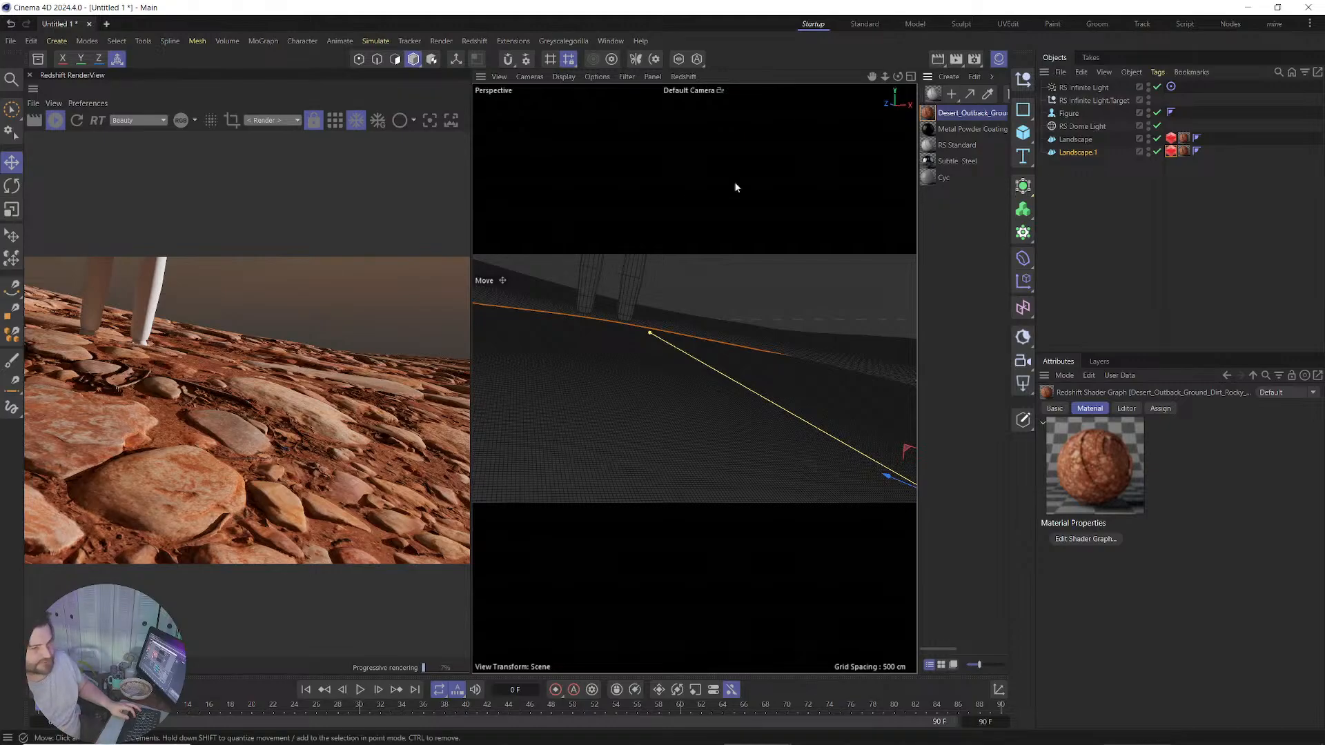
Place the wooden figure onto the landscape surface, adjusting its position several times.
left_click(1082, 152)
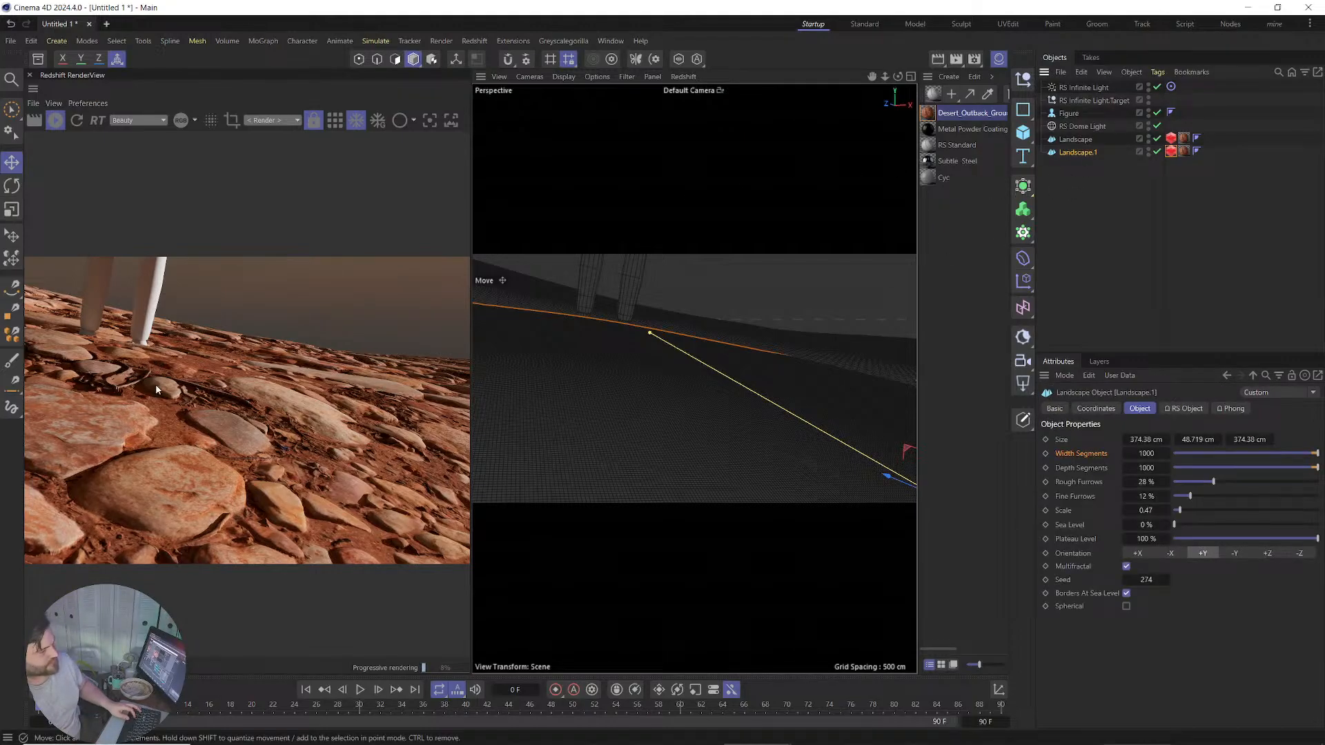
left_click(629, 295)
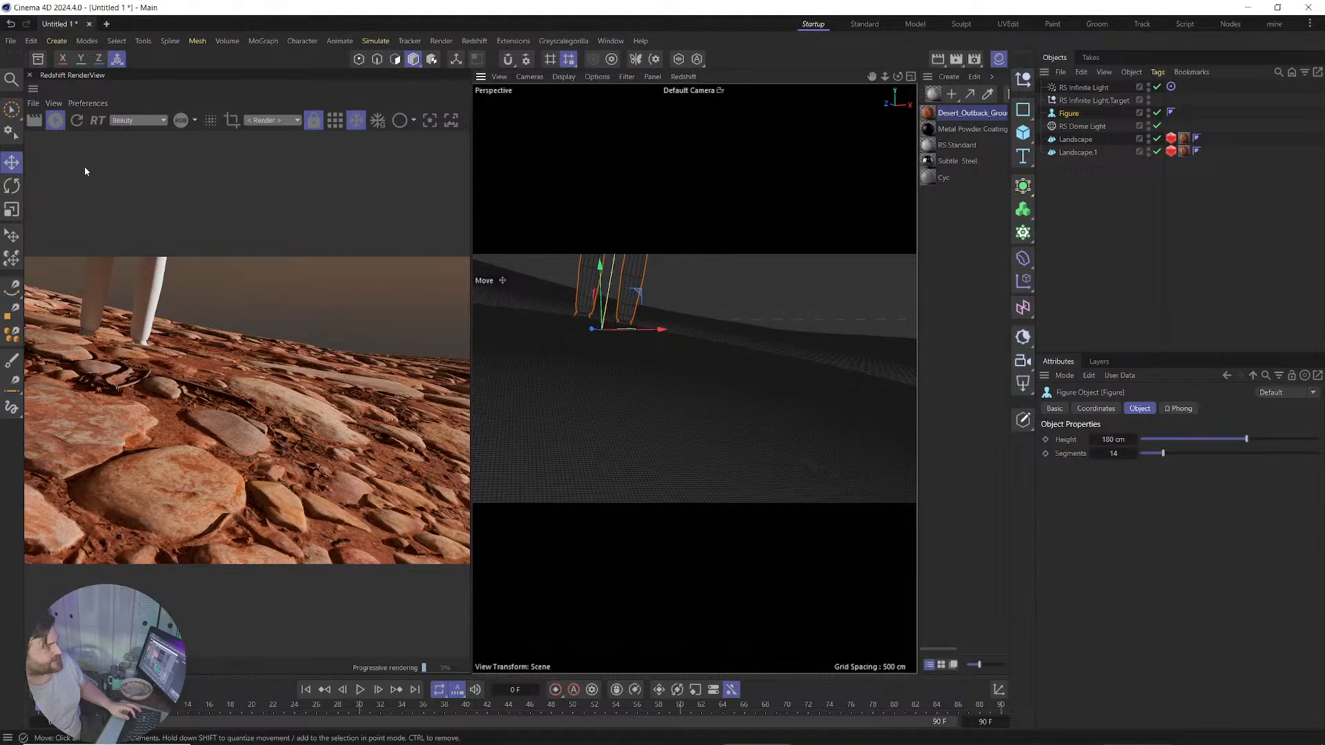
left_click(12, 235)
left_click_drag(718, 355, 601, 386)
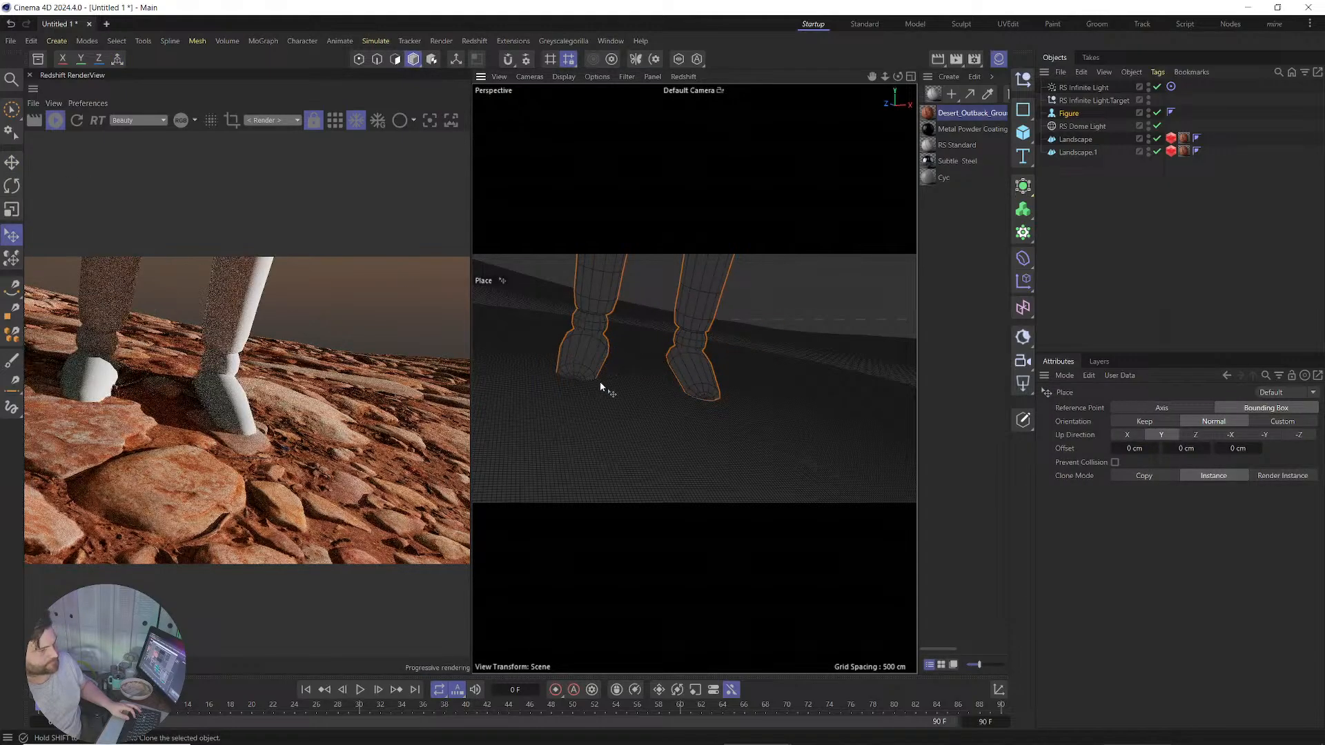
left_click_drag(766, 388, 747, 365)
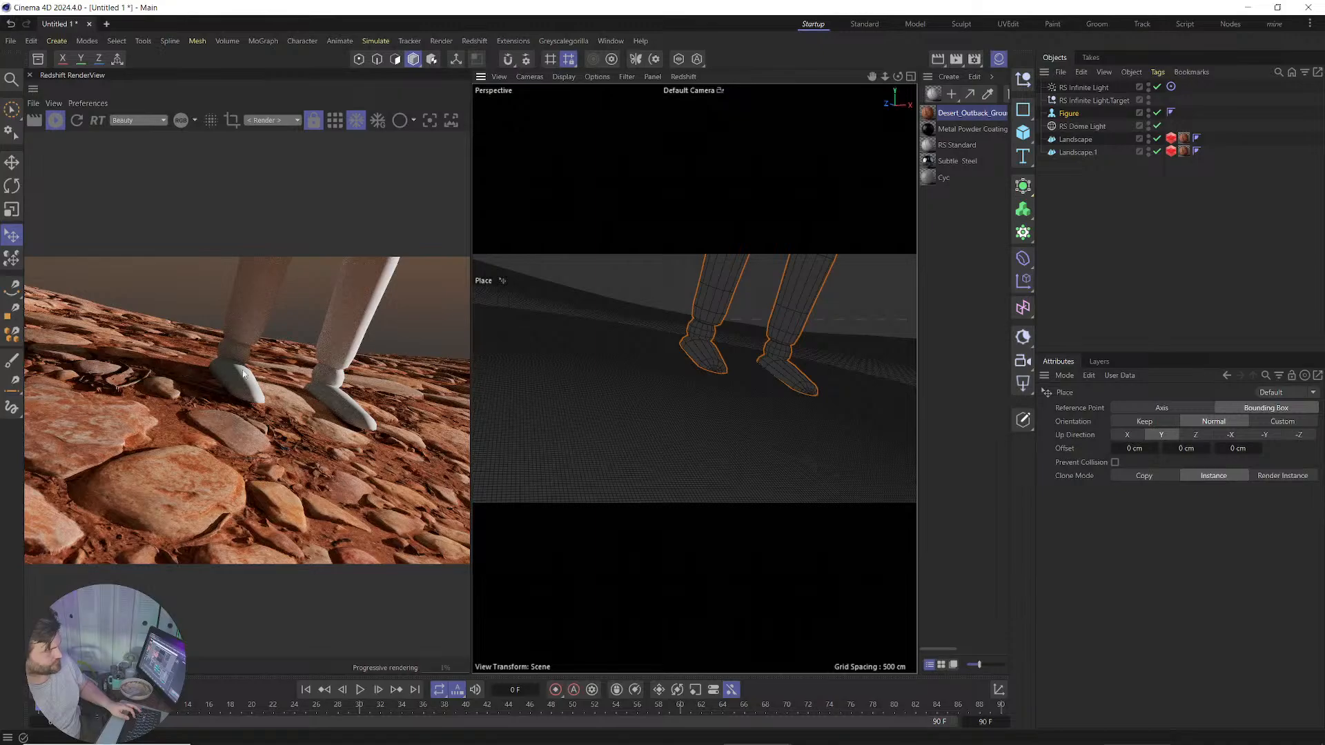
left_click_drag(628, 343, 635, 338)
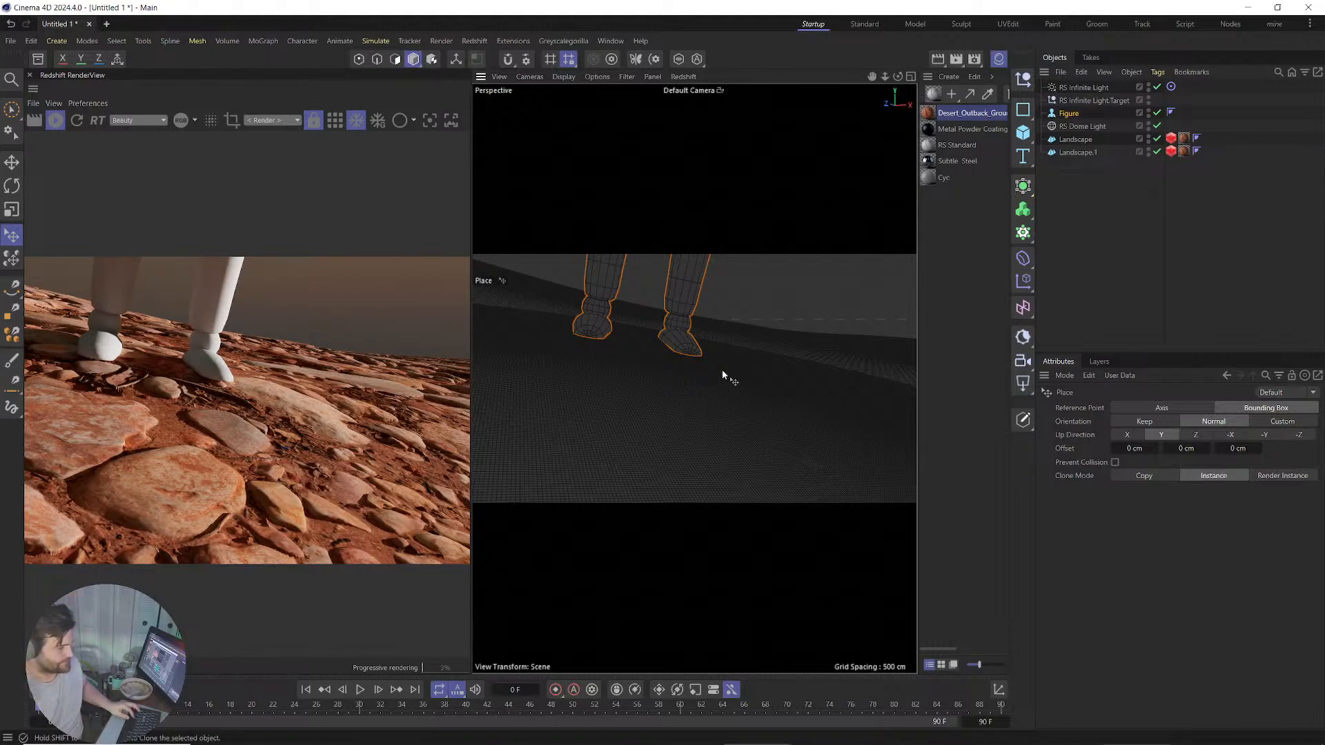
mouse_move(722, 370)
left_mouse_down()
mouse_move(713, 470)
mouse_move(744, 414)
mouse_move(657, 371)
mouse_move(656, 354)
left_mouse_up()
Frame the figure close up from a low viewpoint and select Landscape.1.
right_click_drag(691, 358, 693, 511, "alt")
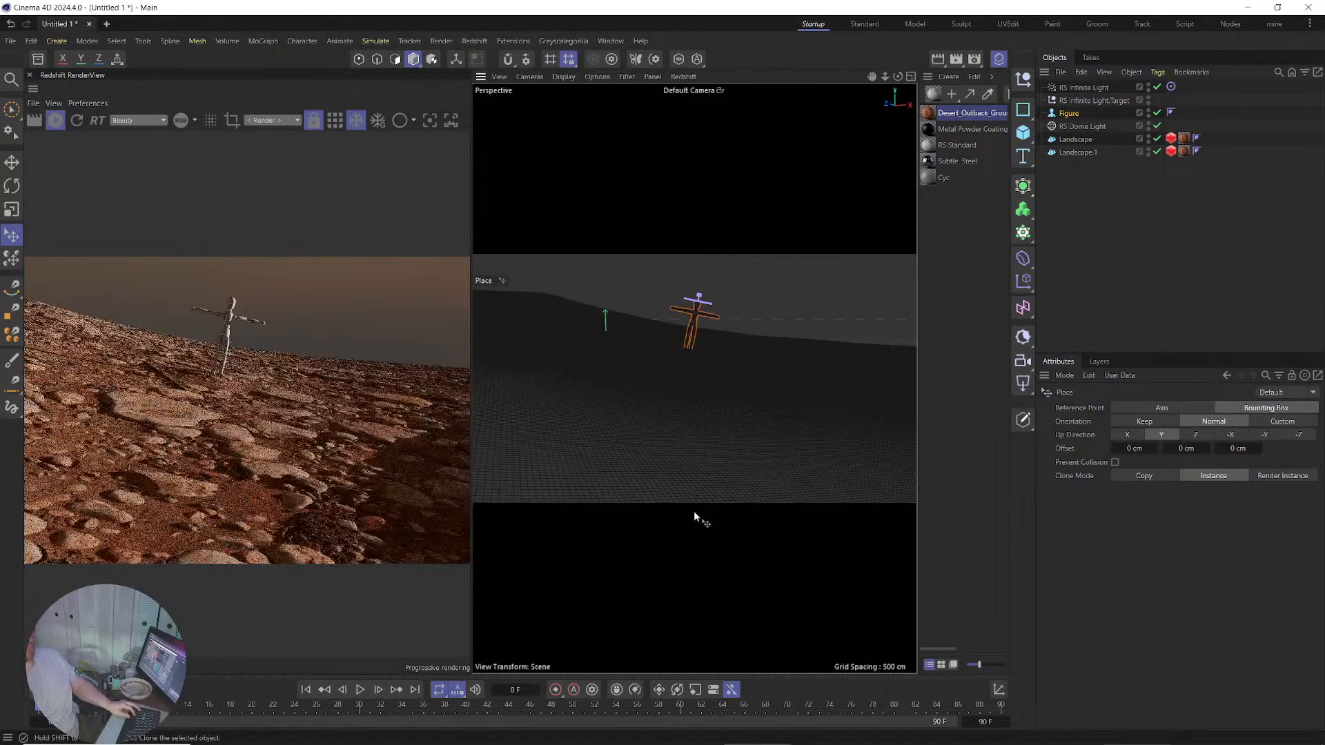
mouse_move(699, 412)
left_mouse_down("alt")
mouse_move(737, 450)
mouse_move(722, 450)
left_mouse_up("alt")
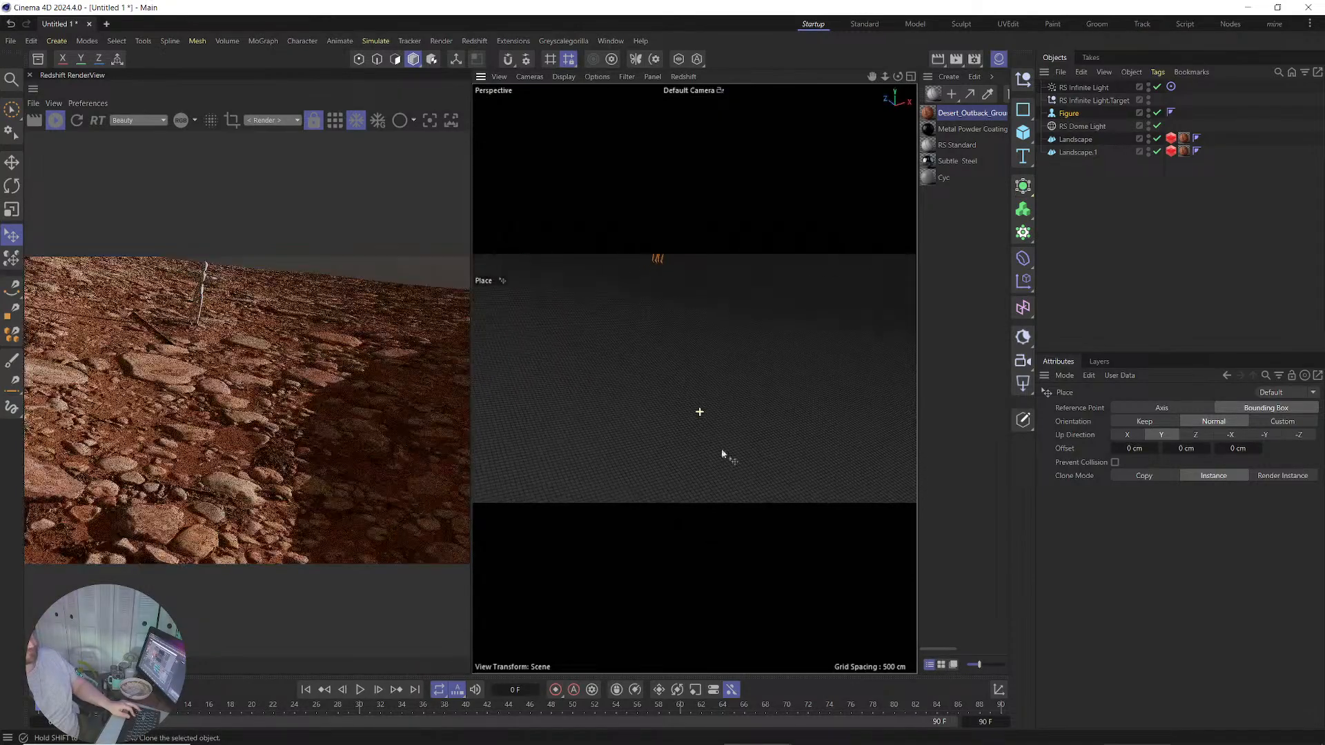
middle_click_drag(750, 319, 753, 502, "alt")
mouse_move(710, 436)
left_mouse_down("alt")
mouse_move(669, 428)
mouse_move(620, 384)
left_mouse_up("alt")
right_click_drag(649, 421, 676, 331, "alt")
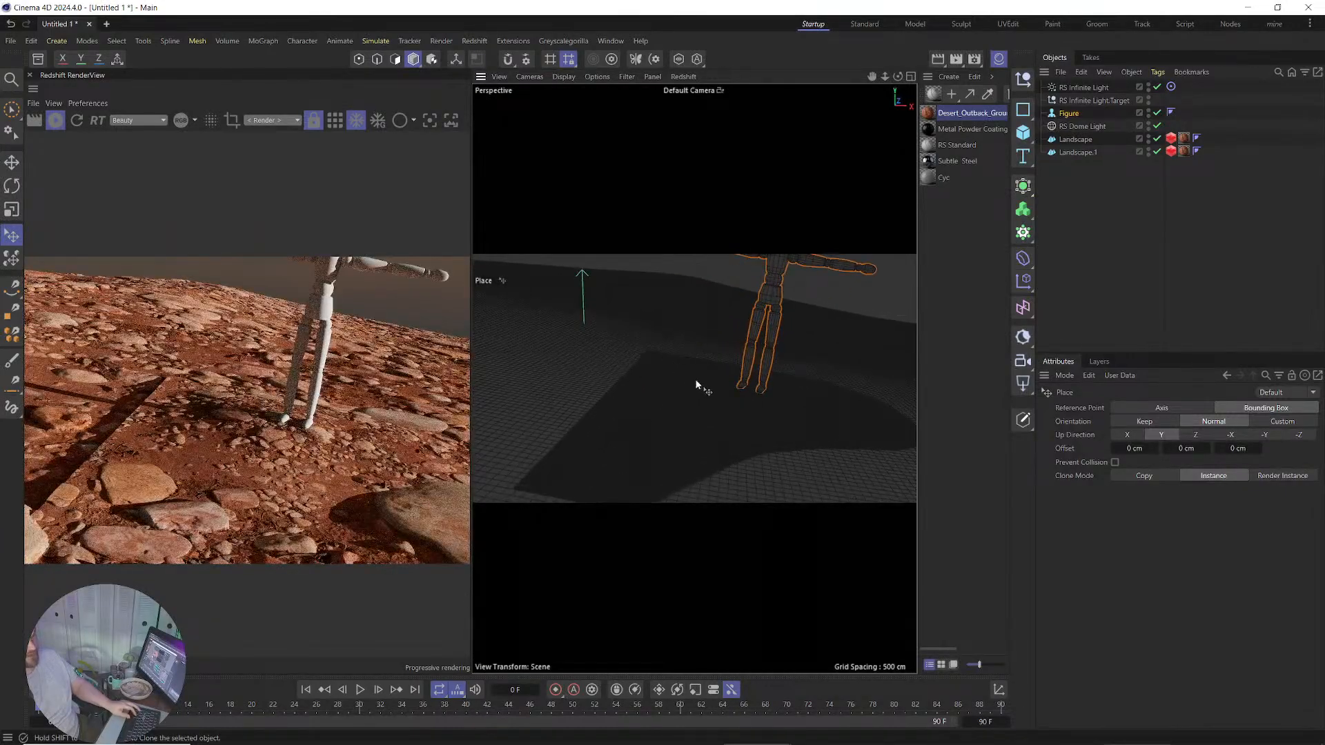
left_click(1071, 152)
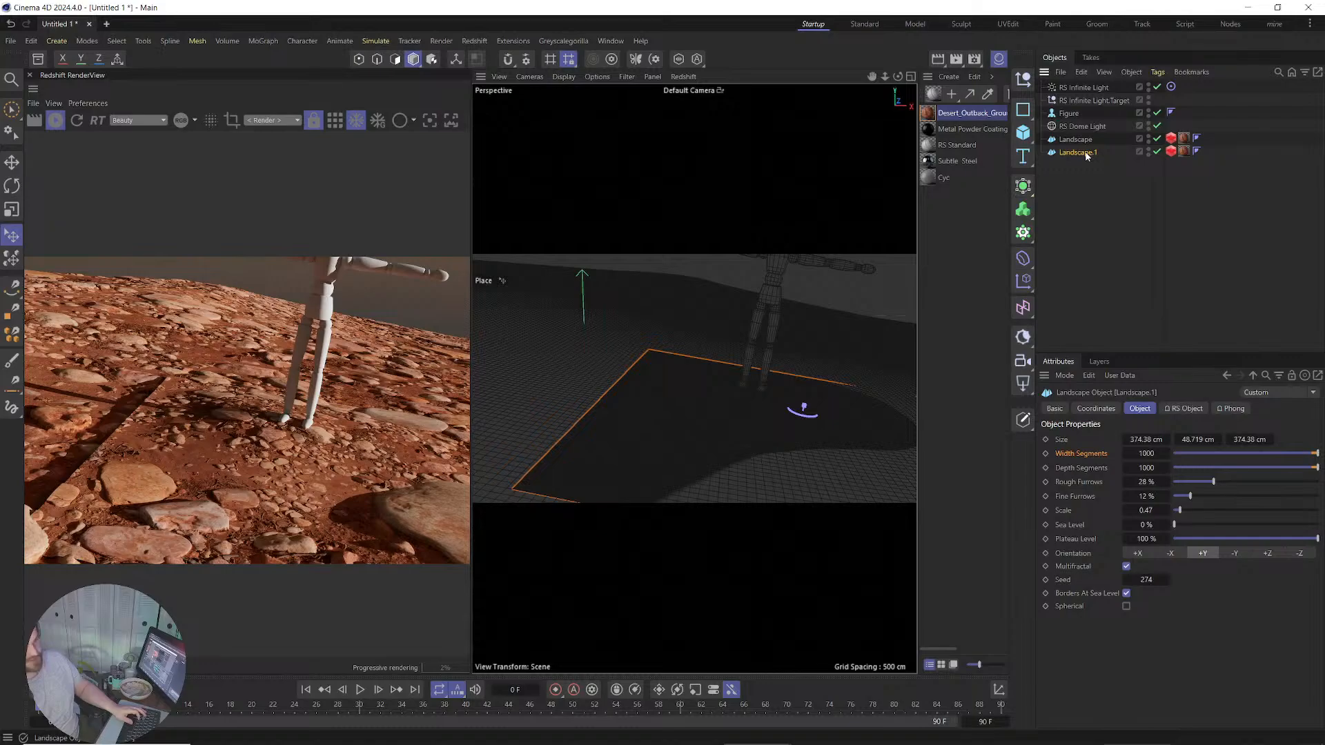
Make Landscape.1 editable and pick the Grab sculpt brush with size about 67.
key("c")
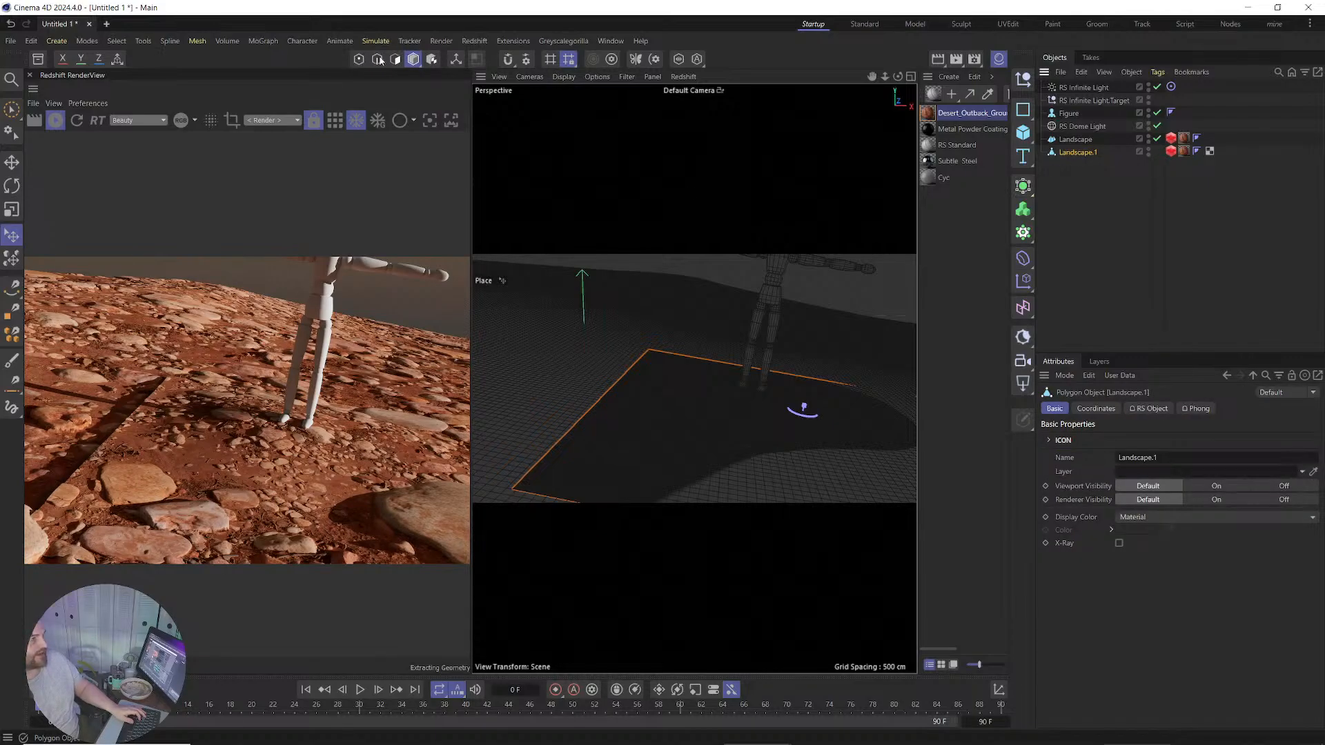
left_click(197, 41)
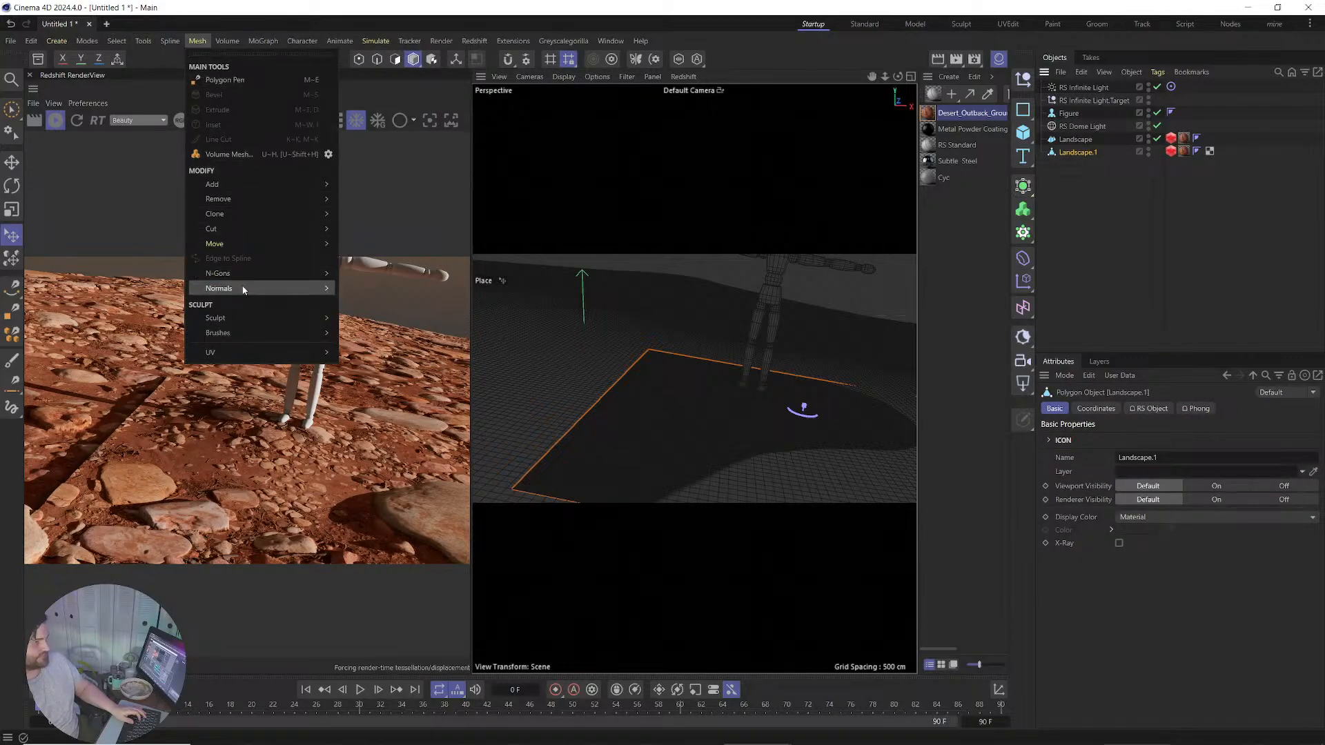
mouse_move(250, 332)
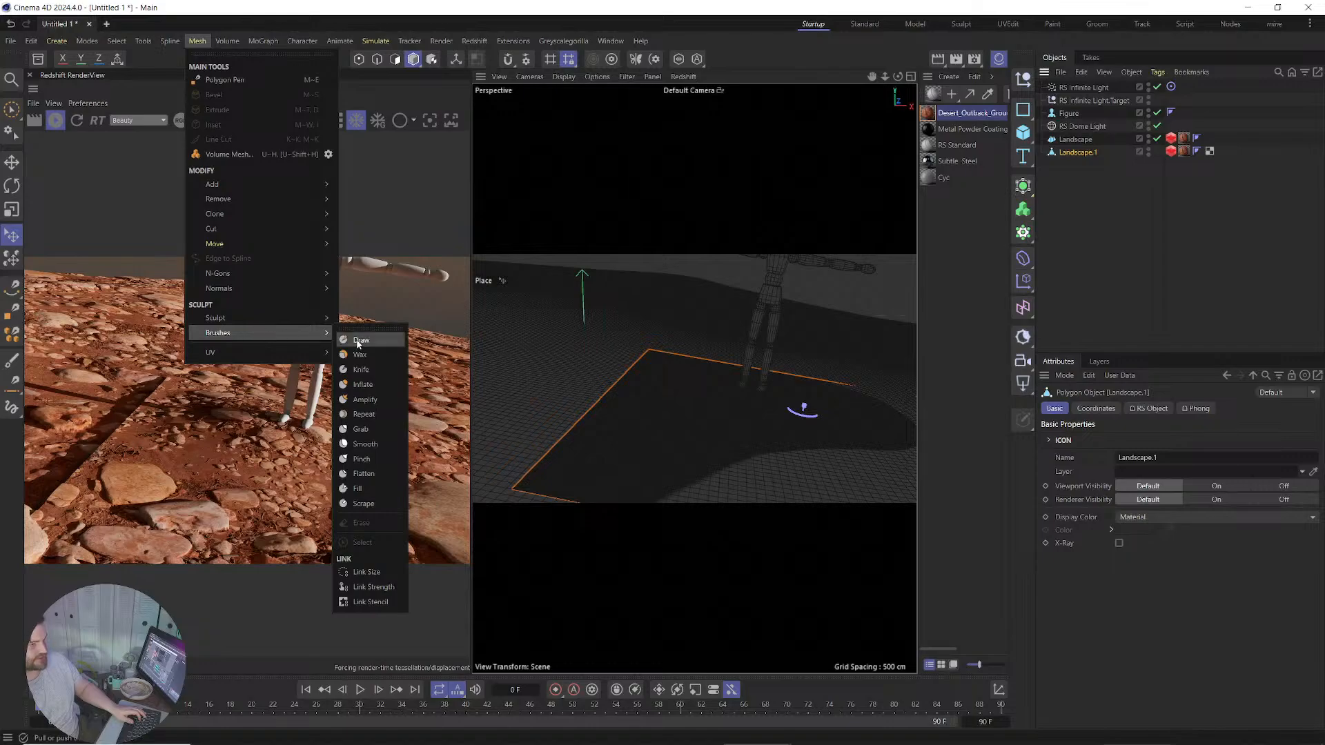
left_click(362, 429)
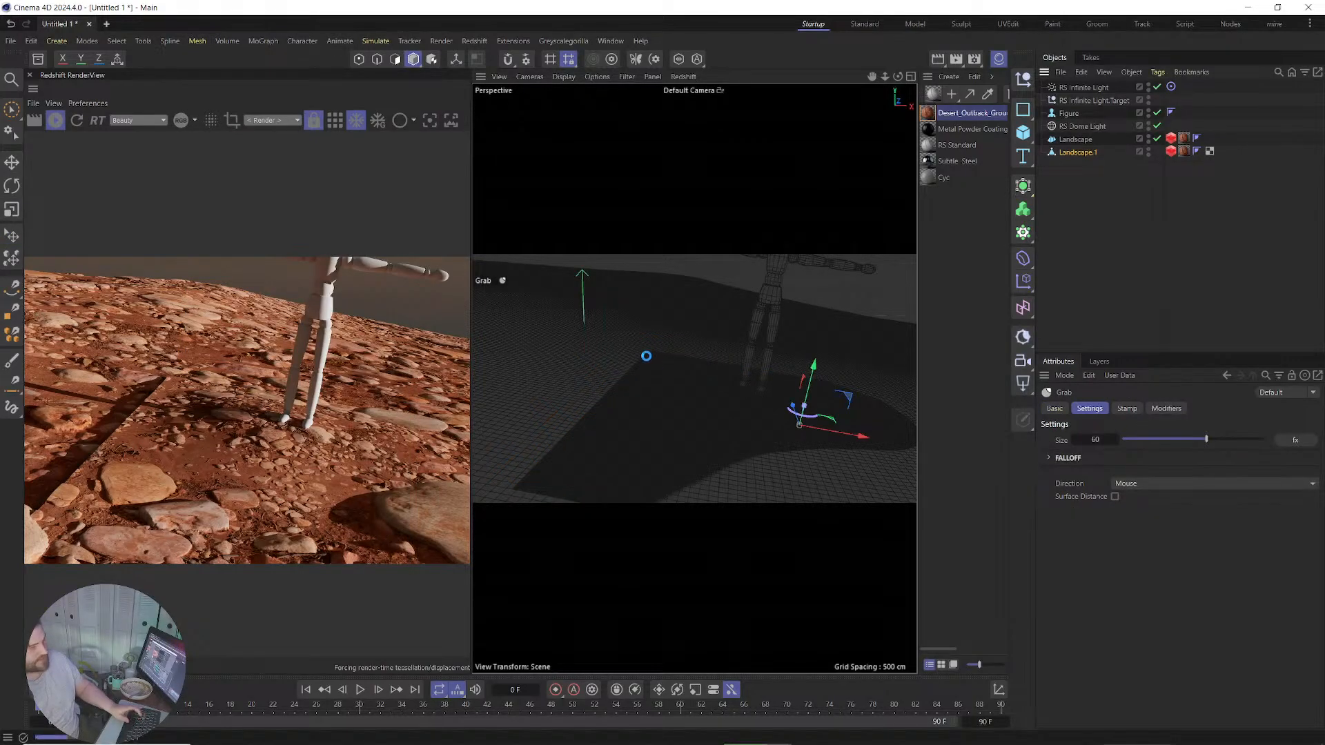
middle_click_drag(636, 370, 644, 366)
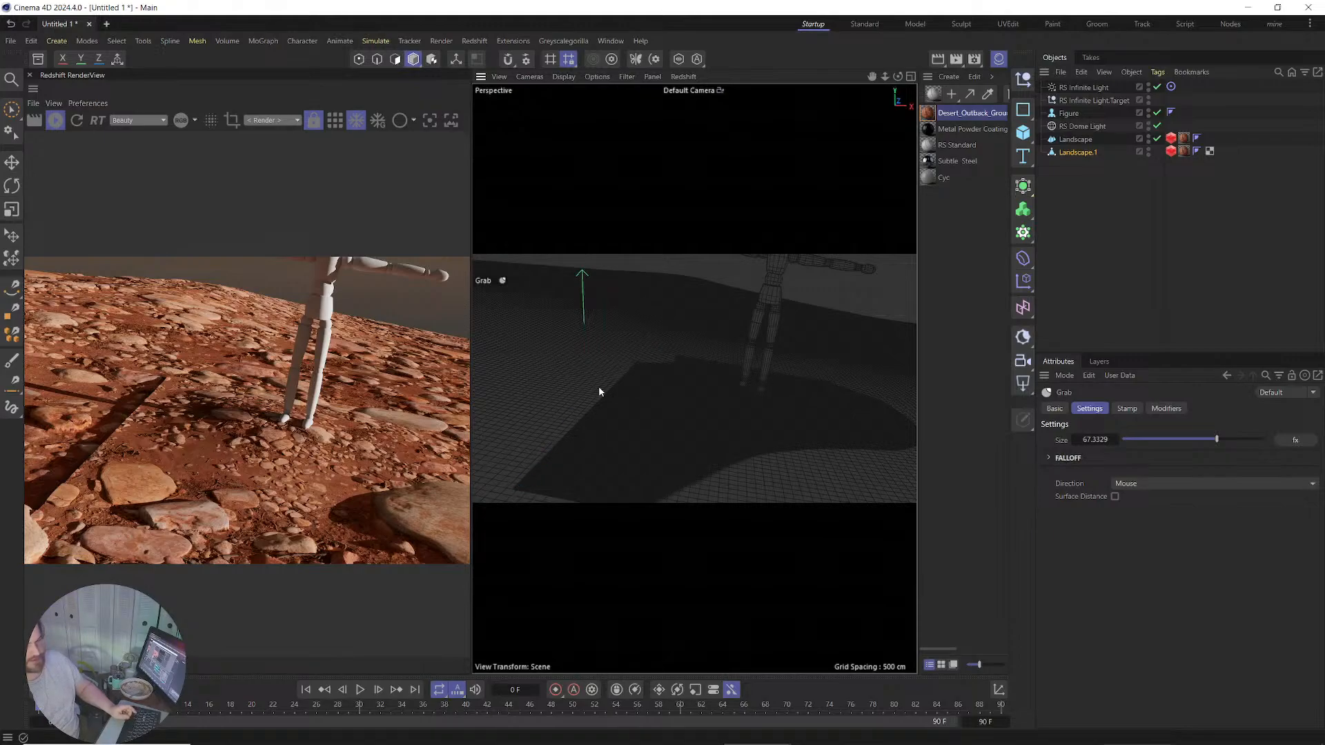
Grab-sculpt the patch's lower-left and left edges into an irregular outline.
left_click_drag(599, 387, 608, 376)
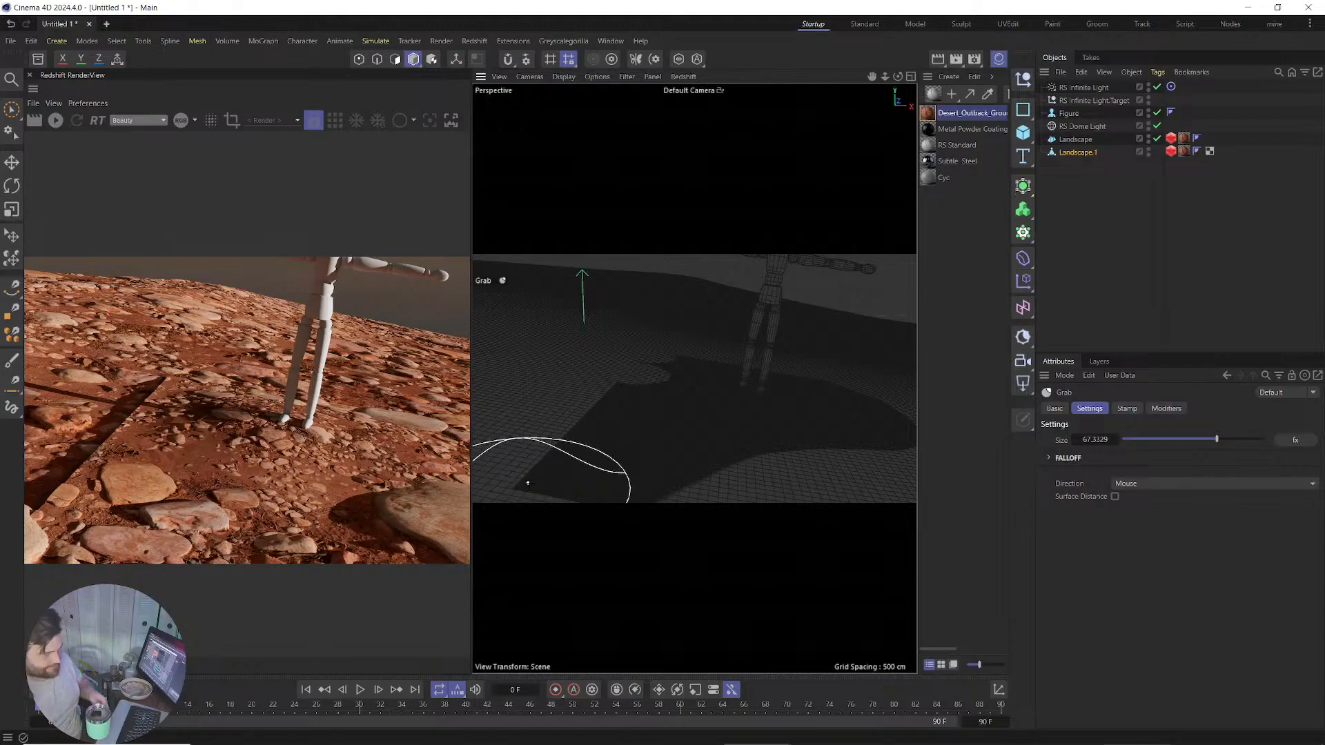
left_click_drag(519, 506, 582, 420)
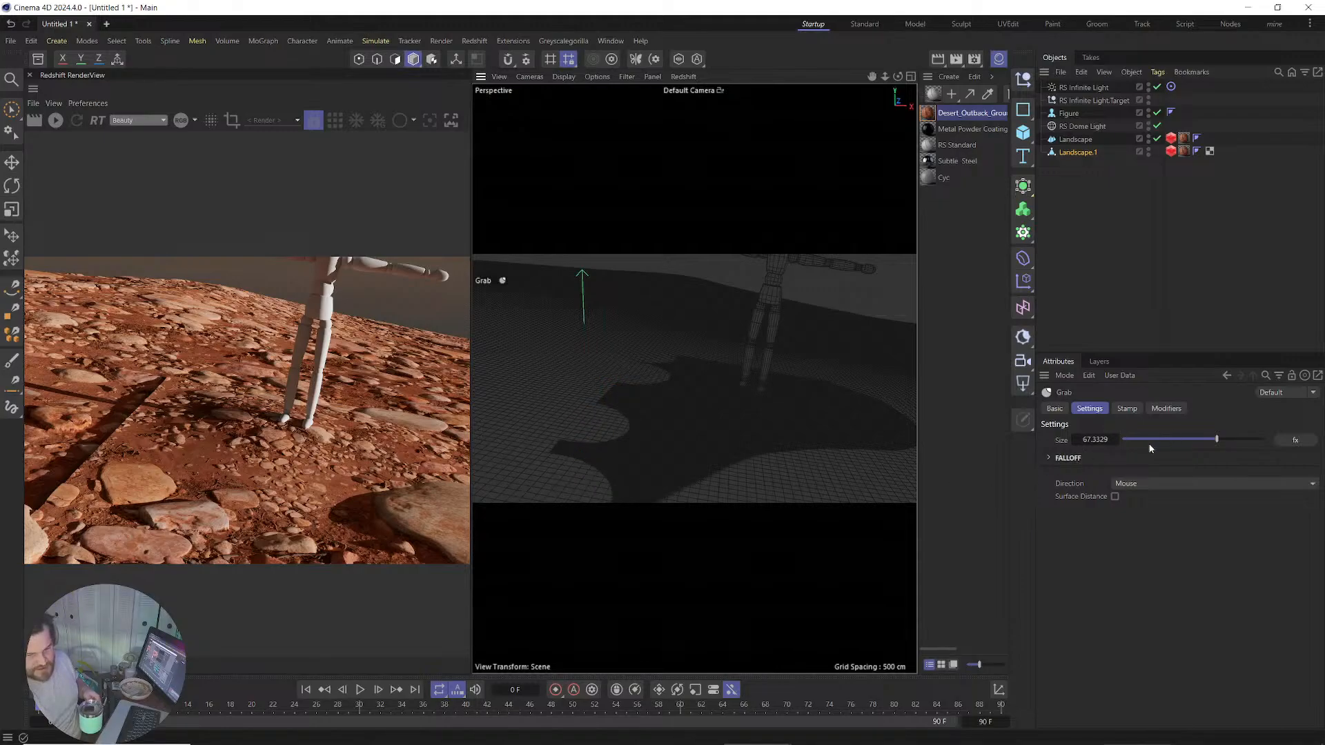
left_click(1049, 458)
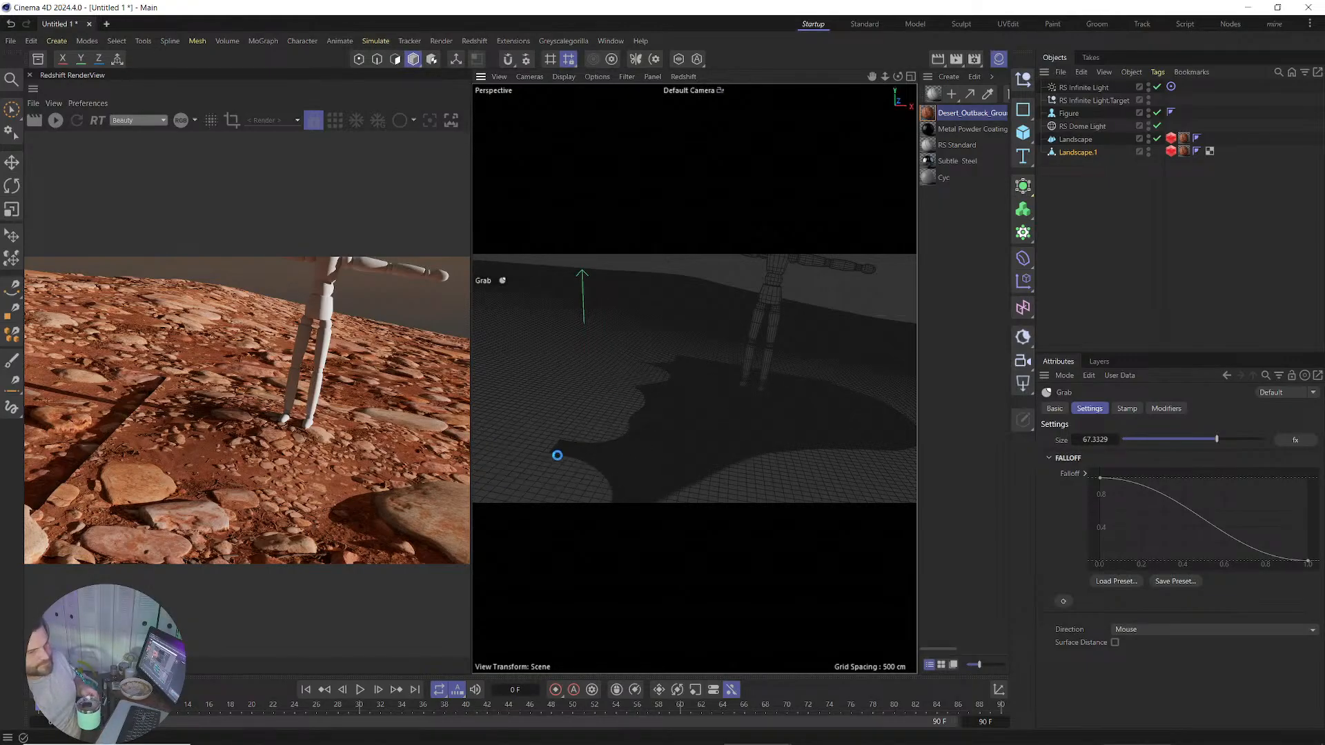
left_click_drag(551, 471, 548, 470)
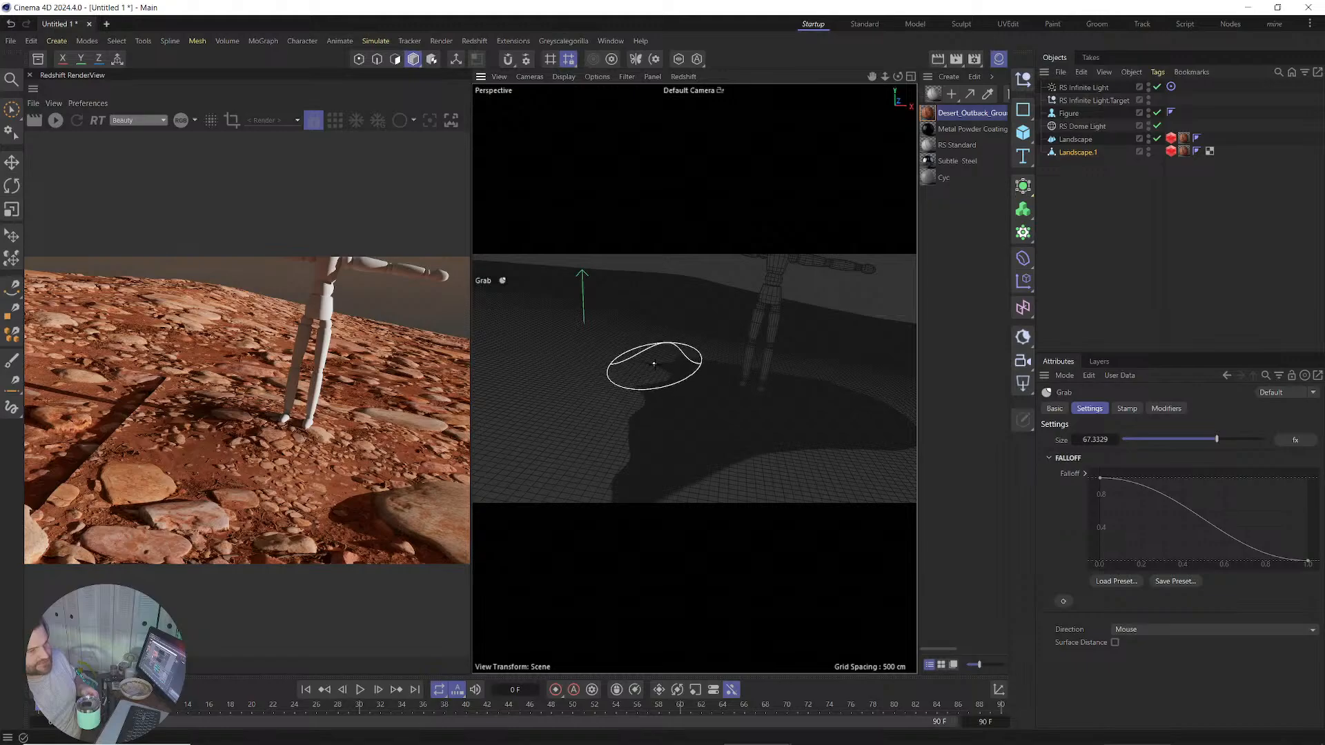
Start the Redshift IPR, pull the view out wide over the terrain, and enable RT mode.
left_click(55, 120)
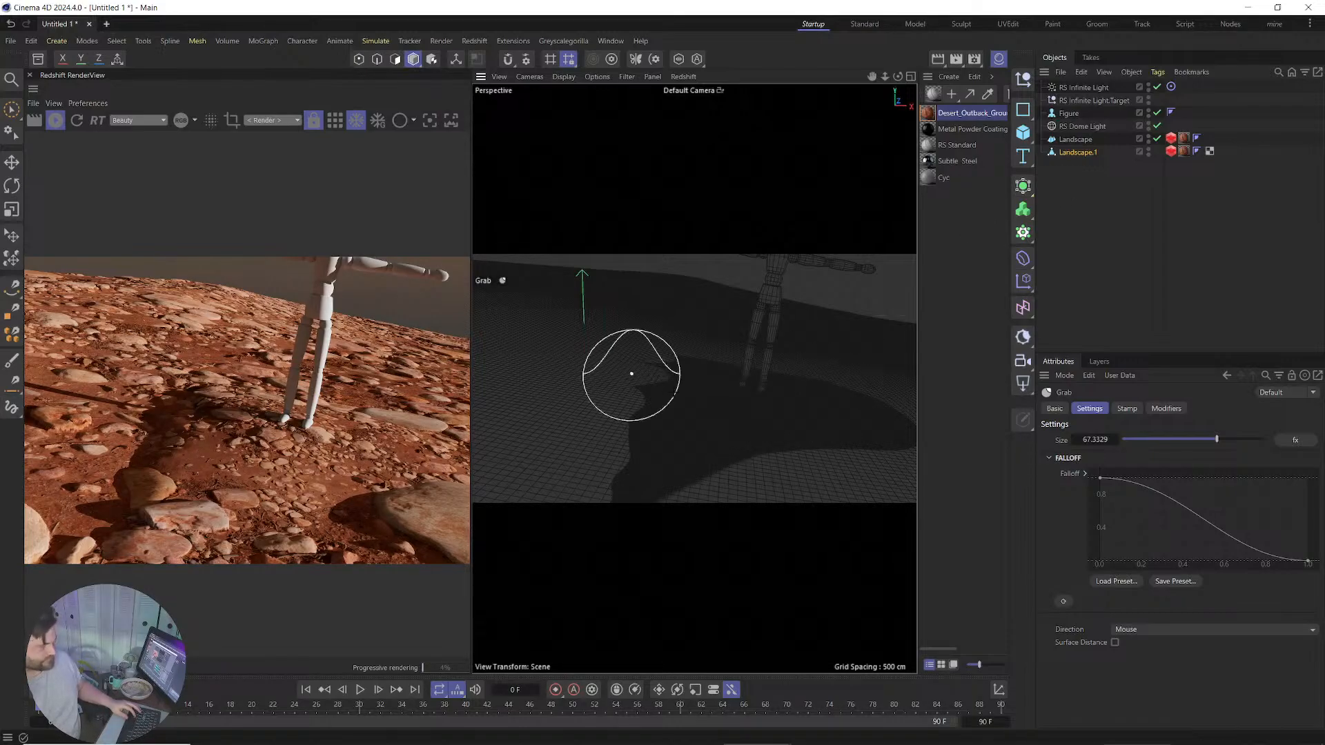
mouse_move(813, 400)
left_mouse_down("alt")
mouse_move(659, 413)
mouse_move(710, 416)
mouse_move(713, 435)
mouse_move(723, 372)
left_mouse_up("alt")
right_click_drag(713, 423, 700, 445, "alt")
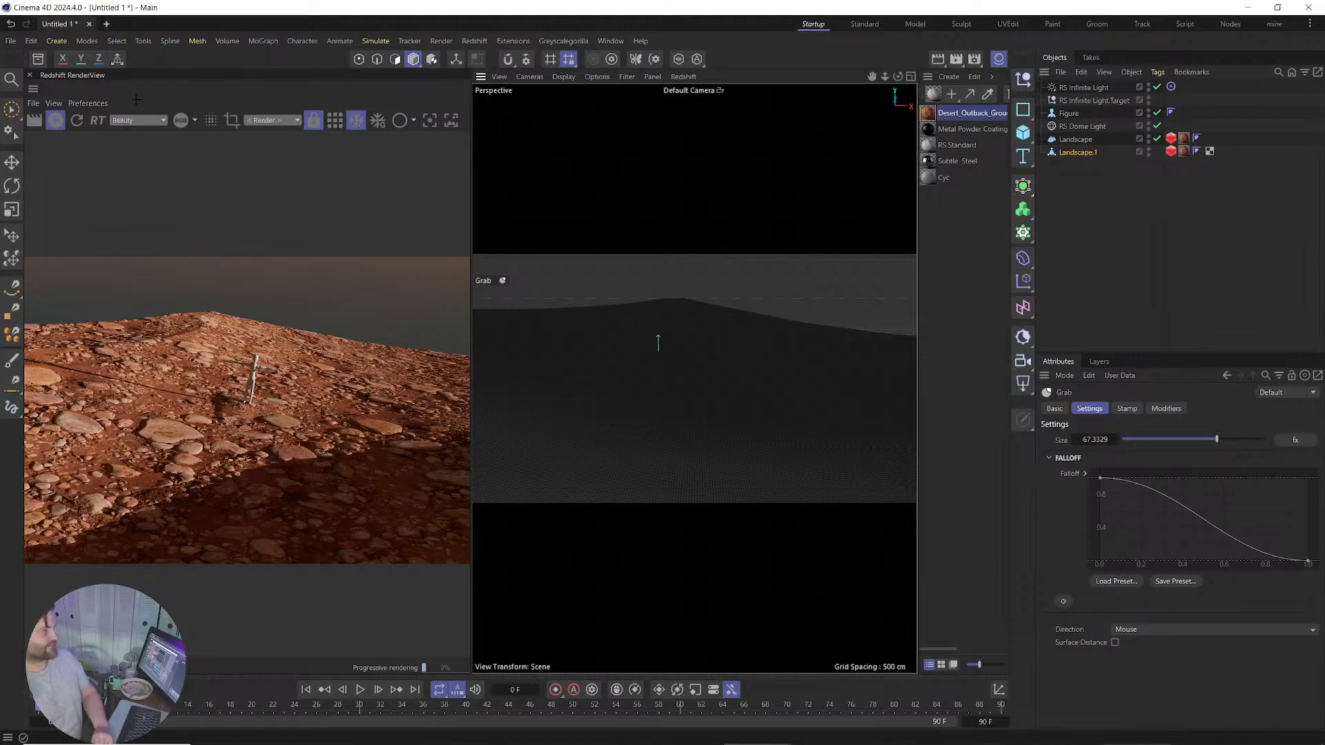
left_click(97, 120)
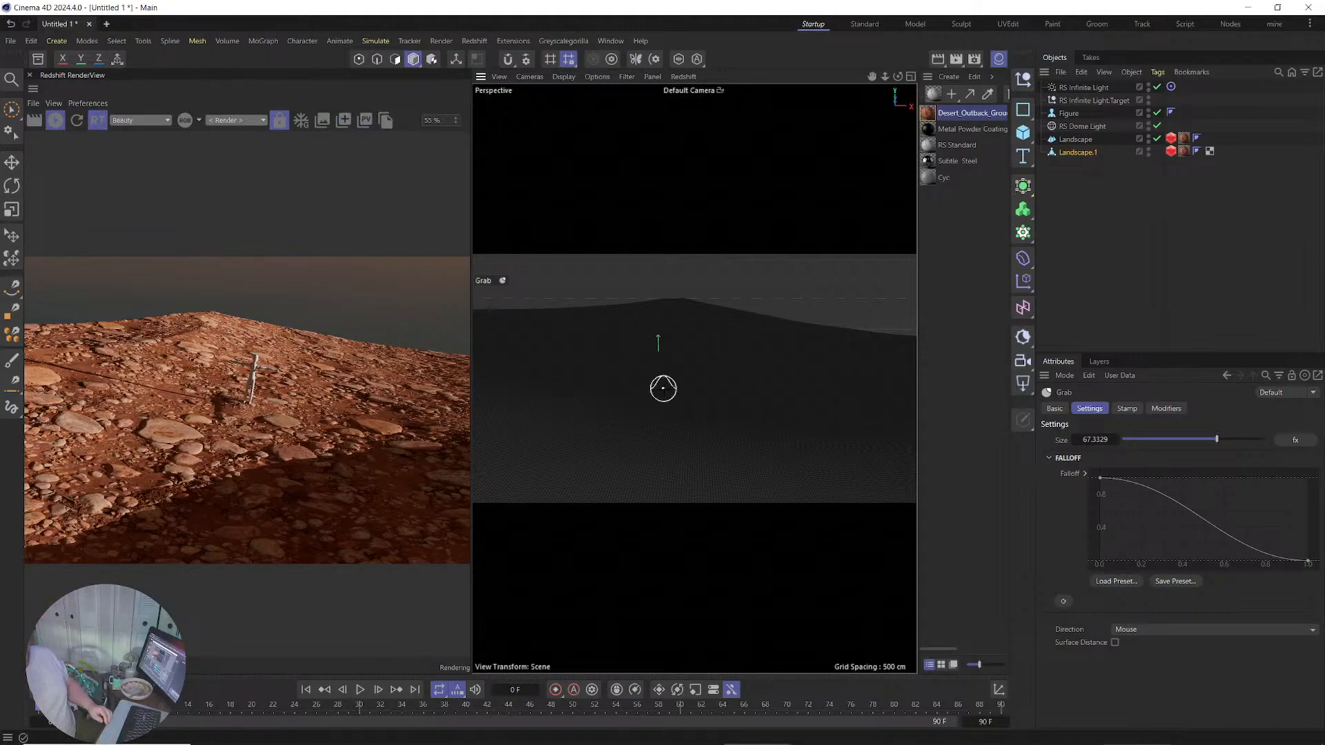
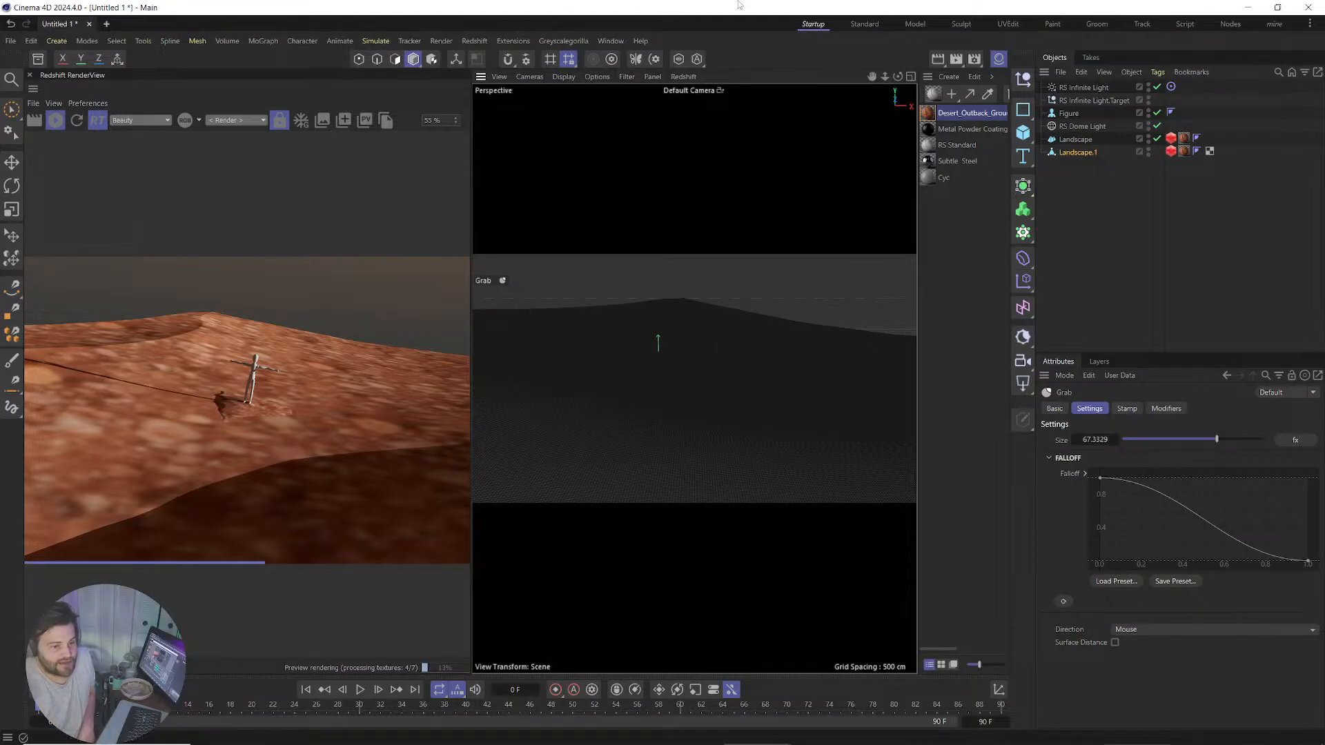
Inspect the RS Object tags on Landscape and Landscape.1, showing tessellation and displacement 10.
left_click(1171, 152)
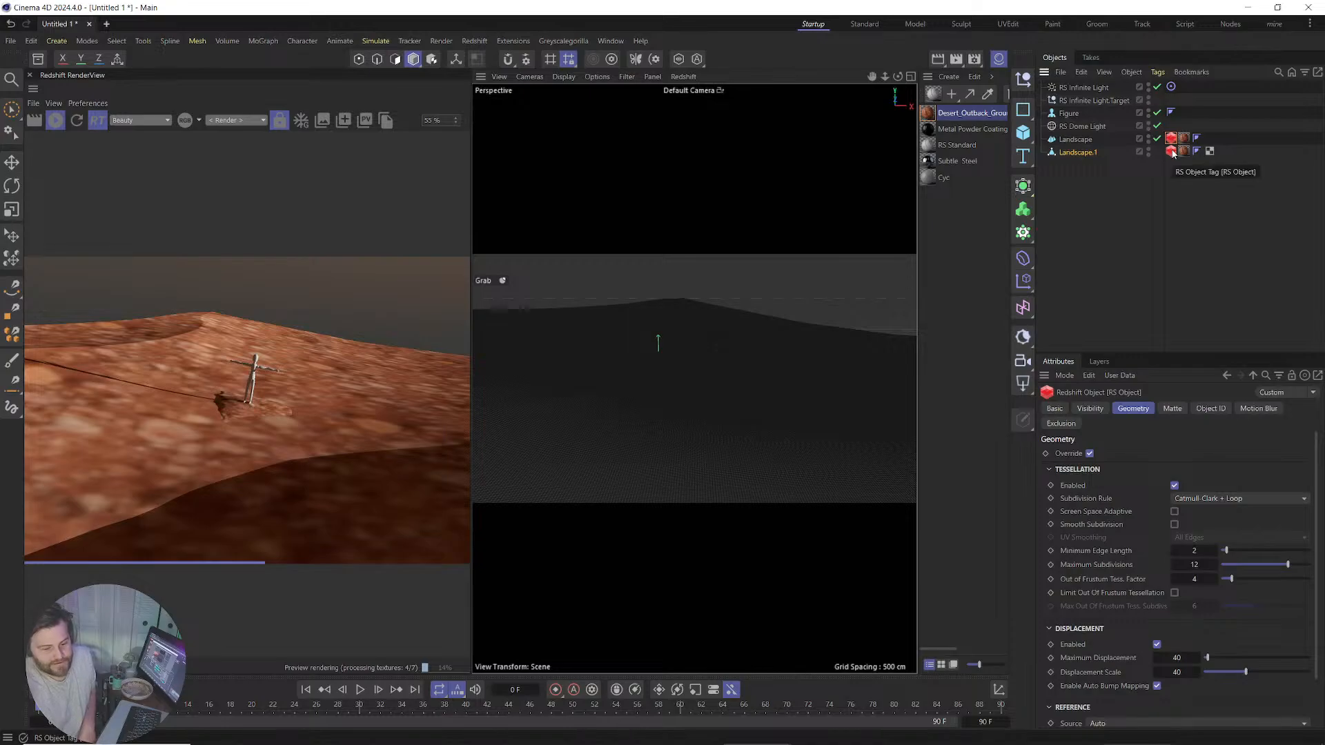
left_click(1173, 154)
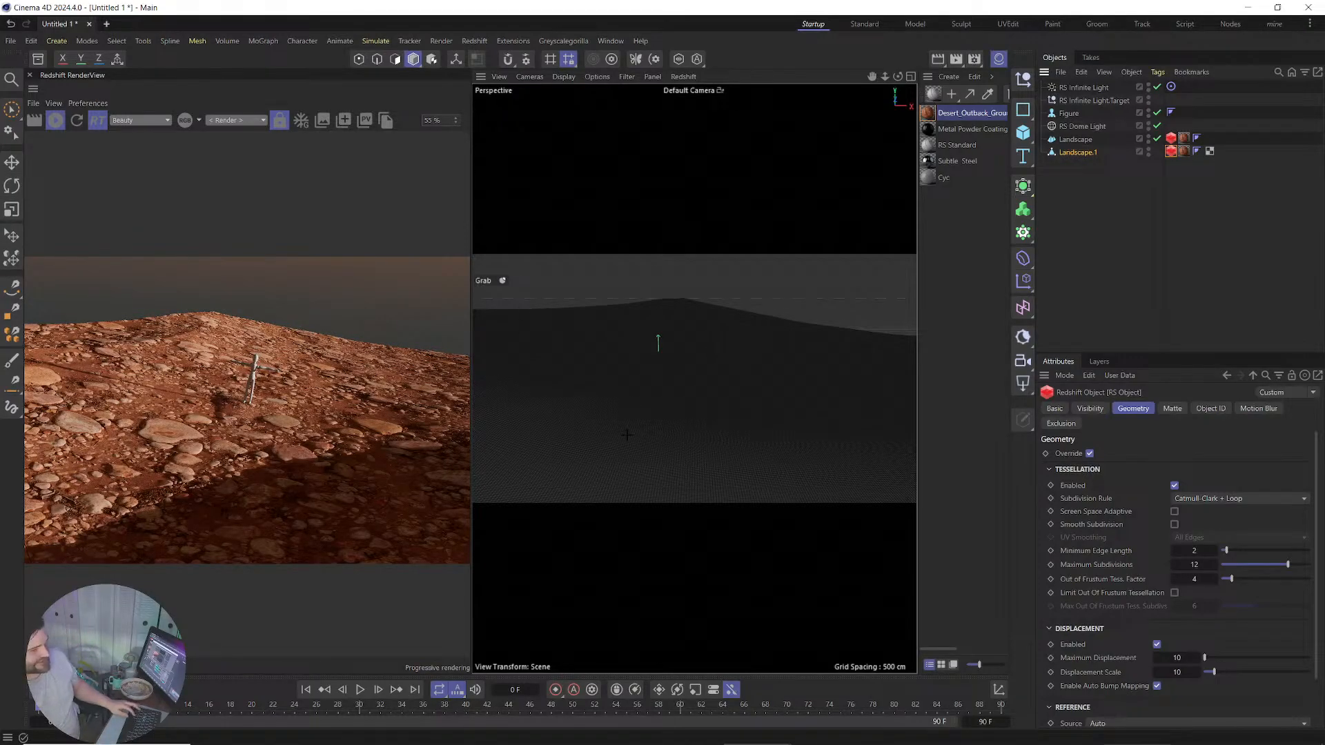
Frame the figure on the terrain, then add an RS Camera and look through it.
right_click_drag(689, 389, 746, 366, "alt")
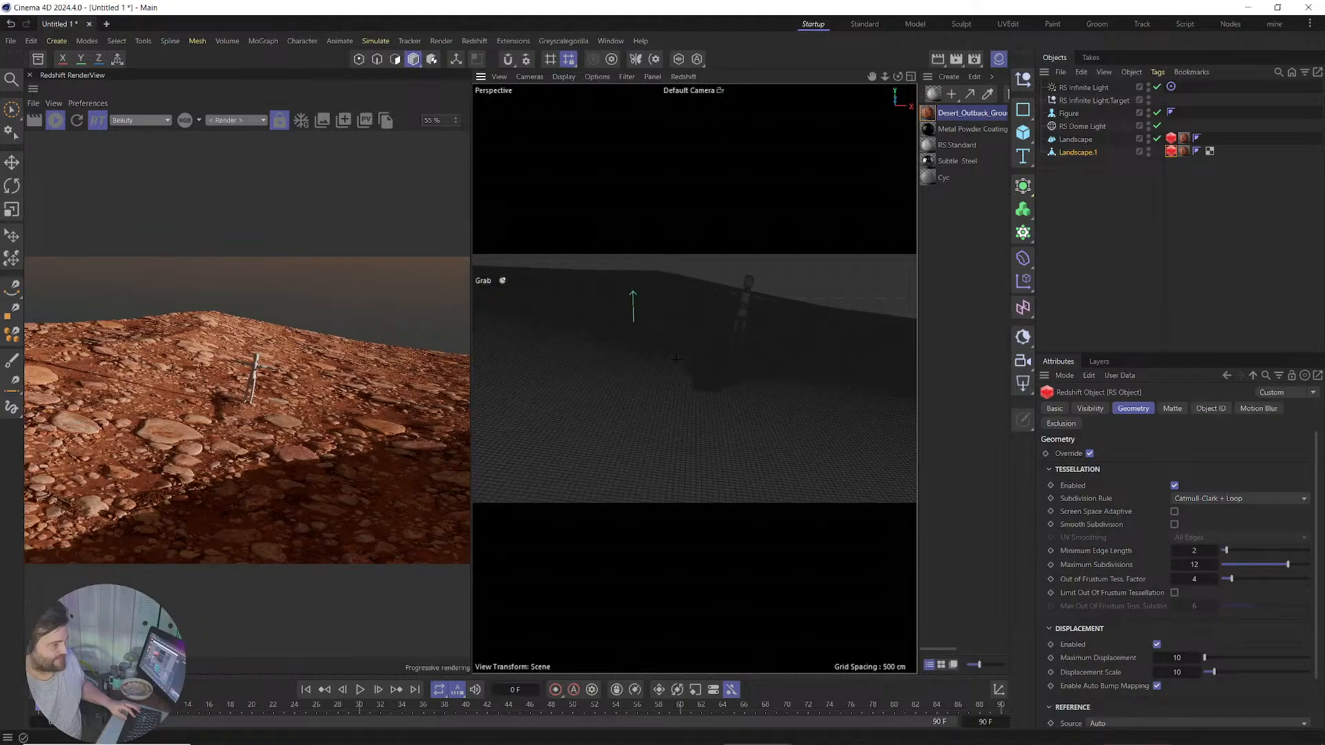
mouse_move(666, 354)
left_mouse_down("alt")
mouse_move(730, 385)
mouse_move(672, 373)
left_mouse_up("alt")
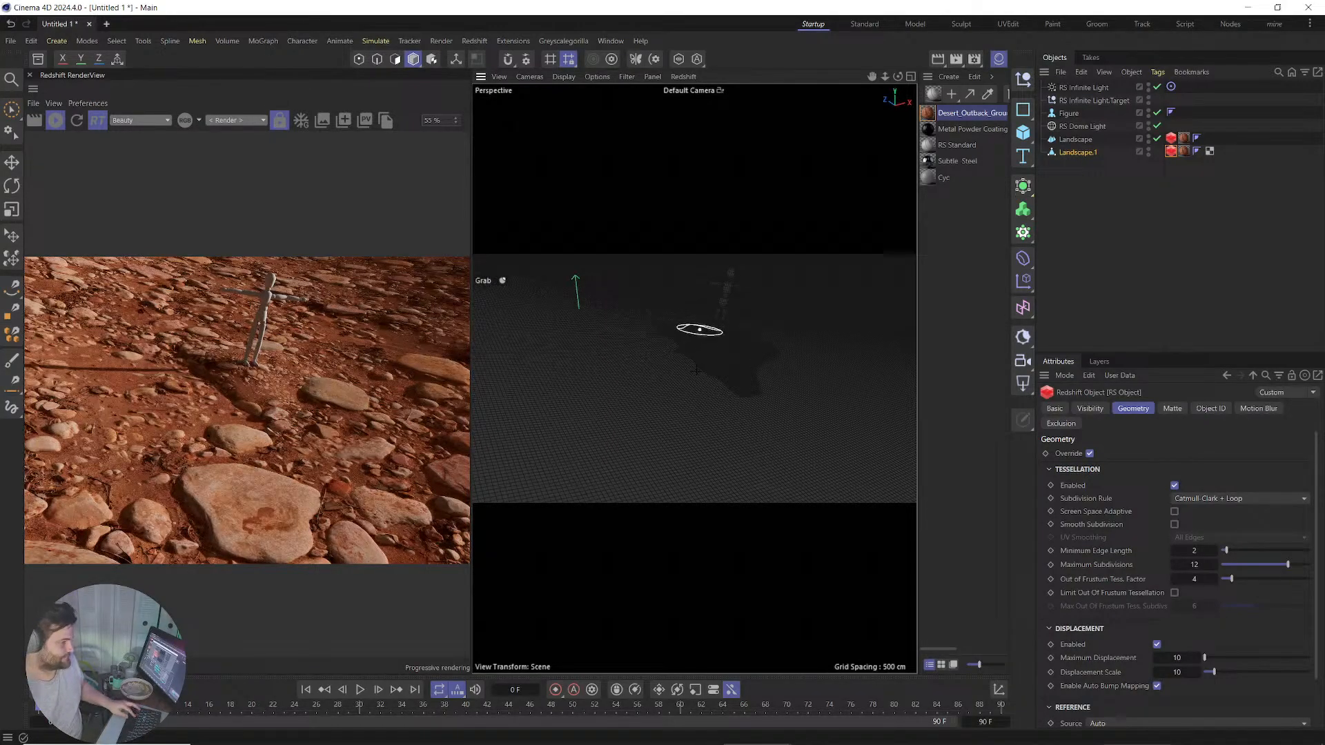
middle_click_drag(701, 328, 692, 378, "alt")
scroll(700, 395, "up", 5)
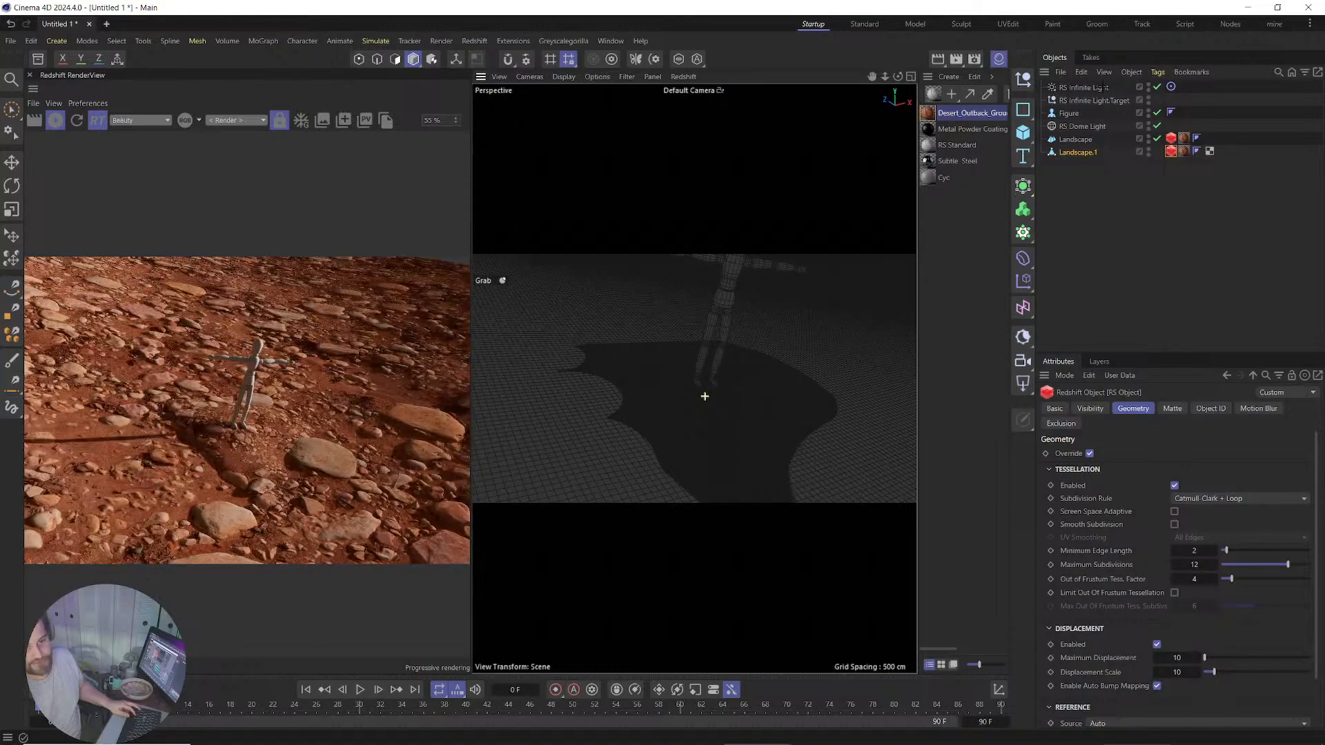
left_click(1024, 360)
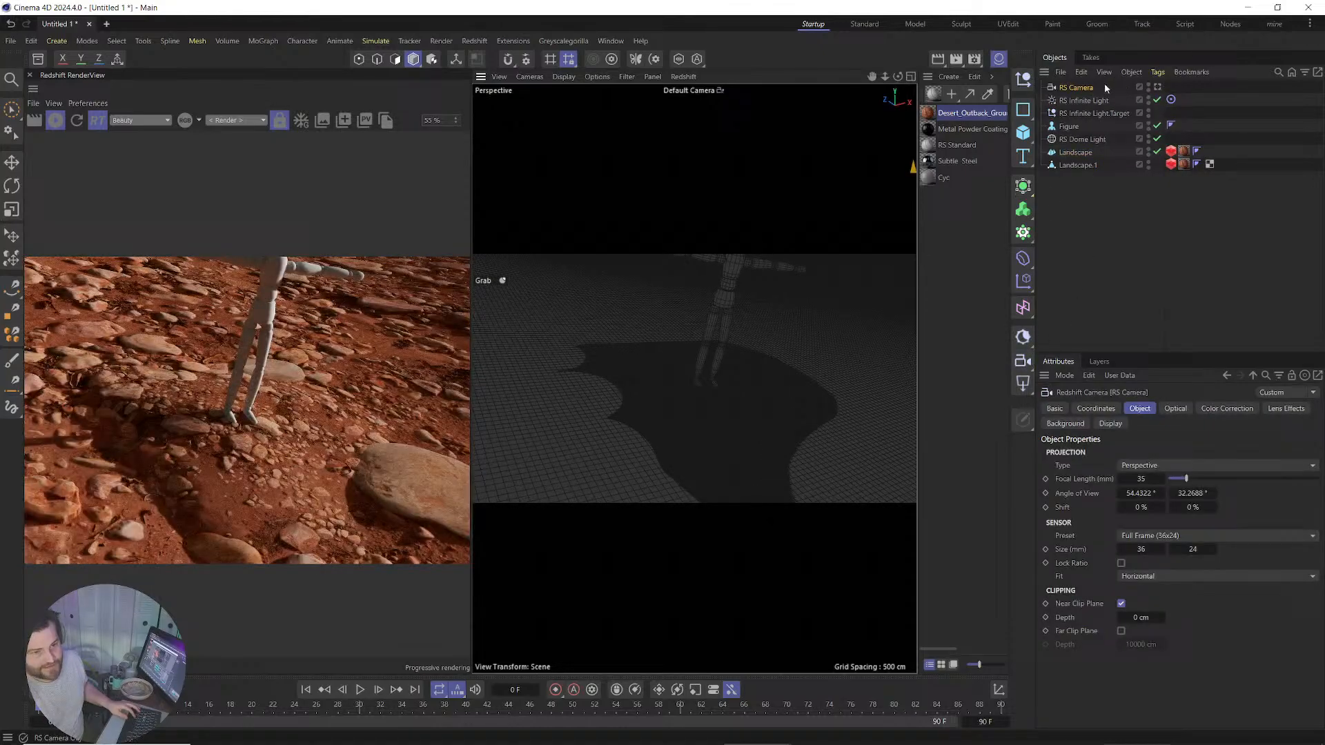
left_click(1157, 87)
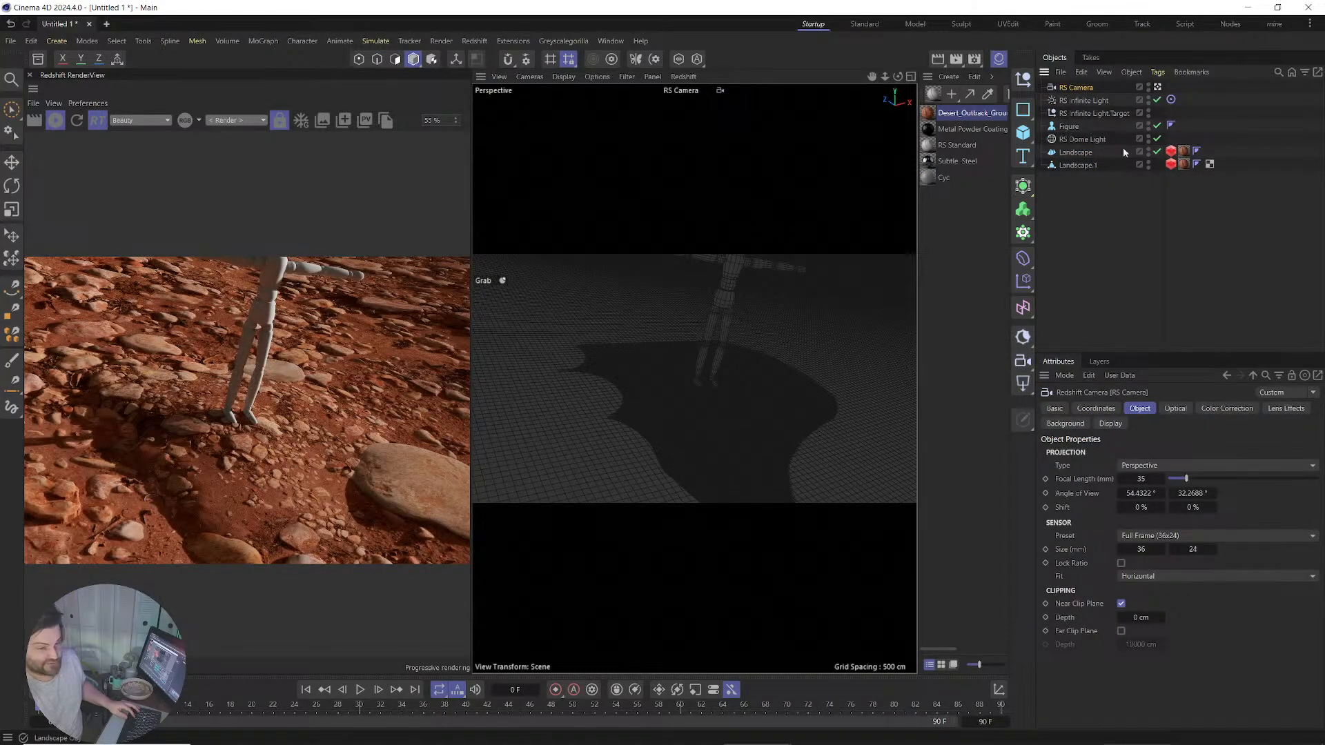
Enable bokeh with focus at the figure's feet and aperture 2.
left_click(1175, 408)
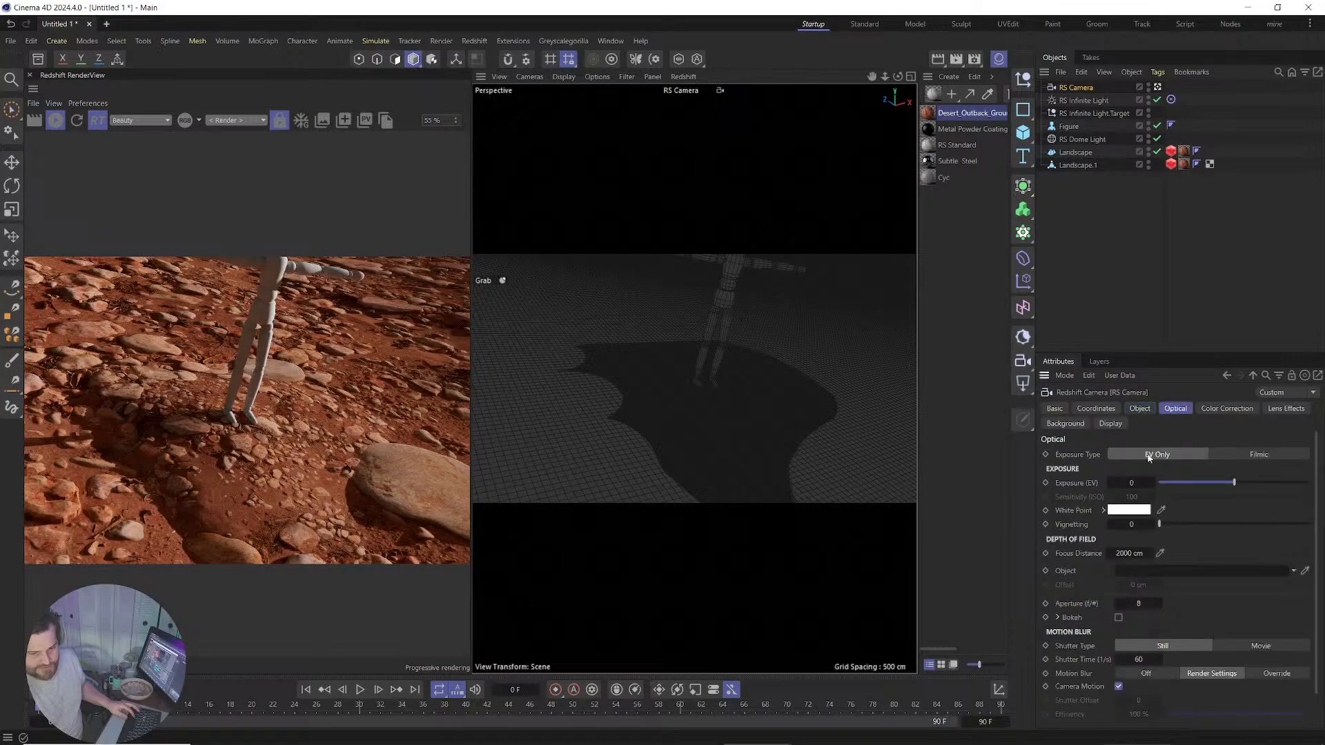
left_click(1119, 618)
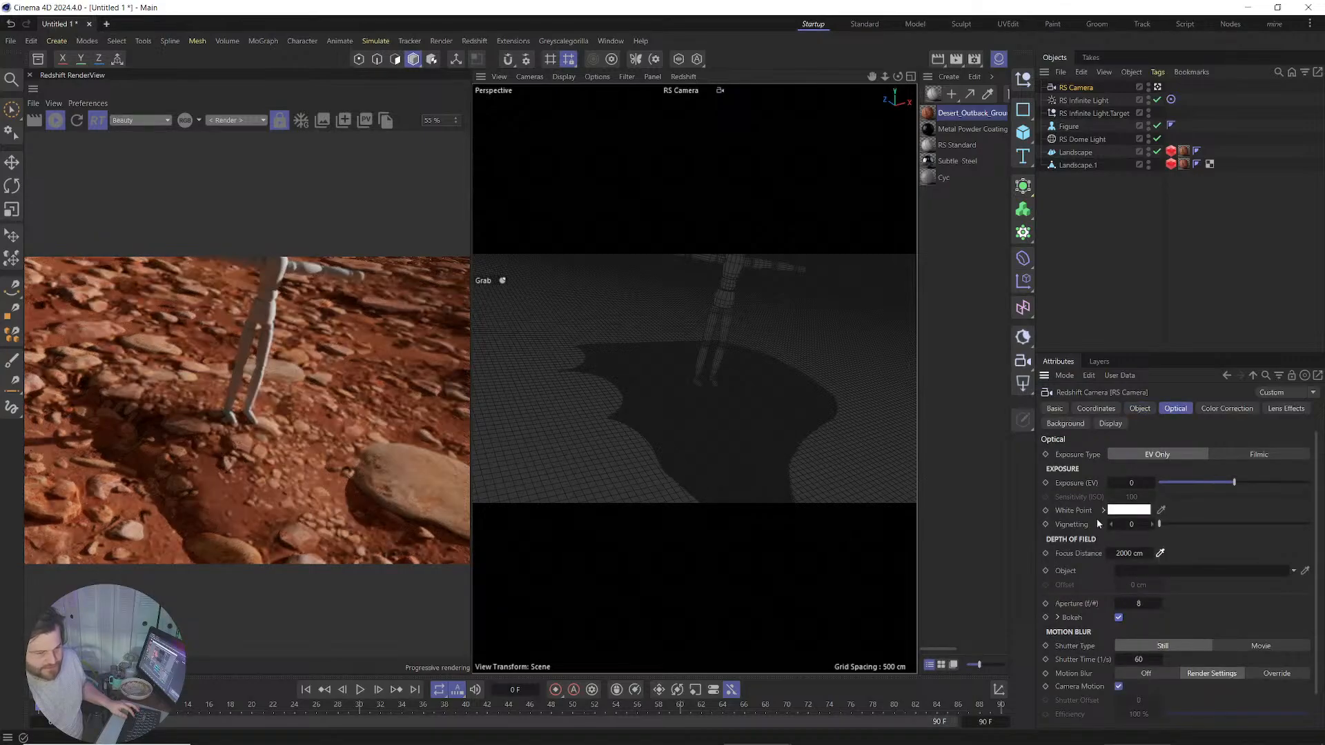
left_click(716, 377)
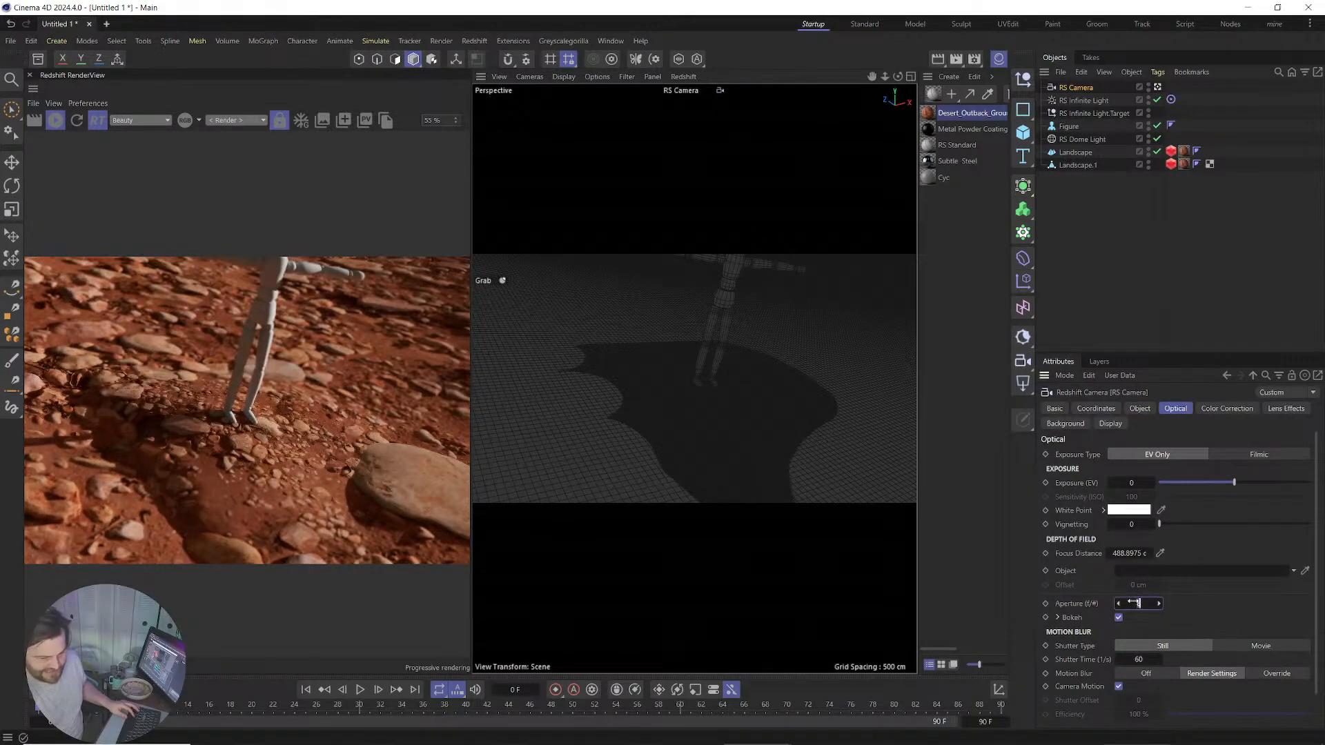
key("Return")
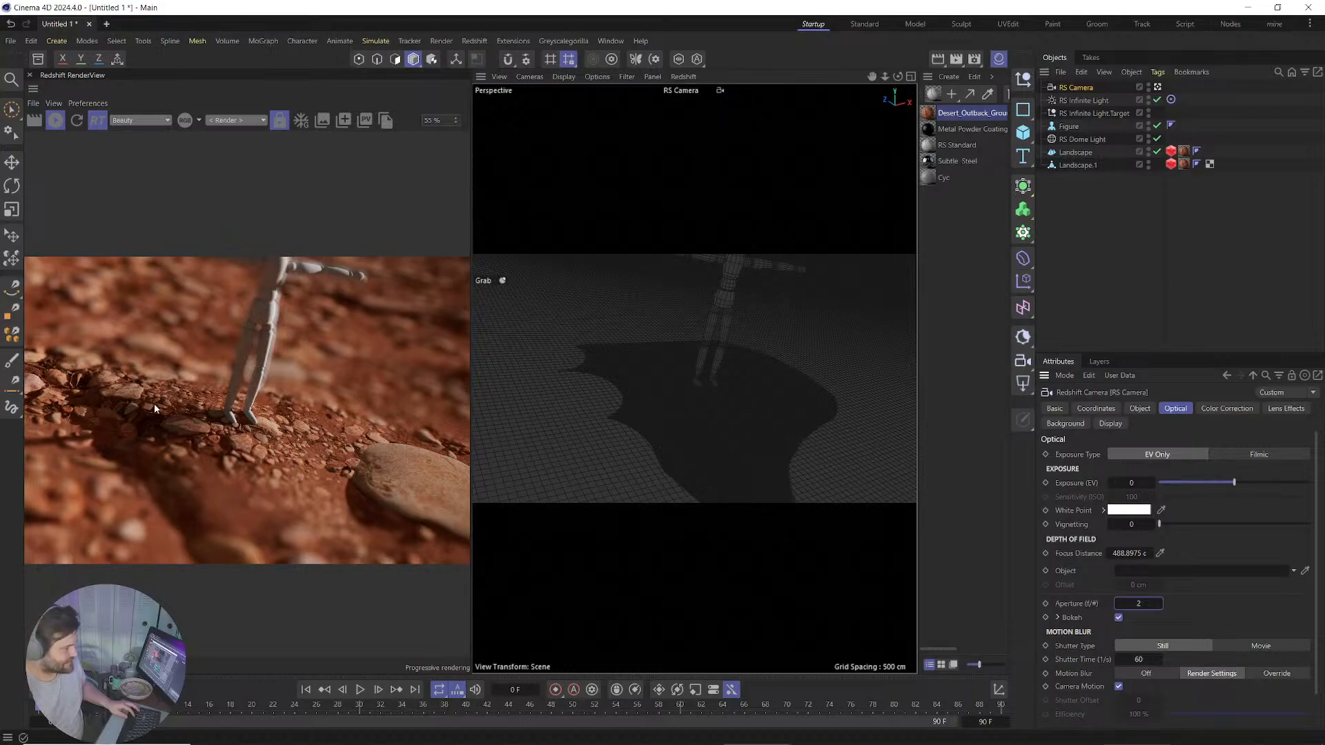
Orbit the camera toward the horizon and raise the aperture to 6.
left_click_drag(702, 432, 702, 369, "alt")
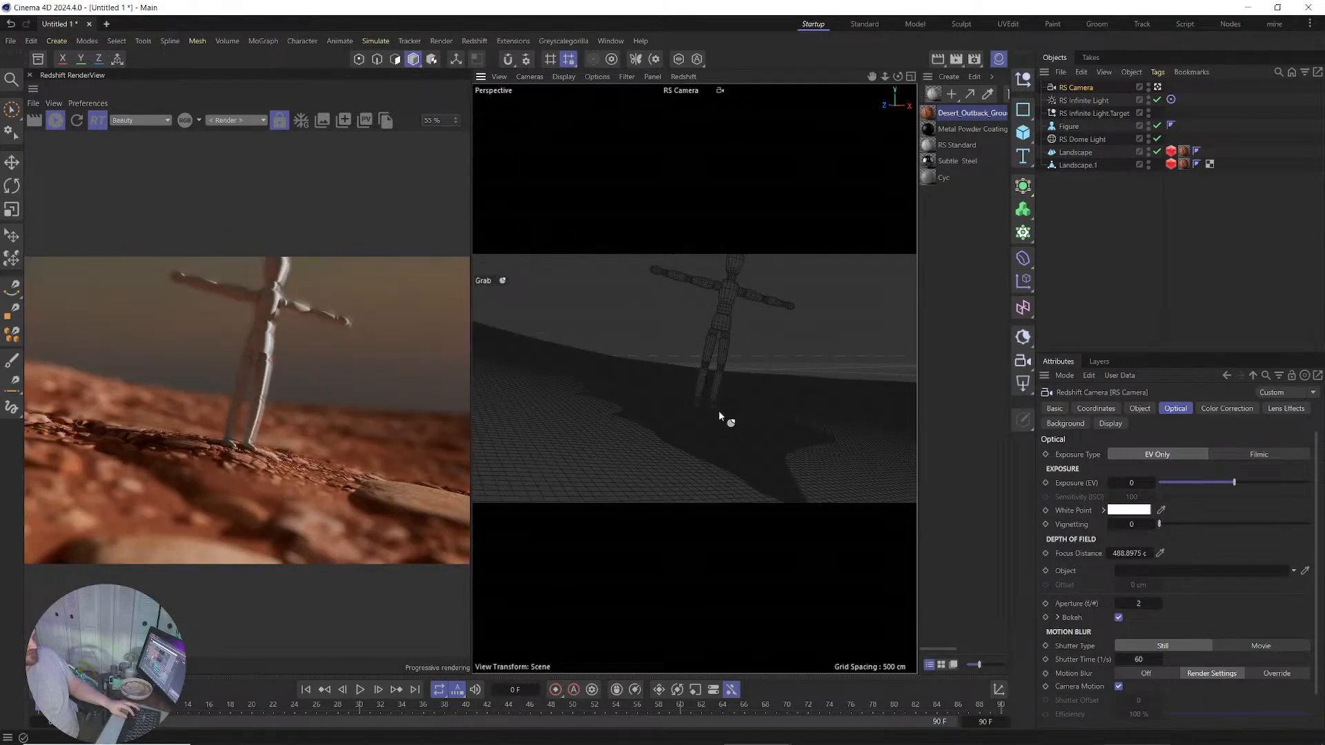
left_click_drag(704, 467, 706, 391, "alt")
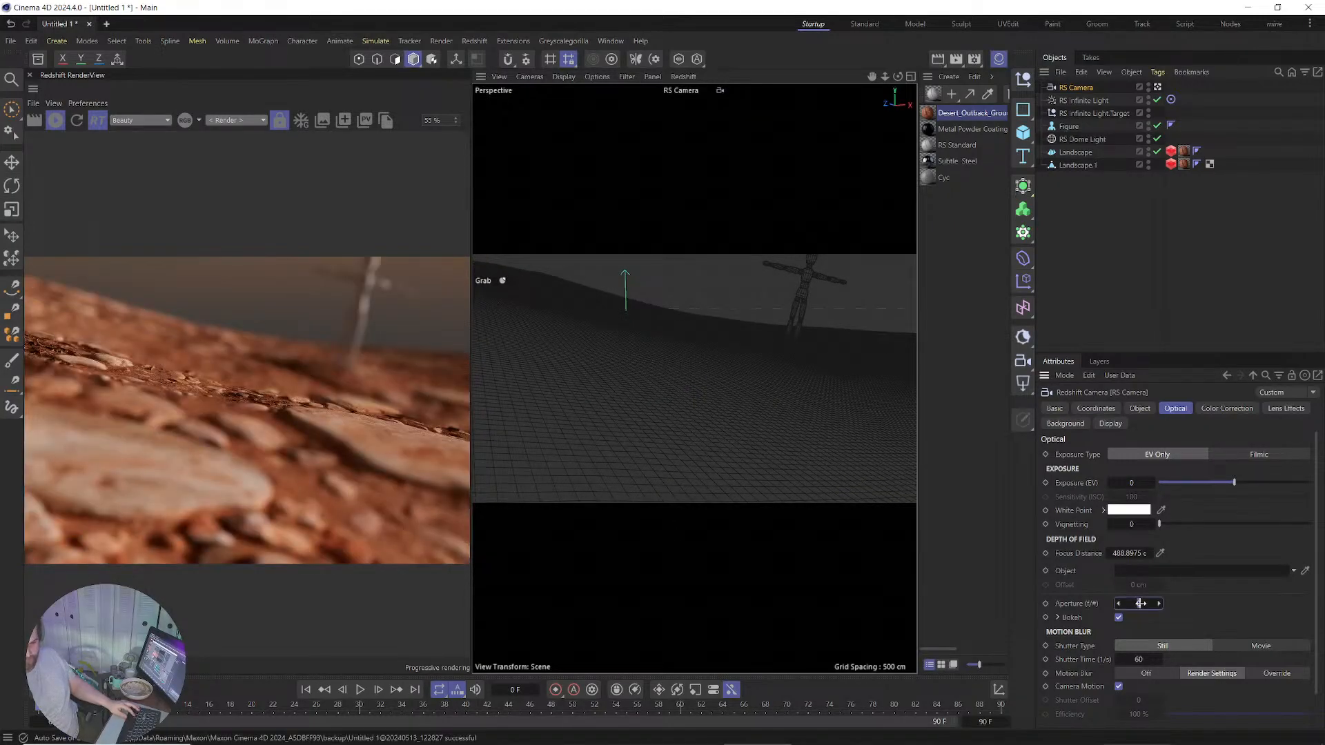
left_click_drag(1141, 604, 1154, 604)
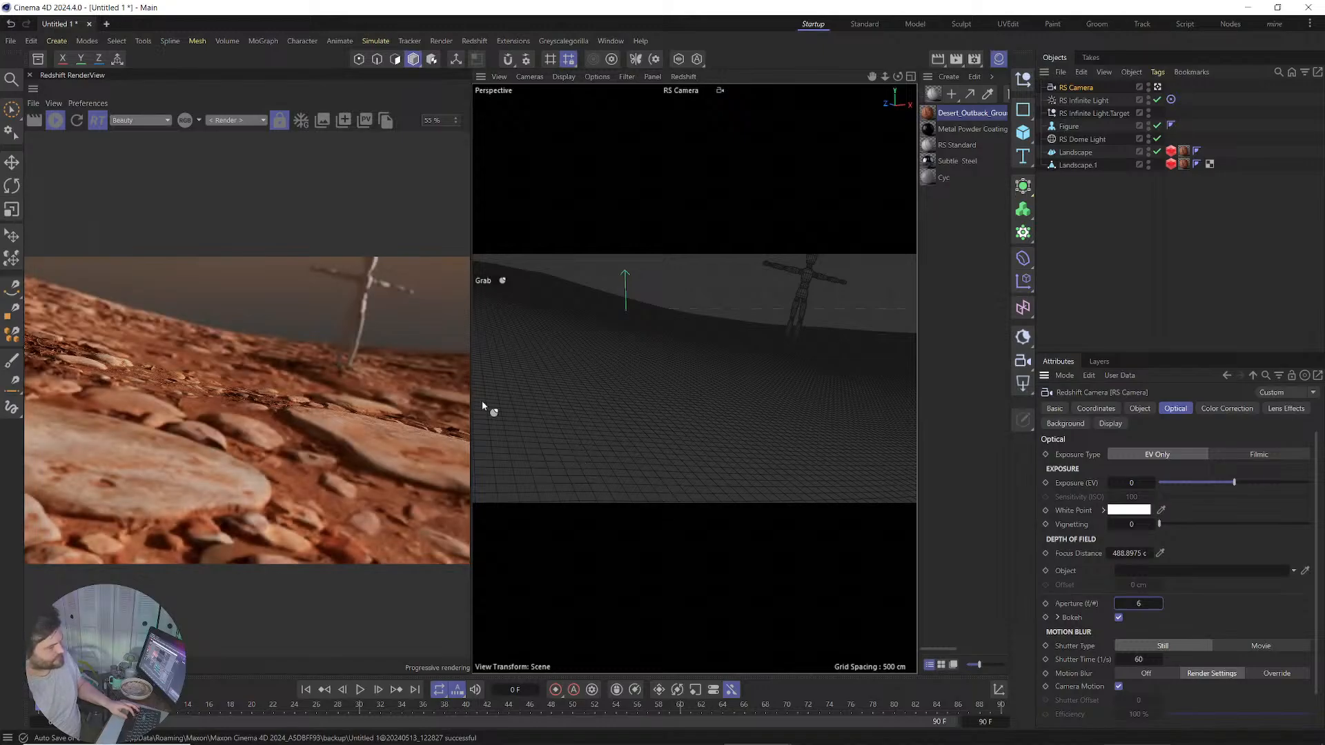
left_click_drag(718, 407, 636, 391, "alt")
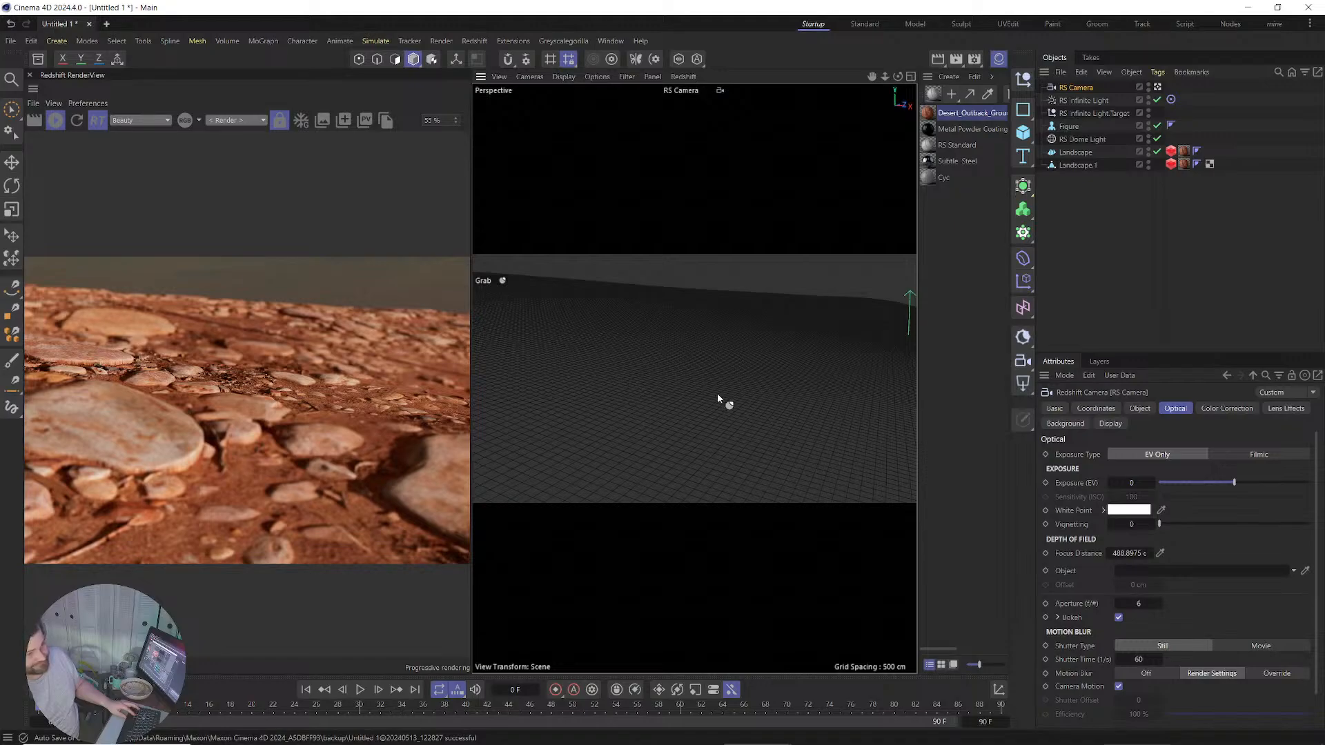
left_click_drag(686, 396, 726, 400, "alt")
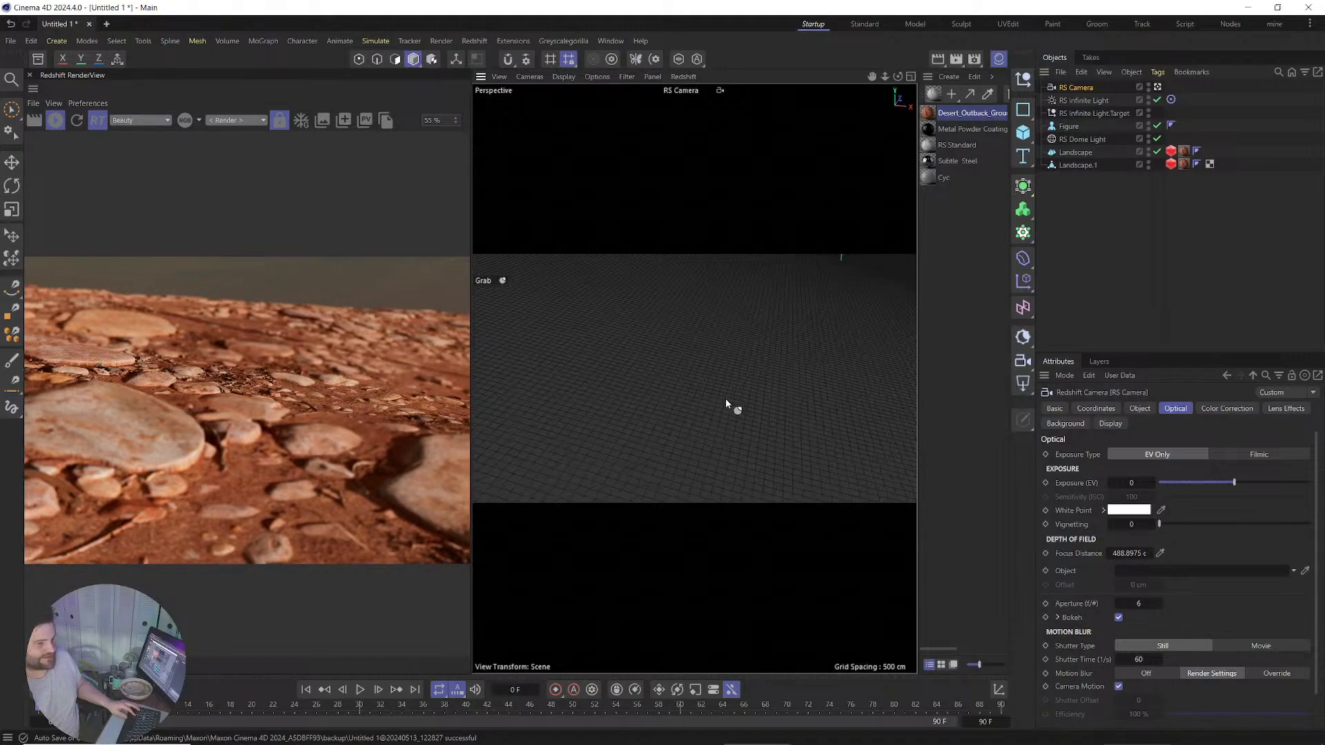
Turn bokeh off and reframe the camera to include the figure and its shadow.
left_click(1119, 617)
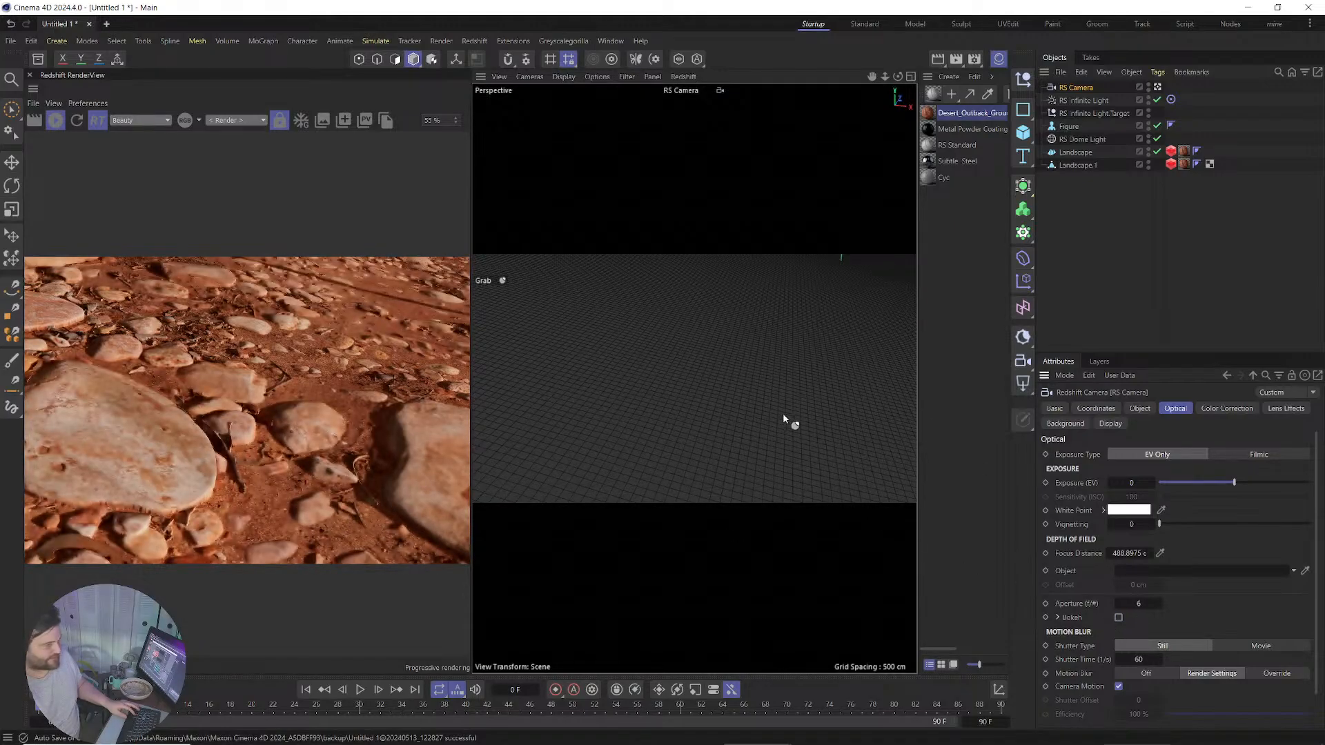
left_click_drag(694, 379, 479, 388, "alt")
middle_click_drag(479, 389, 380, 414, "alt")
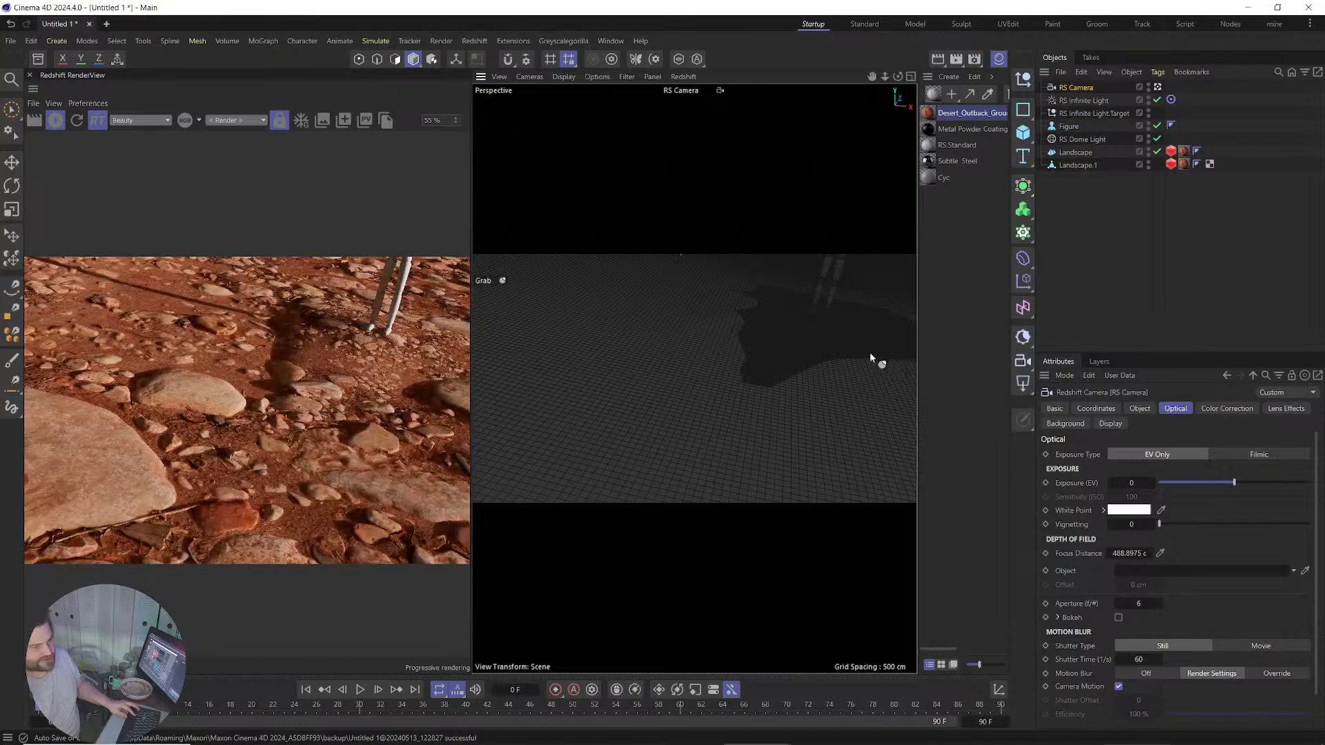
middle_click_drag(871, 355, 386, 459, "alt")
left_click_drag(759, 410, 740, 379, "alt")
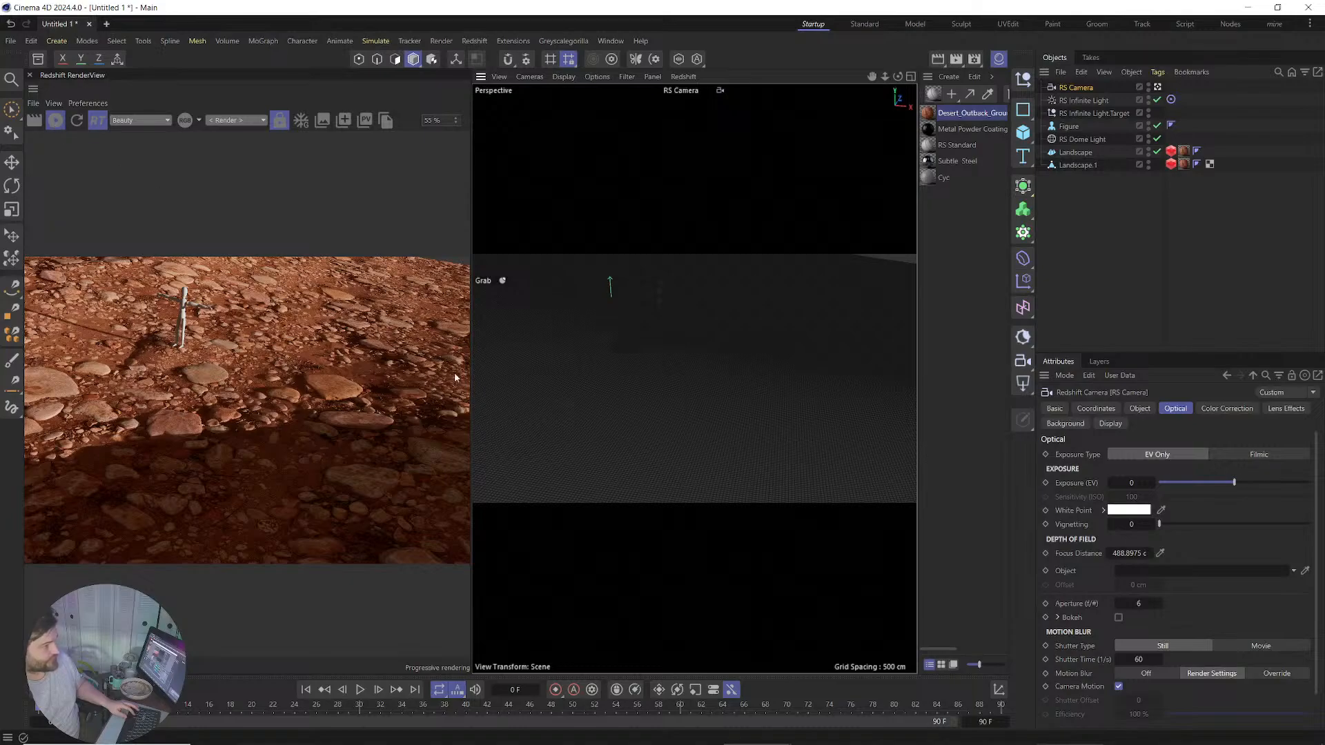
In Quixel Bridge, find the Mossy Stone Floor surface under Surfaces > Historical.
left_click(1138, 735)
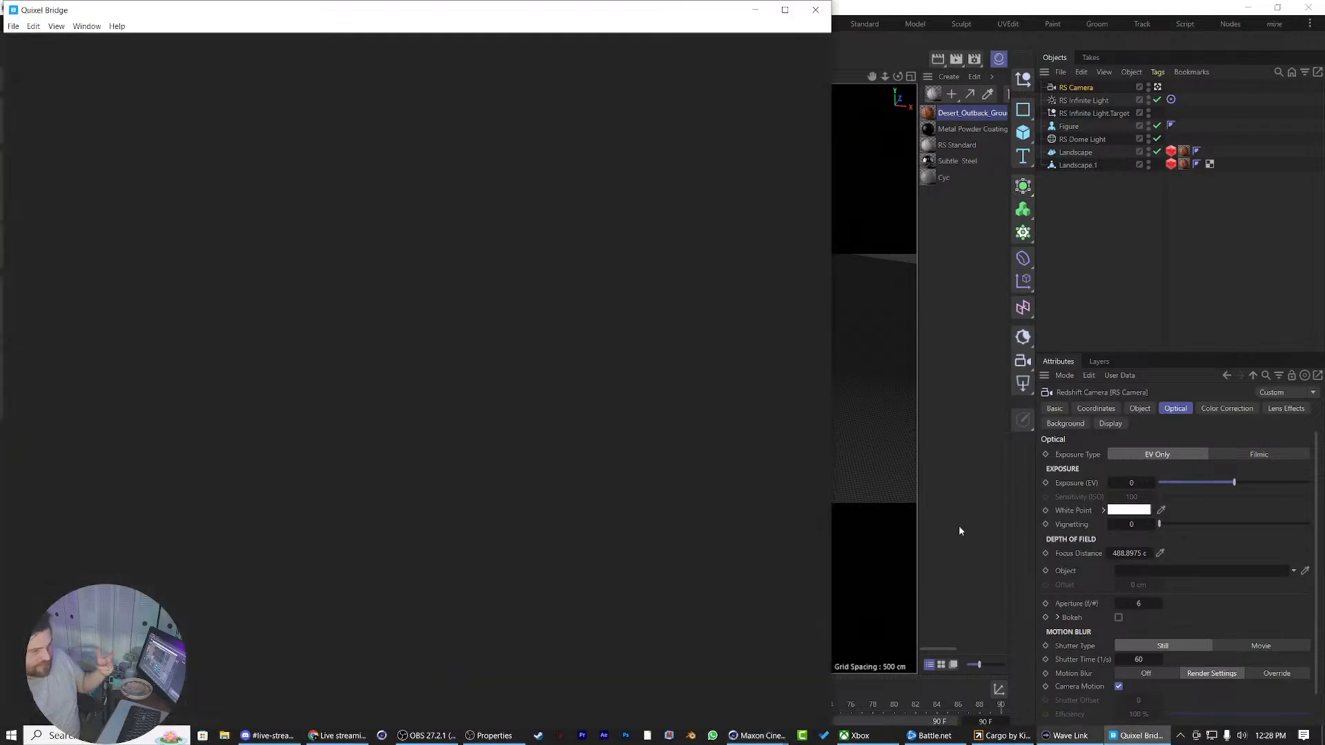
left_click_drag(553, 18, 569, 18)
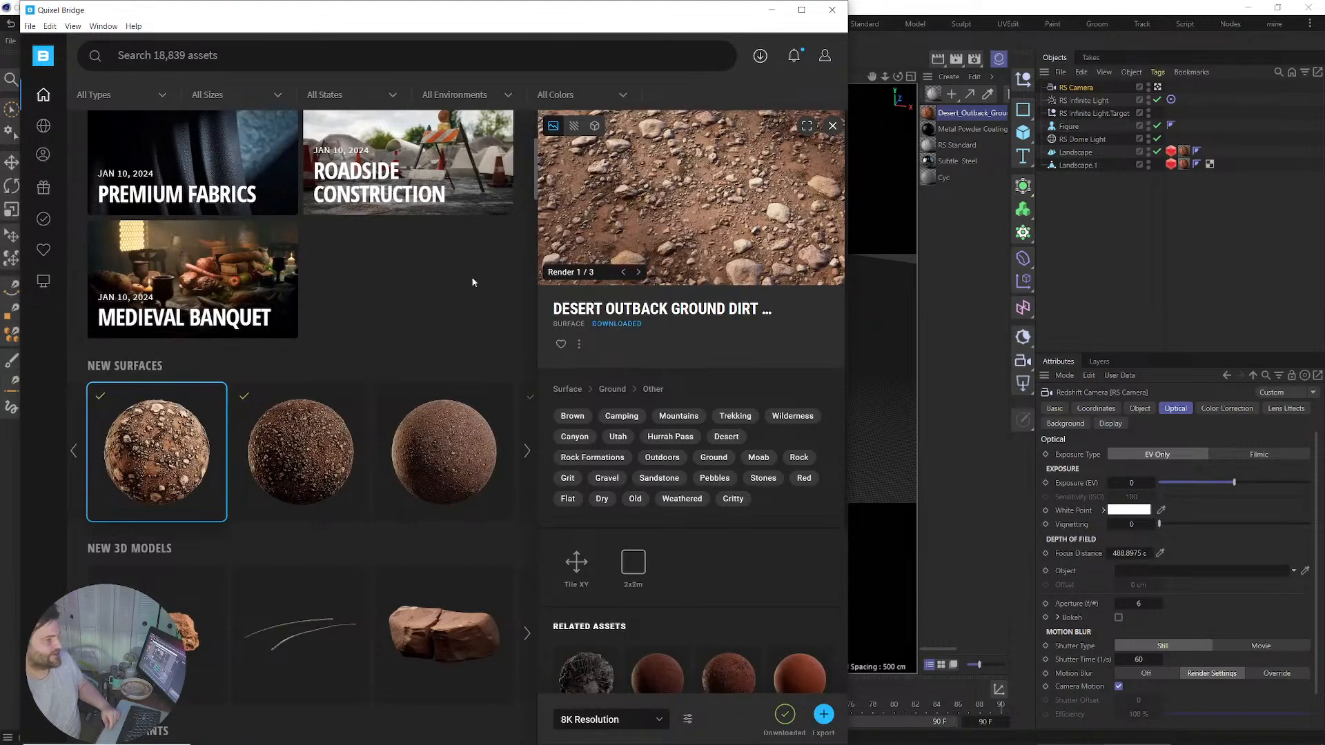
scroll(534, 457, "down", 8)
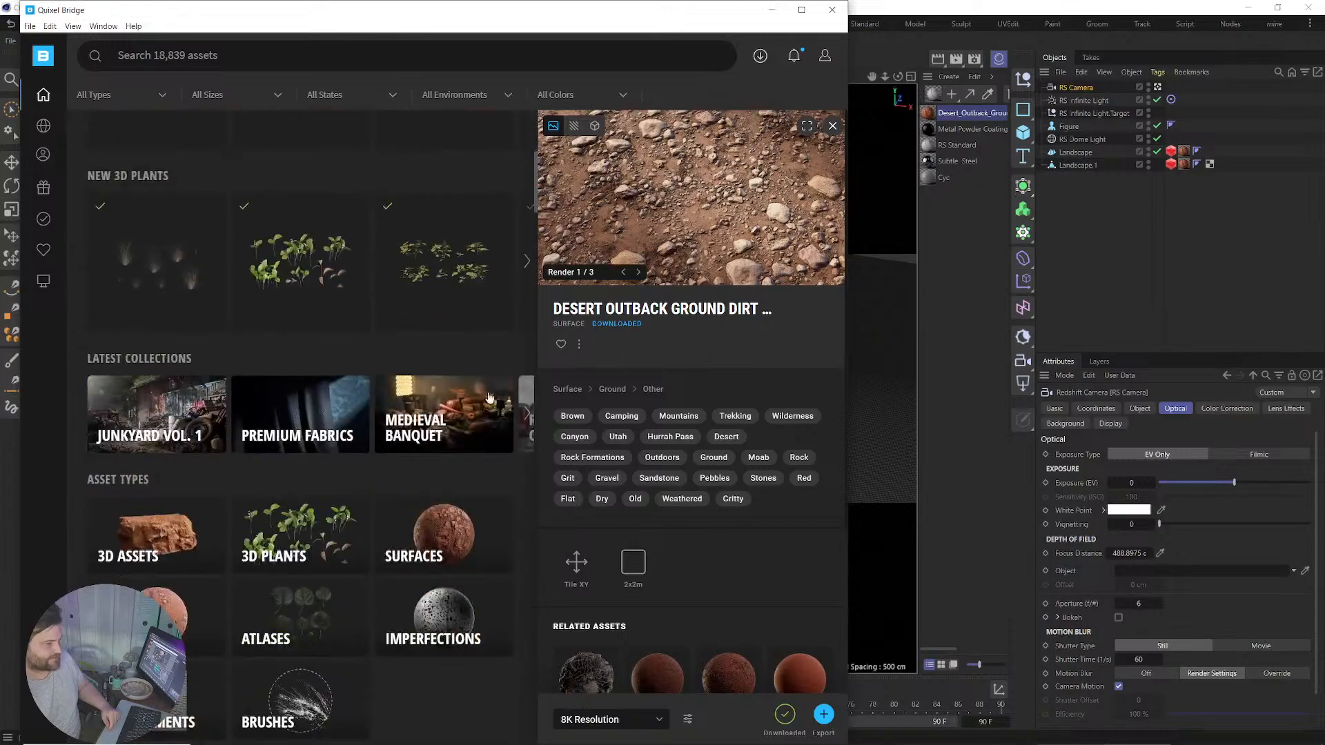
scroll(331, 234, "up", 5)
mouse_move(43, 125)
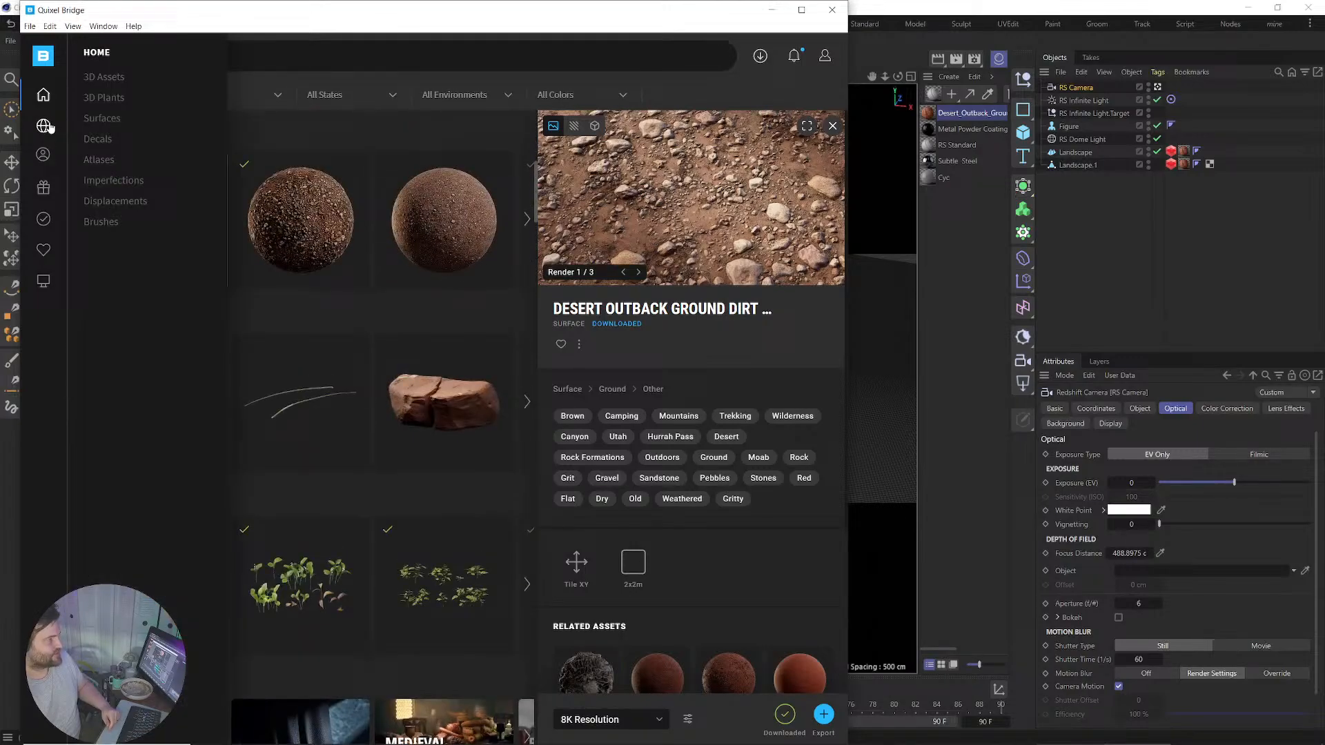
left_click(101, 119)
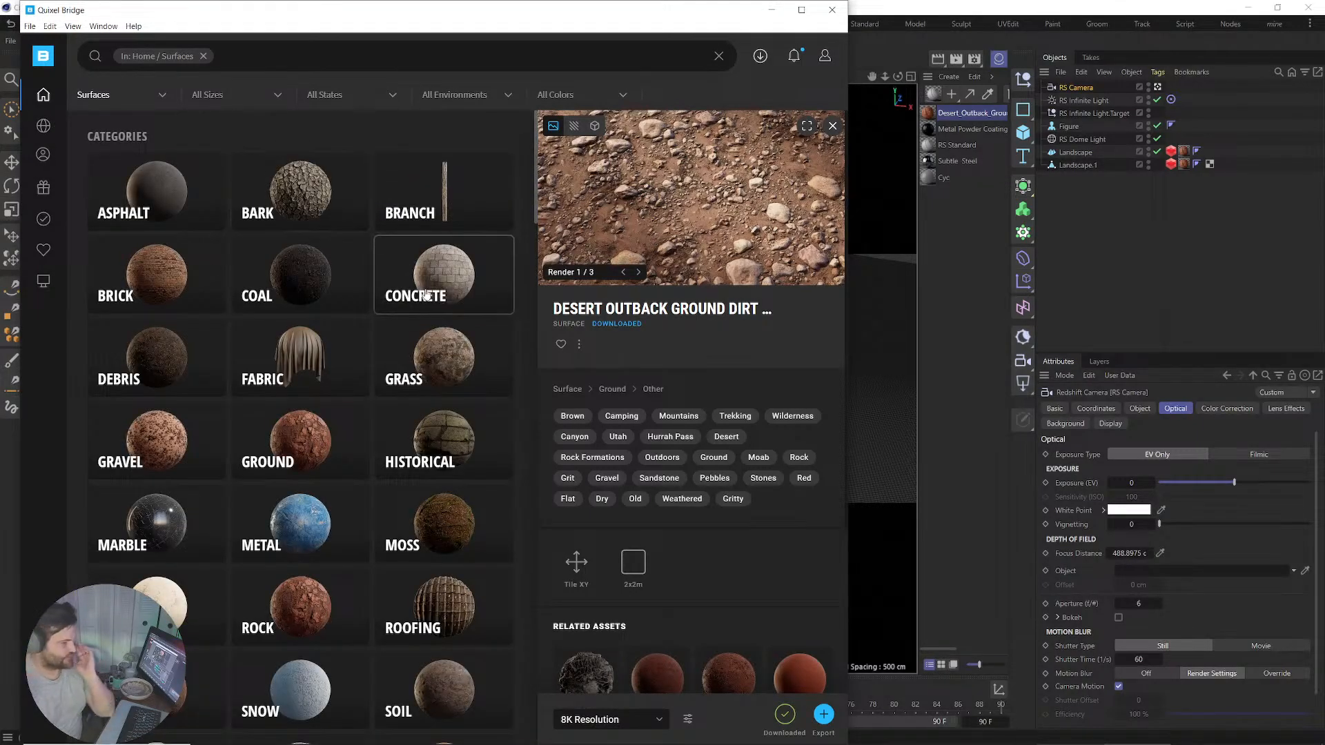
left_click(433, 452)
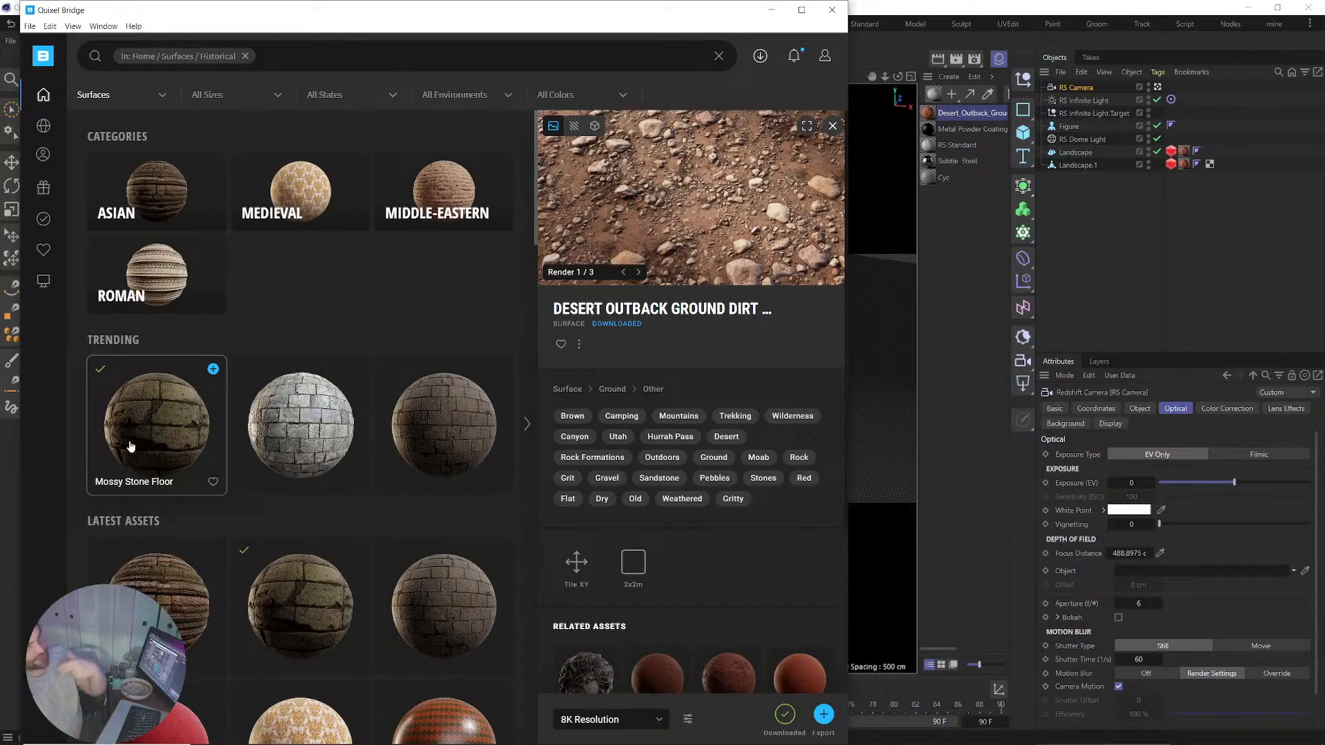
left_click(130, 447)
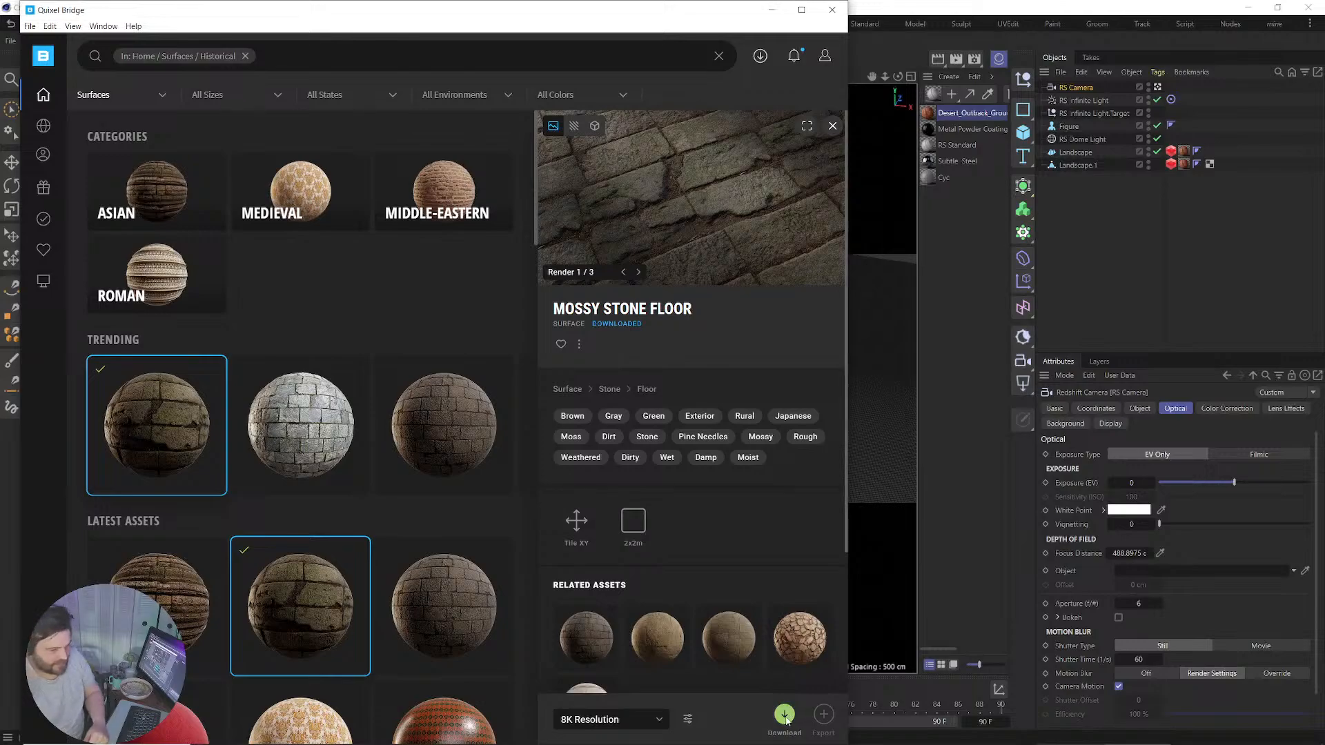
Download Mossy Stone Floor at 4K and export it to Cinema 4D.
left_click(620, 720)
left_click(590, 680)
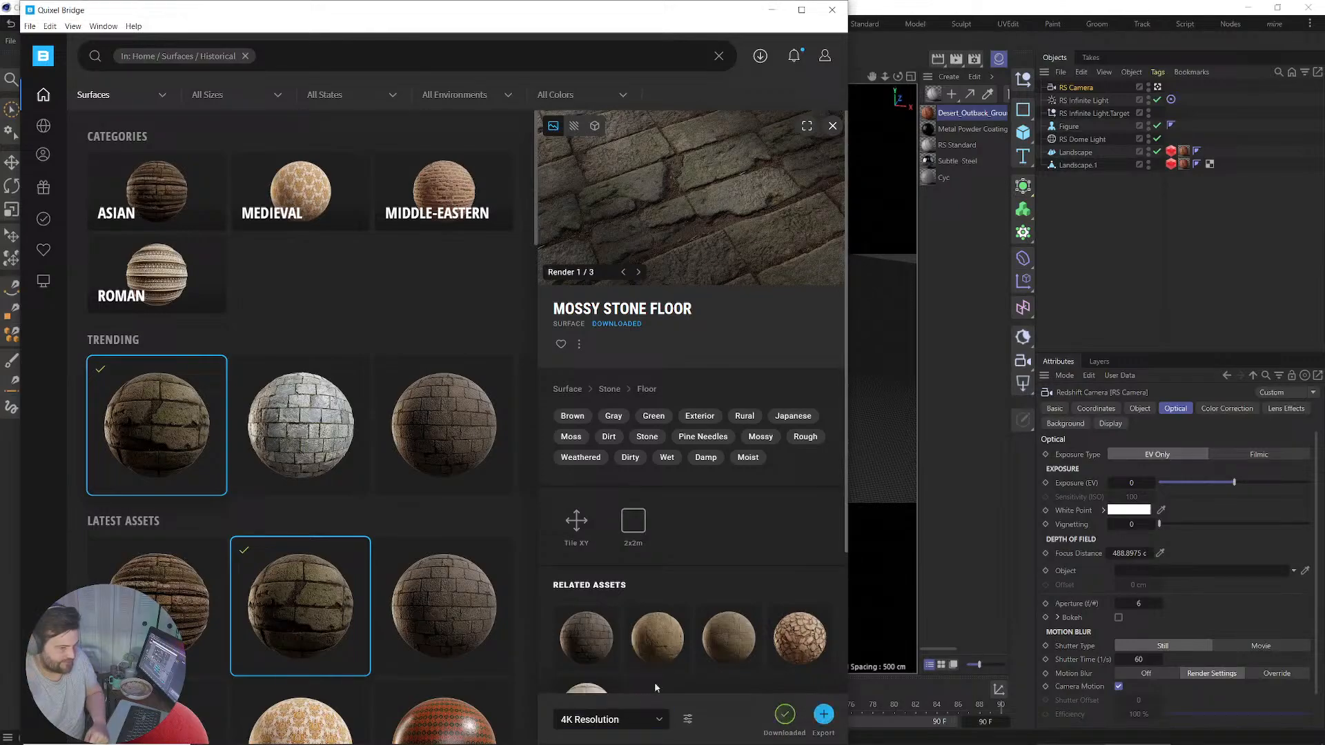
left_click(786, 716)
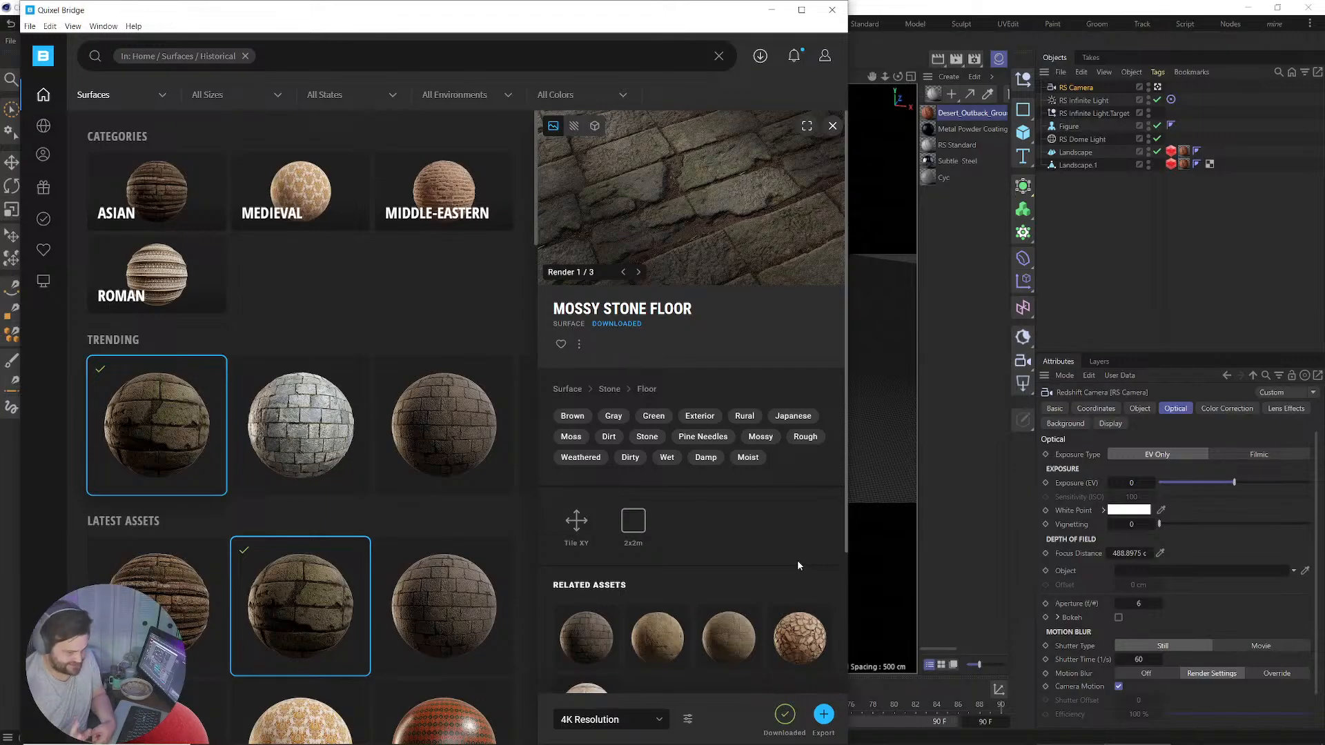
left_click(824, 714)
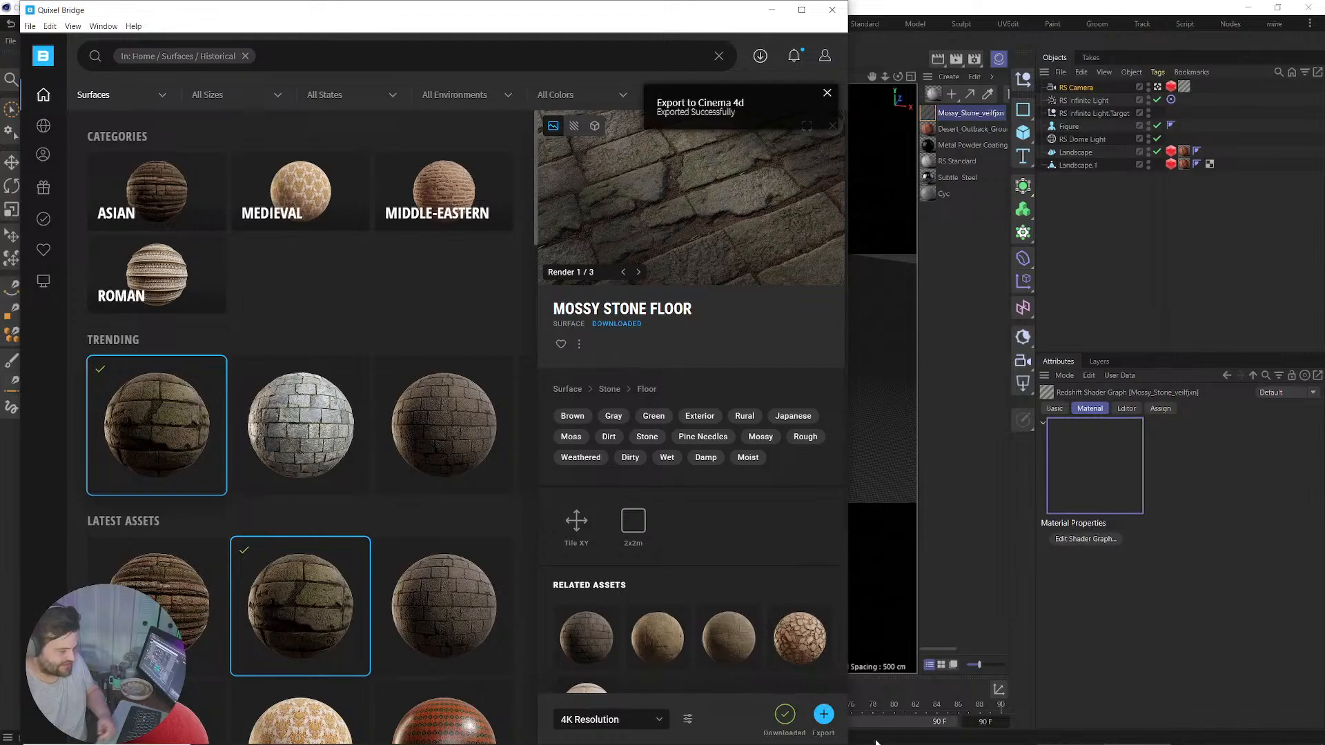
Set Mossy_Stone's RS Displacement new range to -0.5 to 0.5 and apply it to Landscape.
left_click(771, 15)
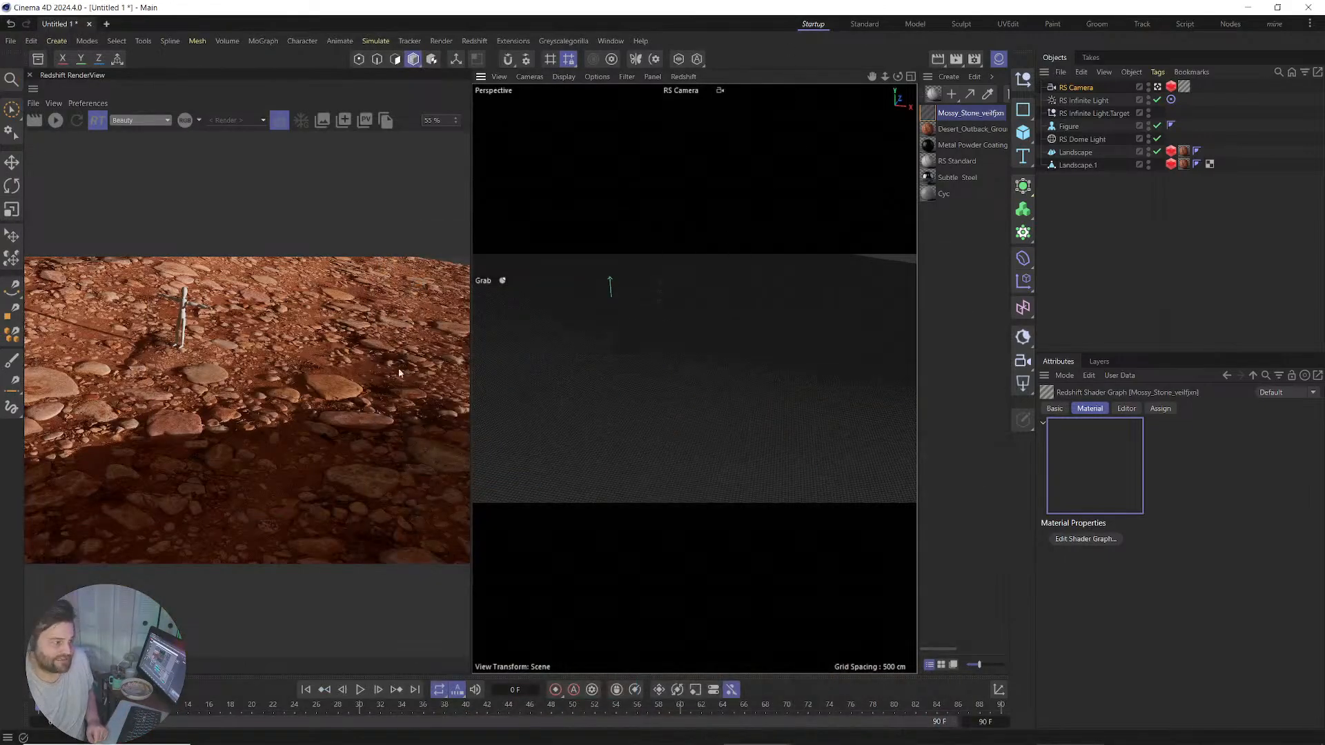
double_click(944, 119)
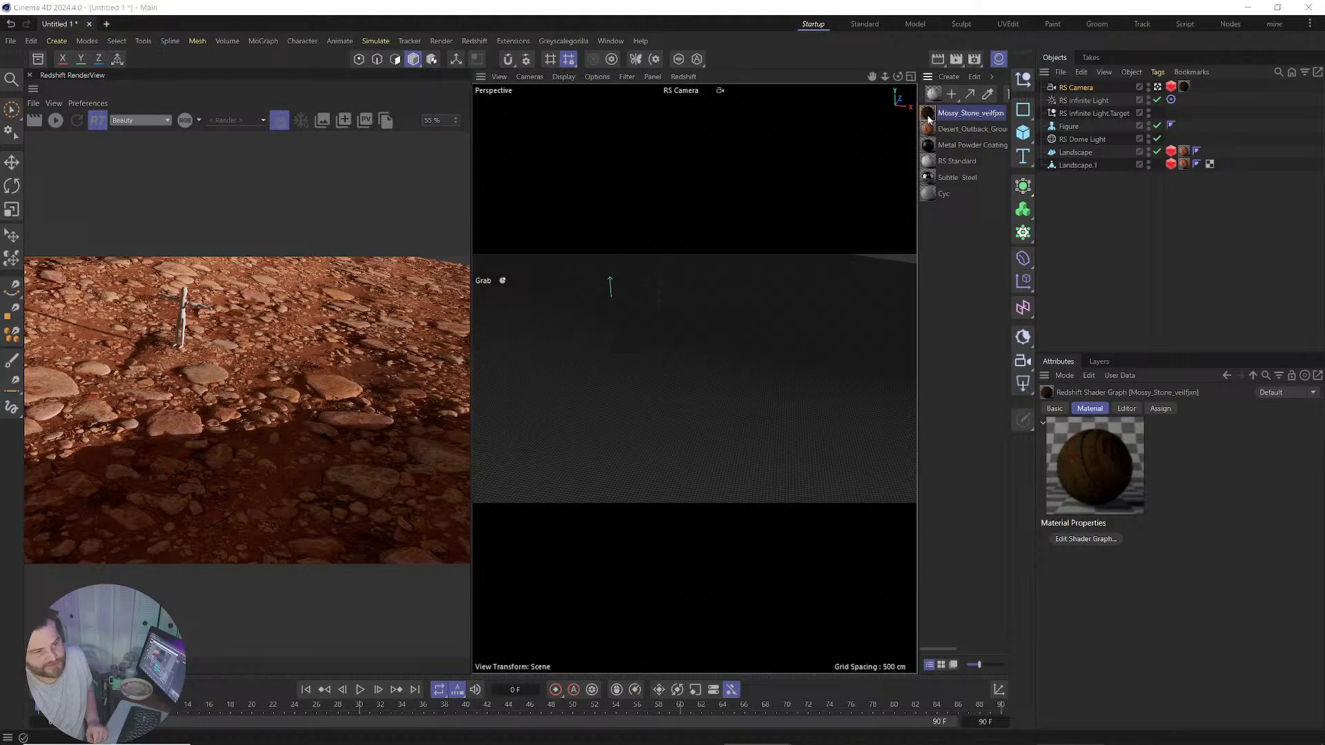
middle_click_drag(359, 324, 428, 140)
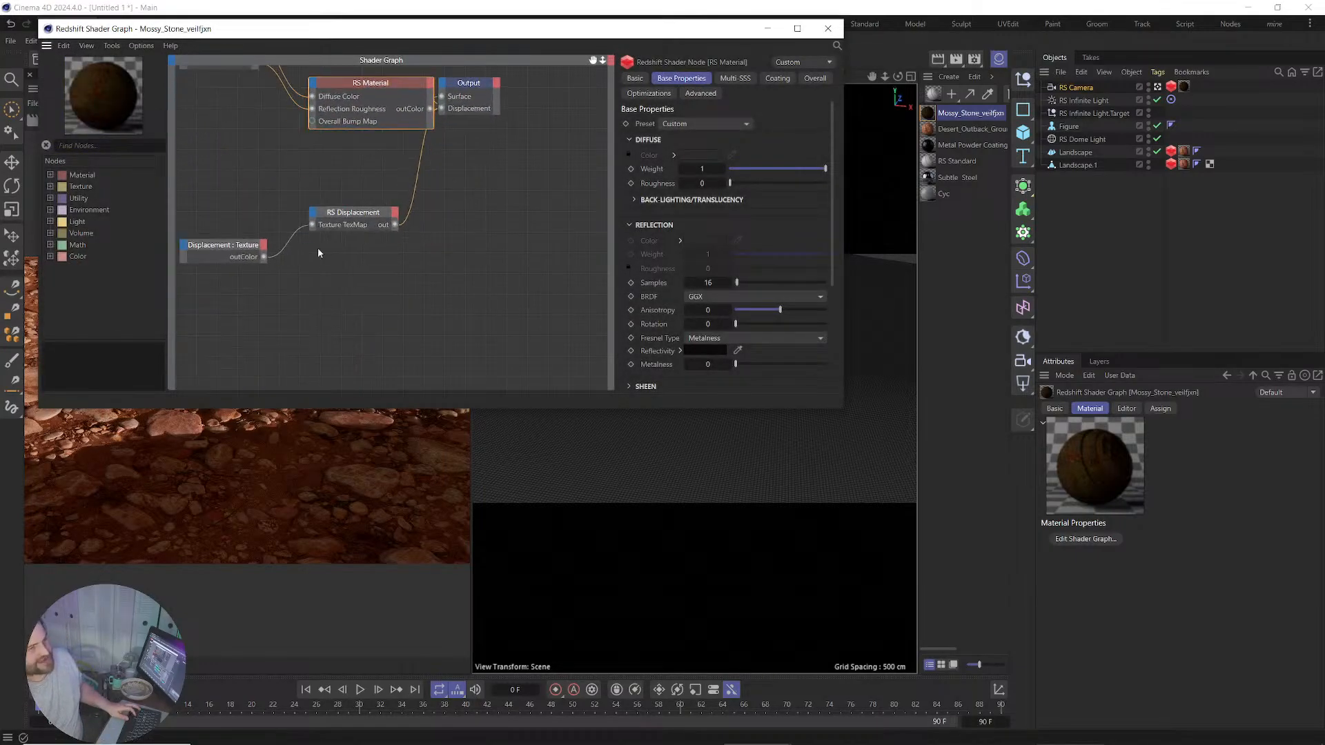
left_click(339, 219)
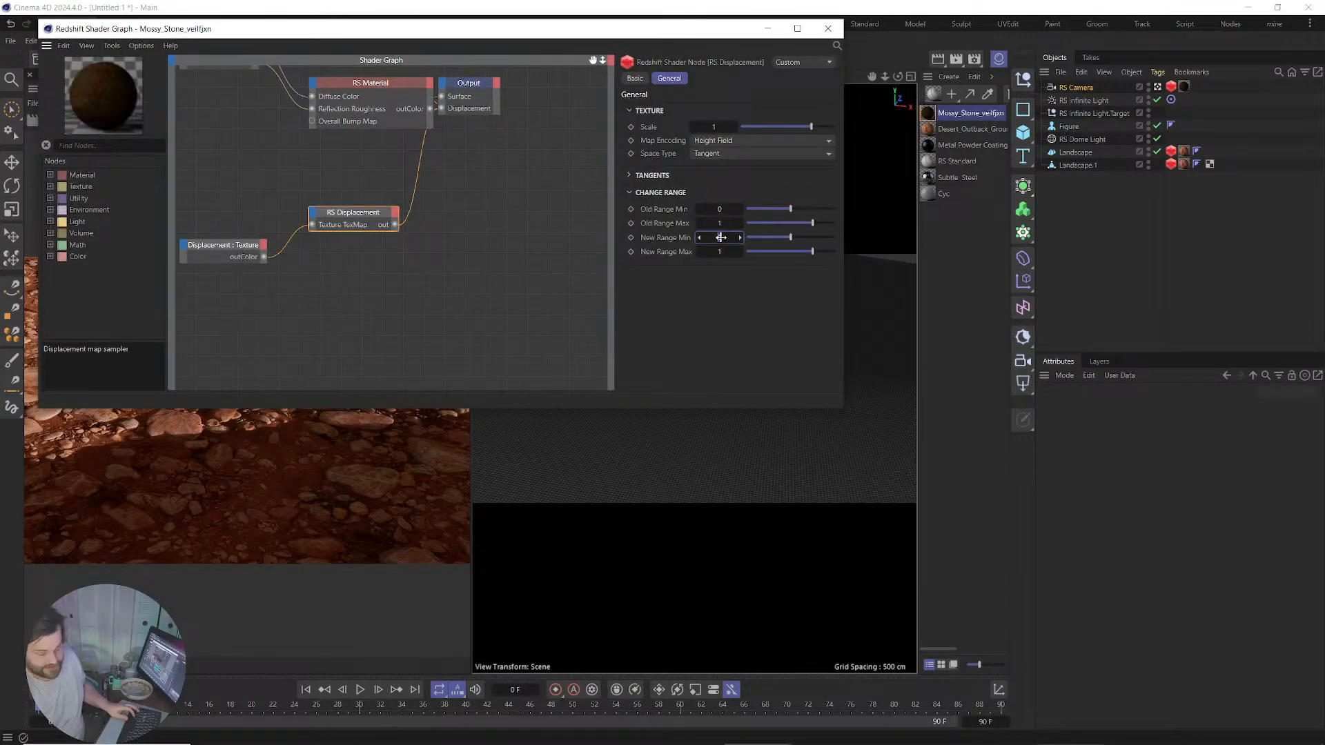
key("Return")
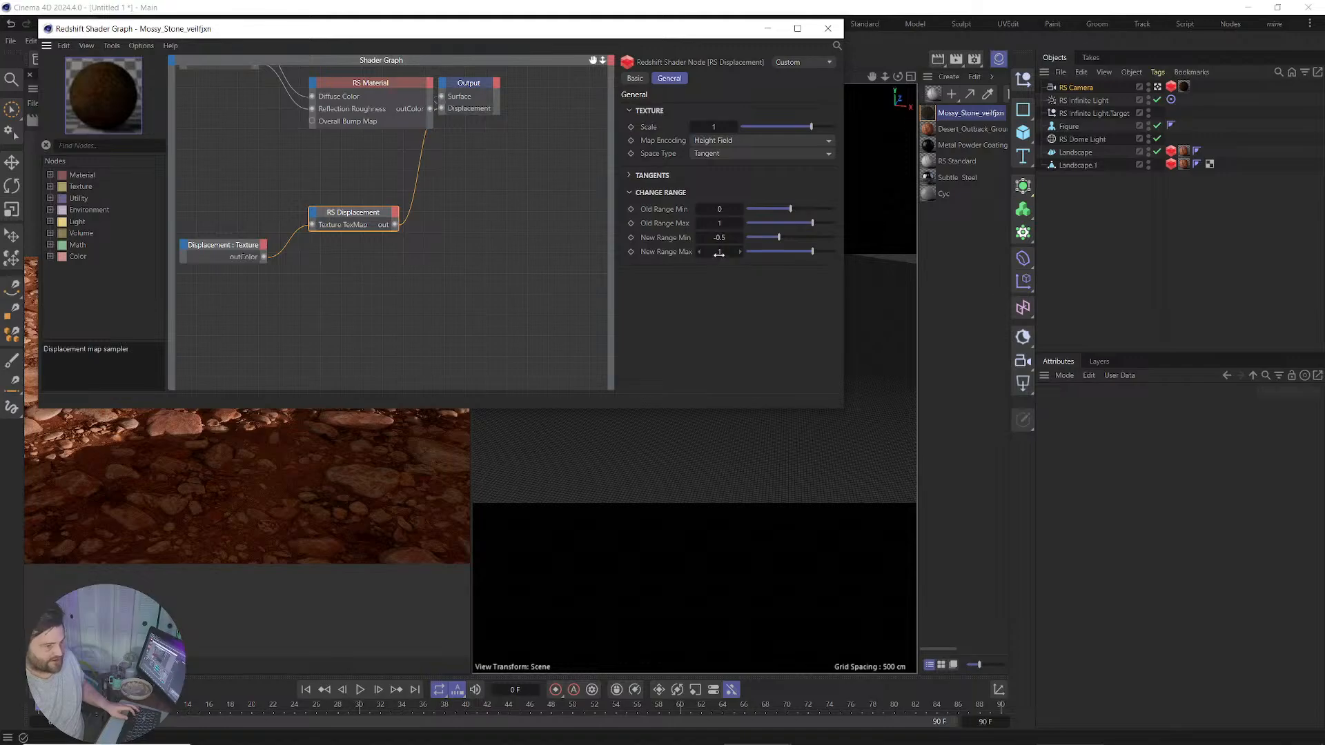
double_click(719, 254)
type(".5")
key("Return")
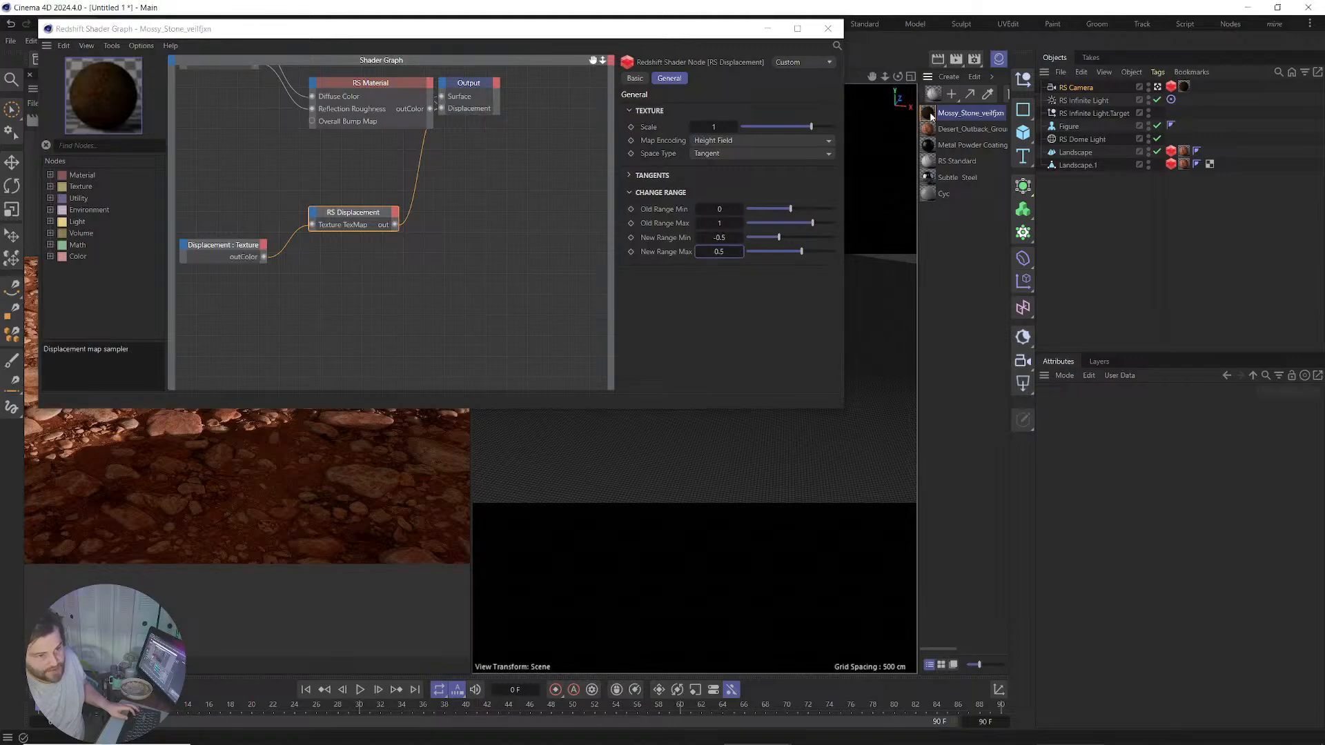
left_click_drag(928, 116, 1185, 165)
left_click(828, 28)
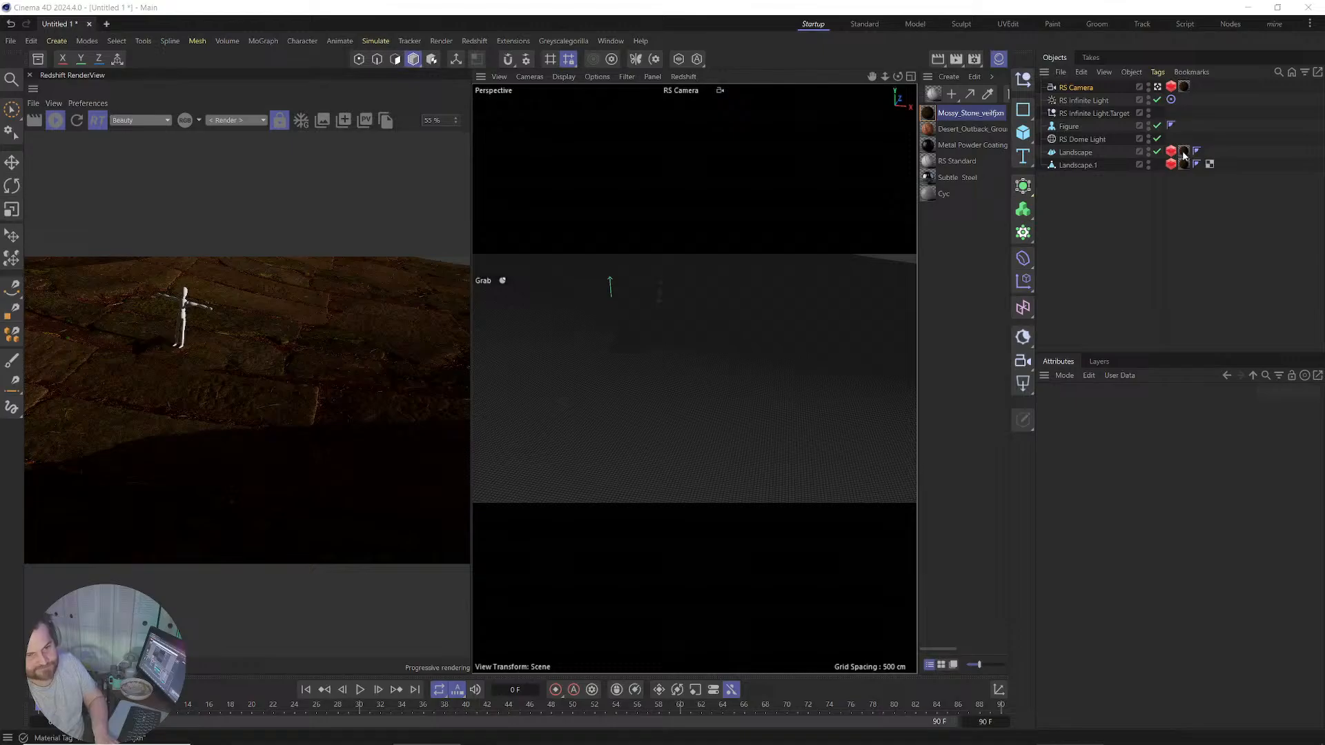
Delete the stray material and Redshift tags from the RS Camera.
left_click(1185, 86)
key("Delete")
left_click(1171, 87)
key("Delete")
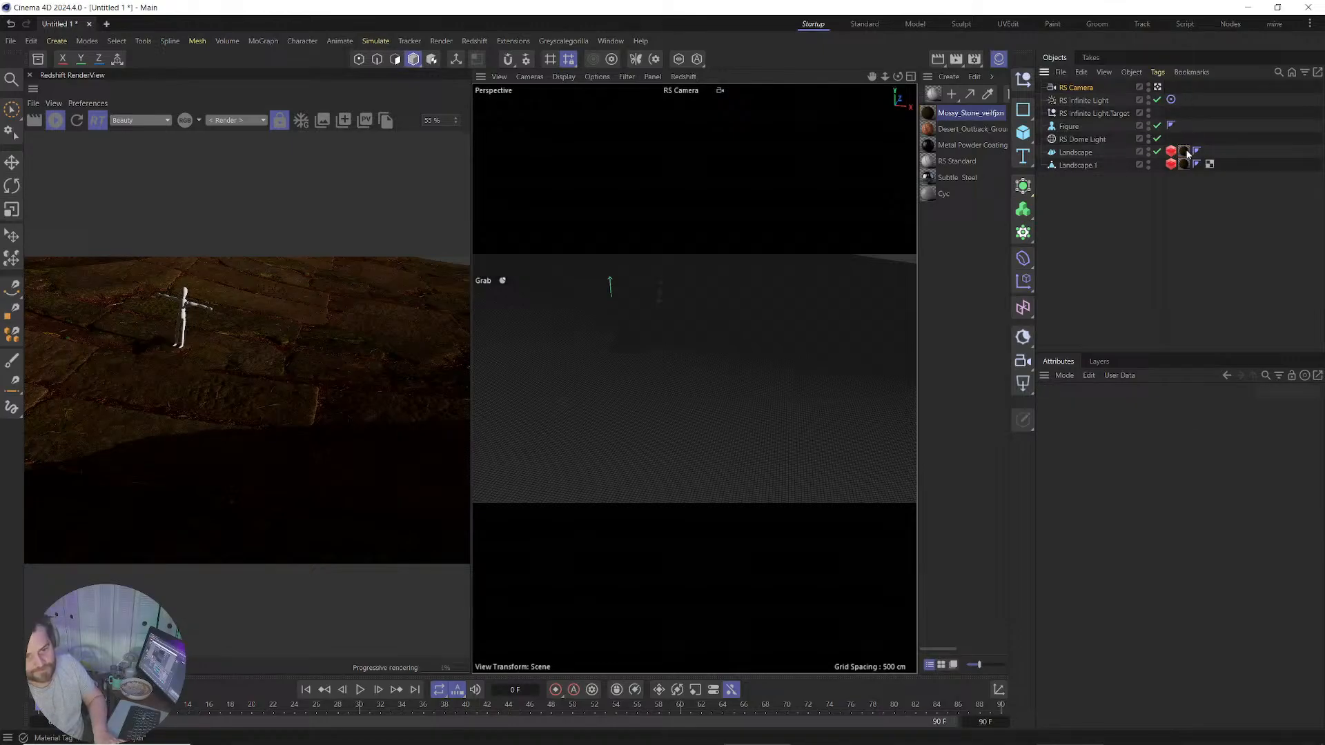
Tile the landscape's stone material 15 × 15 and exclude Landscape.1 from rendering.
left_click(1185, 151)
left_click(1140, 629)
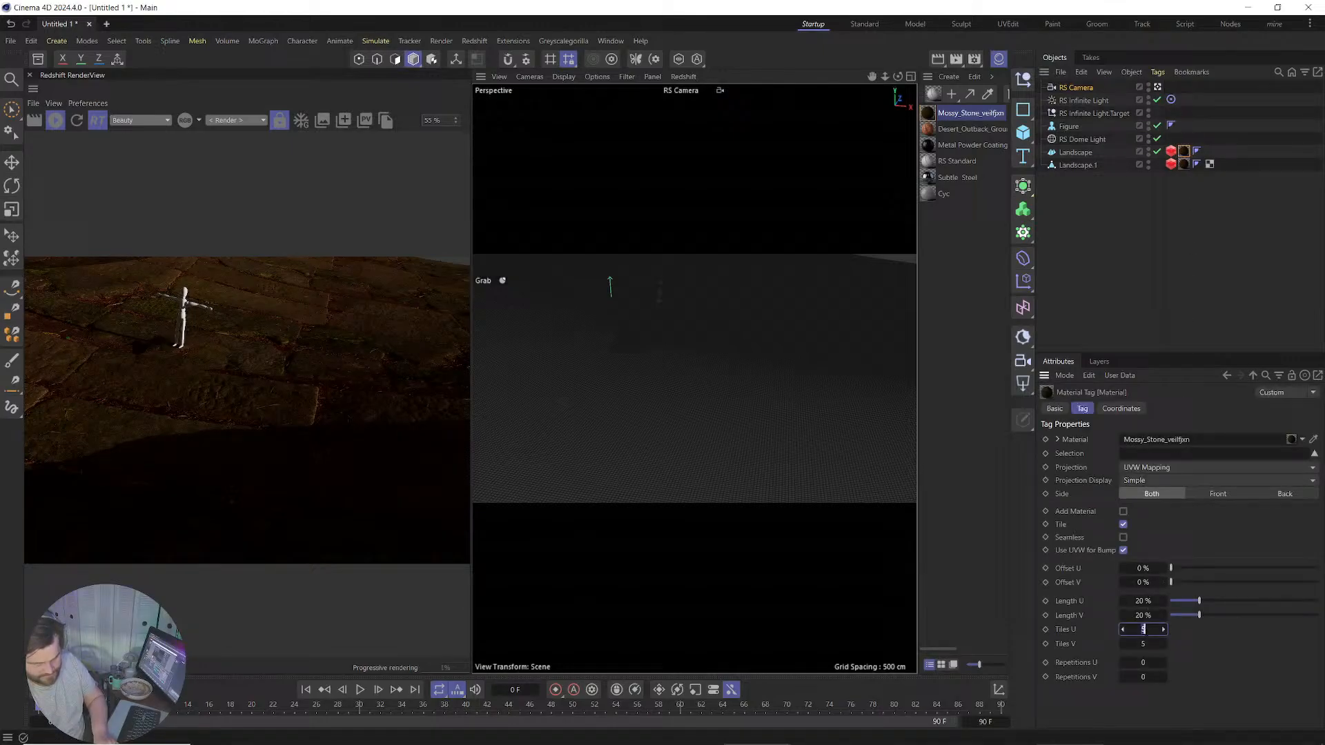
type("15")
left_click(1146, 644)
type("15")
key("Return")
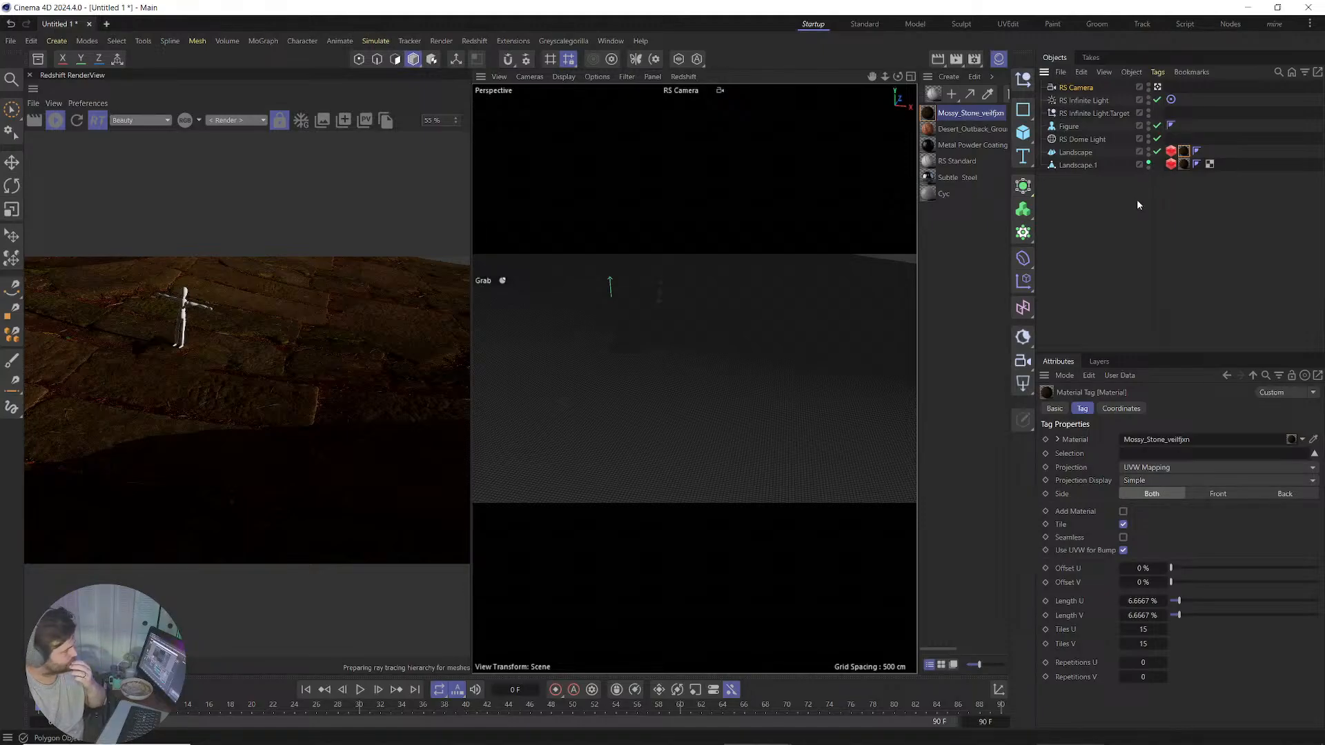
left_click(1149, 169)
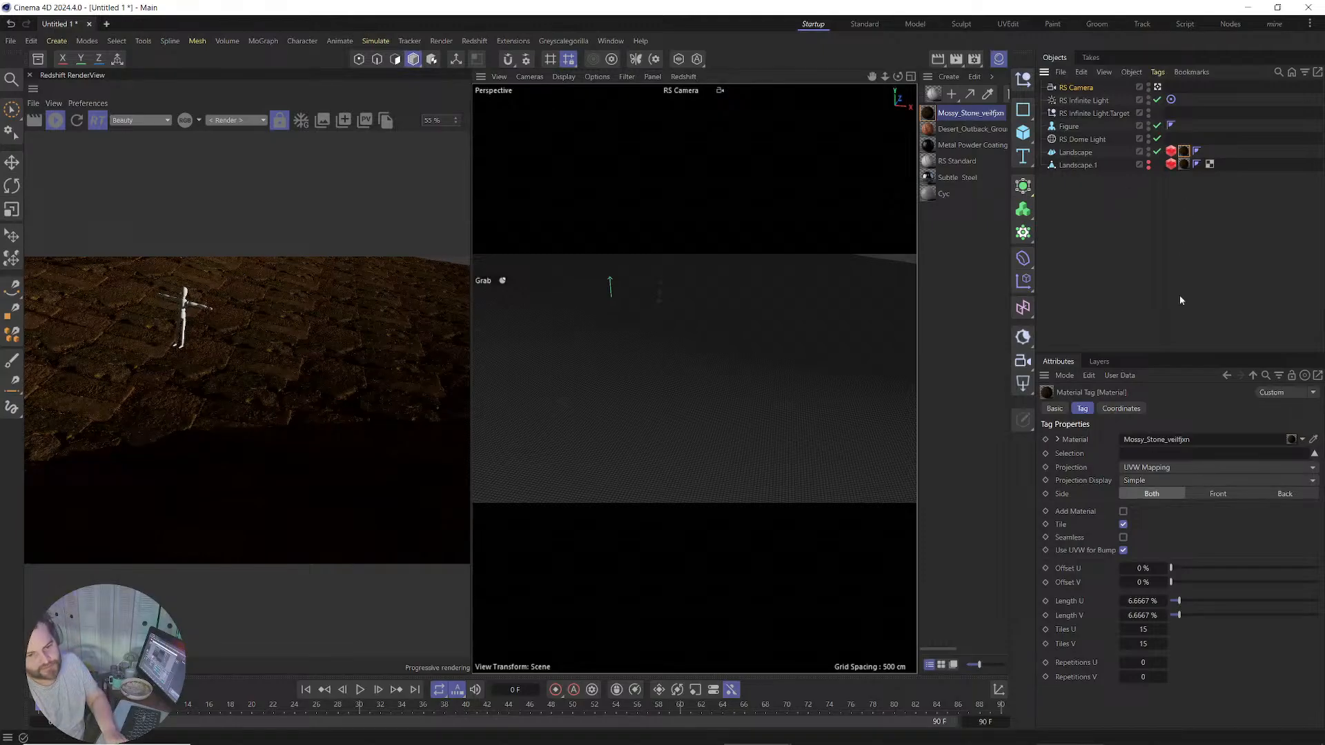
Increase the stone material's Tiles U and V to 35.
double_click(1143, 629)
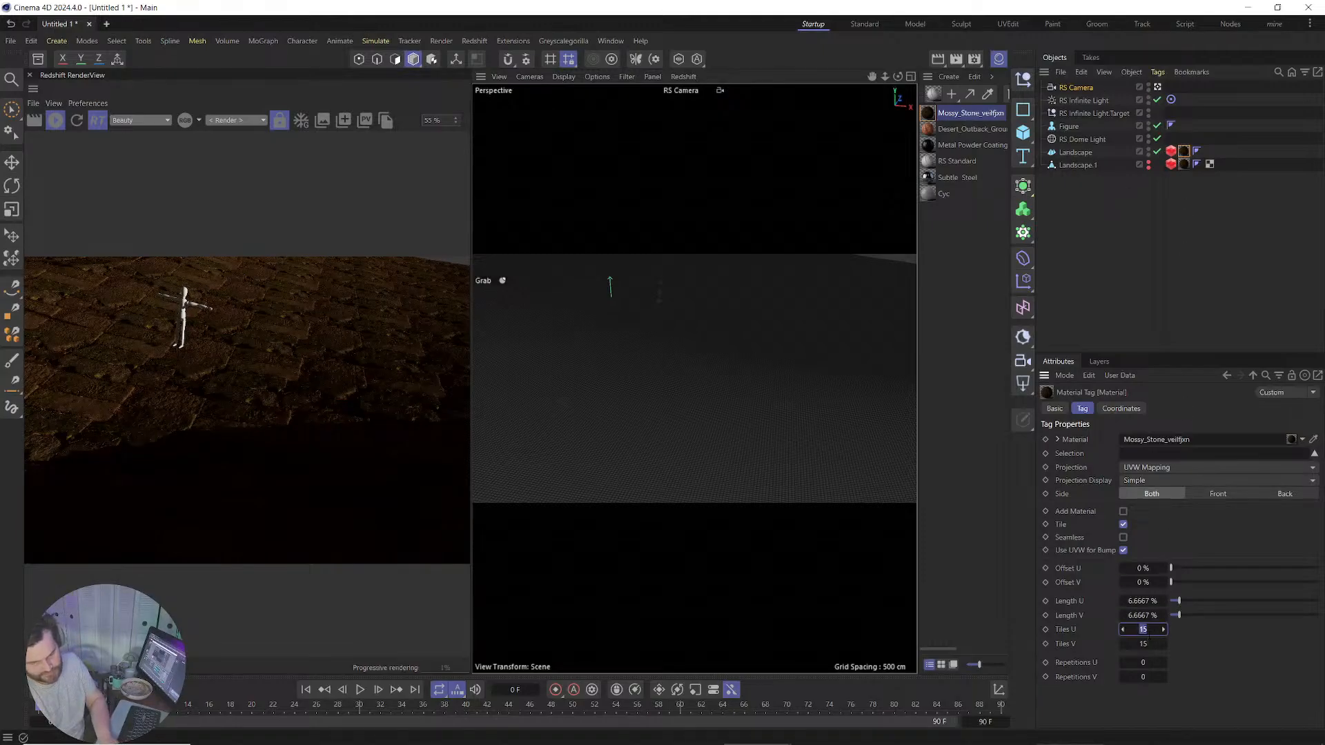
type("35")
key("Tab")
type("35")
key("Return")
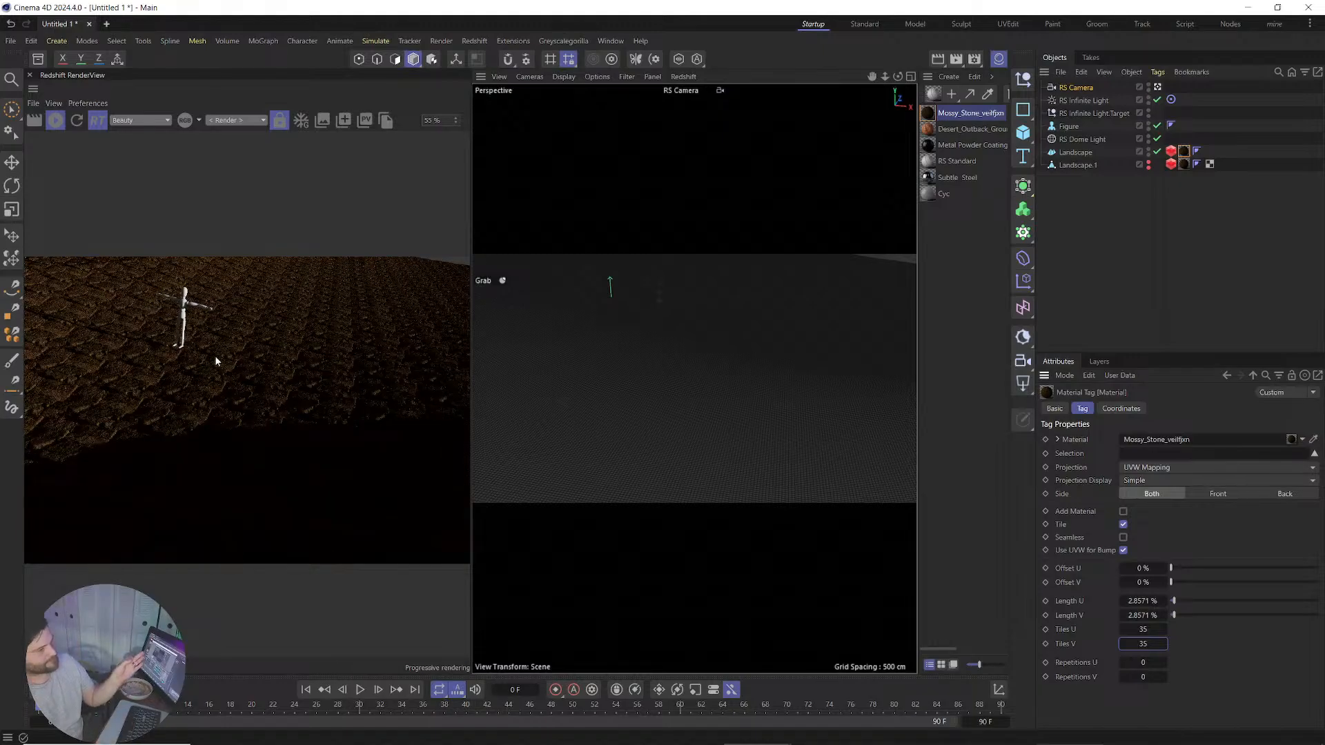
left_click(1171, 151)
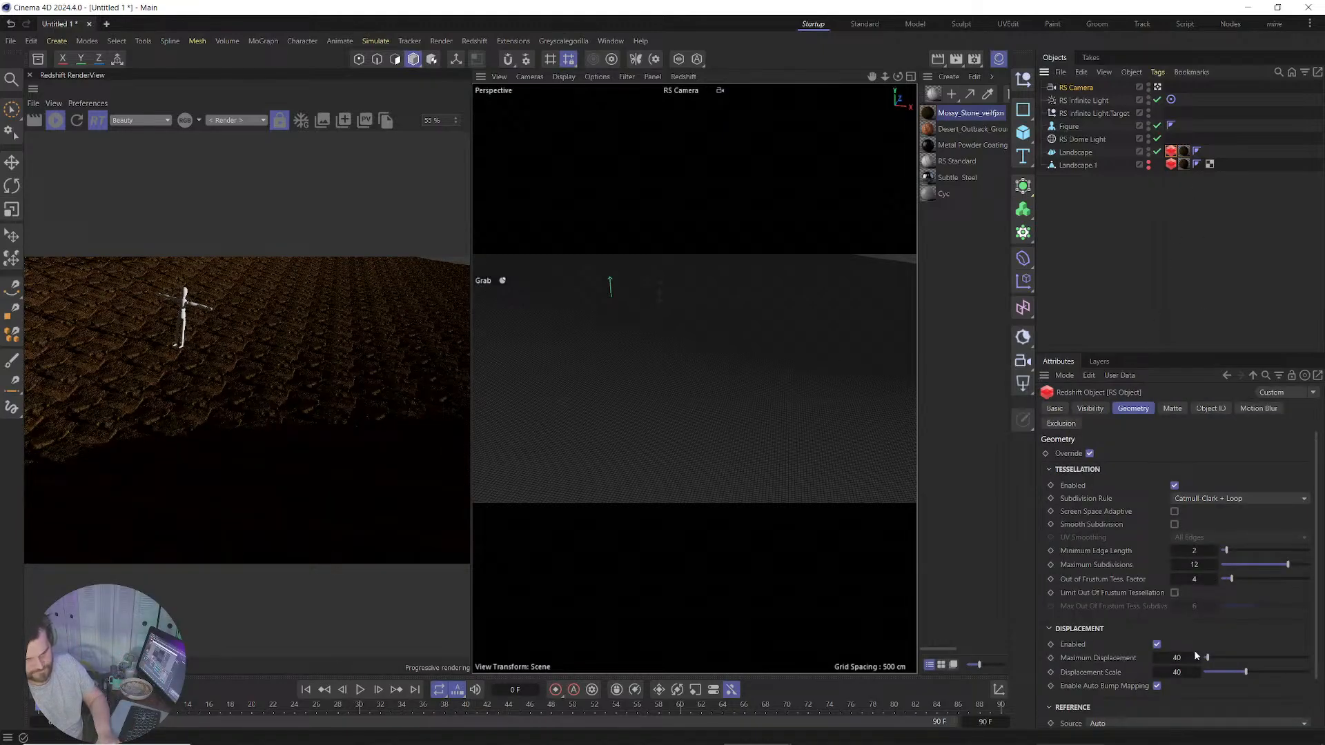
Set Maximum Displacement and Displacement Scale to 20, then move the view closer to the figure.
double_click(1179, 659)
type("20")
key("Tab")
type("20")
key("Return")
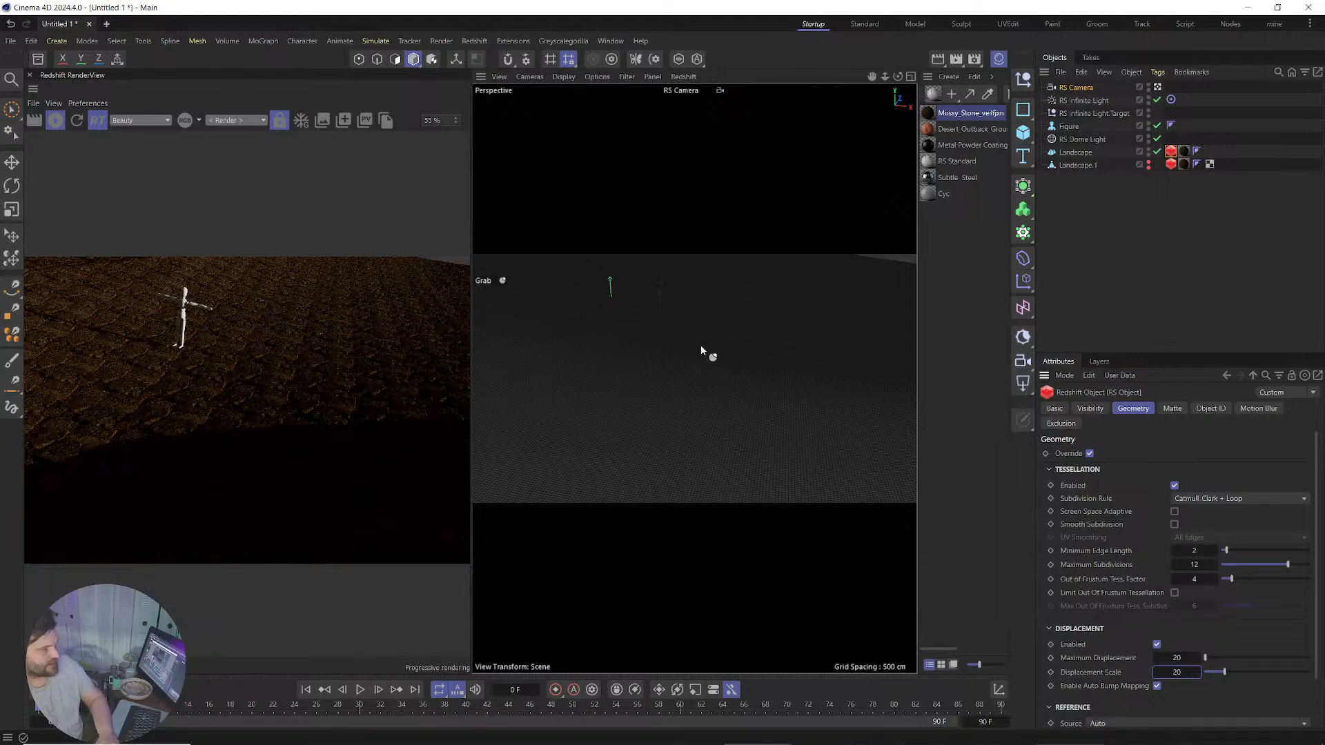
right_click_drag(643, 346, 716, 338, "alt")
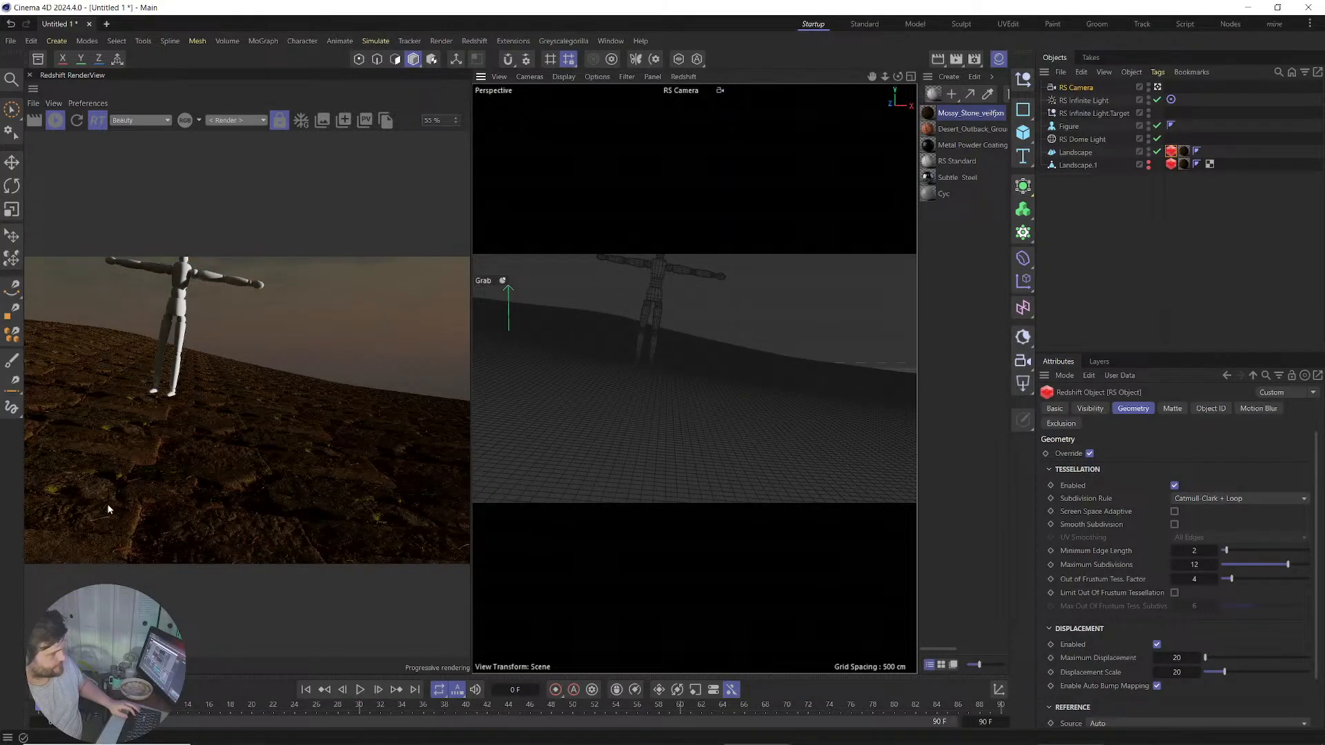
Set RS Infinite Light intensity to 30 and orbit to look down at the ground.
left_click(1084, 100)
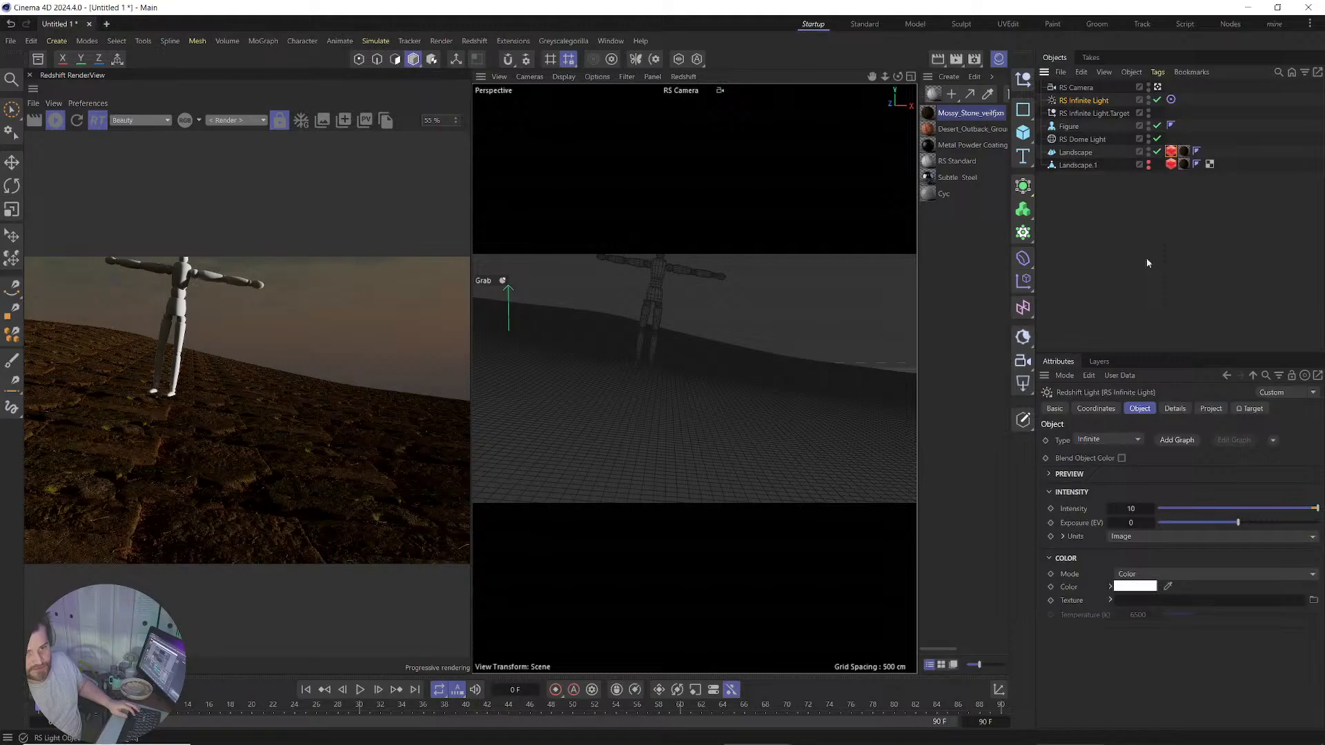
double_click(1134, 511)
type("30")
key("Return")
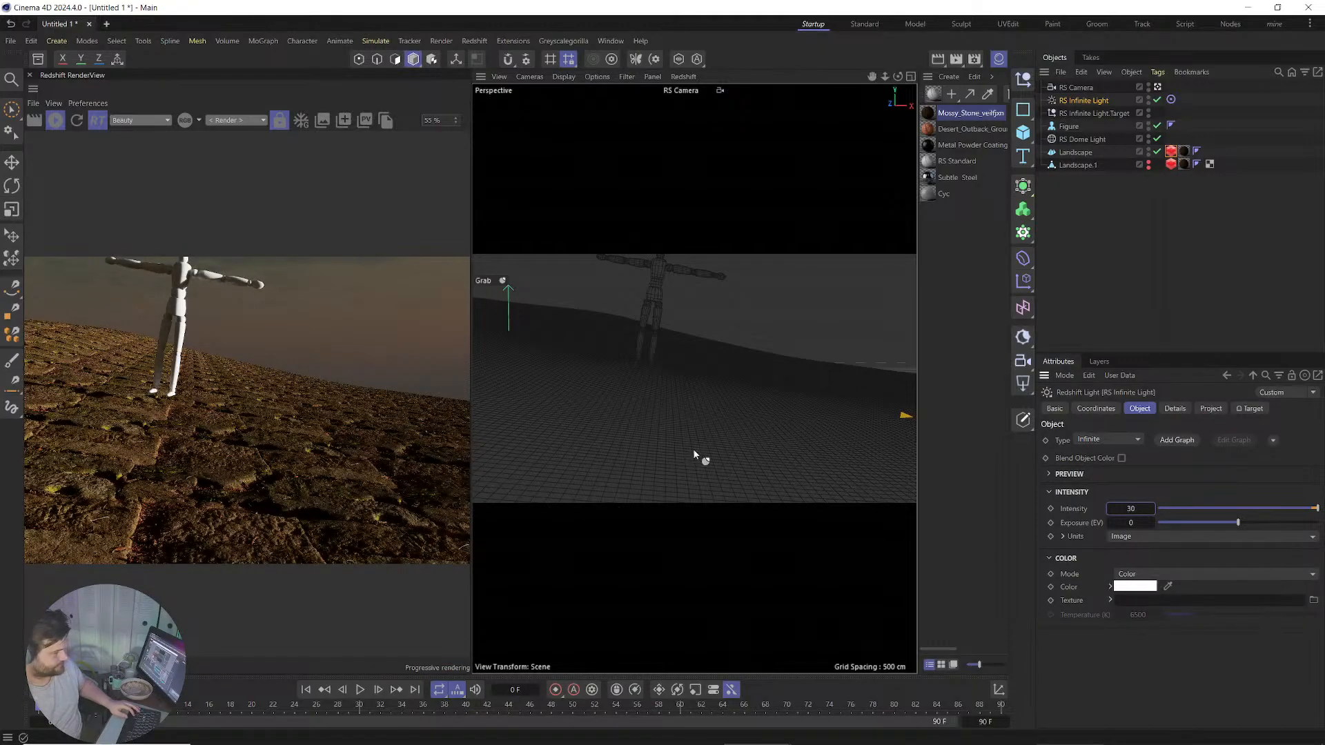
left_click_drag(652, 376, 833, 407, "alt")
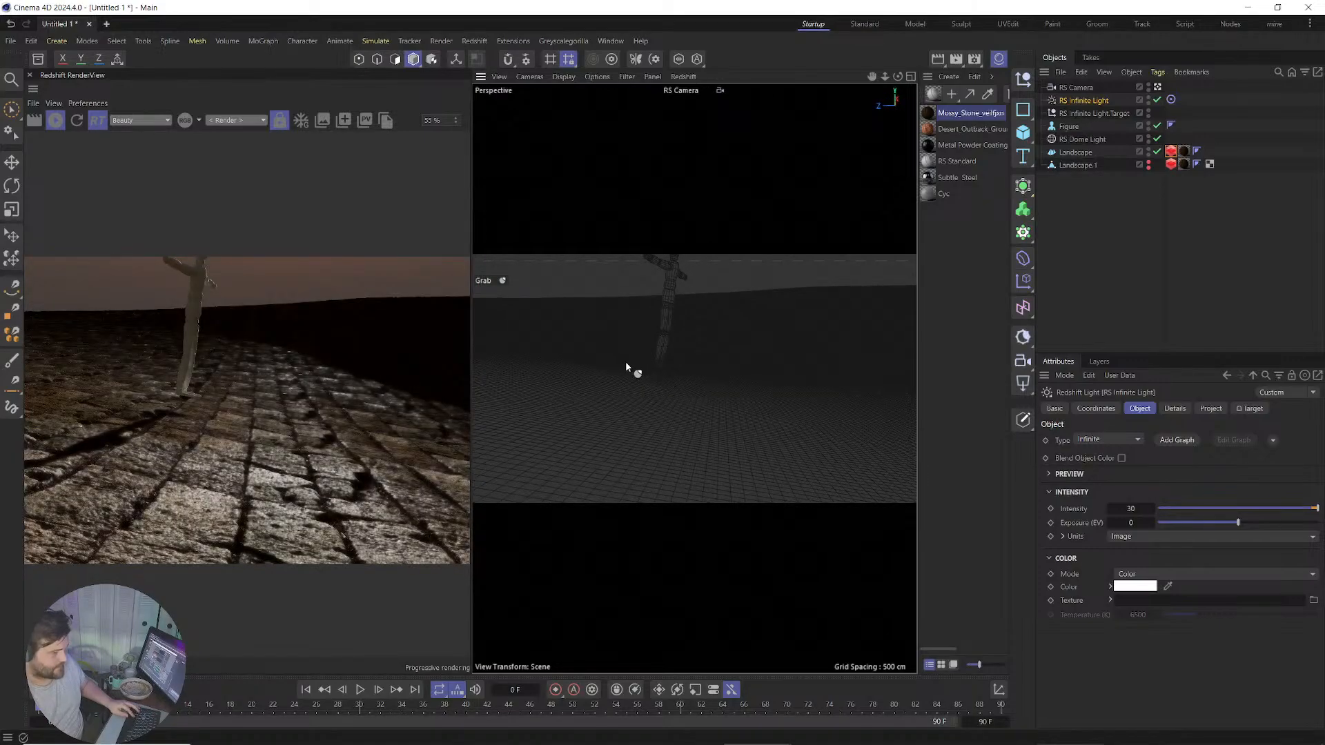
left_click_drag(626, 364, 636, 389, "alt")
Enable bokeh on the RS Camera and pick its focus distance from the scene.
left_click(1076, 87)
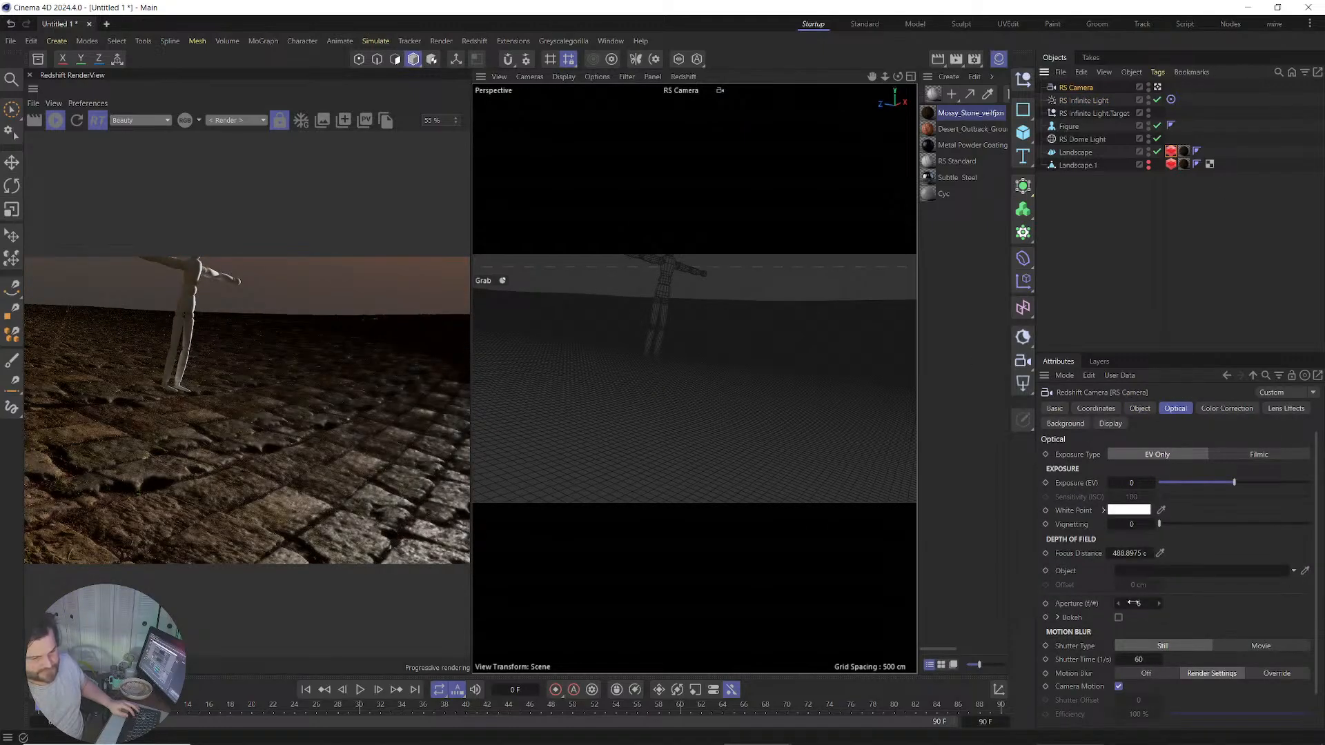
left_click(1119, 617)
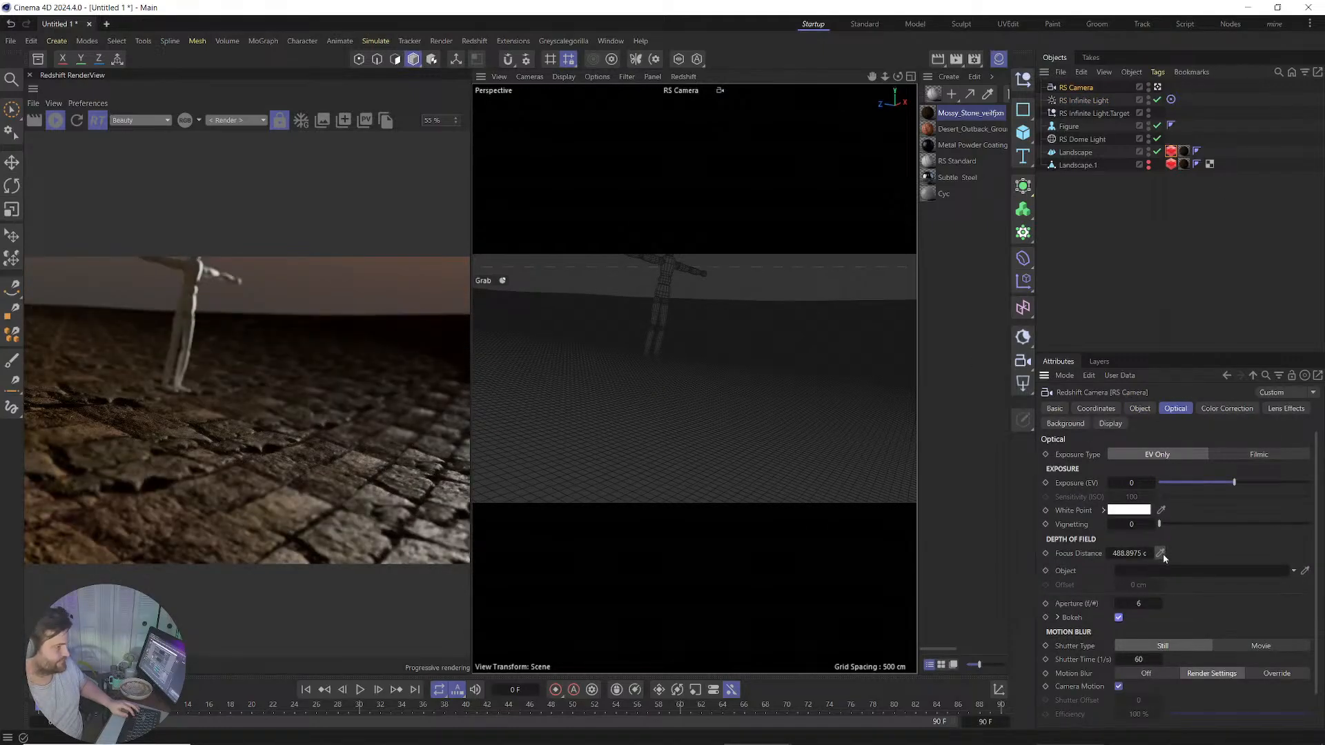
left_click(1160, 553)
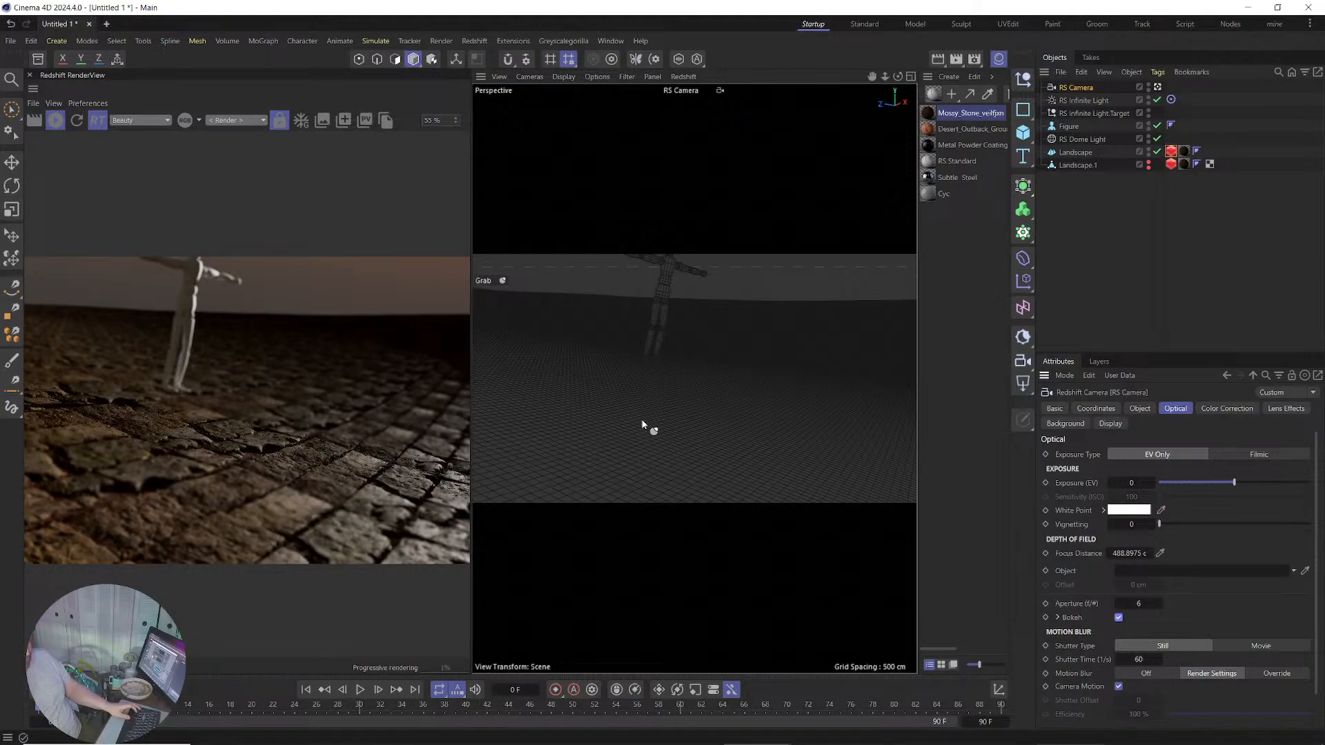
scroll(642, 365, "up", 5)
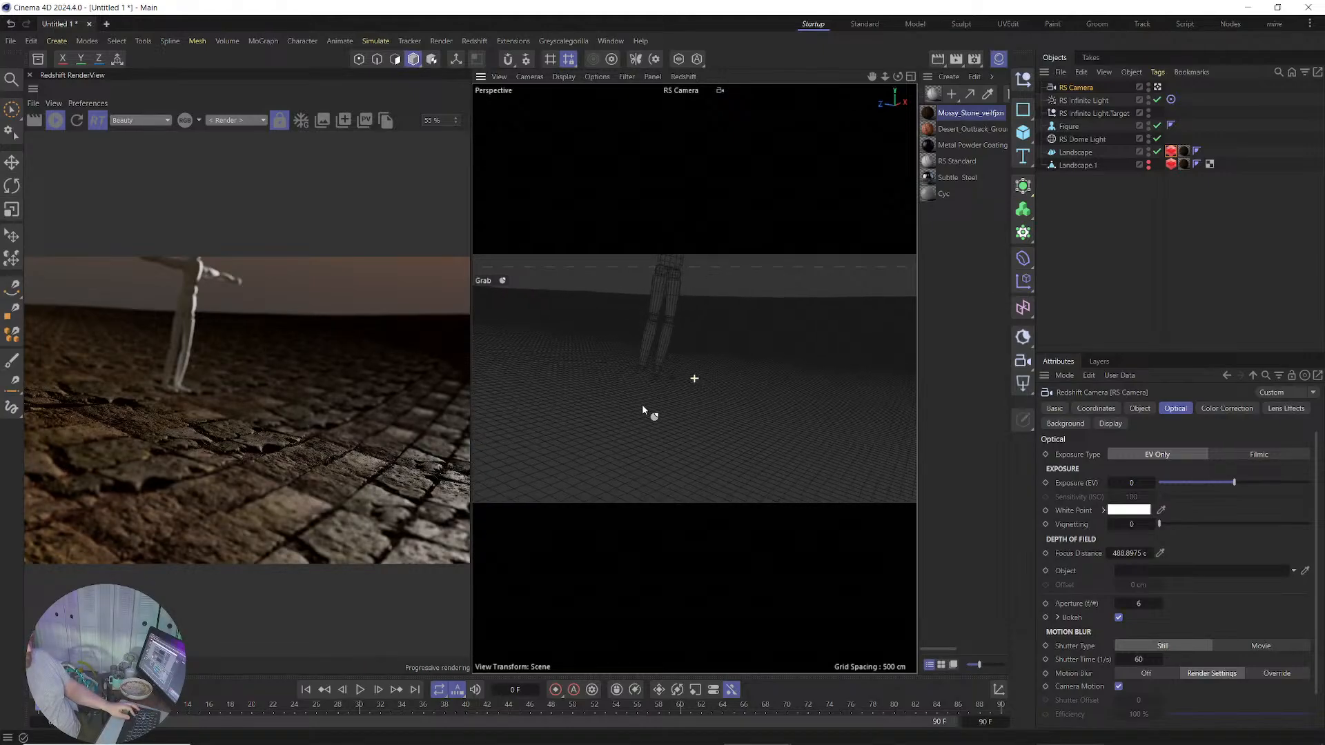
scroll(625, 469, "down", 5)
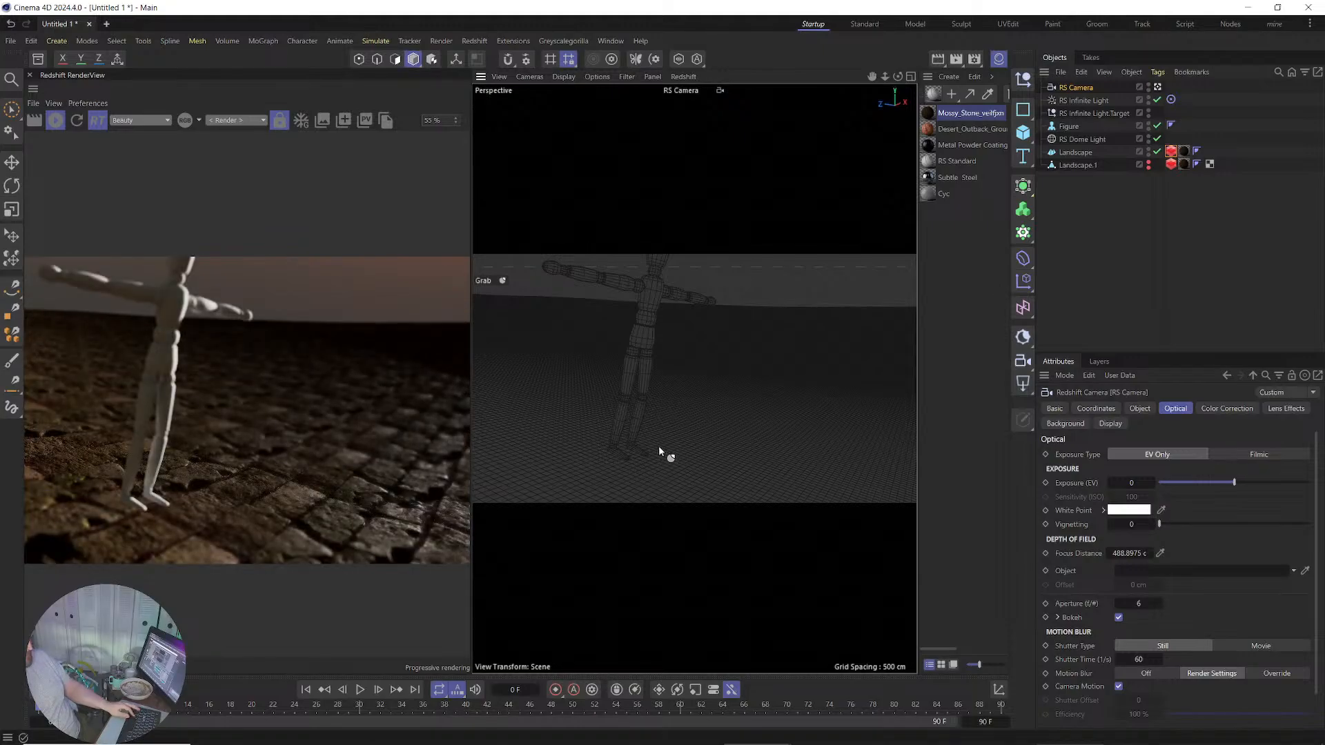
Reframe the camera over the figure and terrain, then turn bokeh back off.
left_click_drag(660, 450, 585, 418, "alt")
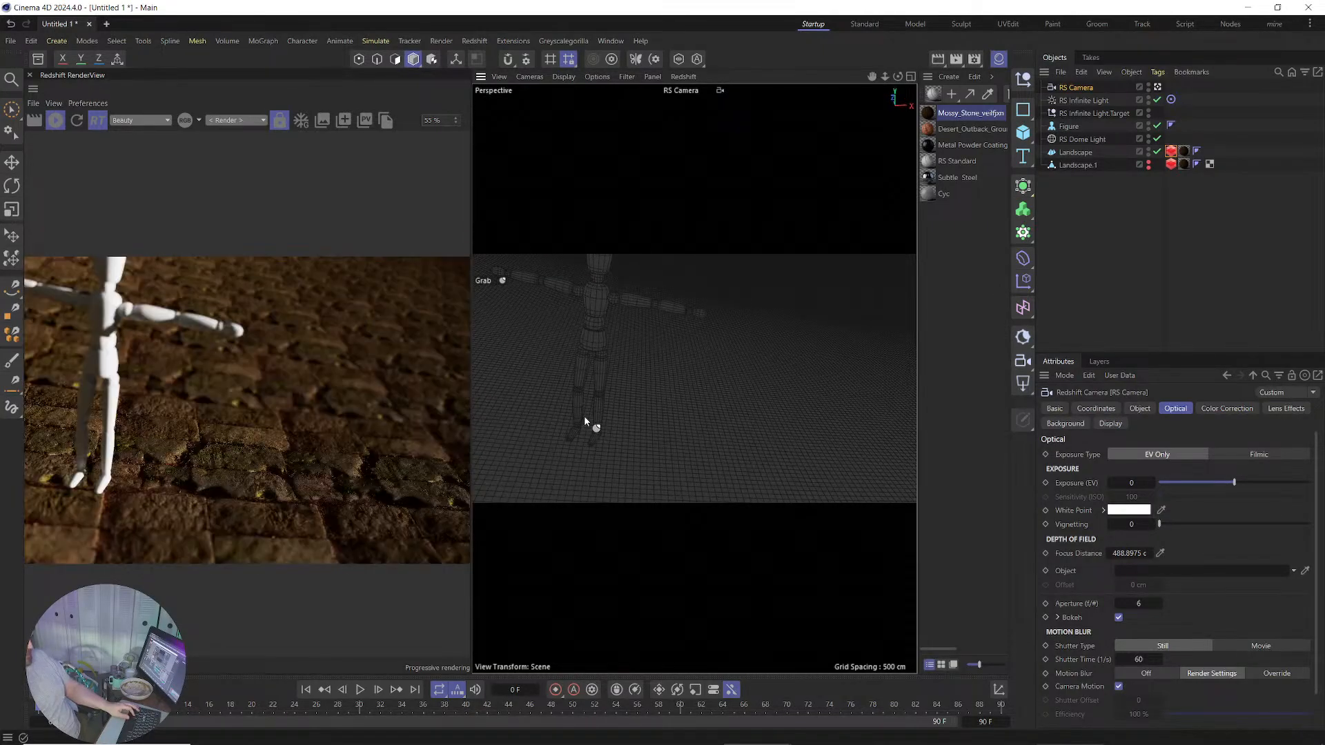
right_click_drag(636, 359, 616, 458, "alt")
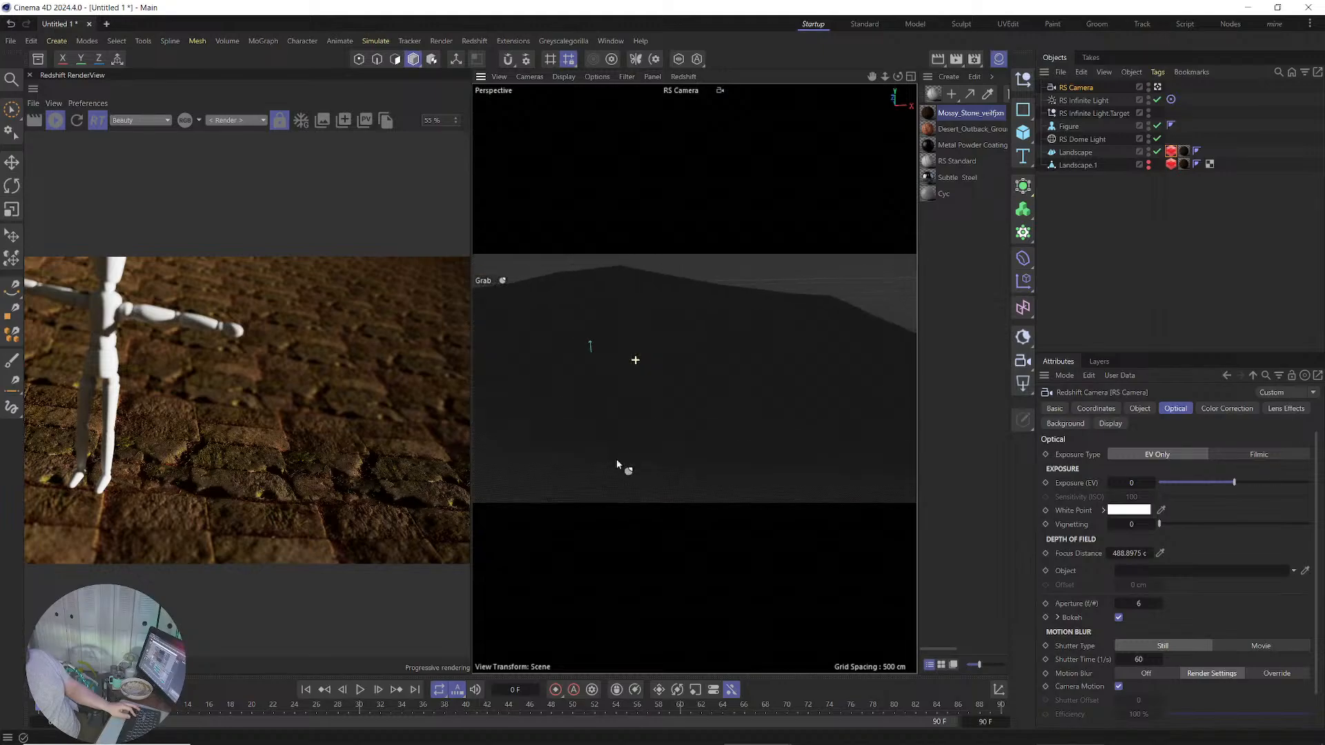
left_click_drag(615, 434, 620, 394, "alt")
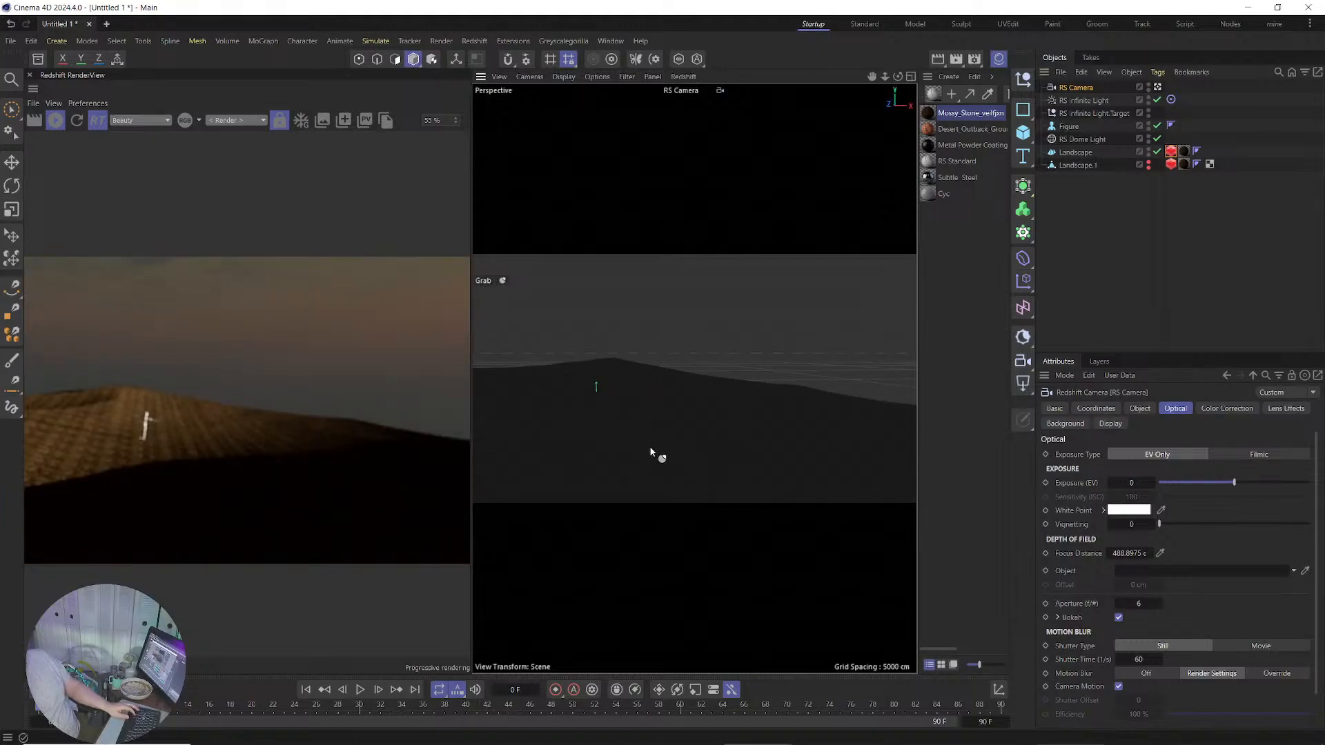
left_click_drag(635, 447, 587, 367, "alt")
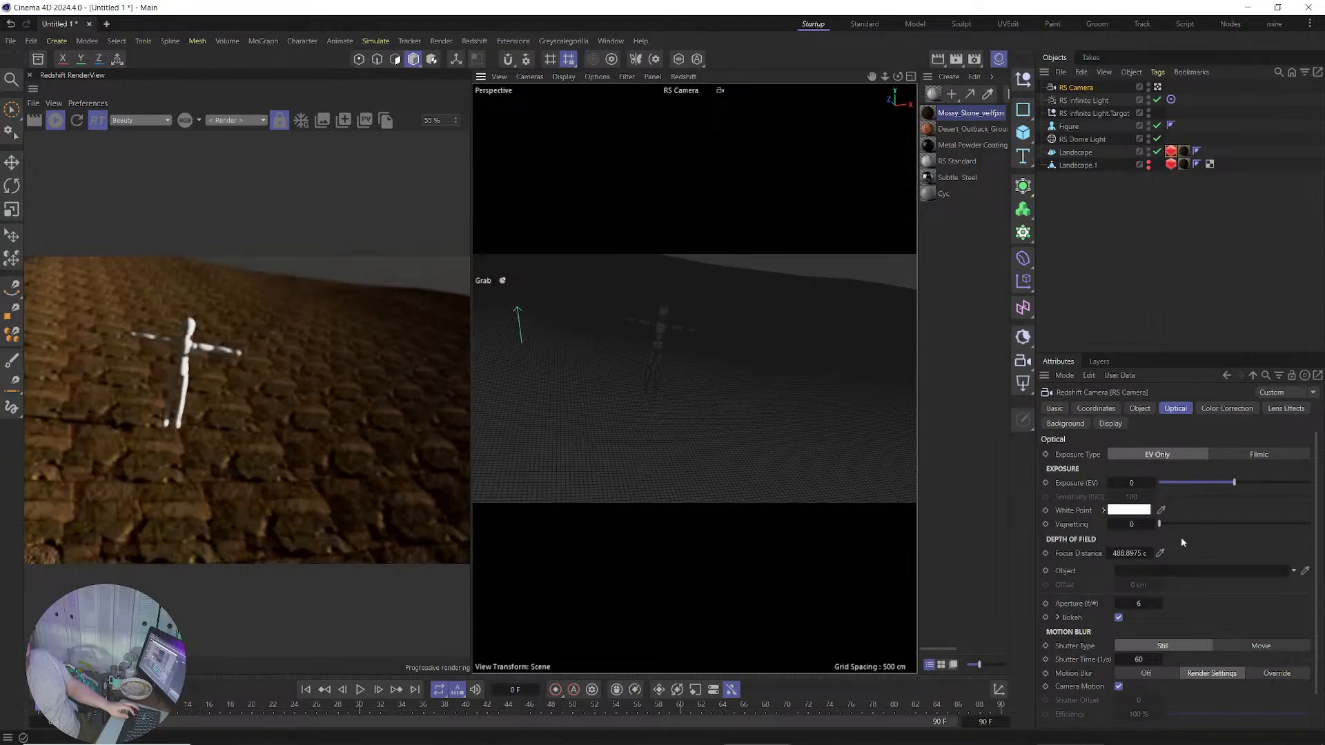
left_click(1119, 617)
Duplicate the landscape as Landscape.2 with seed 321 and scale 1.22.
left_click(1068, 154)
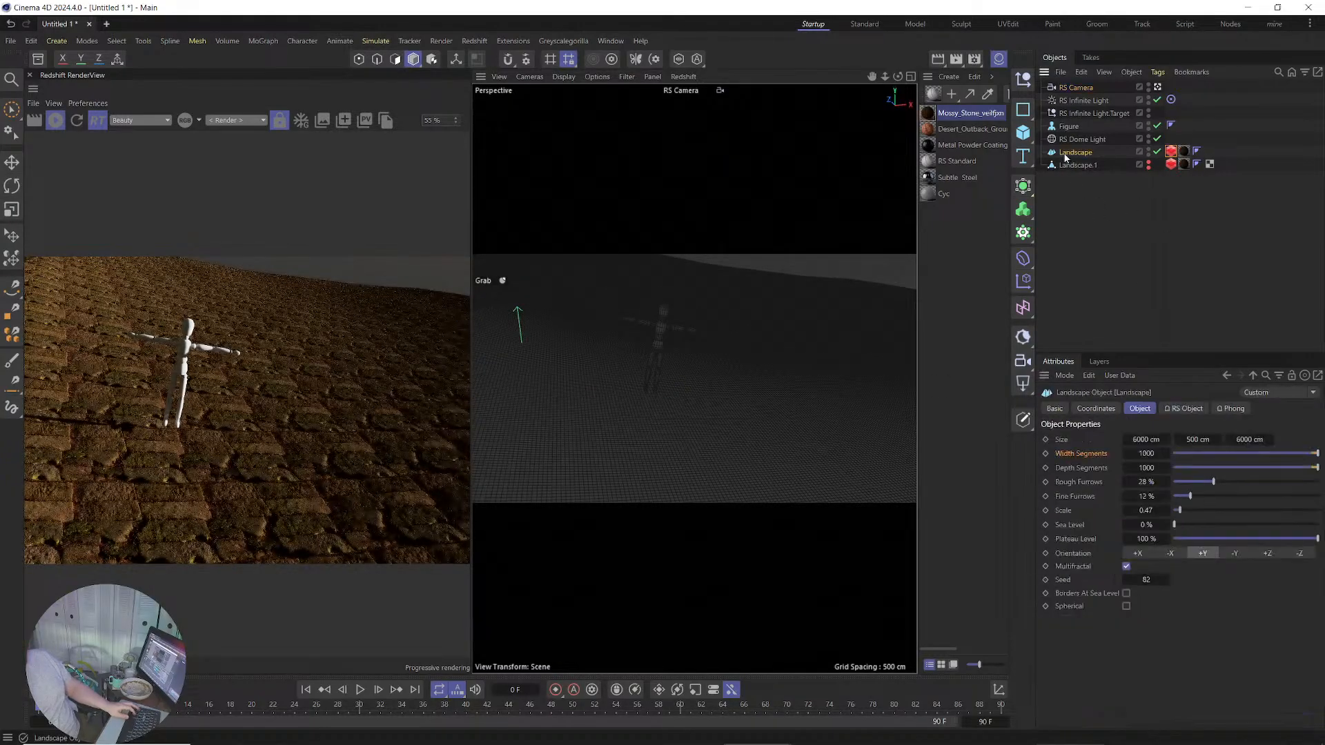
left_click_drag(1067, 158, 1074, 180, "ctrl")
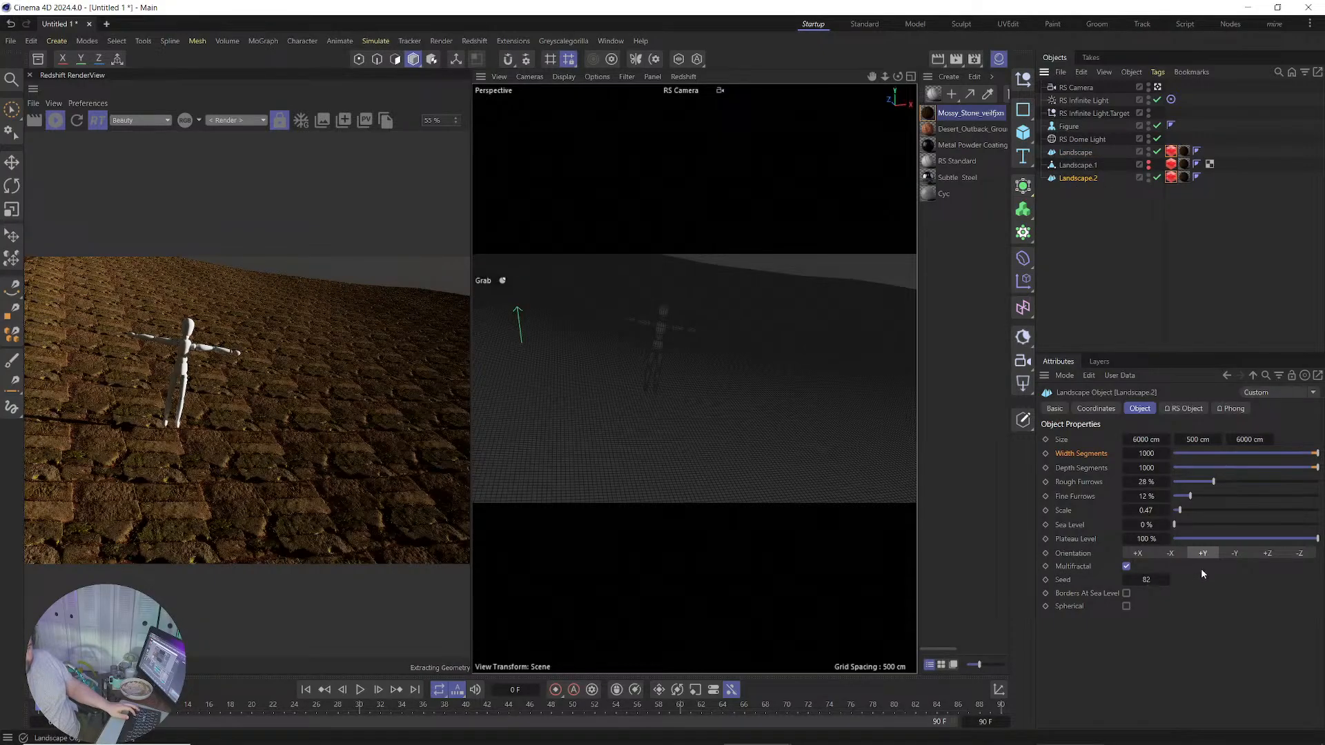
left_click_drag(1288, 564, 1288, 564)
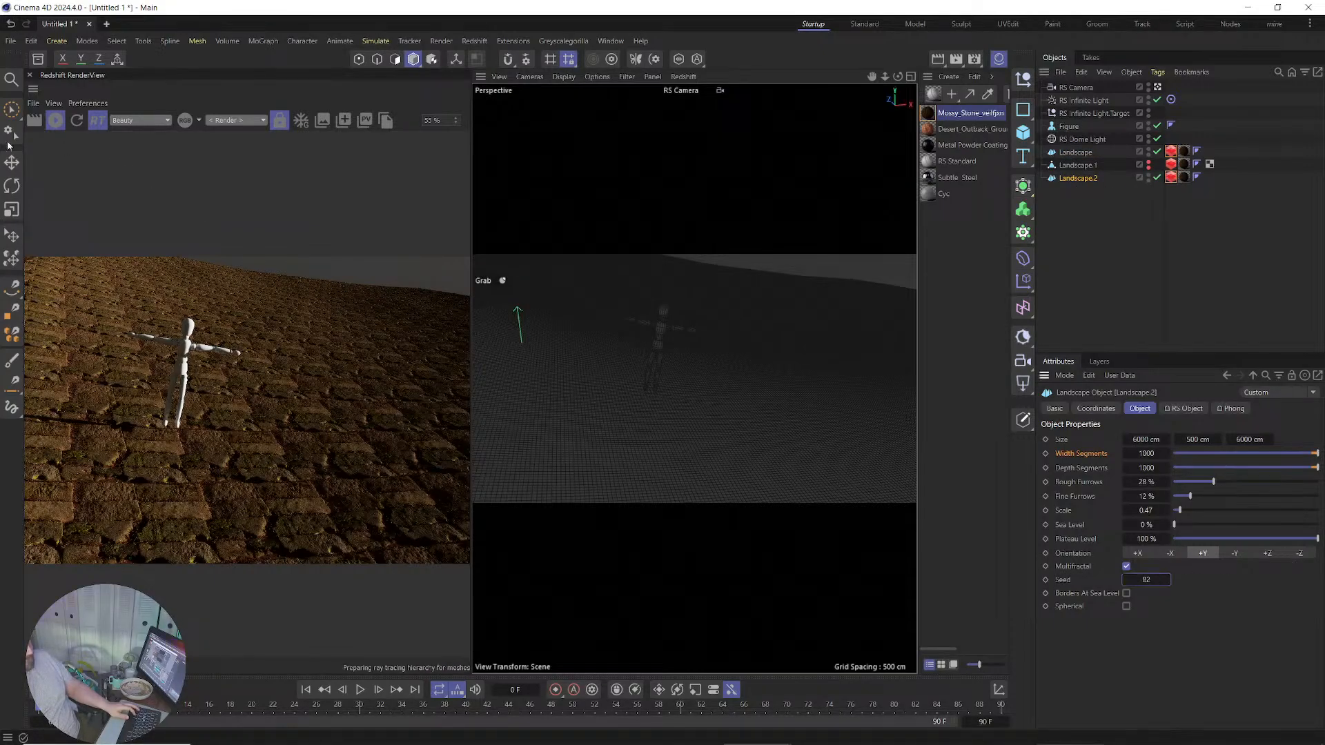
left_click(55, 119)
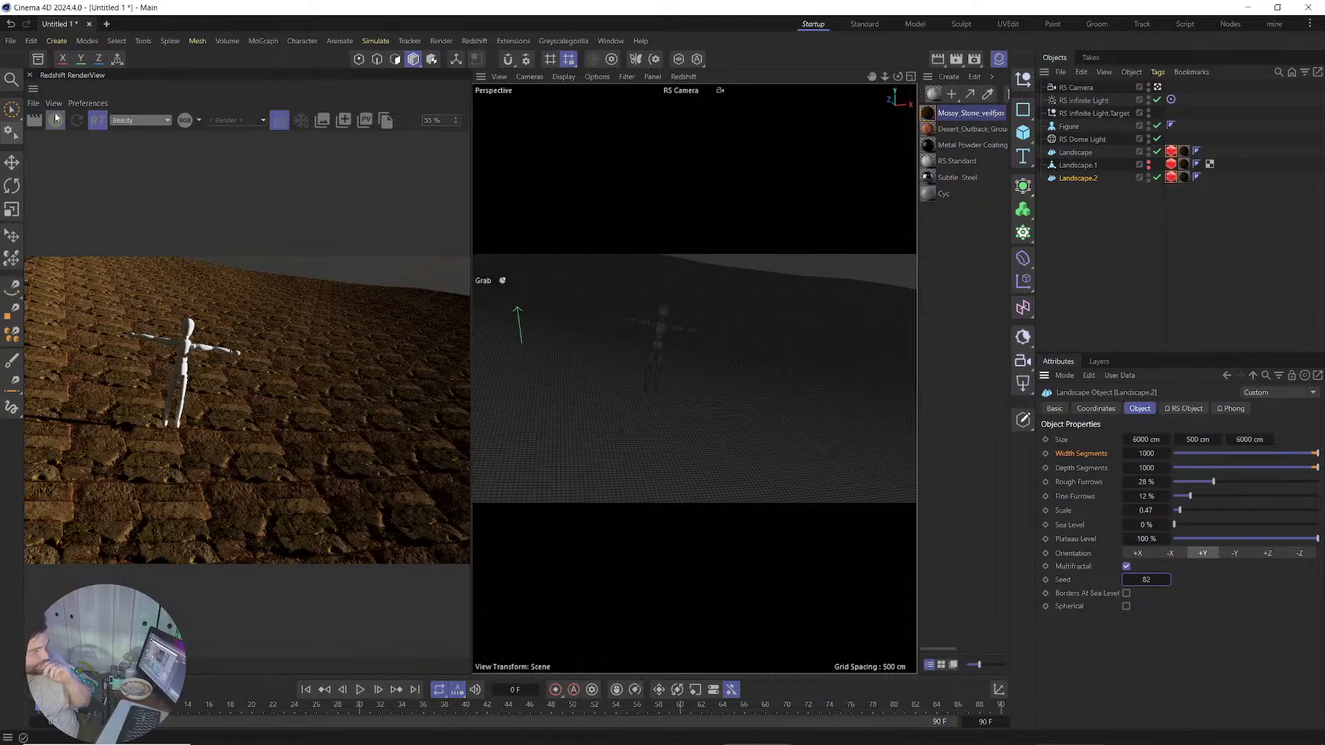
left_click_drag(1167, 580, 1192, 513)
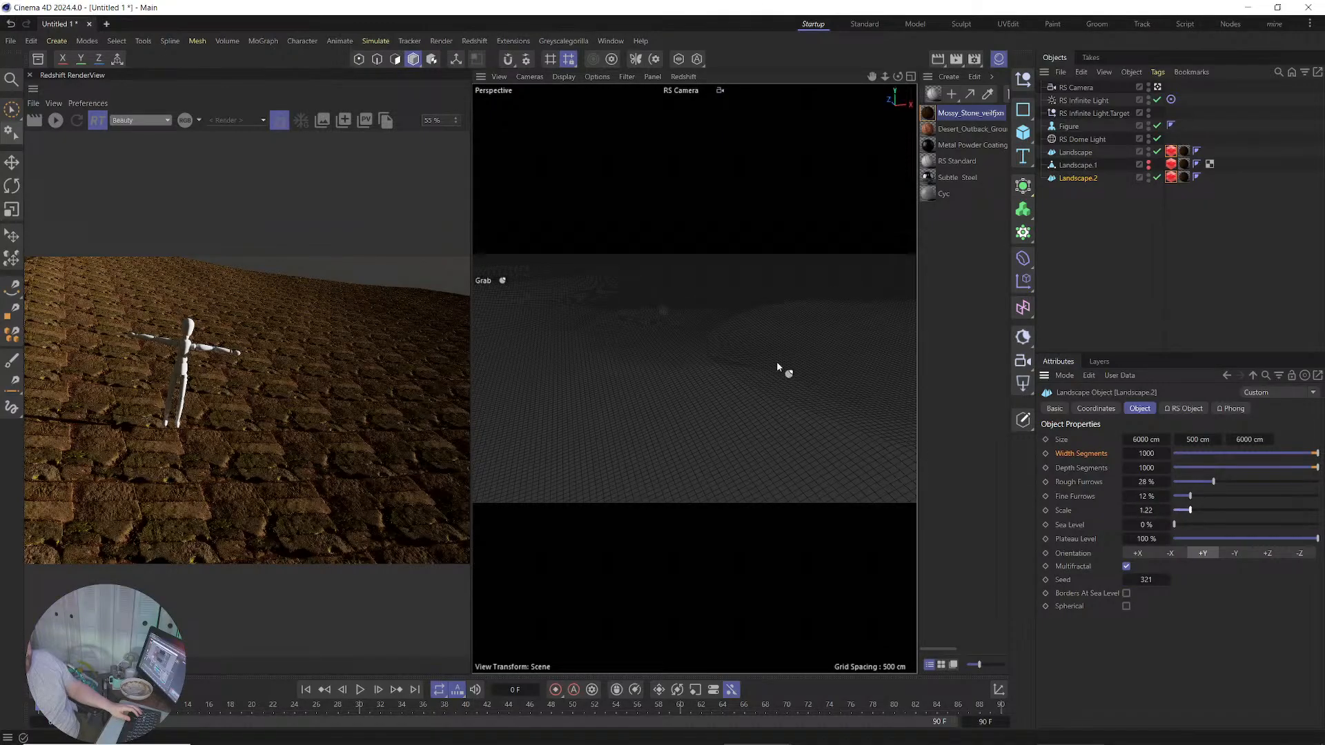
Move Landscape.2 into position and apply the Desert_Outback material to it.
key("e")
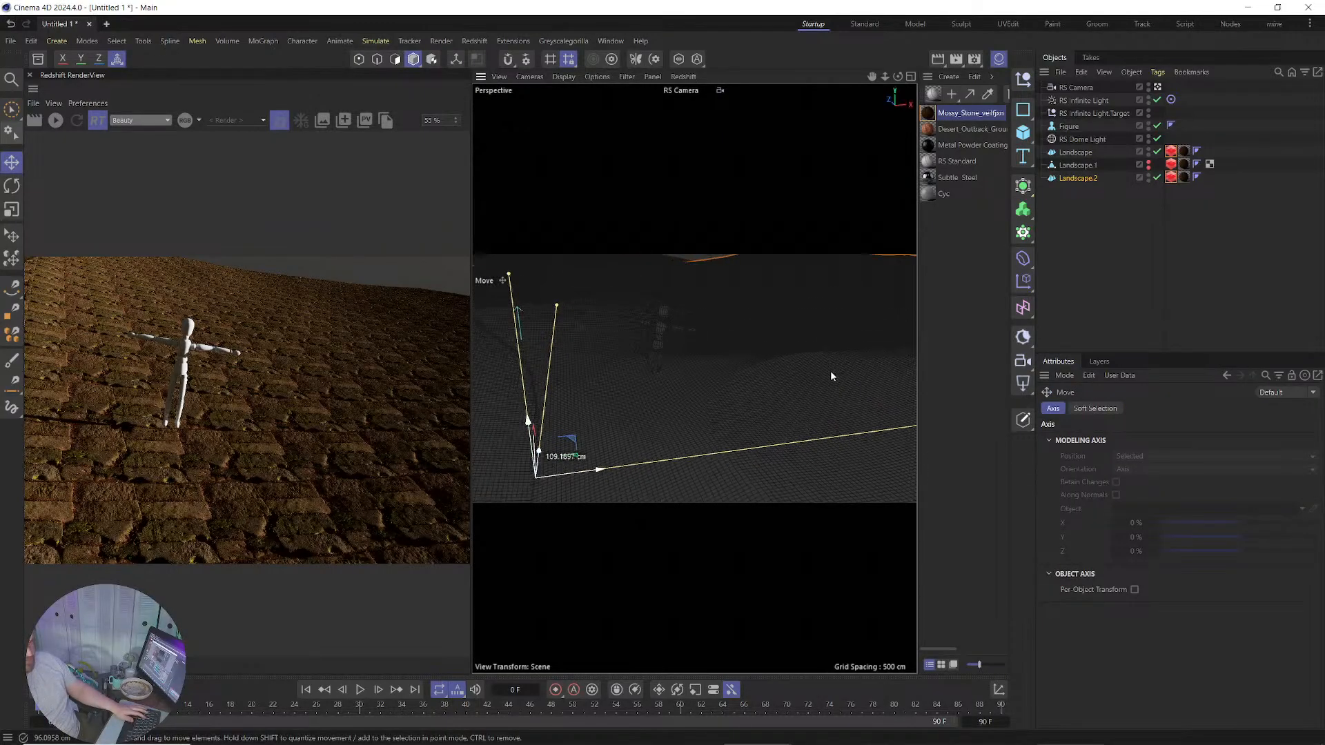
left_click_drag(831, 373, 851, 412)
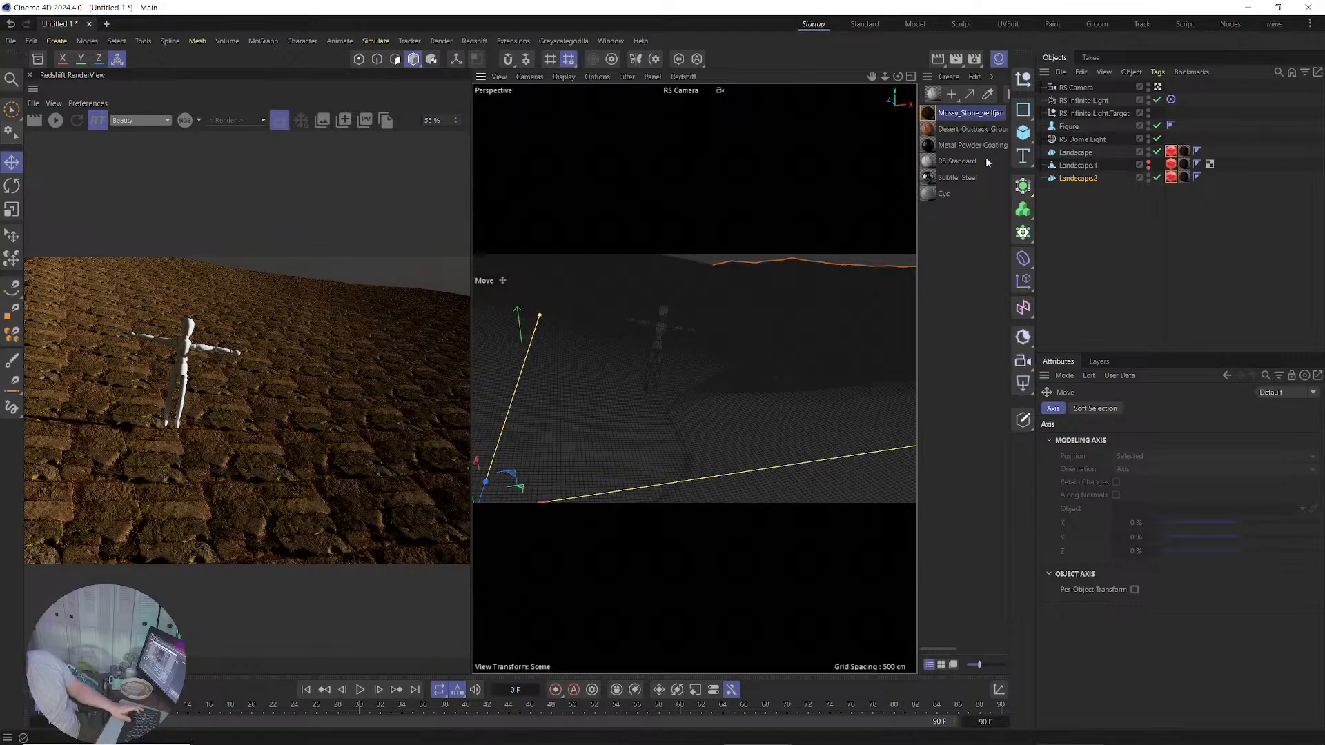
left_click_drag(928, 131, 1186, 178)
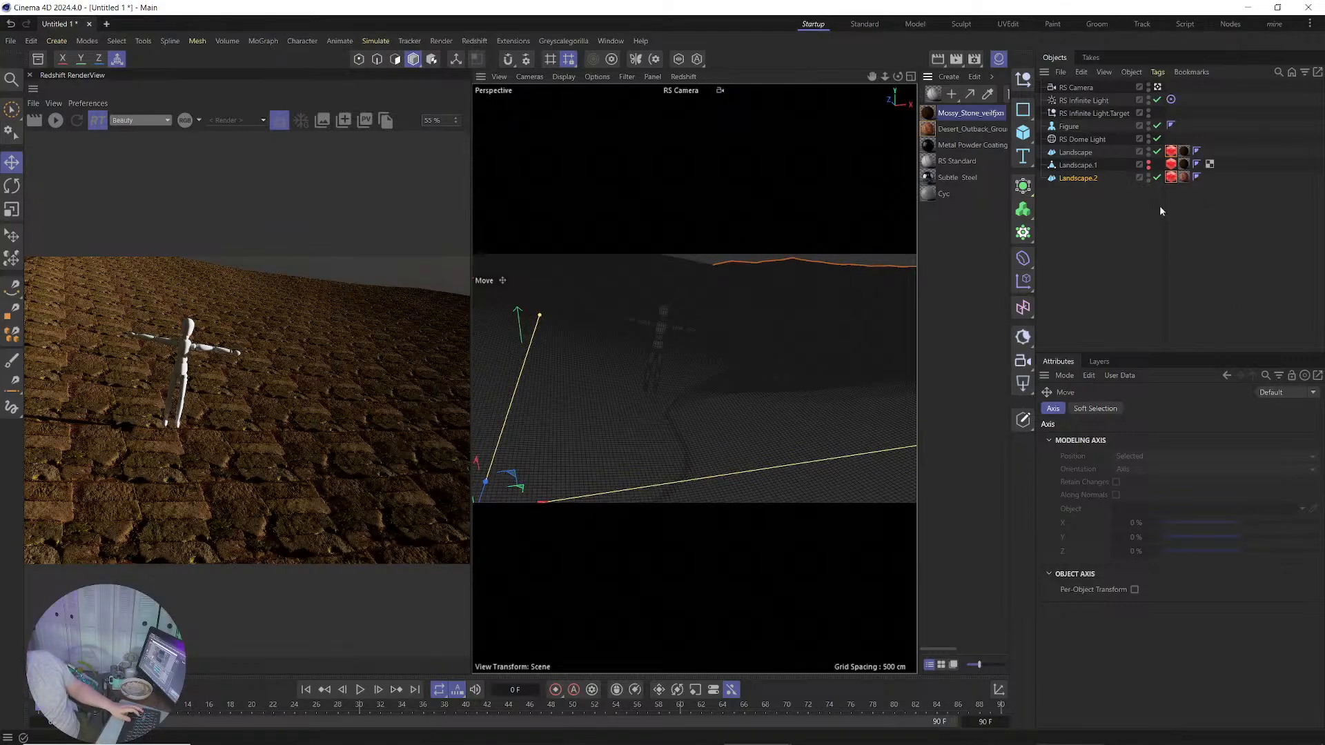
Set Landscape.2's material Tiles U and V to 20, then settle on 15.
left_click(1184, 177)
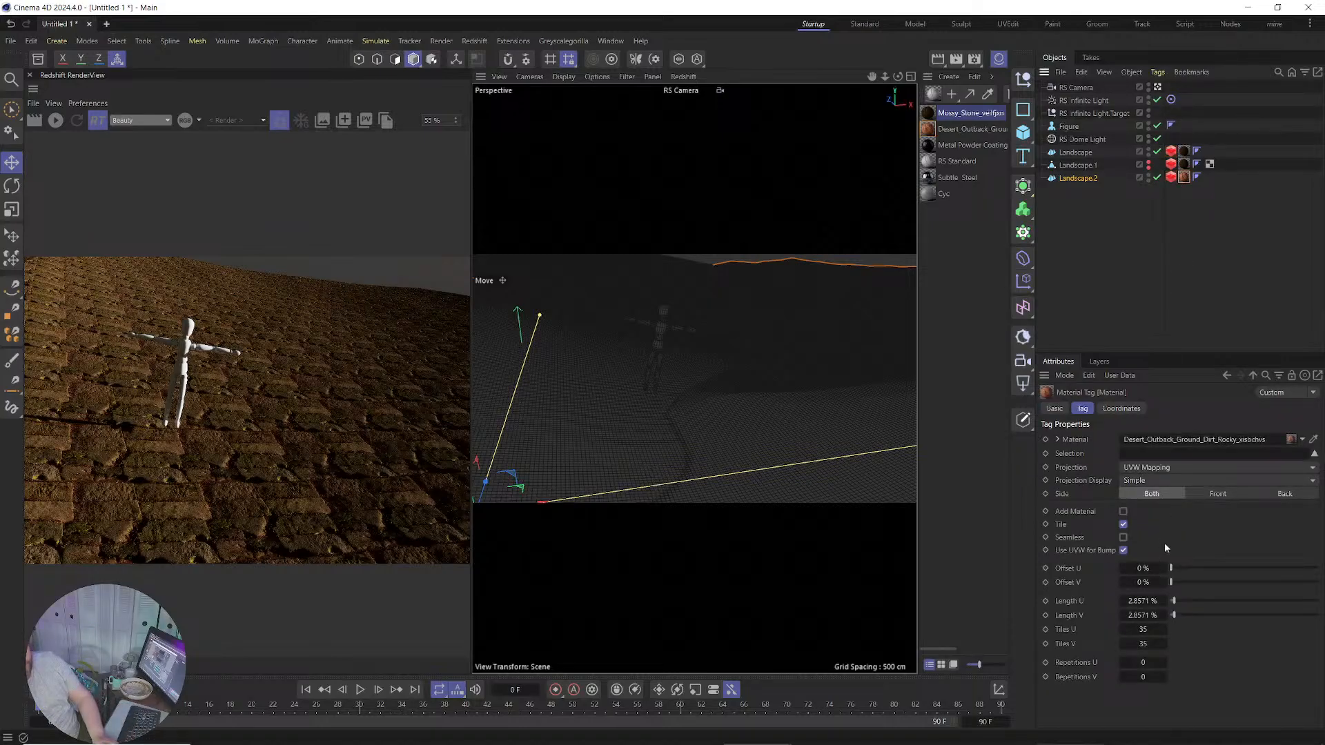
double_click(1150, 628)
type("20")
key("Tab")
type("20")
key("Return")
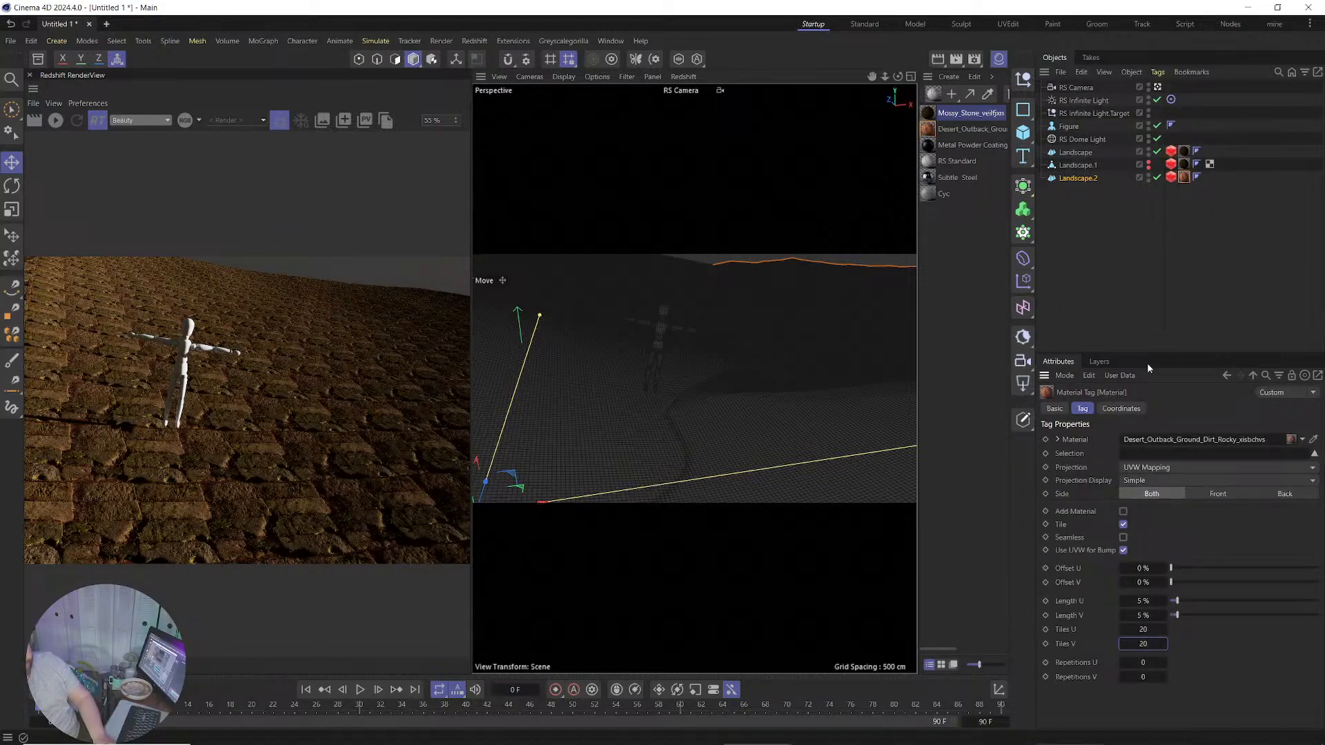
left_click(1142, 630)
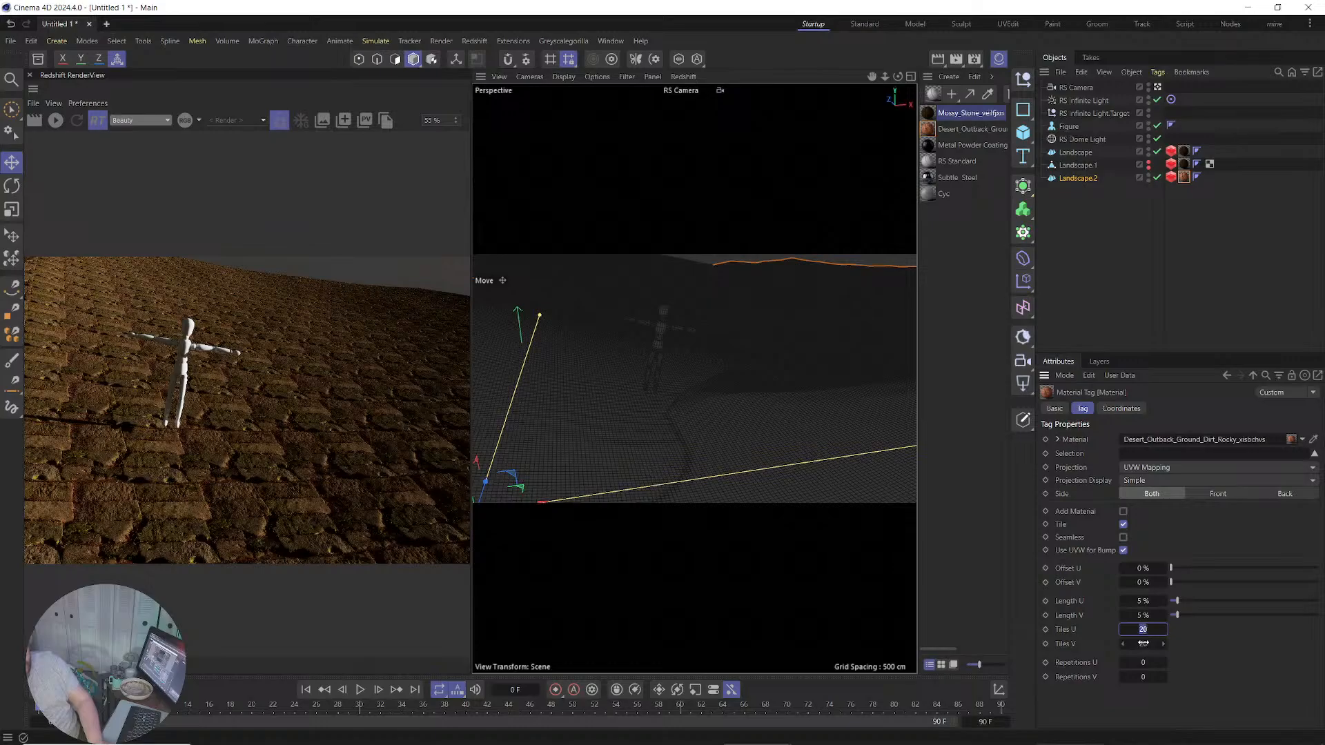
type("15")
key("Tab")
type("15")
key("Return")
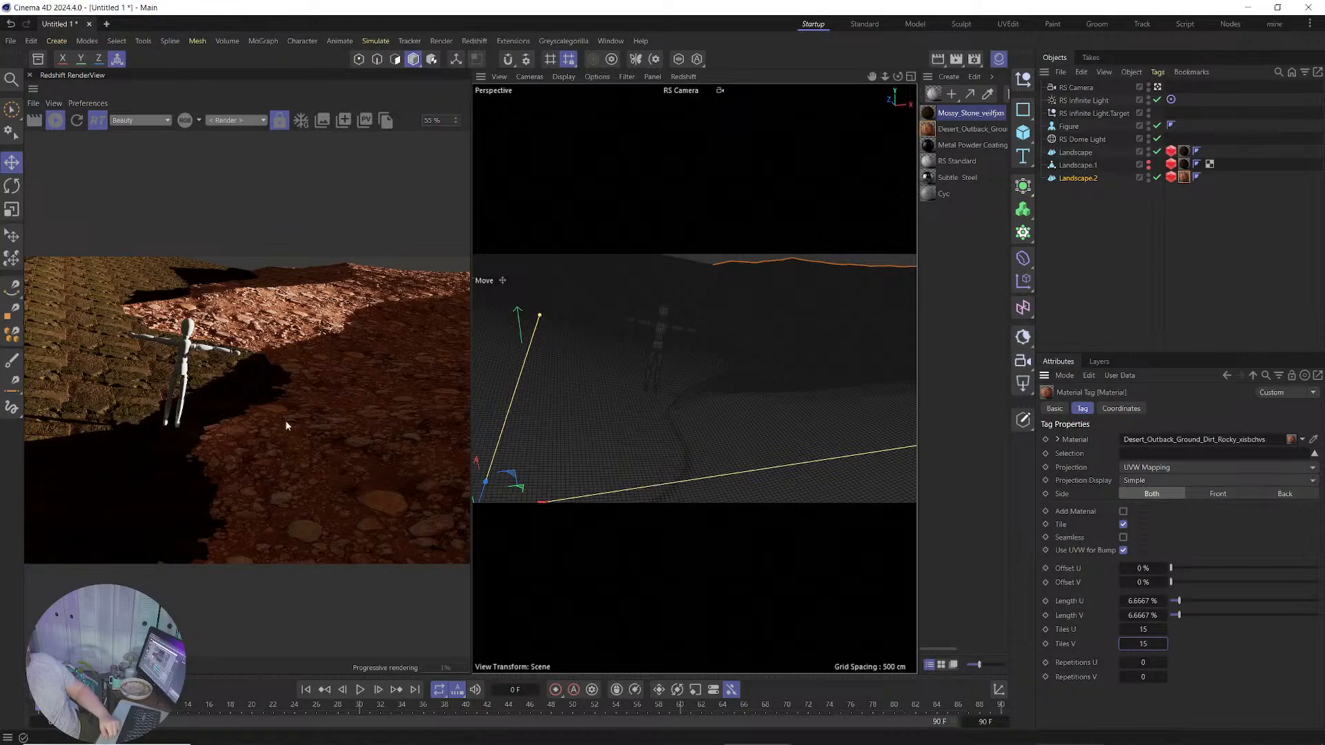
Drag the RS Infinite Light across the scene and raise it higher.
left_click(1084, 100)
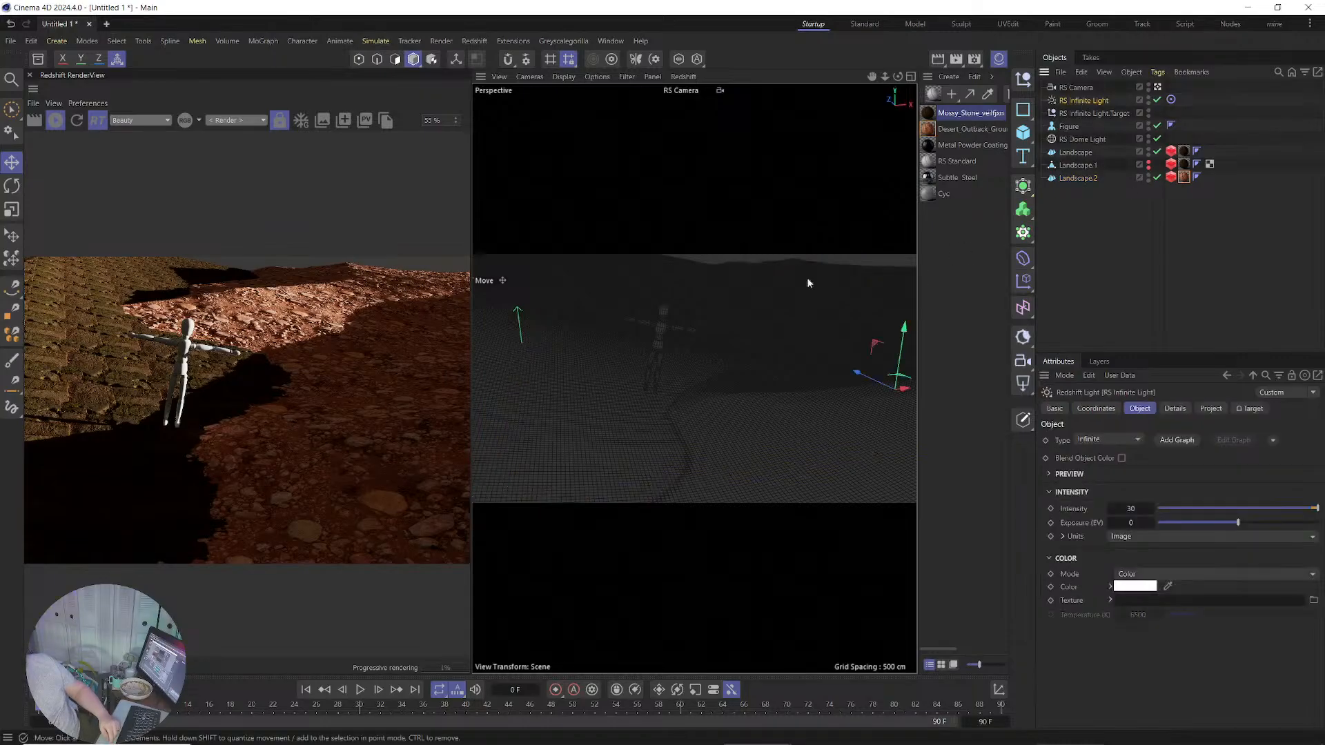
left_click_drag(875, 346, 709, 268)
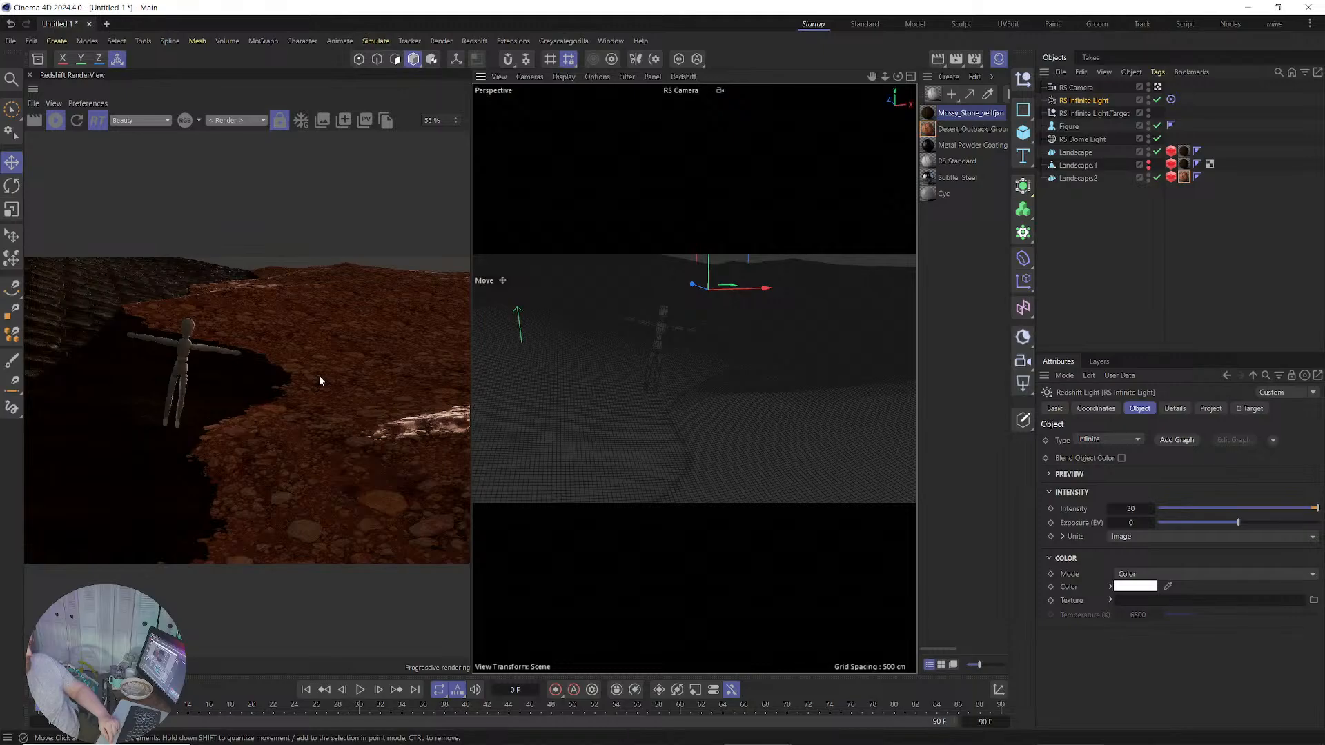
left_click_drag(708, 257, 711, 234)
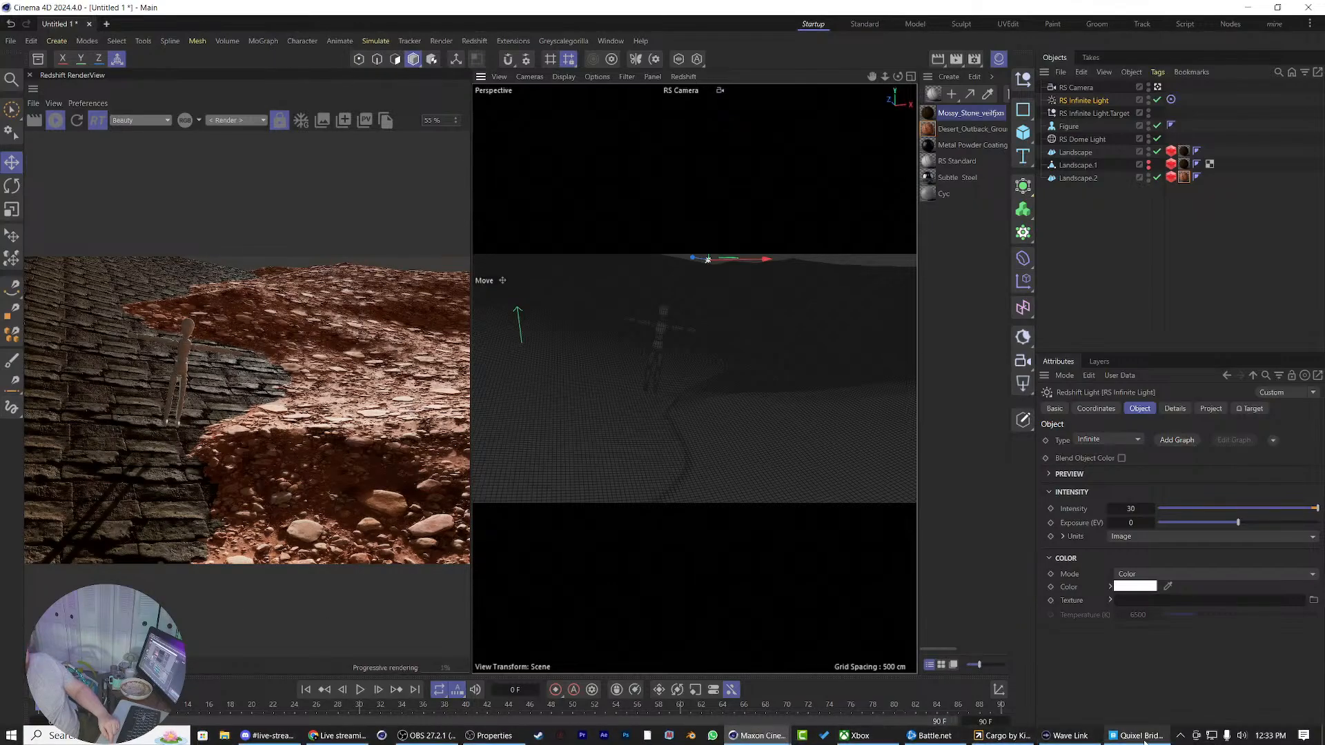
In Quixel Bridge, clear the Historical filter and export Desert Western Ground Mud to Cinema 4D.
left_click(1136, 738)
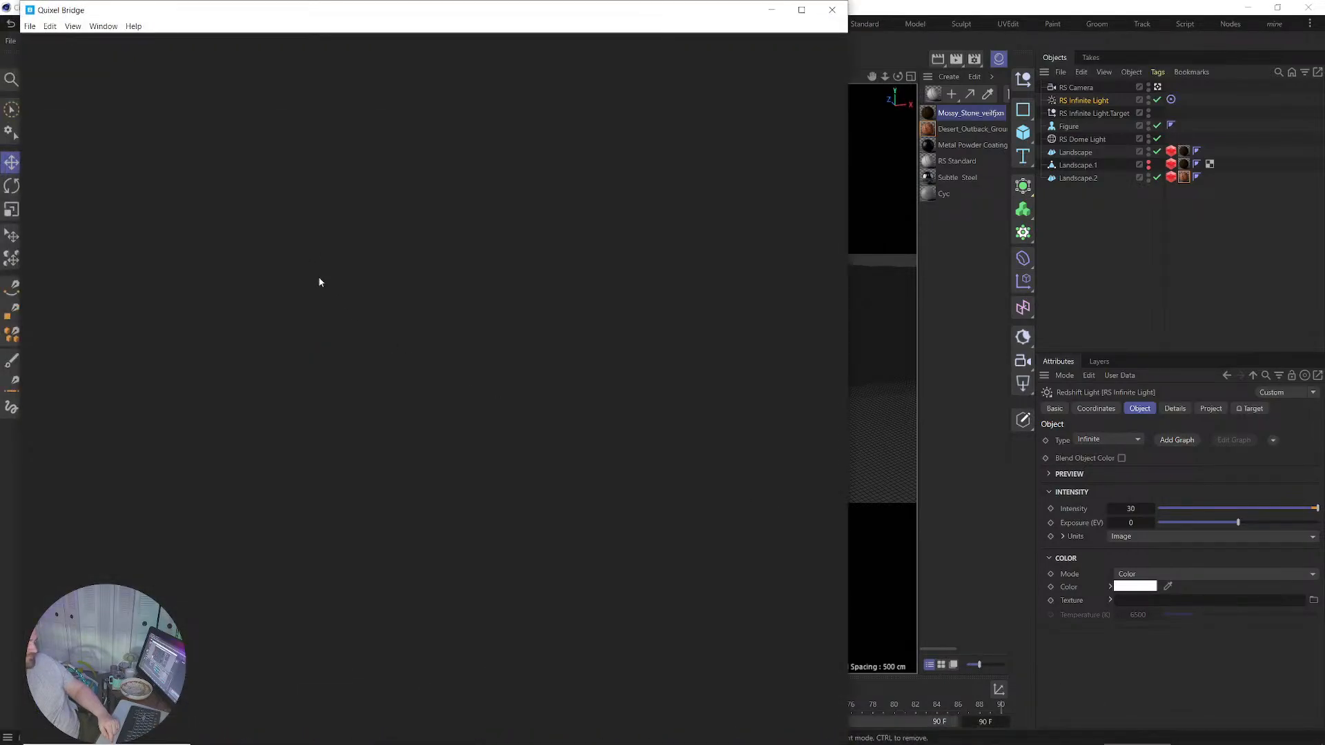
scroll(349, 287, "down", 4)
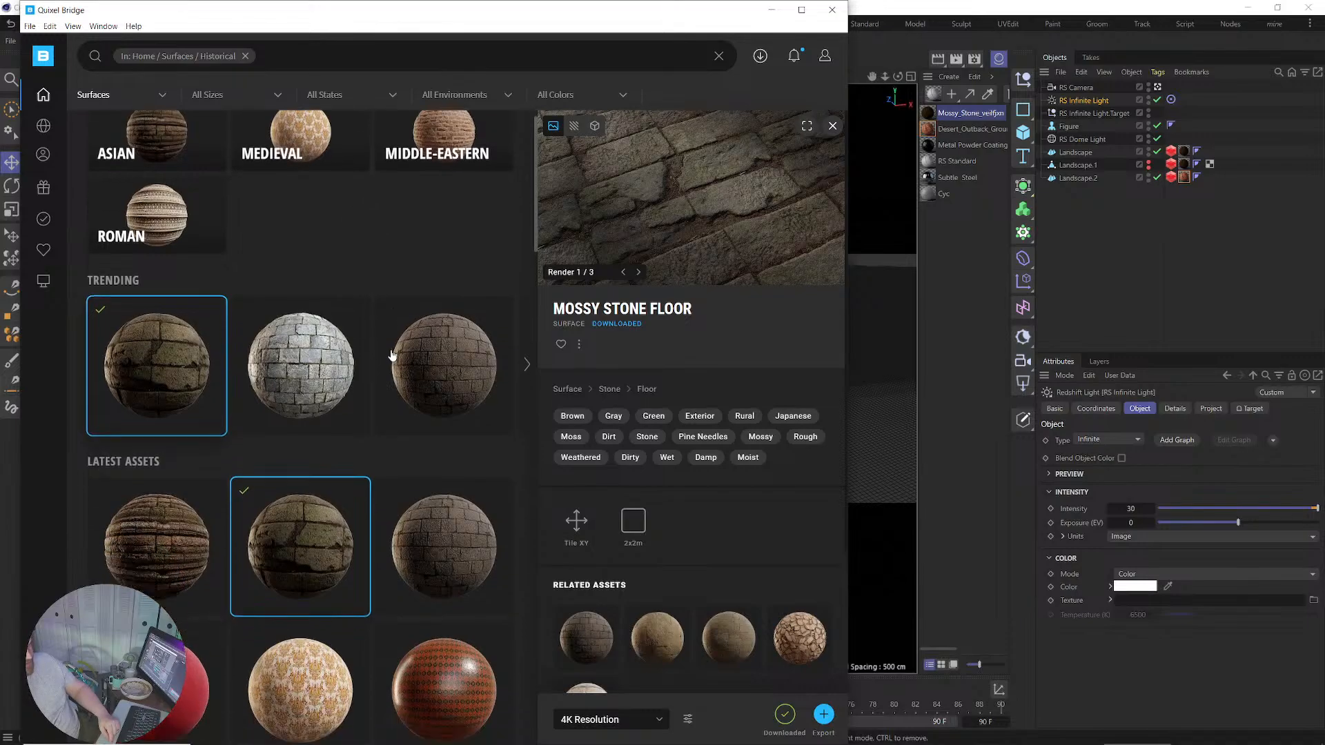
scroll(391, 393, "down", 5)
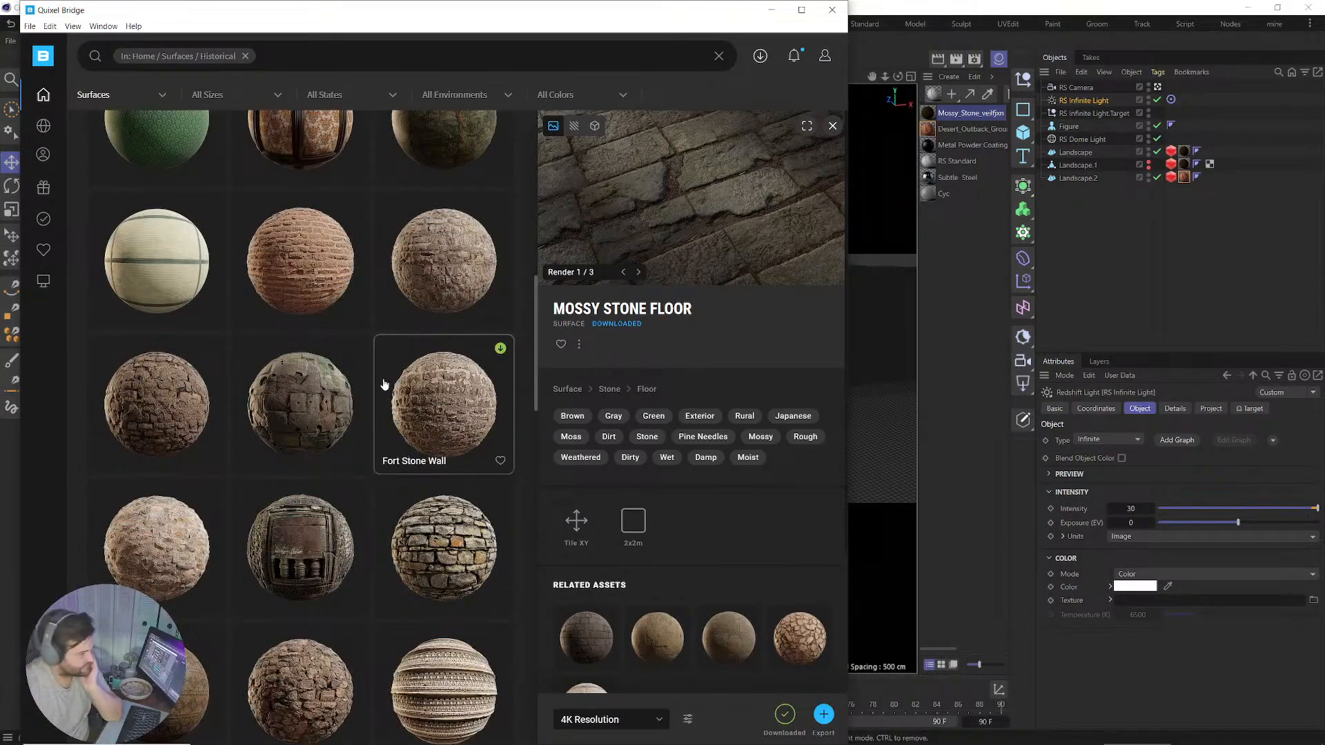
scroll(383, 384, "down", 5)
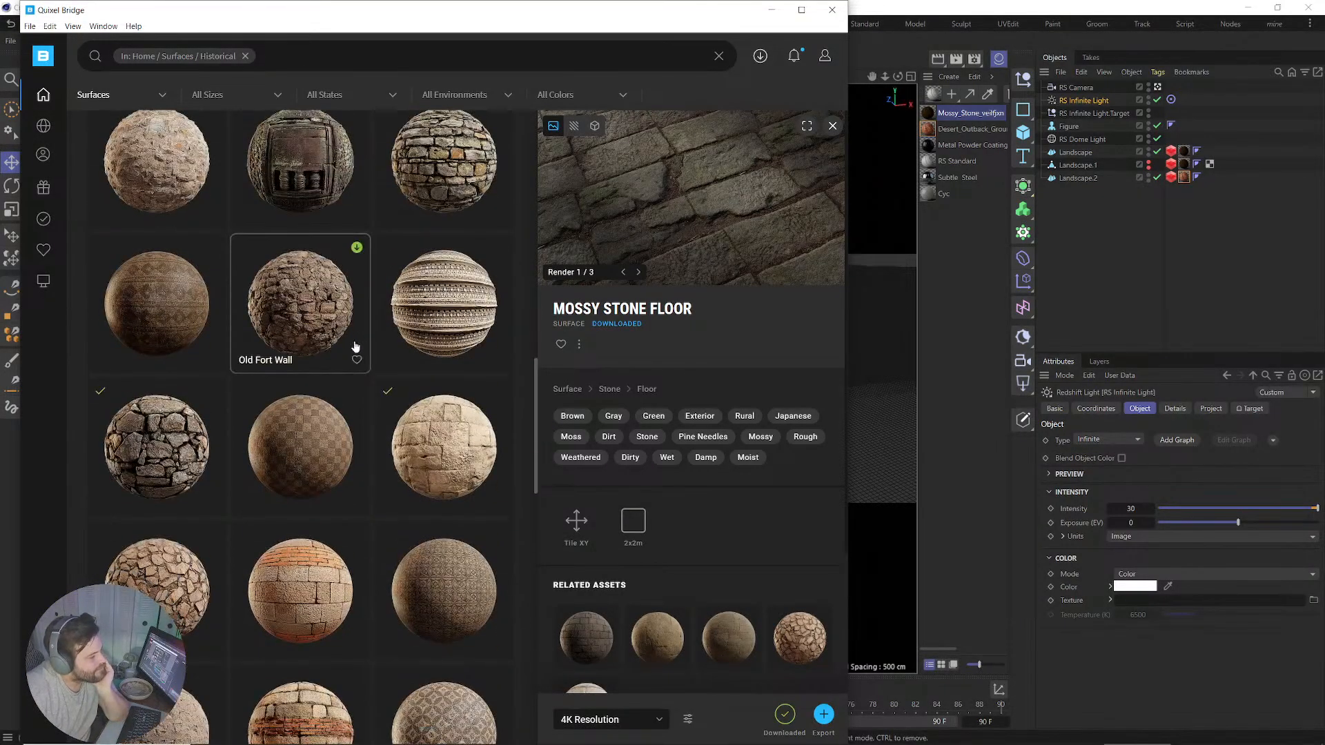
left_click(245, 56)
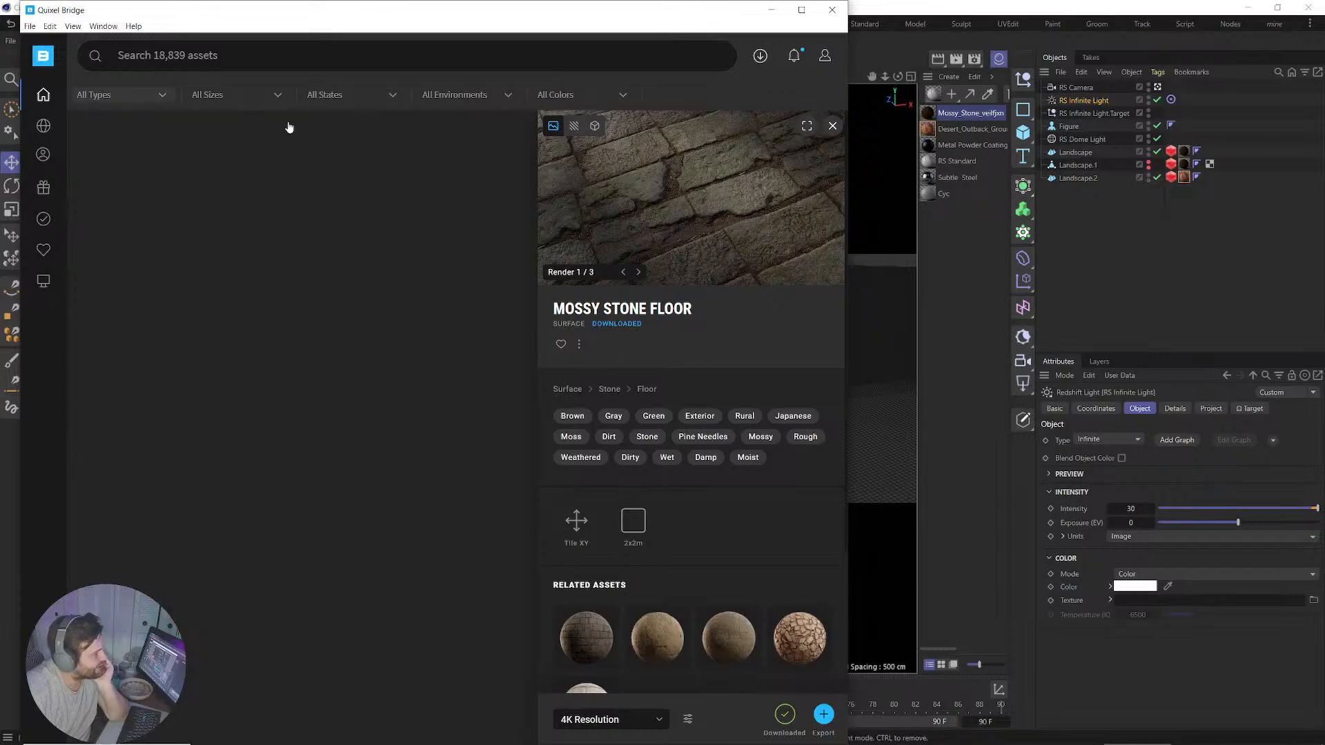
scroll(316, 464, "down", 4)
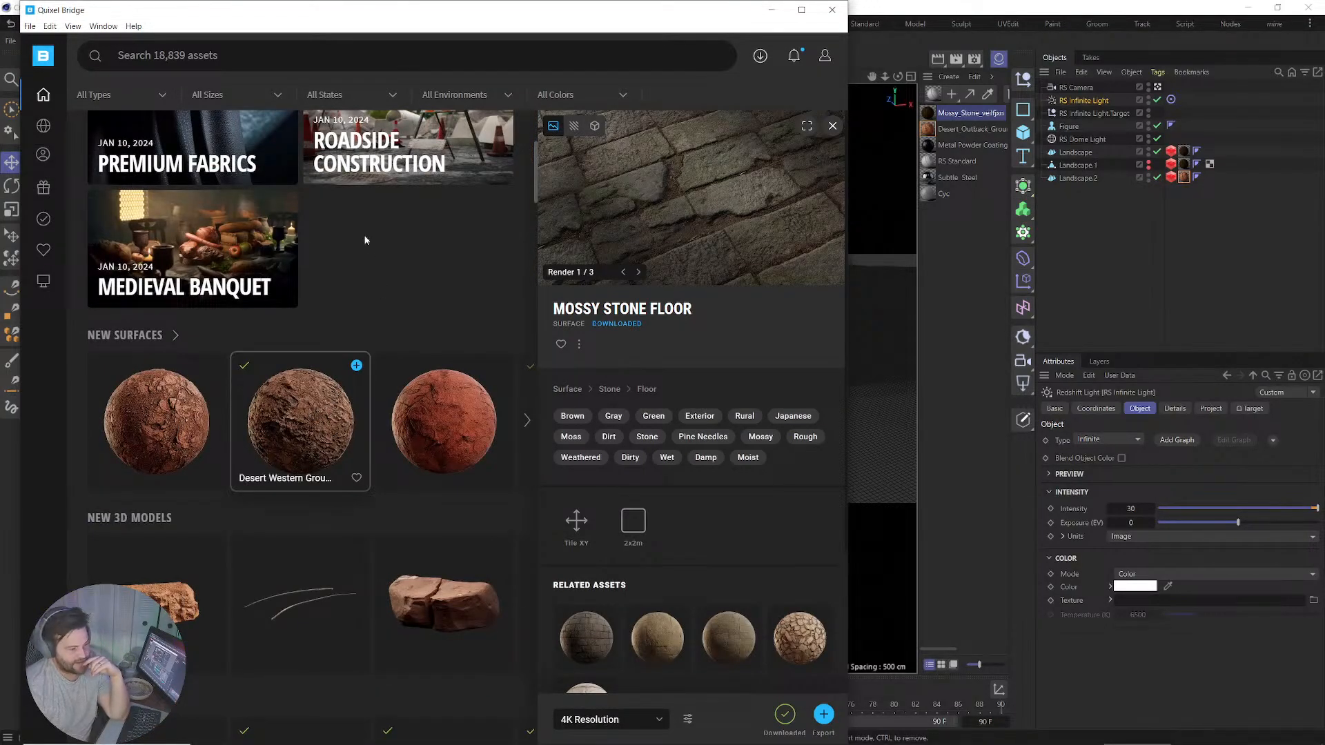
left_click(304, 404)
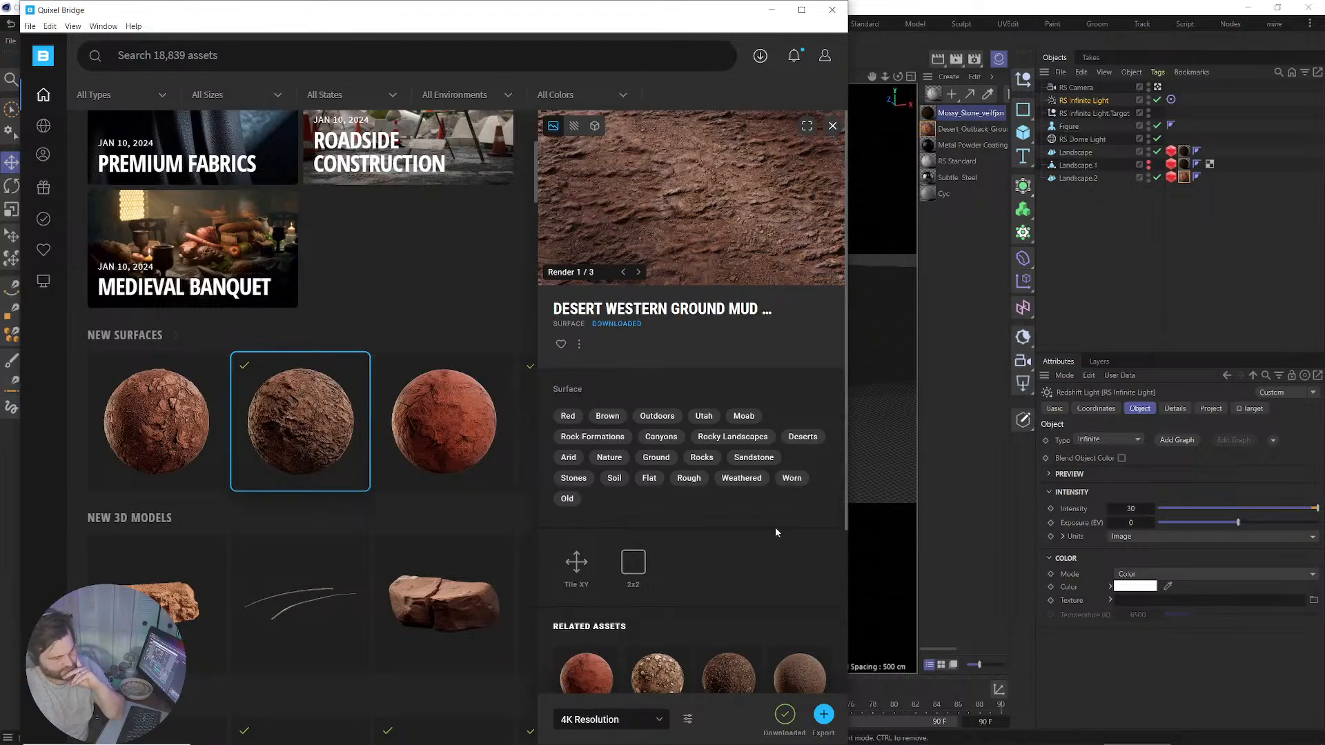
left_click(824, 711)
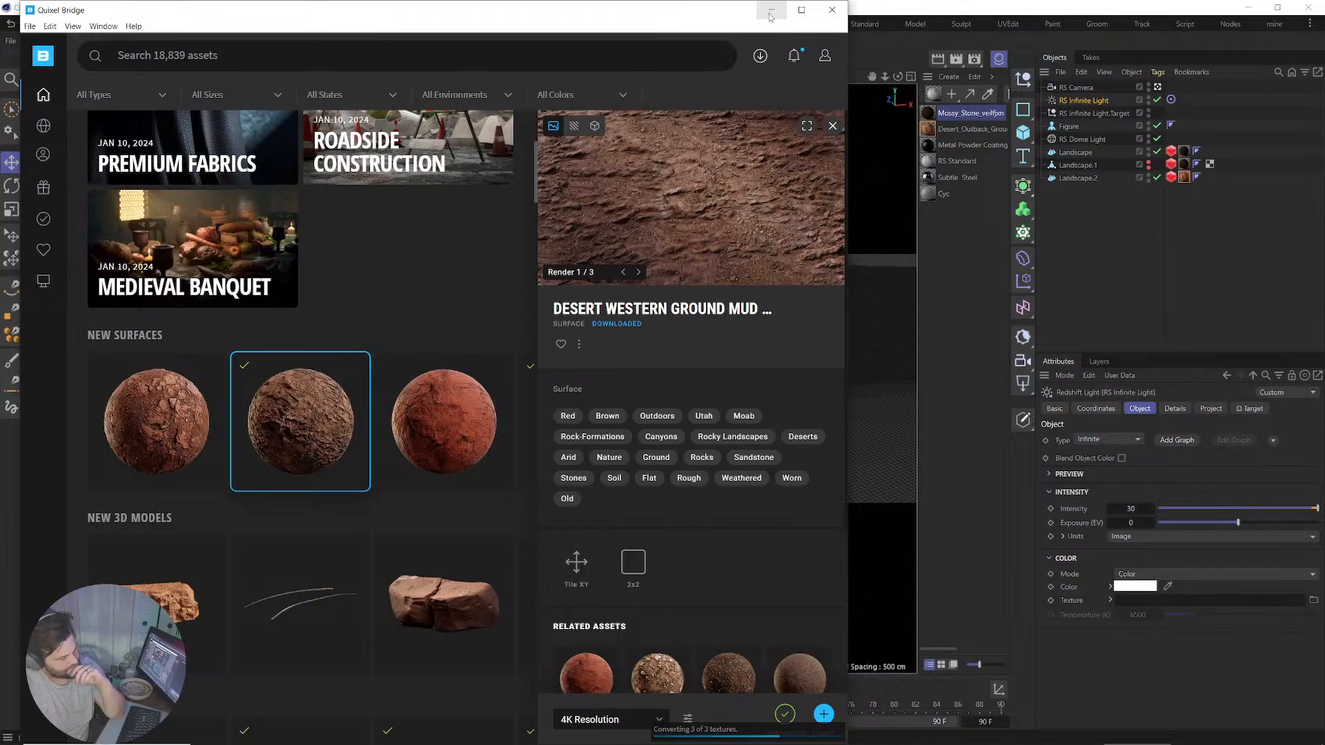
left_click(770, 12)
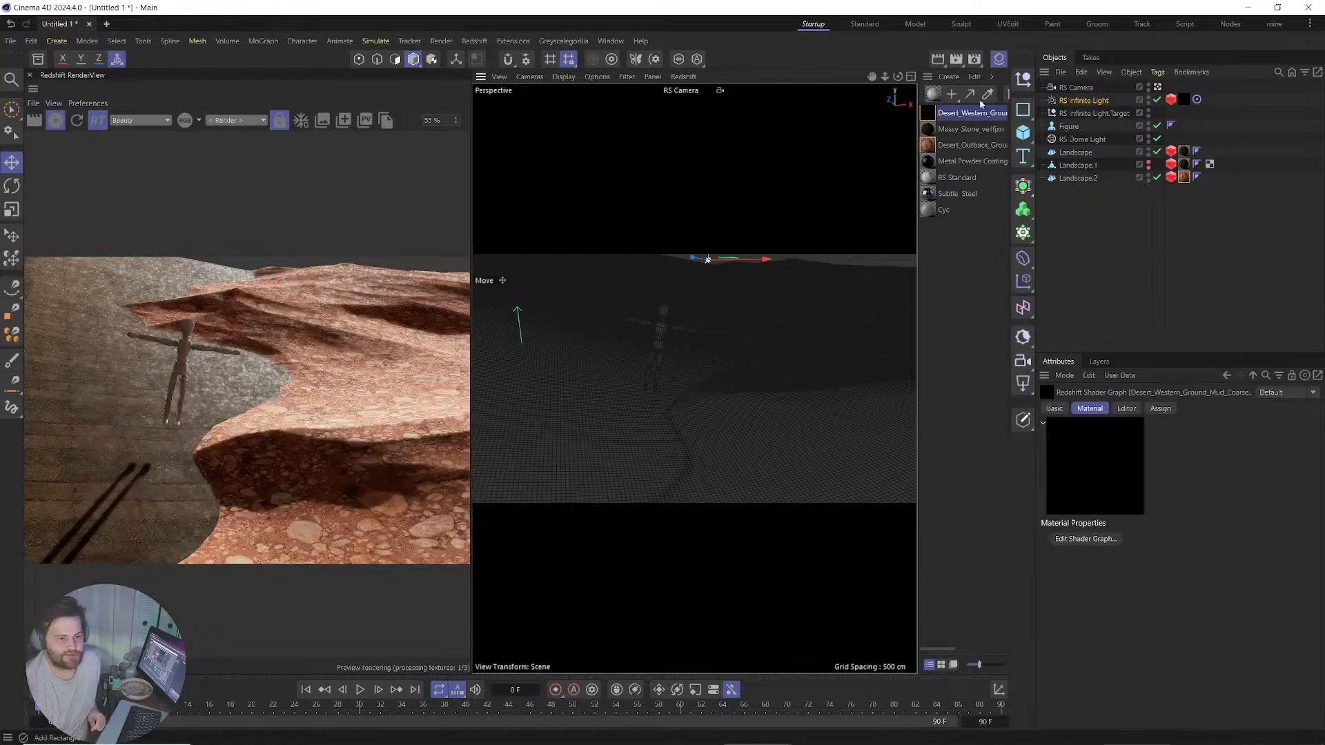
Remap the desert material's displacement New Range to a minimum of -0.5 and maximum of 0.5.
double_click(930, 113)
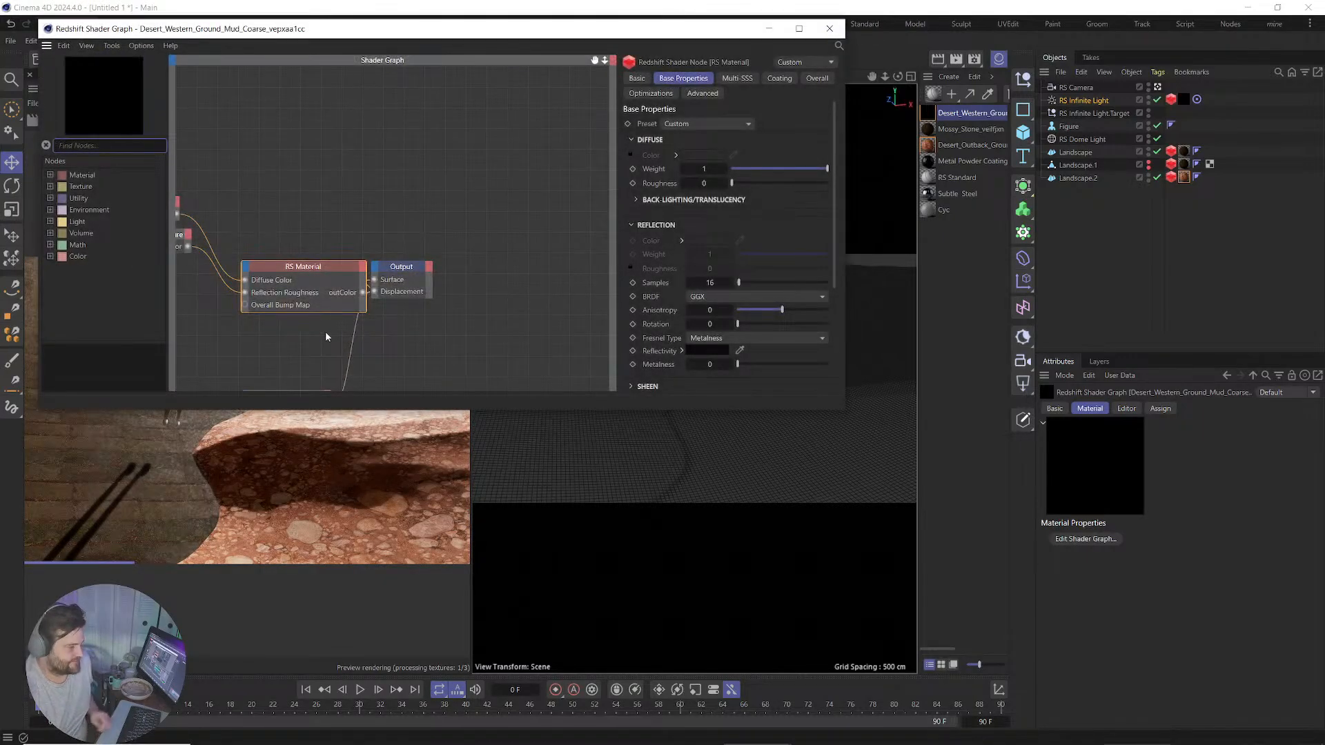
left_click(387, 247)
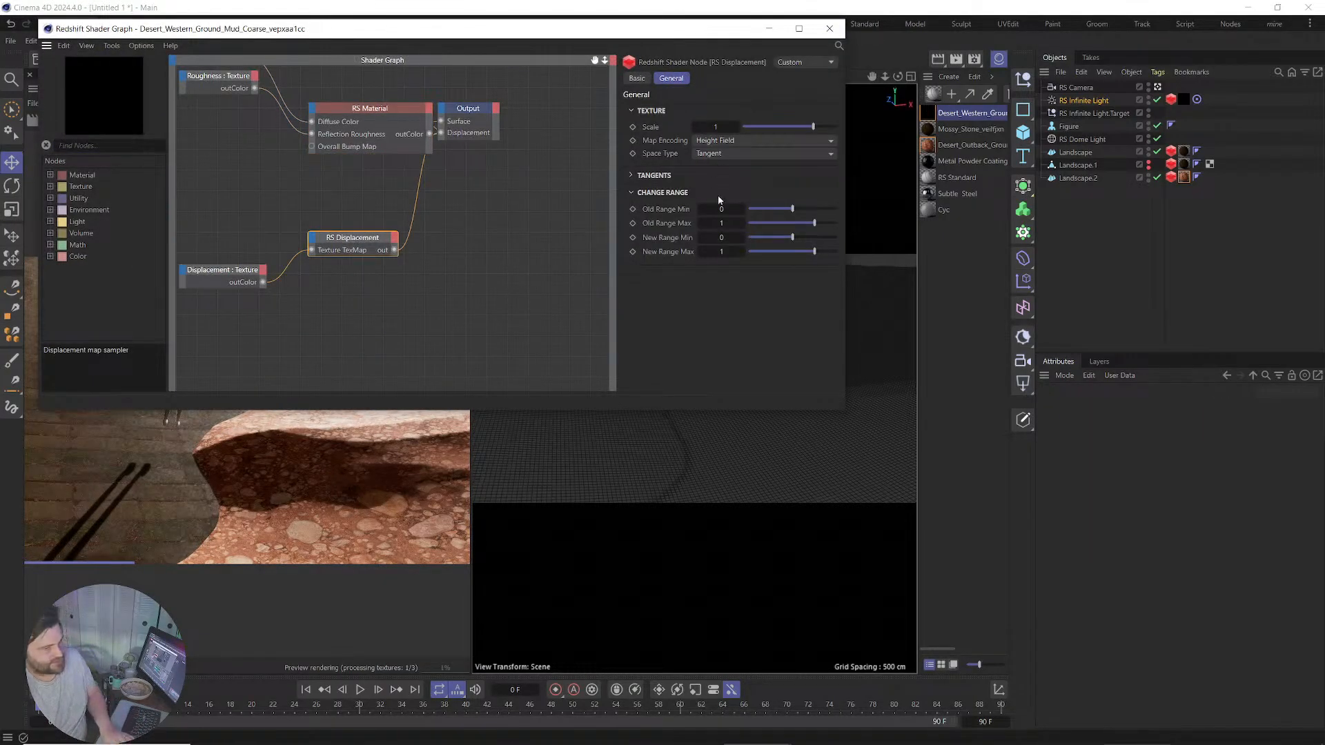
type("-.5")
key("Tab")
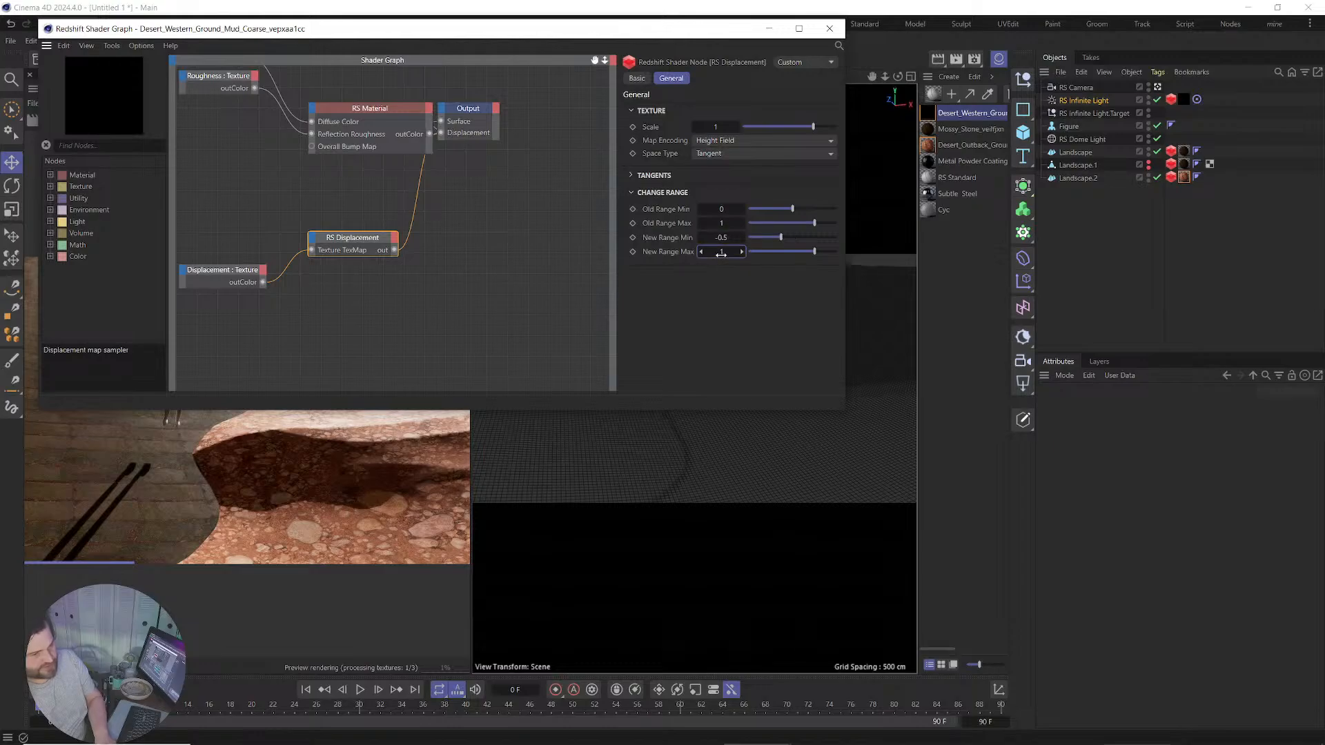
type(".5")
left_click(452, 326)
Set the displacement texture's colour space to Raw and close the shader graph.
left_click(222, 270)
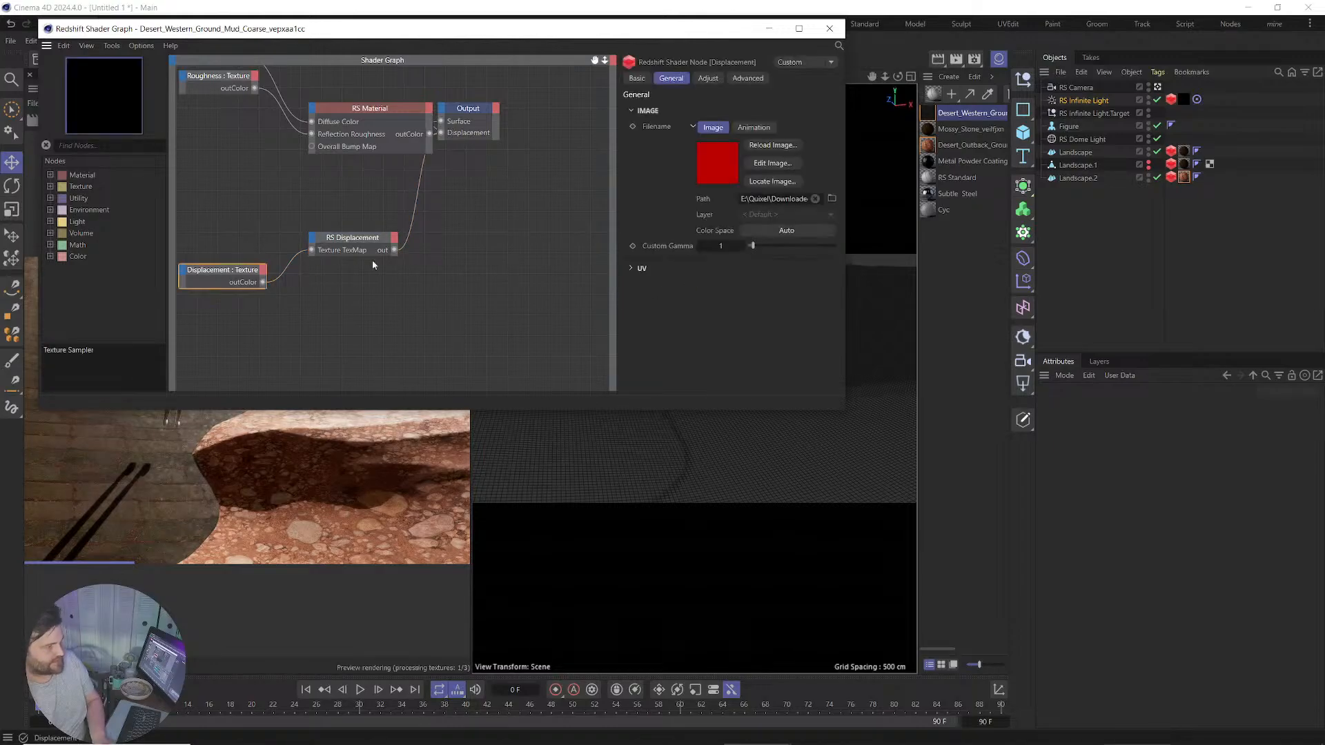
left_click(780, 230)
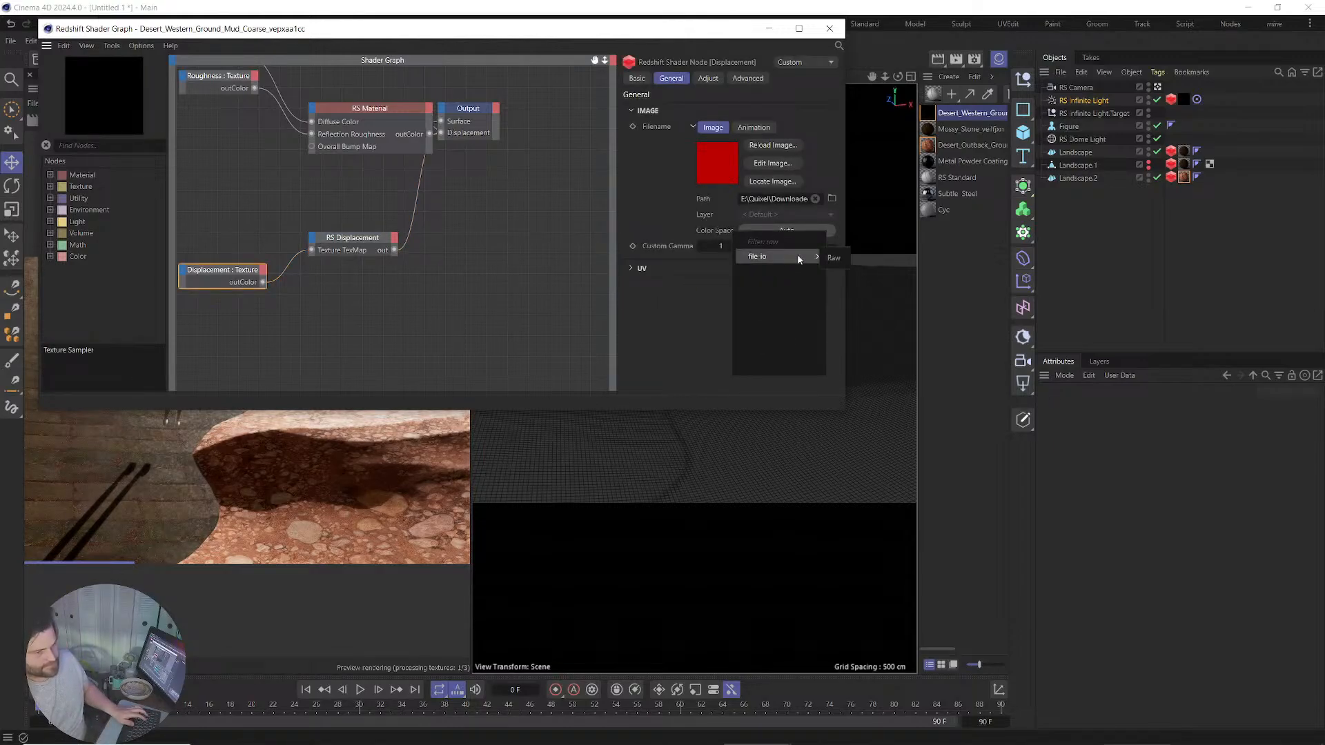
left_click(832, 256)
left_click(830, 31)
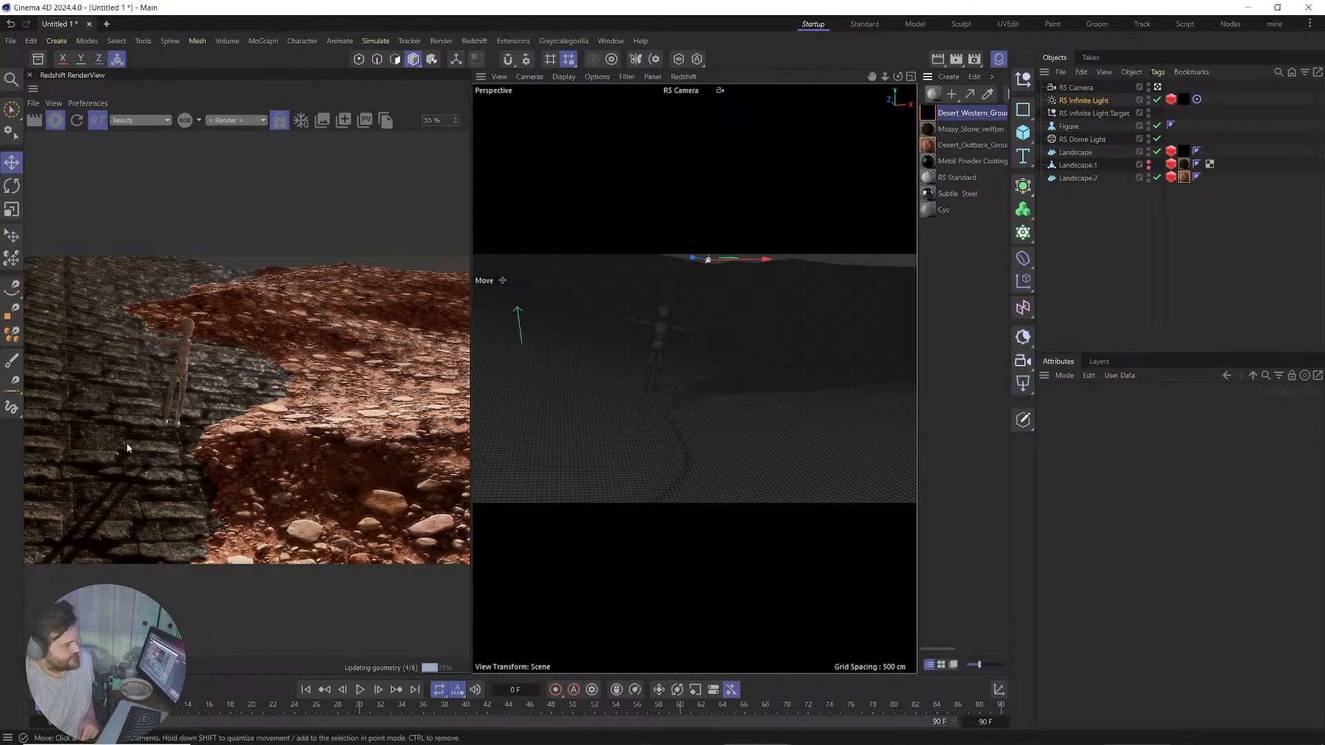
Set the Landscape material tag's Tiles U and Tiles V both to 25.
left_click(1184, 151)
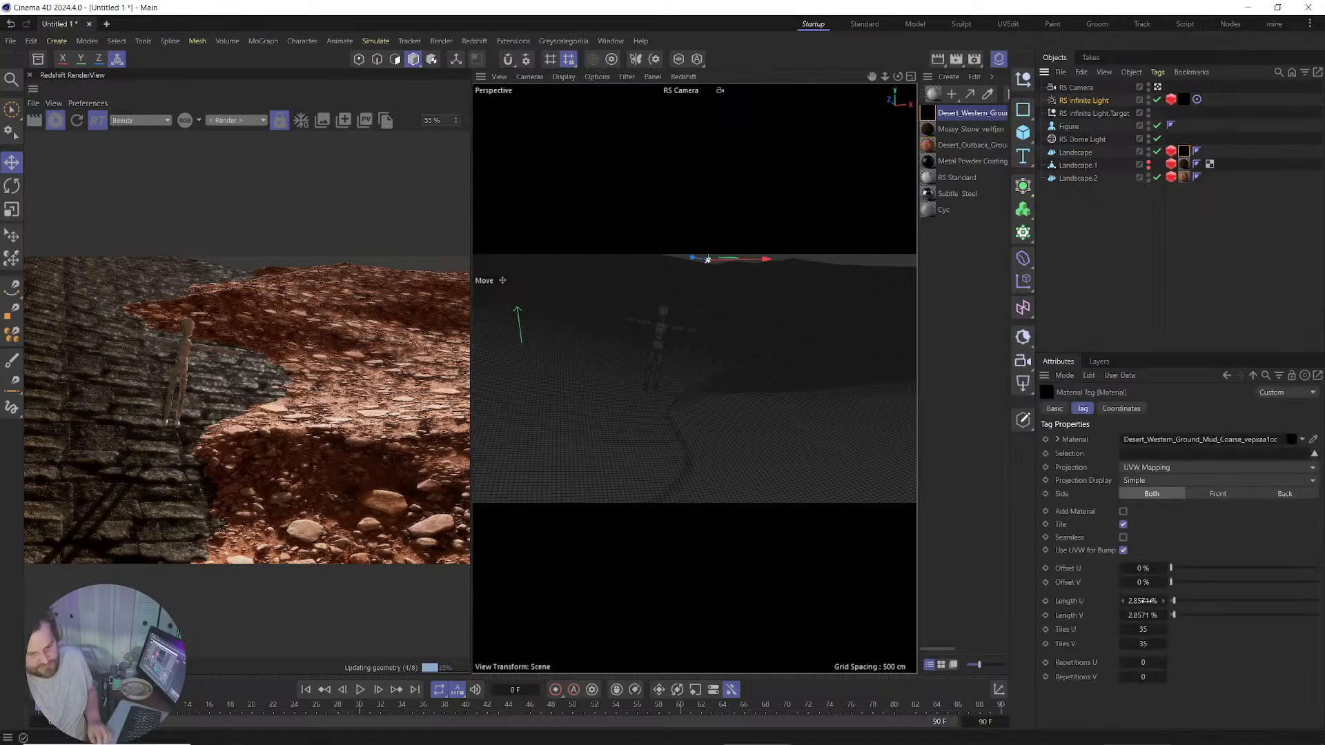
left_click(1145, 630)
type("2")
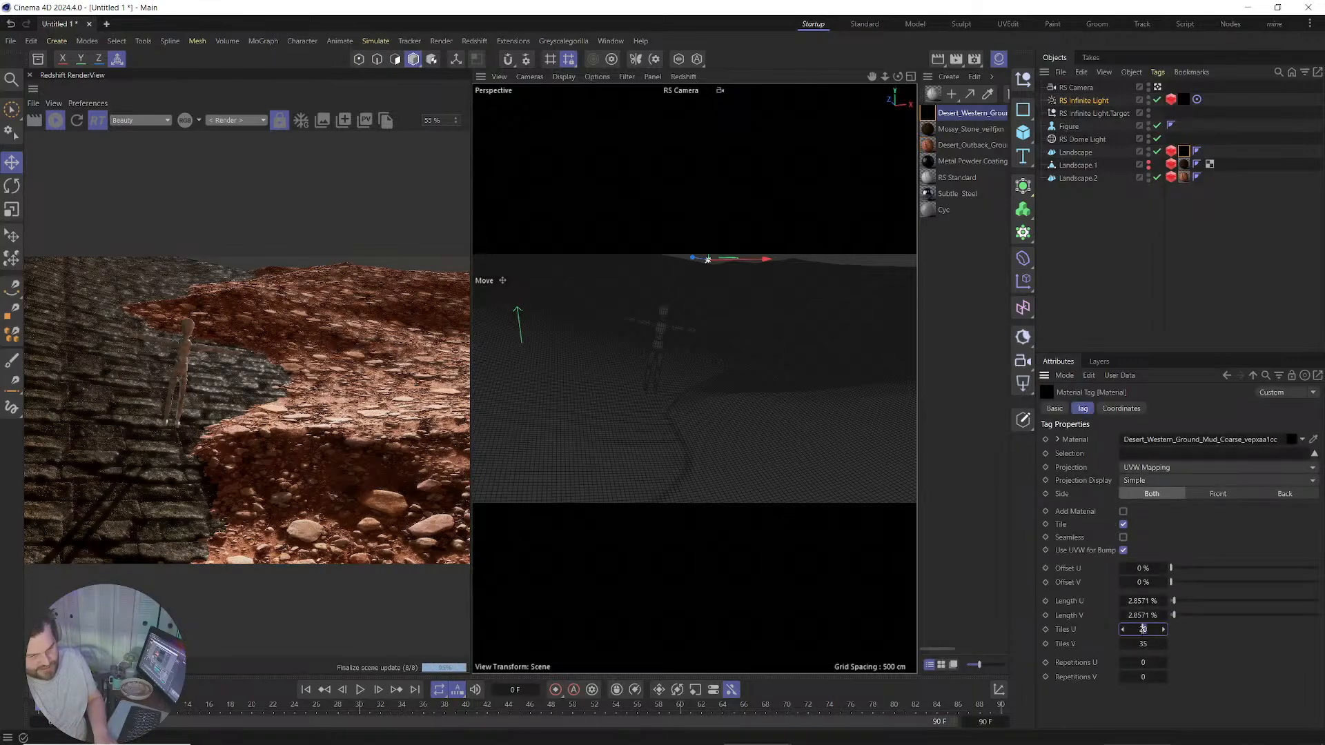
type("5")
key("Tab")
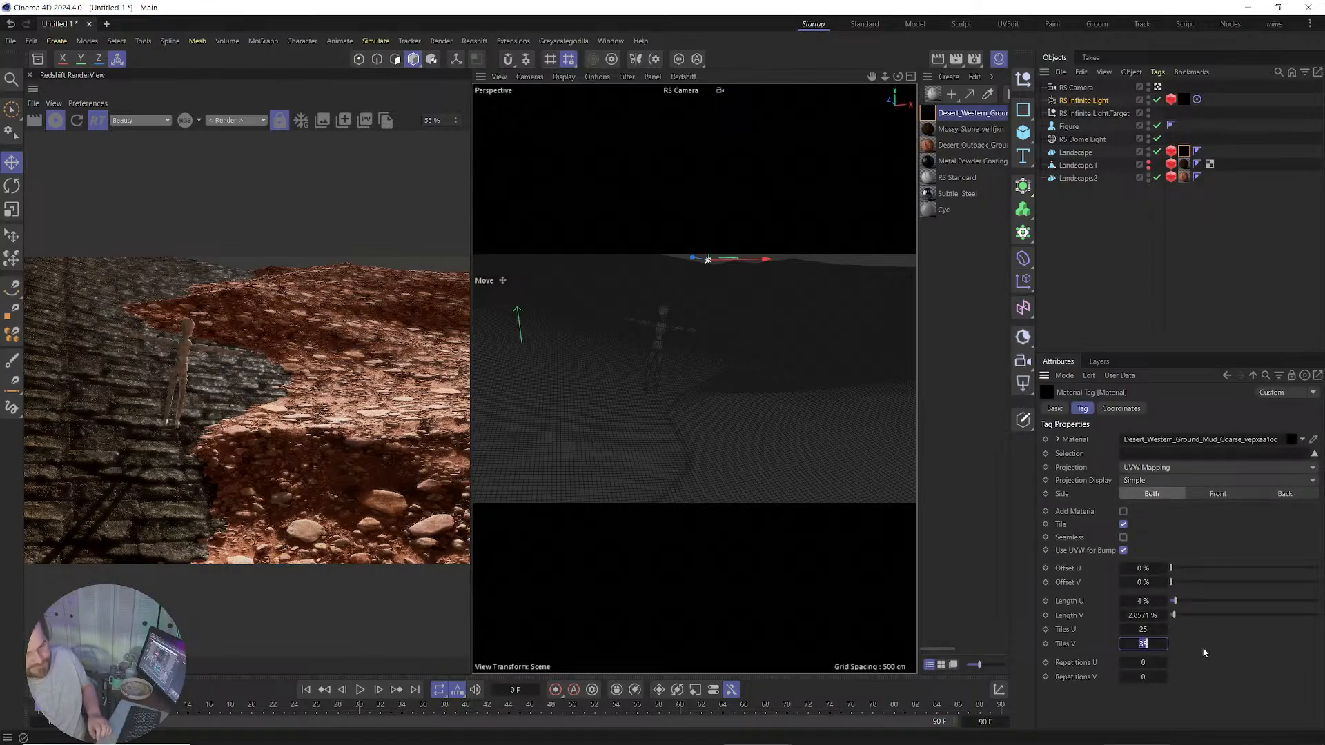
type("25")
key("Return")
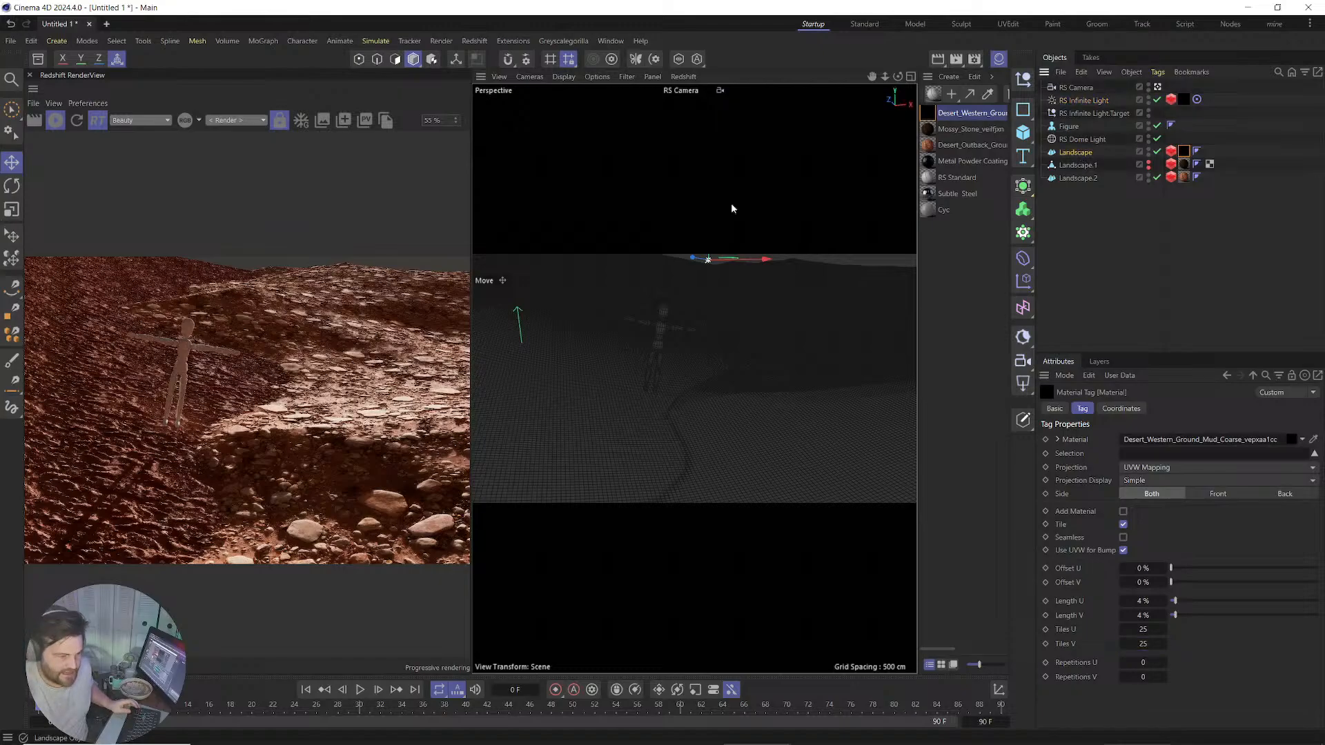
Duplicate Landscape as Landscape.3 with seed 231, nudge it, and copy Landscape.2 as Landscape.4.
left_click(593, 308)
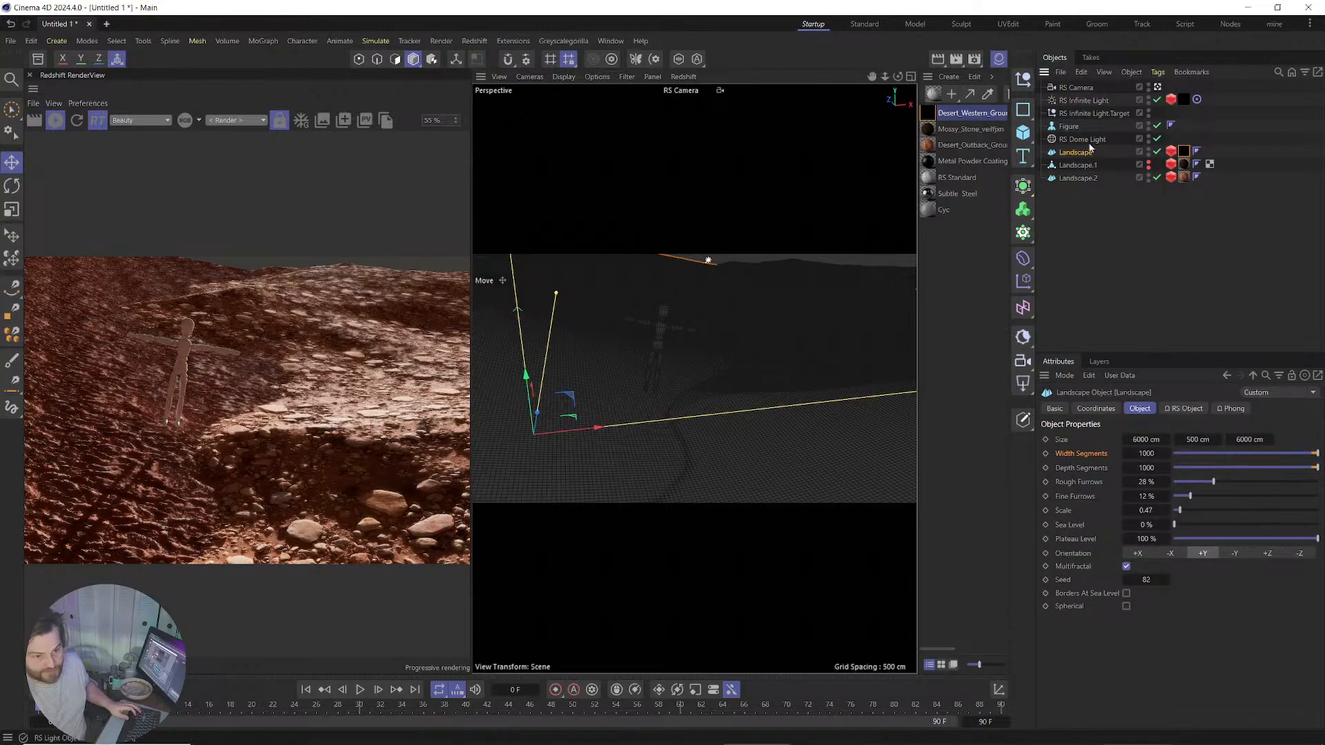
left_click_drag(1080, 151, 1081, 147, "ctrl")
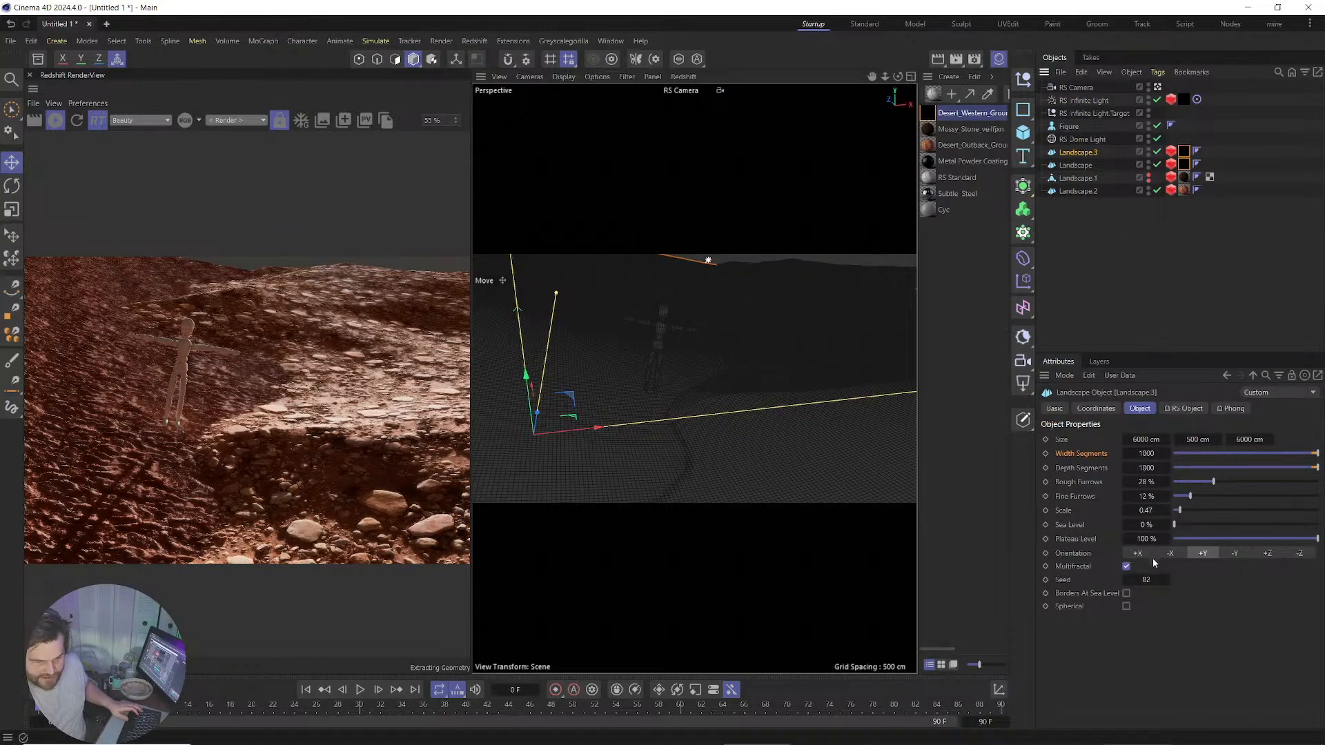
left_click(1174, 582)
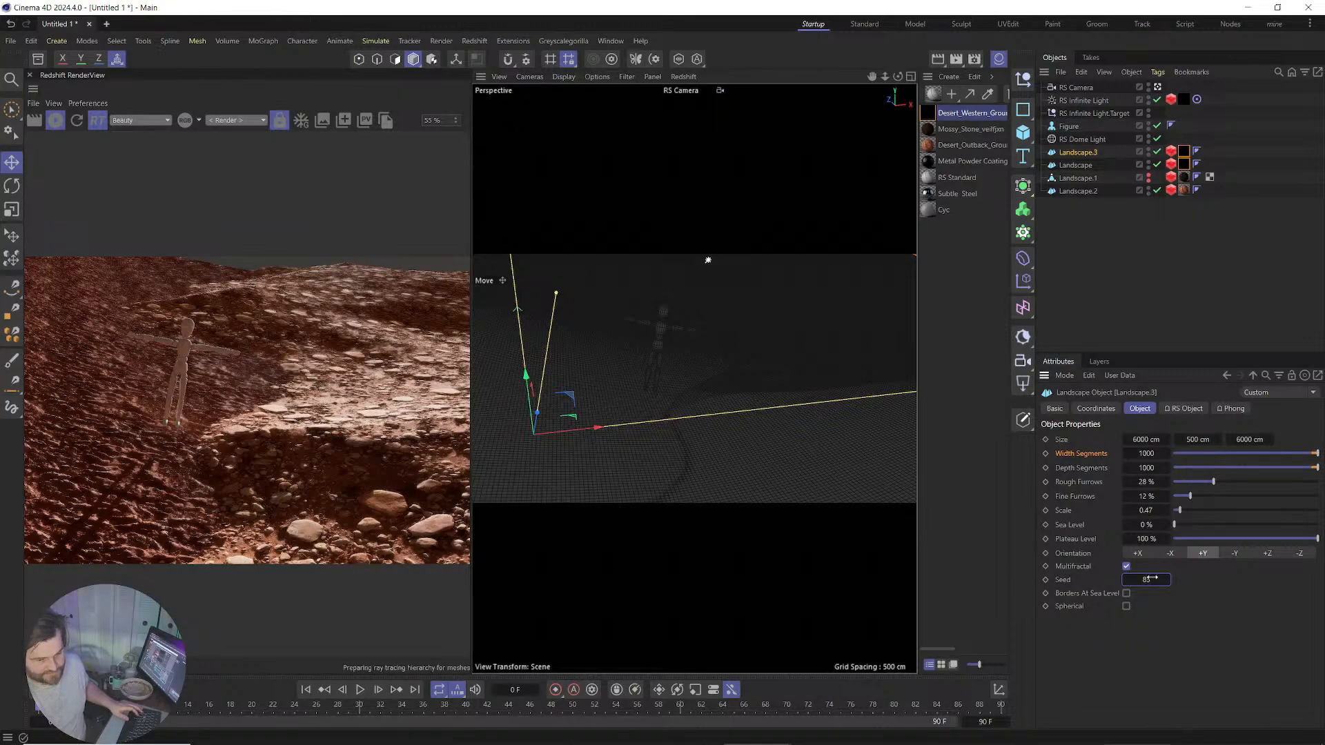
left_click_drag(1150, 580, 786, 423)
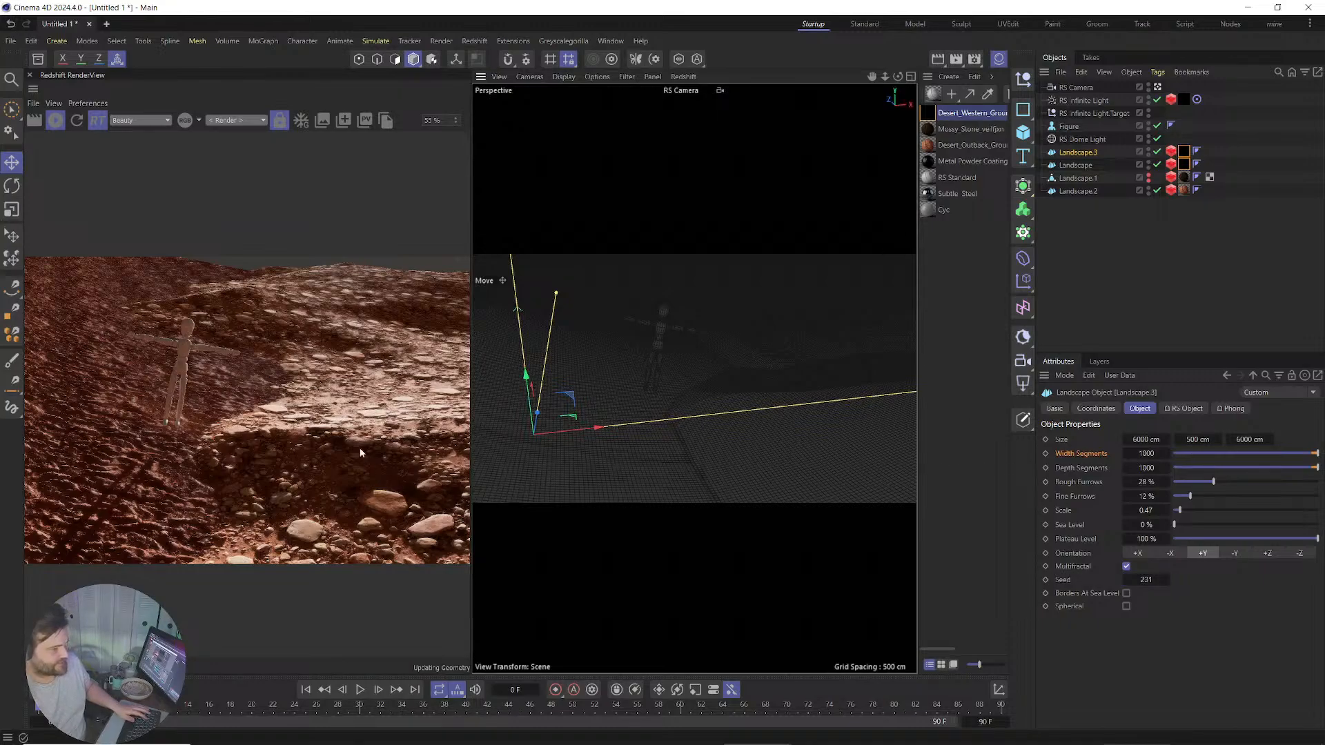
key("e")
left_click_drag(562, 392, 490, 420)
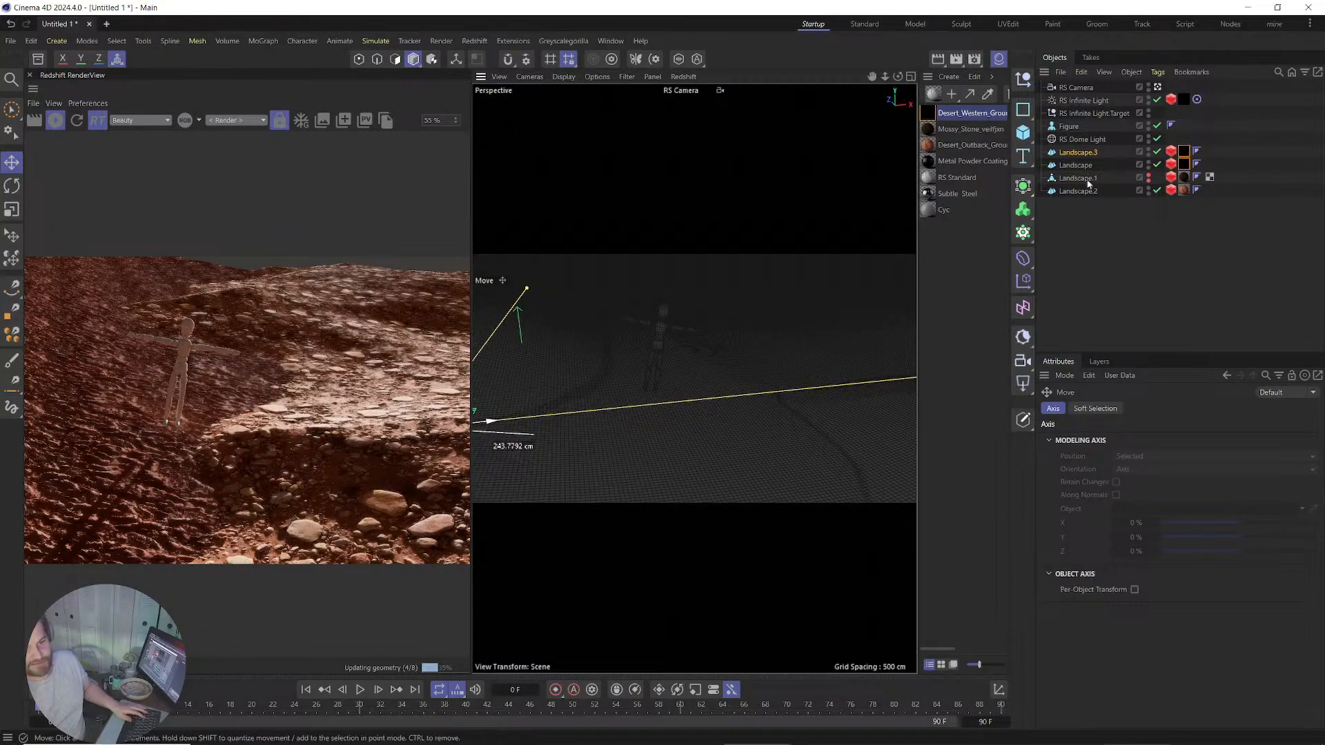
left_click_drag(1079, 191, 1080, 236, "ctrl")
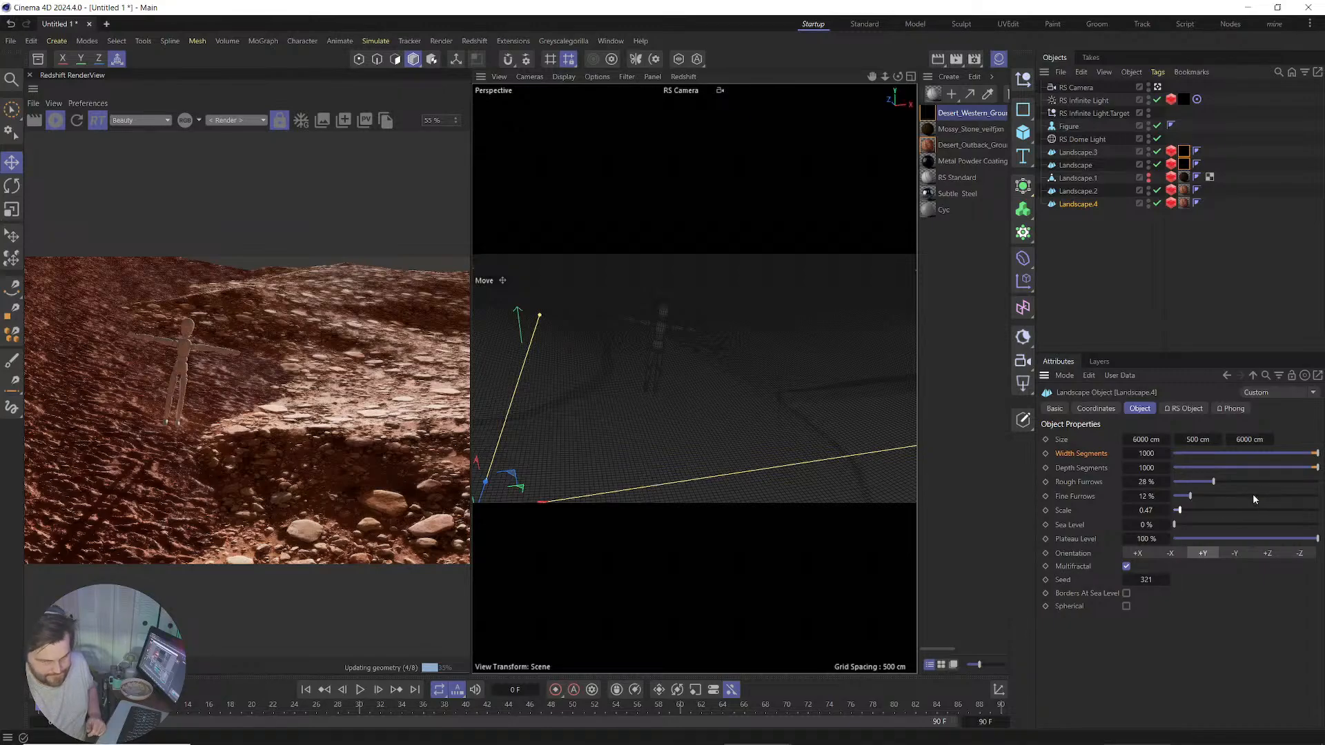
Give Landscape.4 25 % fine furrows and seed 371, then move it beside the figure.
left_click_drag(1190, 496, 1209, 496)
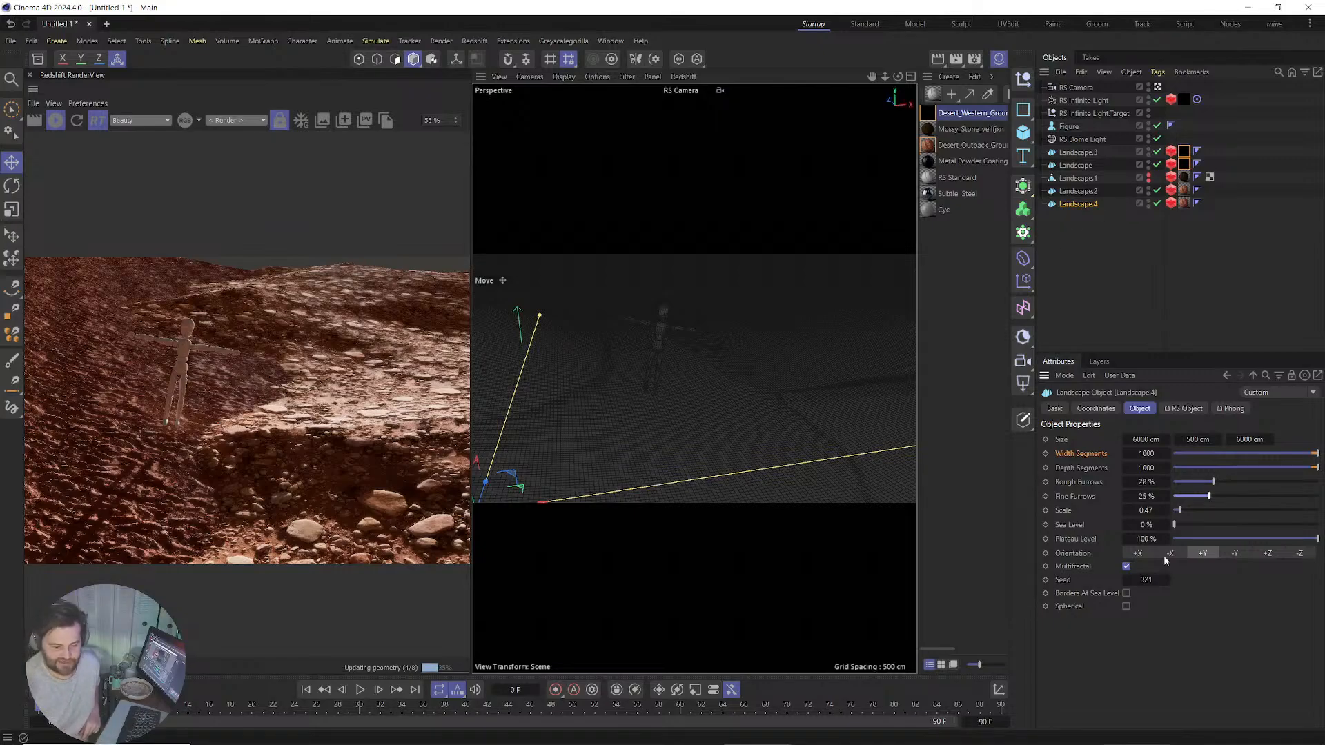
left_click_drag(1148, 579, 1183, 580)
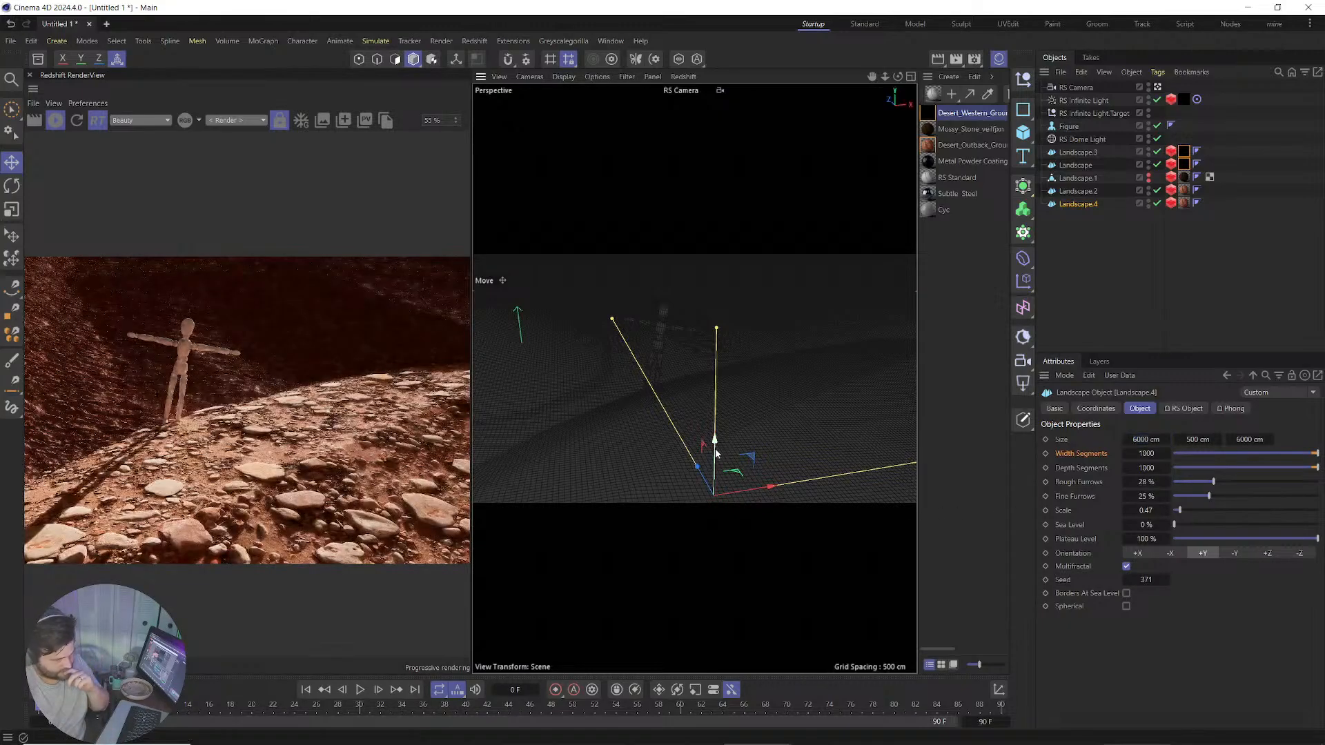
mouse_move(717, 454)
left_mouse_down()
mouse_move(713, 495)
mouse_move(698, 426)
mouse_move(702, 474)
mouse_move(704, 456)
left_mouse_up()
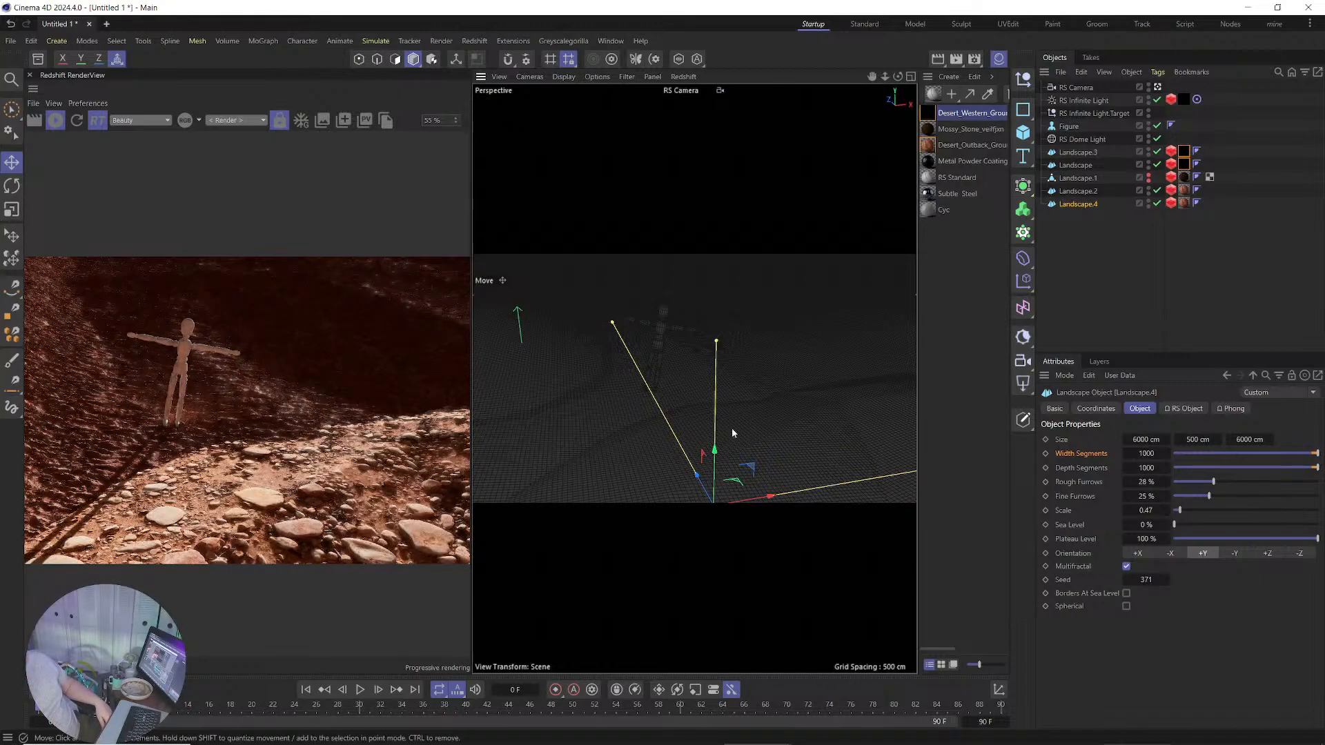
left_click_drag(697, 475, 621, 292)
left_click_drag(620, 296, 619, 291)
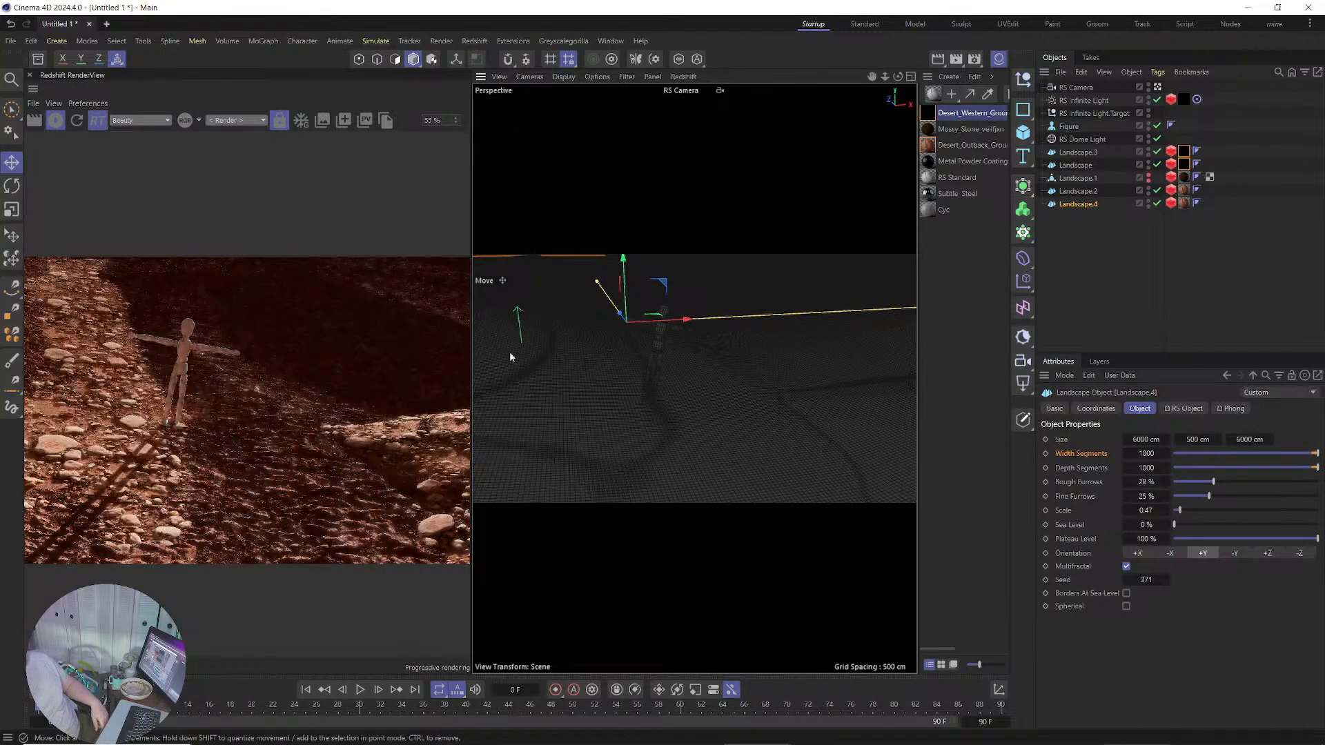
scroll(129, 405, "down", 1)
scroll(129, 405, "down", 1)
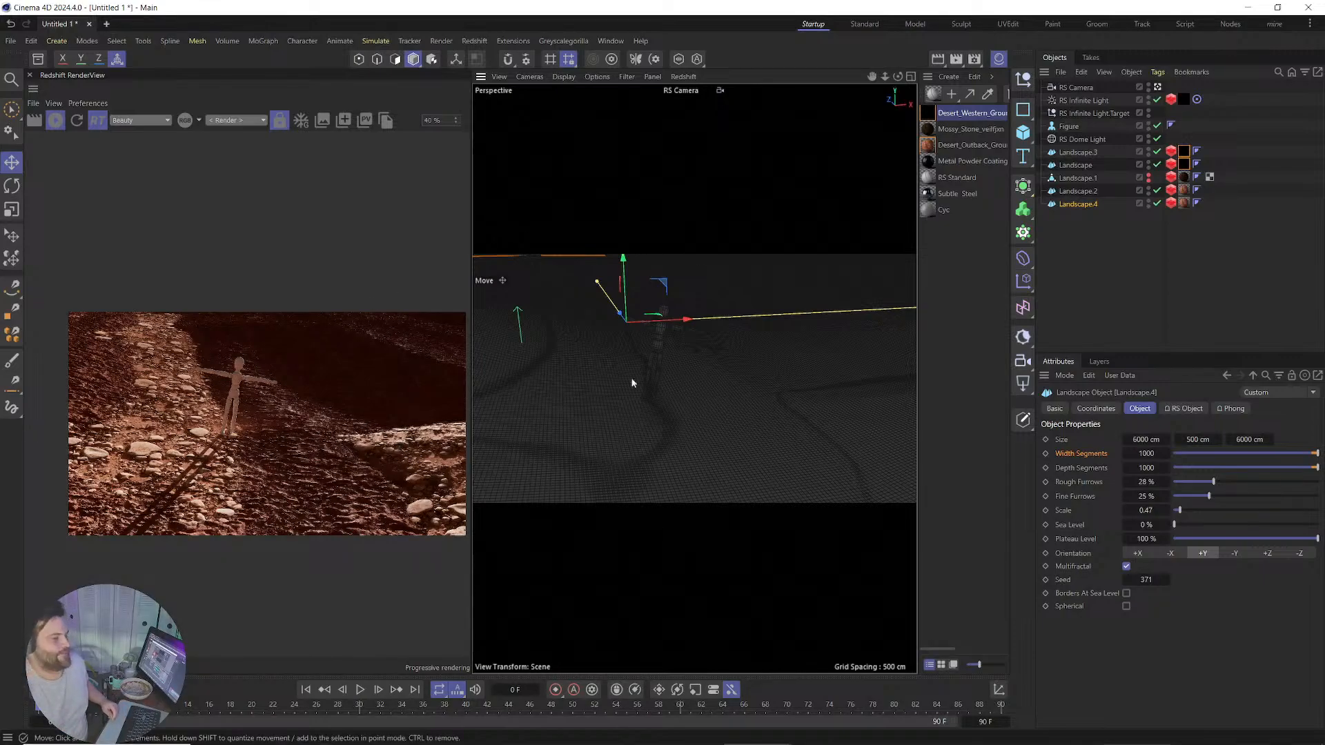
scroll(269, 452, "up", 1)
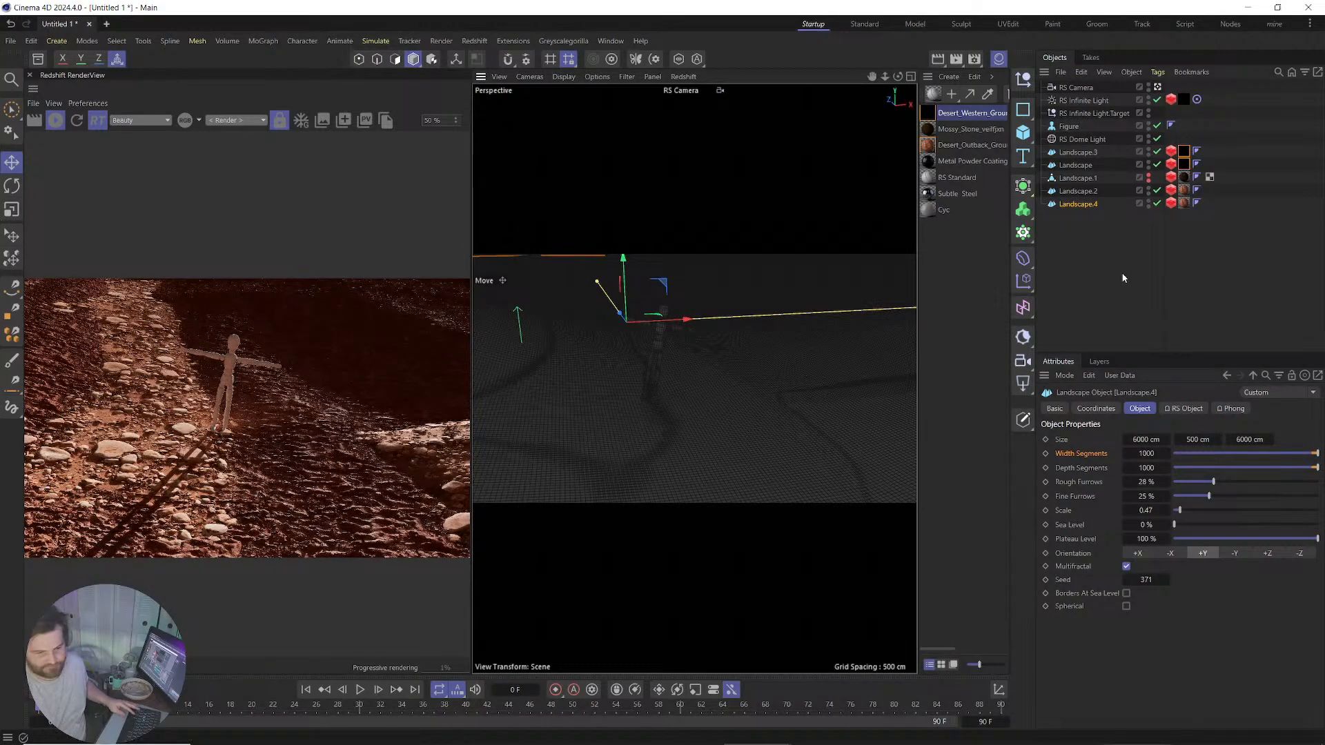
On all five RS Object tags set min edge length 4, screen-space adaptive, 8 subdivisions, displacement max and scale 10.
left_click_drag(1167, 135, 1178, 221)
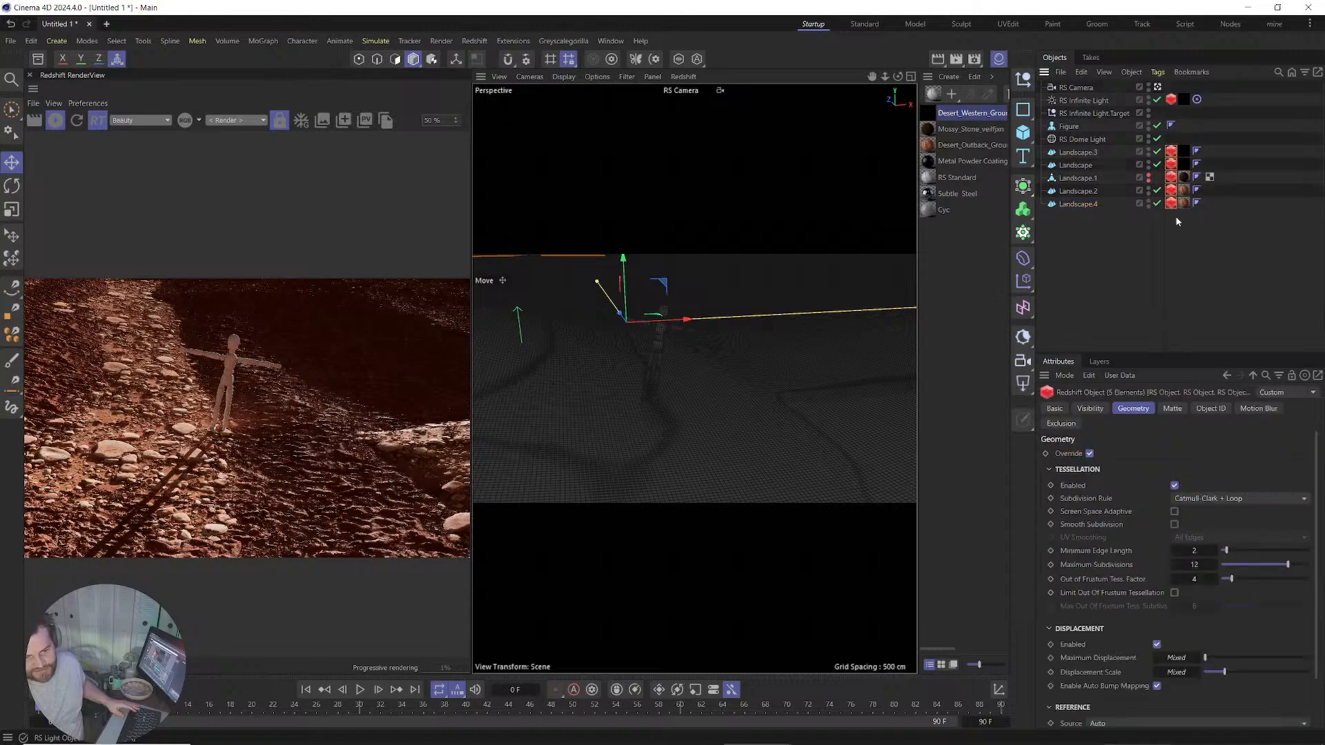
left_click(1194, 550)
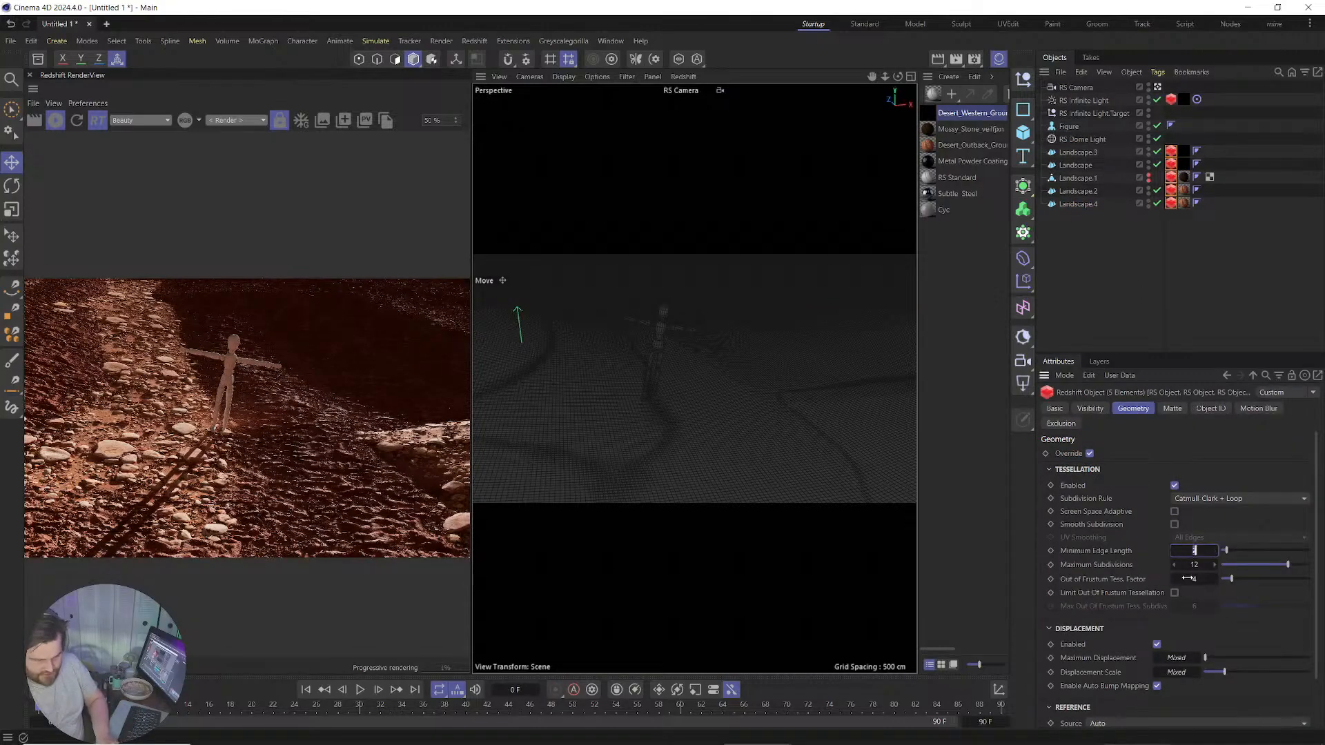
type("4")
left_click(1174, 511)
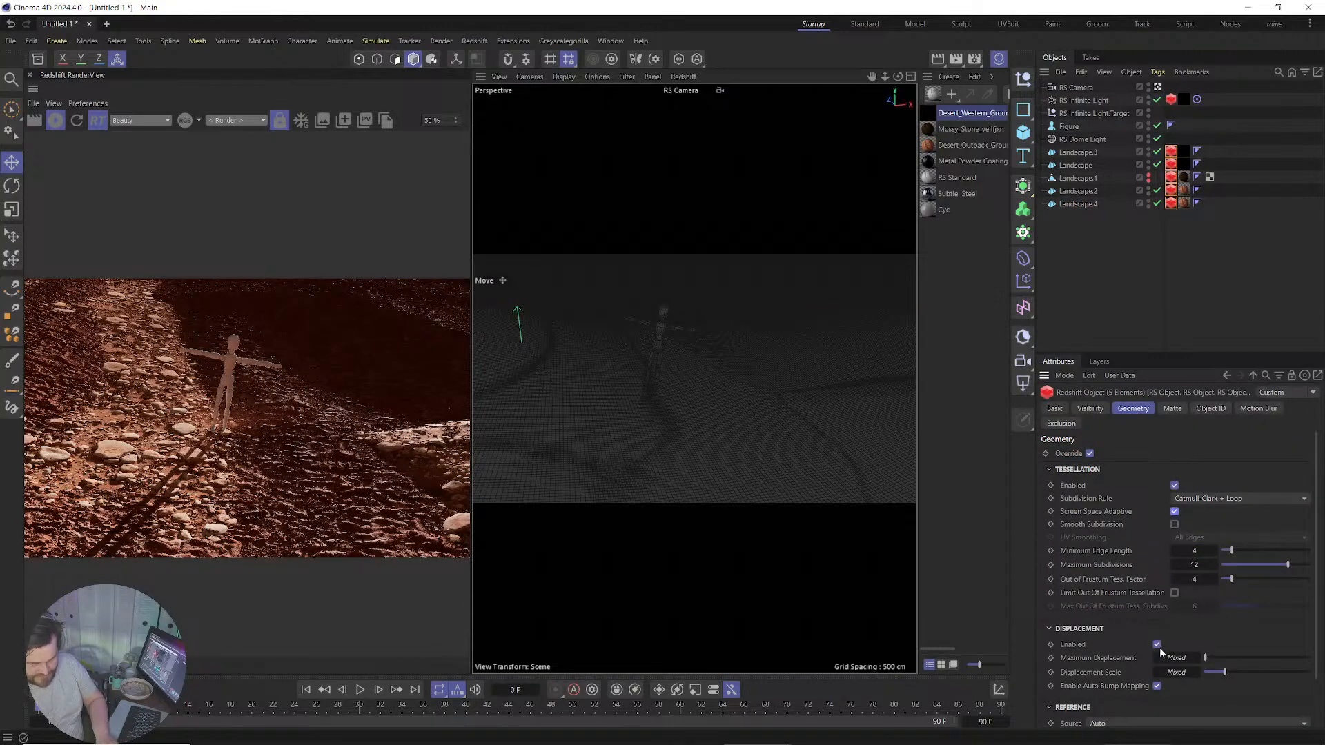
left_click(1177, 658)
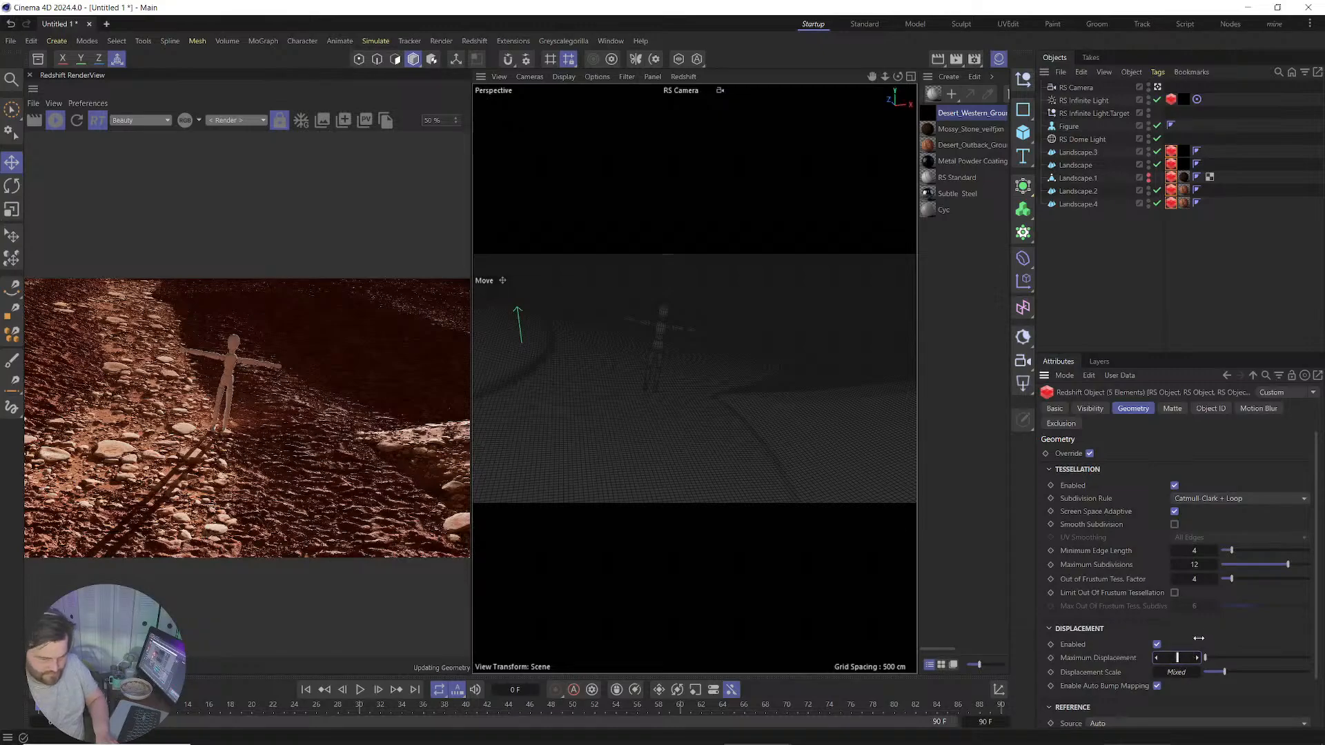
type("10")
key("Tab")
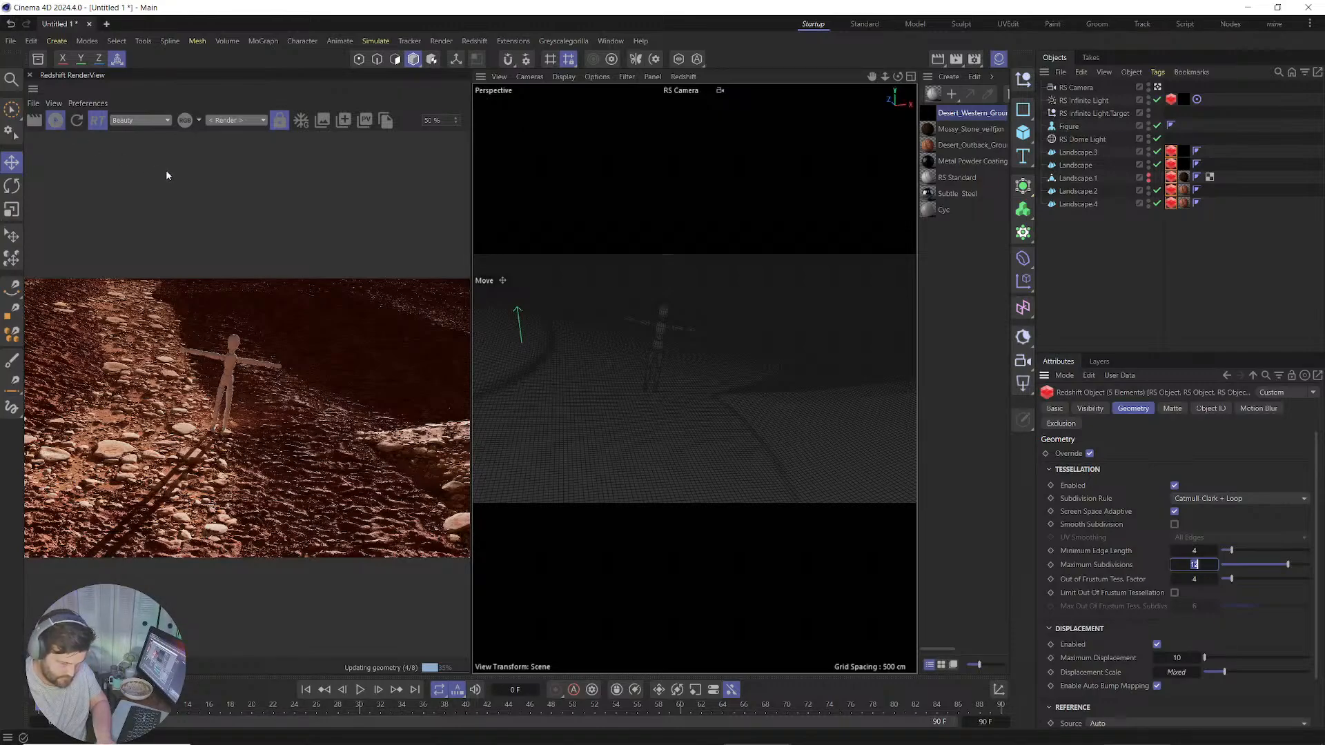
type("8")
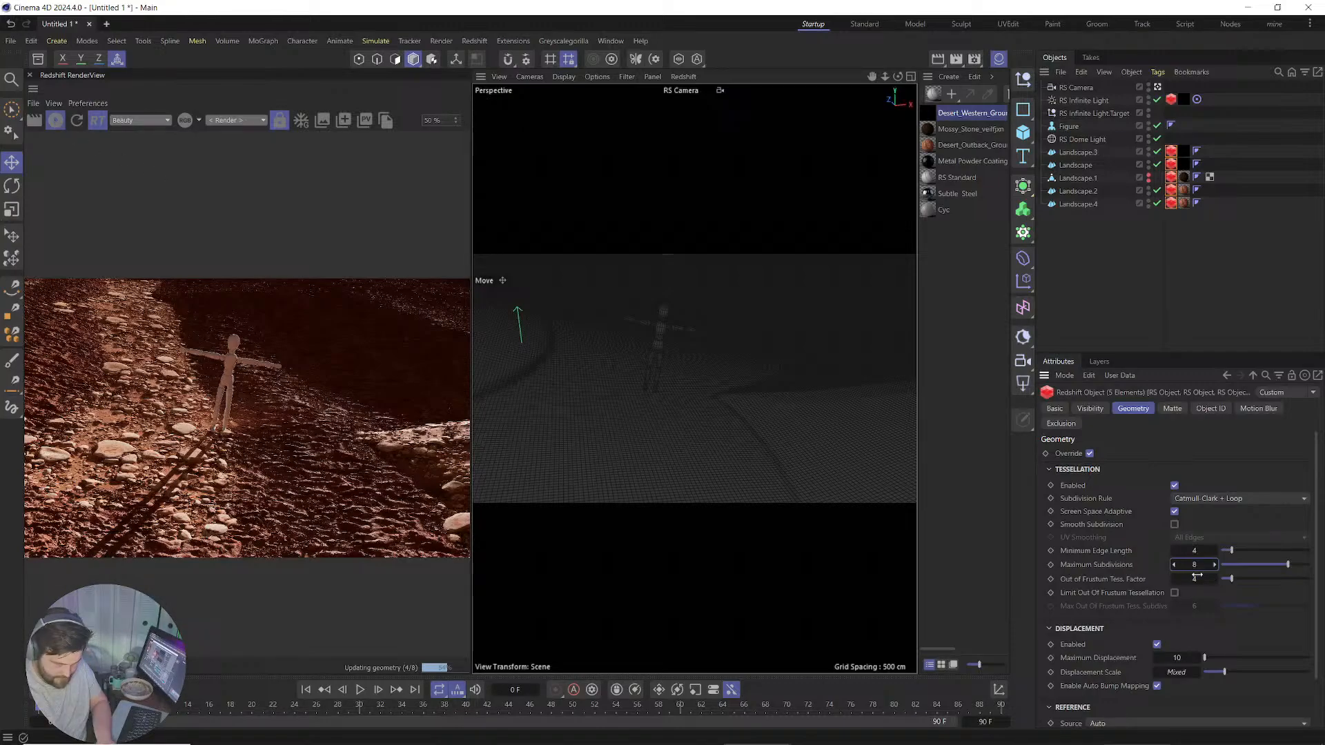
left_click(1190, 673)
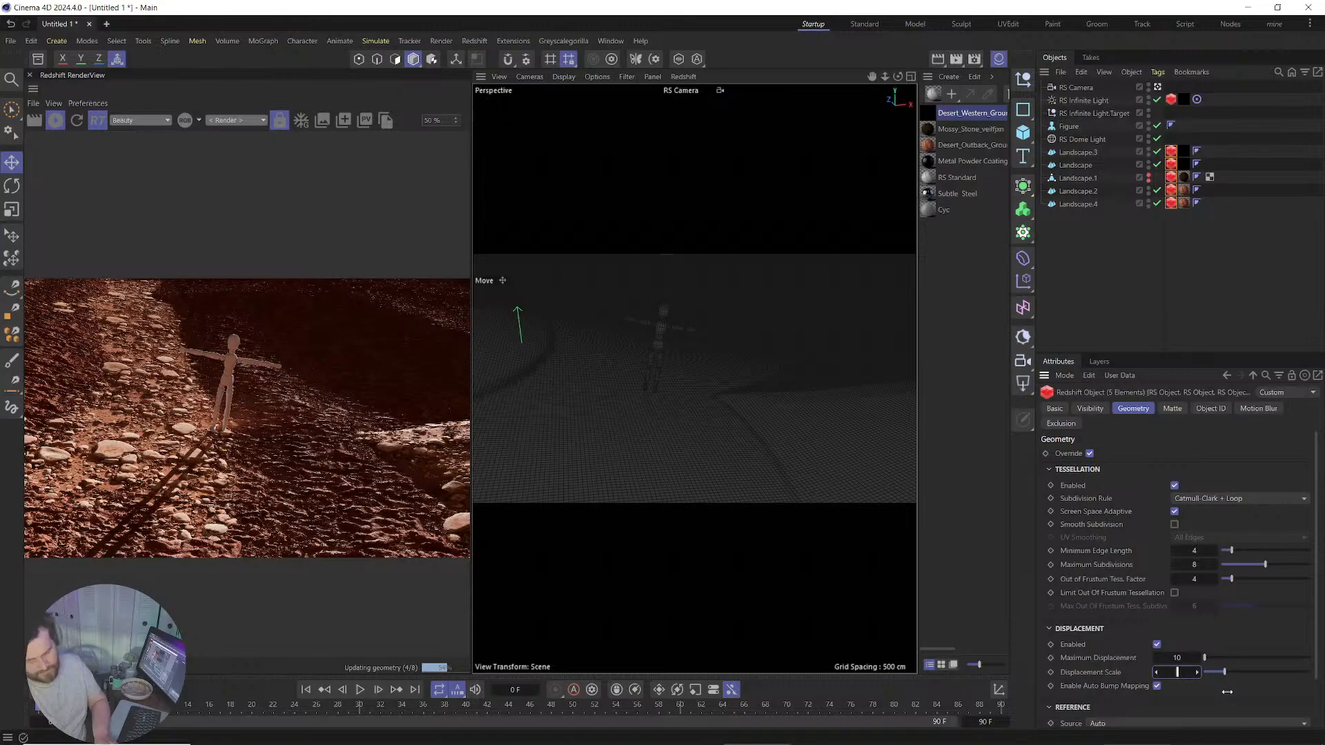
type("10")
key("Return")
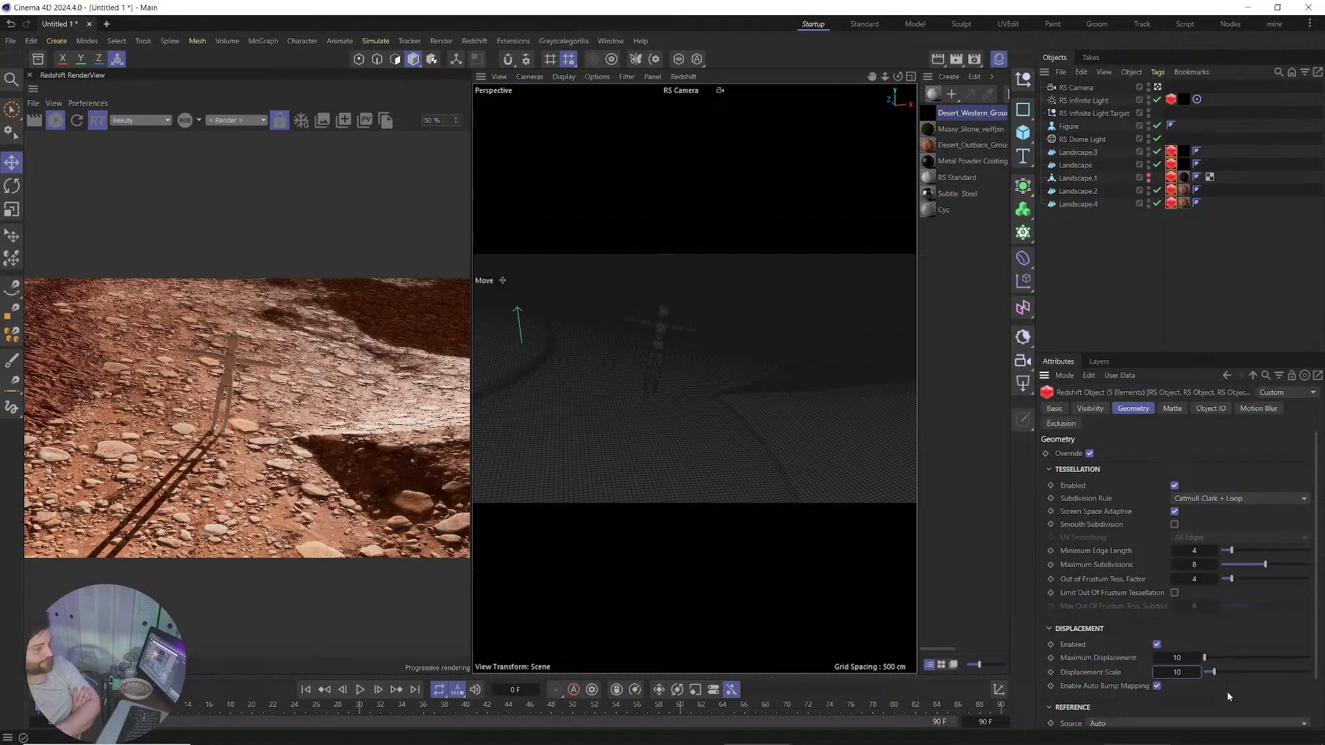
Orbit and zoom the RS Camera view down to a low angle beside the figure's legs.
key("Return")
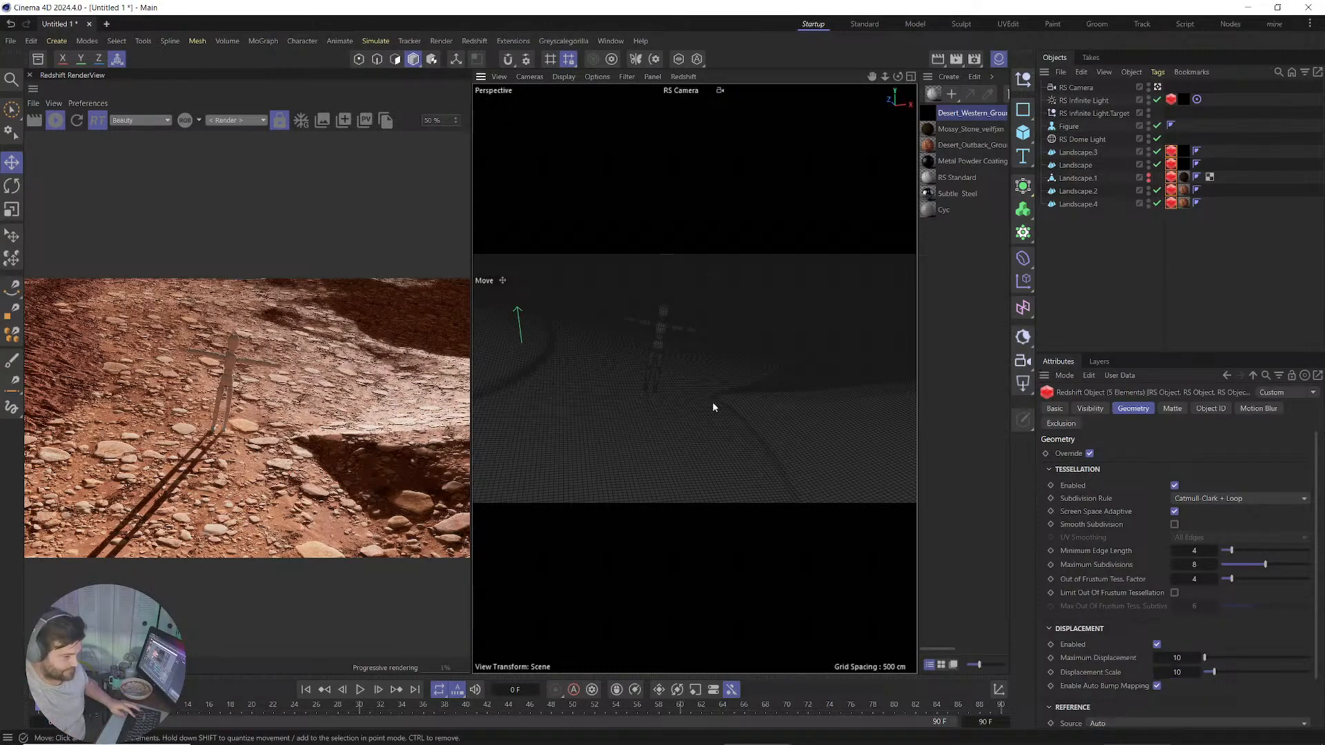
left_click_drag(764, 408, 657, 392, "alt")
right_click_drag(702, 398, 743, 338, "alt")
left_click_drag(767, 380, 686, 358, "alt")
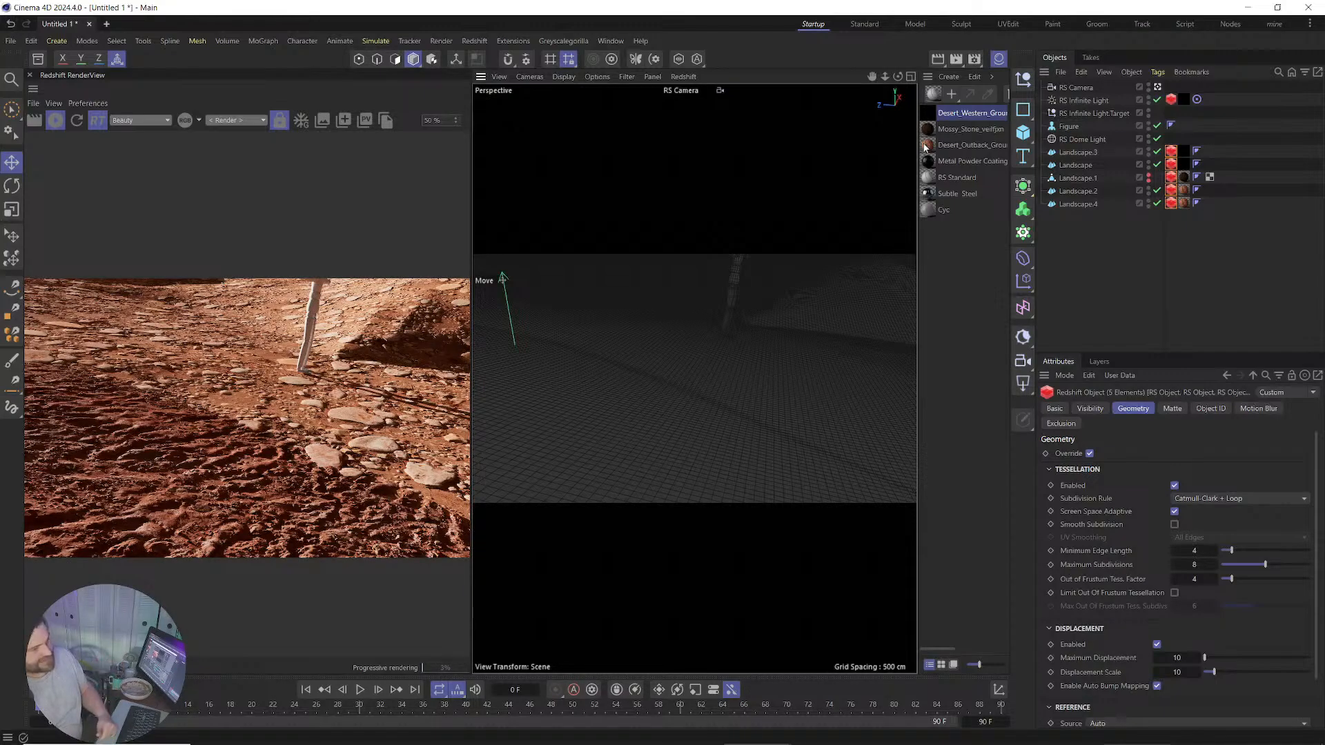
Set Displacement Scale and Maximum Displacement to 20 on Landscape.2 and Landscape.4's RS Object tags.
left_click(1172, 191)
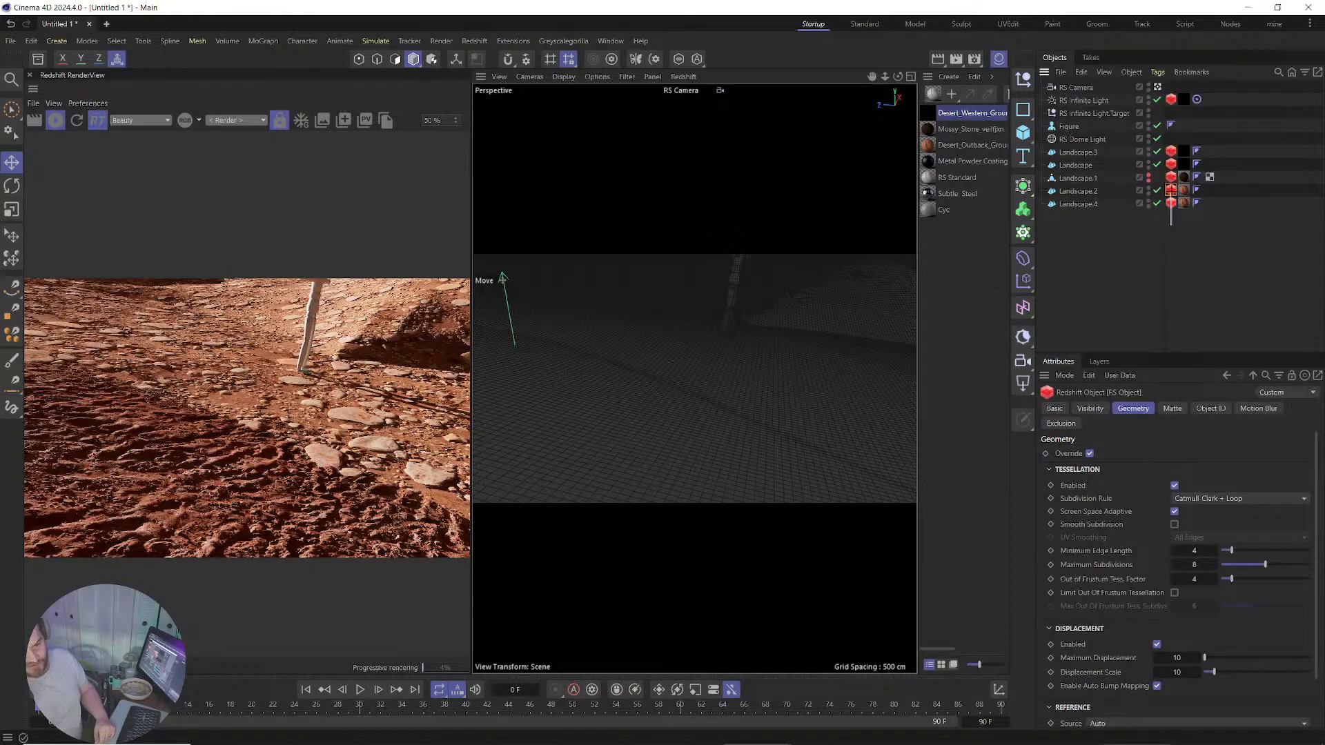
left_click_drag(1171, 225, 1172, 191)
double_click(1182, 671)
type("20")
key("Return")
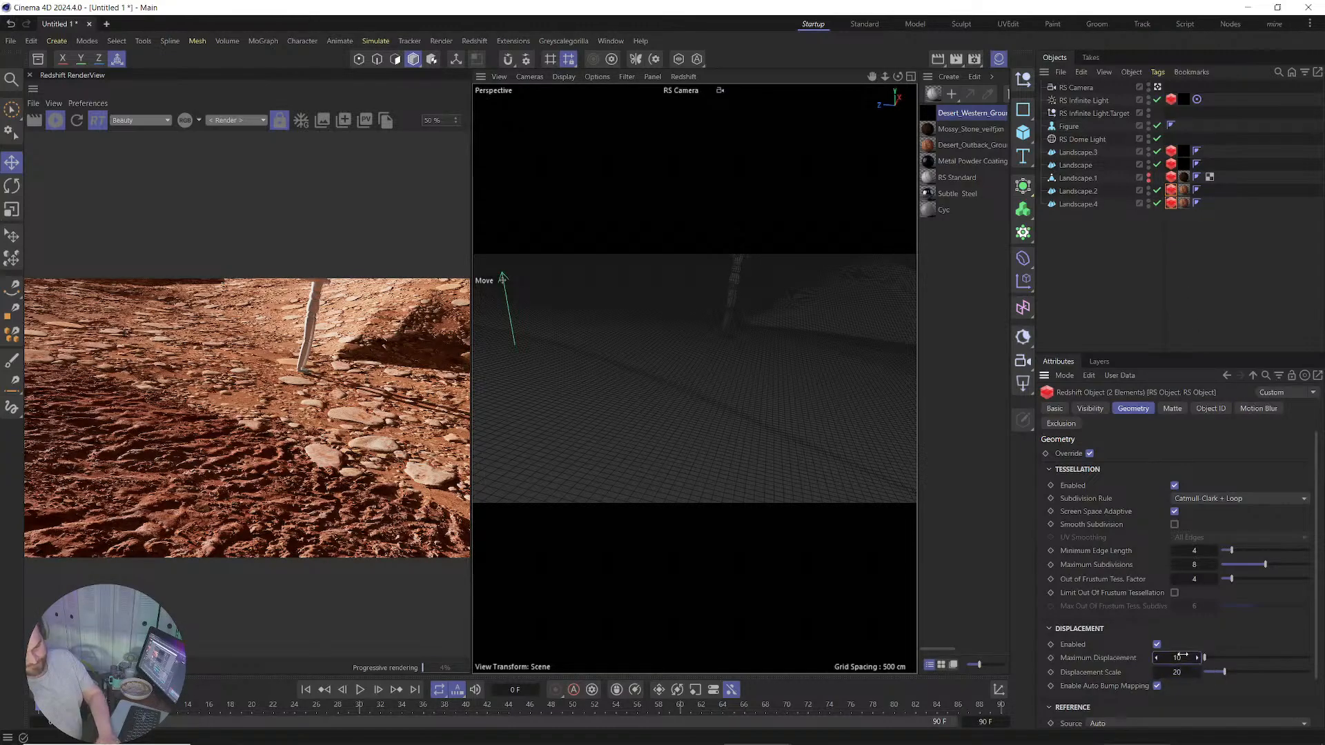
double_click(1183, 656)
type("20")
key("Return")
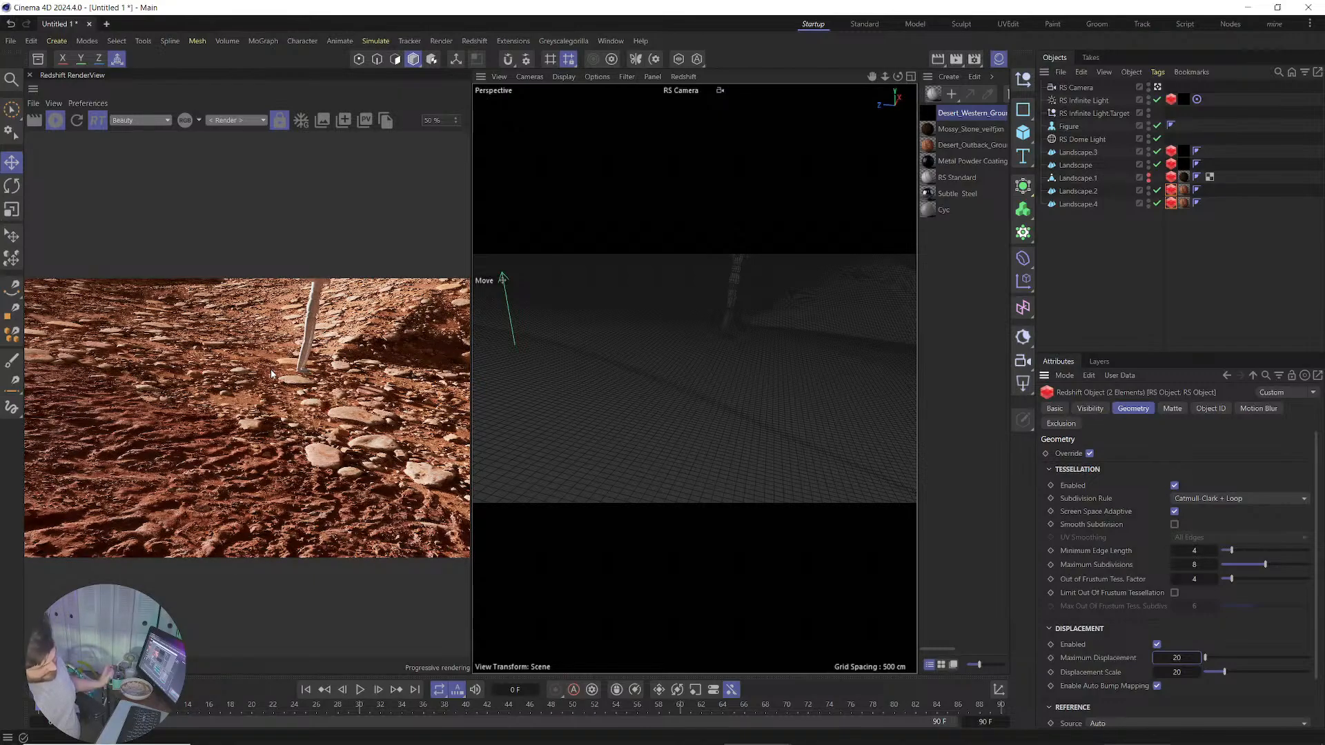
Orbit the camera to show the hills and pick the figure as RS Camera focus distance (~833).
mouse_move(773, 355)
left_mouse_down("alt")
mouse_move(699, 343)
mouse_move(592, 403)
mouse_move(628, 351)
left_mouse_up("alt")
mouse_move(614, 407)
left_mouse_down("alt")
mouse_move(614, 574)
mouse_move(620, 383)
left_mouse_up("alt")
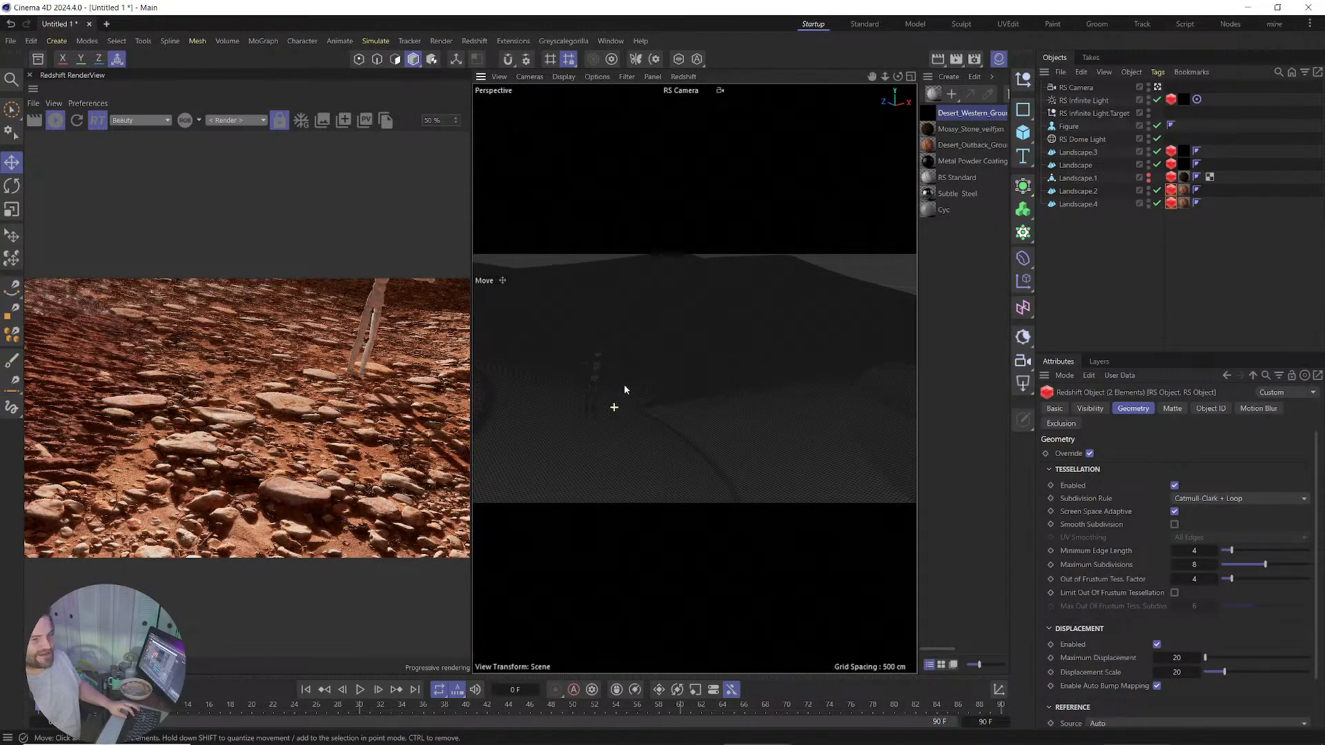
left_click(1077, 88)
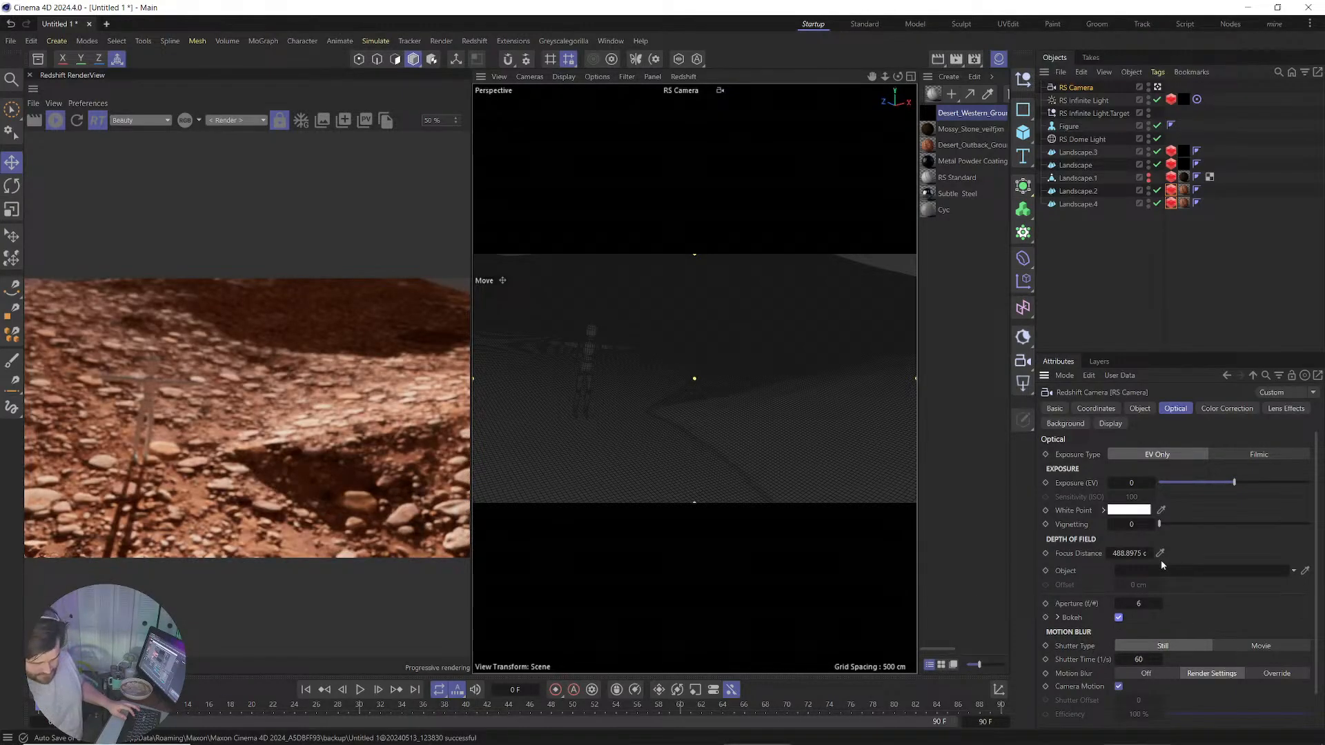
left_click(731, 484)
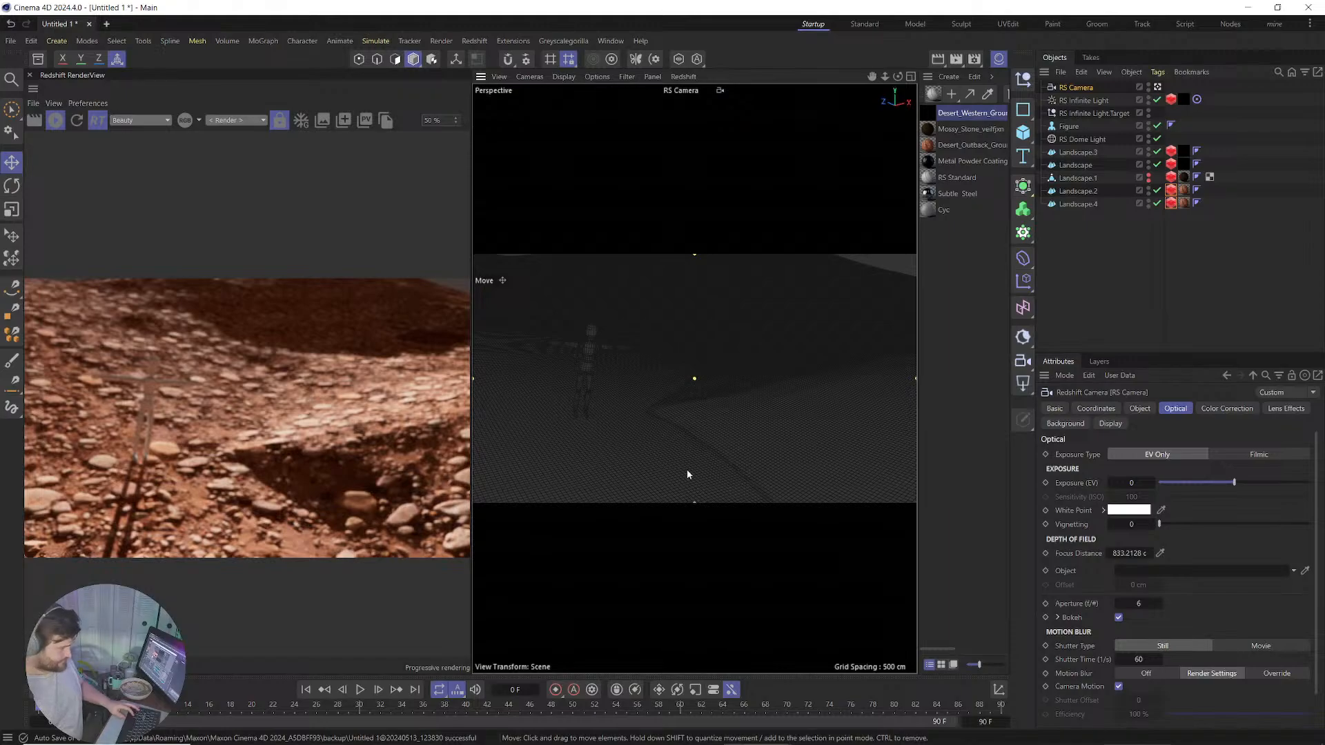